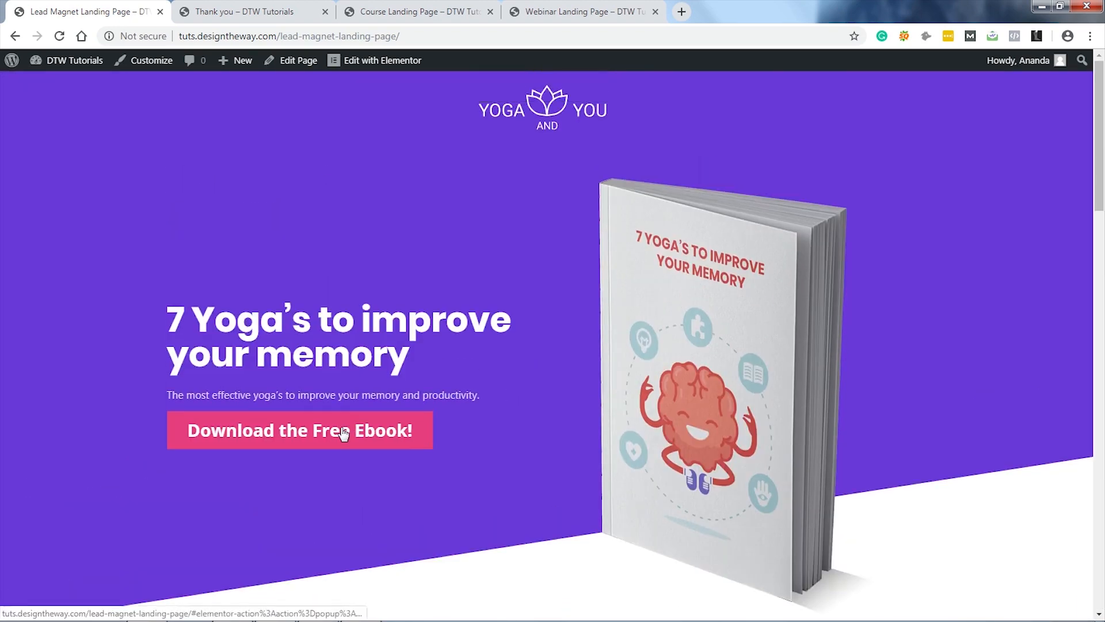
Step: Preview the free ebook signup popup and thank-you page, then reload the Course Landing Page
click(340, 429)
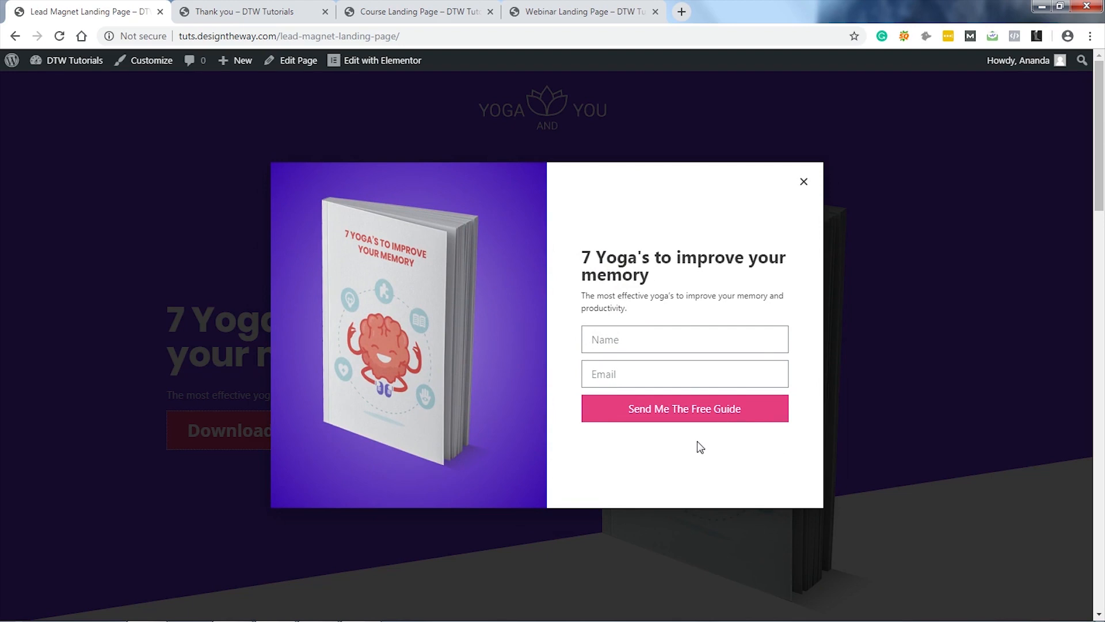
click(253, 12)
scroll(808, 377, down, 3)
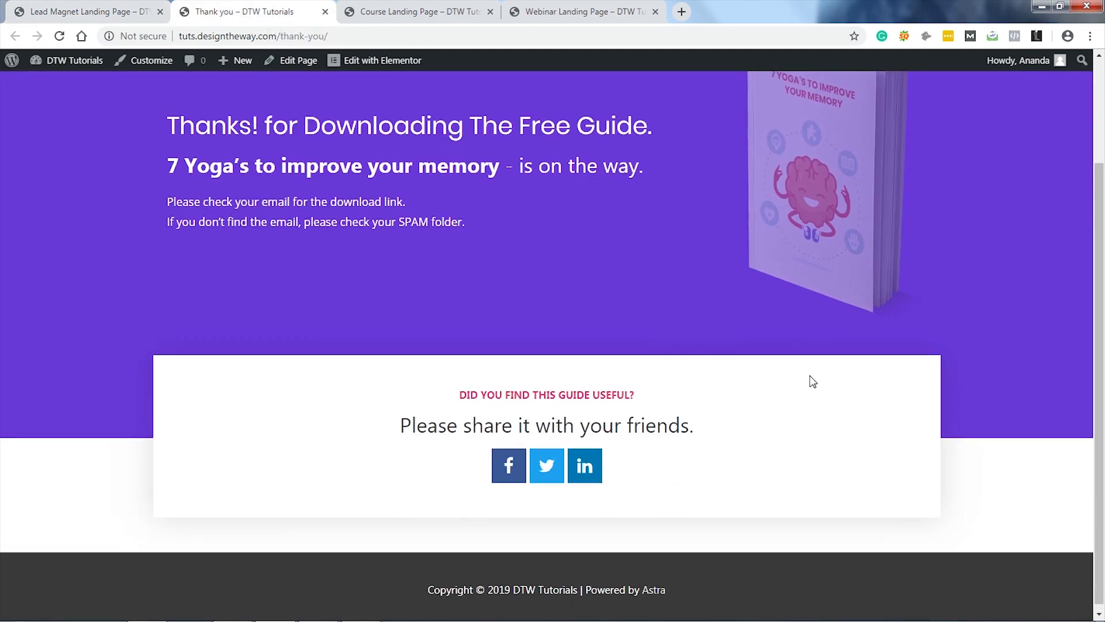
scroll(809, 377, up, 3)
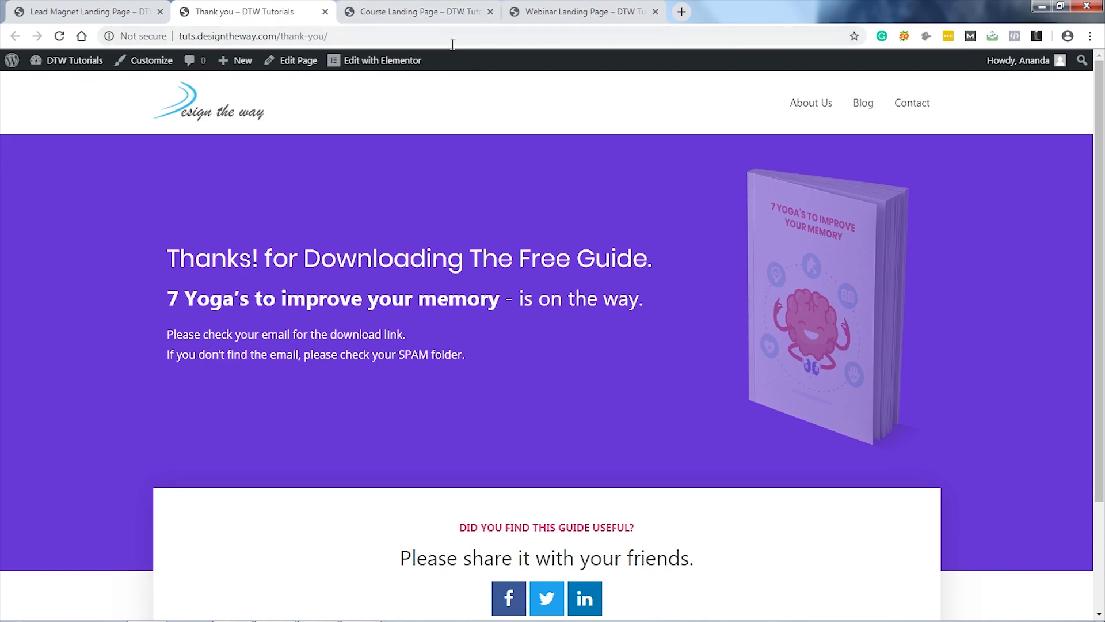
click(409, 14)
key(F5)
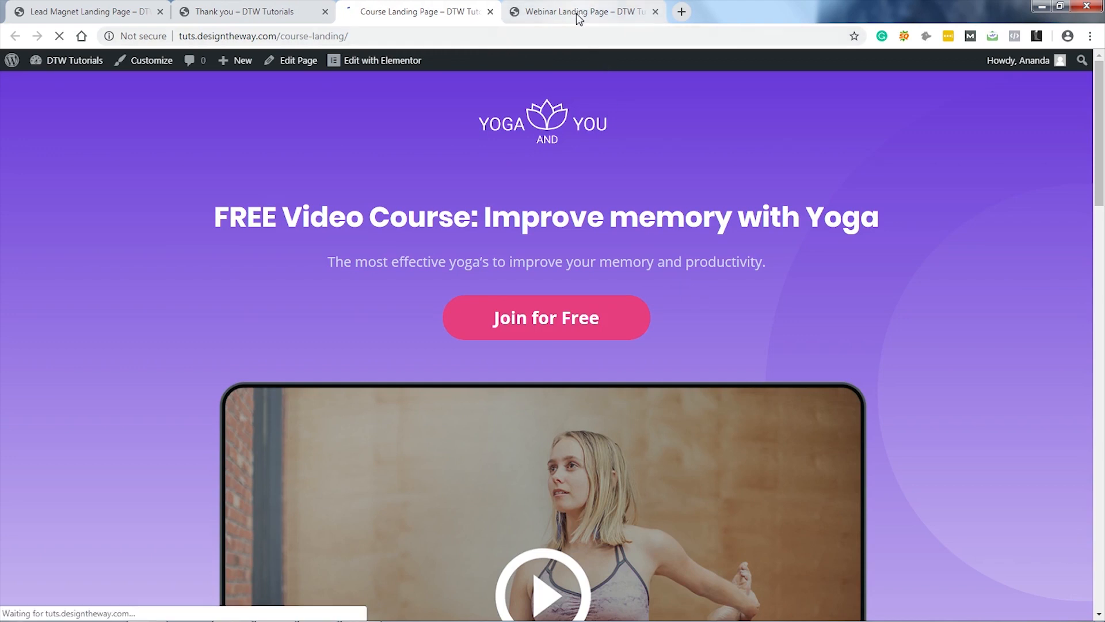
Step: Reload the Webinar Landing Page and scroll down through its content
scroll(807, 266, down, 20)
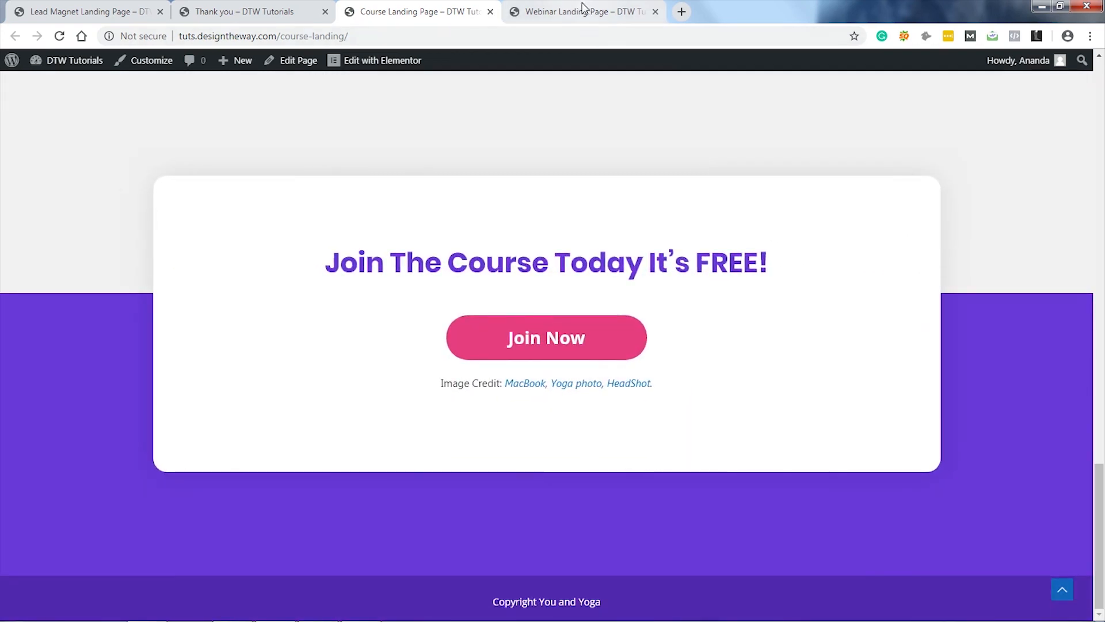
click(581, 11)
key(F5)
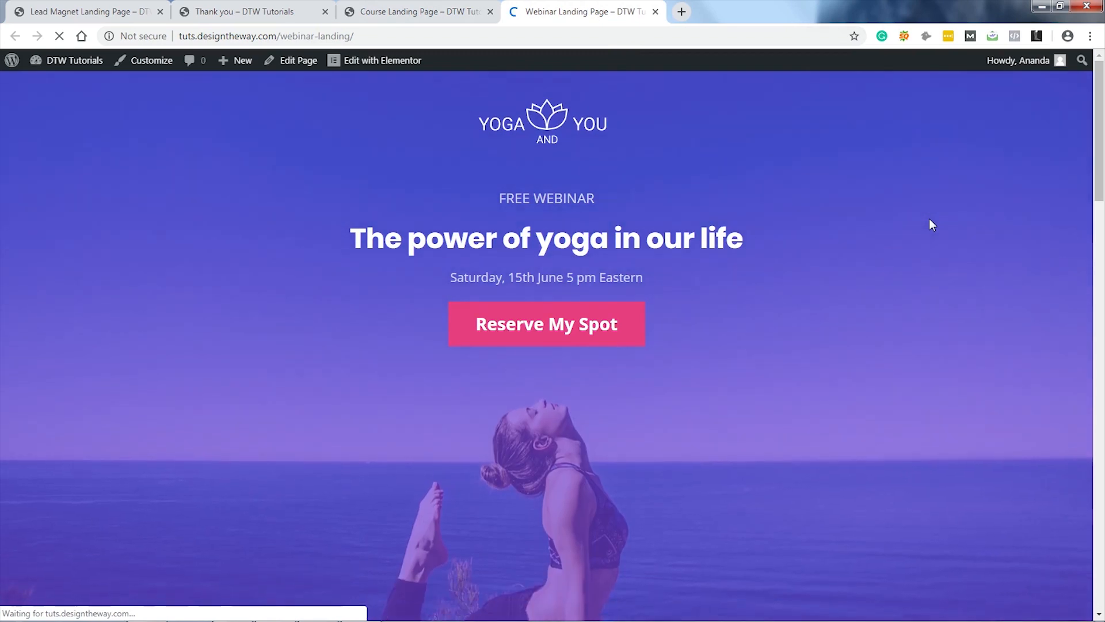
scroll(929, 219, down, 10)
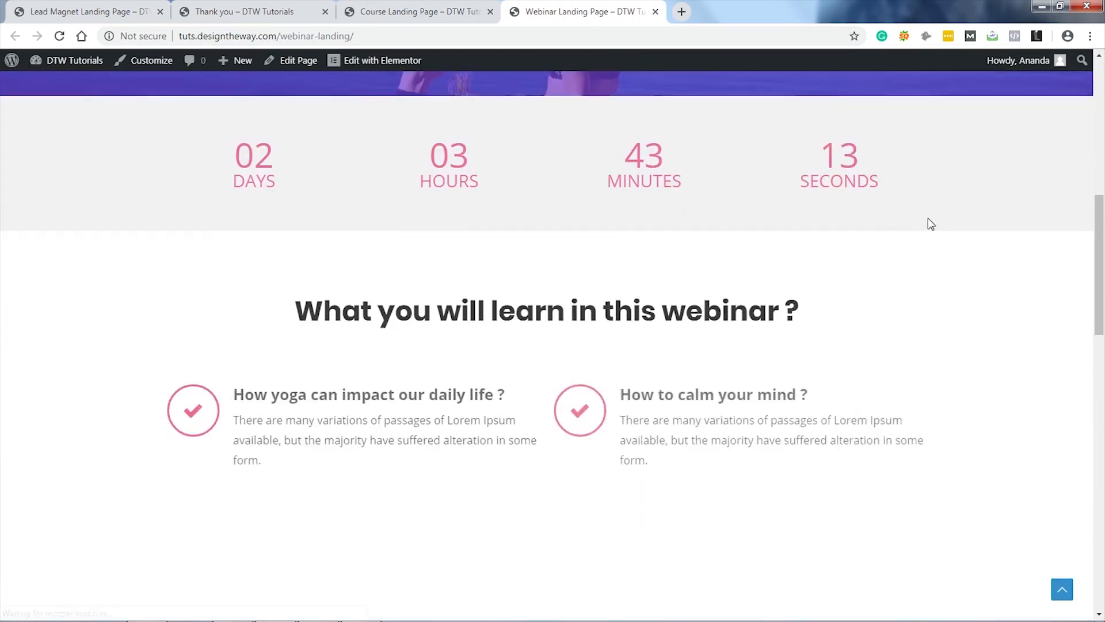
scroll(931, 224, down, 15)
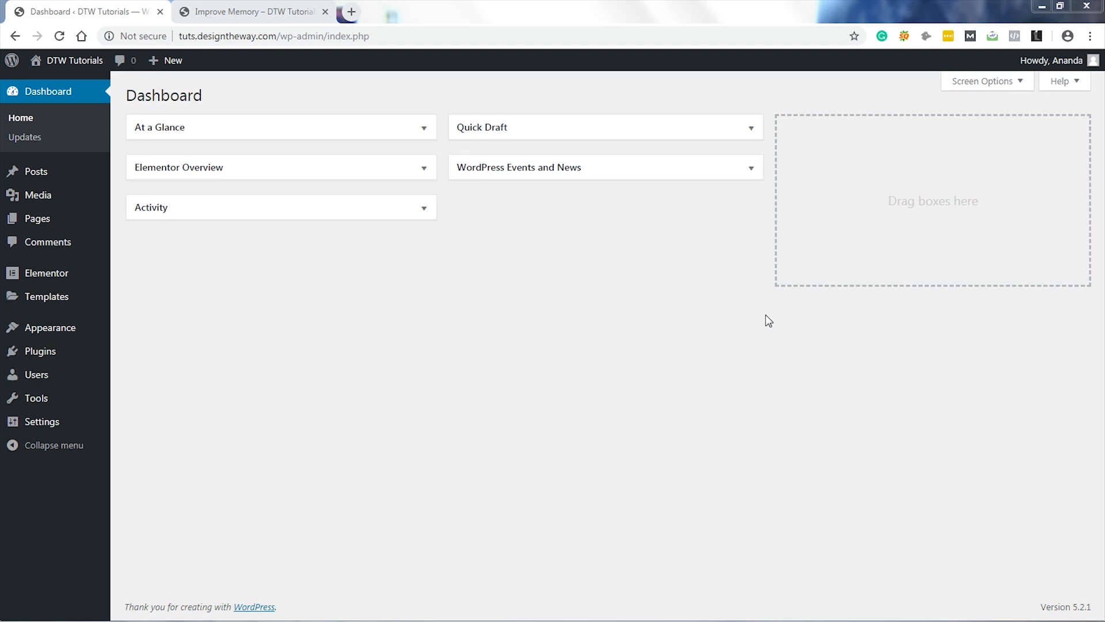
Step: Show the Improve Memory page's free ebook popup, then close that tab from the Dashboard
click(248, 12)
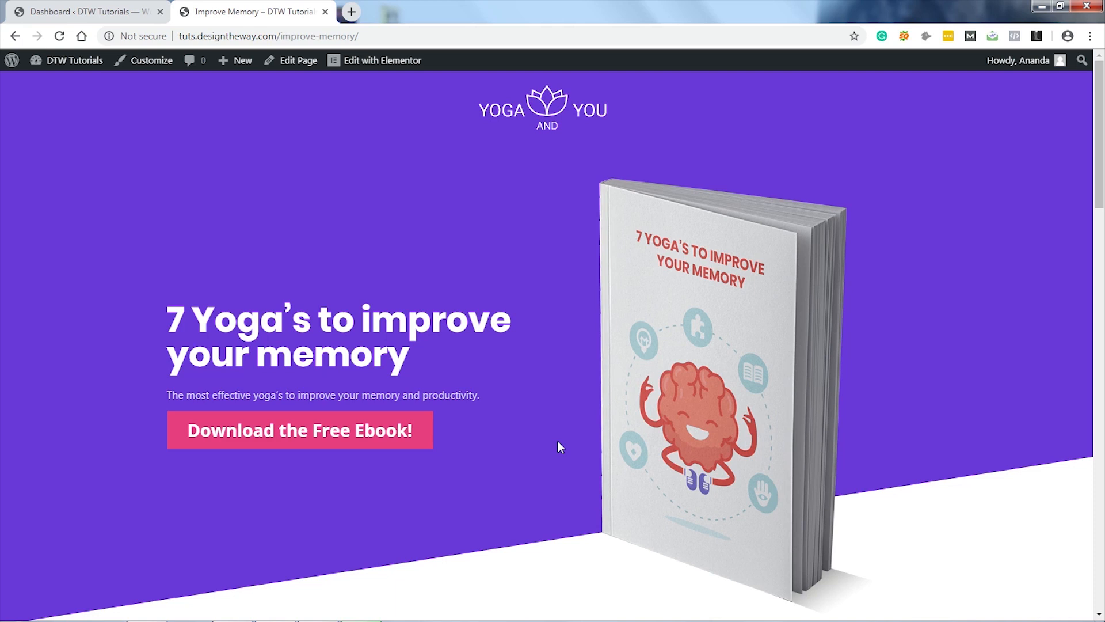
click(323, 427)
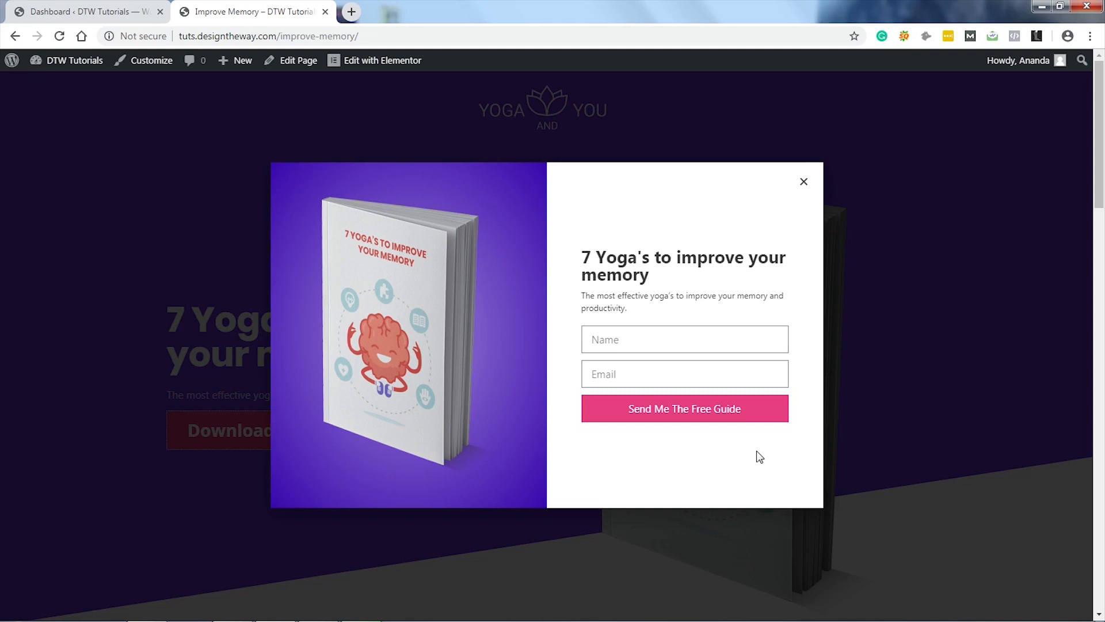
key(ctrl+Tab)
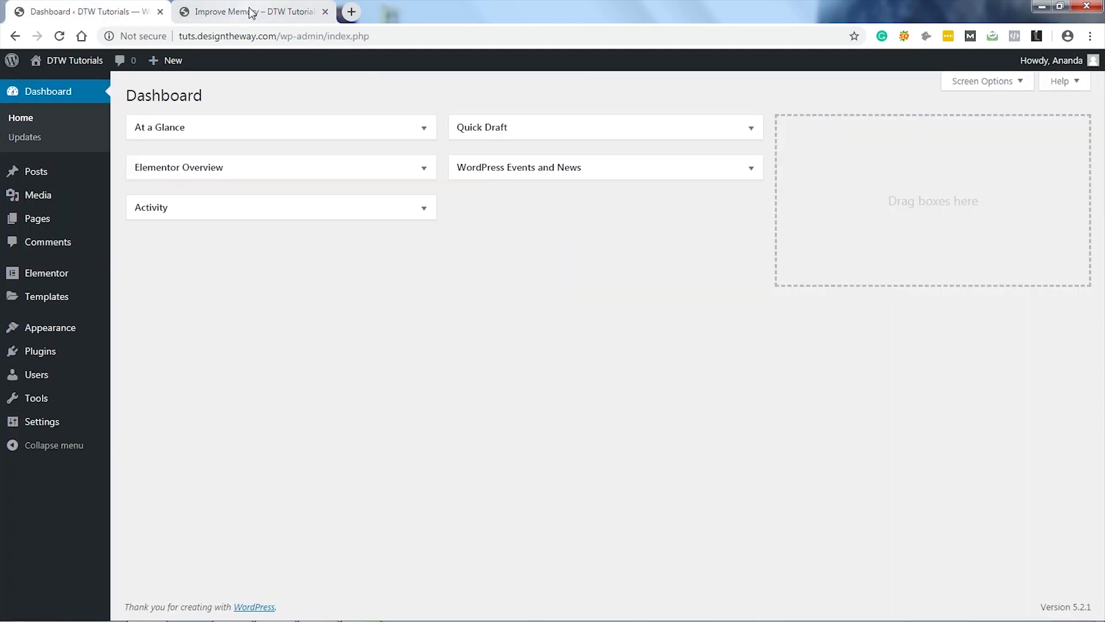
middle_click(266, 16)
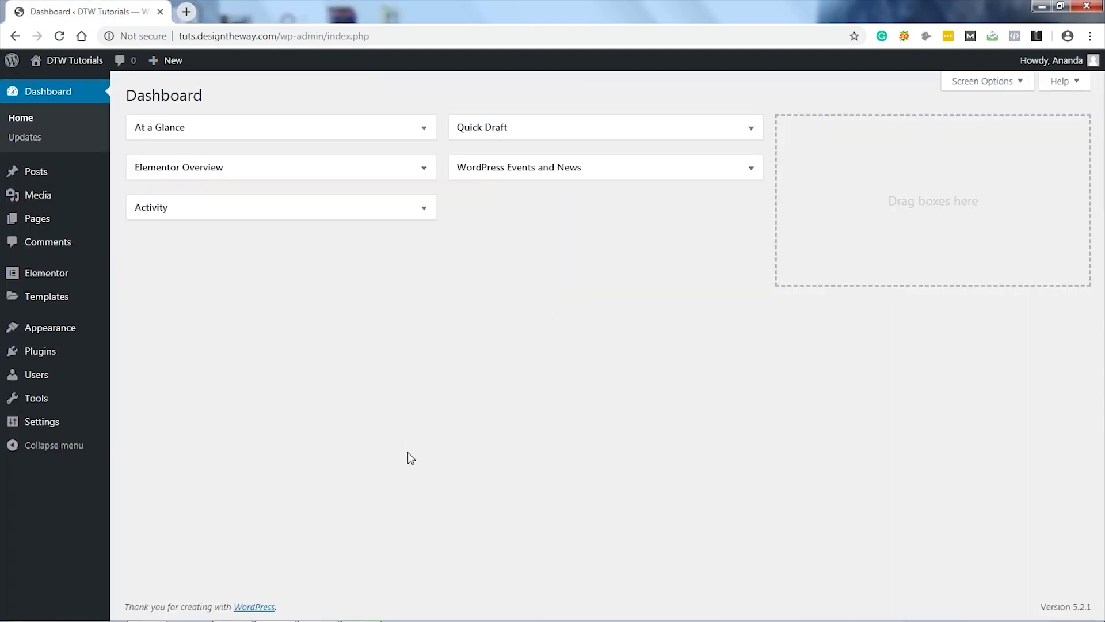
Step: Add a new page titled 'Lead Magnet Landing Page'
mouse_move(38, 224)
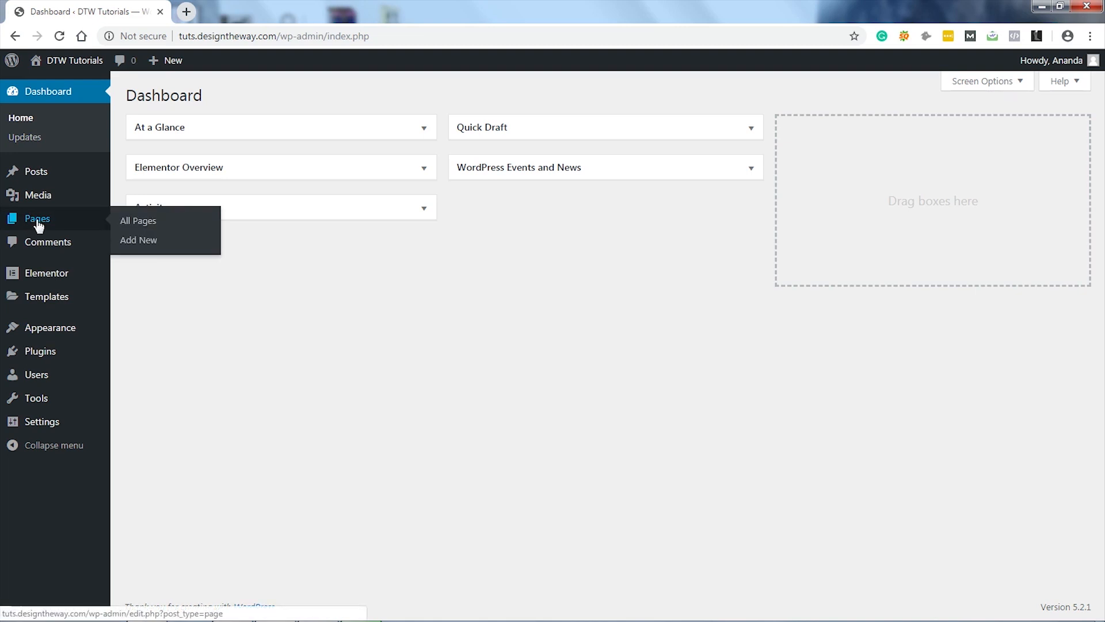
click(142, 242)
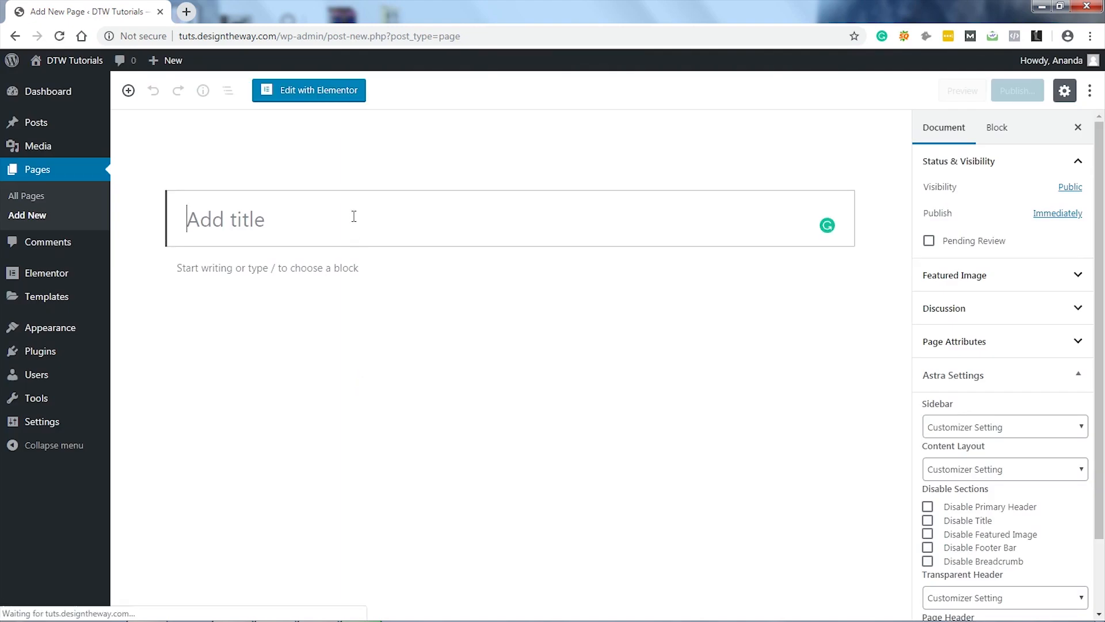
text(Lead Magnet Landing)
key(BackSpace)
key(BackSpace)
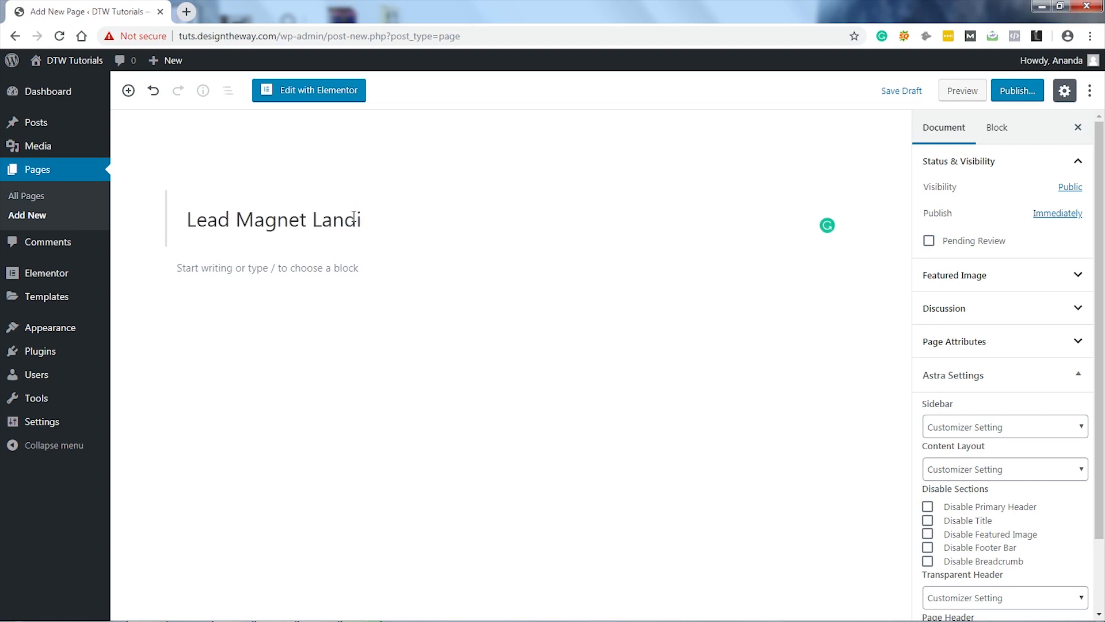
text(ng page)
drag(404, 221, 392, 221)
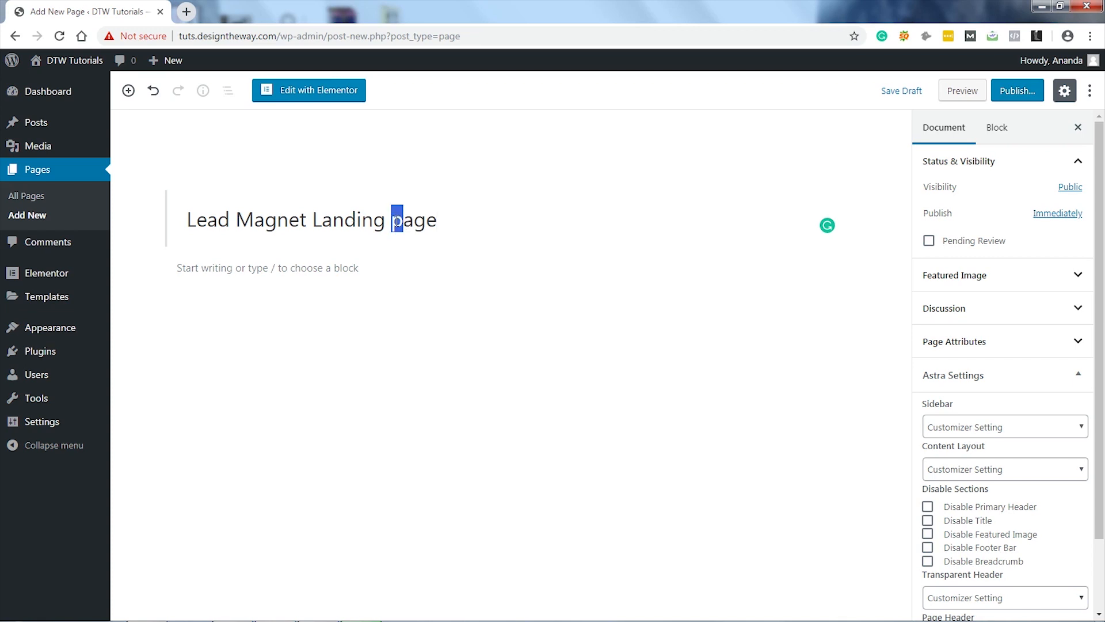
text(P)
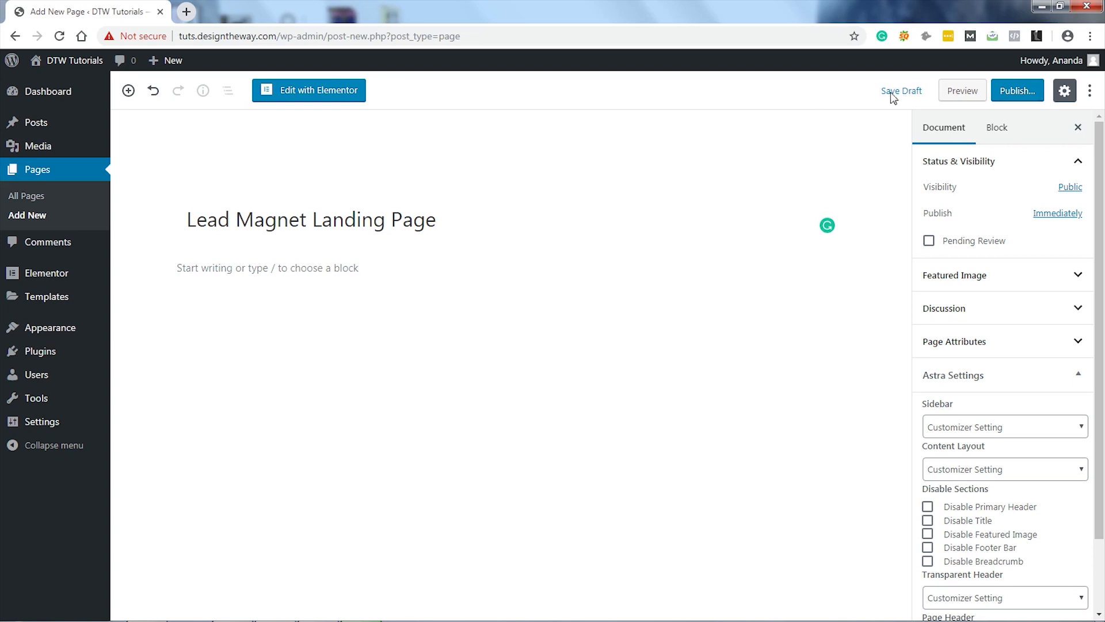
Step: Publish the new page and view it live
click(1013, 92)
click(1014, 92)
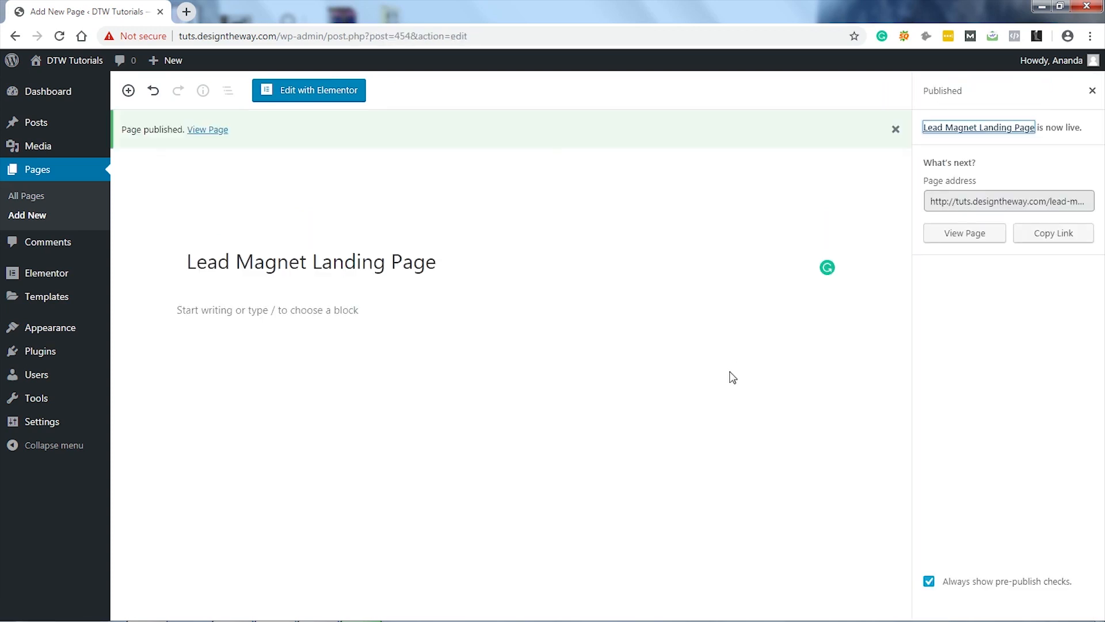
click(211, 130)
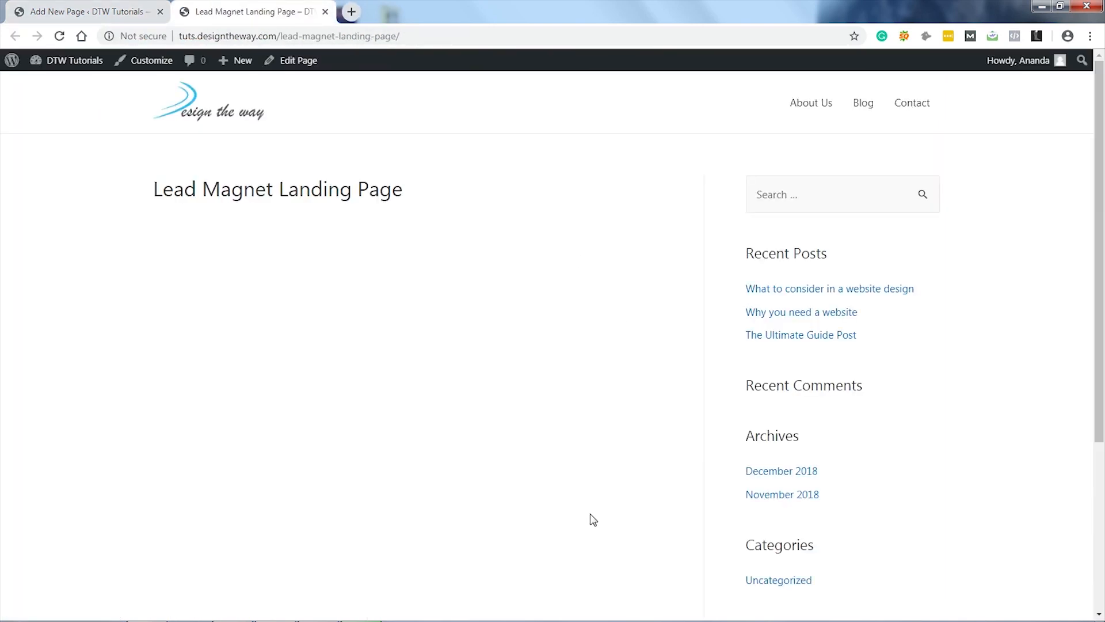
Step: Open the Lead Magnet Landing Page in Elementor via Edit Page
click(300, 68)
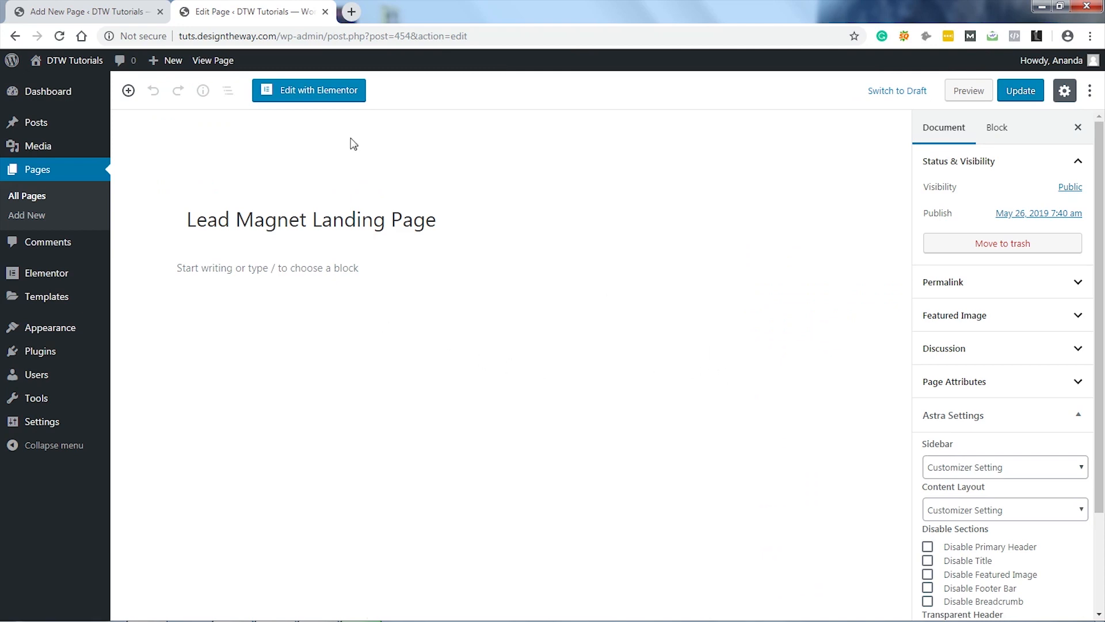
click(310, 91)
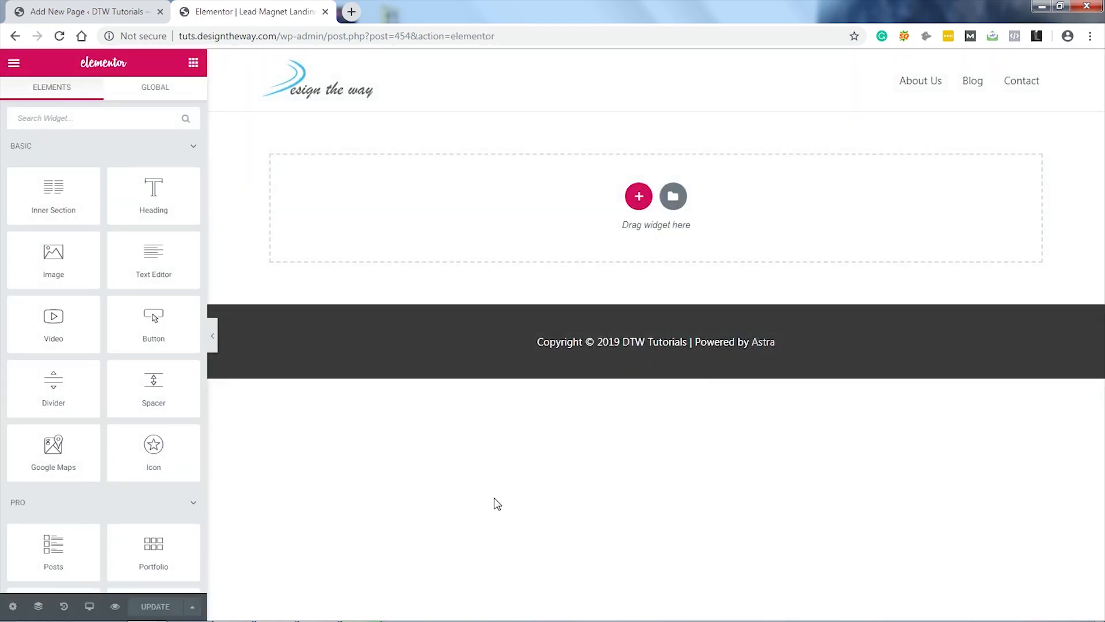
Step: Set the page layout to Elementor Canvas and save the change
click(13, 608)
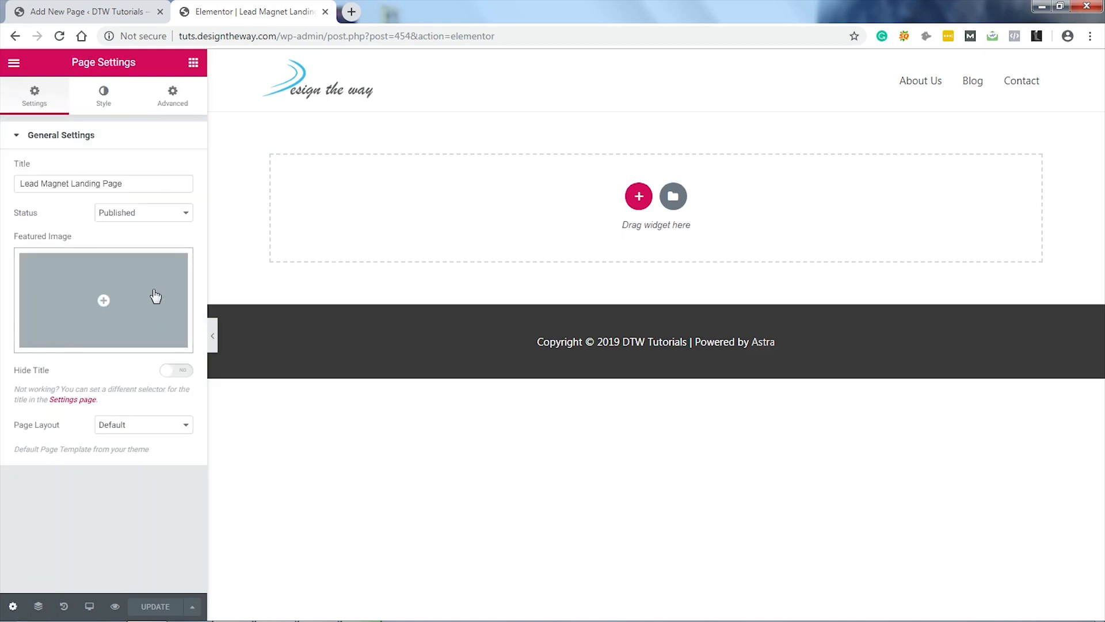
click(173, 427)
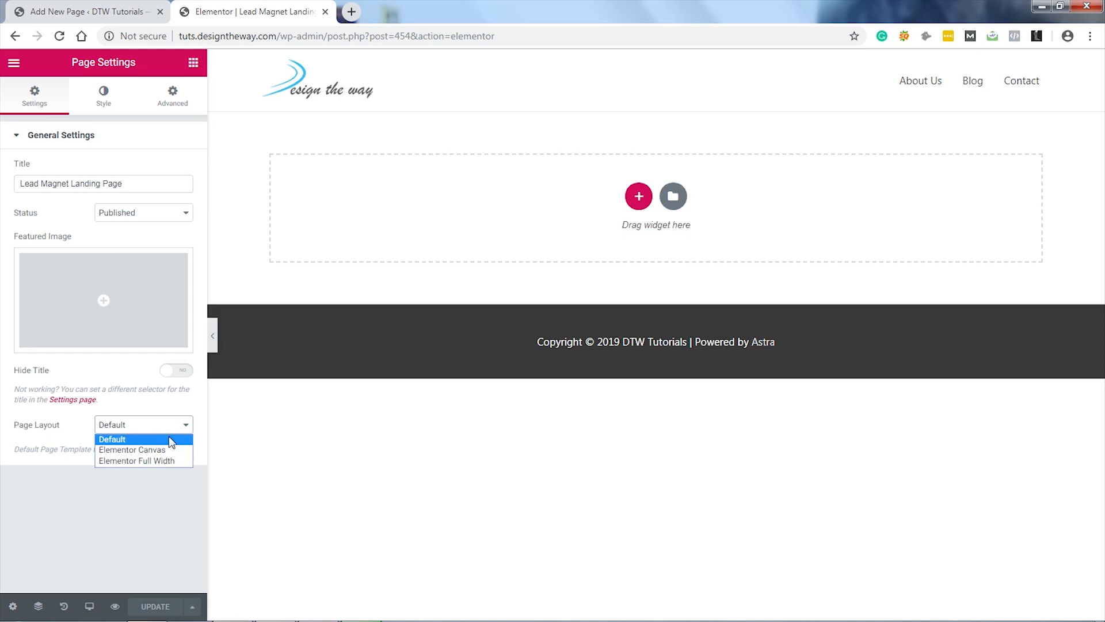
click(161, 451)
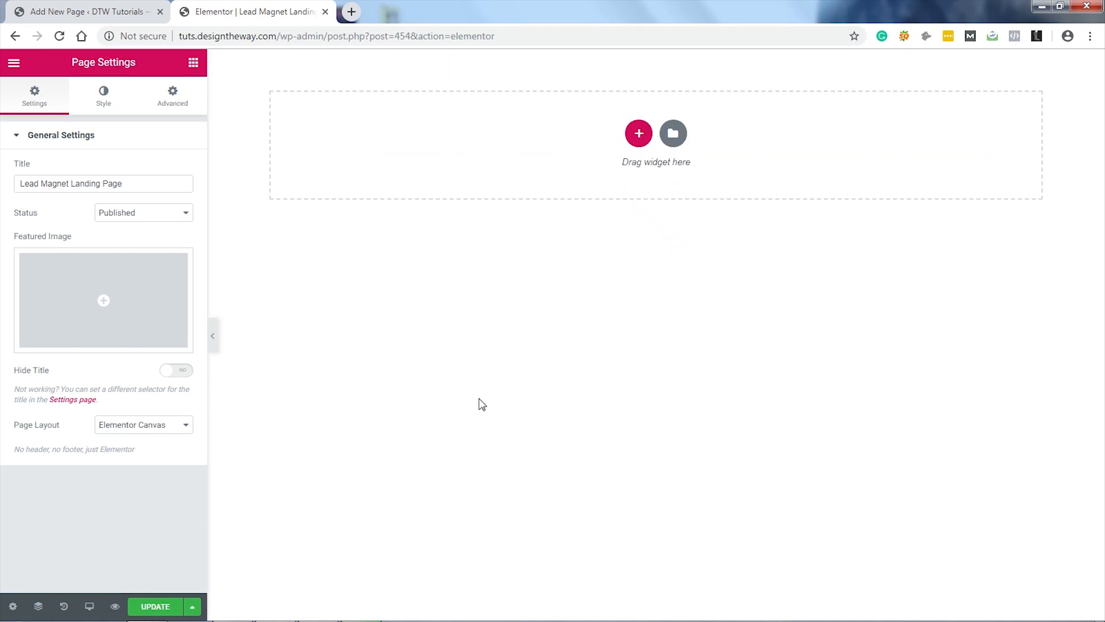
click(167, 612)
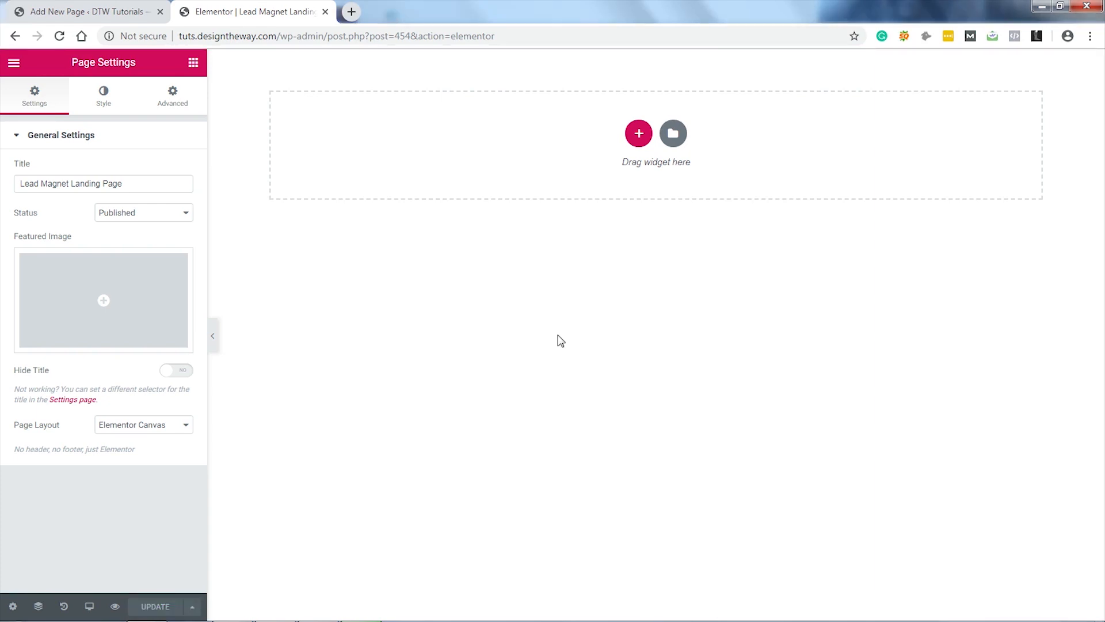
Step: Check the Color Picker settings in the Elementor menu, then return to the widgets
click(14, 63)
click(117, 184)
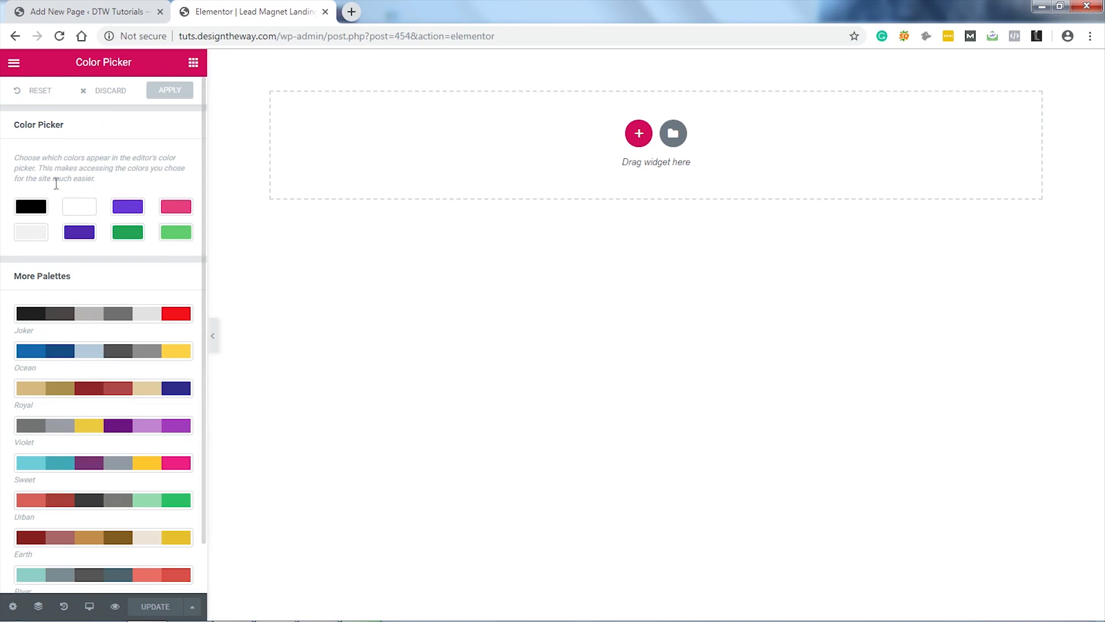
click(14, 70)
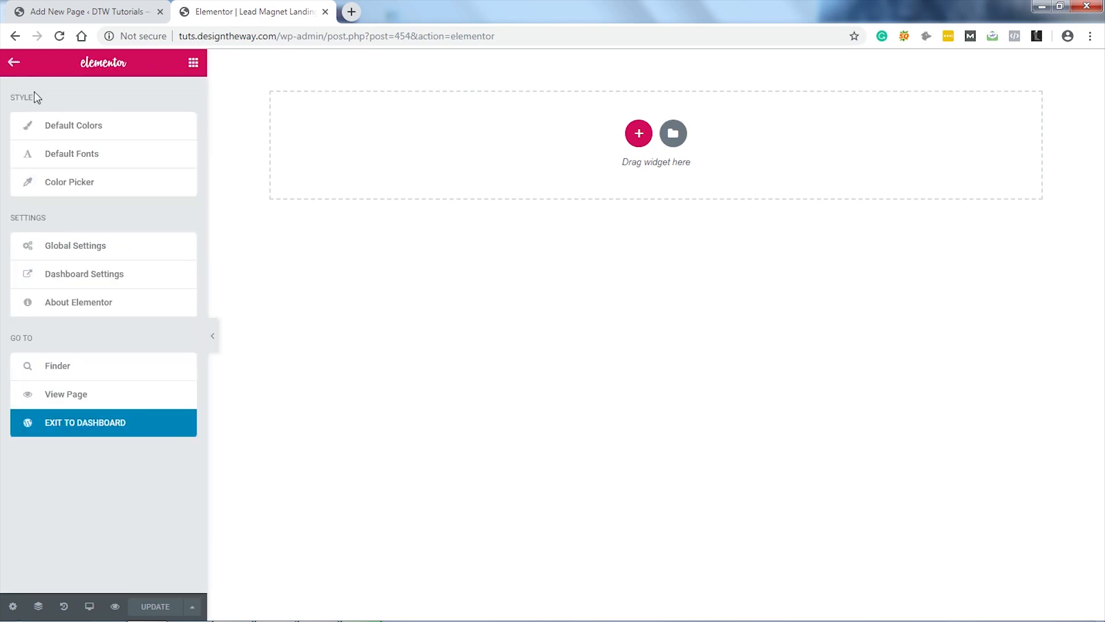
click(194, 63)
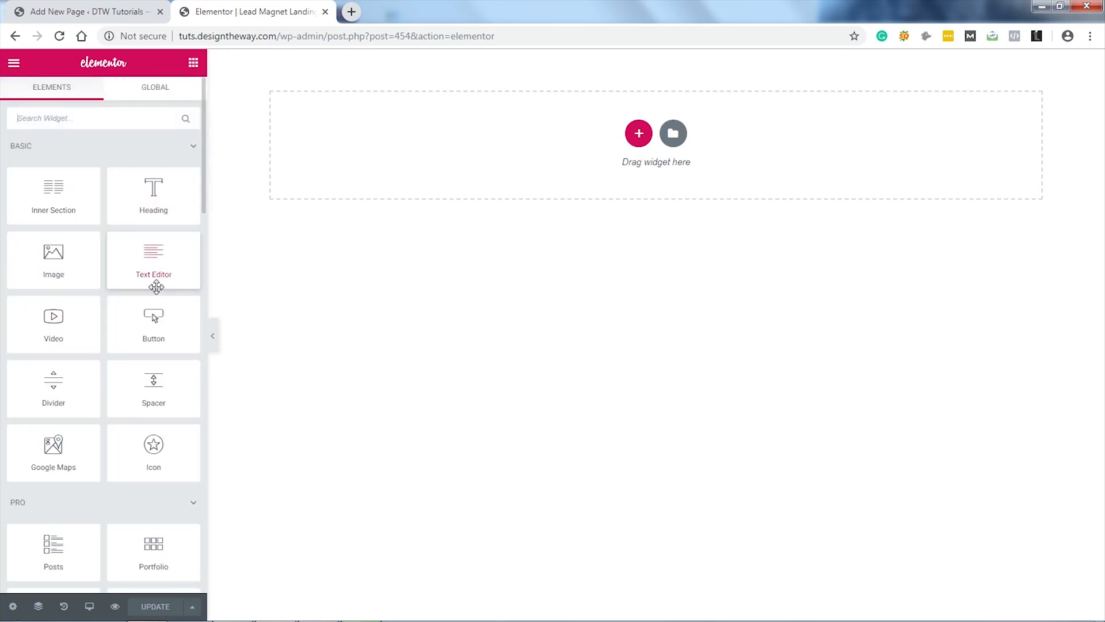
Step: Add a single-column section with a classic purple (#6a39da) background colour
click(639, 136)
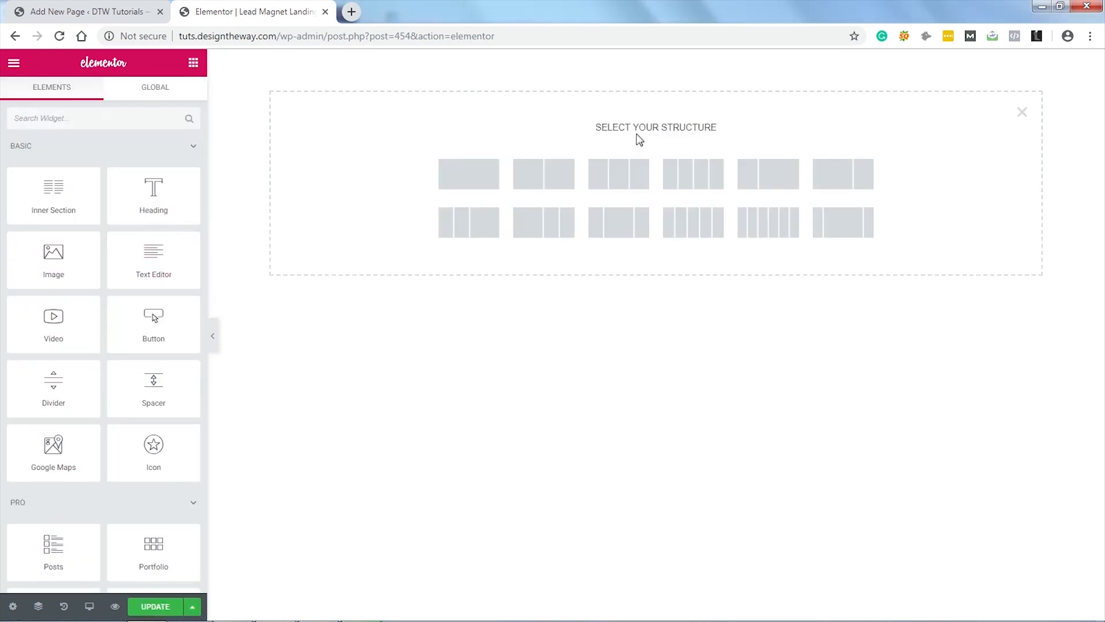
click(468, 180)
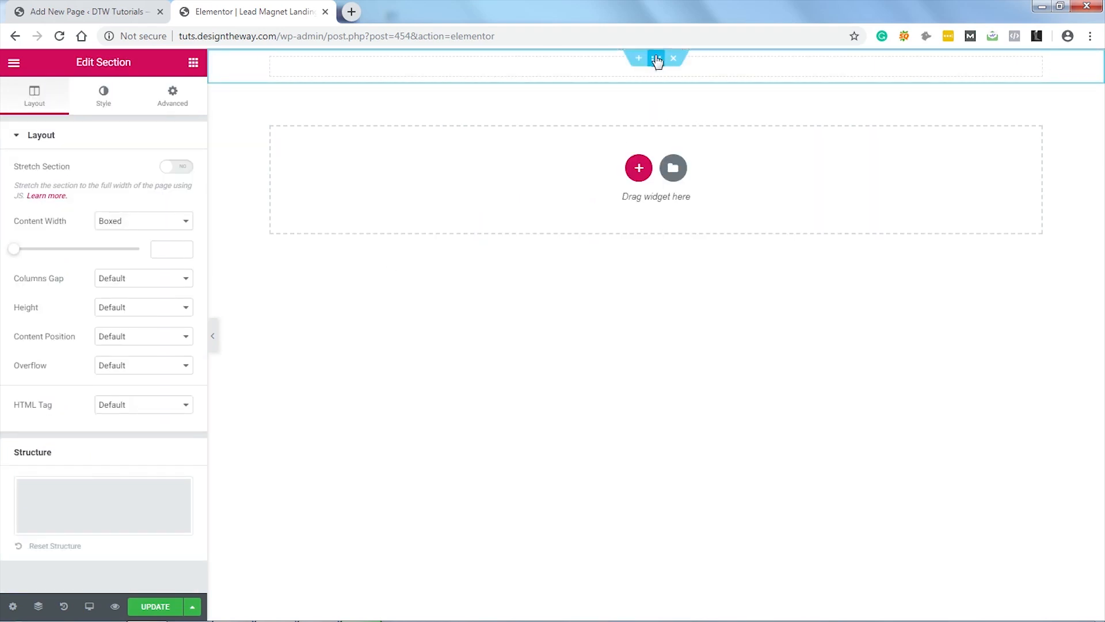
click(105, 99)
click(111, 199)
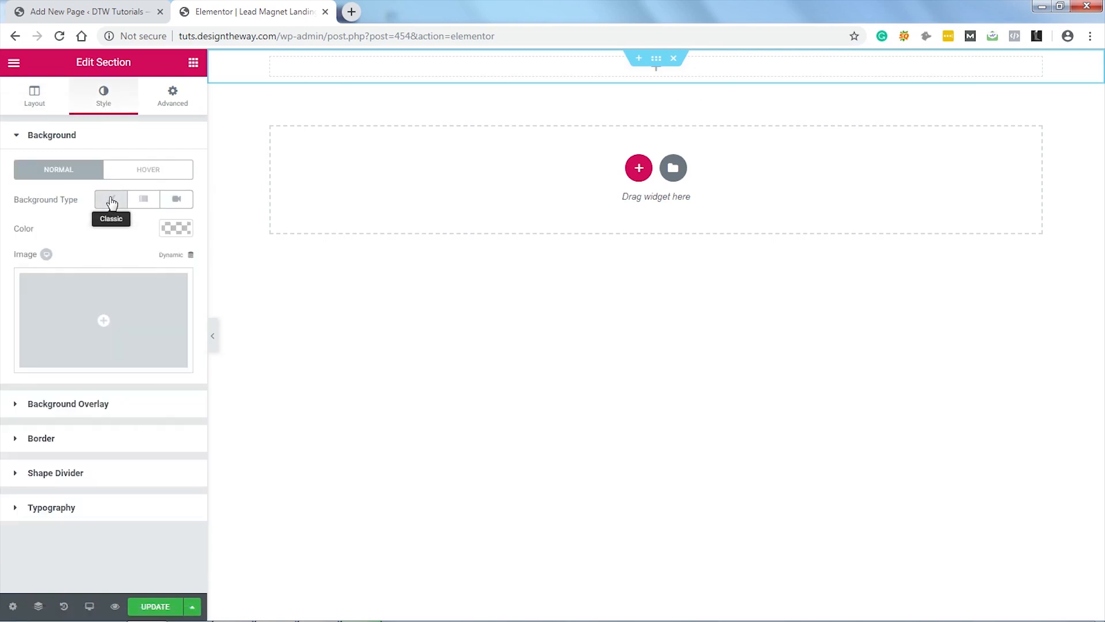
click(177, 229)
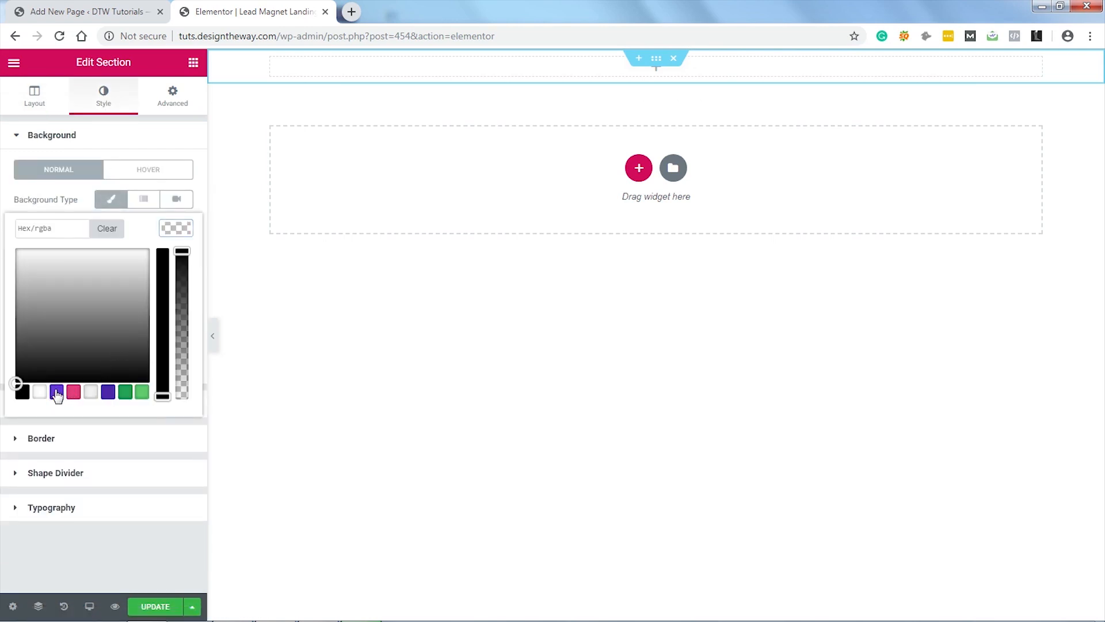
click(56, 392)
click(173, 231)
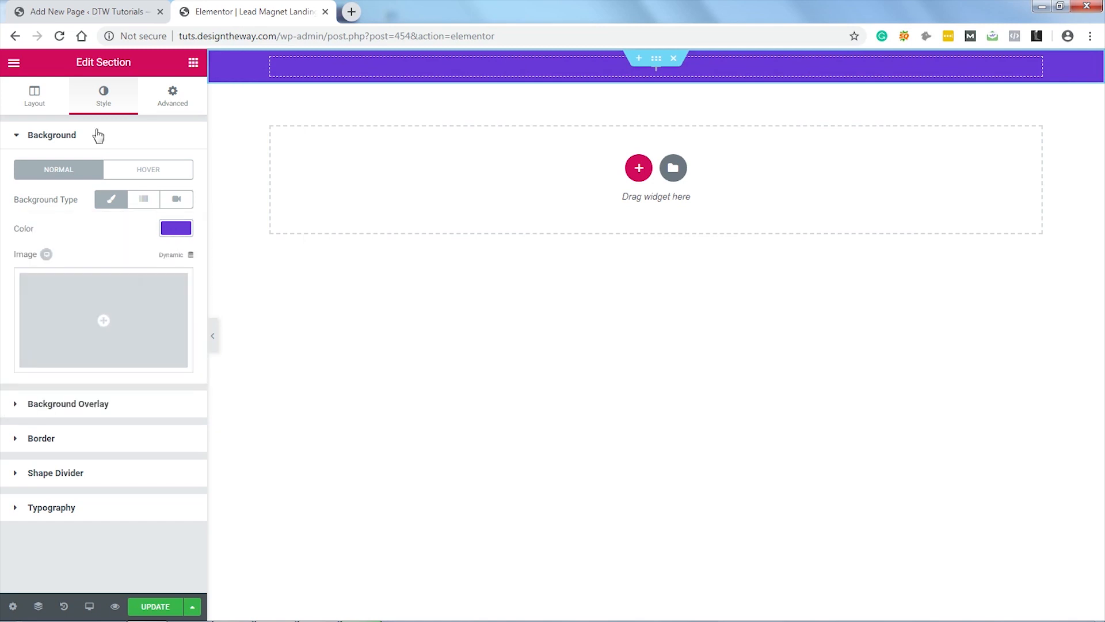
click(194, 63)
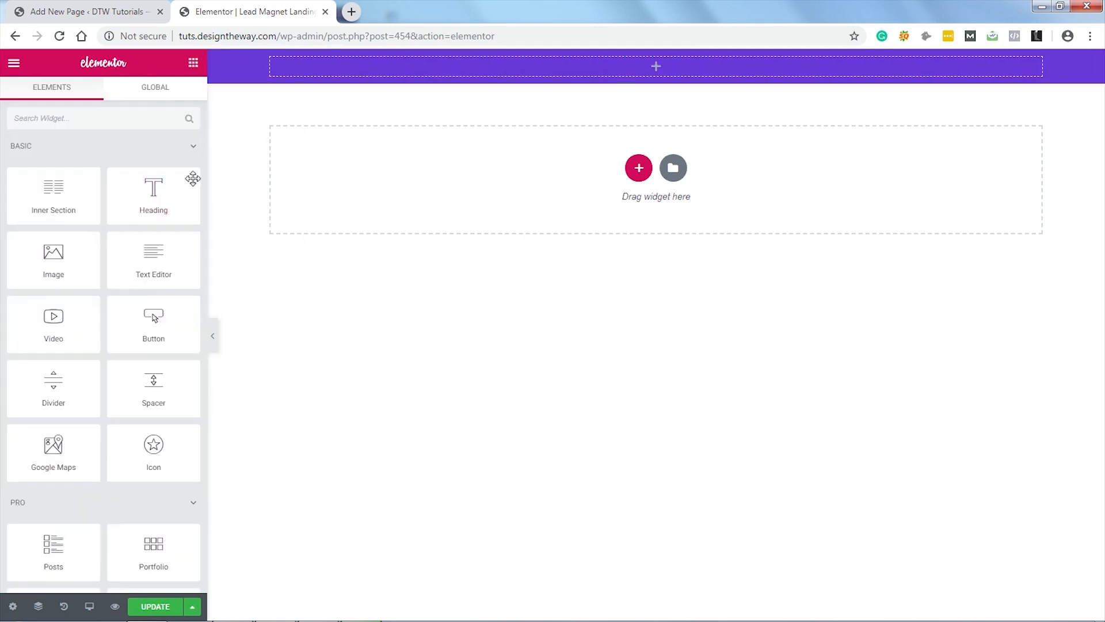
Step: Drop an Inner Section into the purple section and delete its left column
drag(42, 204, 659, 75)
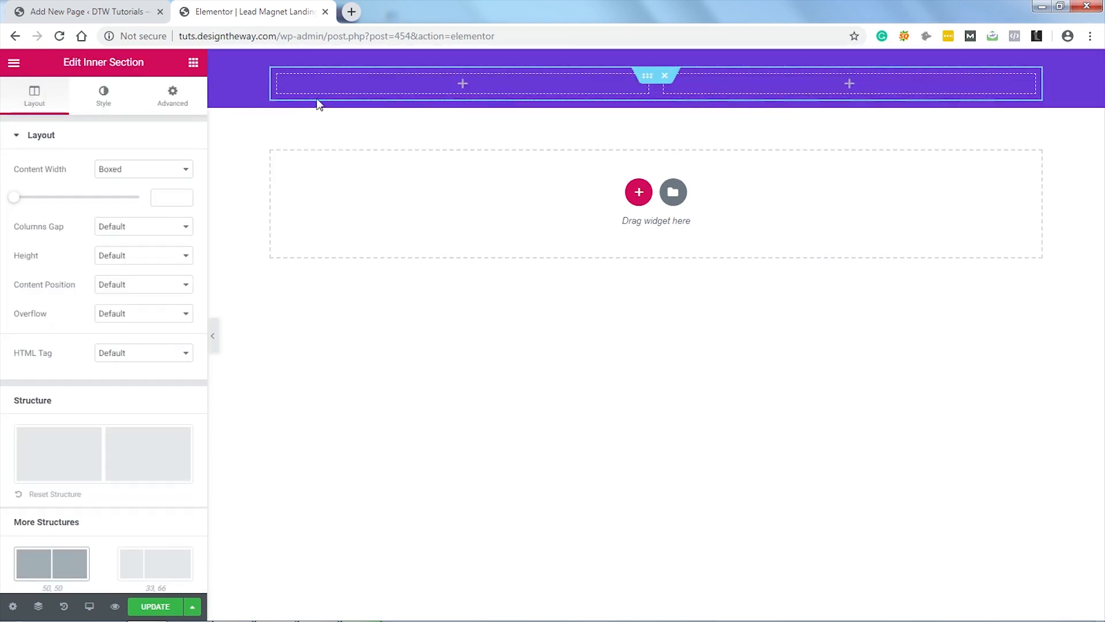
right_click(283, 84)
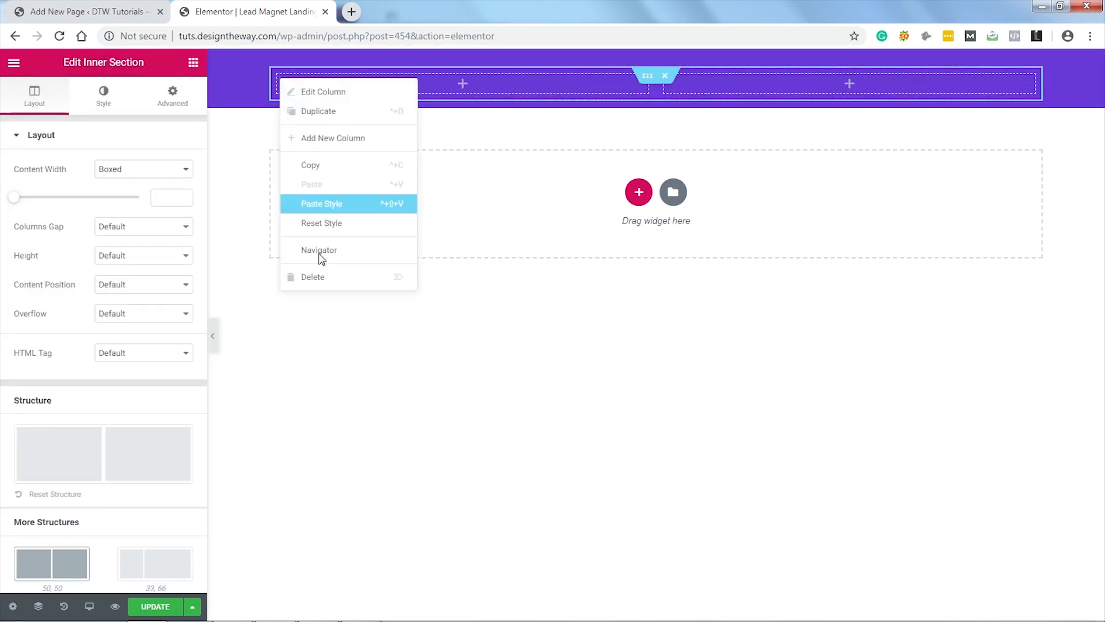
click(316, 281)
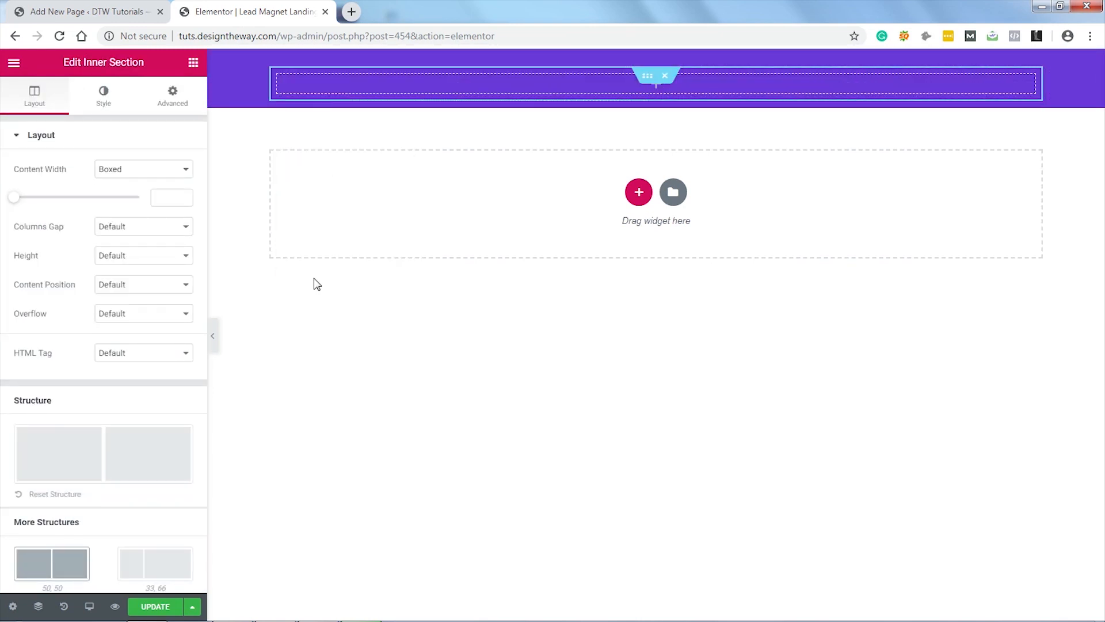
Step: Insert the Yoga and You logo image from the Media Library into the section
click(194, 66)
drag(53, 256, 671, 81)
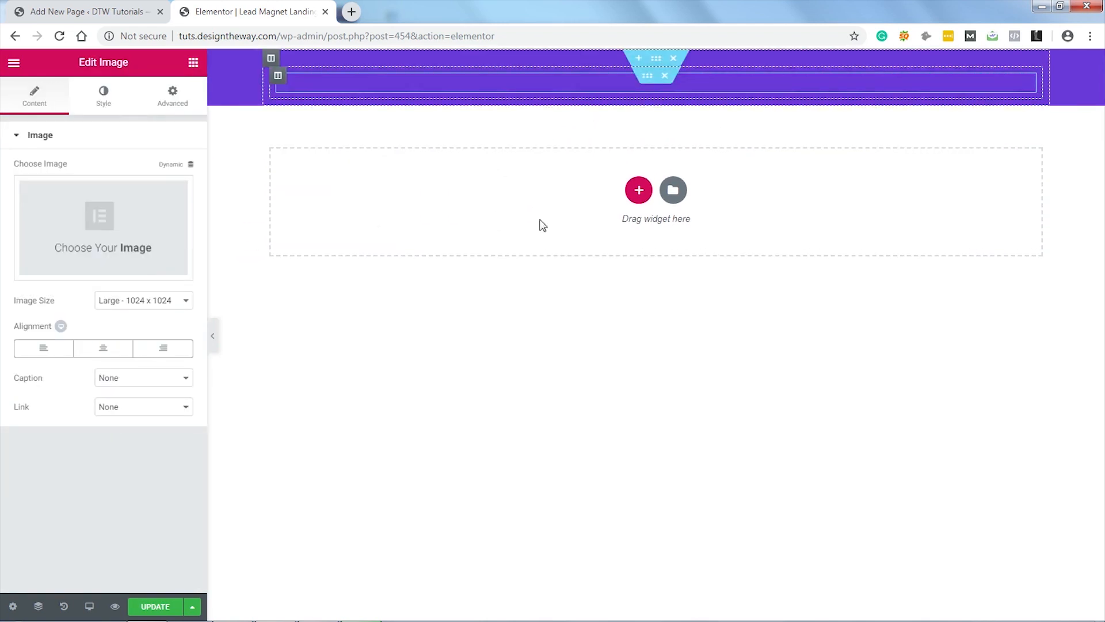
click(118, 225)
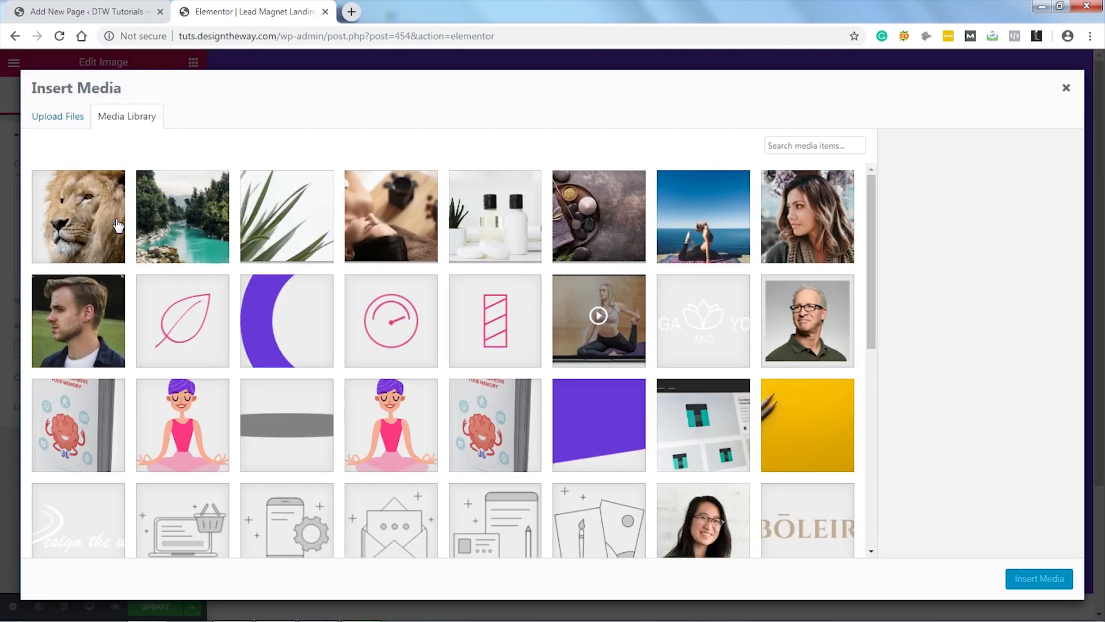
click(685, 321)
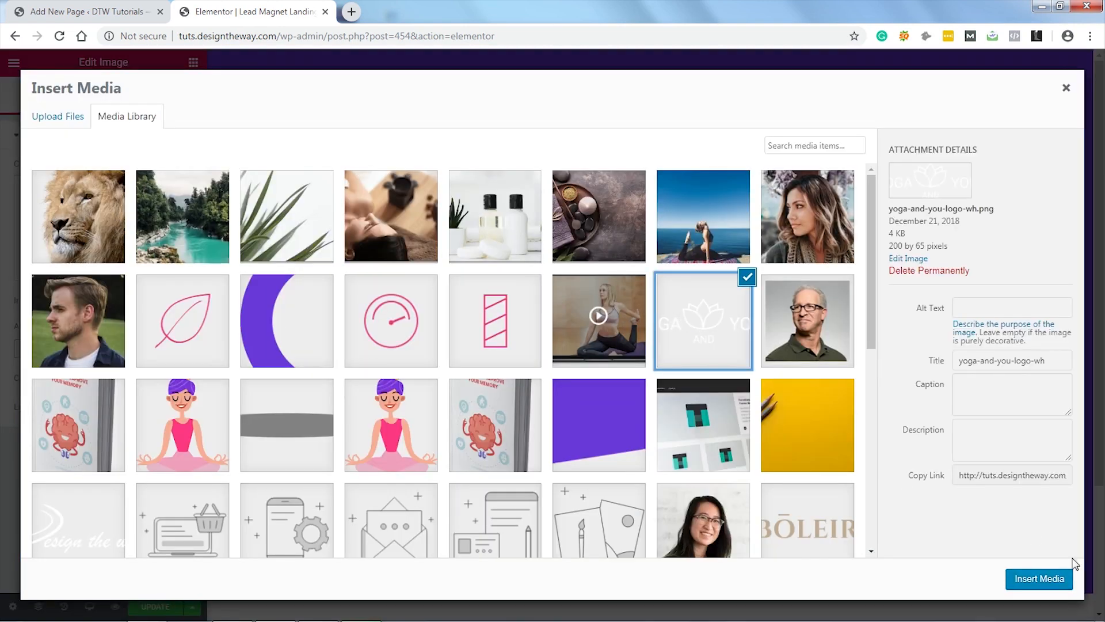
click(1037, 580)
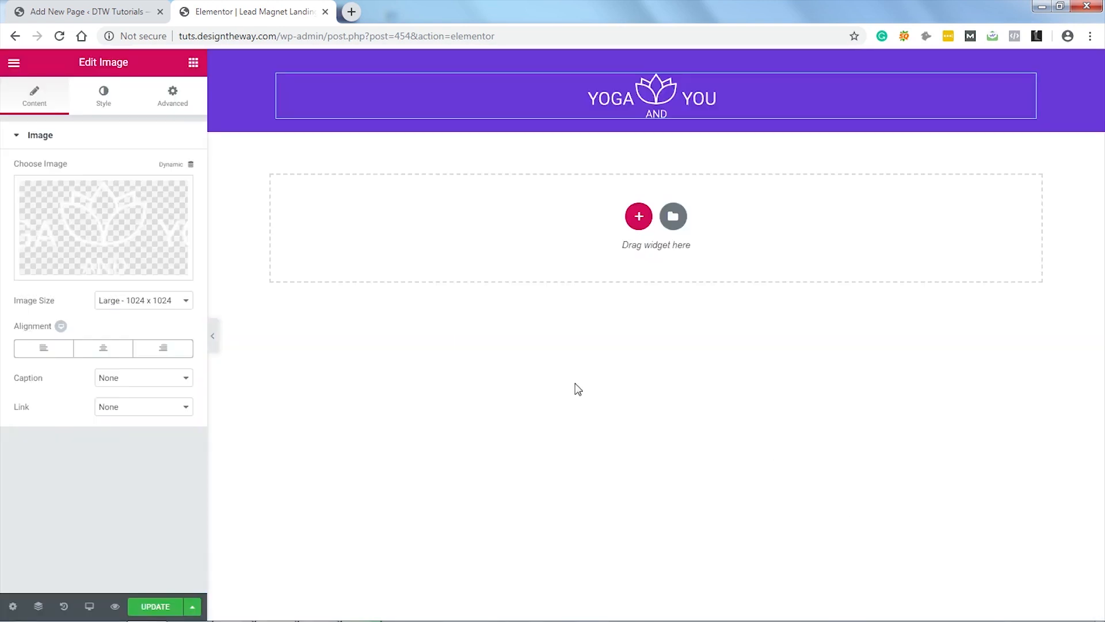
click(194, 63)
Step: Add a two-column inner section below the logo with the heading '7 Yoga’s to improve your memory'
drag(53, 193, 656, 125)
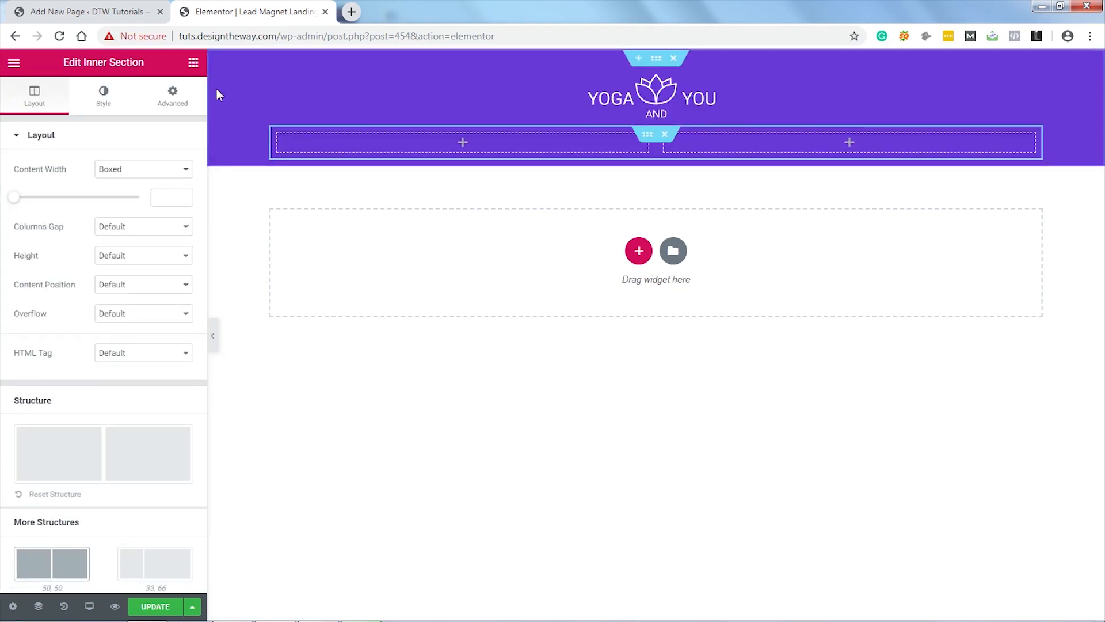
click(191, 64)
drag(153, 206, 446, 147)
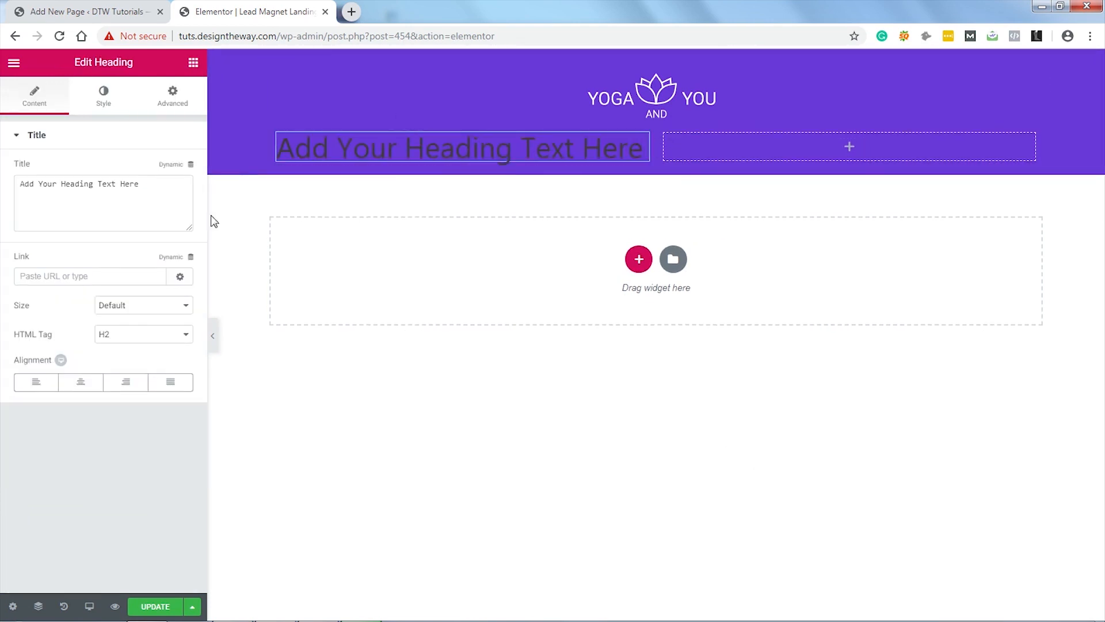
drag(144, 189, 18, 185)
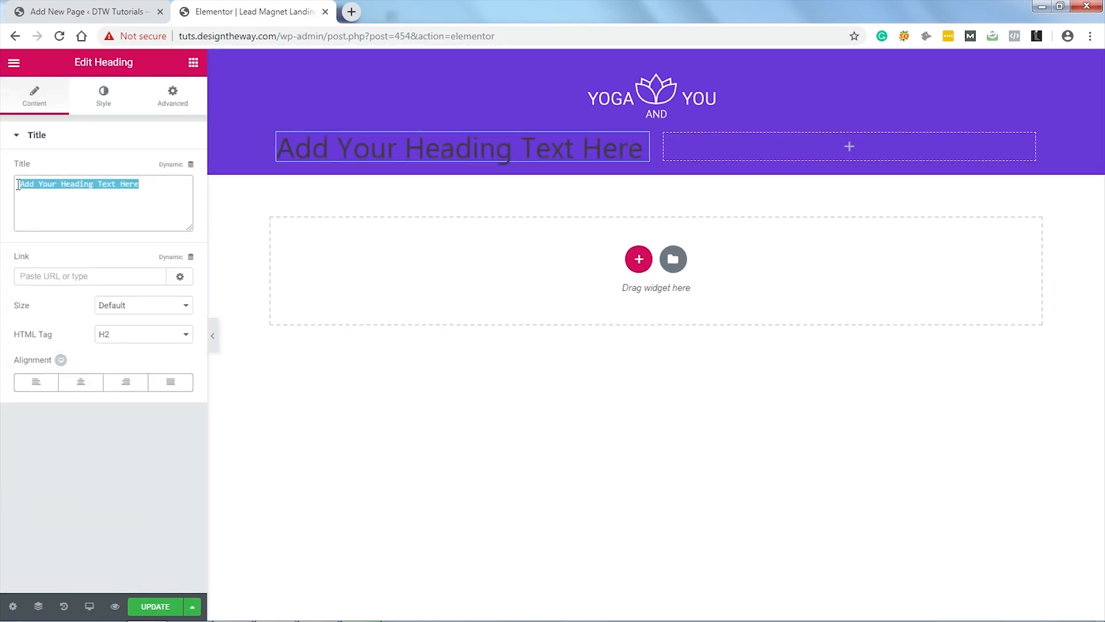
text(7 Yoga’s to improve your memory)
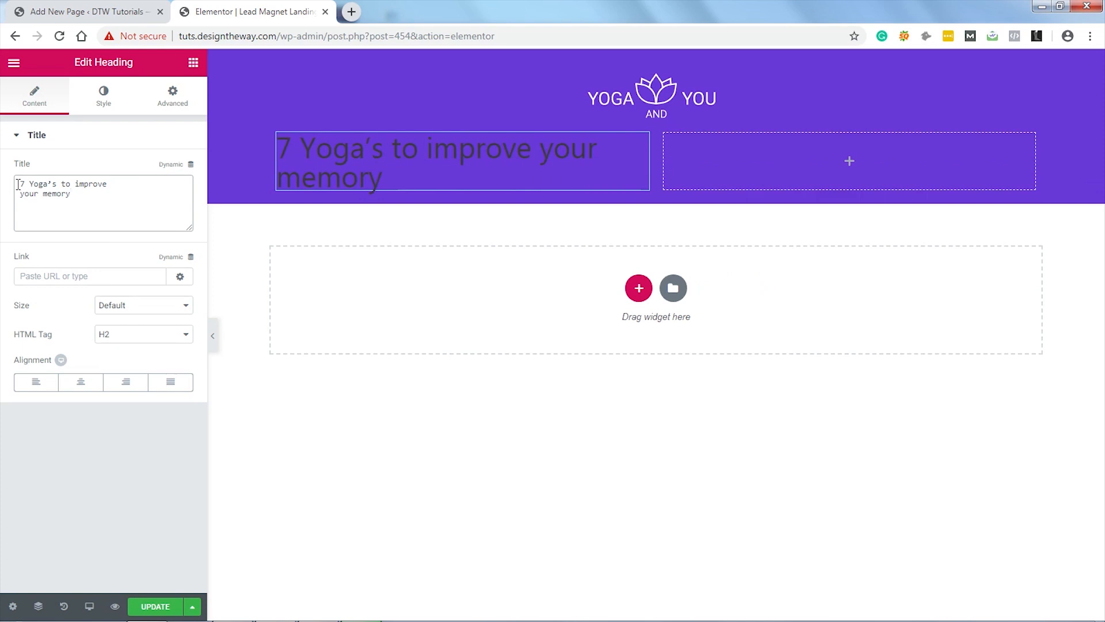
Step: Add a Text Editor beneath the heading containing the short productivity description
click(193, 62)
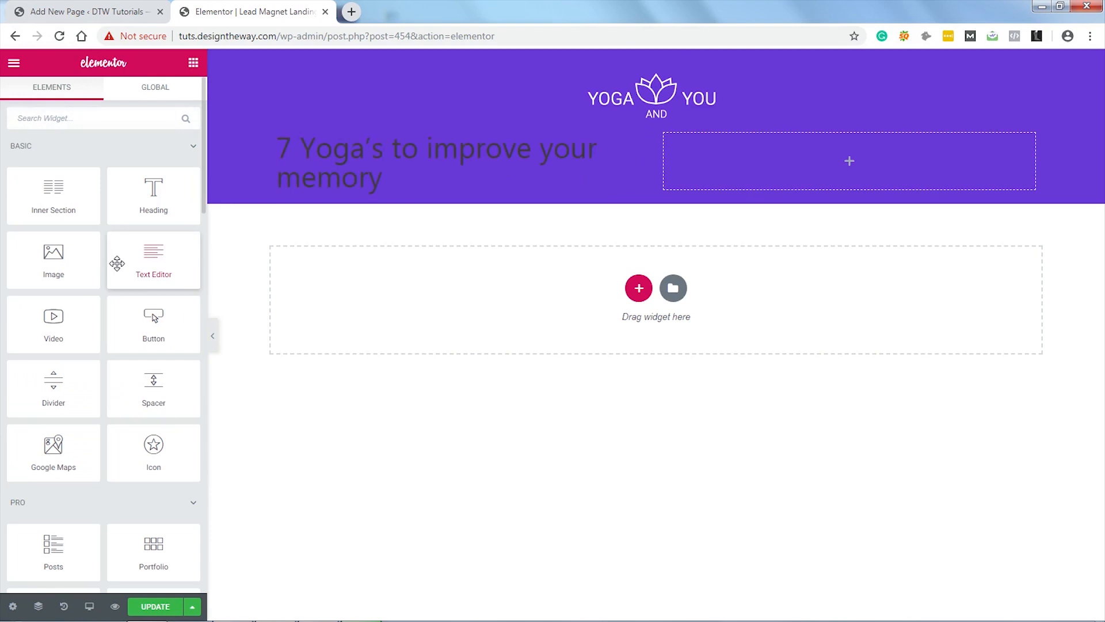
drag(153, 262, 366, 189)
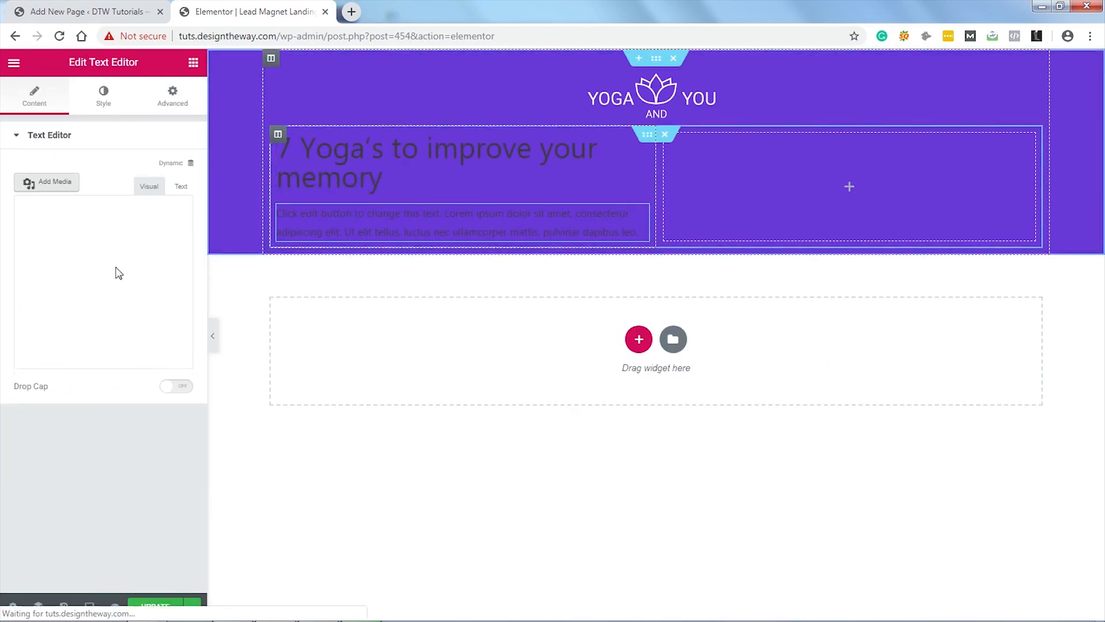
drag(132, 364, 41, 264)
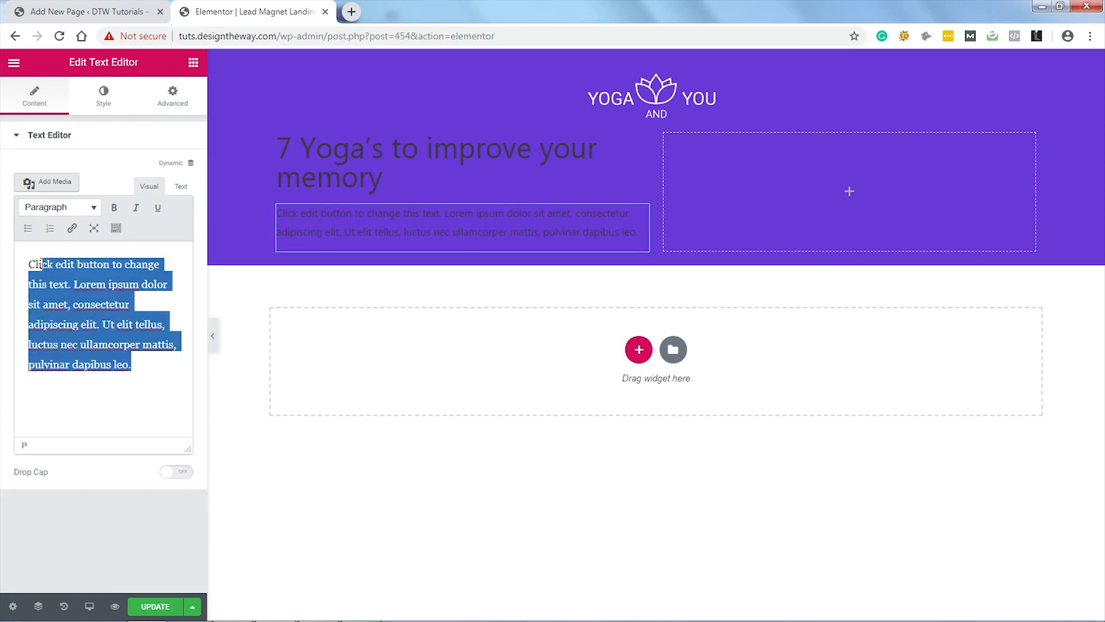
text(The most effective yoga’s to improve your memory and productivity.)
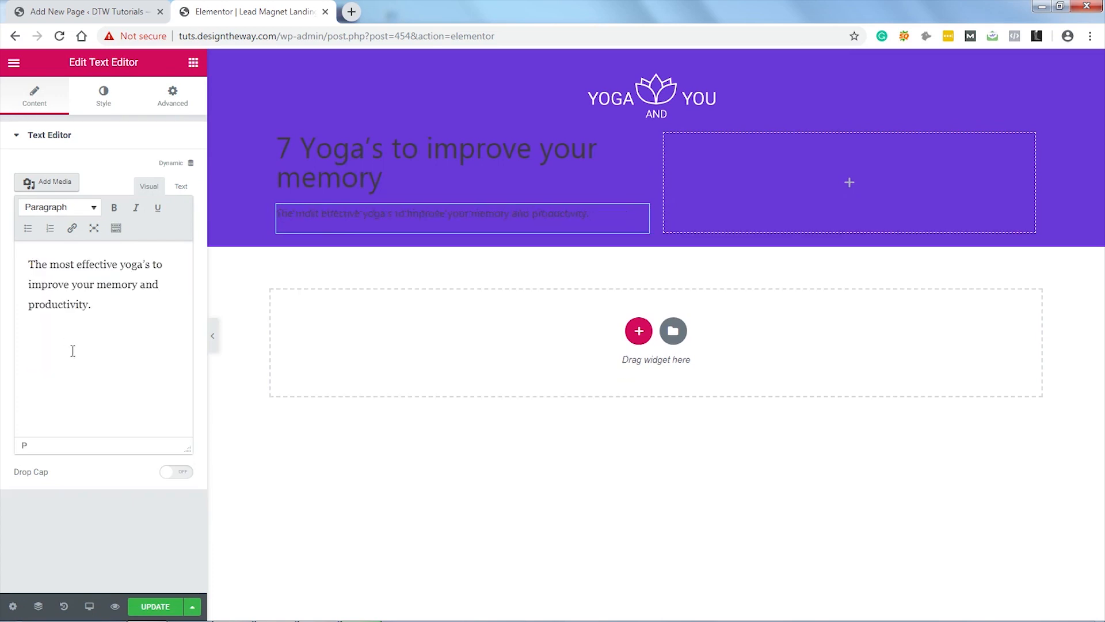
click(194, 64)
Step: Add a Medium-size button labelled 'Download the Free Ebook!' under the description
drag(155, 320, 354, 231)
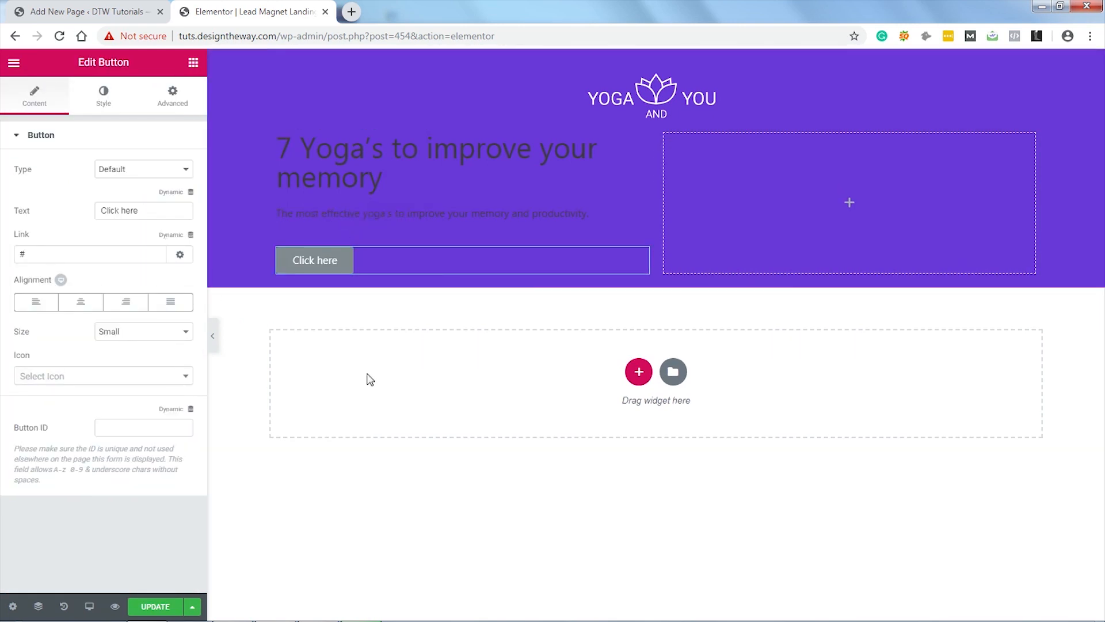
drag(149, 210, 89, 218)
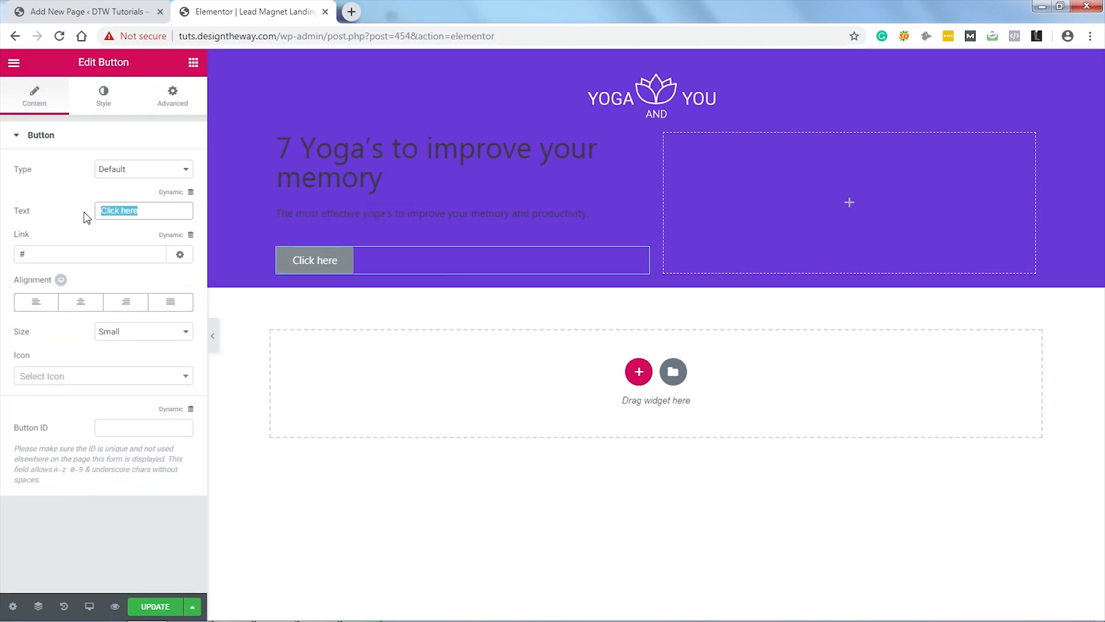
text(Download the Free Ebook!)
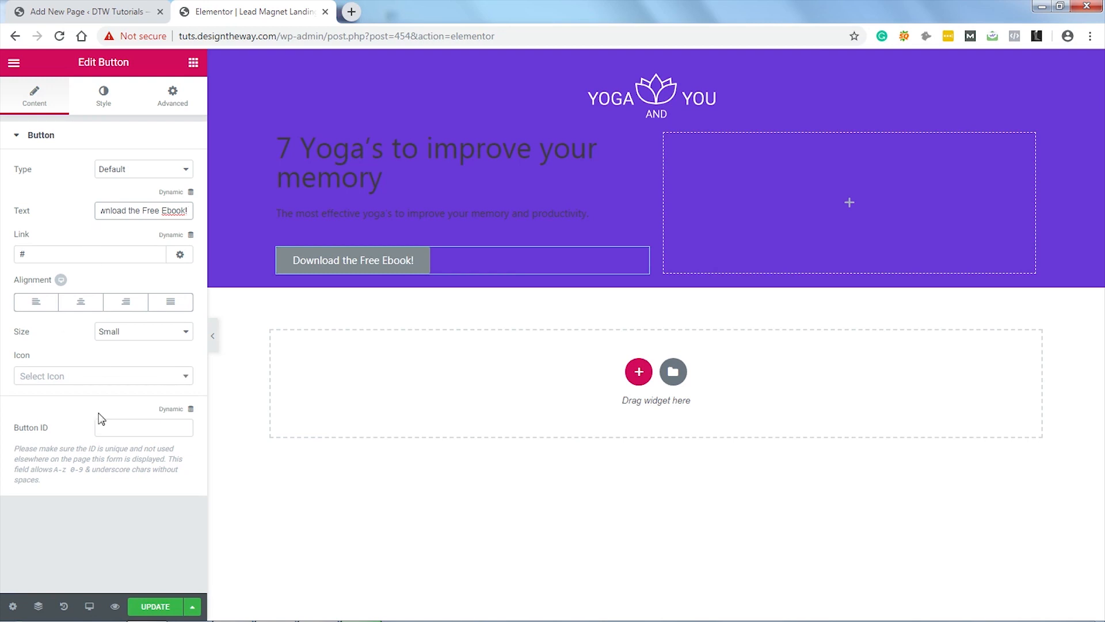
click(159, 333)
click(154, 346)
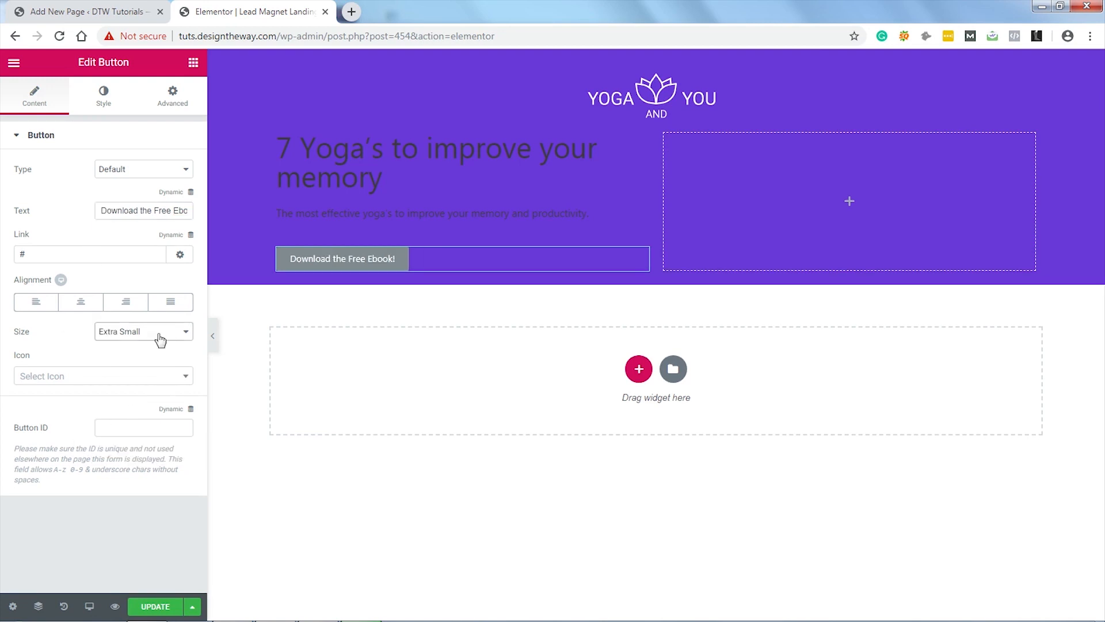
click(159, 333)
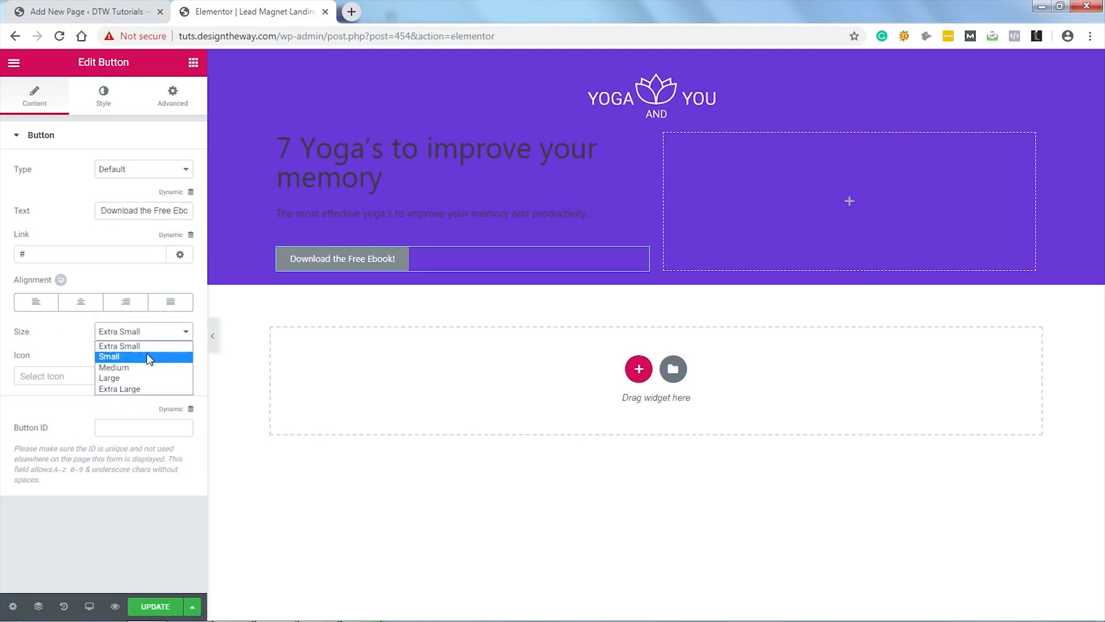
click(138, 389)
click(171, 332)
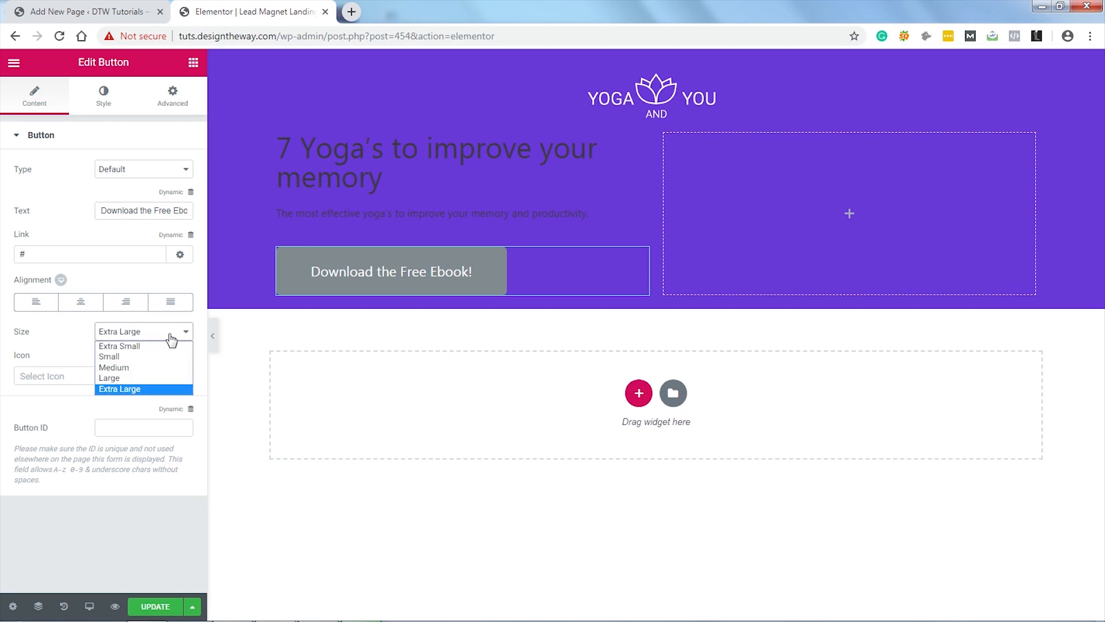
click(143, 368)
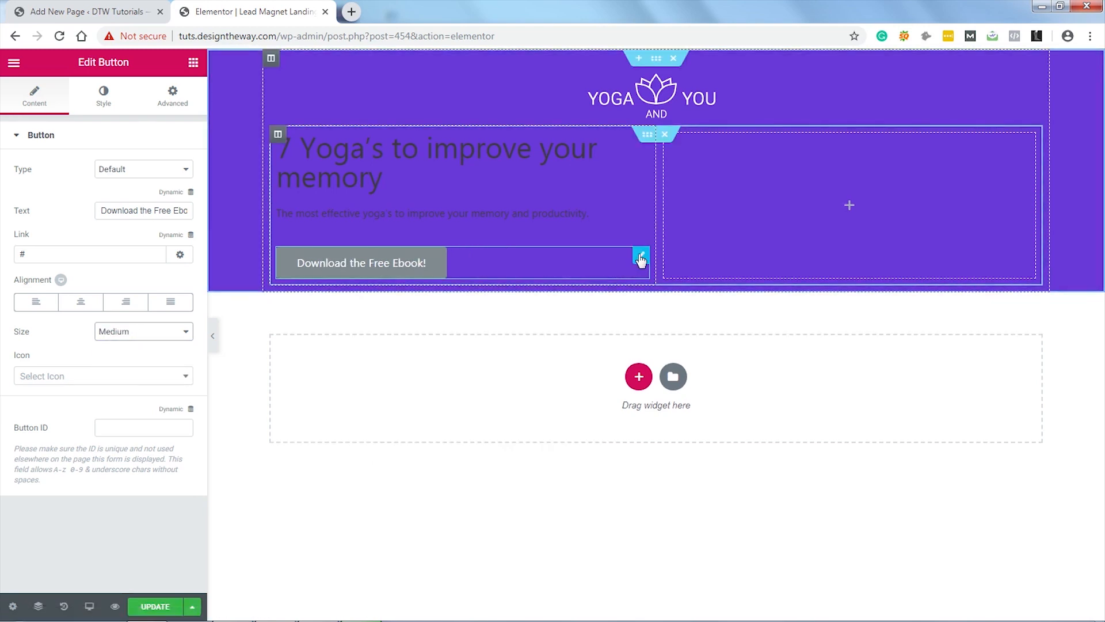
Step: Give the button the pink #e73e80 background colour
click(103, 103)
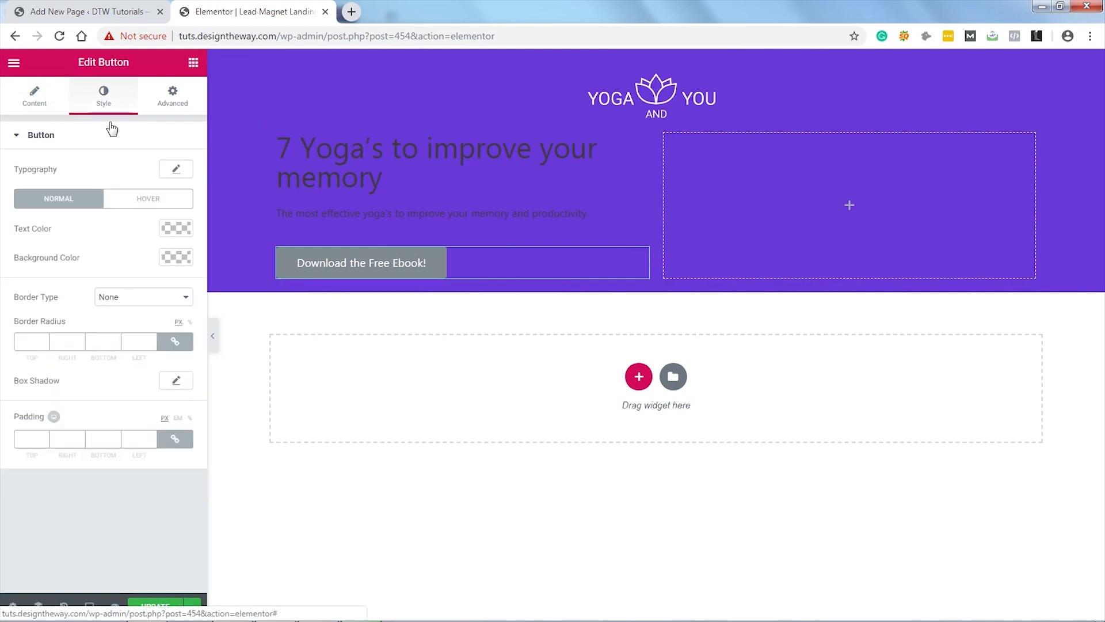
click(176, 257)
click(73, 421)
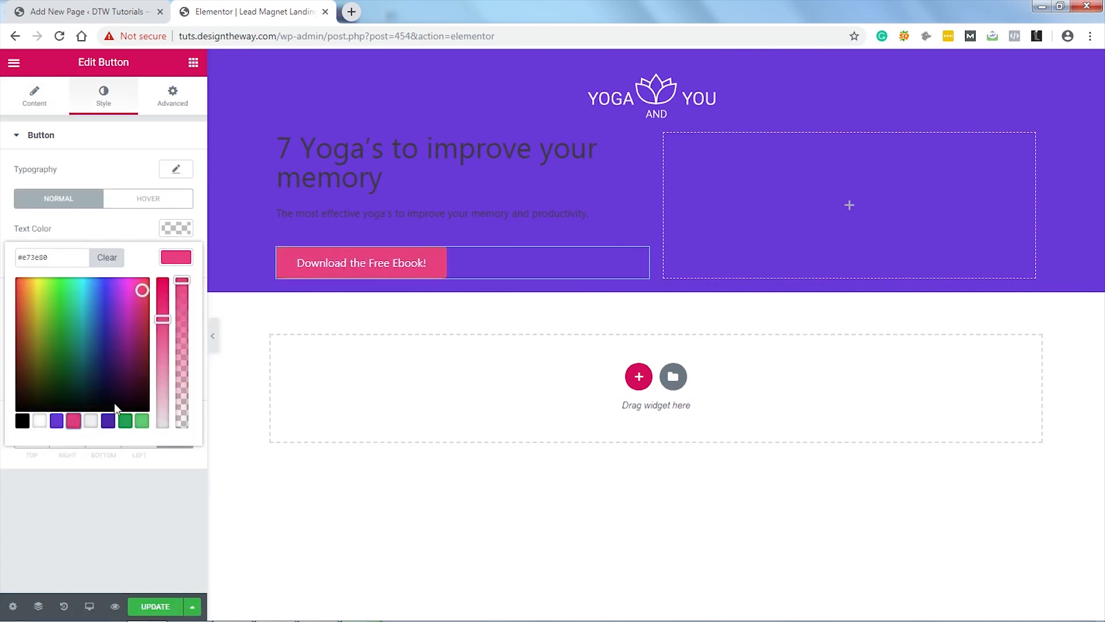
click(172, 254)
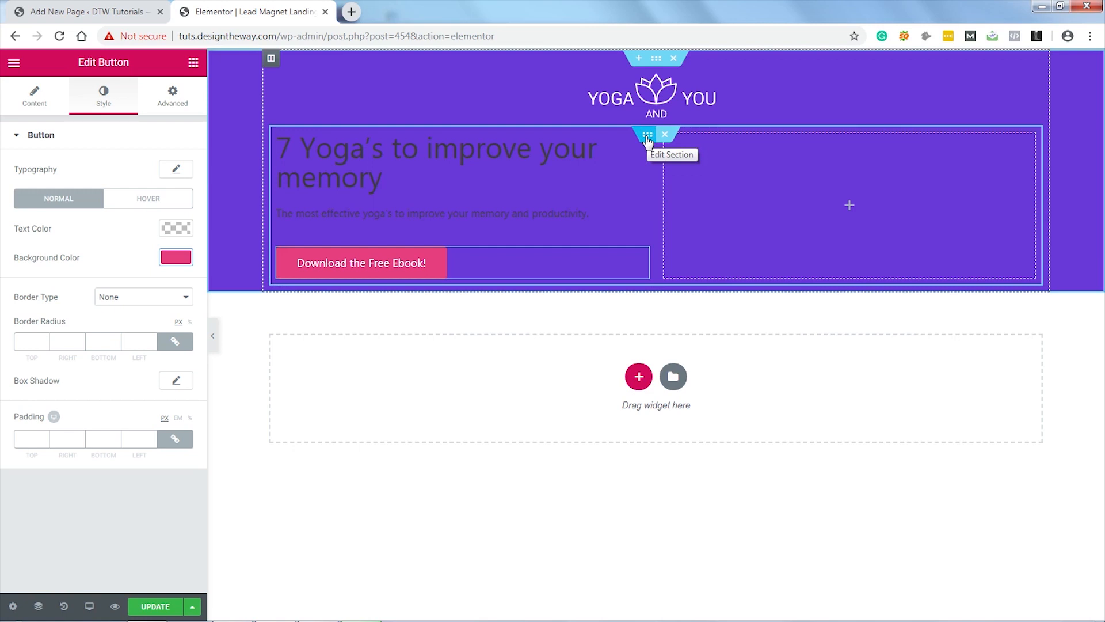
Step: Set the inner section's heading colour to white and its text colour to #d2d5f1
click(648, 138)
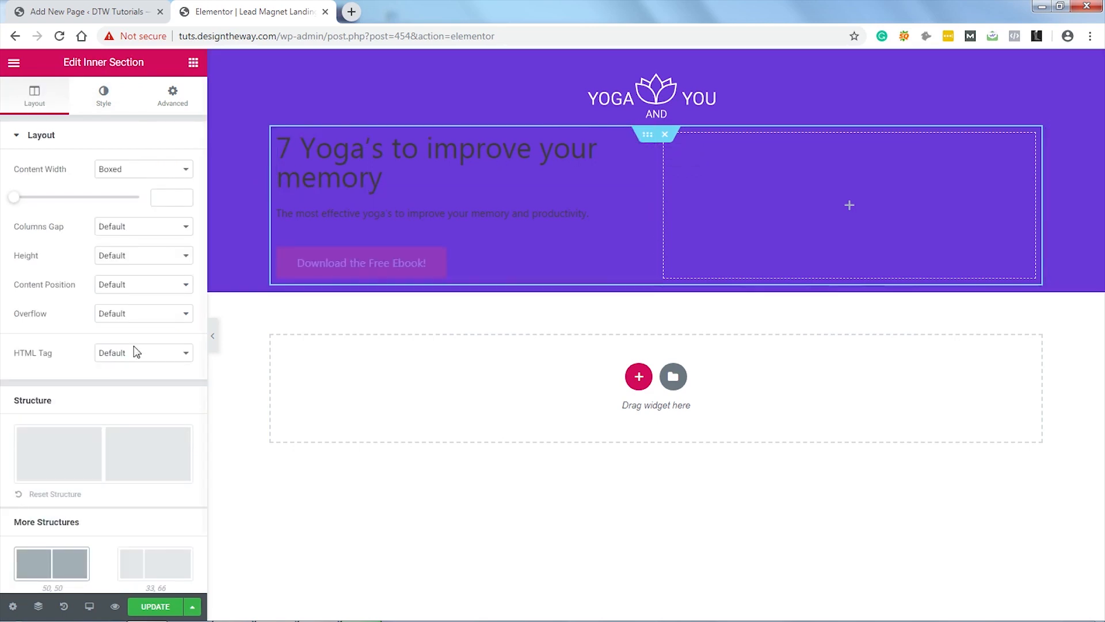
click(111, 105)
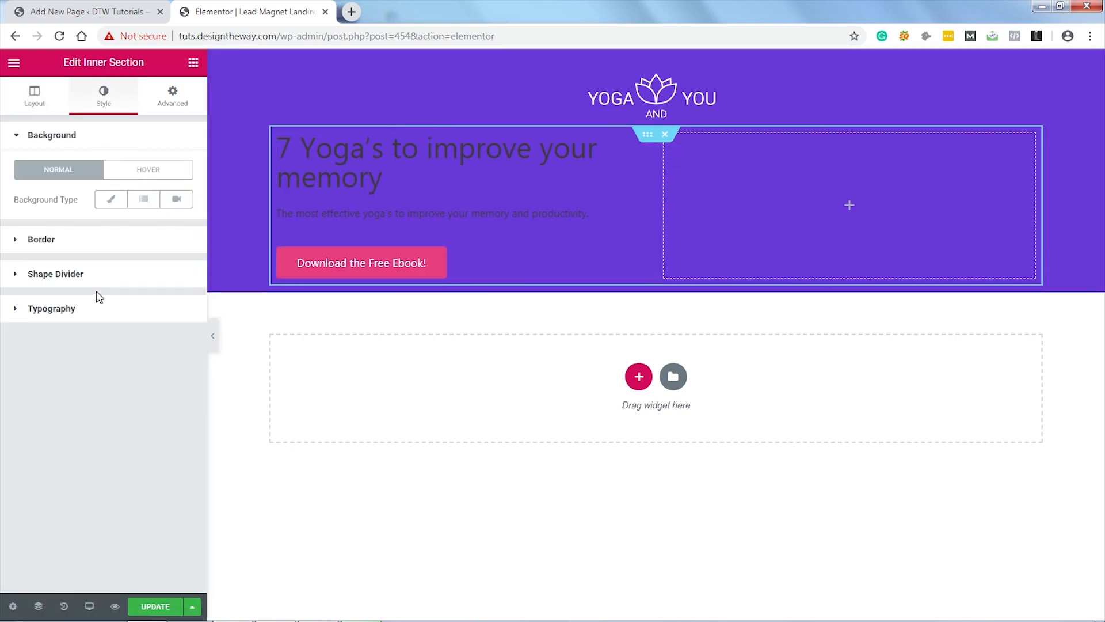
click(92, 314)
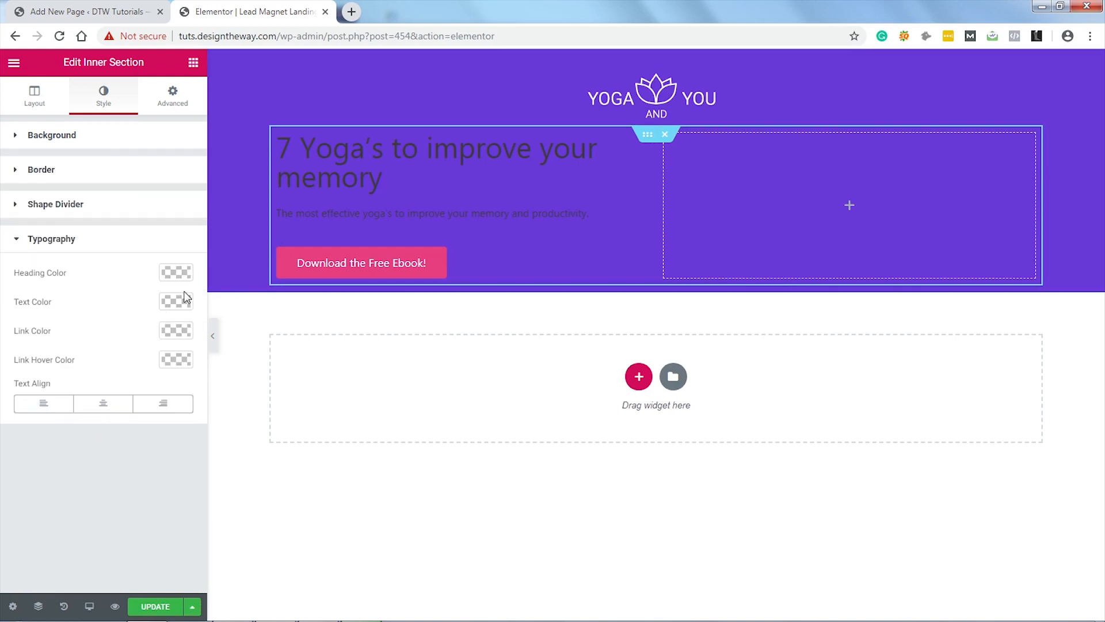
click(182, 274)
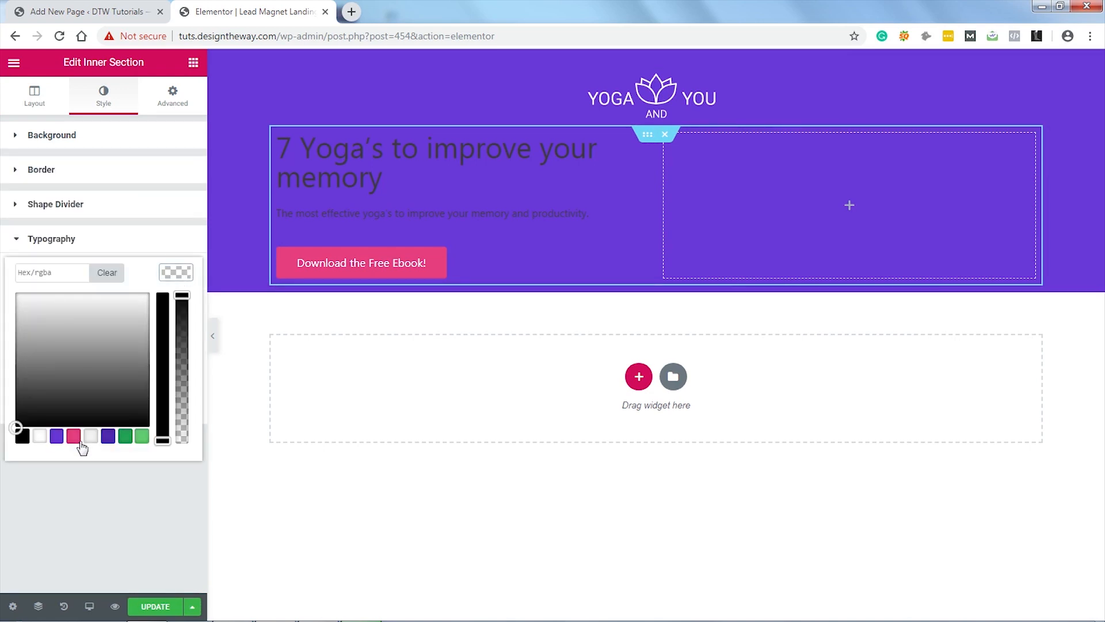
click(39, 437)
click(180, 278)
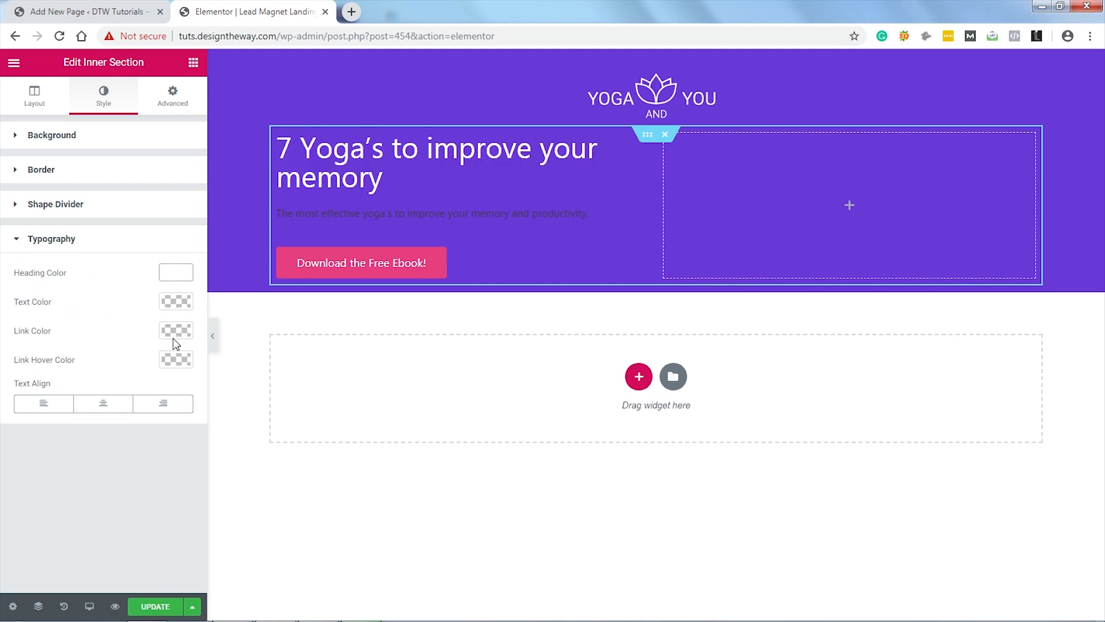
click(177, 303)
click(73, 302)
text(#d2d5f1)
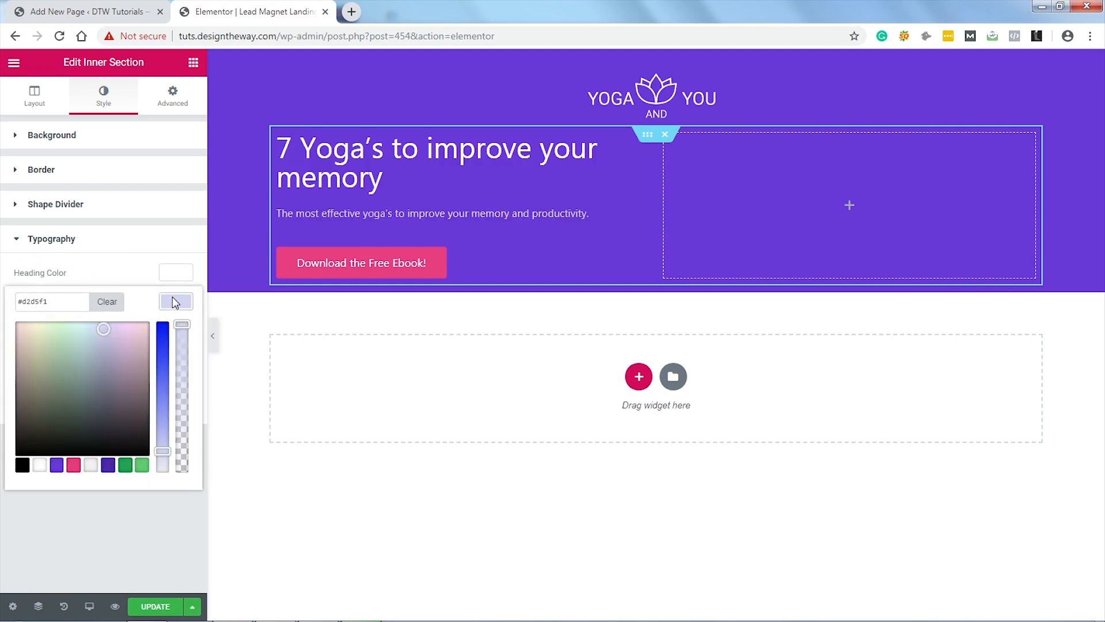
click(176, 302)
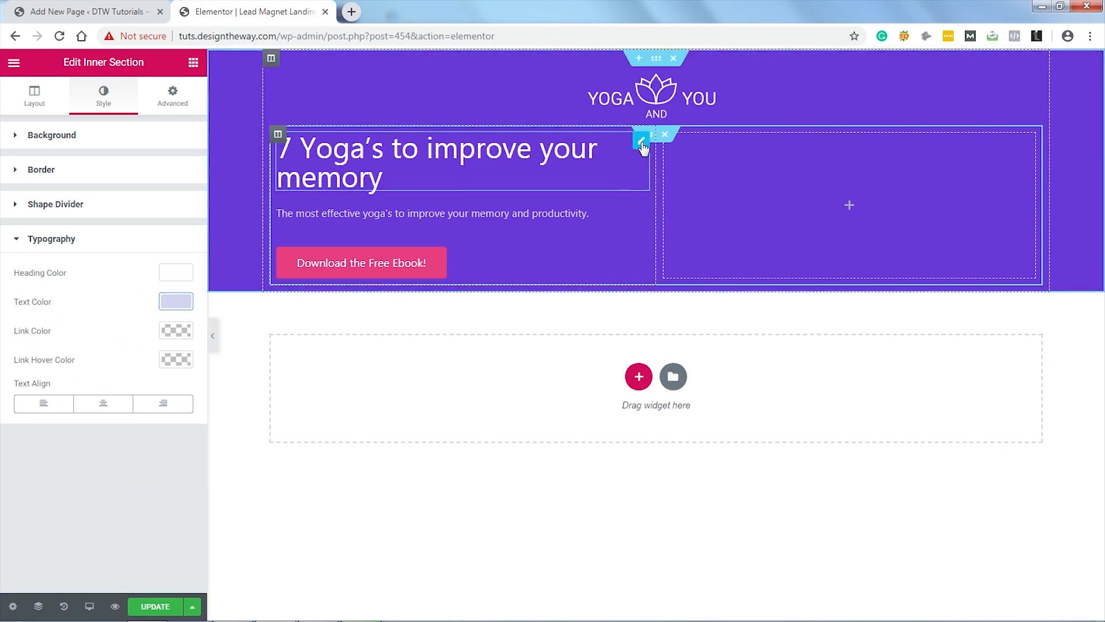
Step: Style the '7 Yoga's to improve your memory' heading in Poppins Bold at size 50
click(642, 141)
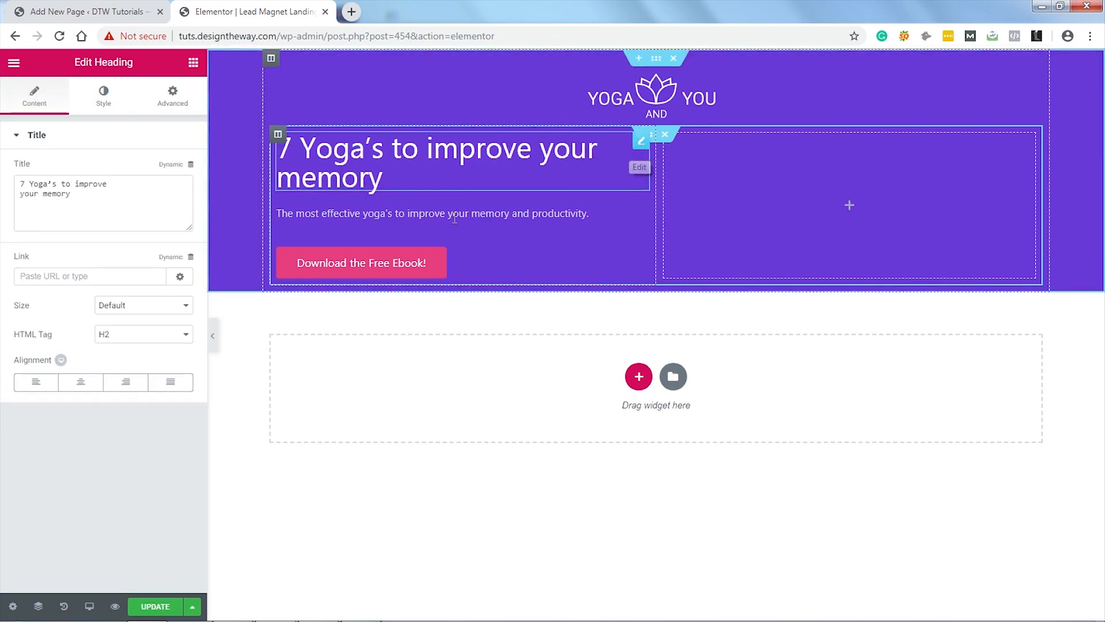
click(106, 106)
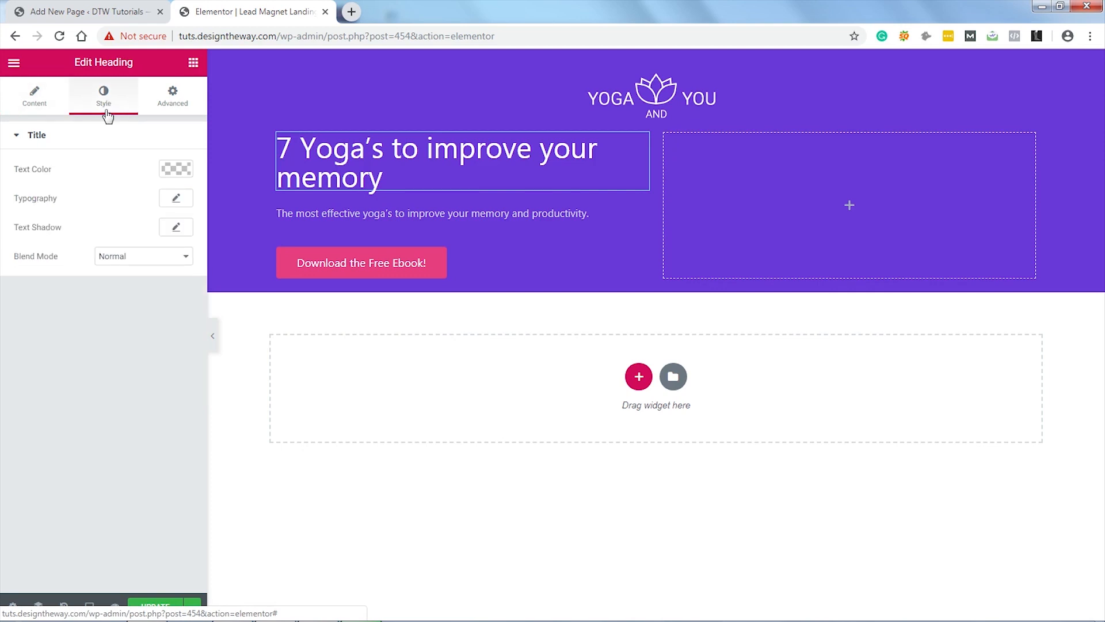
click(176, 198)
click(159, 242)
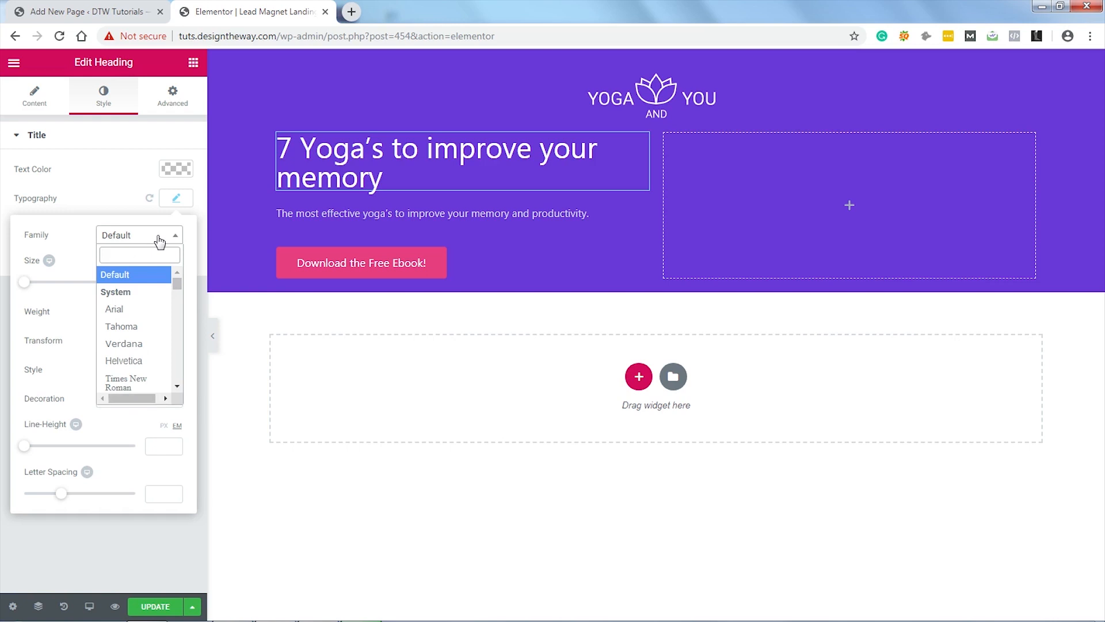
text(po)
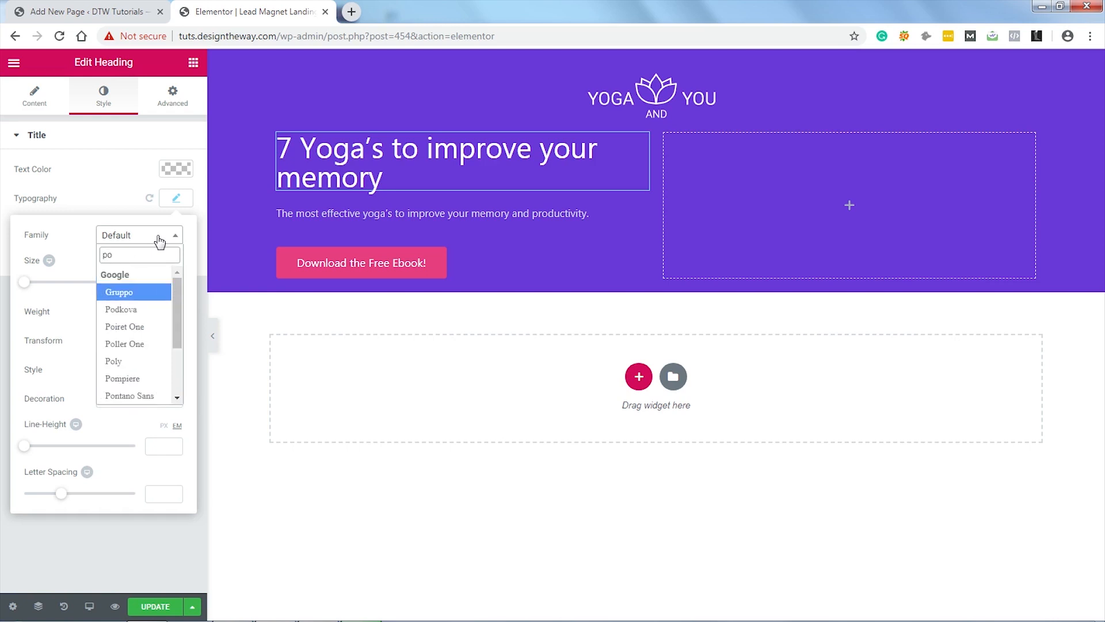
text(p)
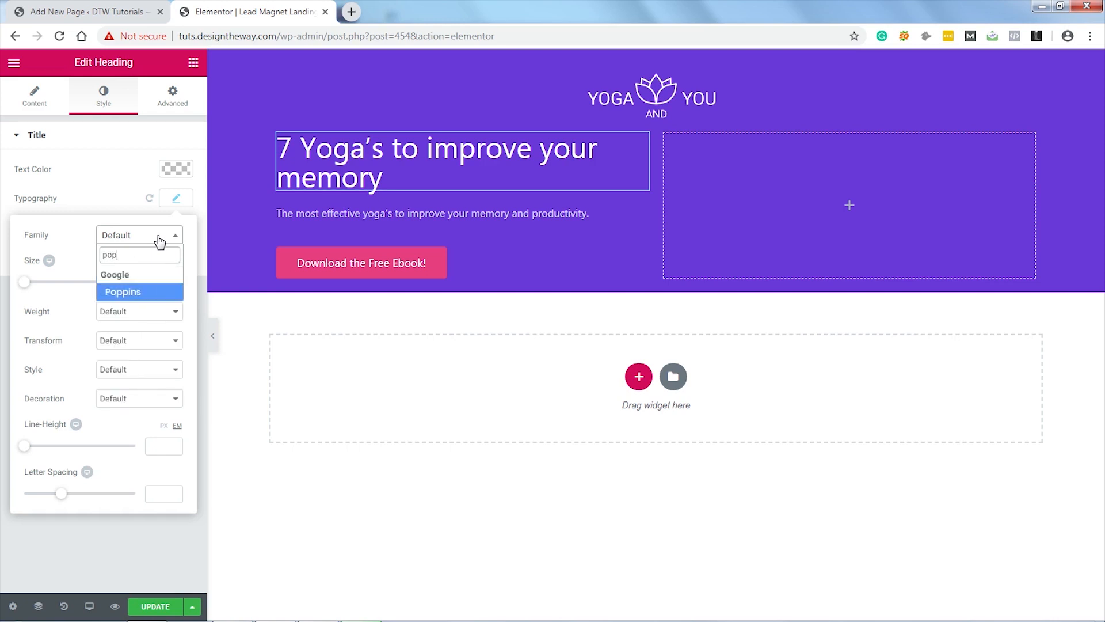
click(123, 292)
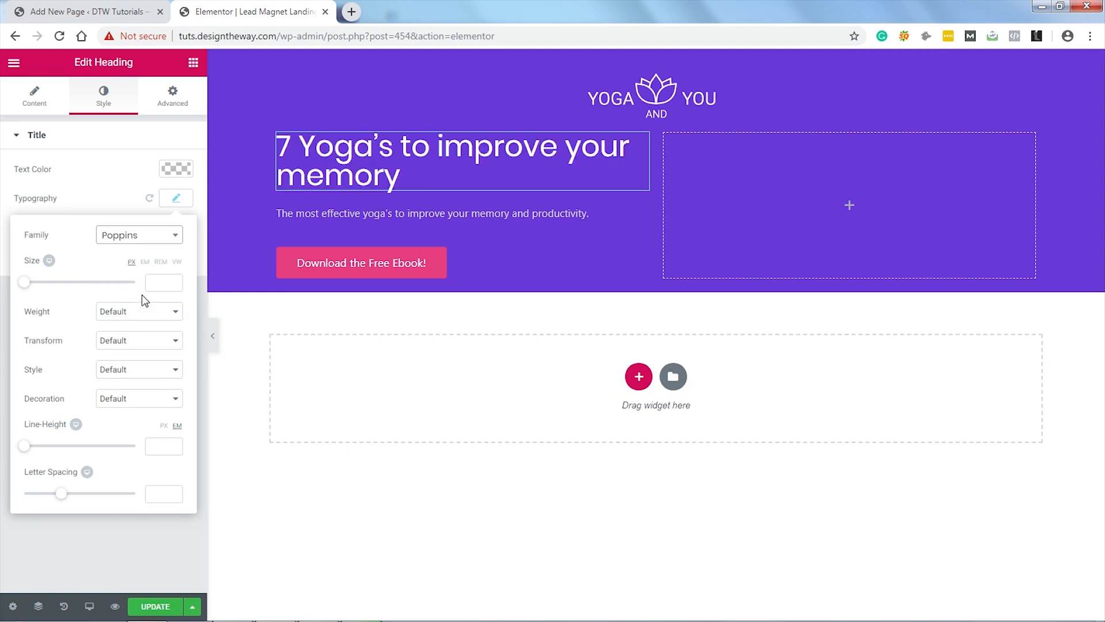
click(145, 313)
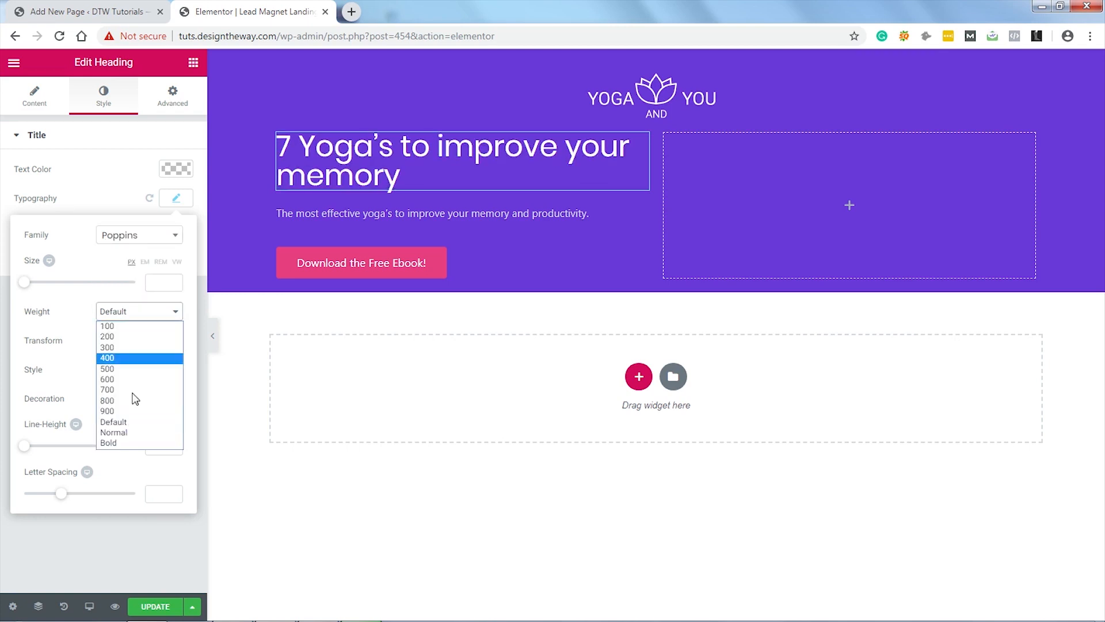
click(120, 441)
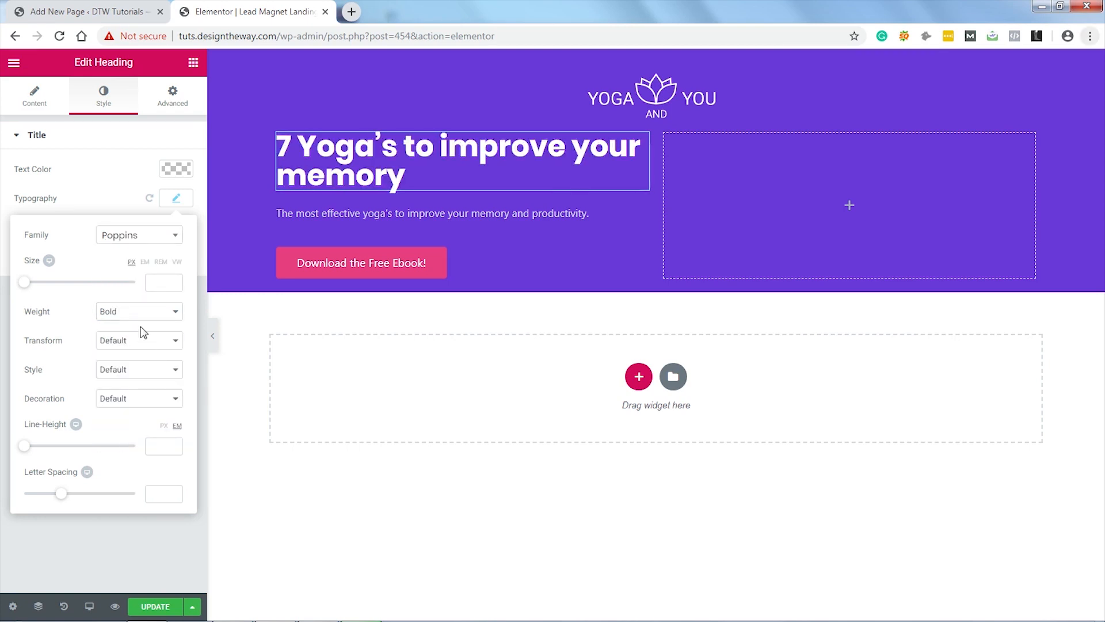
click(159, 283)
text(50)
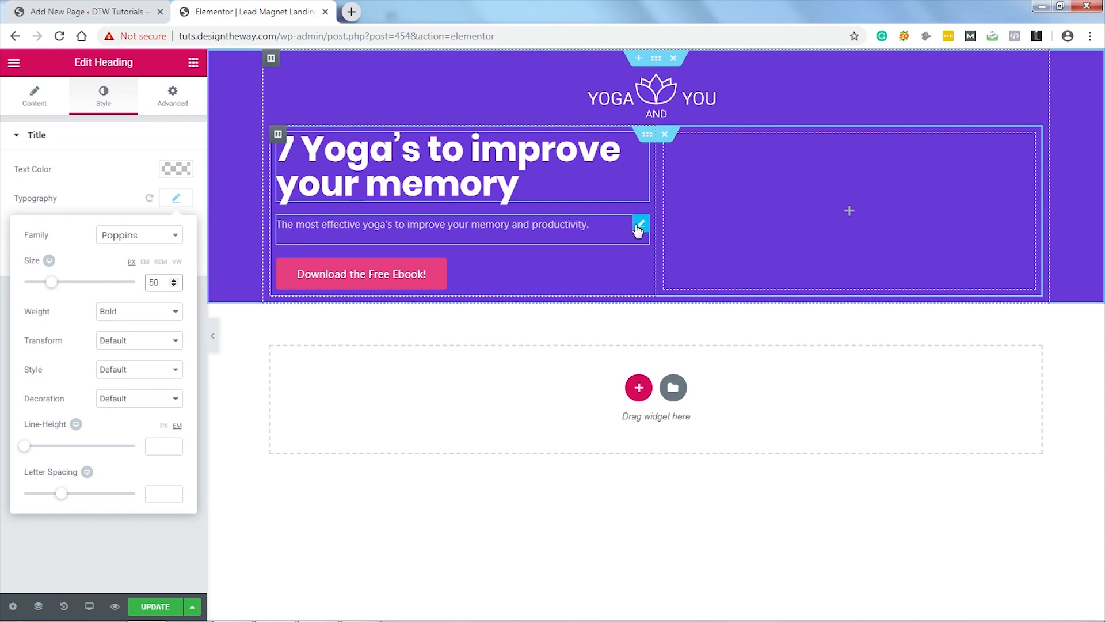
click(641, 225)
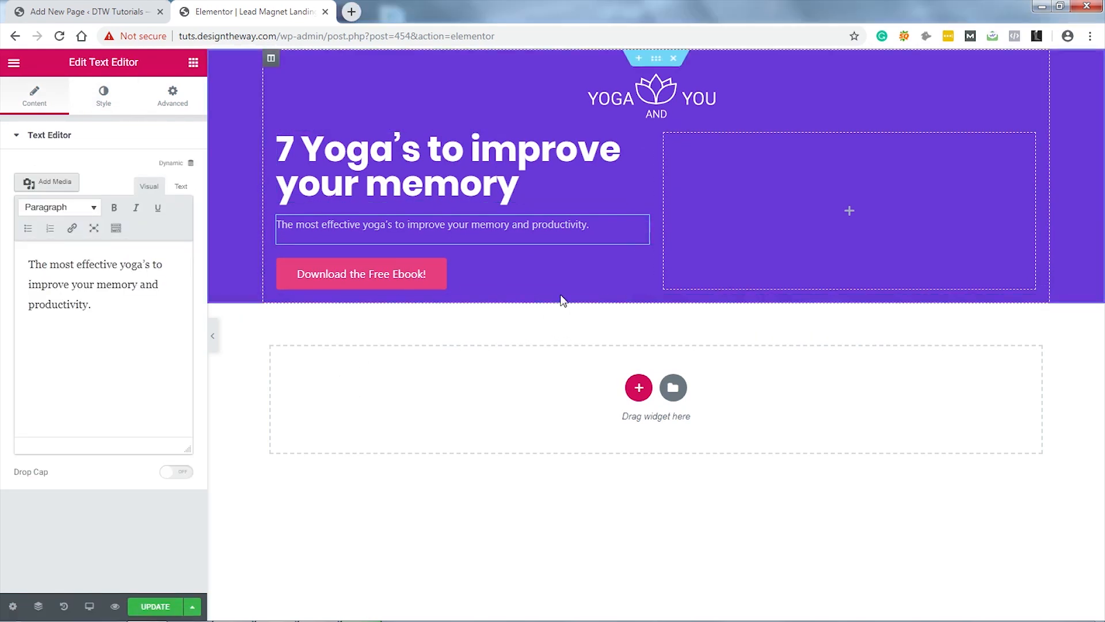
Step: Give the 'Download the Free Ebook!' button text size 25, Open Sans font and Bold weight
click(642, 268)
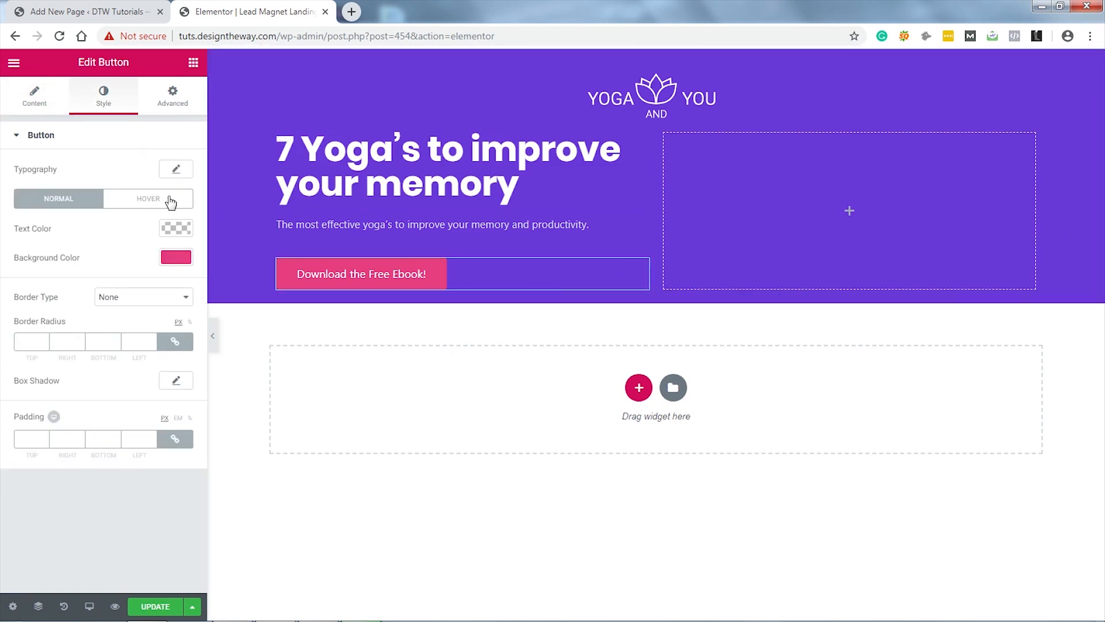
click(177, 170)
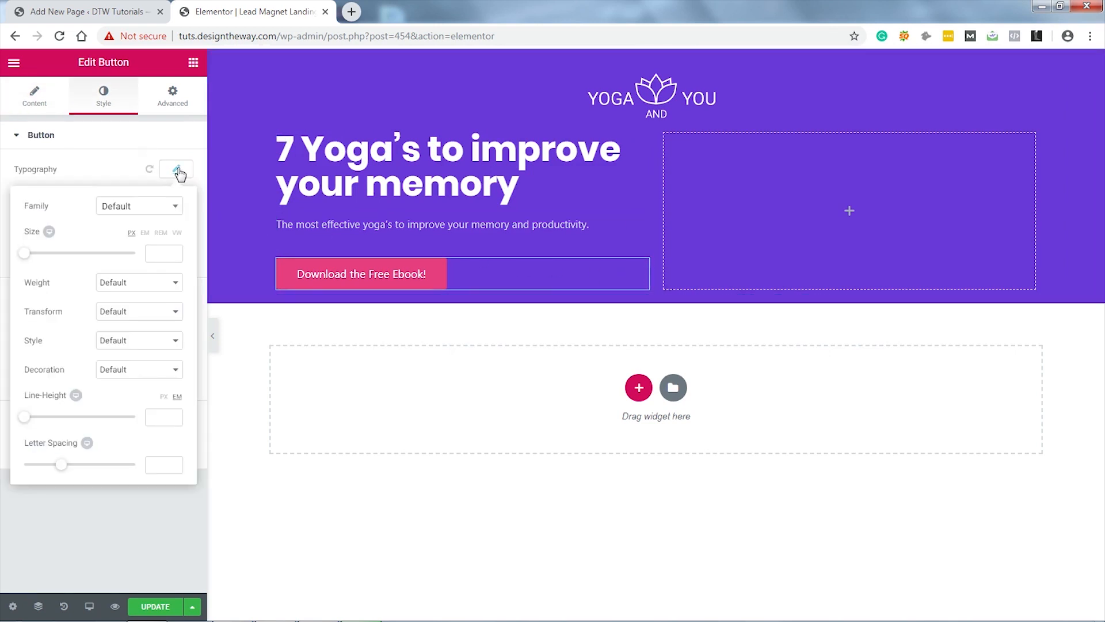
click(156, 253)
text(25)
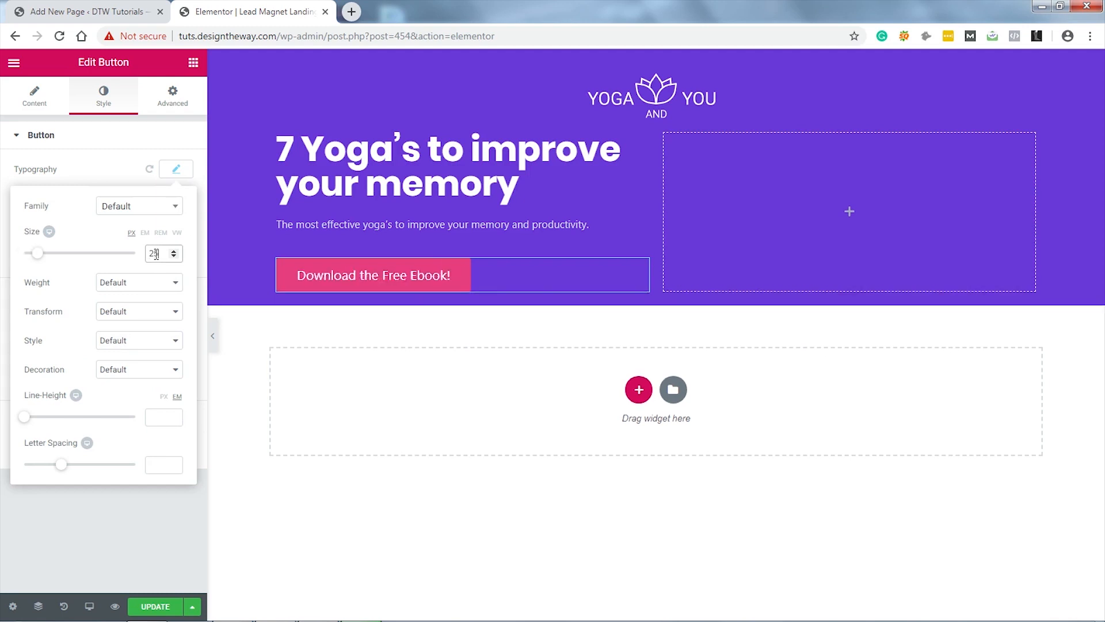
click(144, 207)
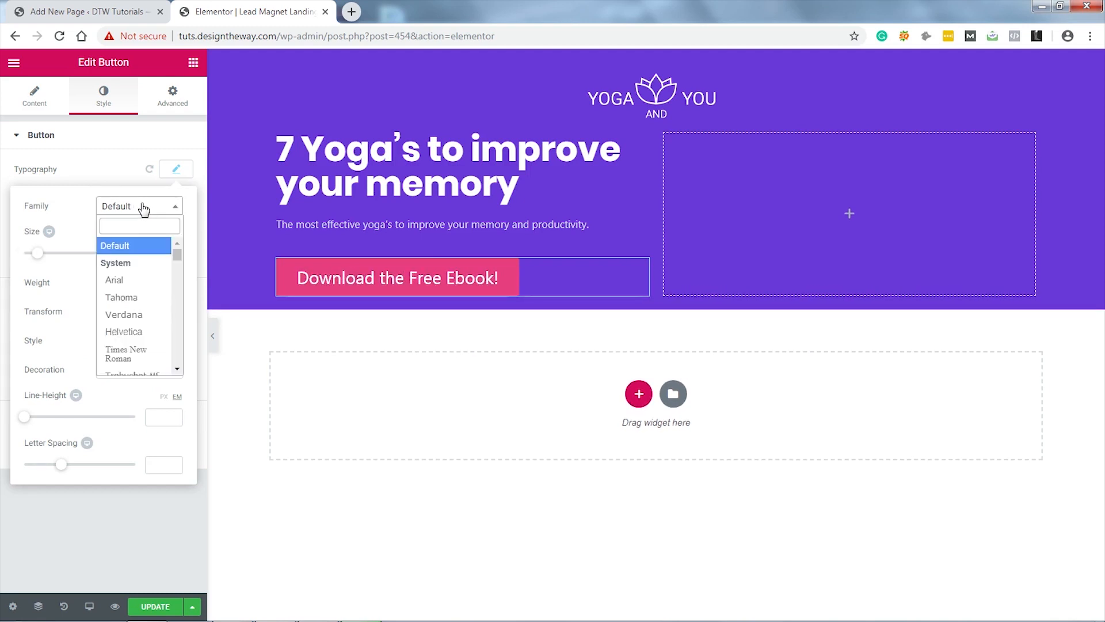
text(op)
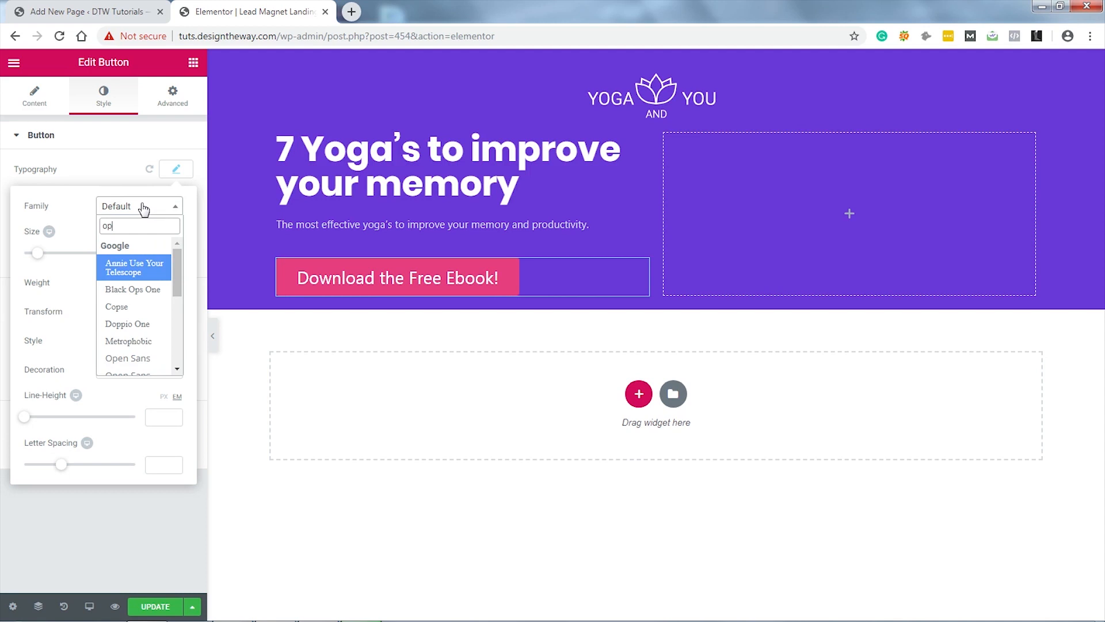
text(e)
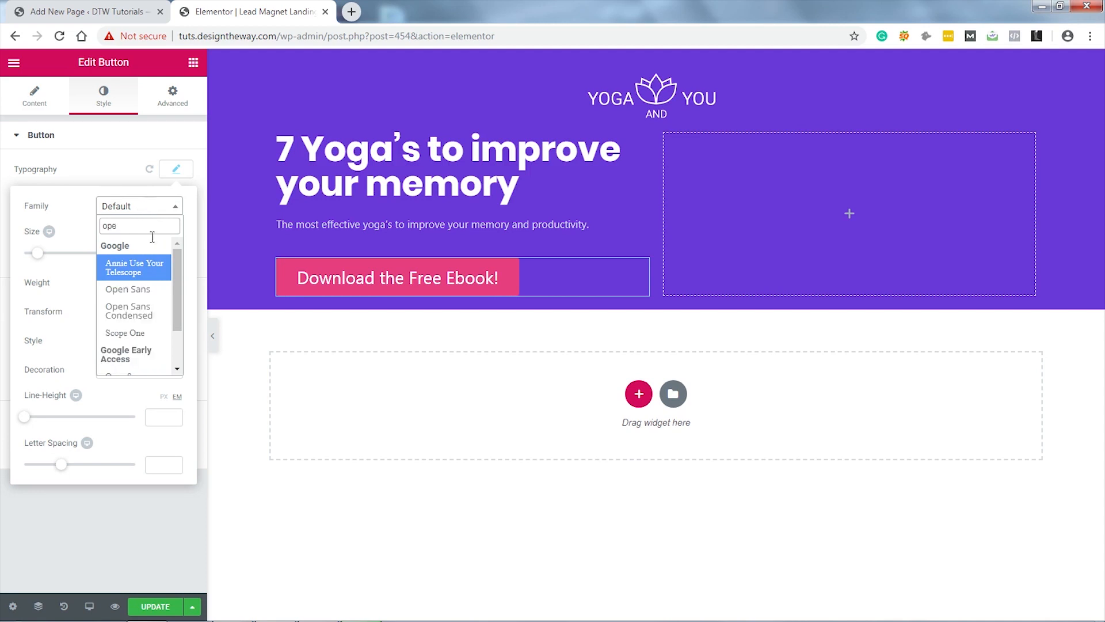
click(133, 289)
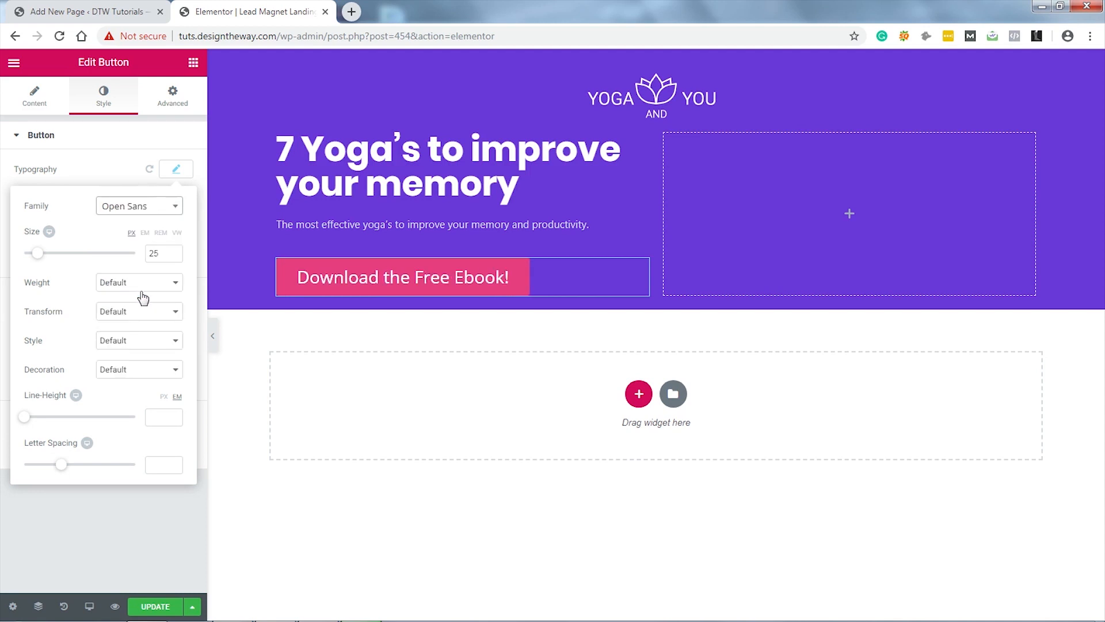
click(146, 284)
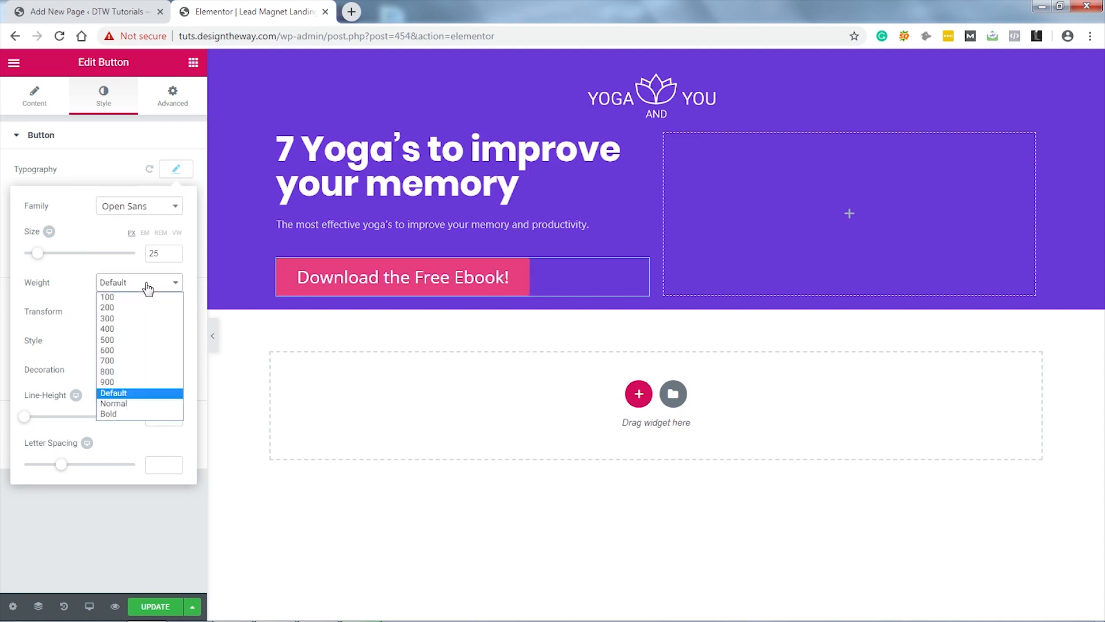
click(128, 414)
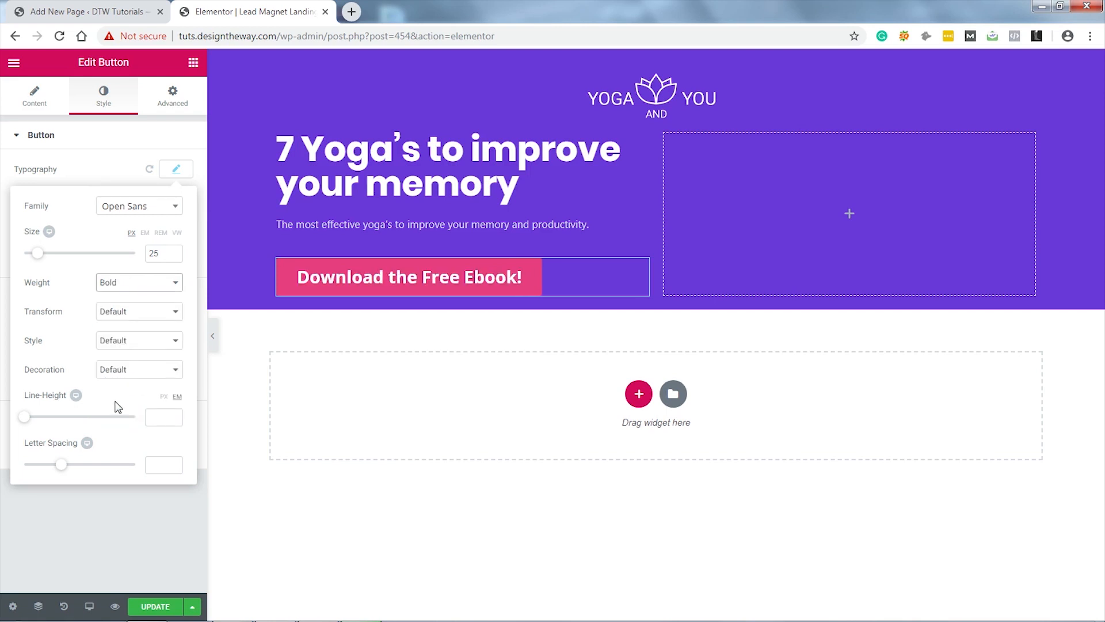
click(193, 63)
Step: Add an Image widget to the right hero column showing book.png
drag(67, 257, 877, 221)
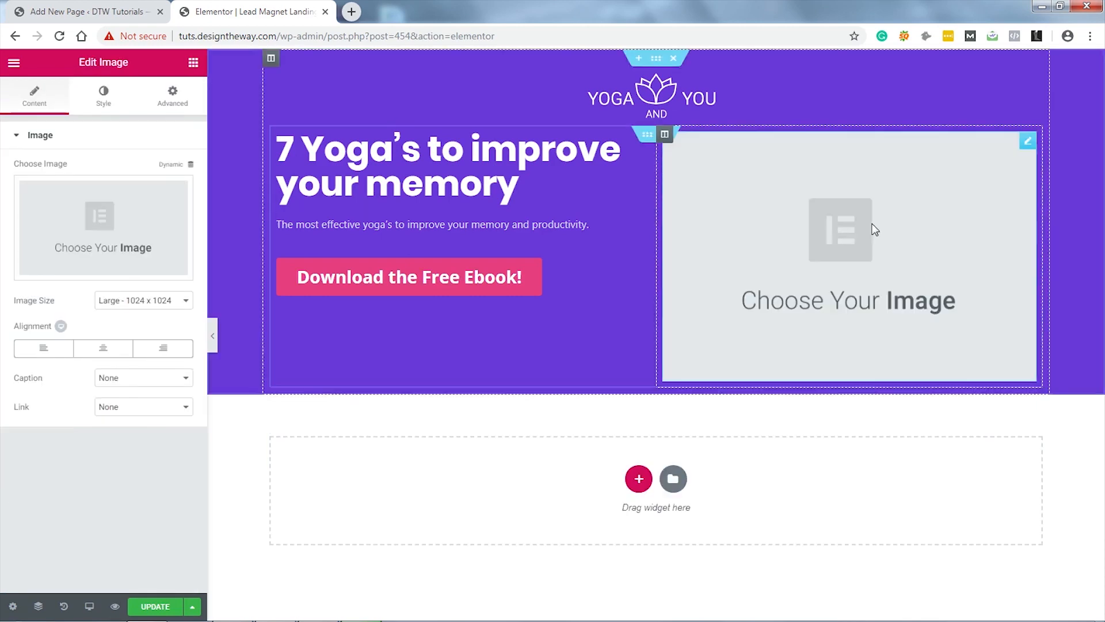
click(125, 231)
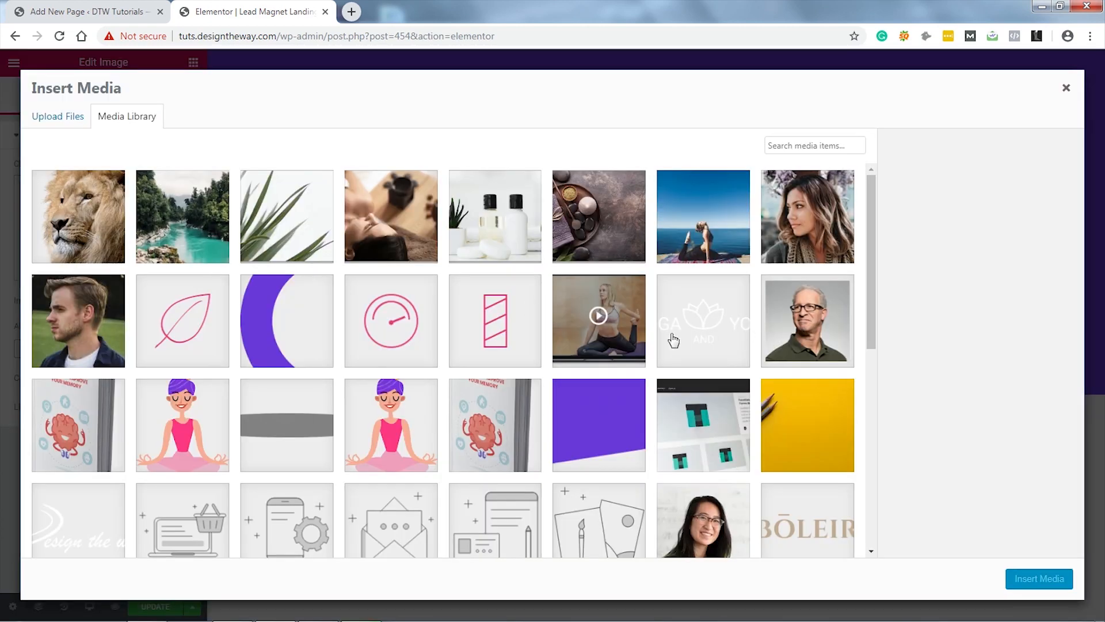
scroll(672, 340, down, 5)
scroll(672, 340, up, 1)
click(490, 224)
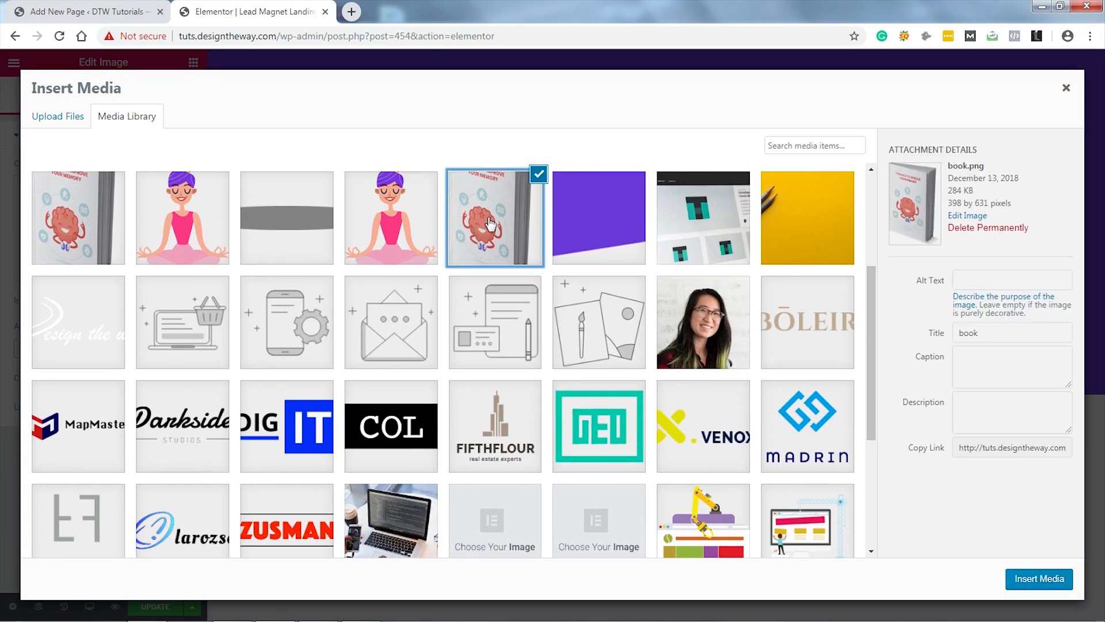
click(1044, 580)
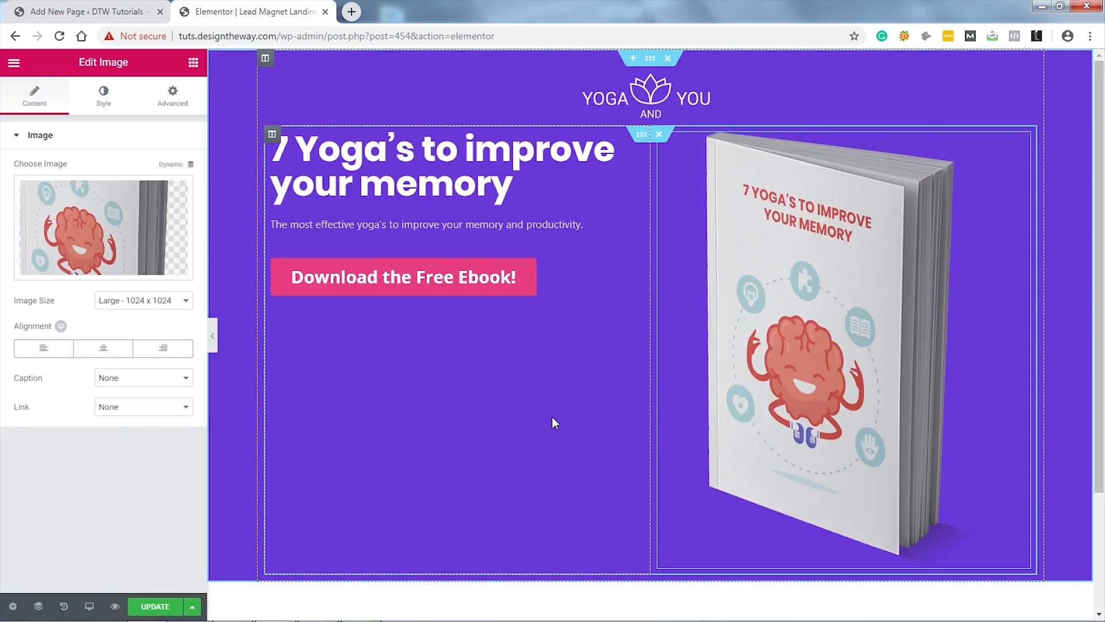
click(642, 137)
Step: Set the inner section's content position to Middle
click(23, 101)
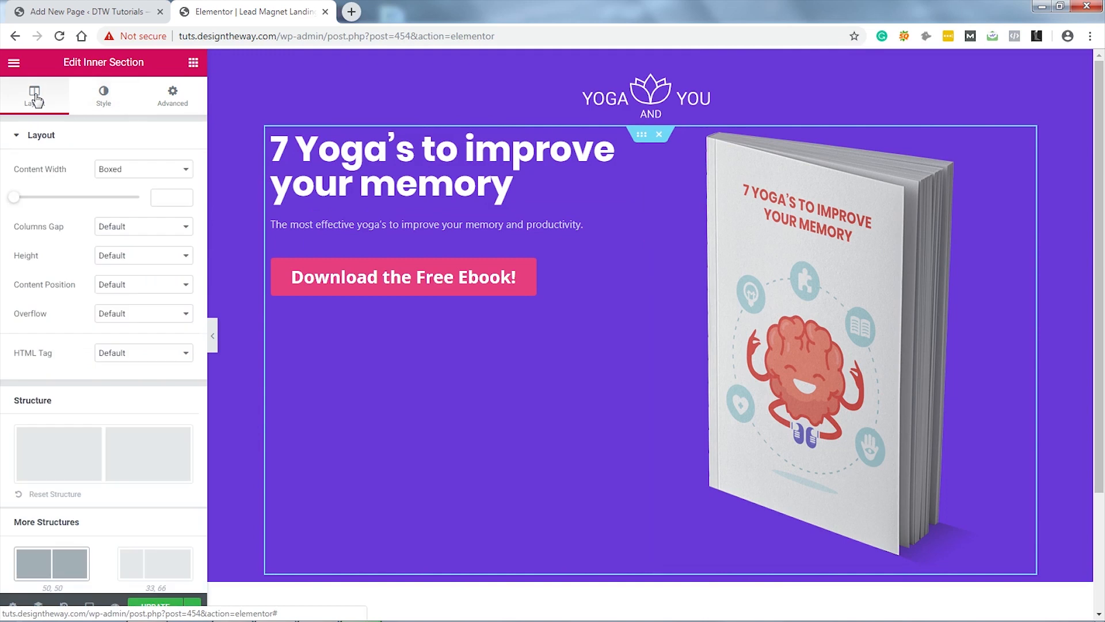
click(148, 286)
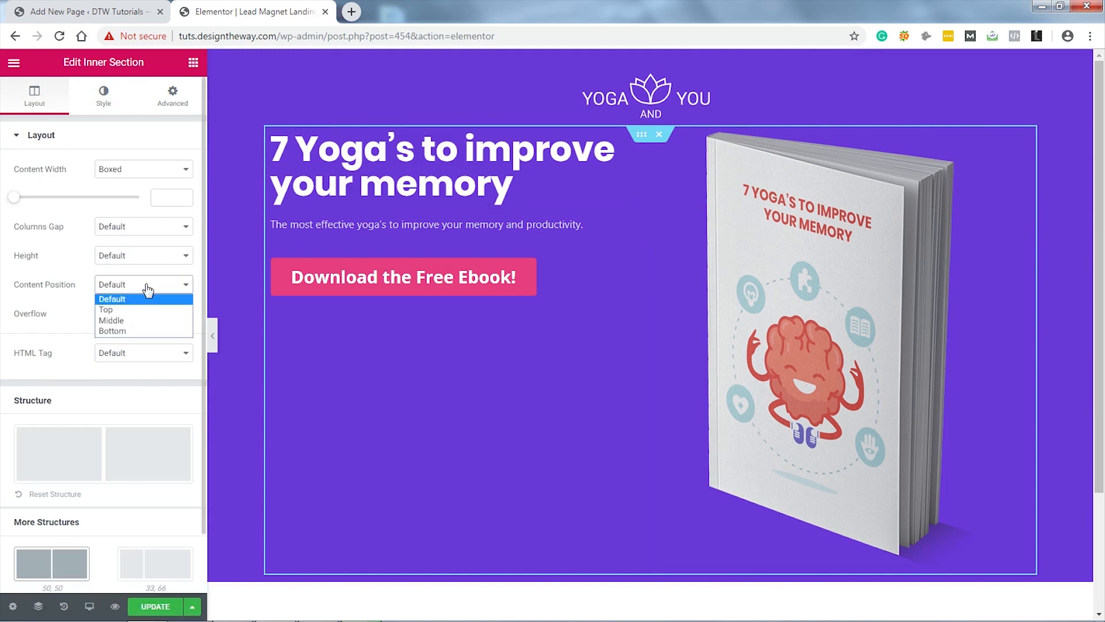
click(137, 320)
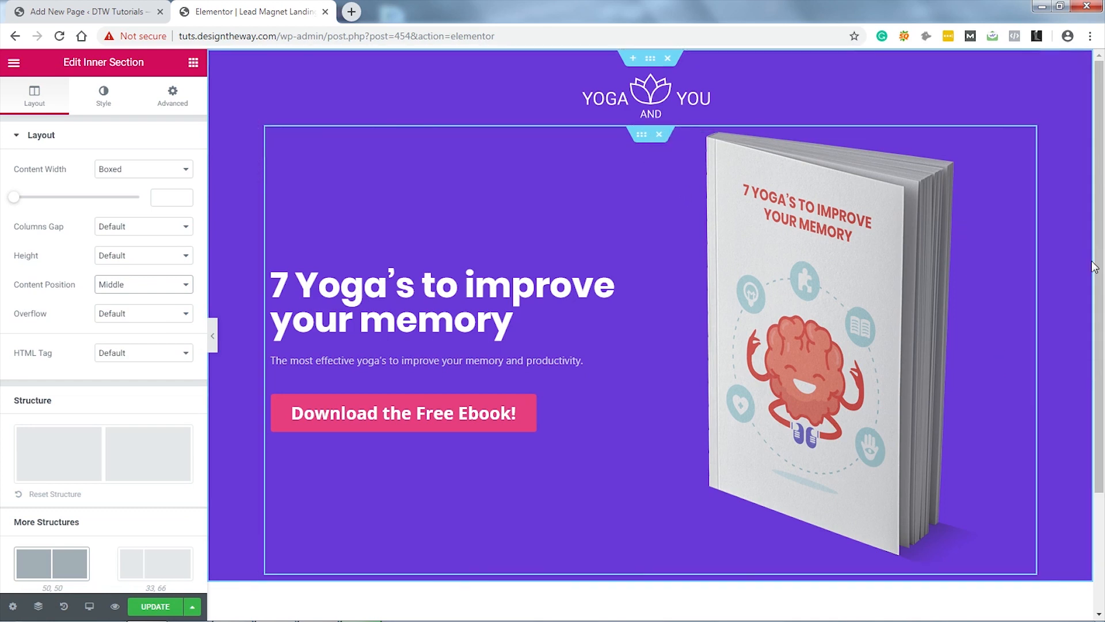
Step: Unlink the inner section's padding and set it to 50, 10, 10, 10 px
click(180, 103)
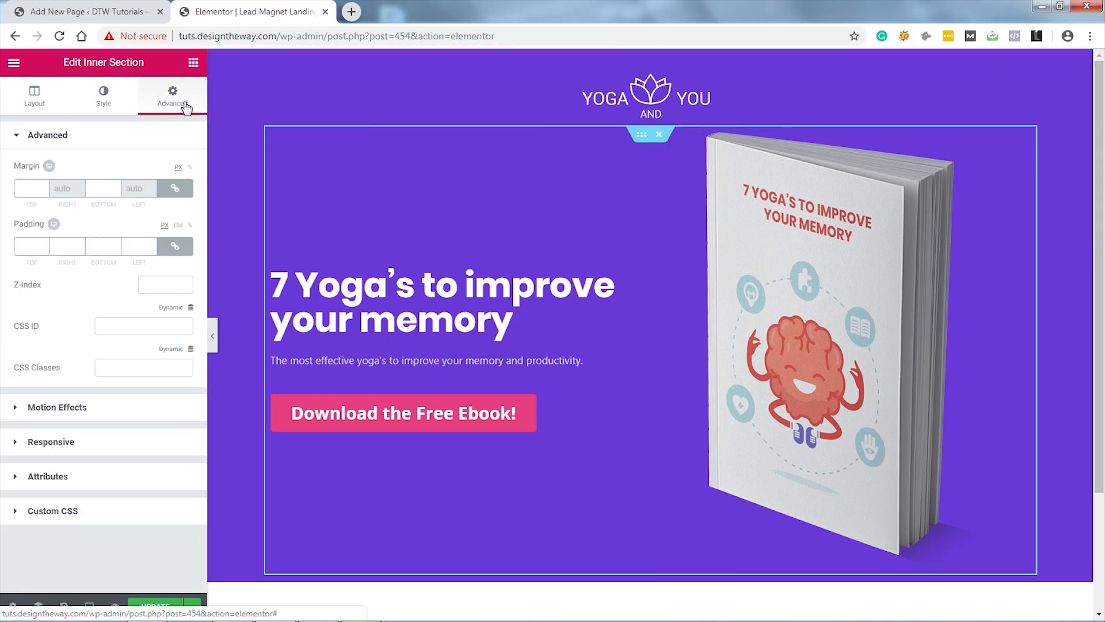
click(173, 249)
drag(31, 245, 21, 247)
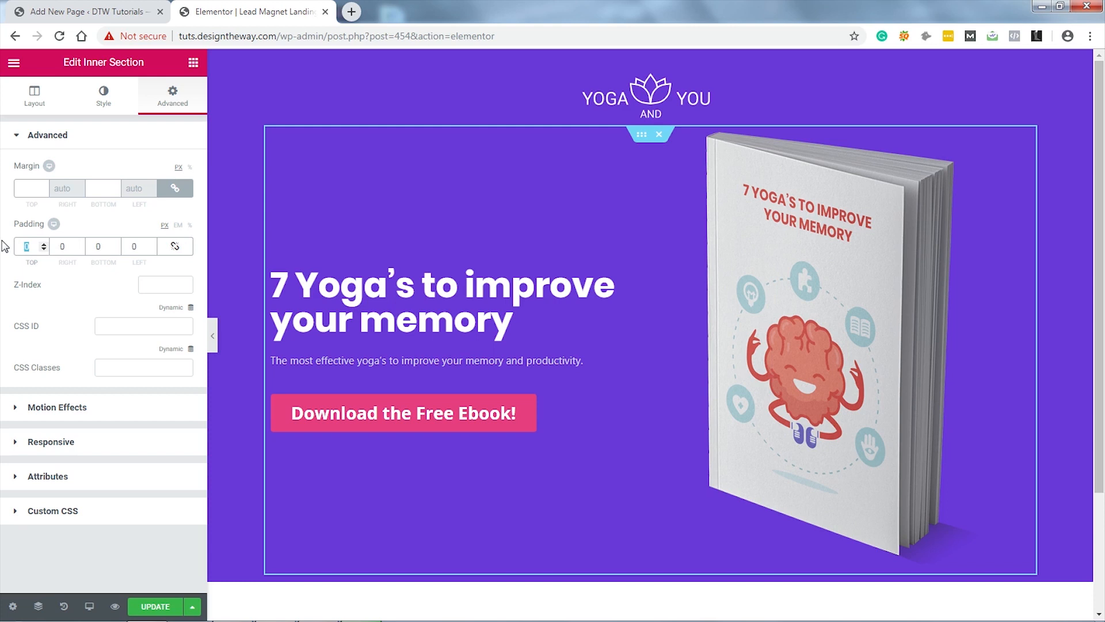
text(50)
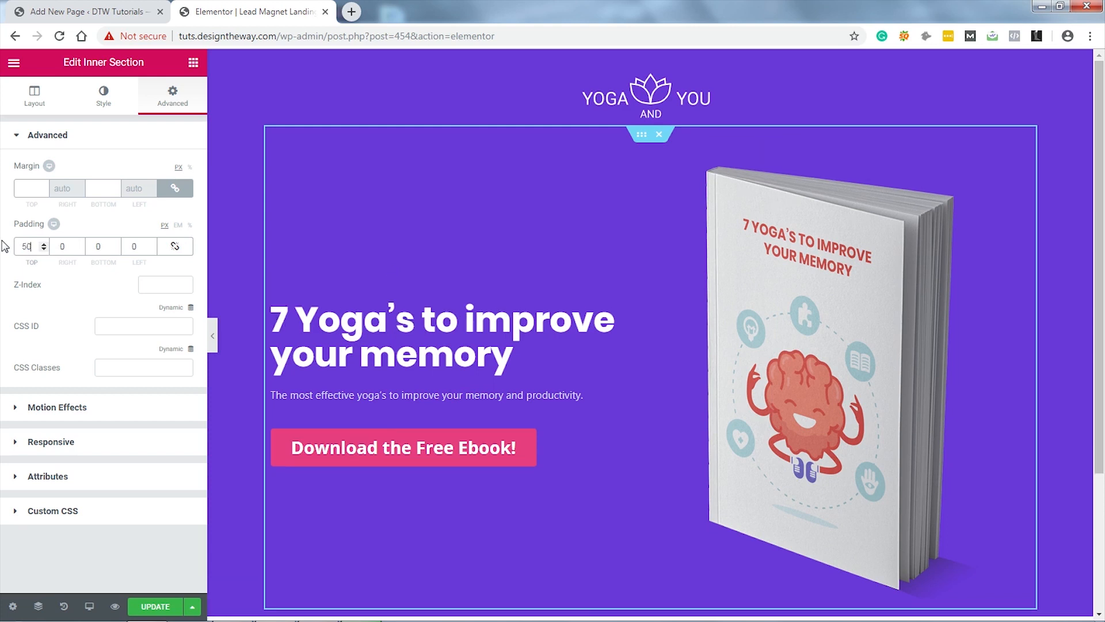
click(66, 246)
text(10)
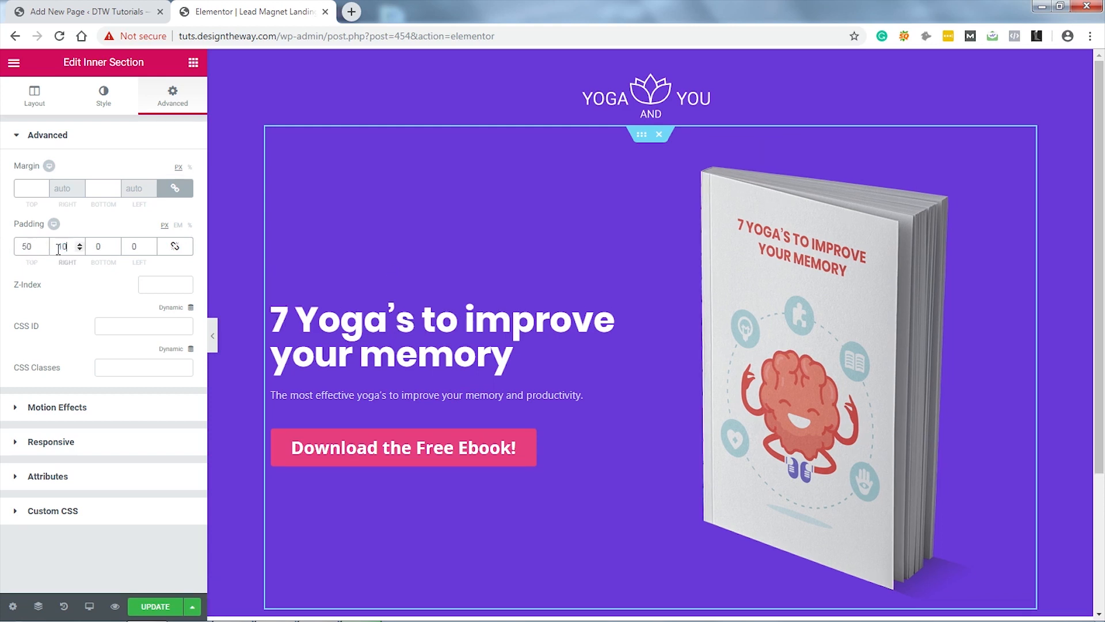
click(99, 246)
text(10)
key(Tab)
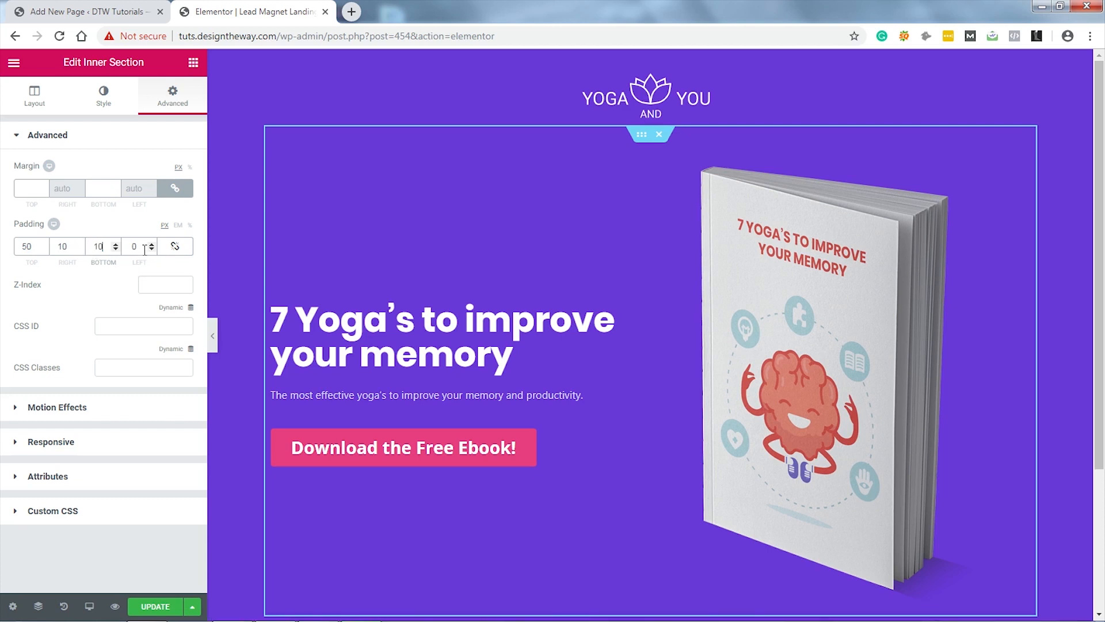
text(10)
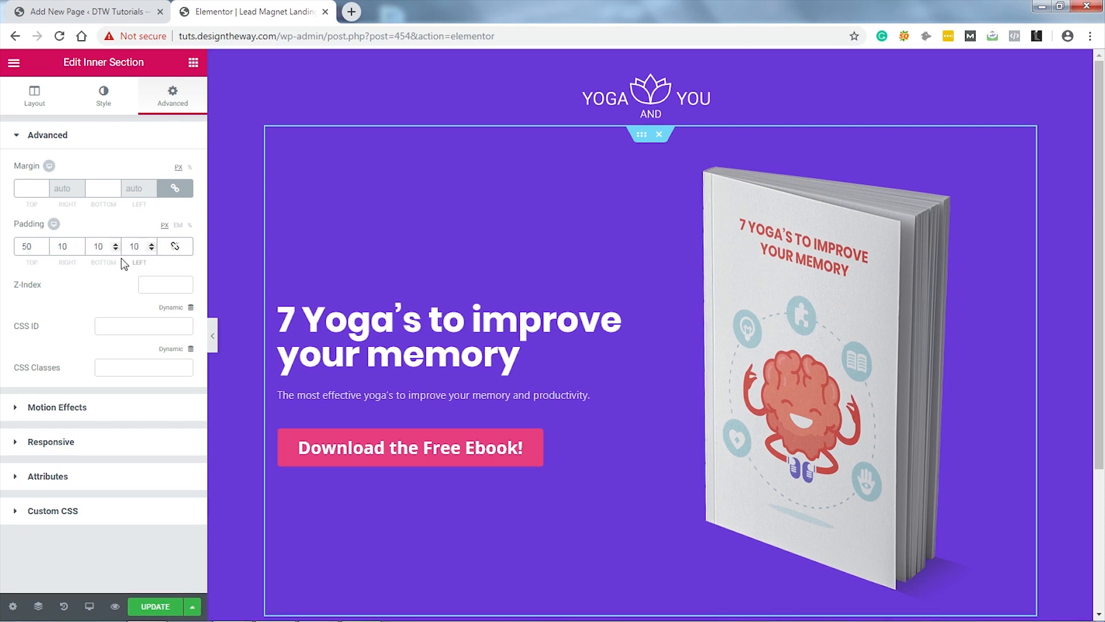
click(213, 337)
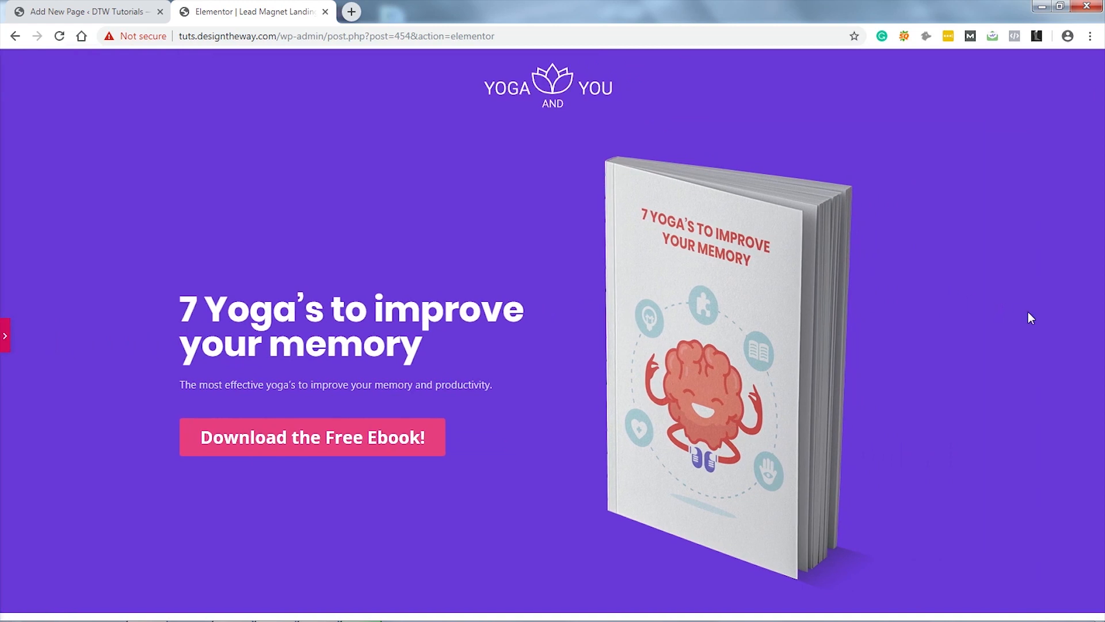
click(5, 335)
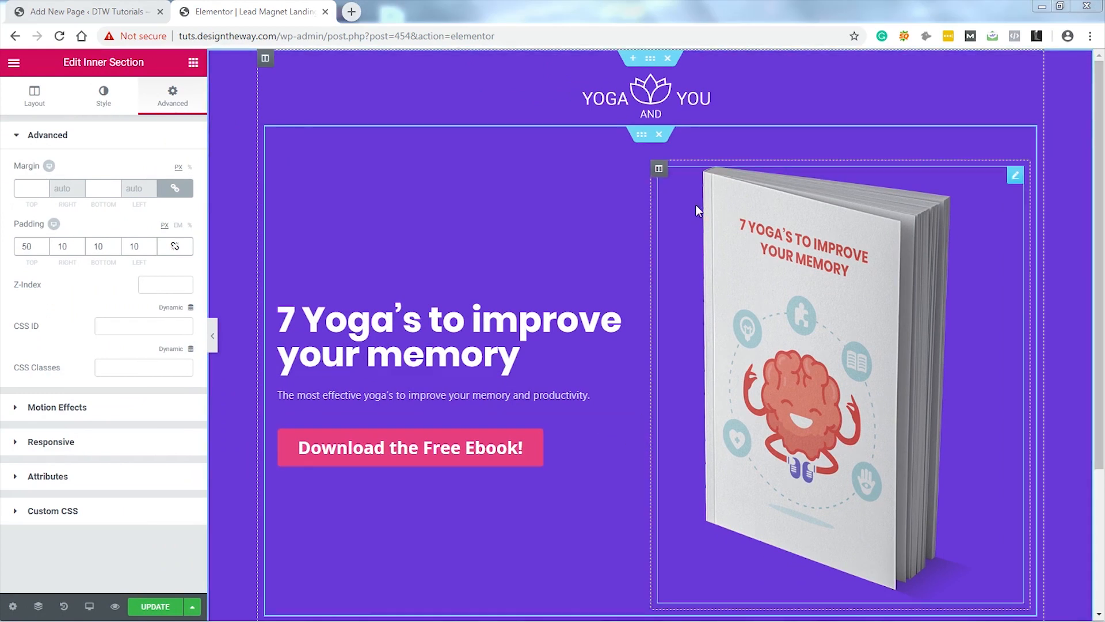
click(650, 60)
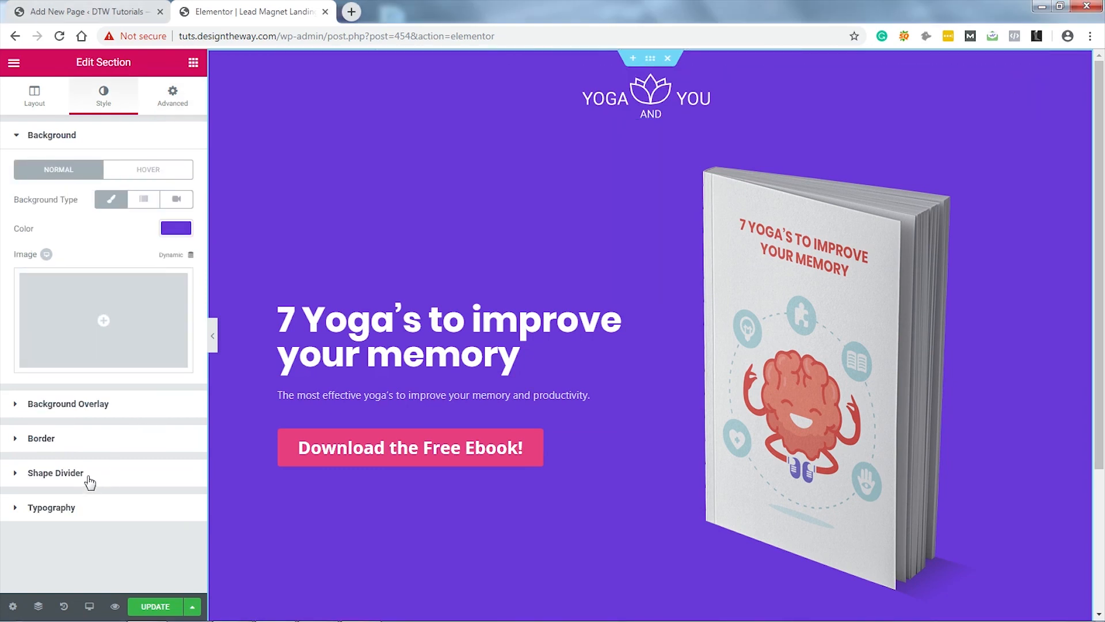
Step: Add a flipped bottom Tilt shape divider with height 259 to the hero section
click(55, 473)
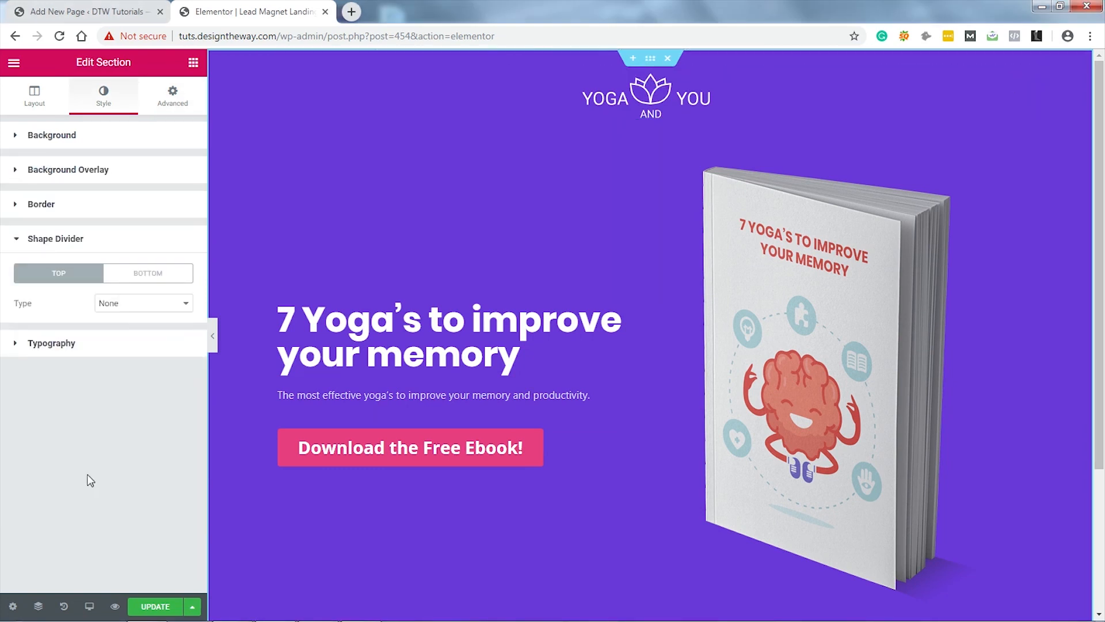
click(149, 276)
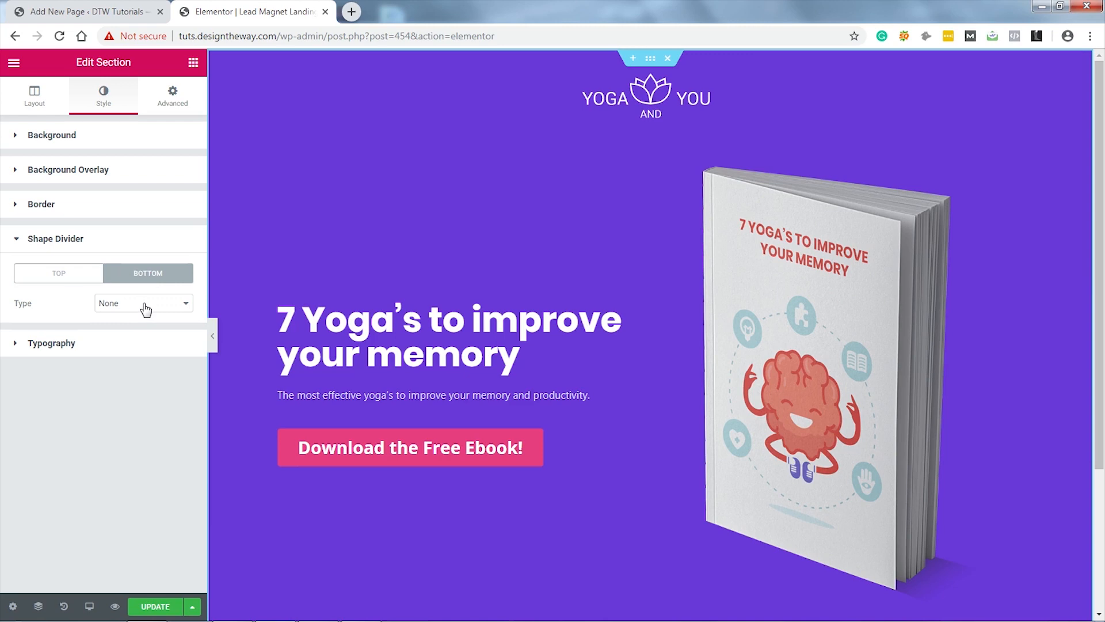
click(145, 307)
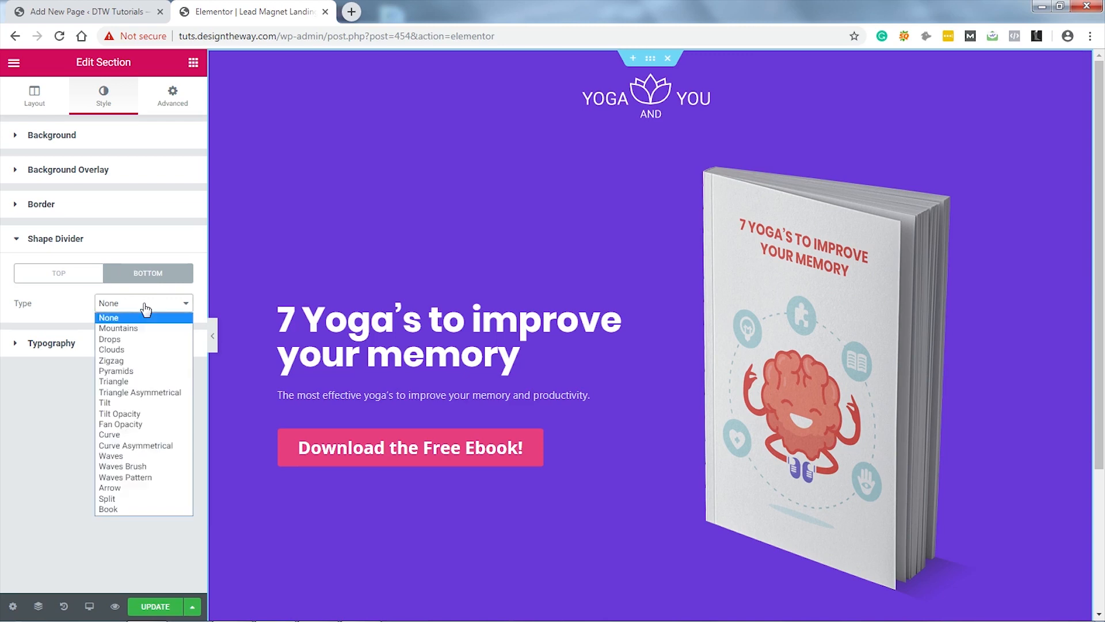
click(132, 404)
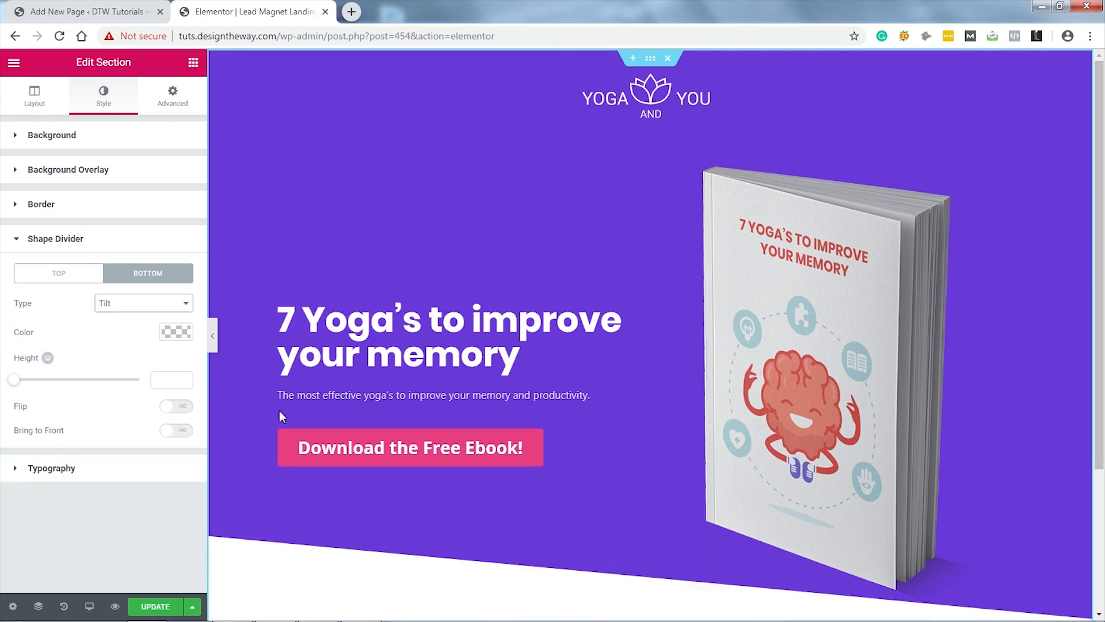
scroll(658, 381, down, 1)
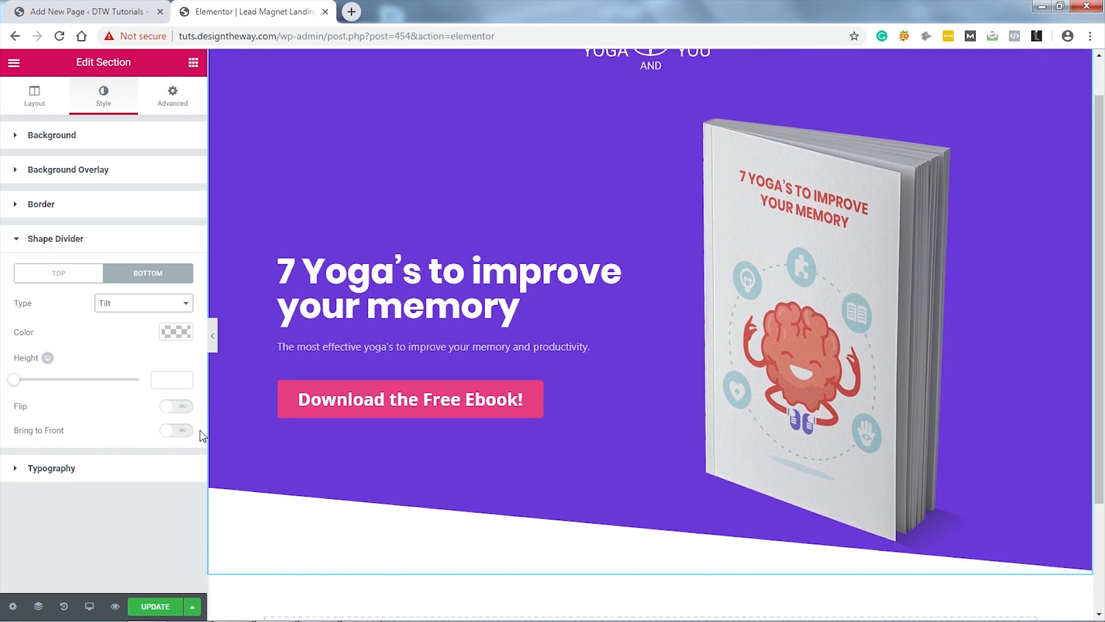
click(182, 409)
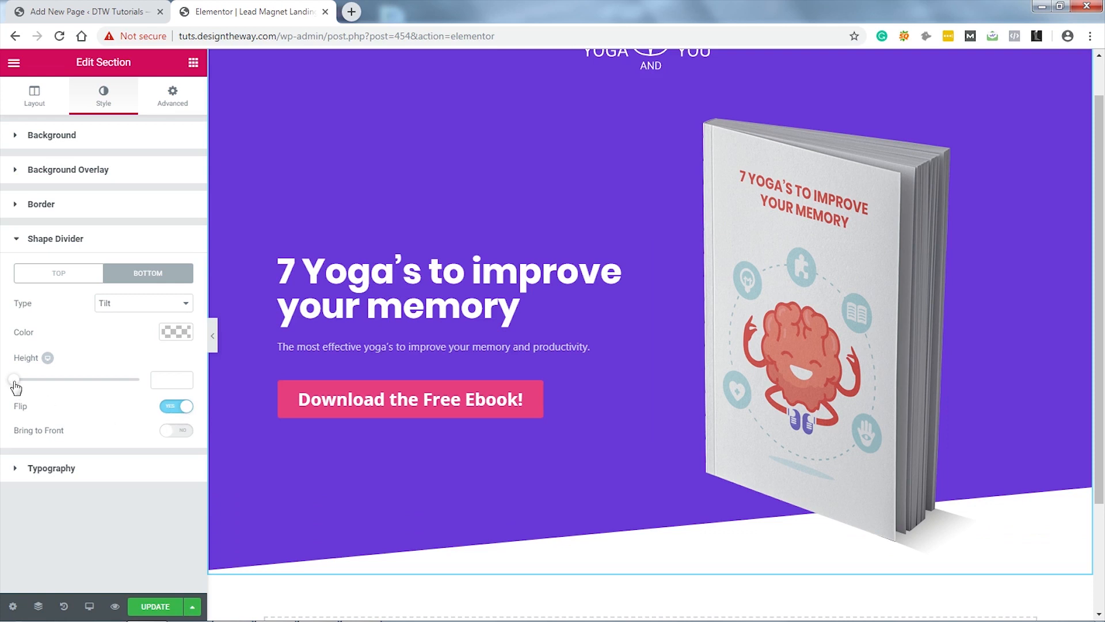
drag(16, 386, 80, 390)
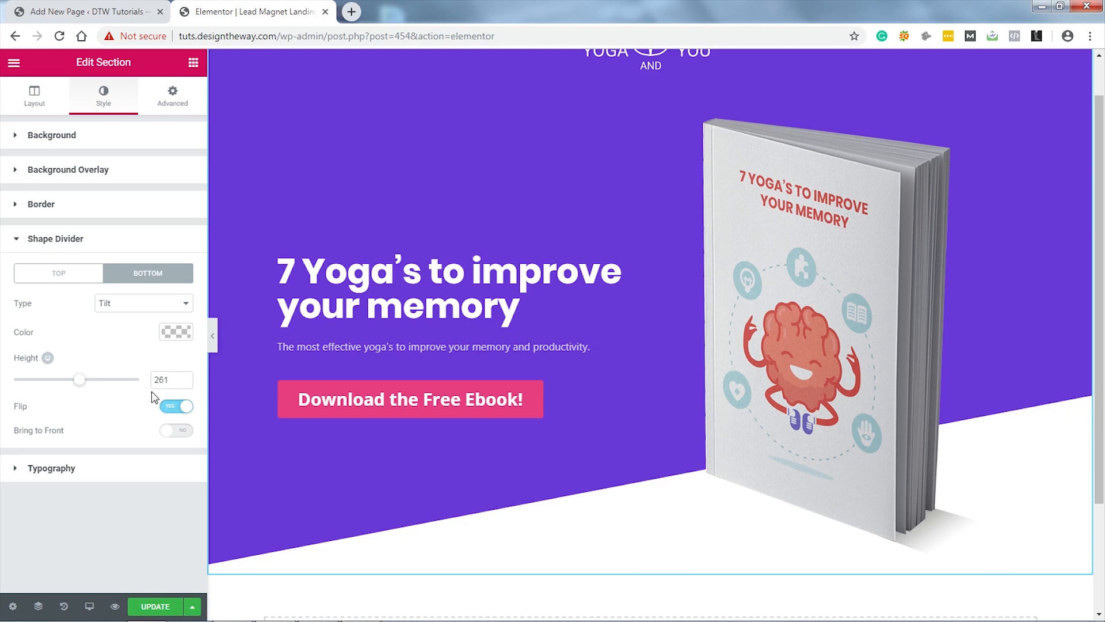
double_click(185, 380)
click(184, 384)
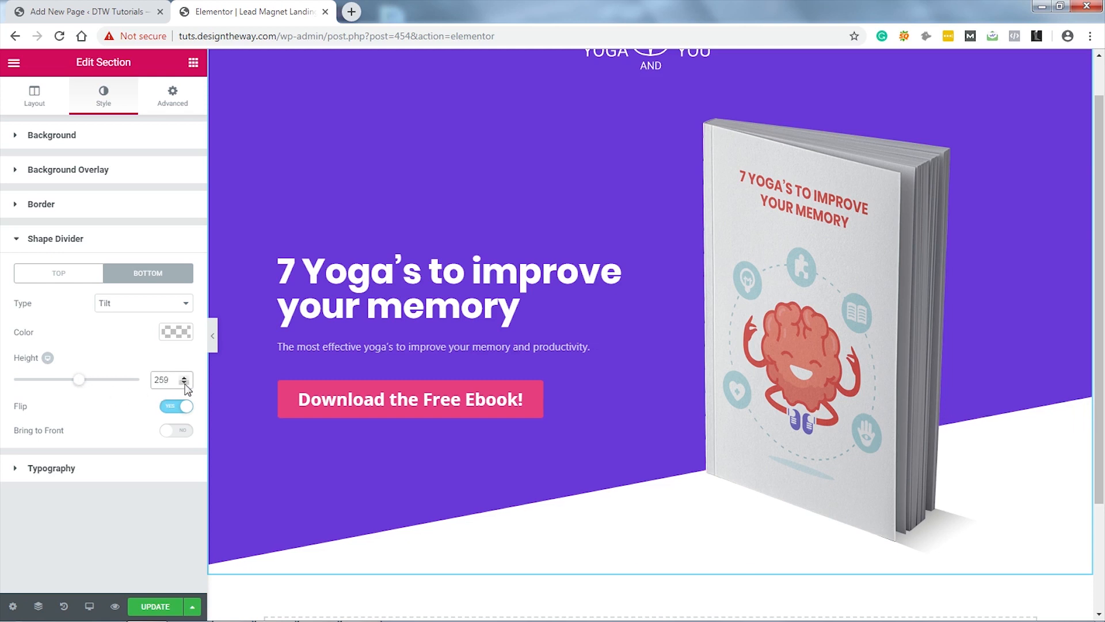
Step: Save the page with UPDATE and open Preview Changes
click(213, 335)
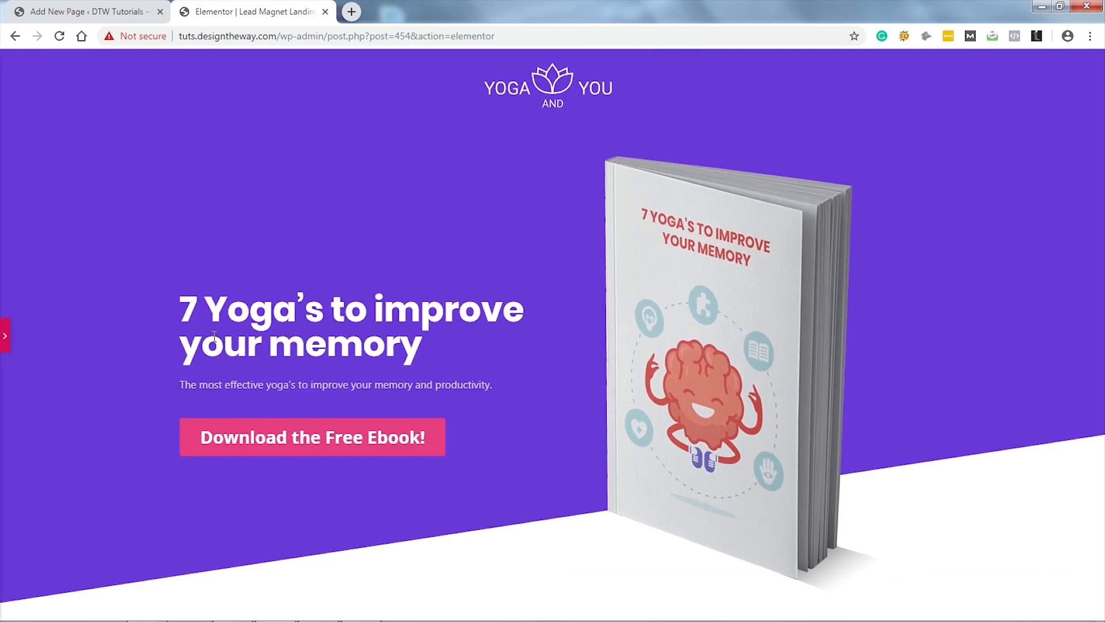
click(10, 340)
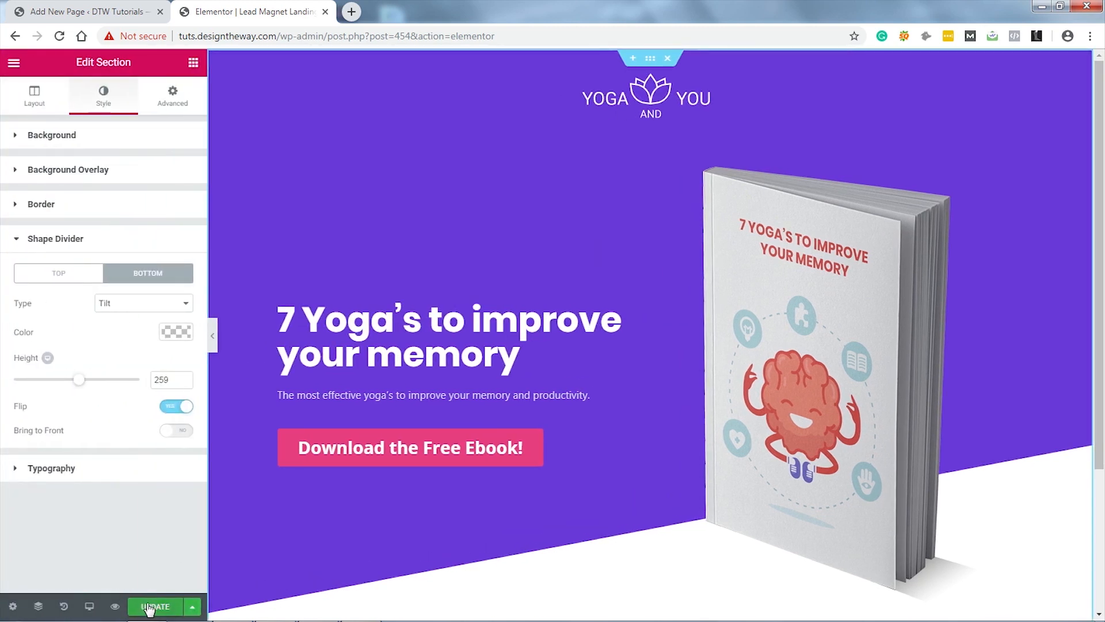
click(151, 606)
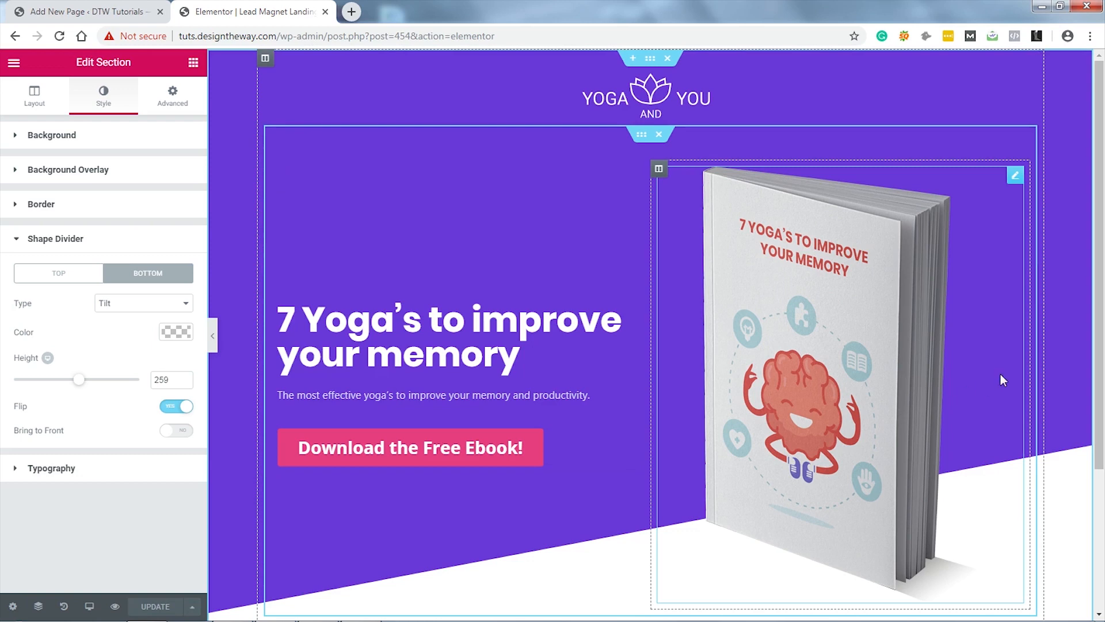
click(115, 607)
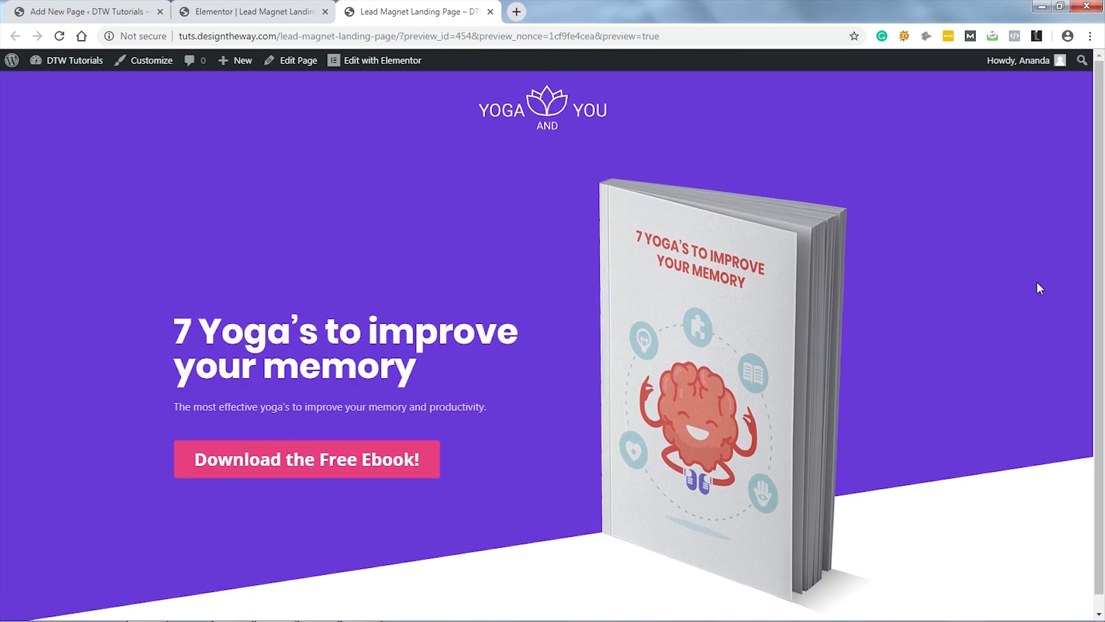
click(257, 11)
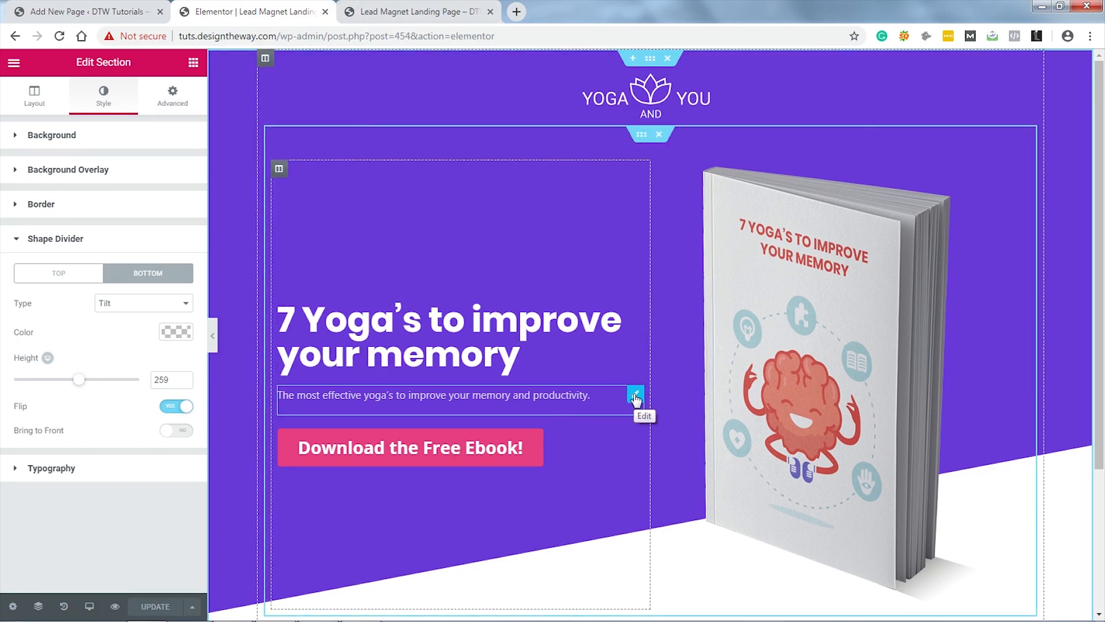
click(635, 396)
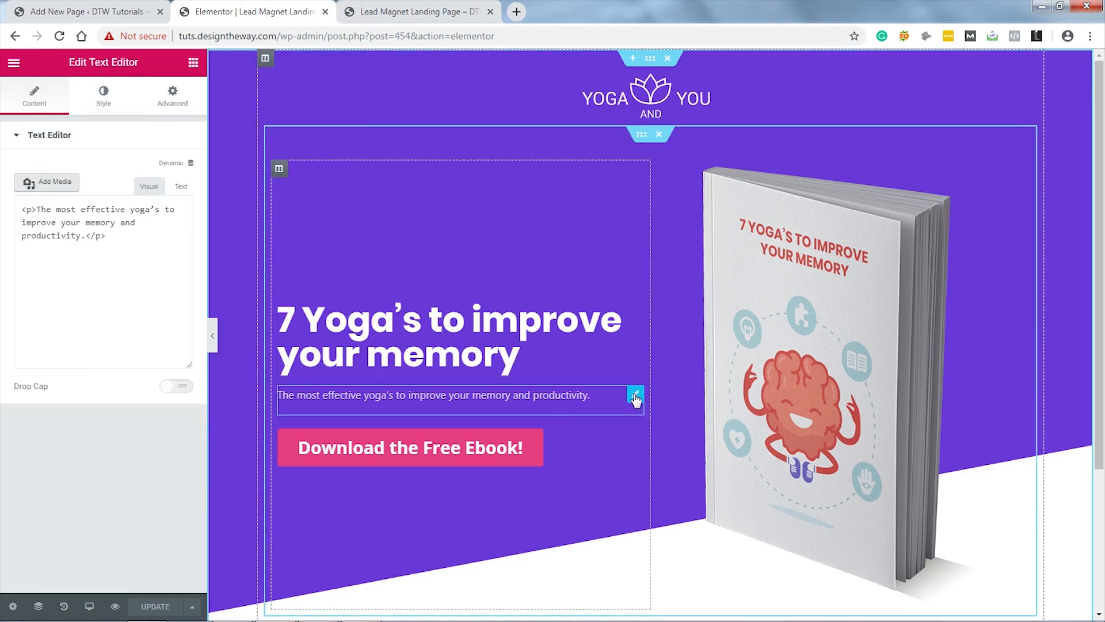
click(174, 104)
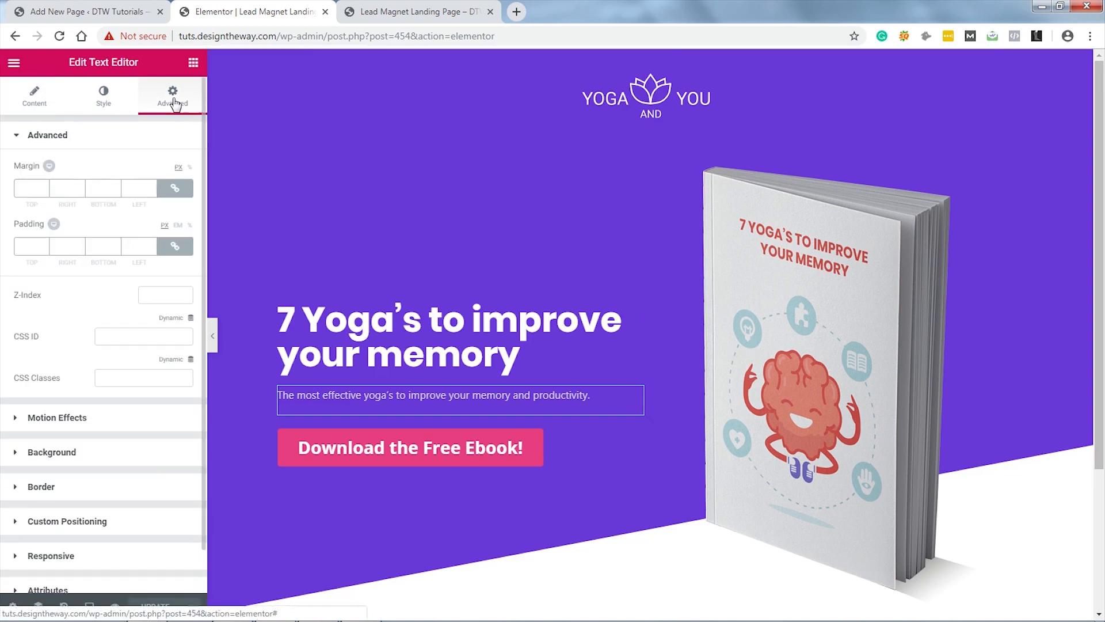
click(116, 192)
click(115, 191)
click(116, 191)
click(116, 191)
click(116, 191)
click(115, 191)
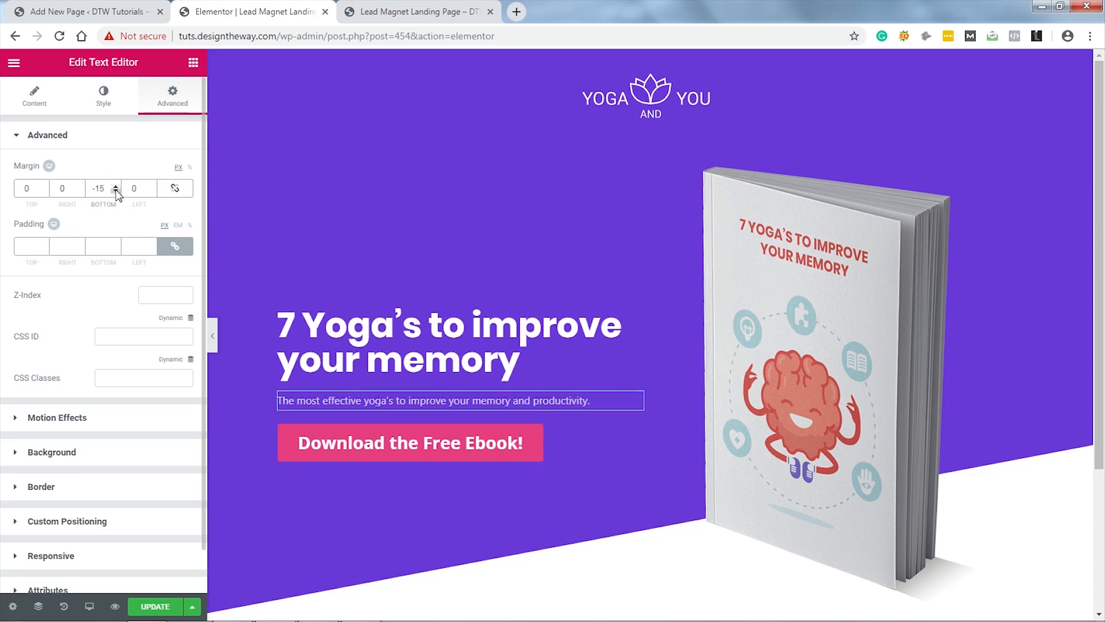
click(115, 191)
click(115, 191)
click(116, 191)
click(116, 191)
click(116, 191)
click(115, 191)
click(116, 191)
click(116, 191)
click(116, 191)
click(116, 191)
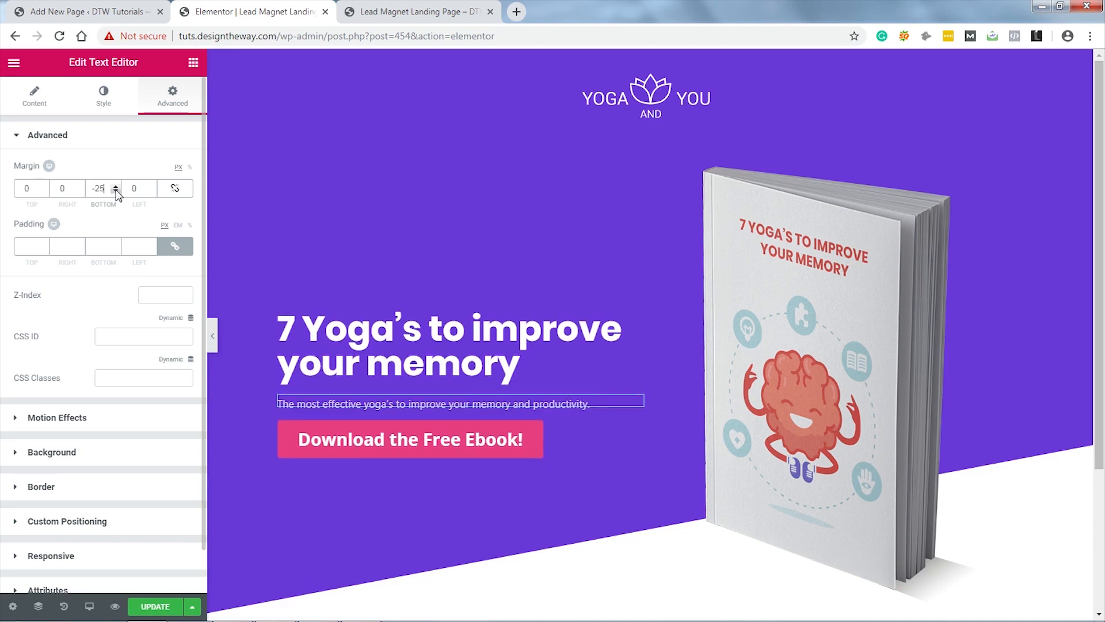
click(212, 336)
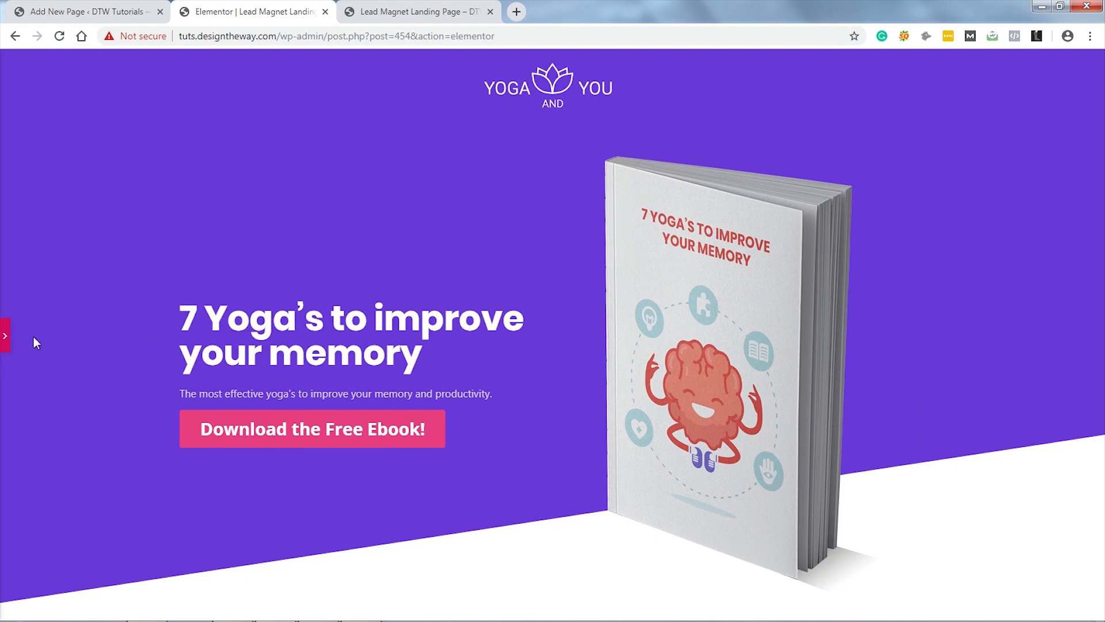
click(5, 337)
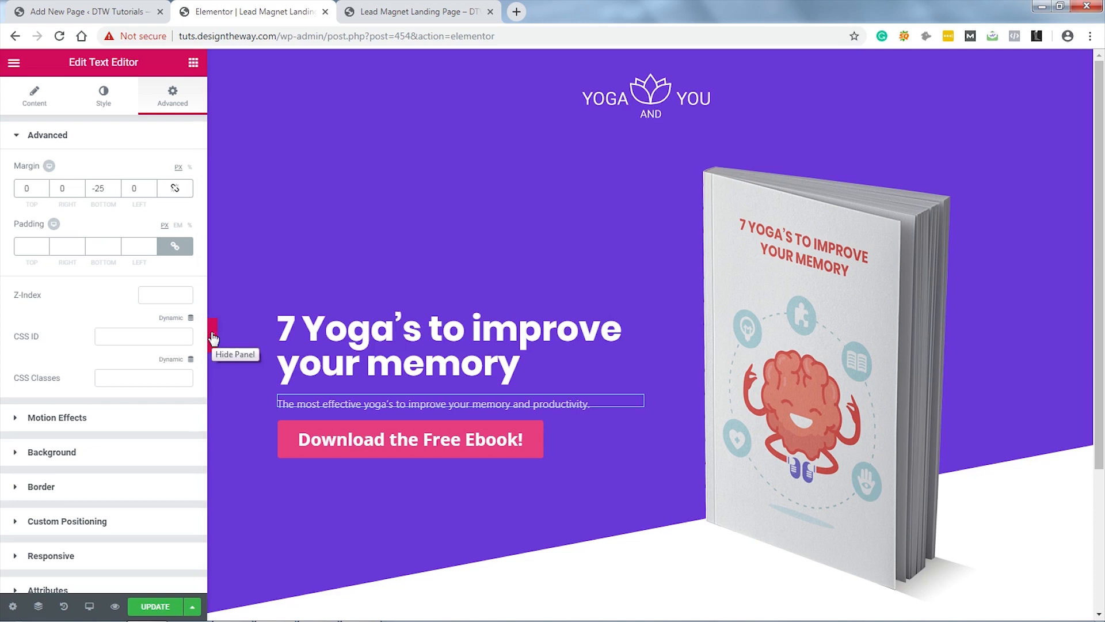
click(151, 607)
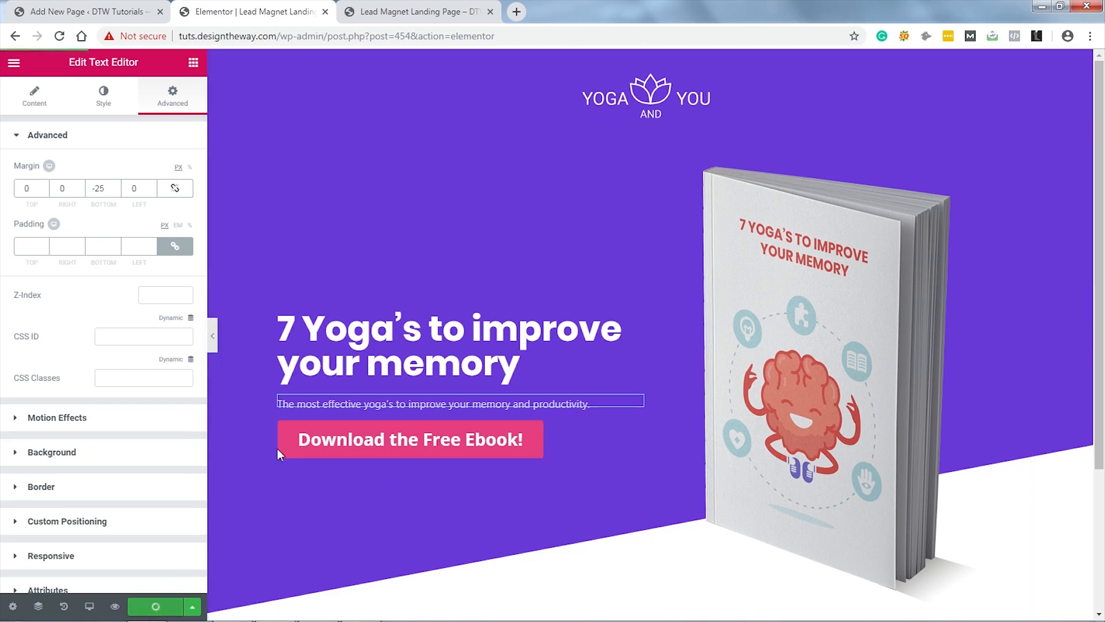
click(408, 12)
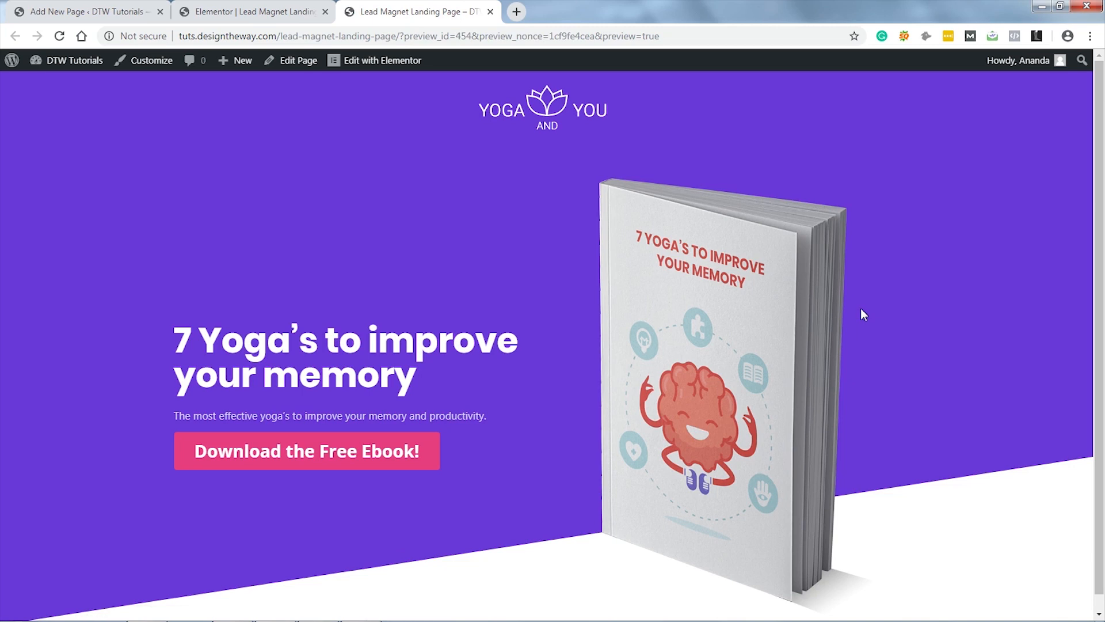
click(264, 11)
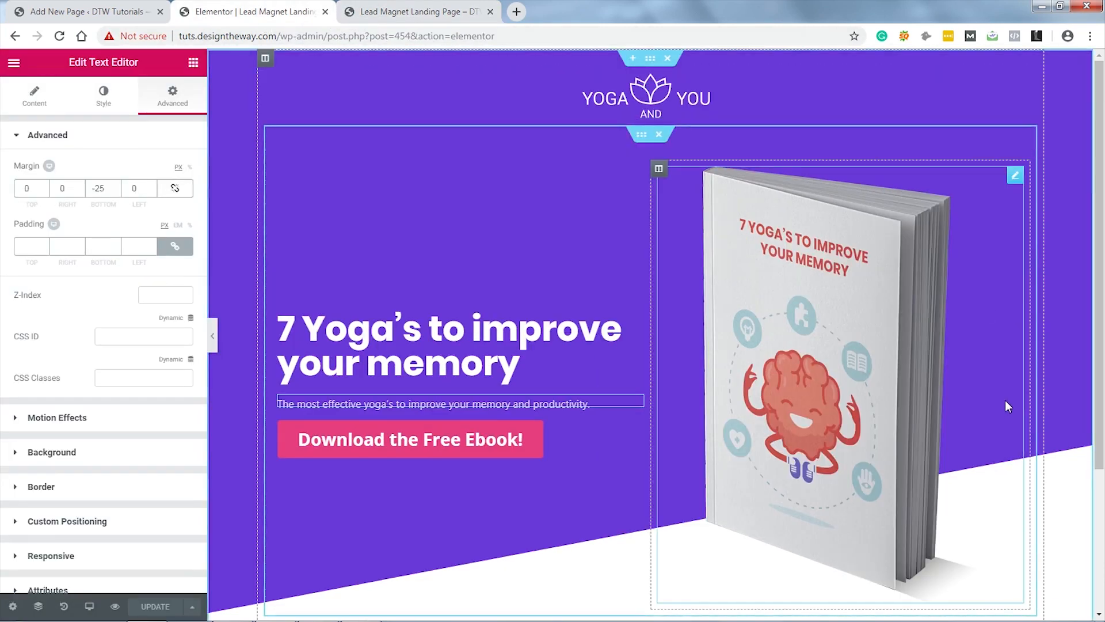
Step: Add a two-column section below the hero with padding top 200, right 30, left 30
scroll(1005, 399, down, 2)
scroll(1009, 406, down, 2)
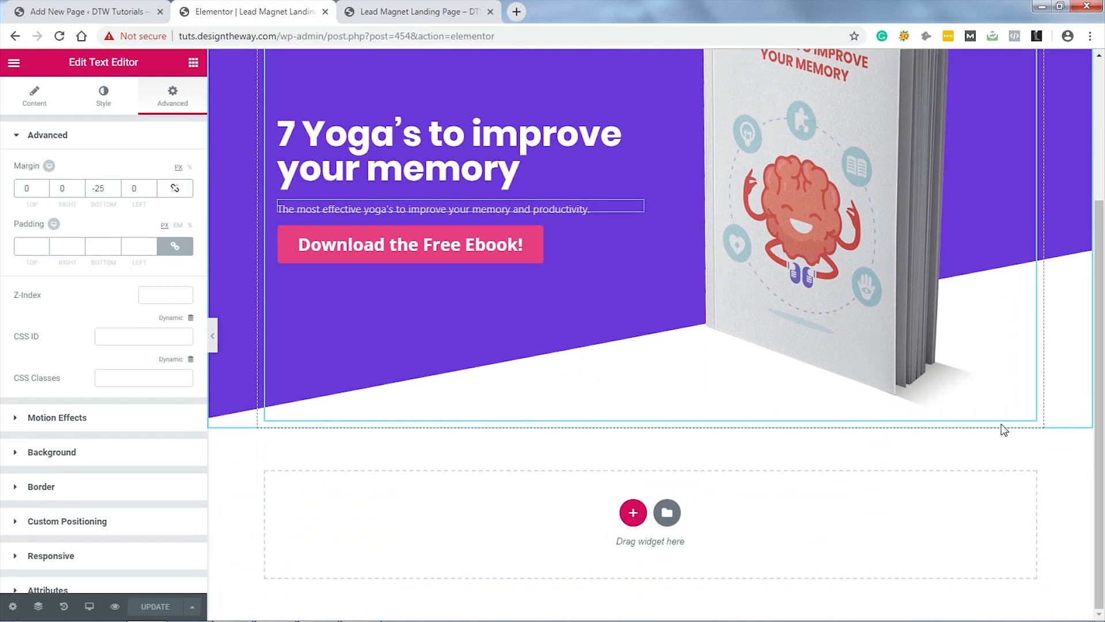
click(634, 513)
click(535, 554)
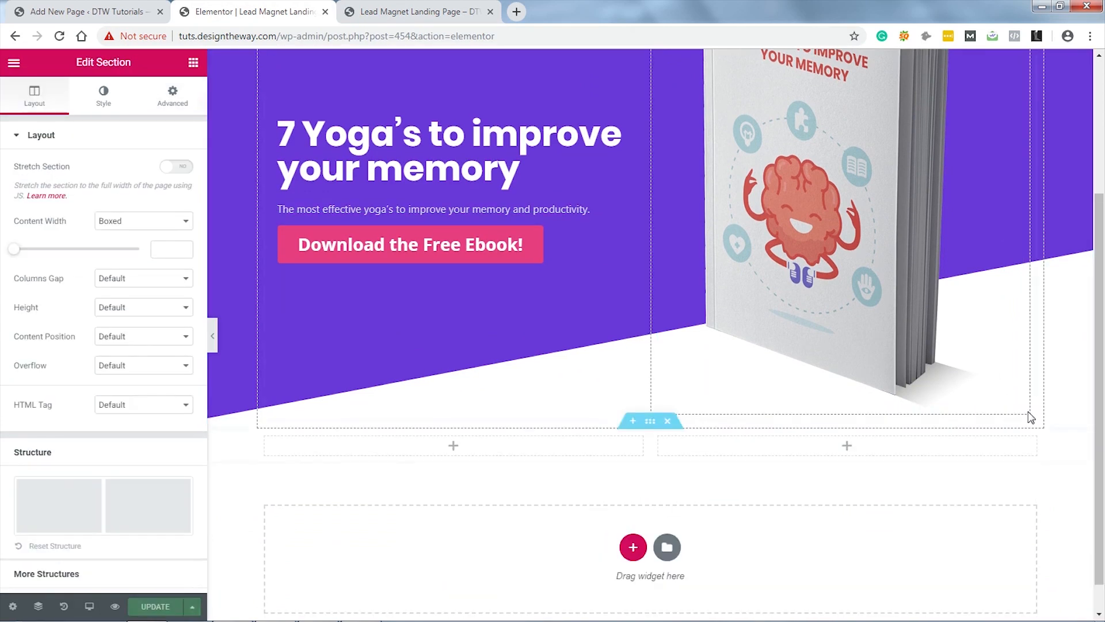
scroll(1031, 418, down, 1)
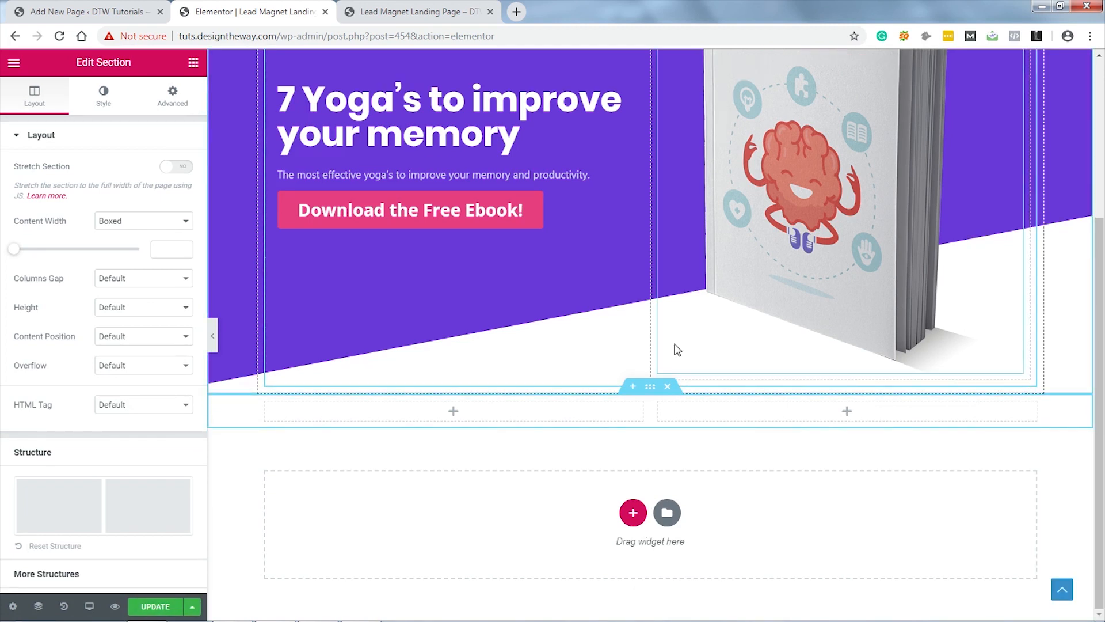
click(172, 98)
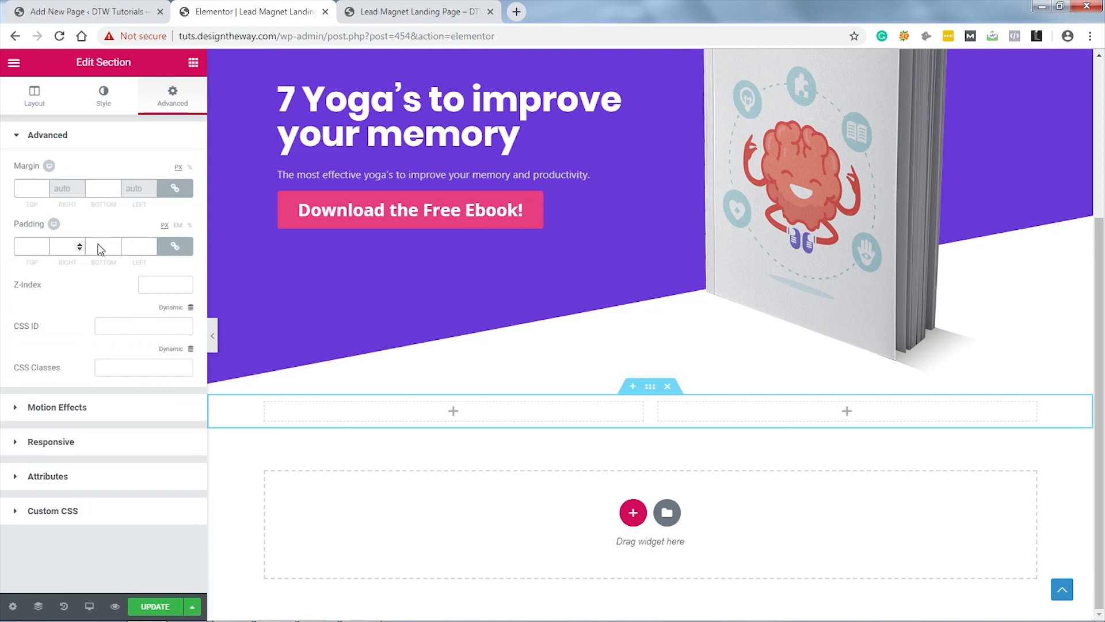
click(173, 247)
drag(32, 250, 2, 251)
text(200)
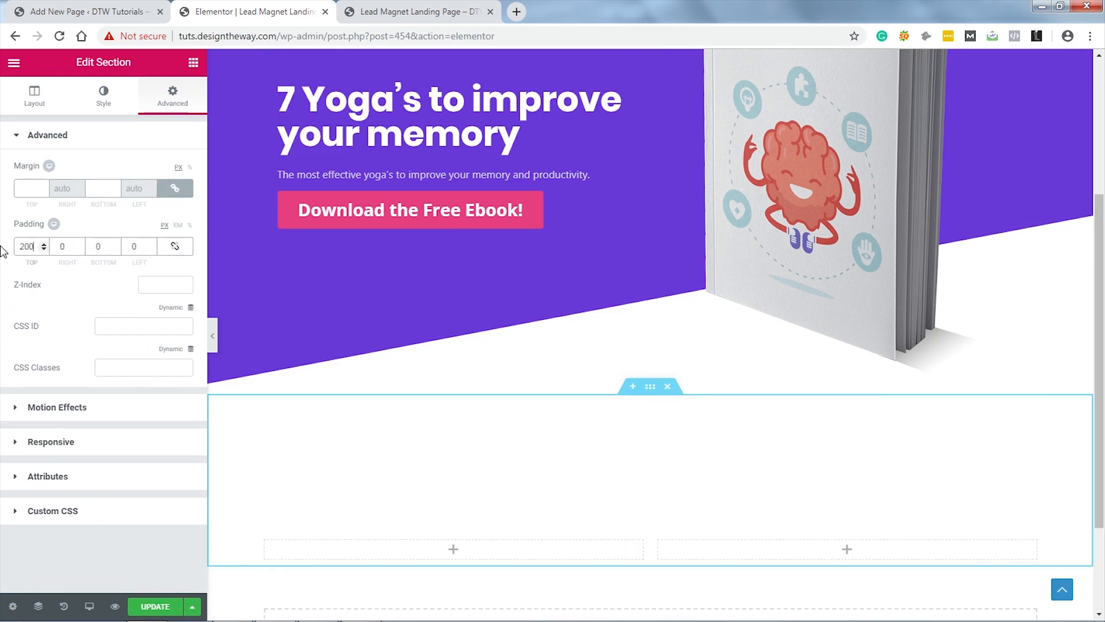
click(64, 247)
text(30)
click(138, 247)
text(30)
Step: Set the purple hero section's right and left padding to 30
scroll(976, 463, up, 5)
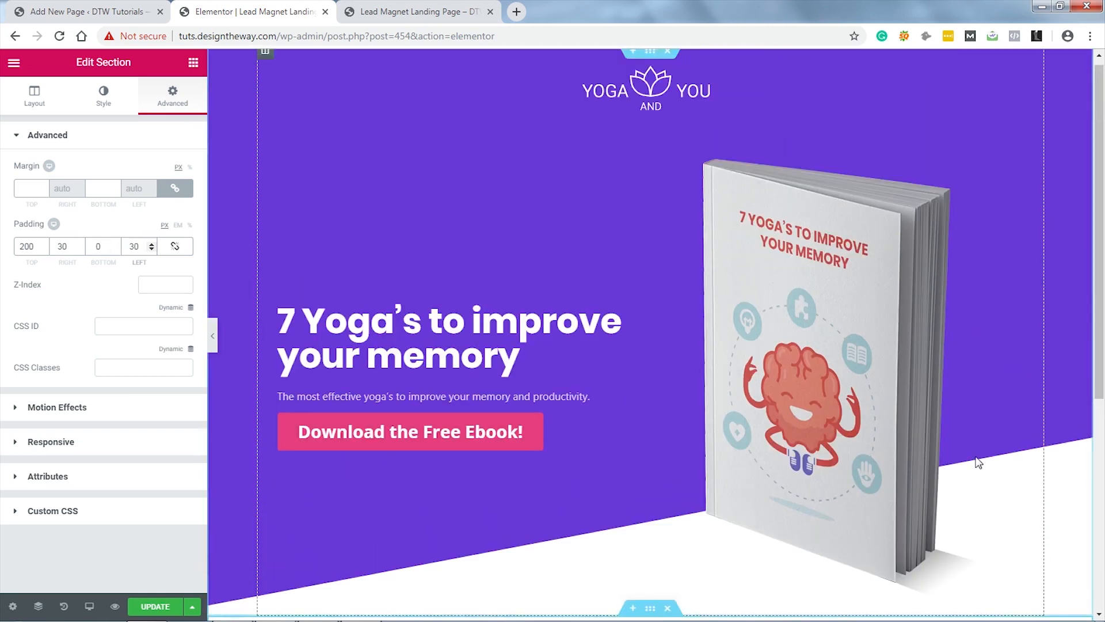
click(646, 71)
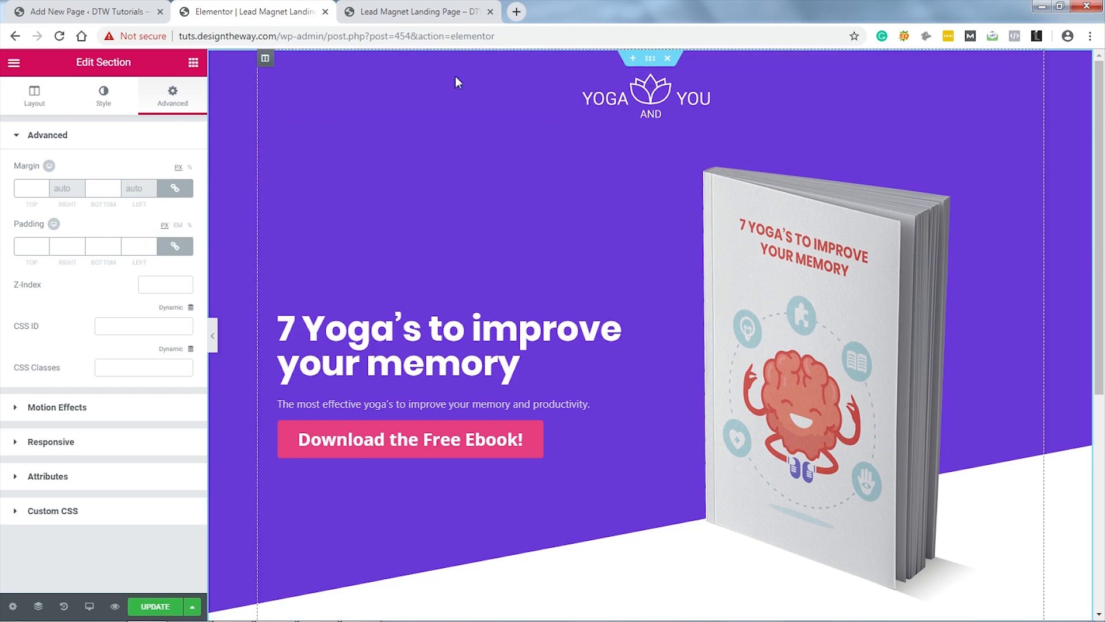
click(175, 246)
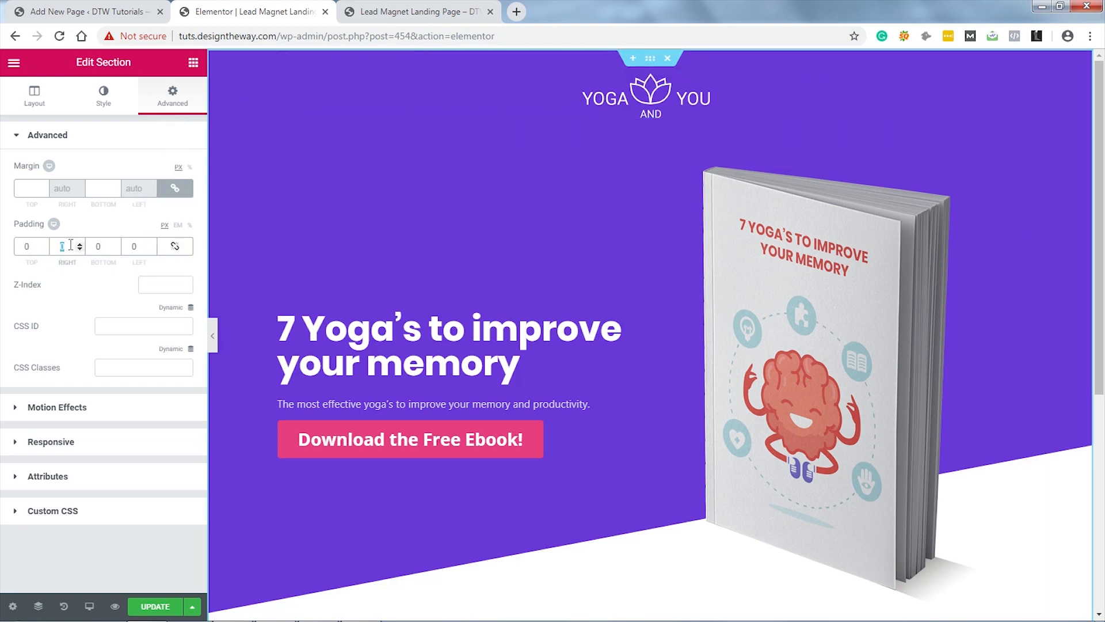
text(30)
click(138, 246)
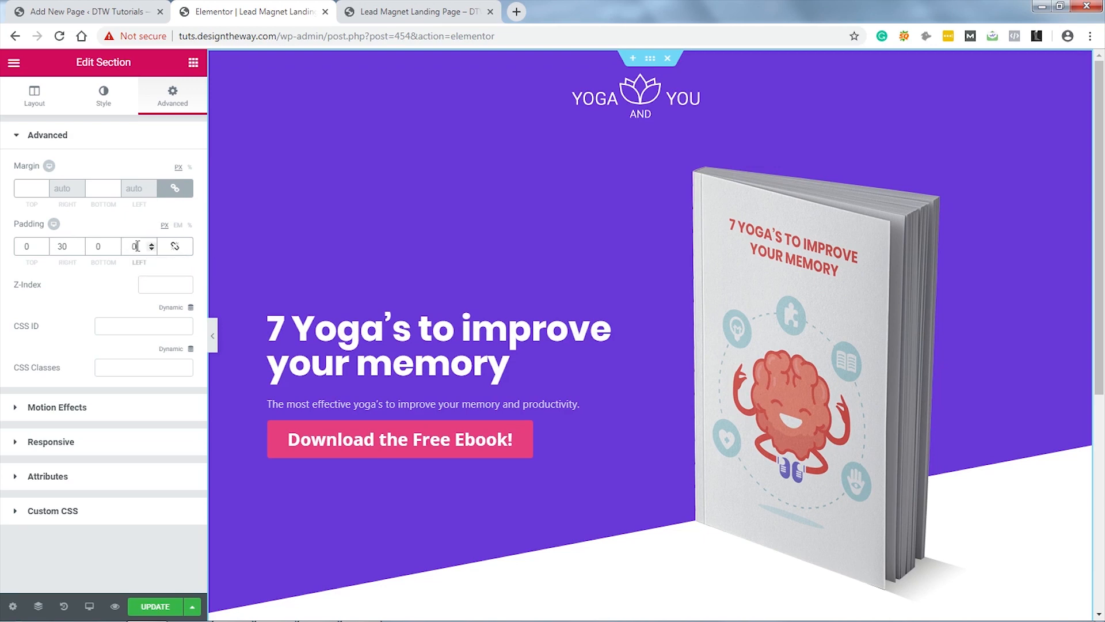
text(30)
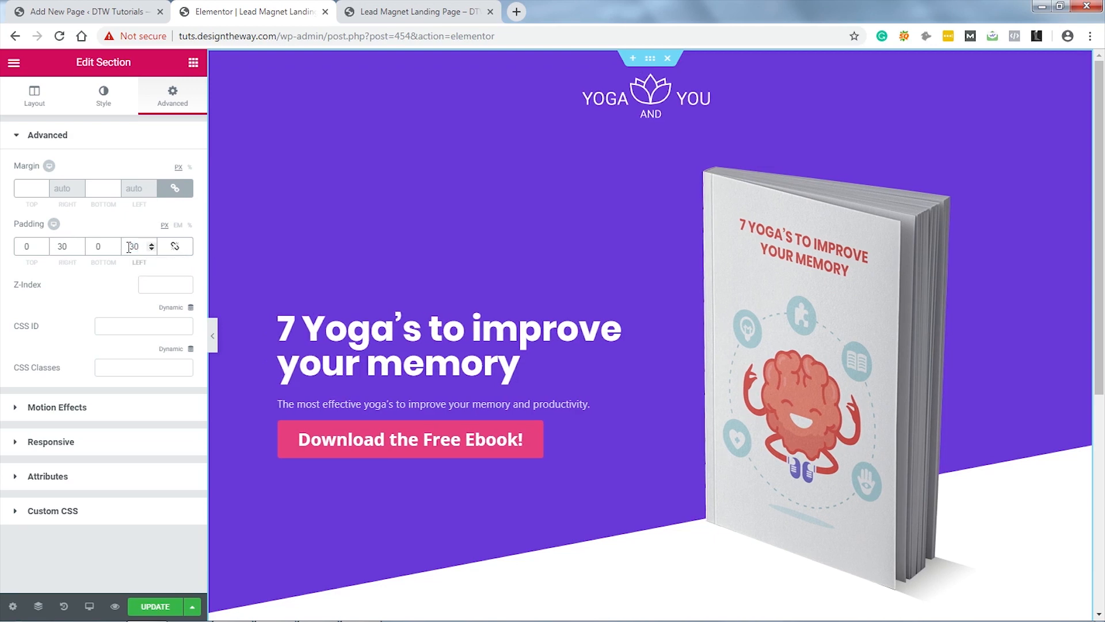
scroll(746, 363, down, 6)
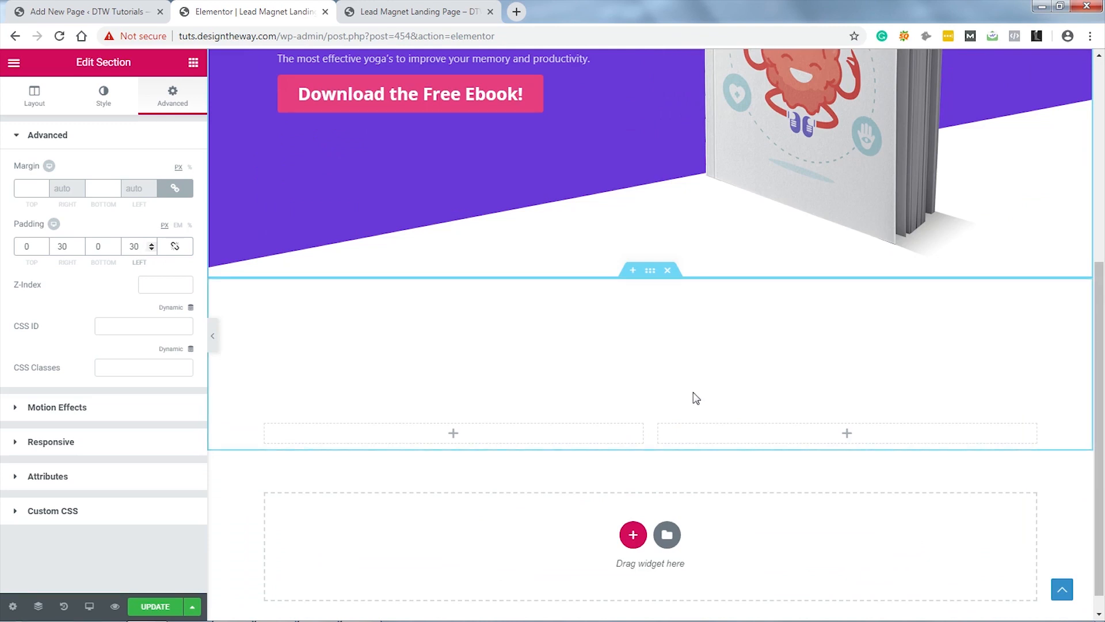
click(194, 64)
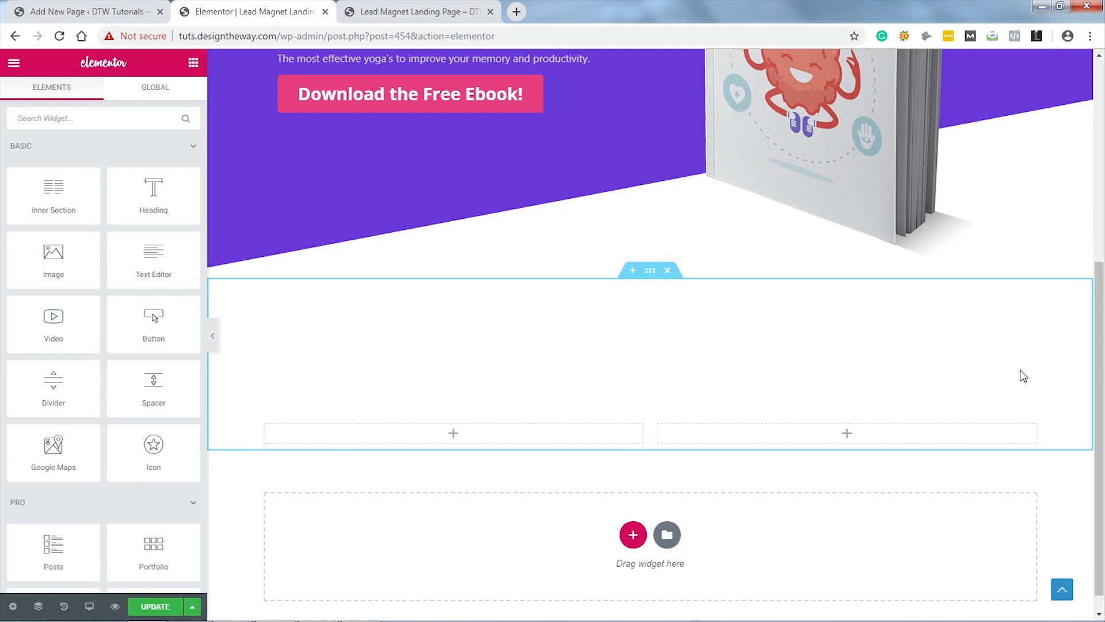
Step: Place an Image widget in the left column showing the girl-doing-yoga illustration
scroll(1023, 376, up, 1)
scroll(1023, 375, down, 1)
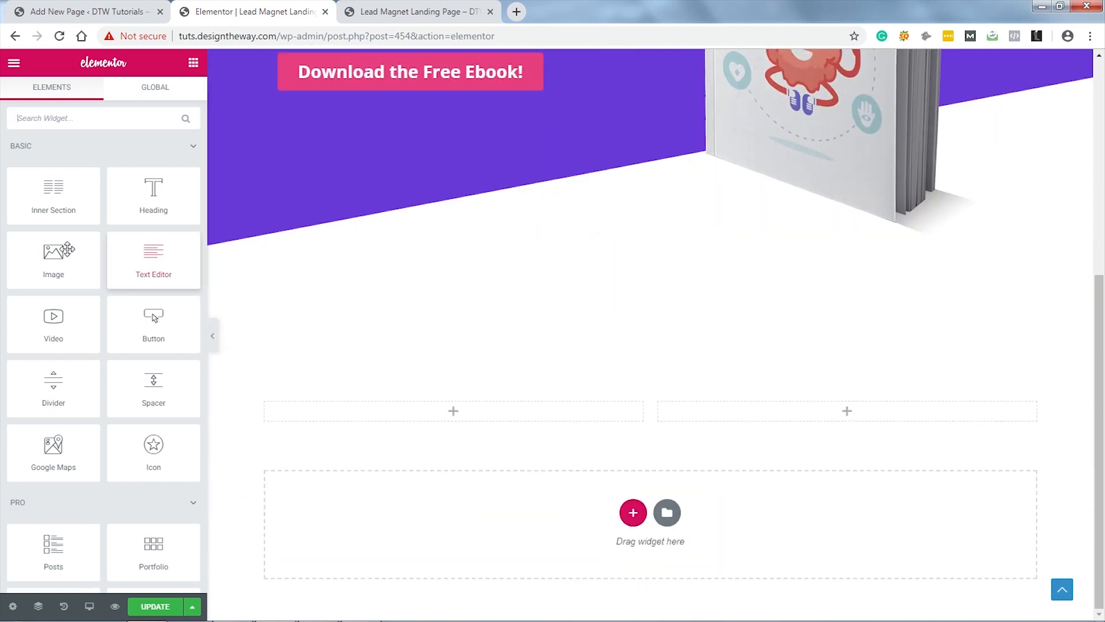
drag(48, 259, 466, 407)
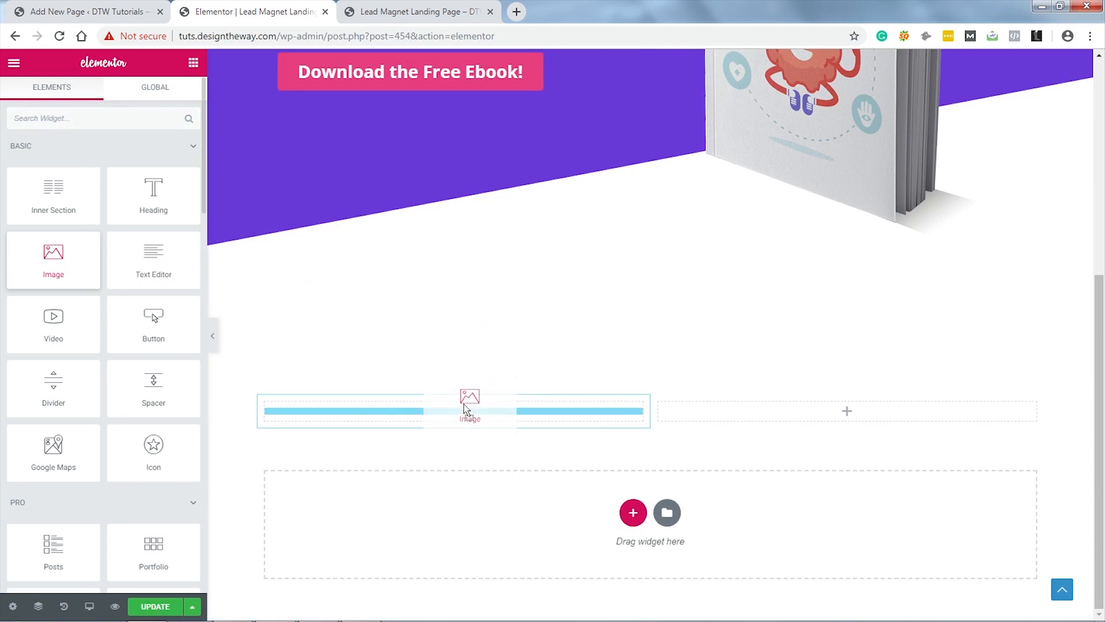
drag(466, 407, 465, 408)
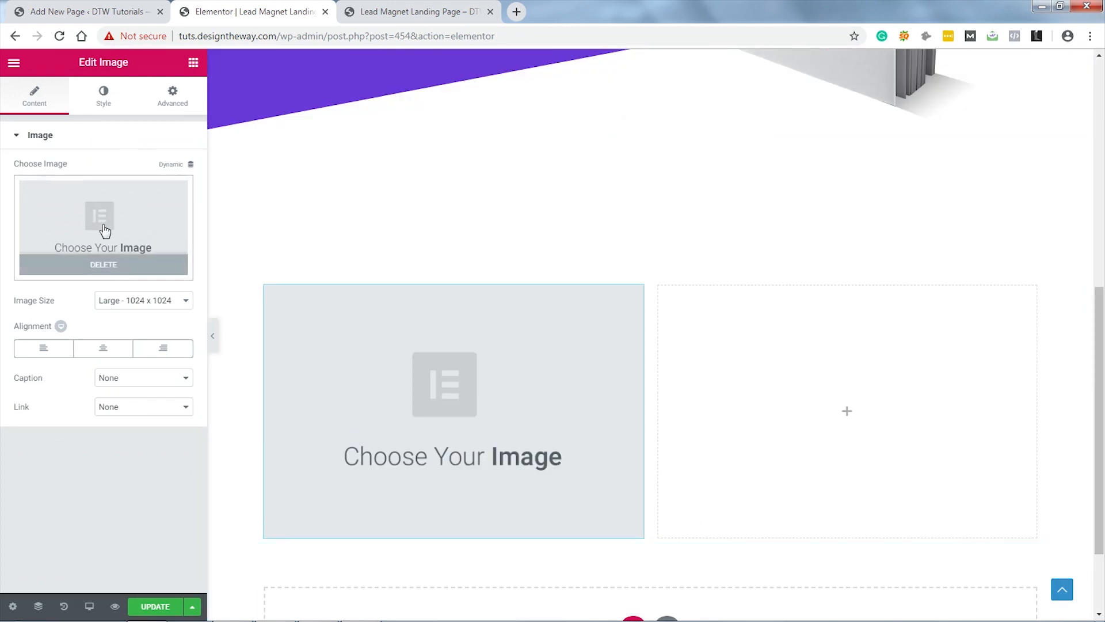
click(104, 231)
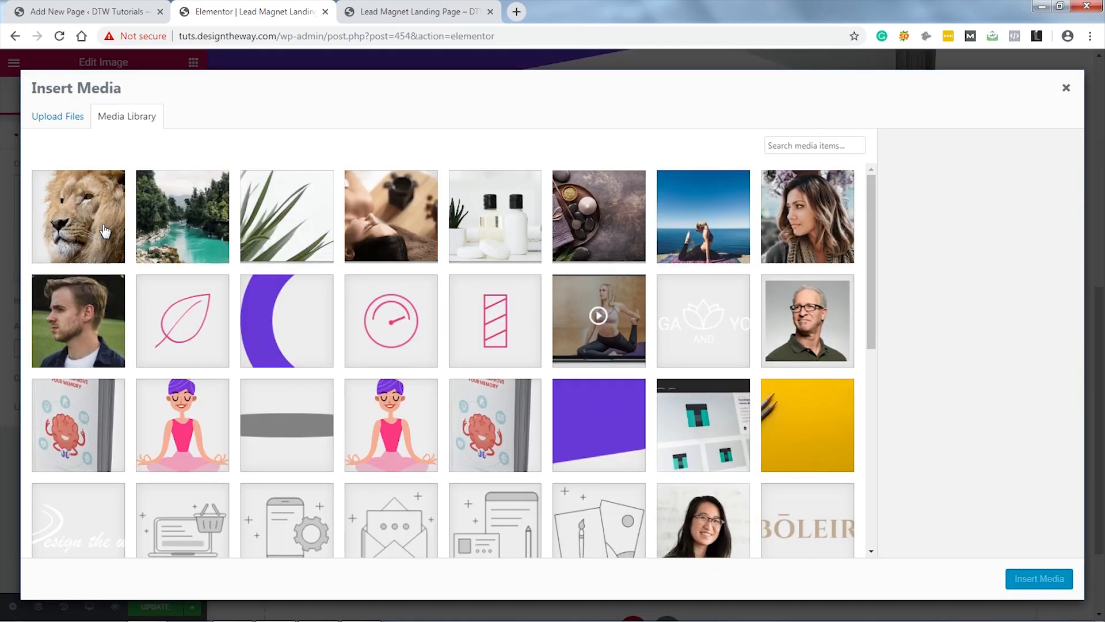
click(173, 430)
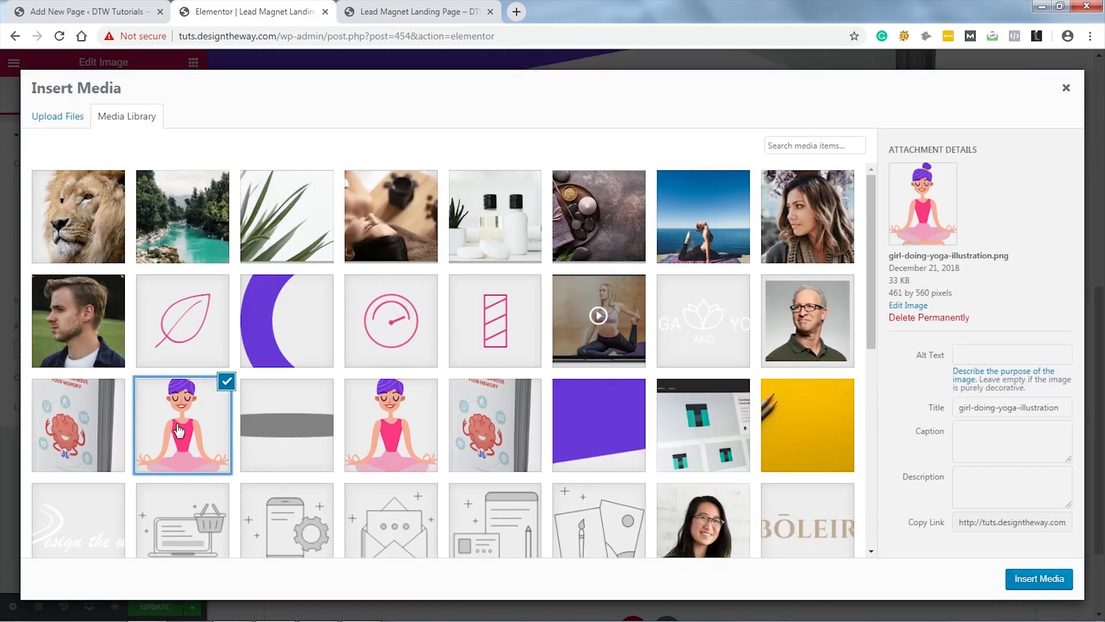
click(1016, 586)
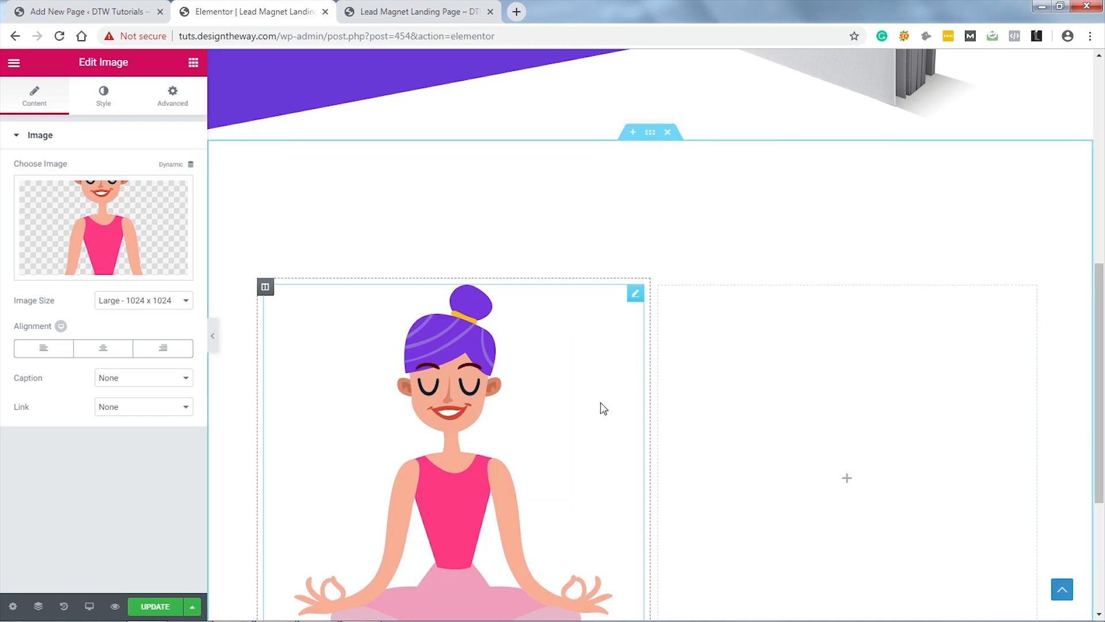
scroll(601, 415, down, 4)
scroll(600, 417, up, 2)
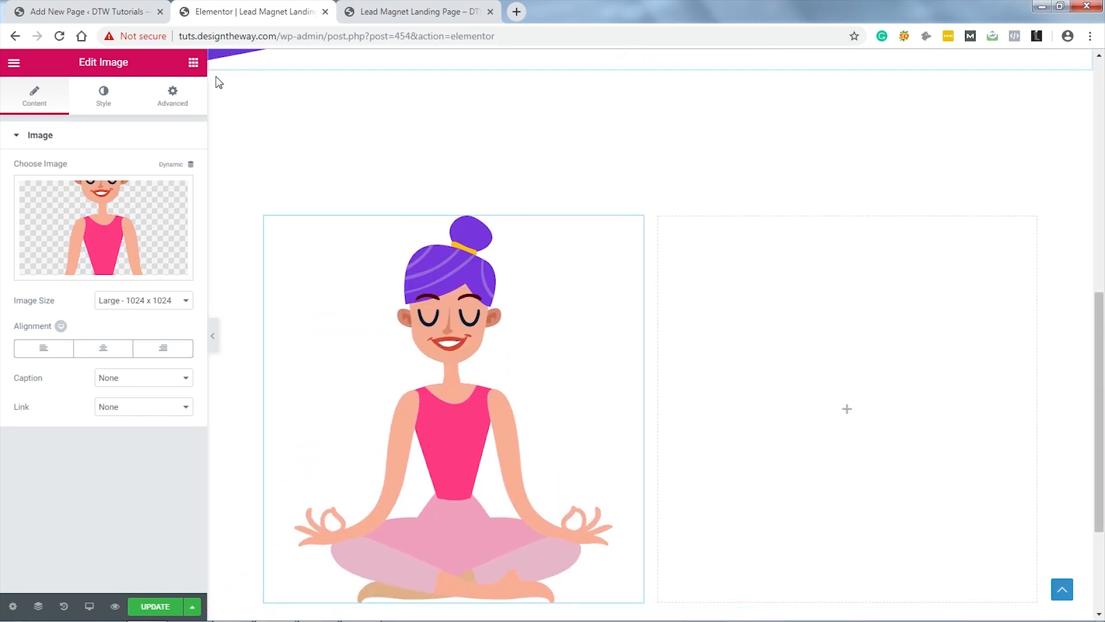
Step: Add a second Image widget below the yoga illustration
click(193, 62)
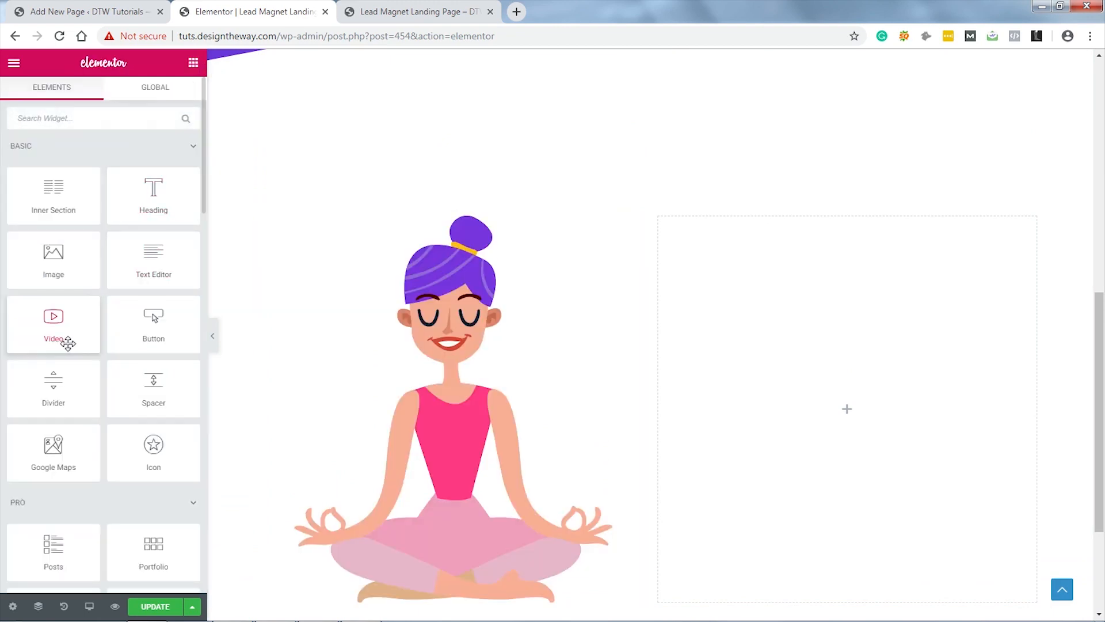
drag(49, 256, 442, 593)
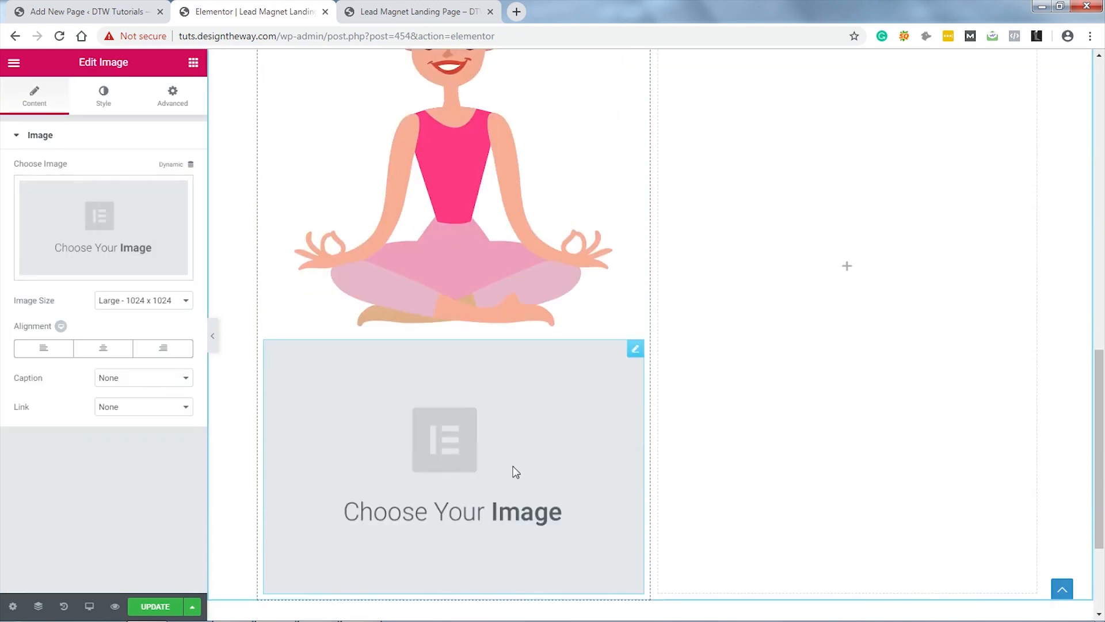
click(124, 217)
Step: Insert the shadow image under the yoga figure and lower its opacity to about 0.5
click(284, 429)
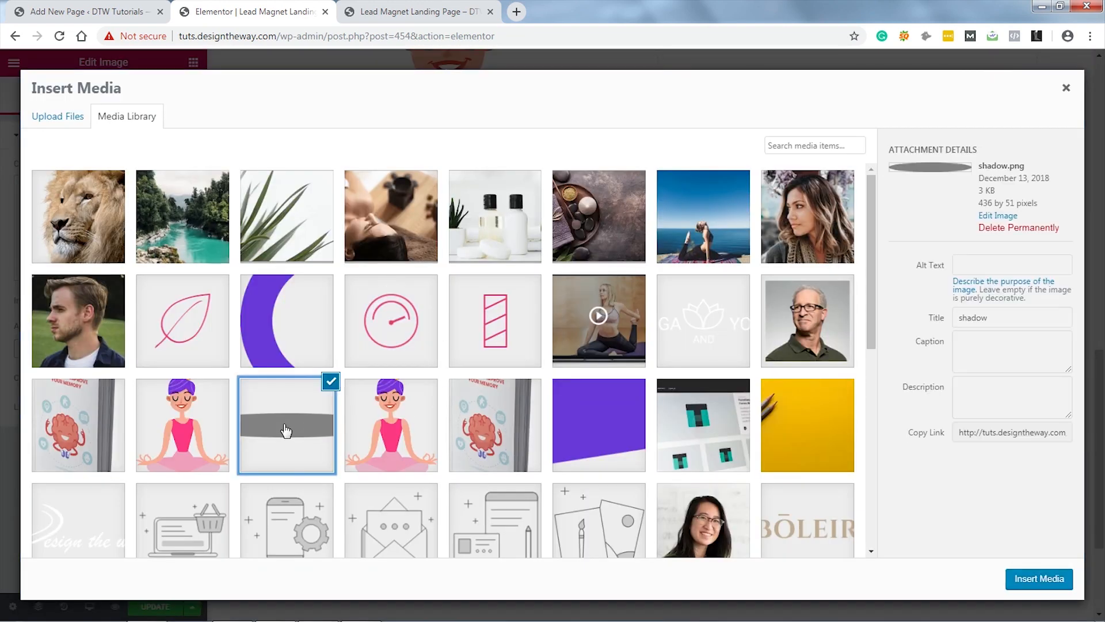
click(1045, 583)
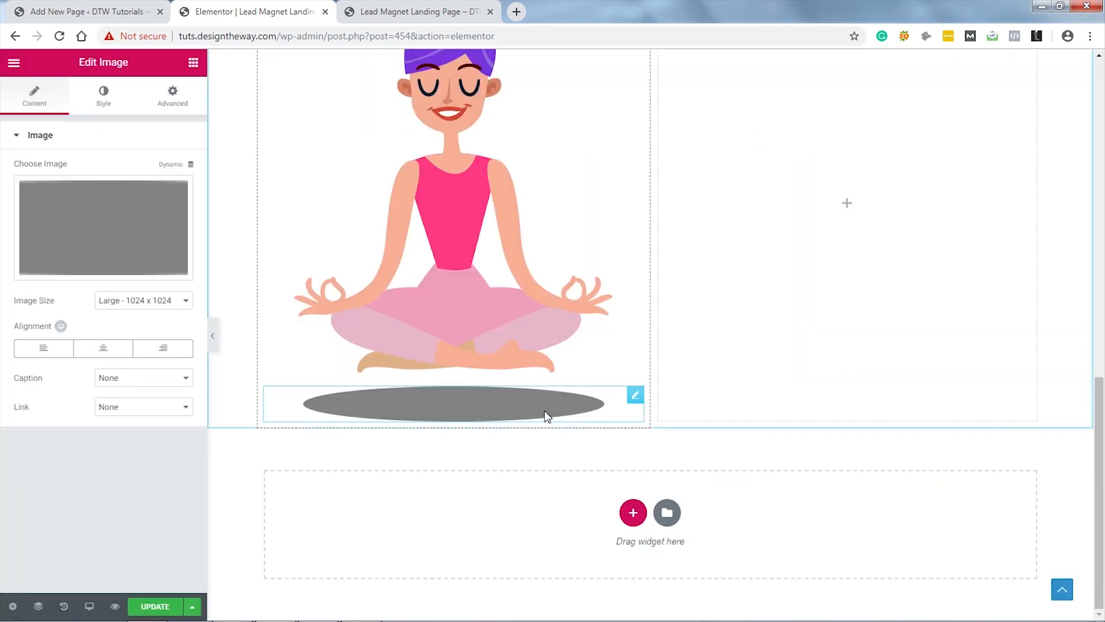
click(103, 104)
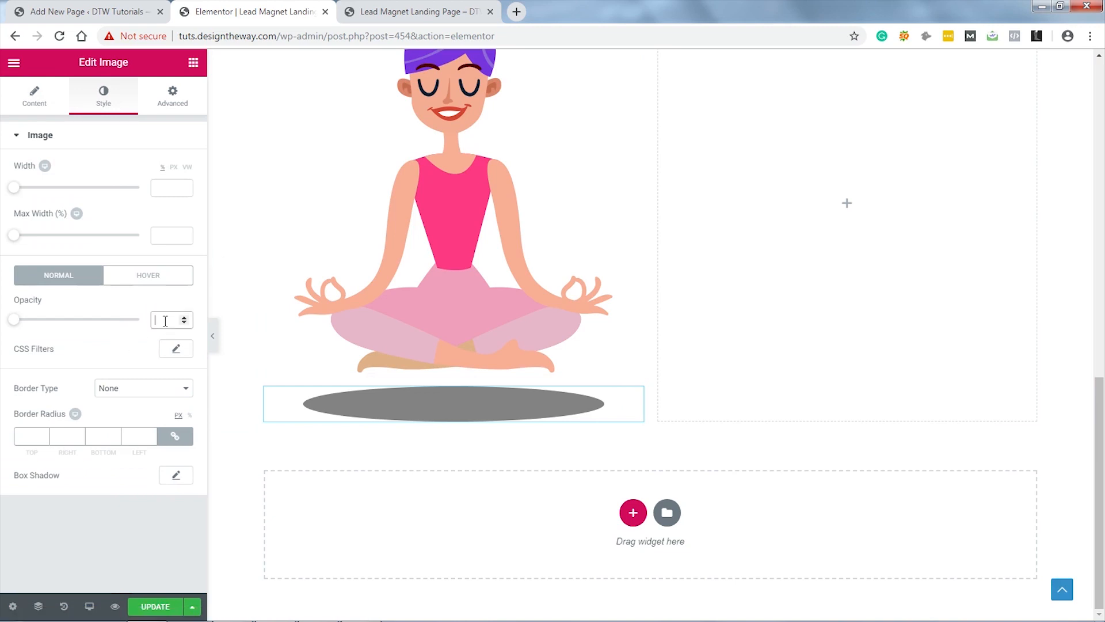
drag(11, 320, 62, 326)
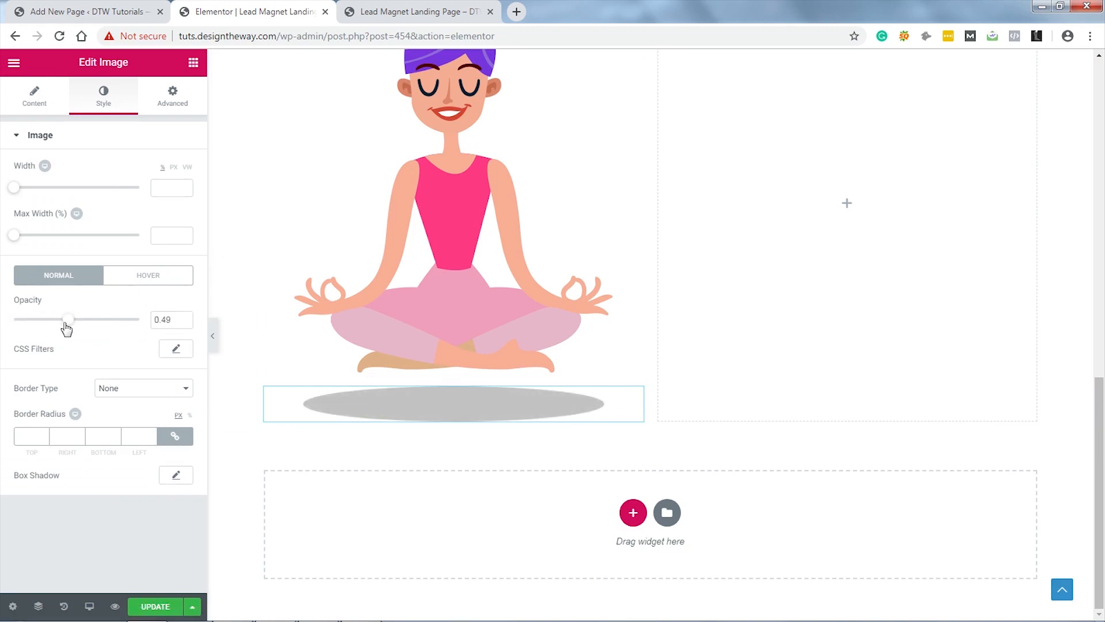
drag(58, 327, 69, 328)
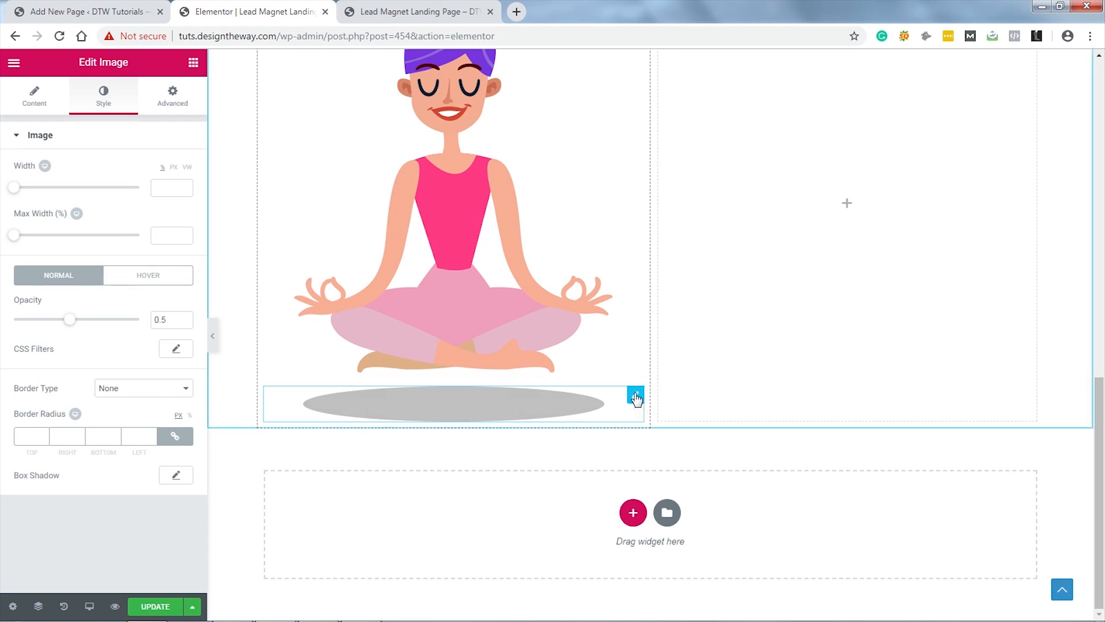
Step: Unlink the shadow's margin and set its top margin to -40
click(173, 99)
click(188, 191)
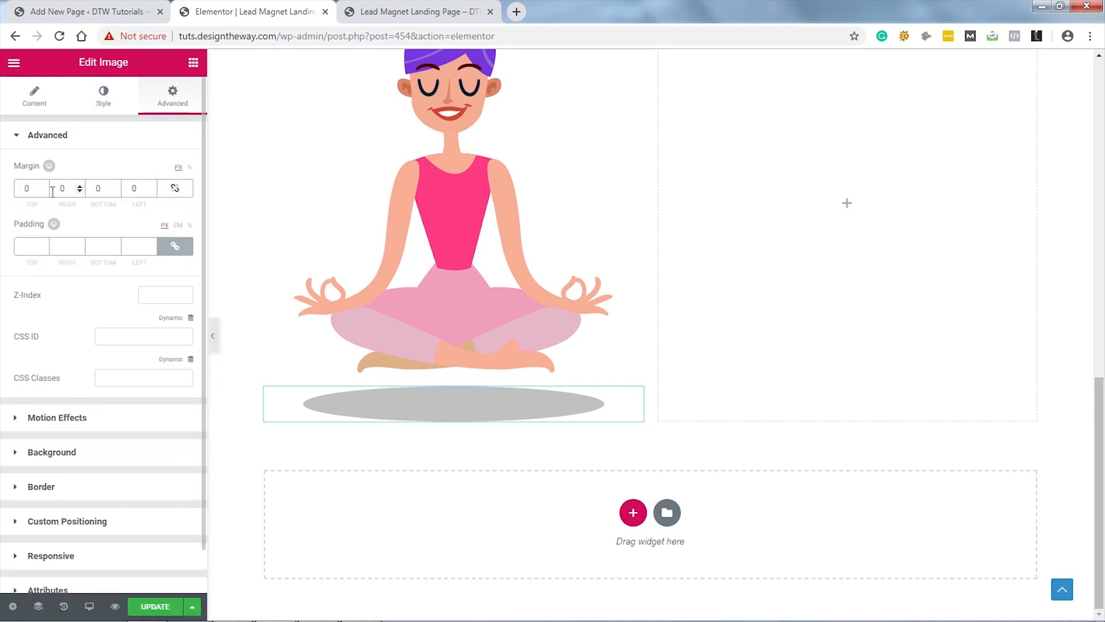
click(44, 191)
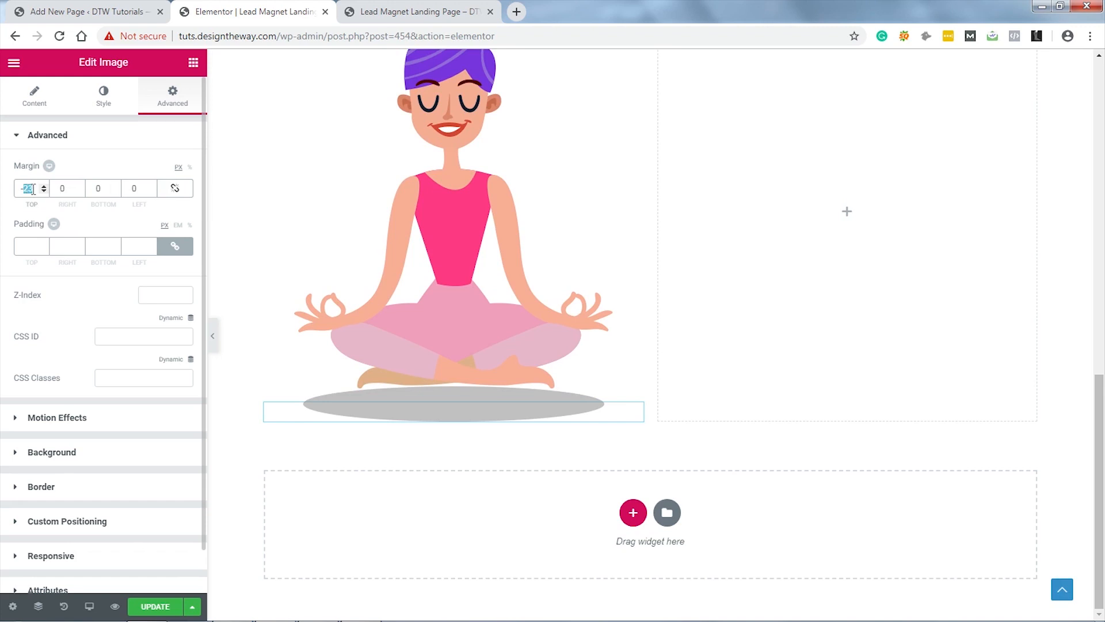
text(-40)
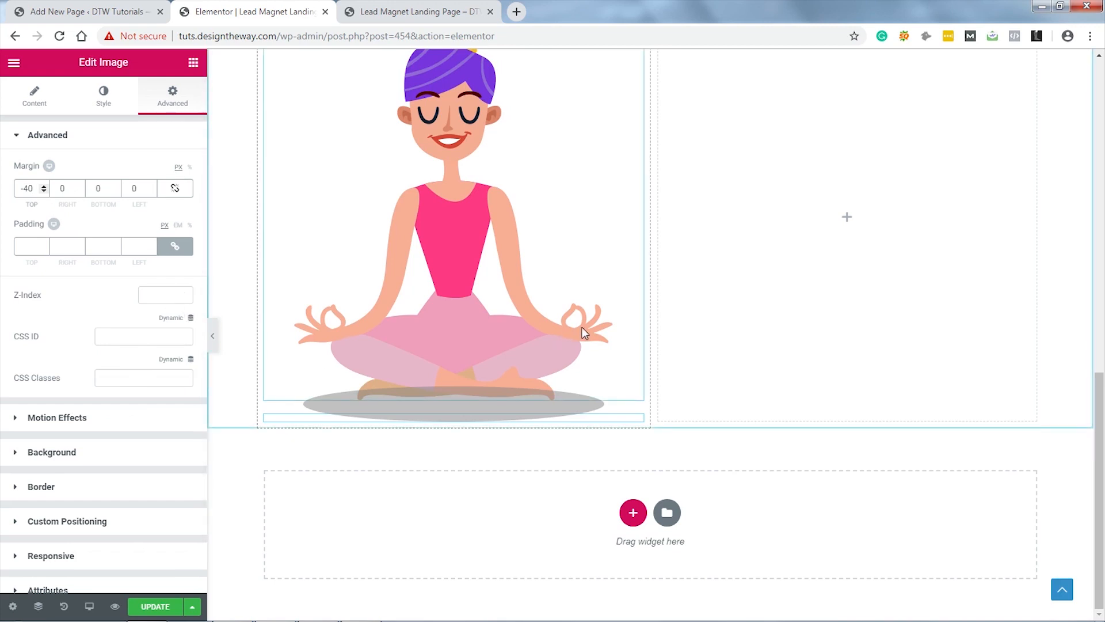
Step: Set the yoga figure image's Z-Index to 1
scroll(582, 327, up, 2)
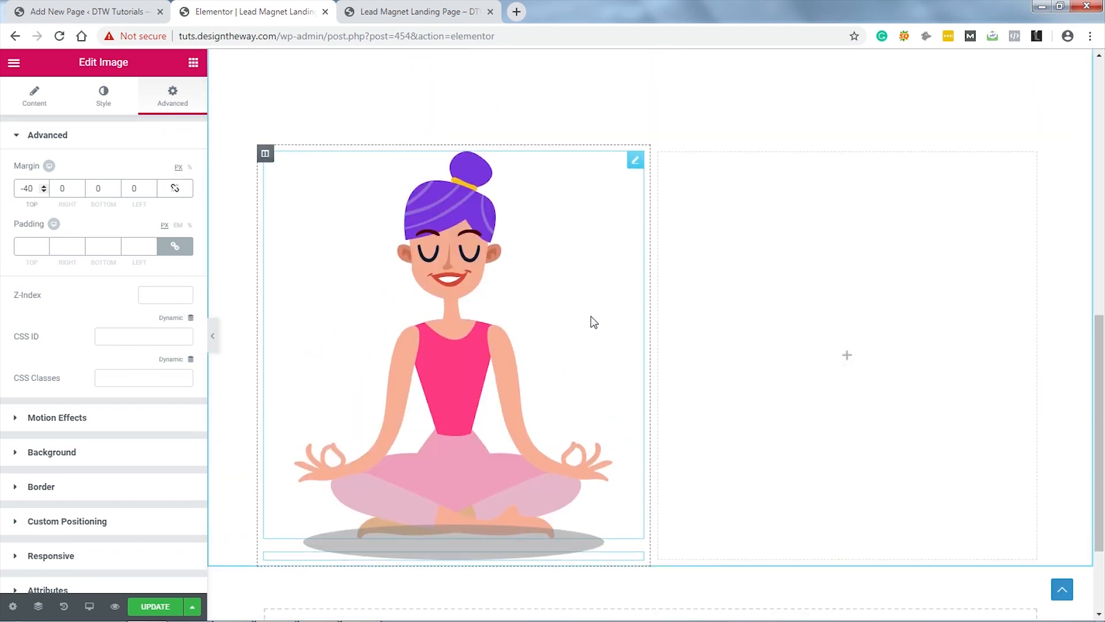
click(635, 162)
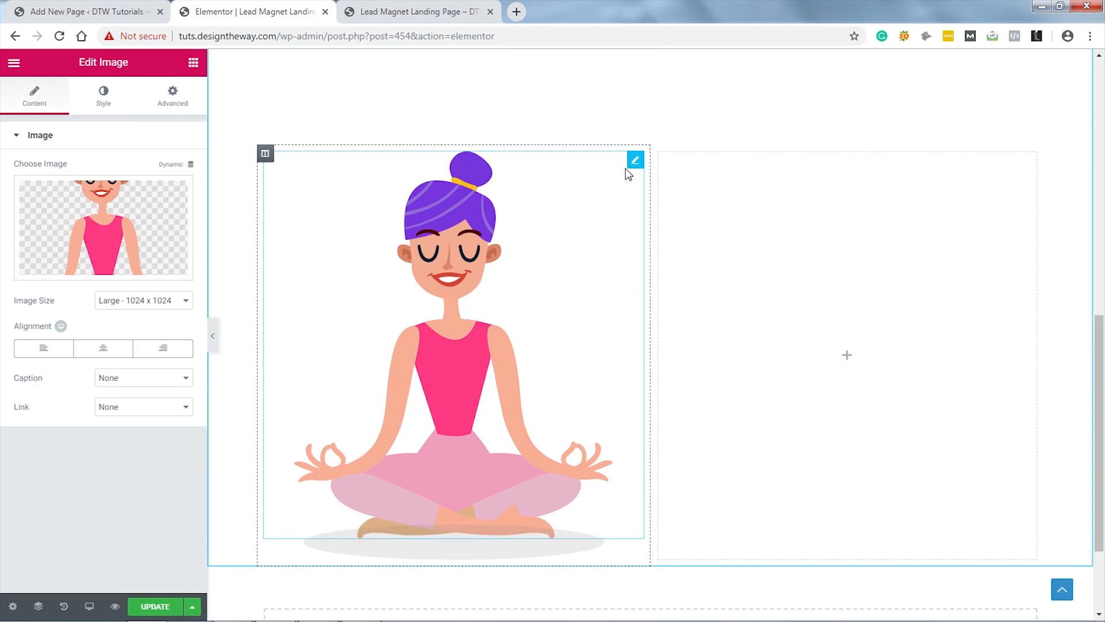
click(171, 102)
click(161, 293)
text(1)
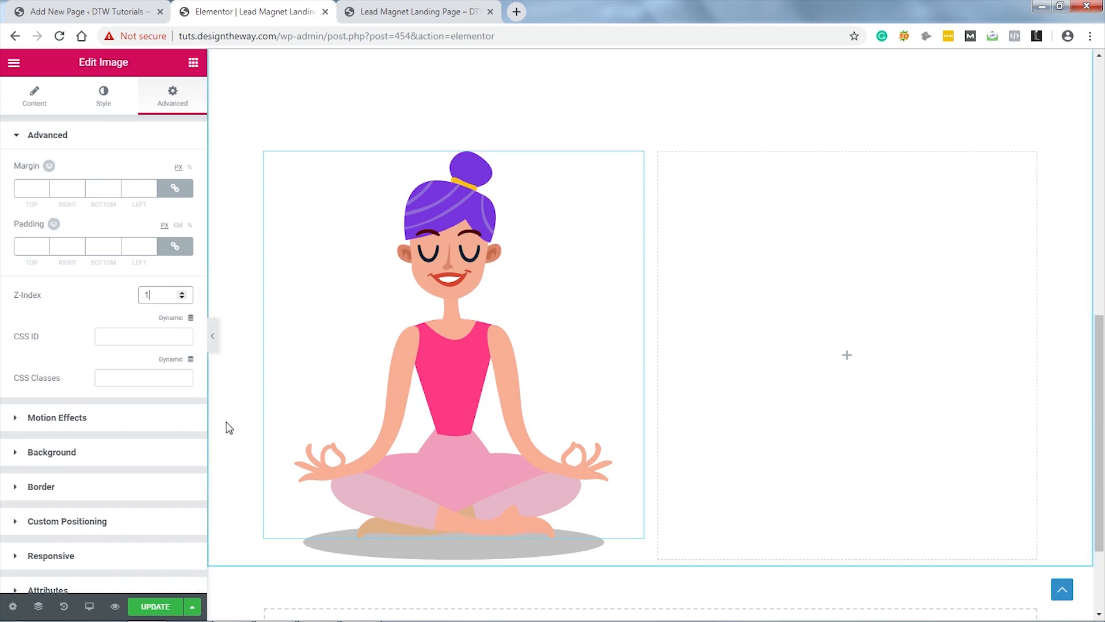
click(194, 63)
Step: Add a Heading widget to the right column reading 'How Yoga can help you'
drag(154, 195, 869, 230)
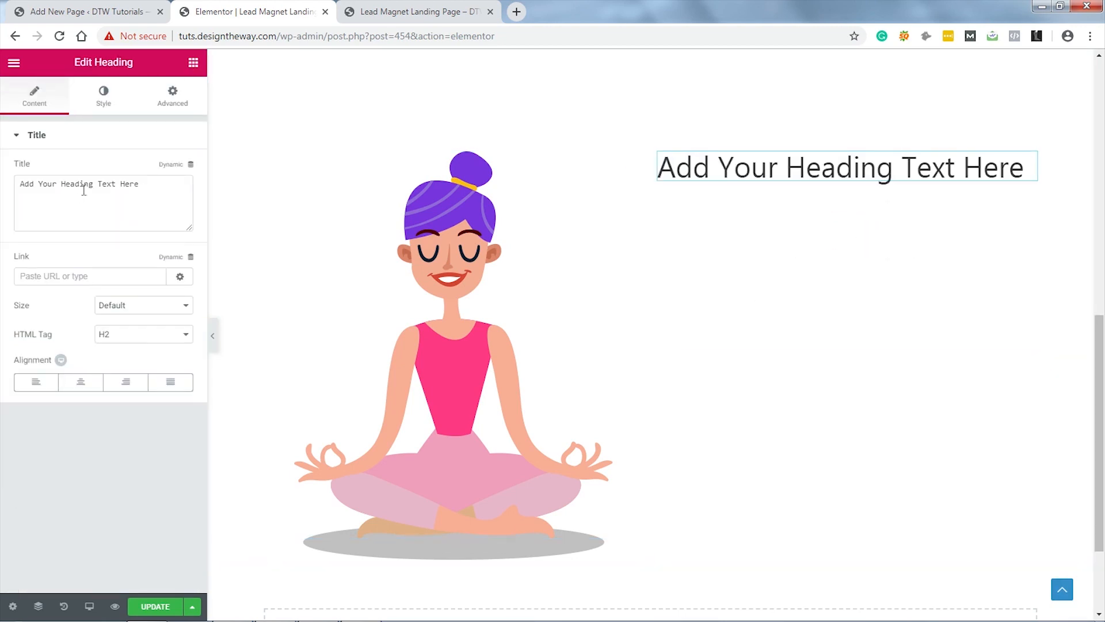
drag(150, 182, 8, 188)
text(How Yoga can help you)
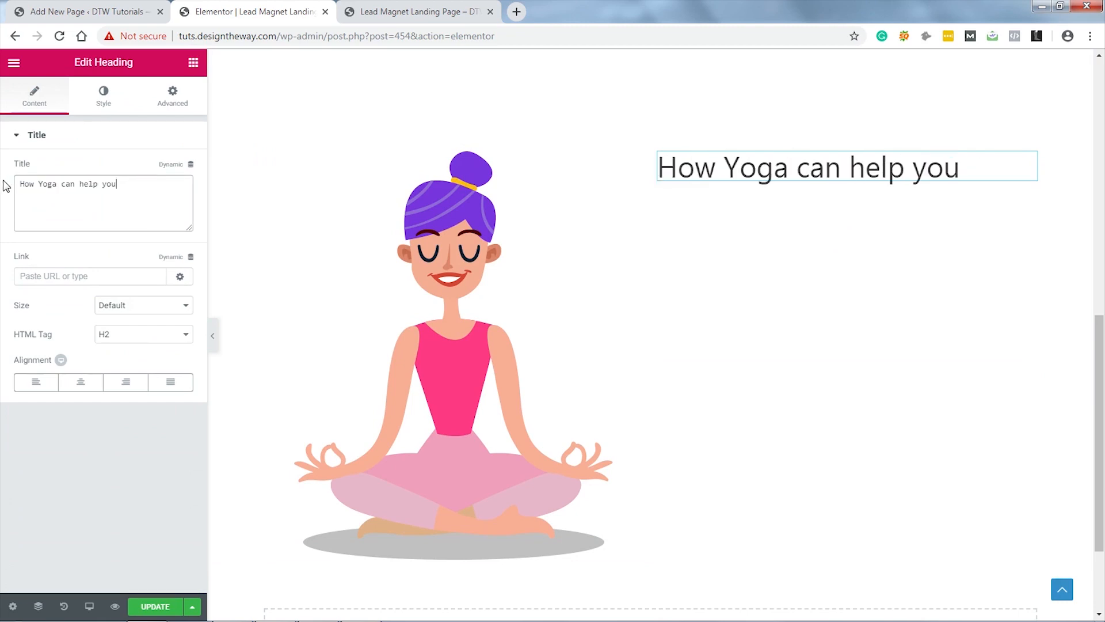
Step: Set the heading's typography to Poppins, Bold, size 40
click(104, 99)
click(175, 200)
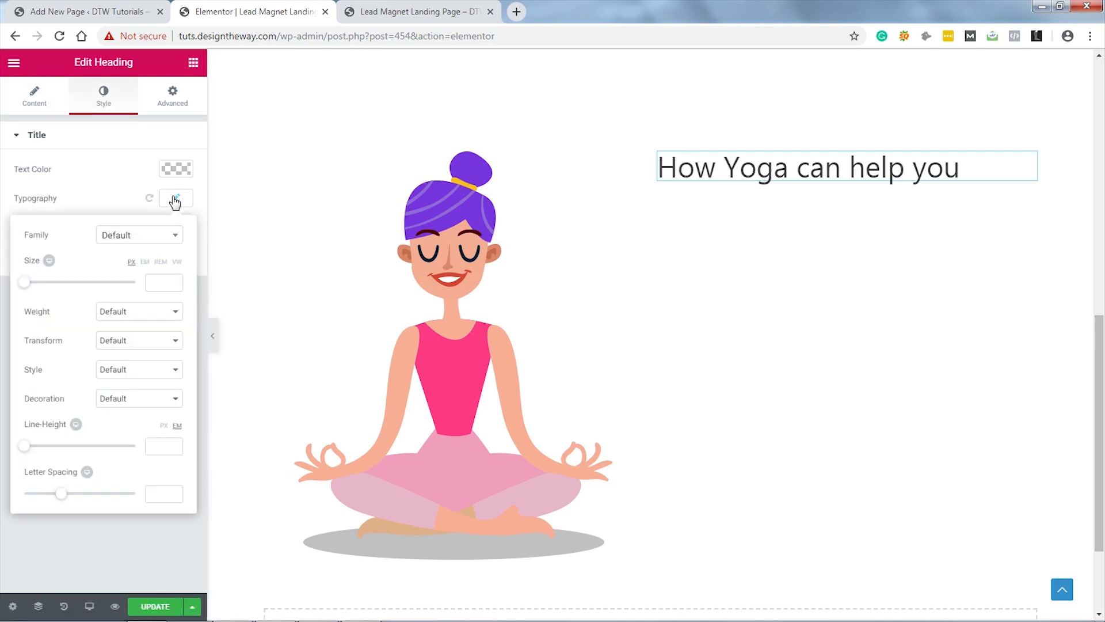
click(150, 236)
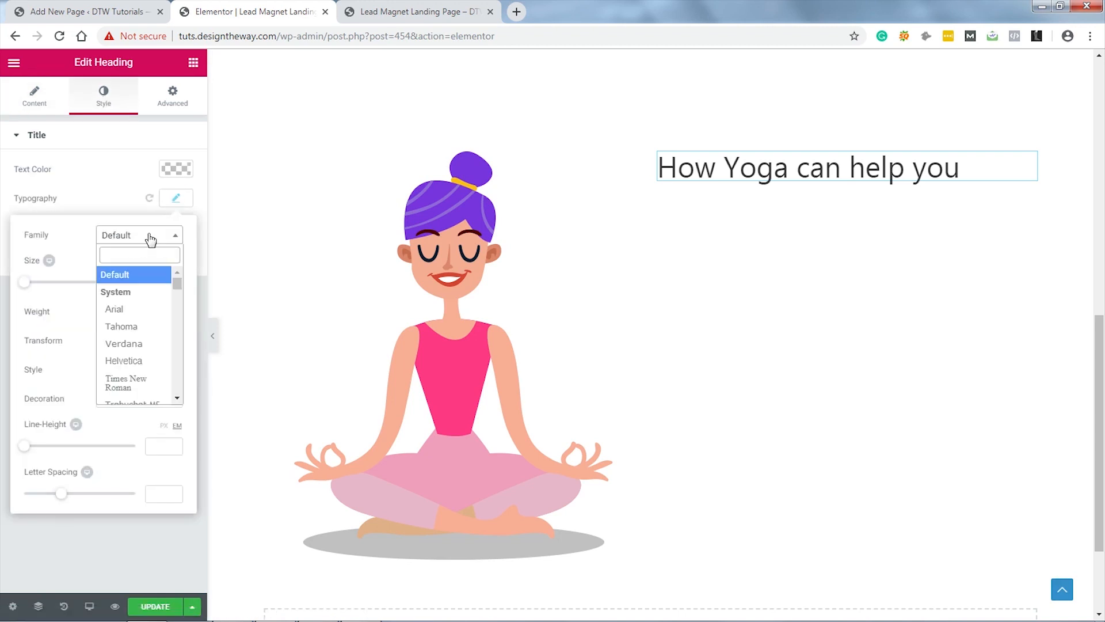
text(po)
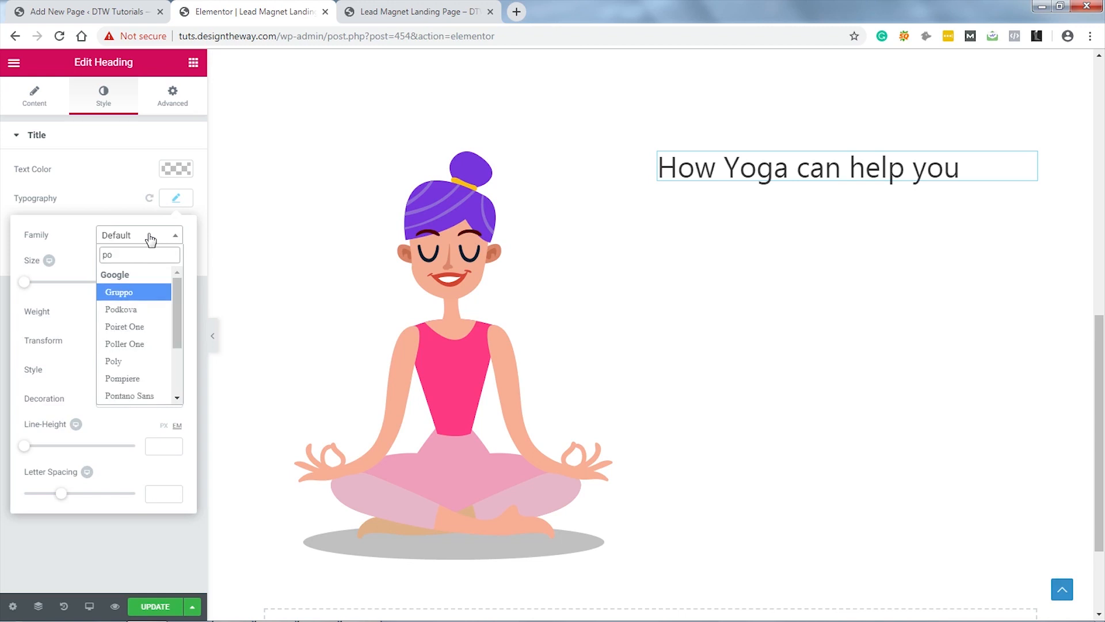
text(p)
click(157, 292)
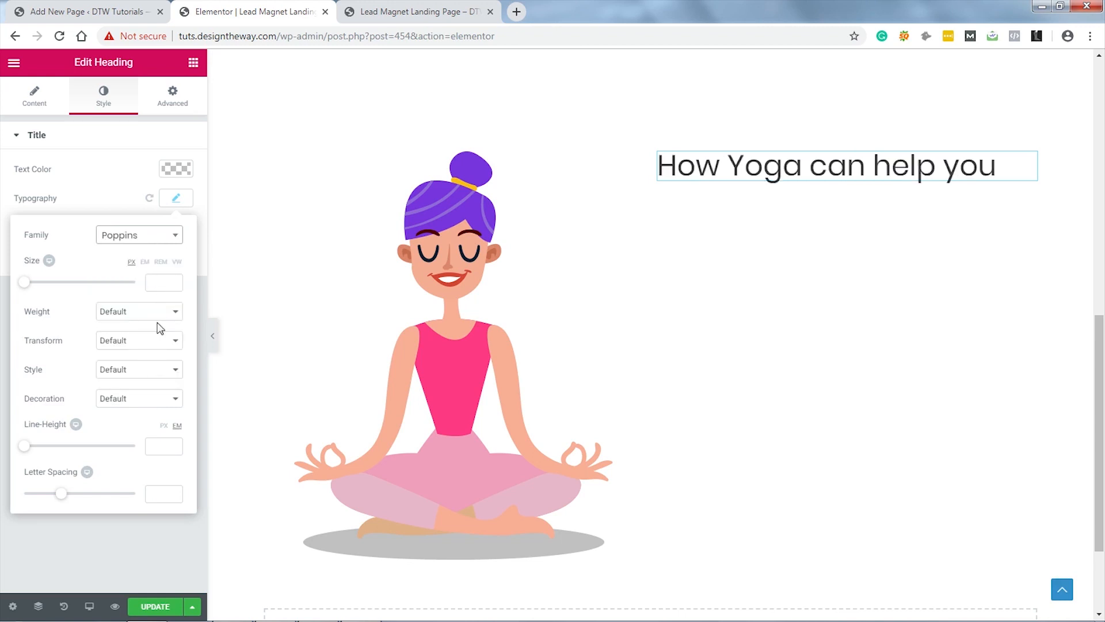
click(159, 312)
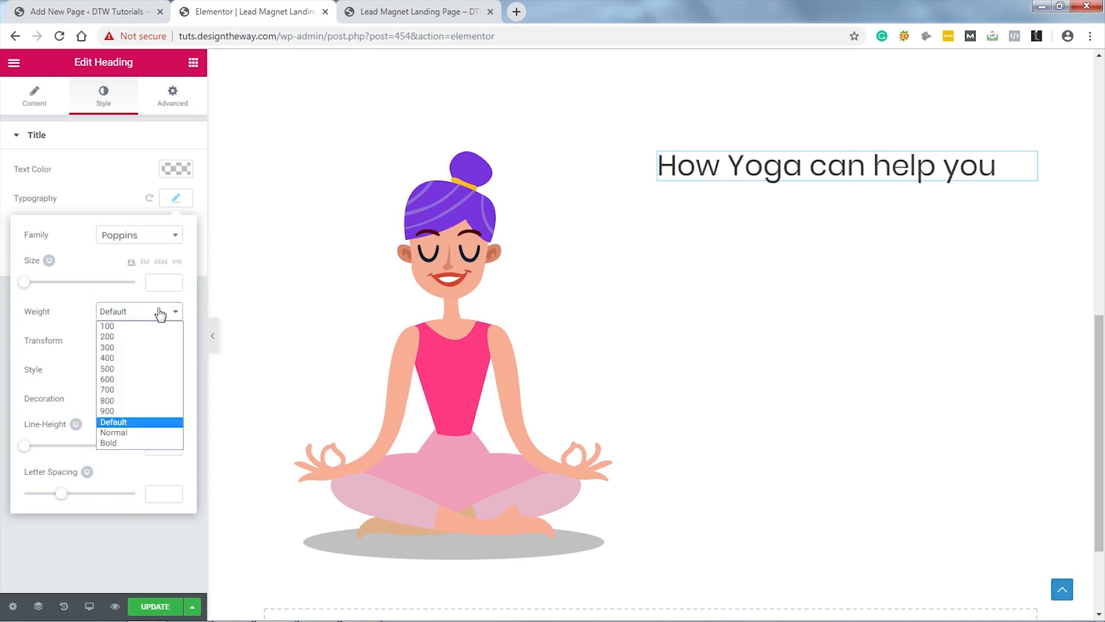
click(133, 443)
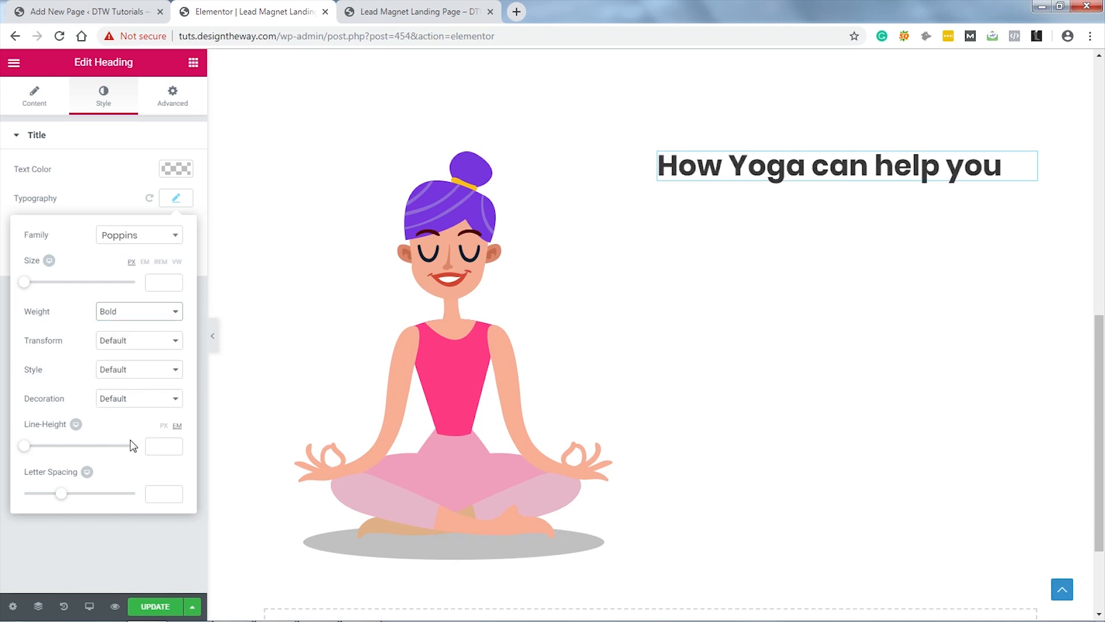
click(163, 281)
text(40)
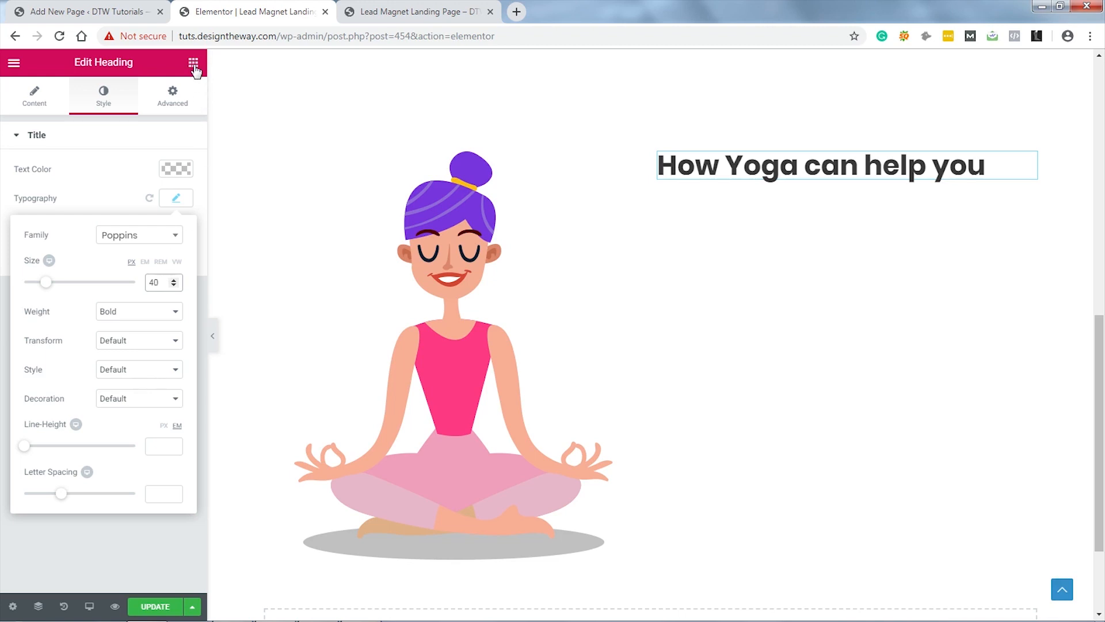
click(177, 198)
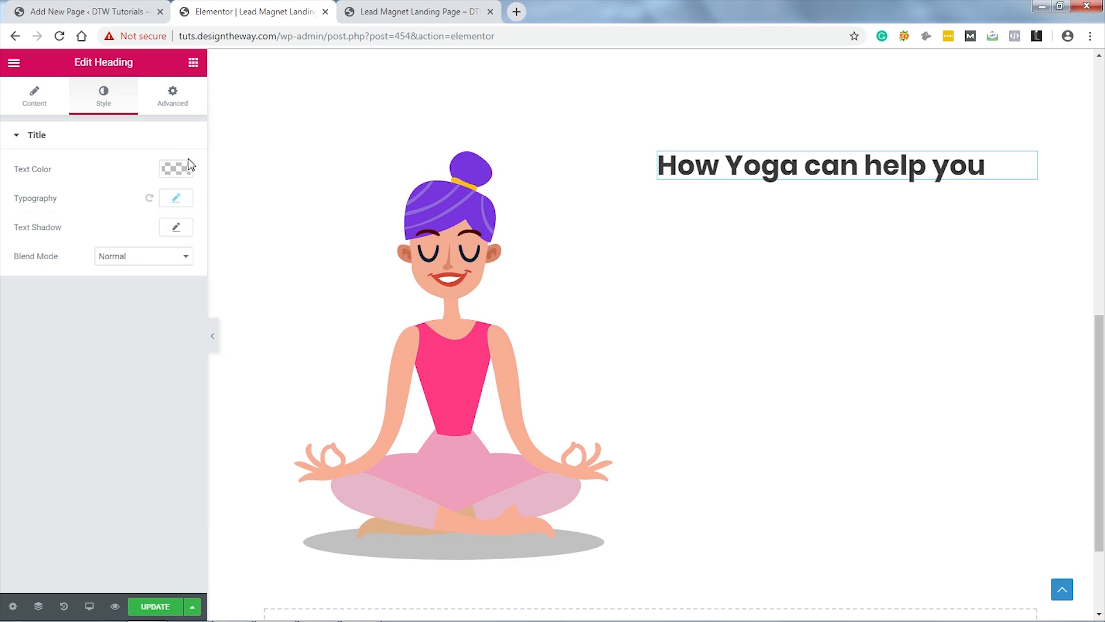
click(193, 63)
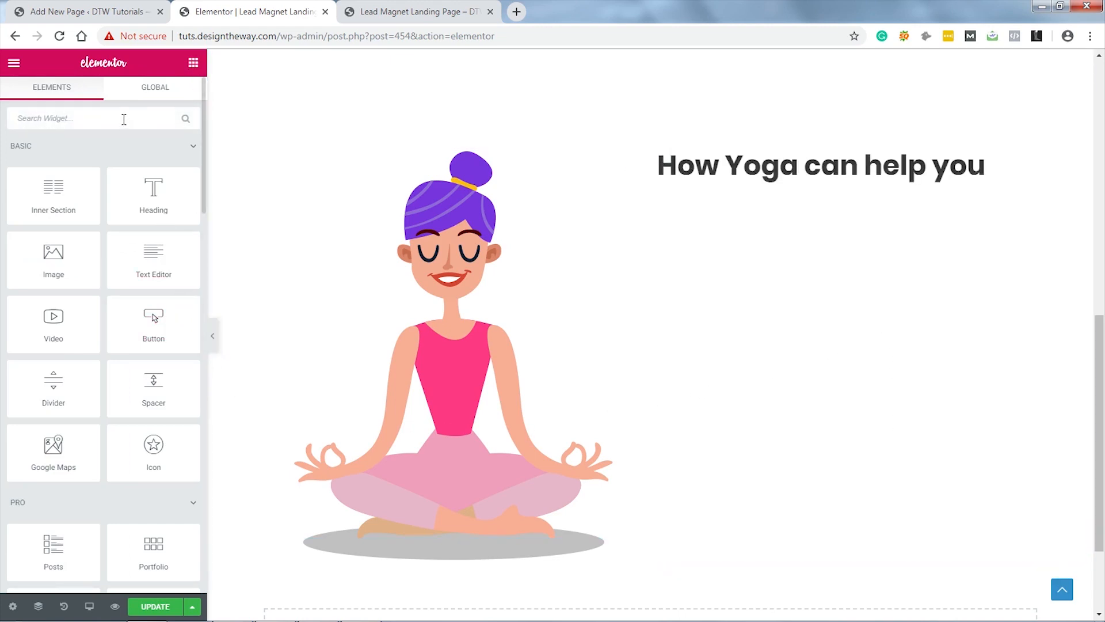
Step: Add an Icon List widget under the heading and delete its second and third items
text(ic)
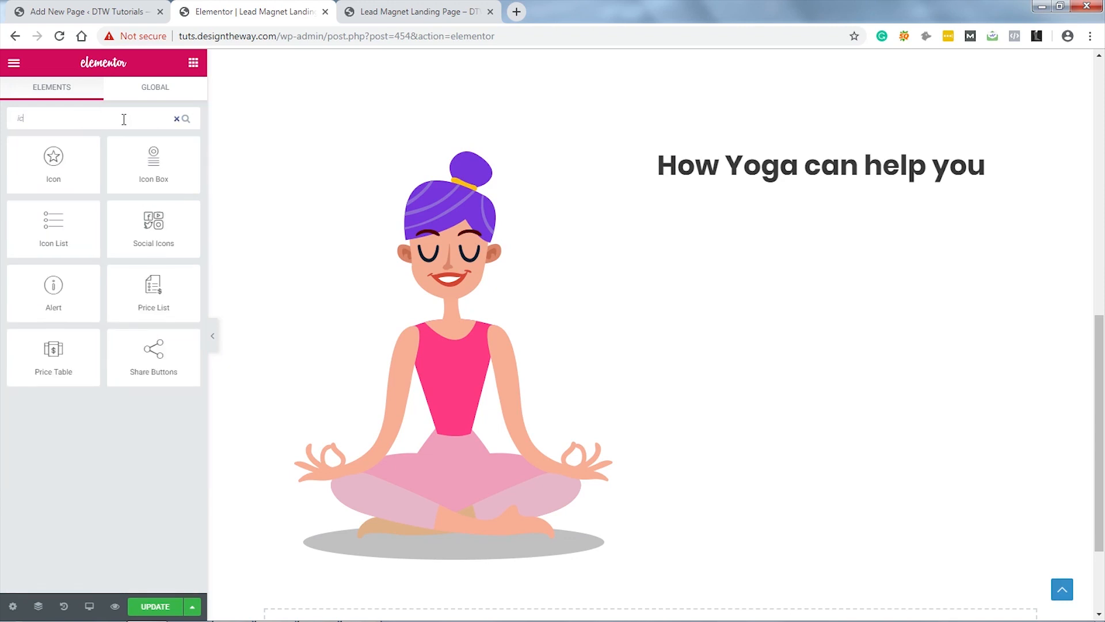
drag(51, 228, 740, 191)
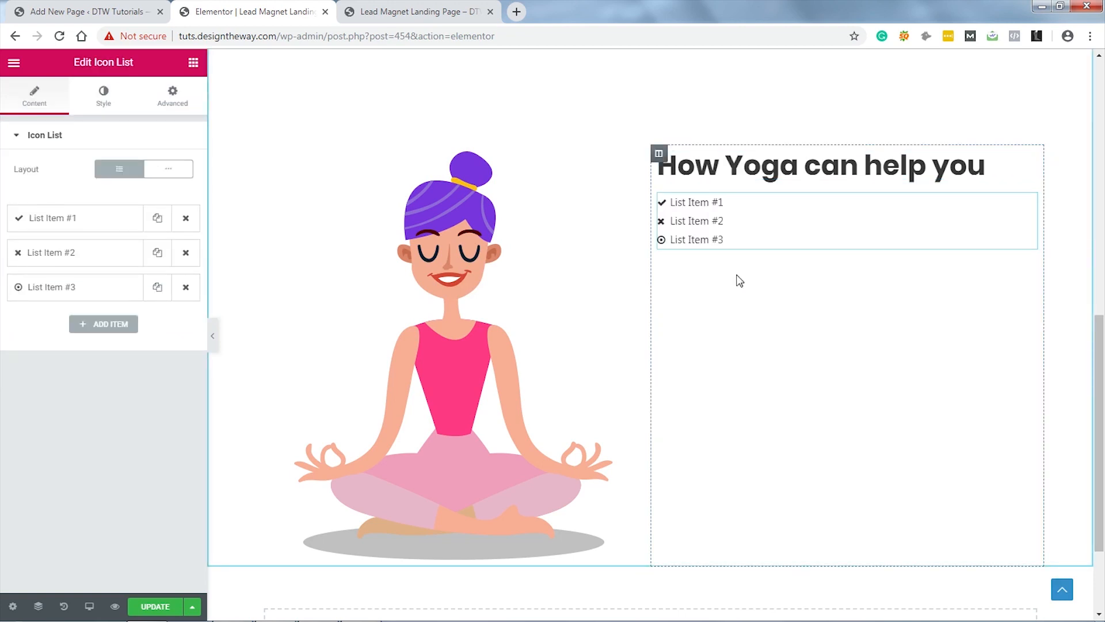
click(186, 287)
click(186, 253)
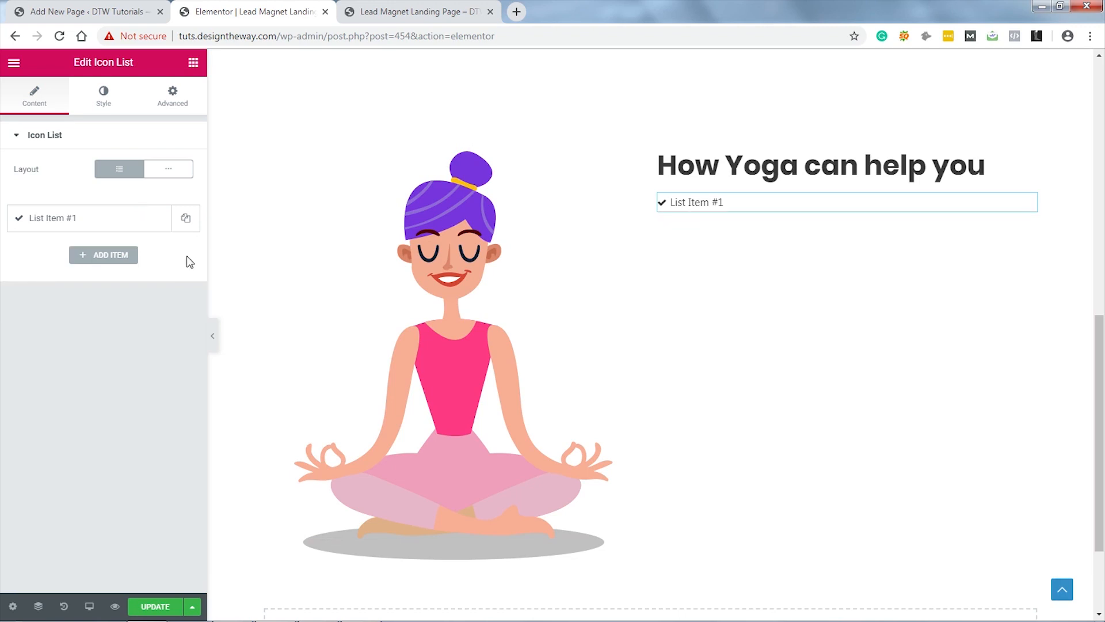
Step: Make the first item read 'It is a long established fact that a reader will be distracted' with a check-circle-o icon
click(109, 219)
drag(97, 266, 3, 271)
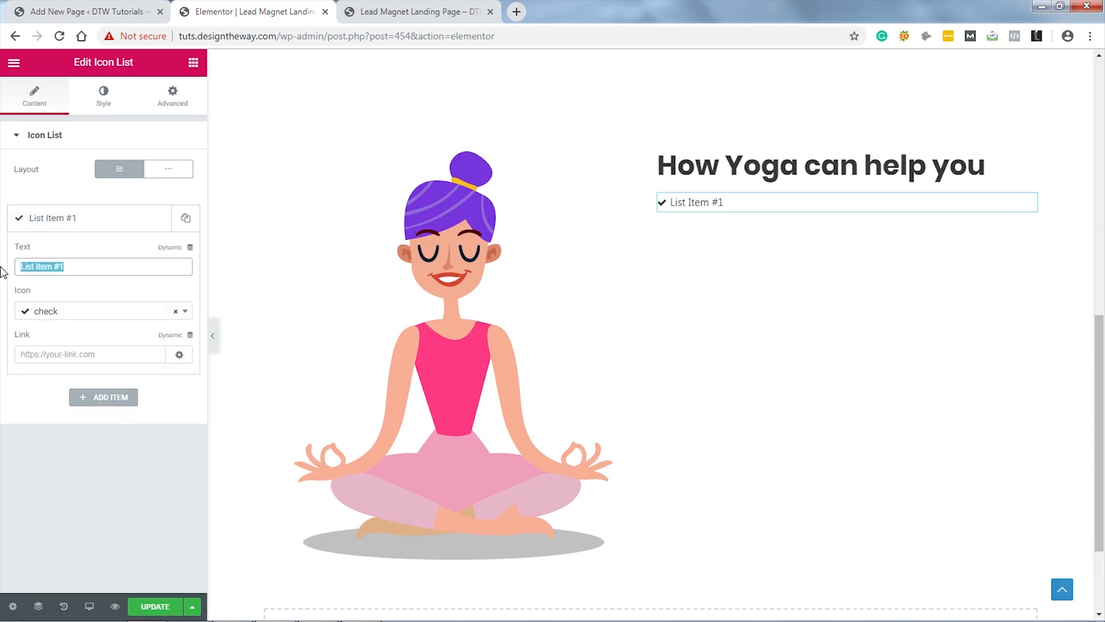
text(It is a long established fact that a reader will be distracted)
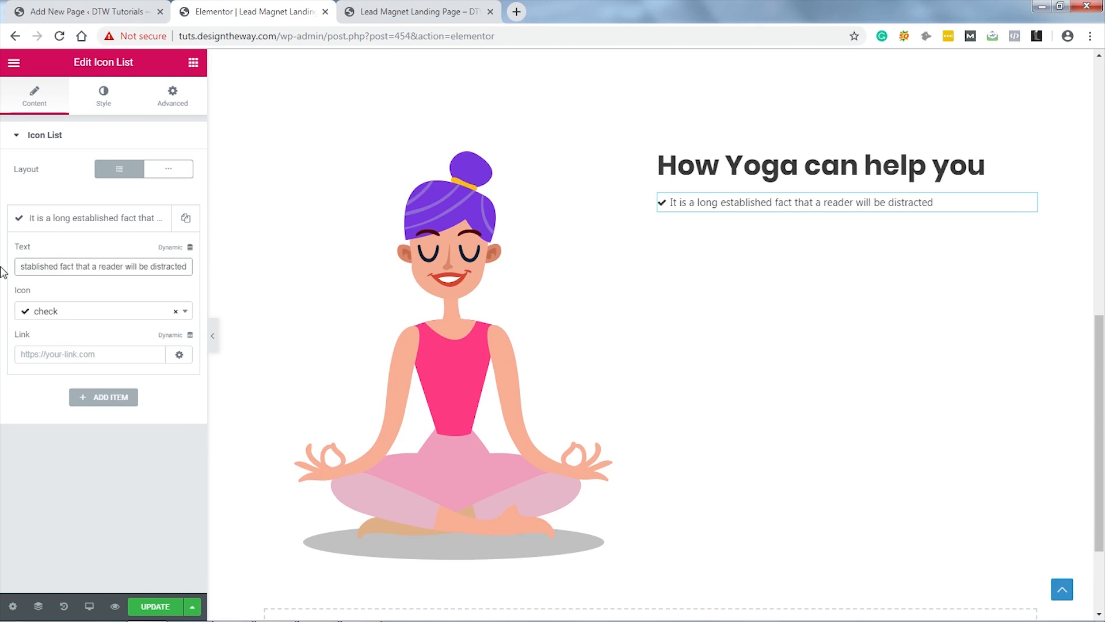
click(101, 314)
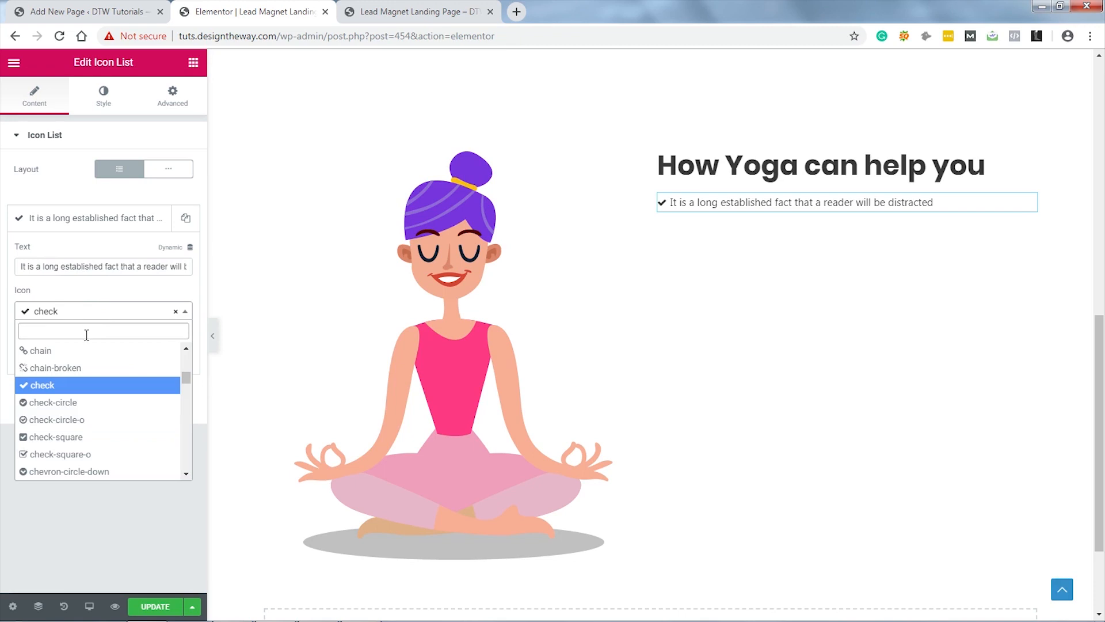
click(67, 426)
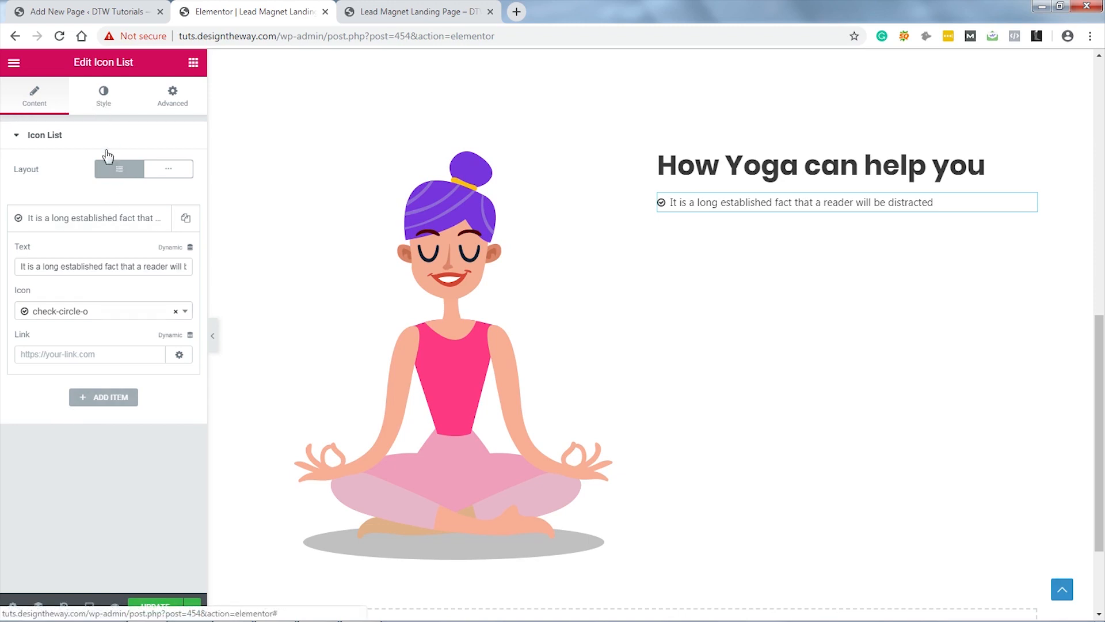
click(103, 104)
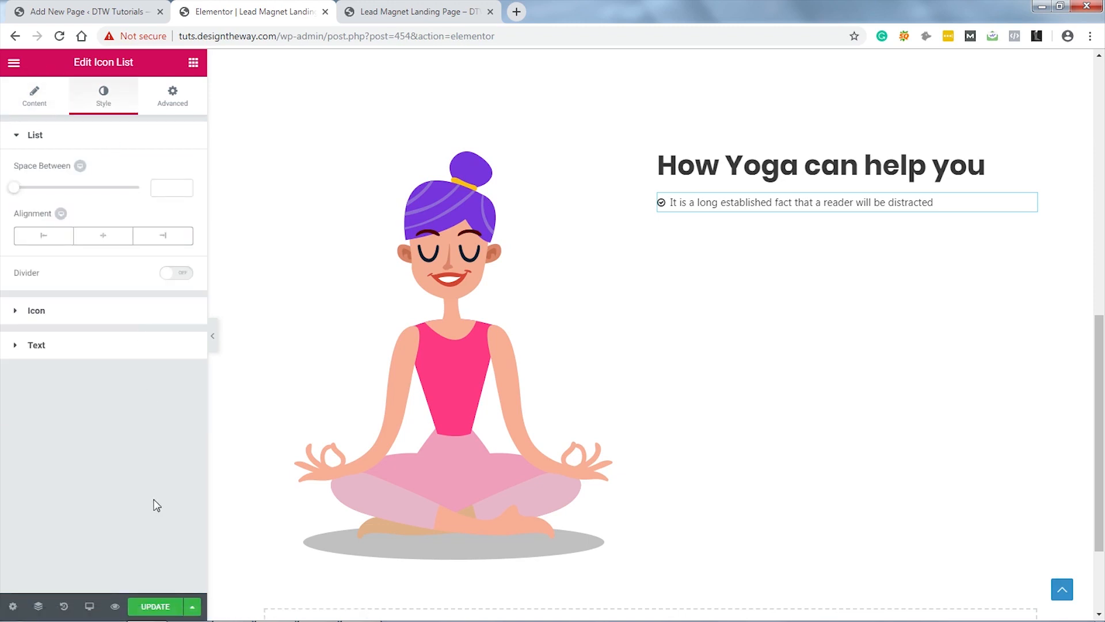
Step: Set 30 spacing between list items and make the icons pink at size 30
click(160, 187)
text(30)
click(109, 312)
click(180, 205)
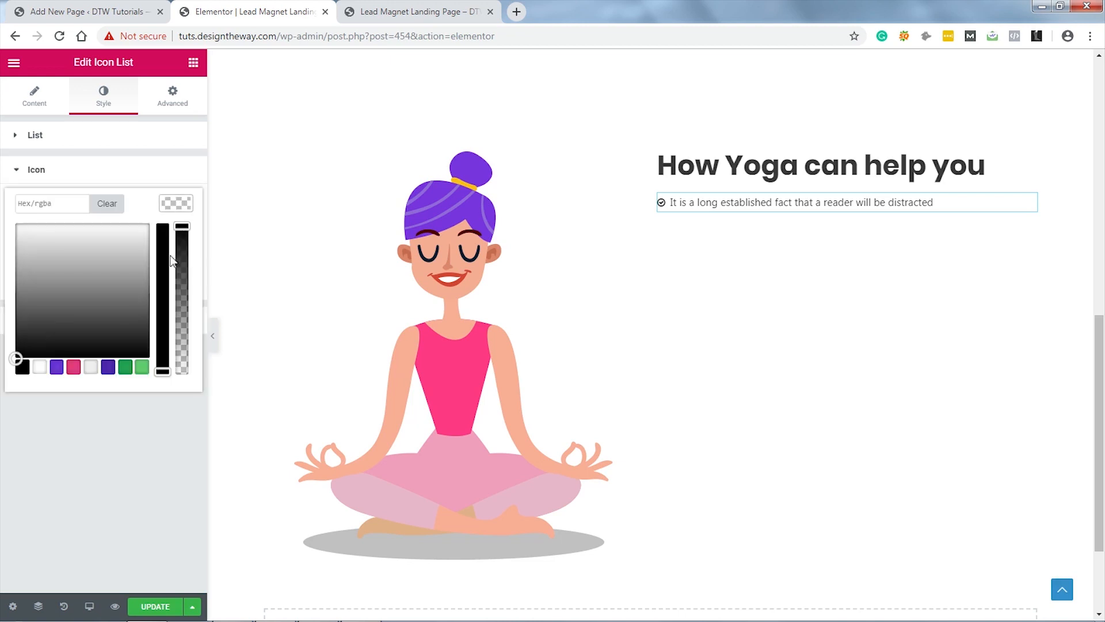
click(73, 368)
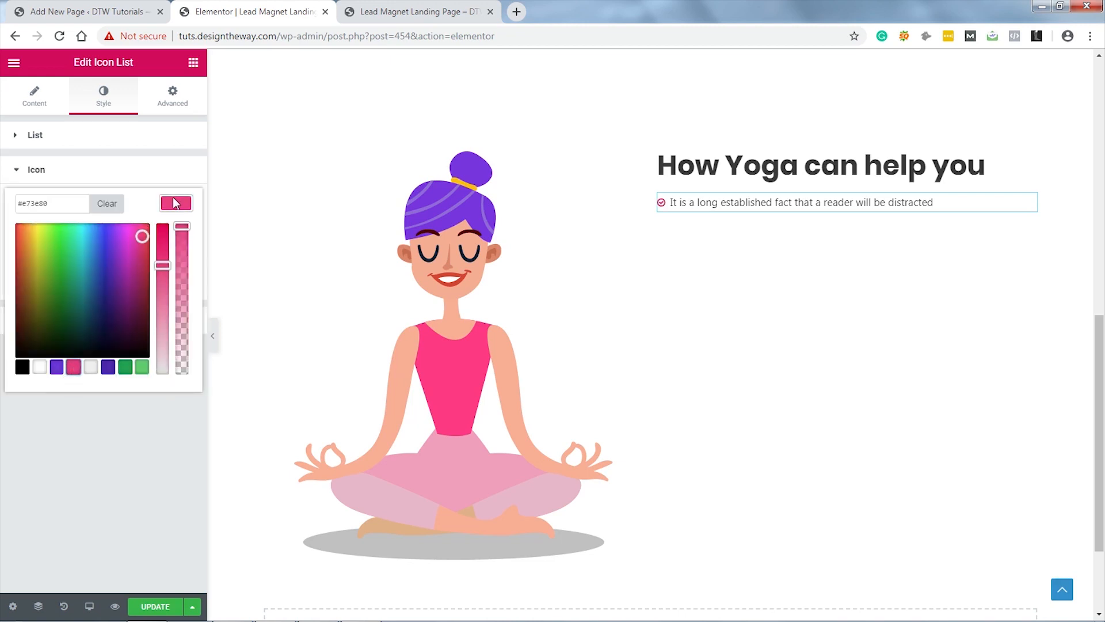
click(176, 203)
text(30)
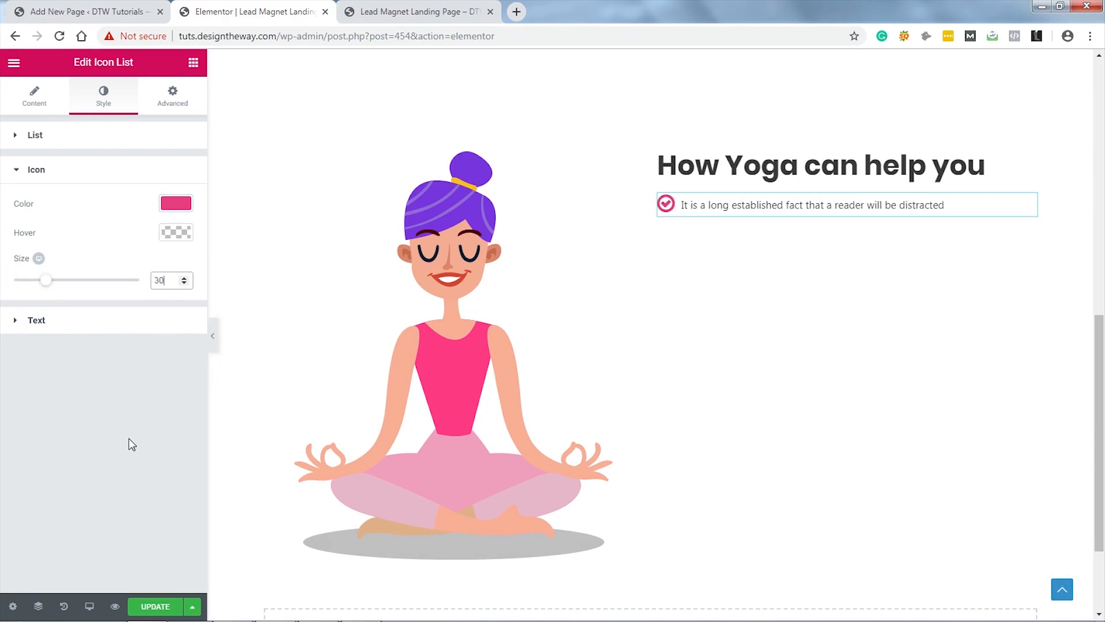
Step: Set the list text size to 18 px with a 10 px text indent
click(161, 323)
click(177, 340)
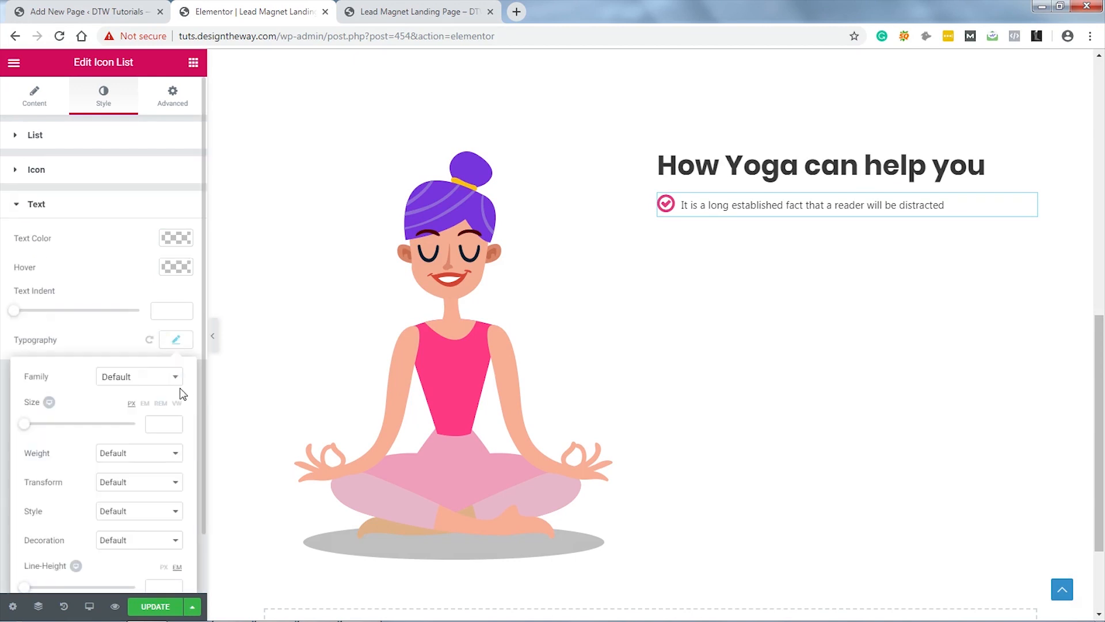
click(159, 423)
text(18)
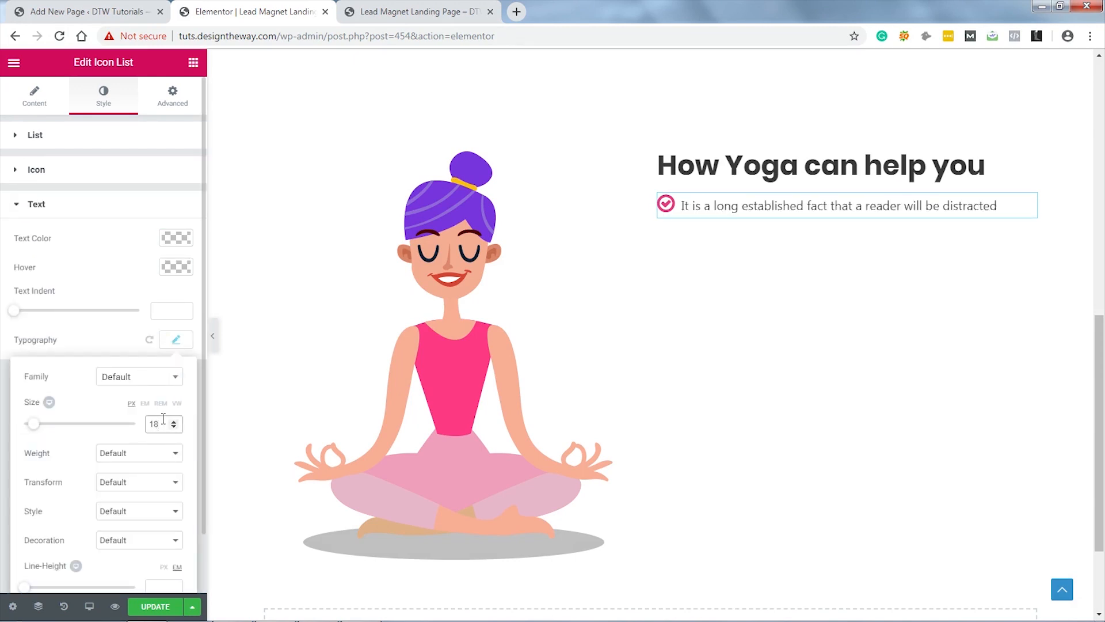
click(170, 311)
text(10)
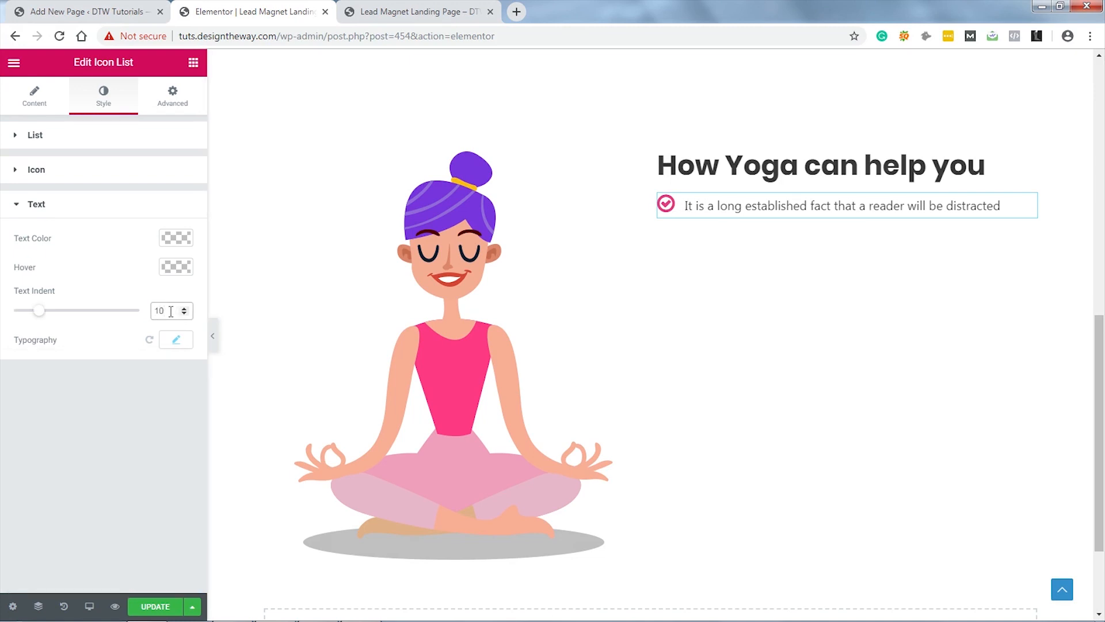
click(169, 452)
Step: Set the checklist text typography line height to 1 em
click(177, 341)
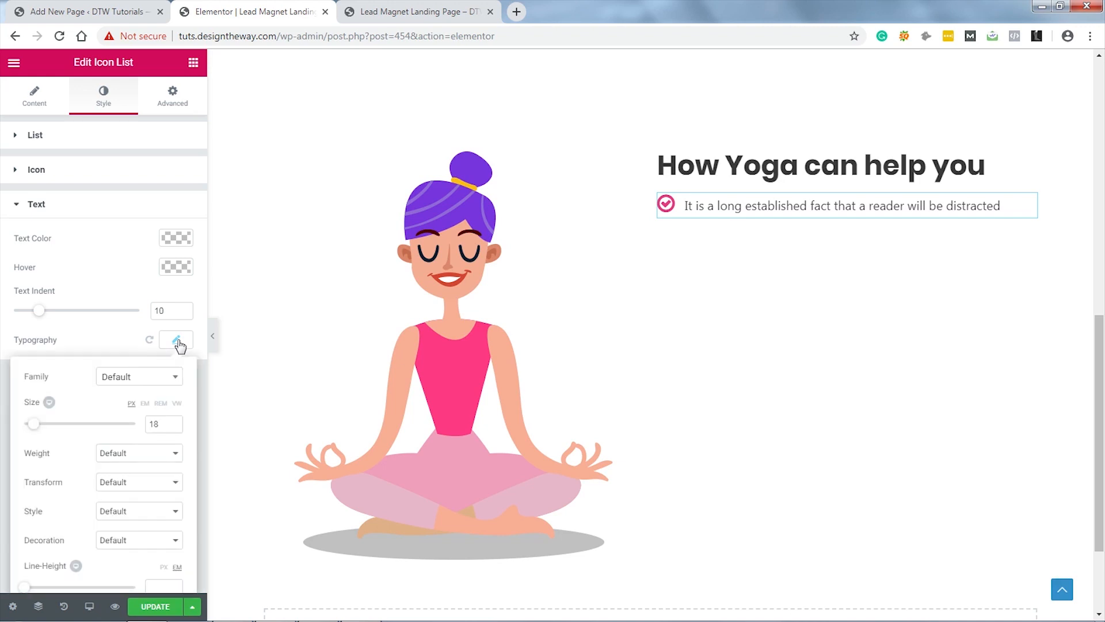
scroll(155, 420, down, 1)
click(158, 517)
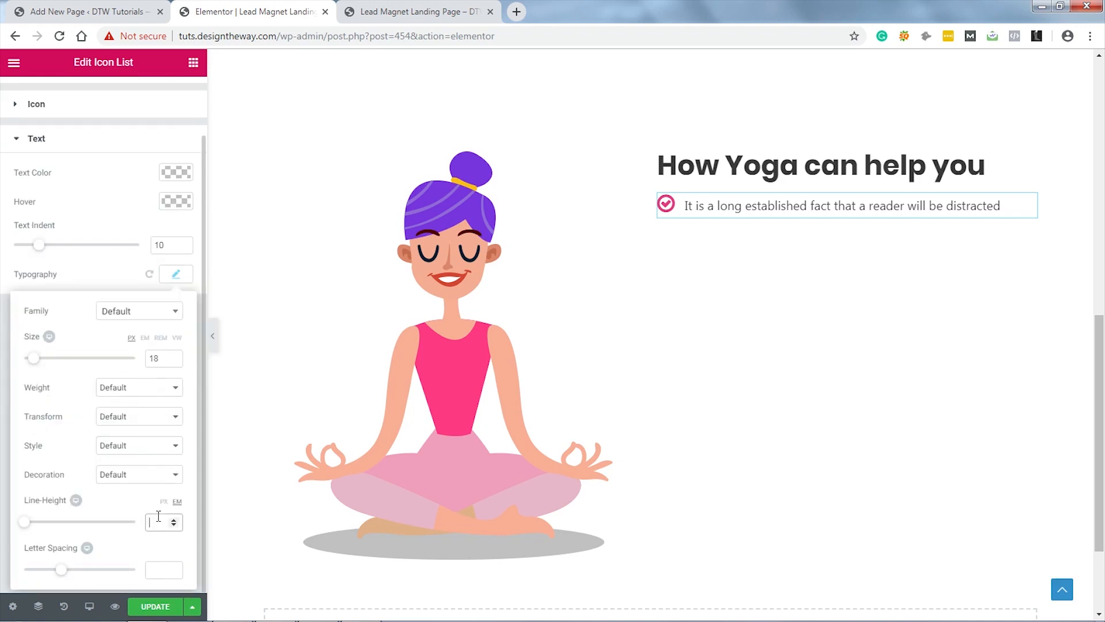
text(1)
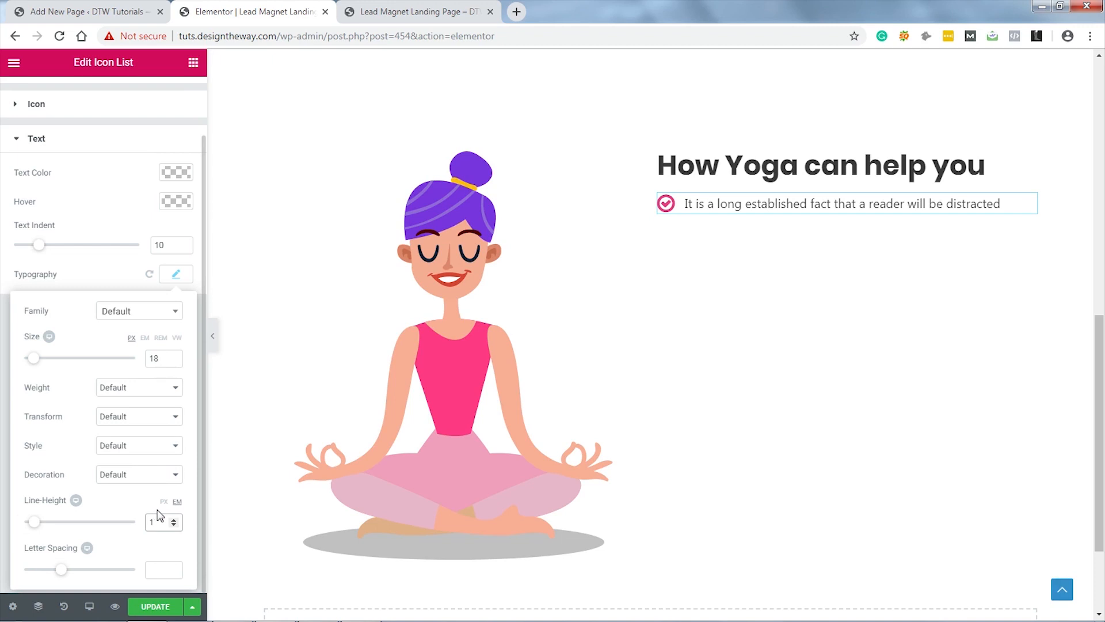
click(178, 278)
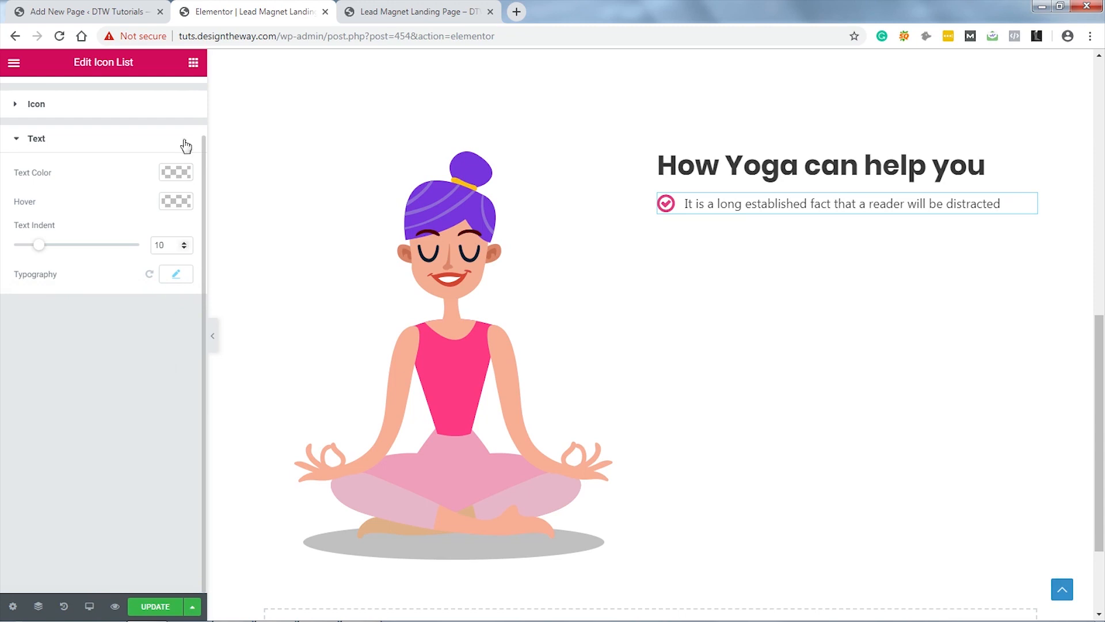
click(193, 63)
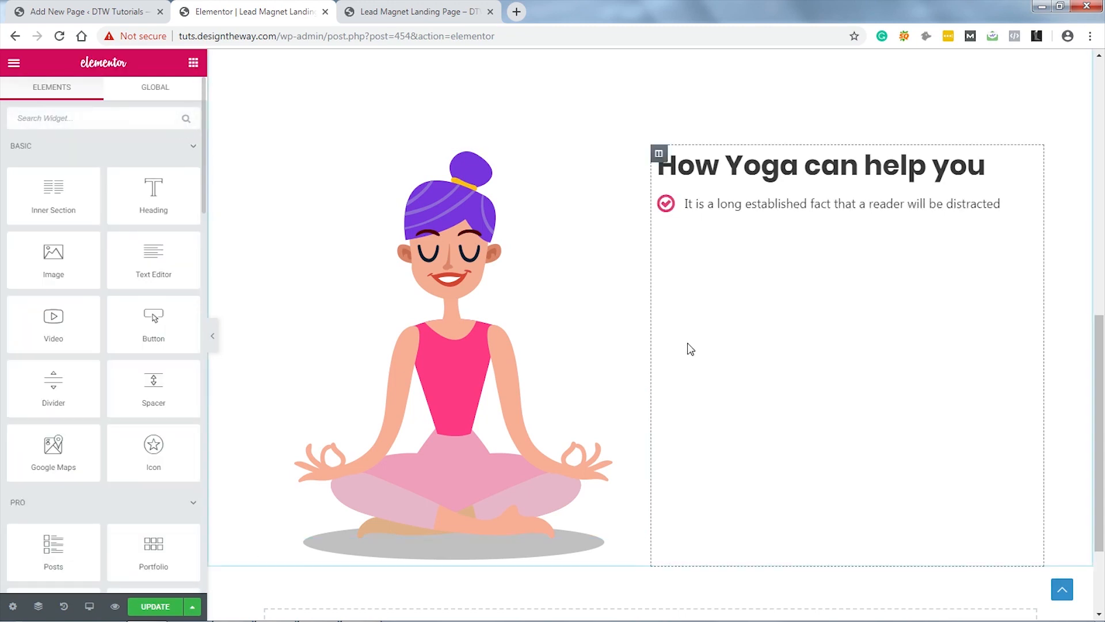
Step: Duplicate the checklist item four times to make five identical items
click(1028, 204)
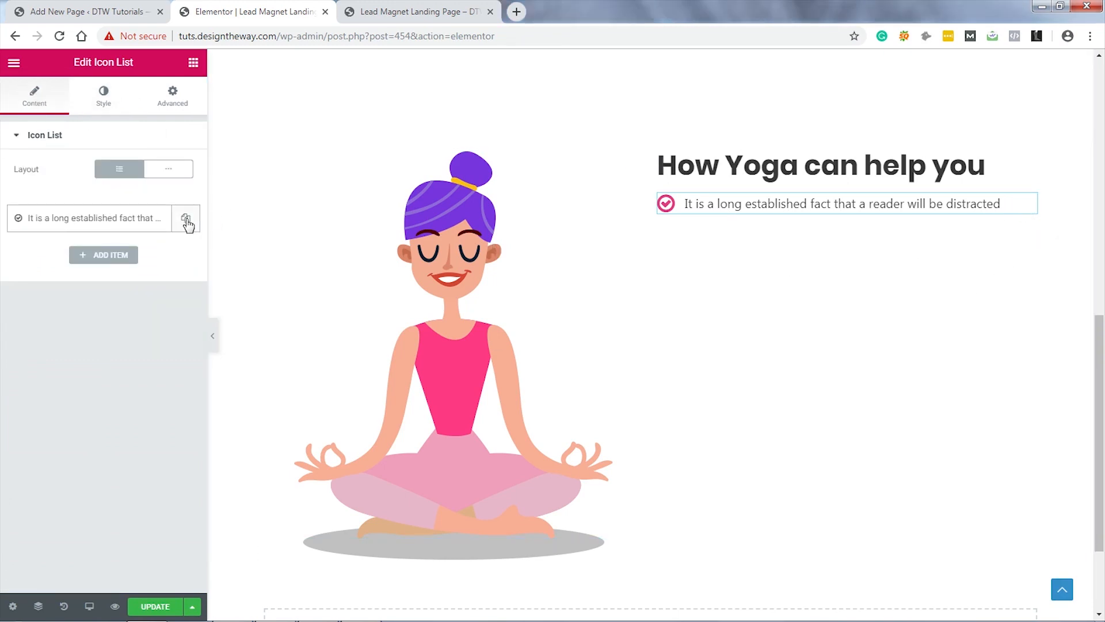
click(187, 223)
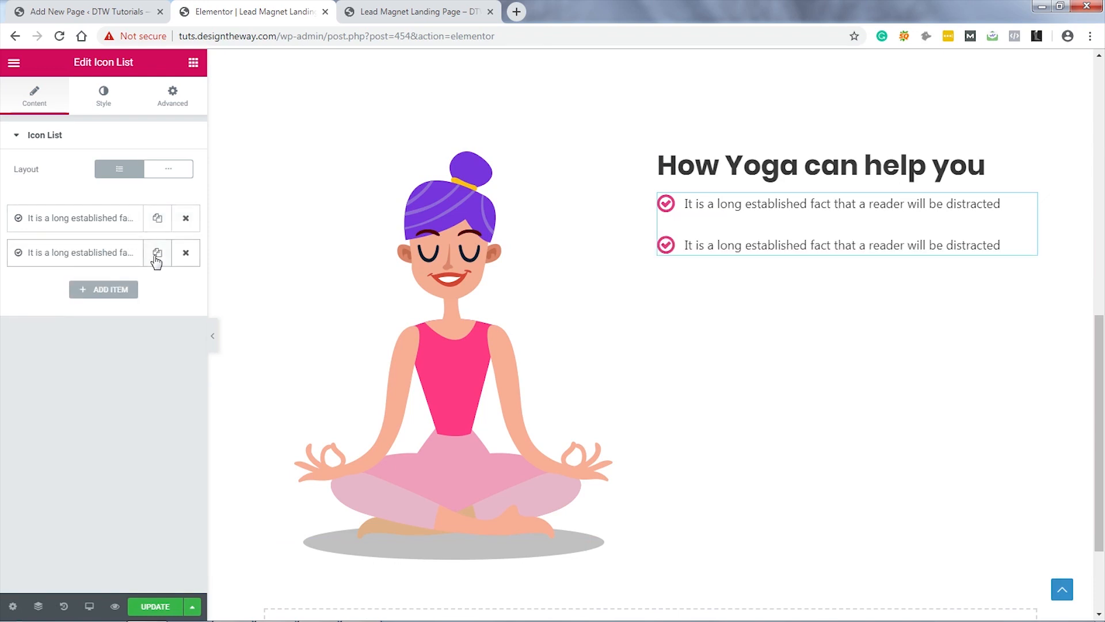
click(156, 259)
click(156, 258)
click(156, 258)
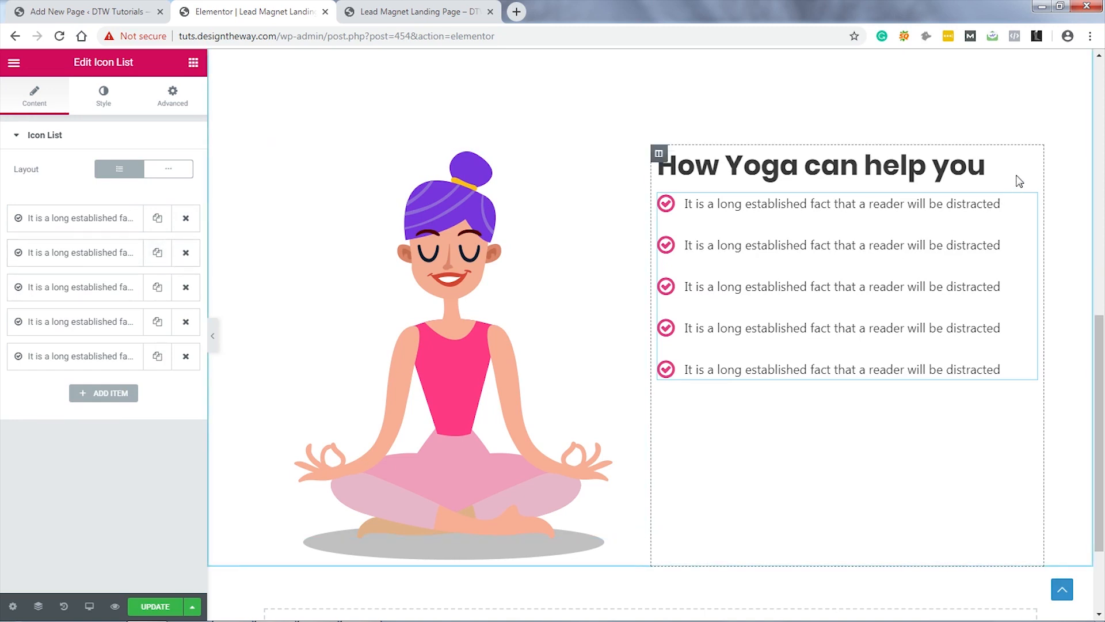
Step: Give the 'How Yoga can help you' heading an unlinked bottom margin of 30
click(1030, 164)
click(104, 95)
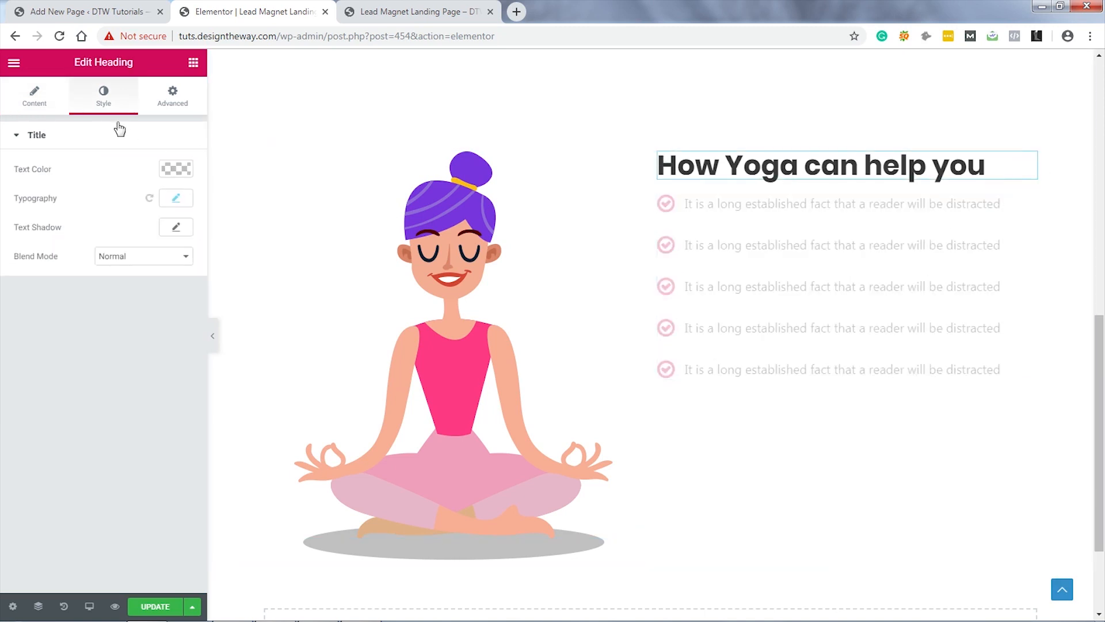
click(173, 101)
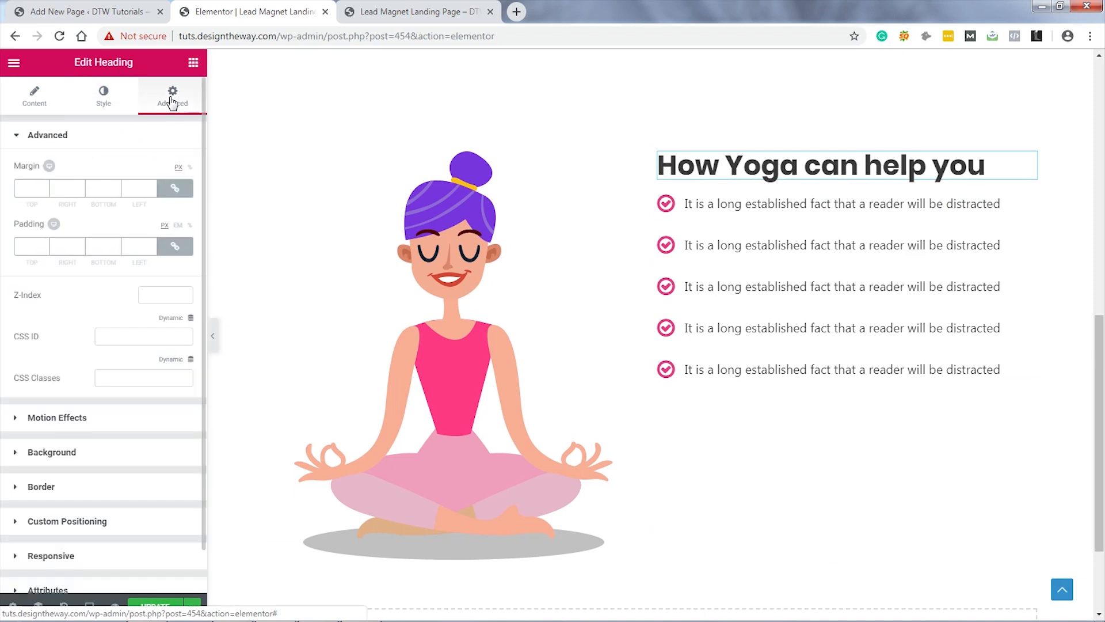
click(175, 188)
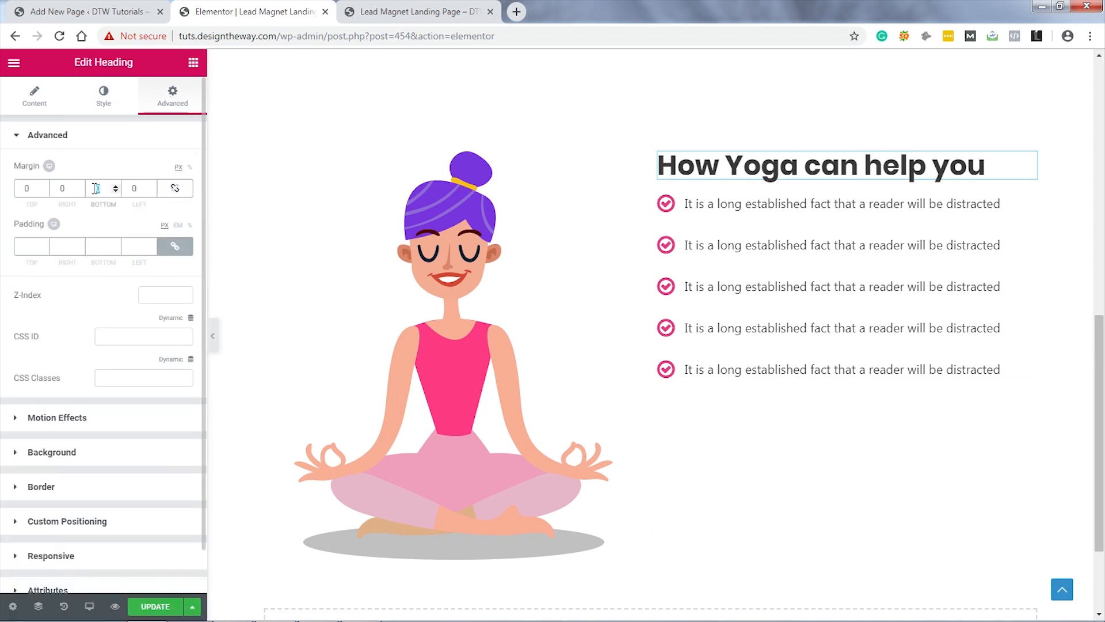
text(30)
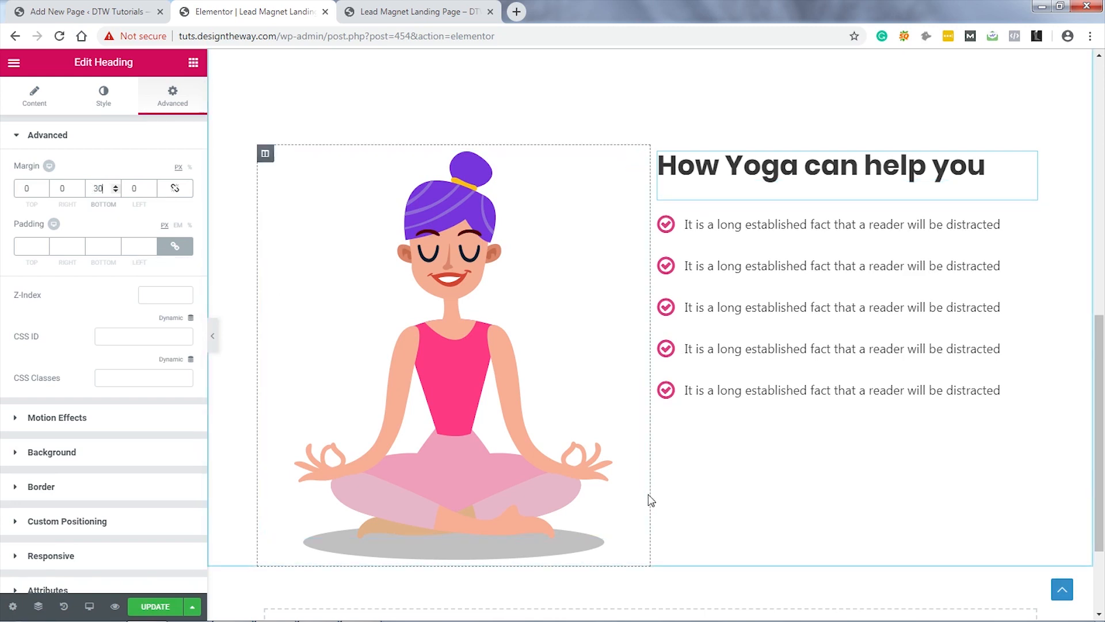
Step: Set the yoga section's Content Position to Middle and update the page
scroll(829, 450, up, 1)
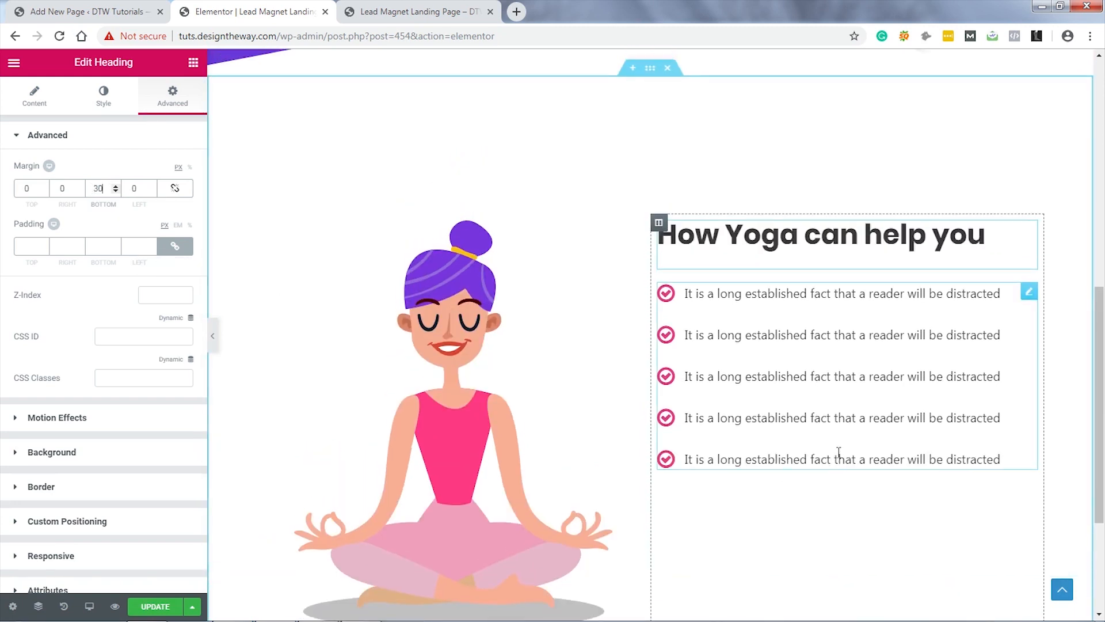
click(651, 69)
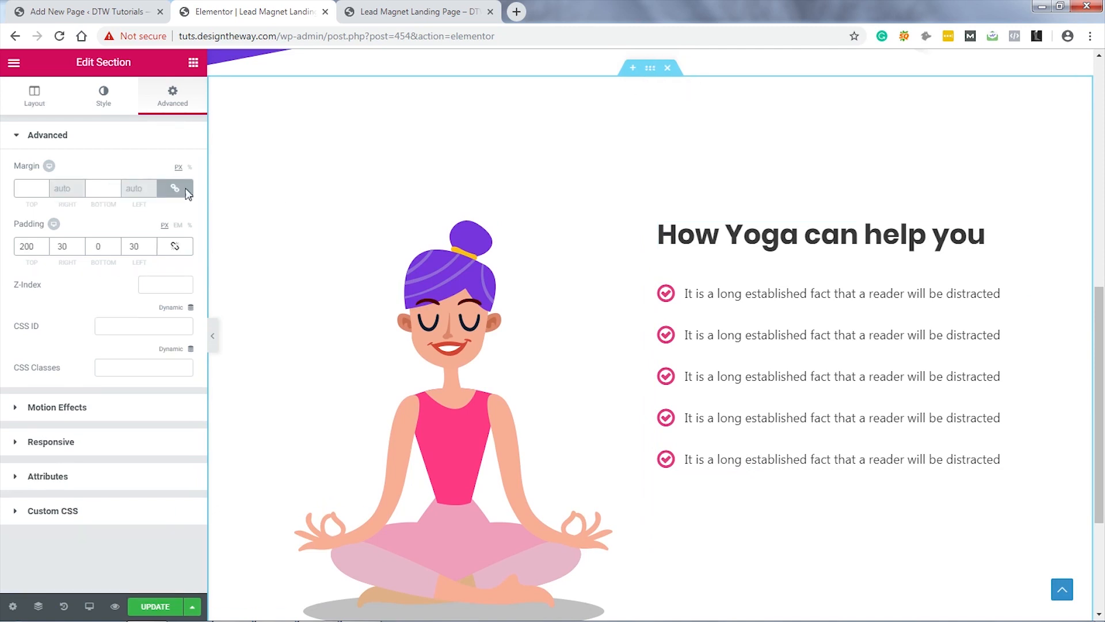
click(32, 99)
click(144, 337)
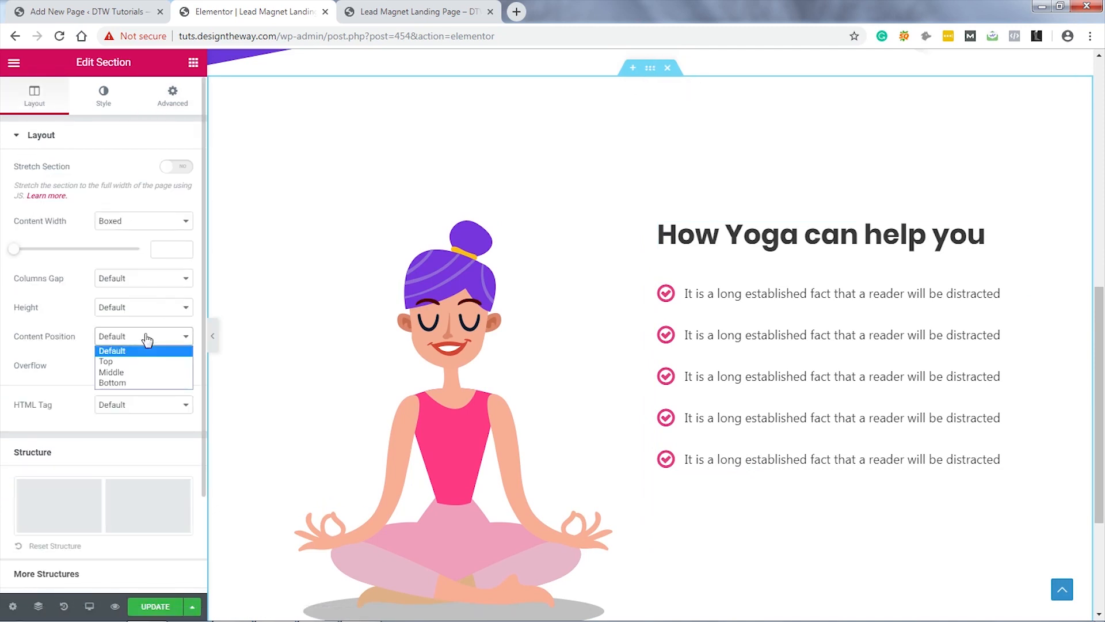
click(138, 374)
scroll(1000, 407, down, 3)
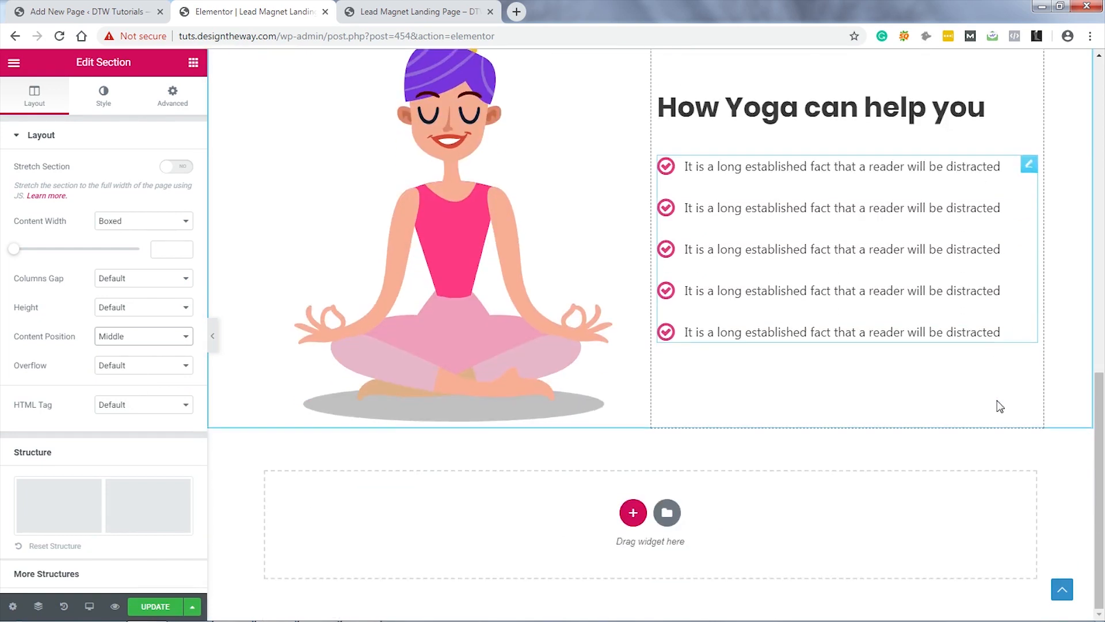
scroll(1037, 407, up, 5)
scroll(1042, 409, down, 1)
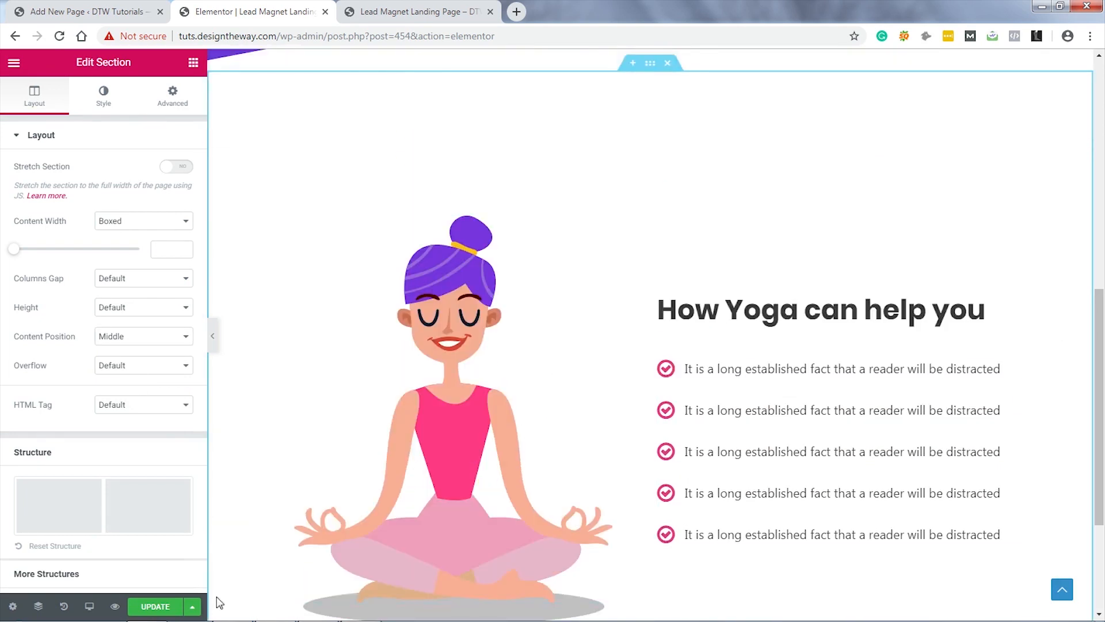
click(152, 611)
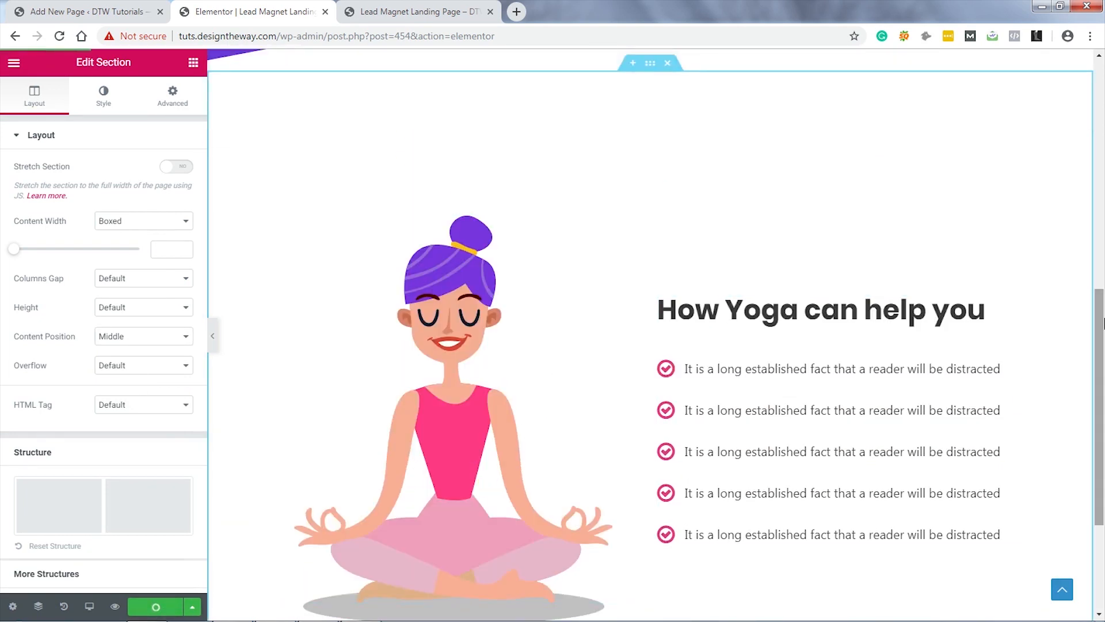
click(410, 13)
click(410, 12)
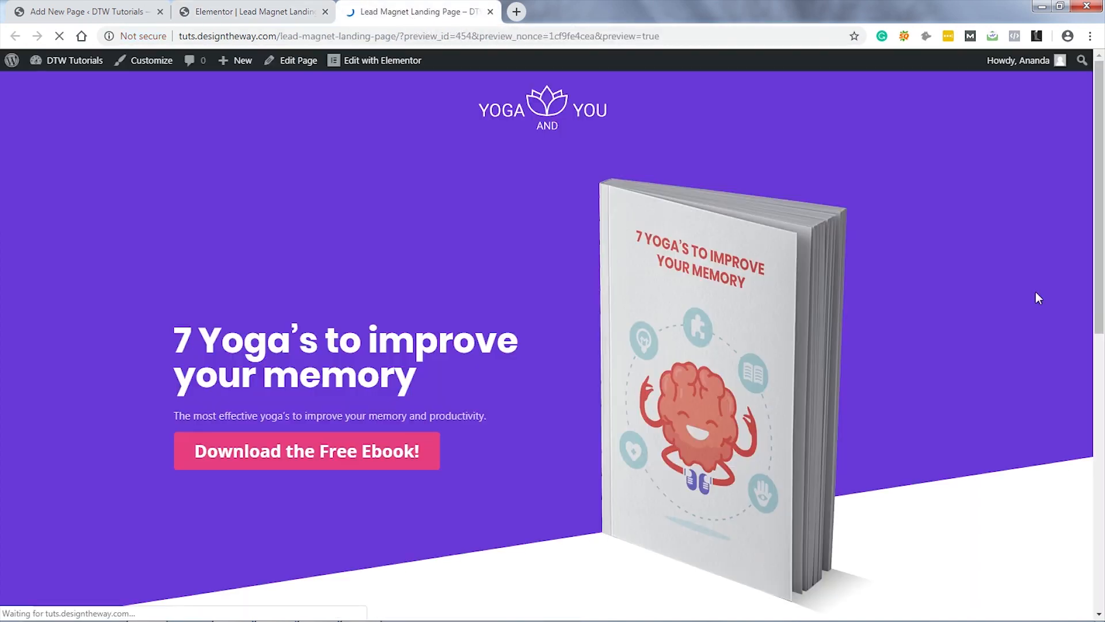
scroll(1035, 292, down, 10)
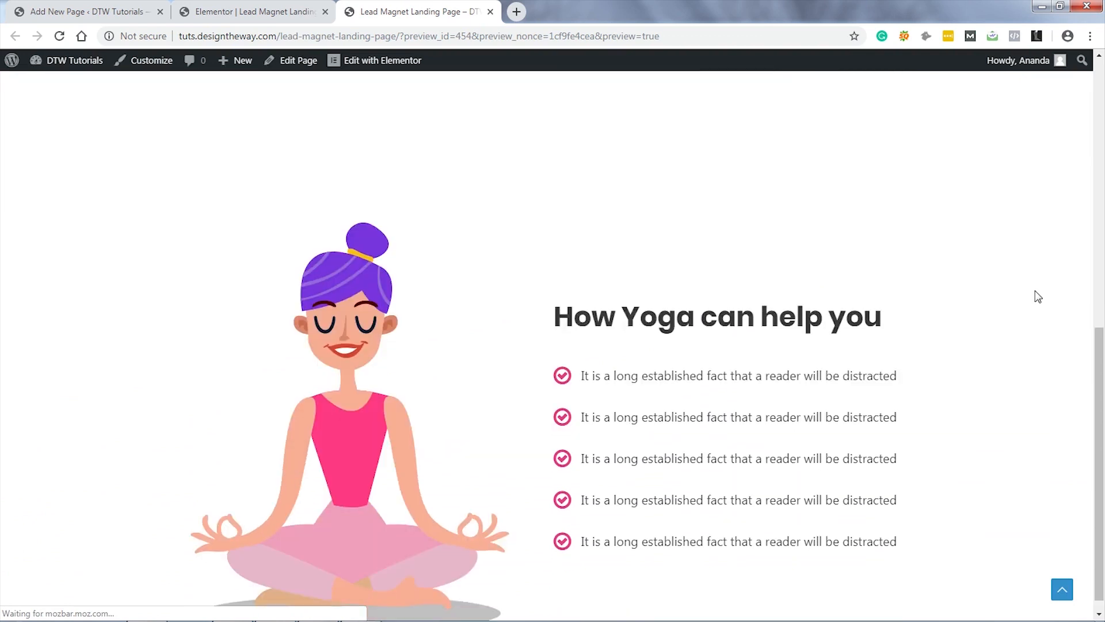
scroll(1036, 298, up, 11)
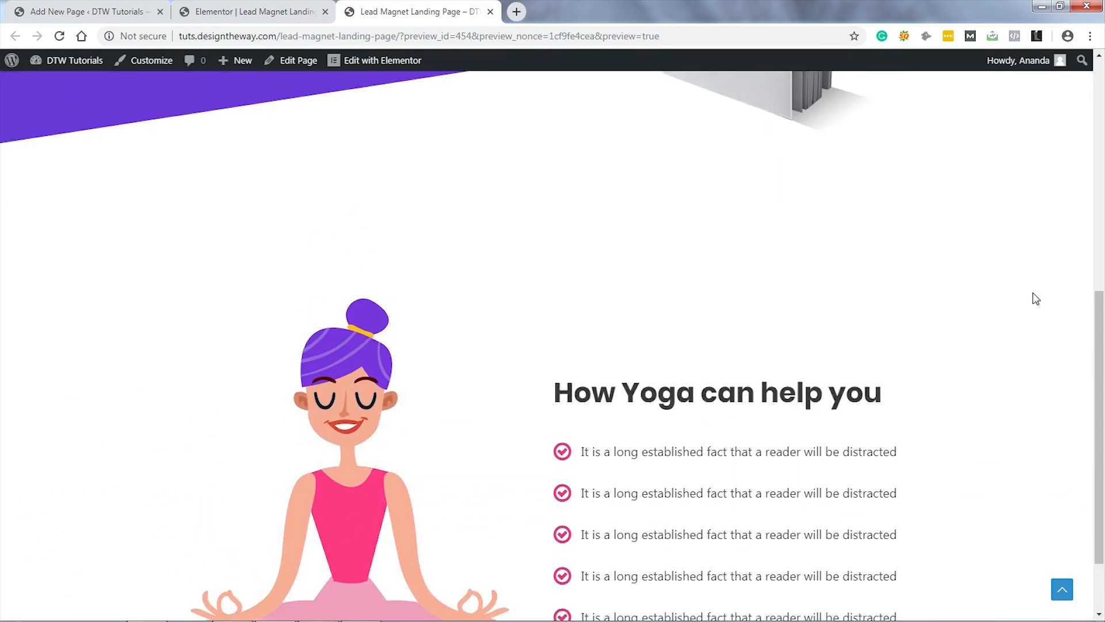
scroll(1036, 299, down, 10)
scroll(1036, 299, down, 2)
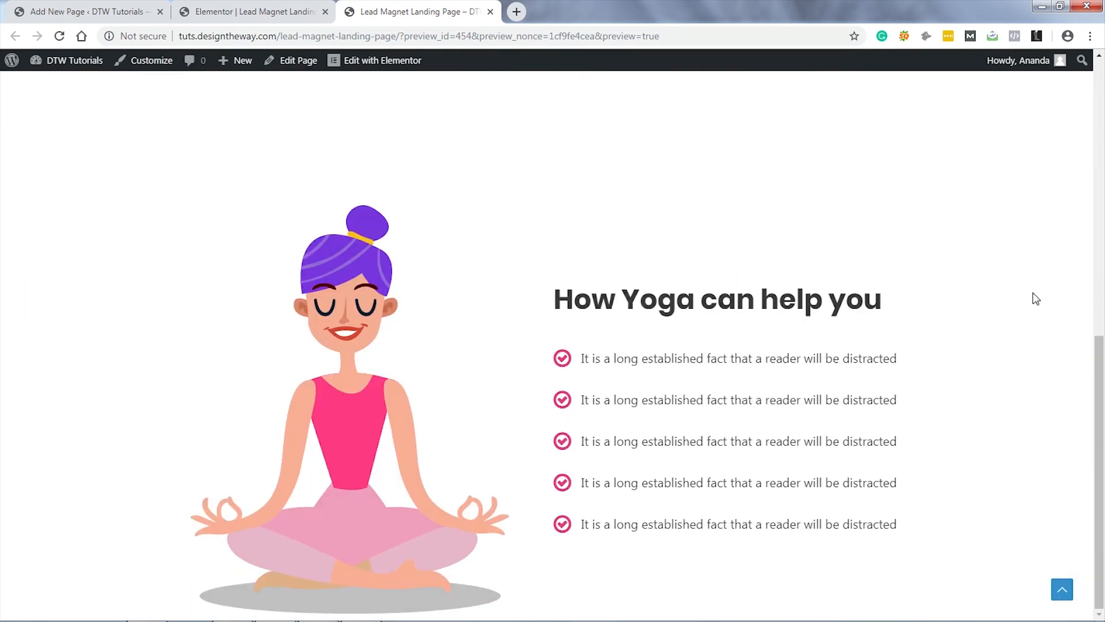
click(239, 11)
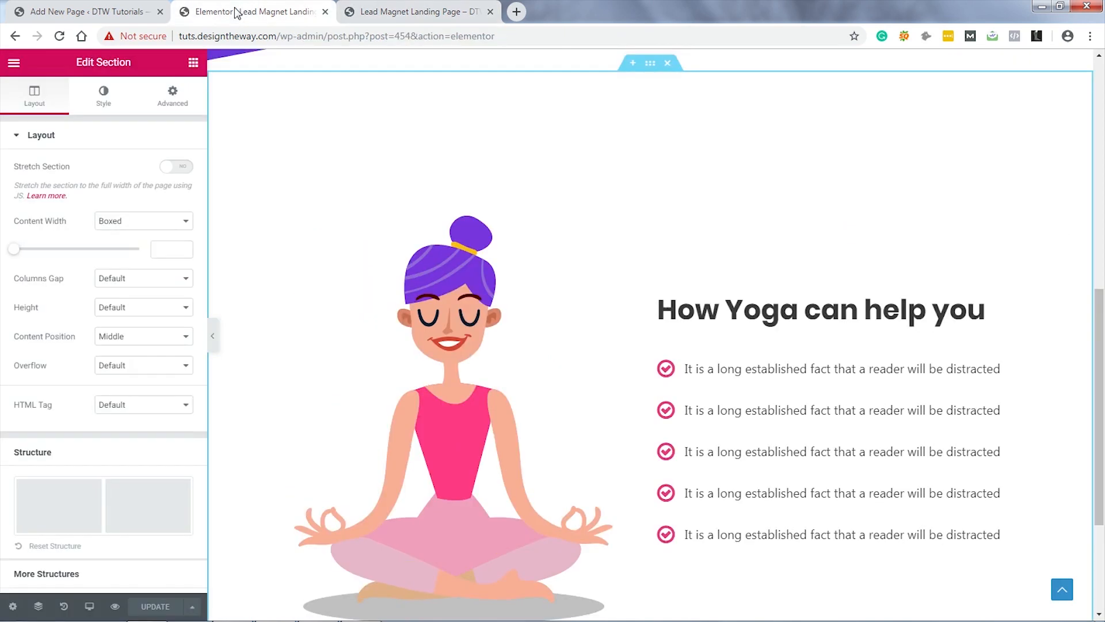
Step: Add a new single-column section below the yoga section
scroll(1037, 296, down, 4)
scroll(1045, 300, up, 4)
scroll(1049, 301, down, 4)
scroll(1046, 270, up, 1)
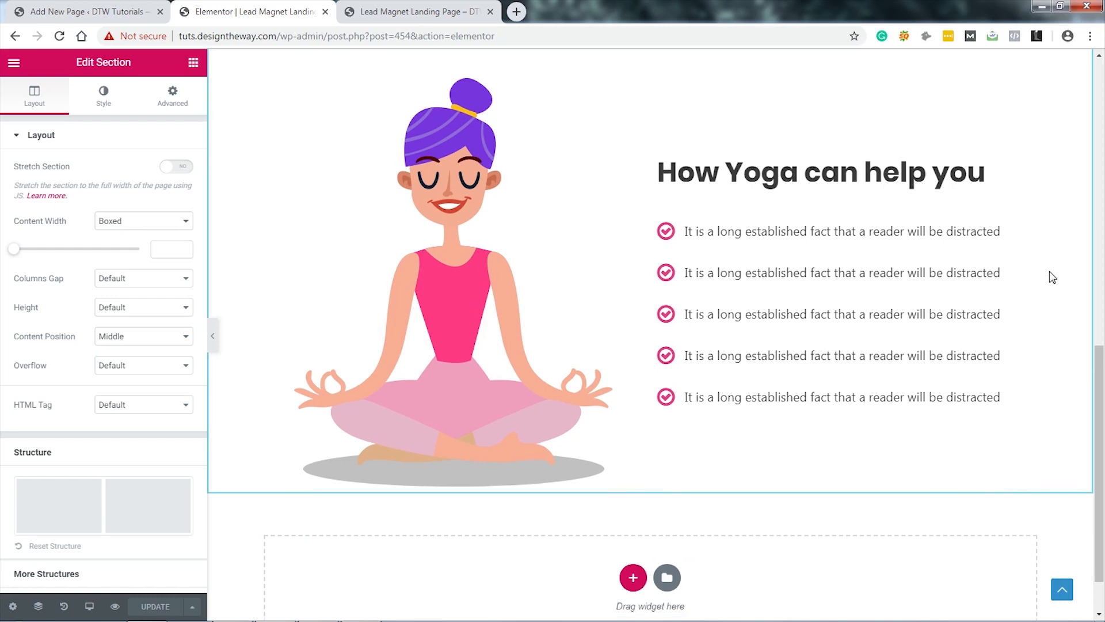
scroll(1049, 275, down, 1)
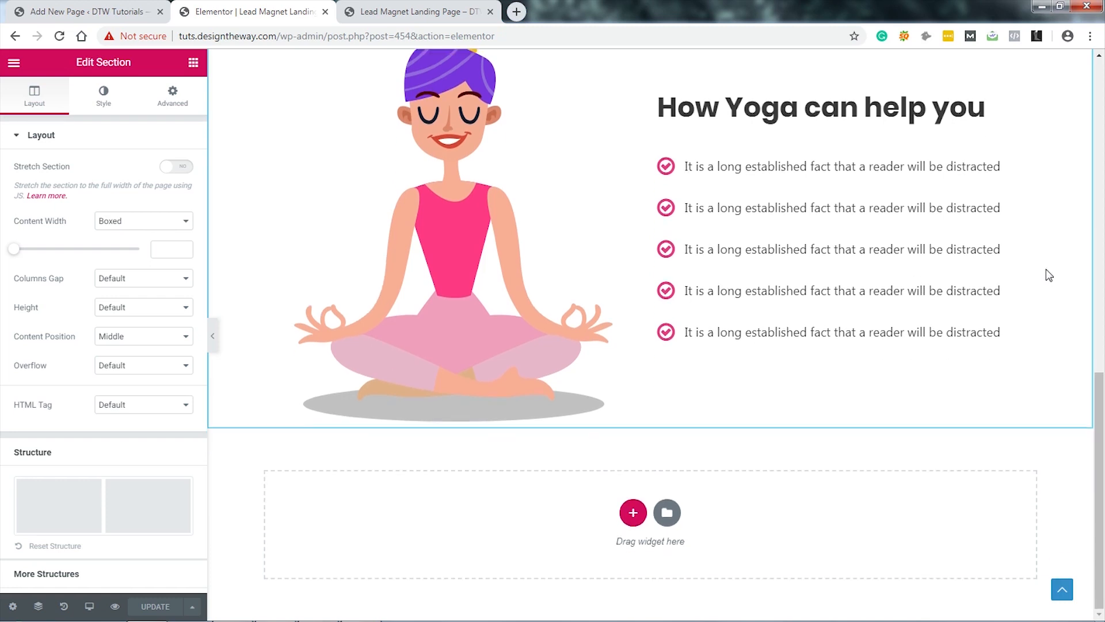
click(632, 513)
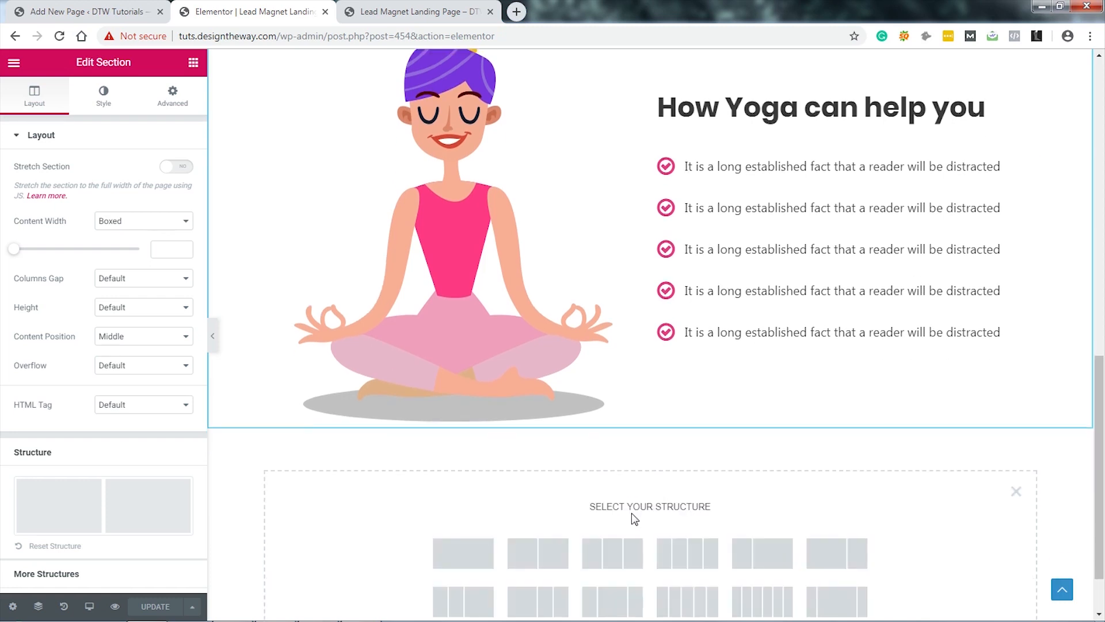
click(452, 555)
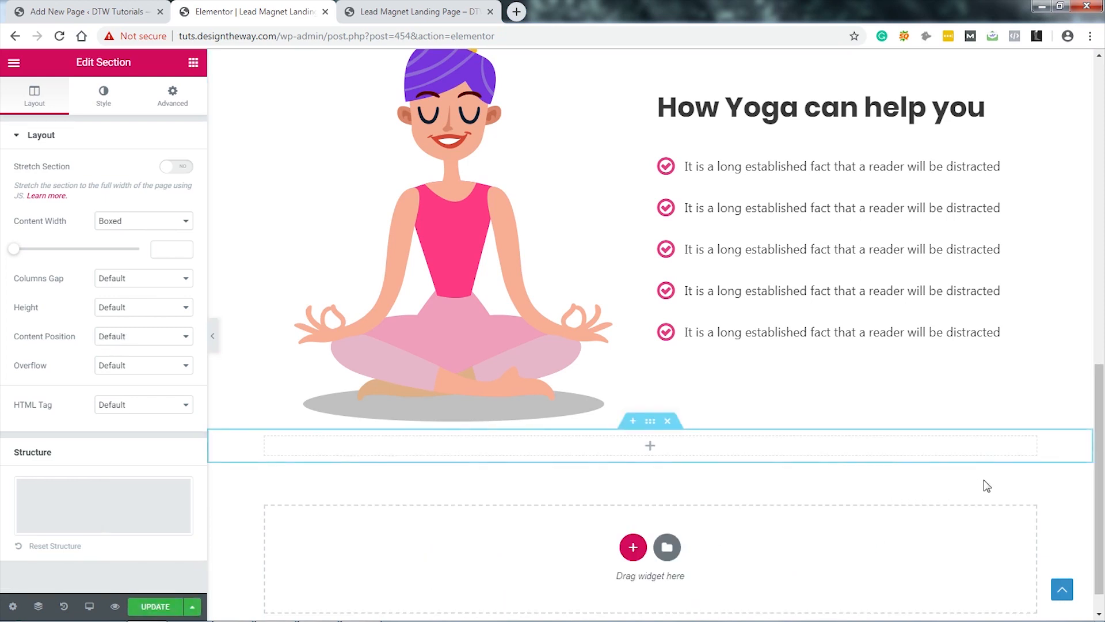
scroll(984, 486, down, 1)
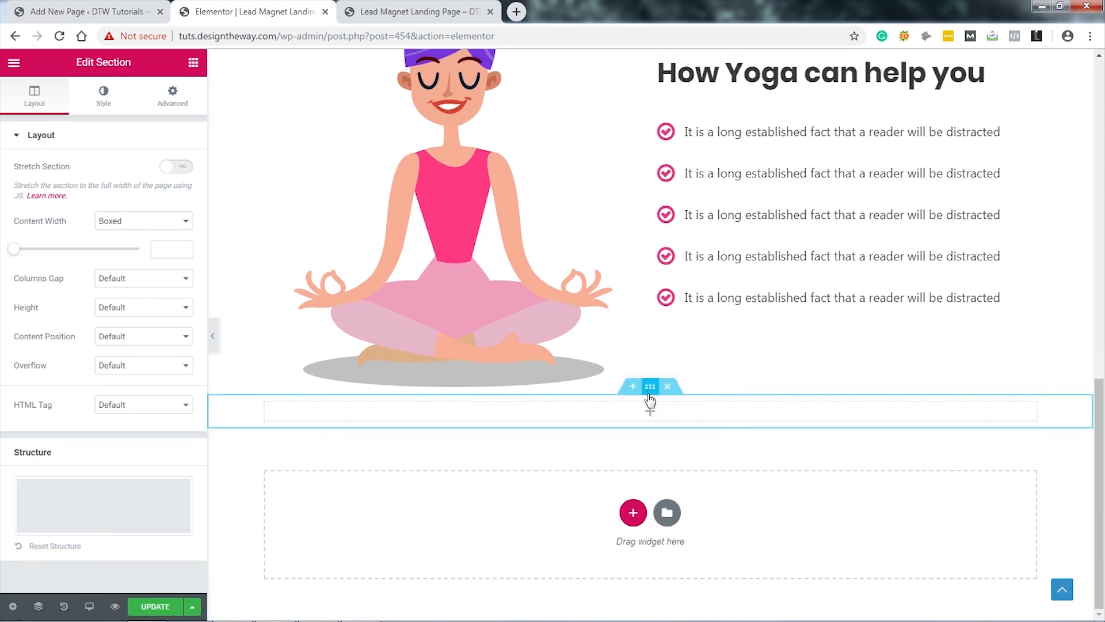
Step: Unlink the section padding and set 300 top, 30 right, 200 bottom, 30 left
click(171, 95)
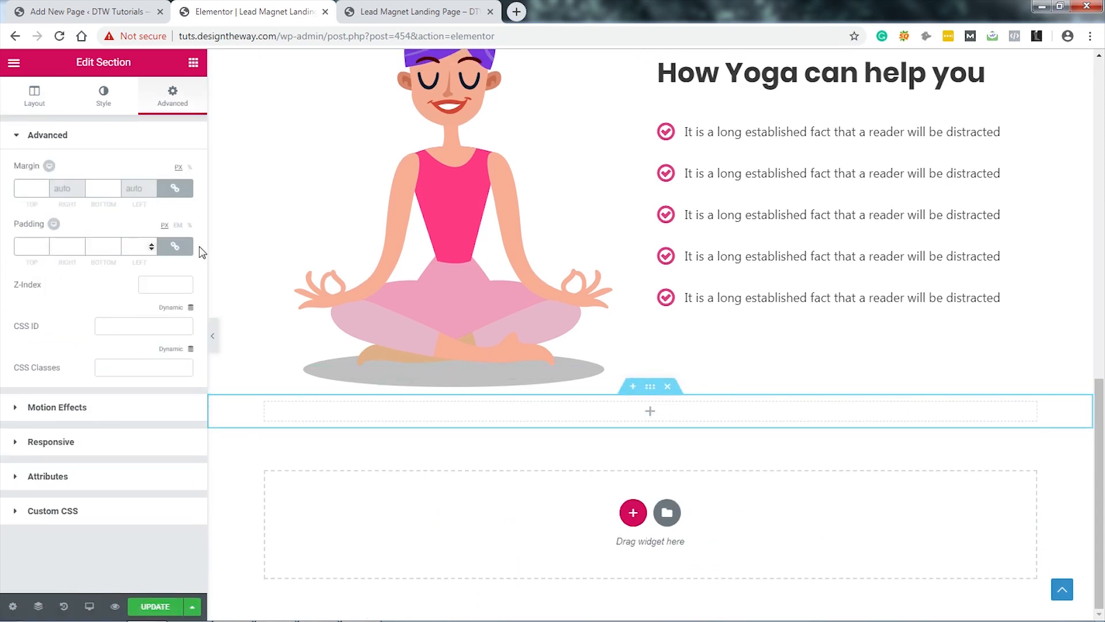
click(175, 247)
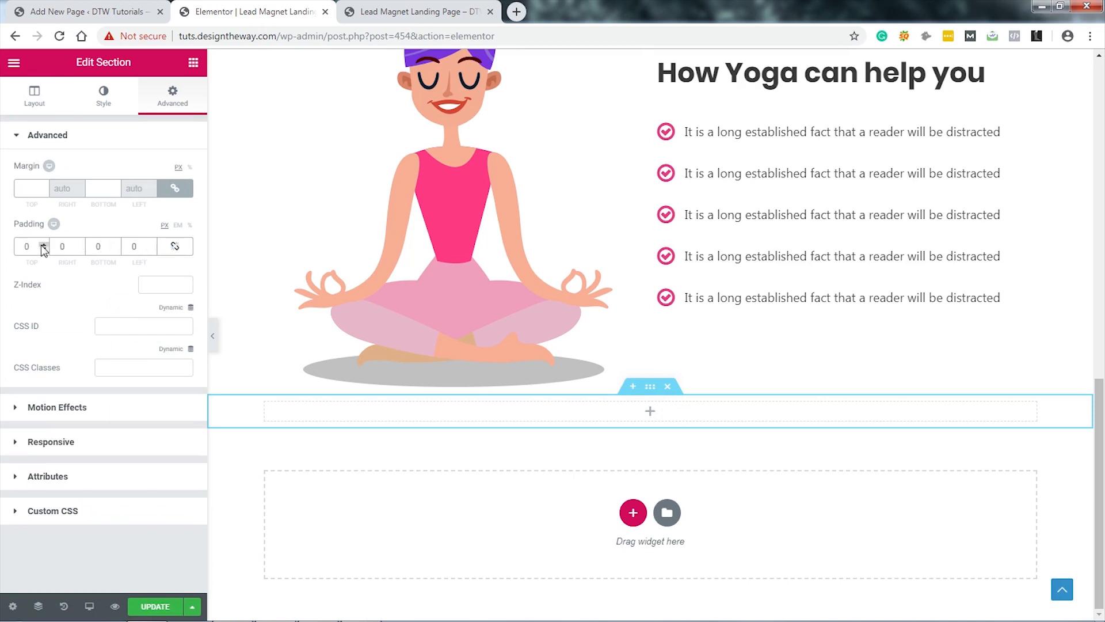
text(100)
double_click(66, 245)
text(30)
double_click(105, 245)
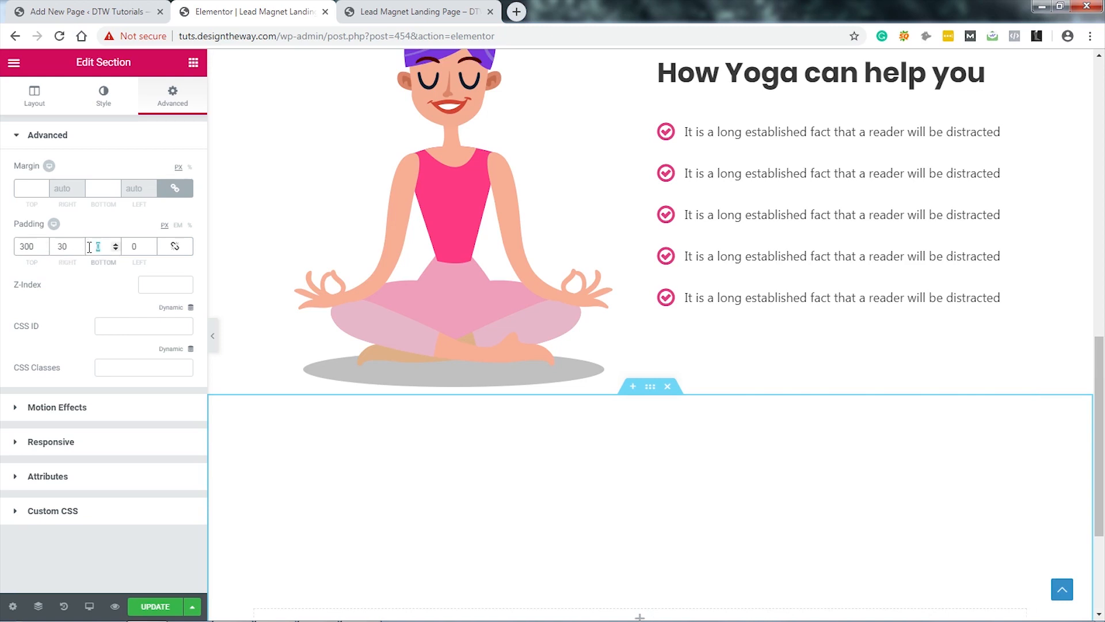
text(200)
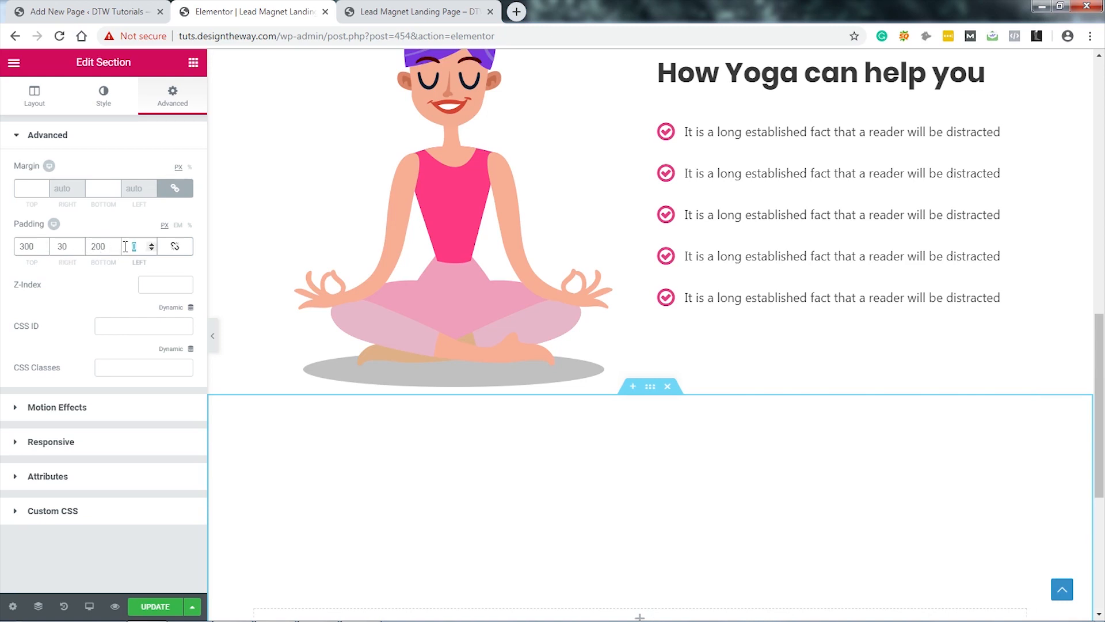
text(30)
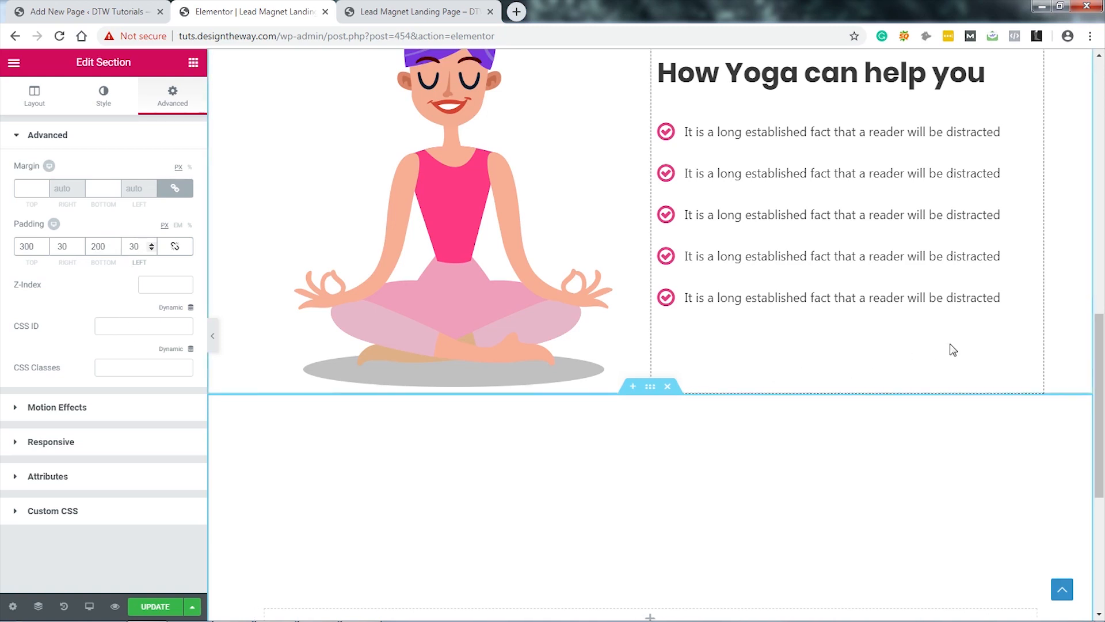
scroll(978, 349, down, 2)
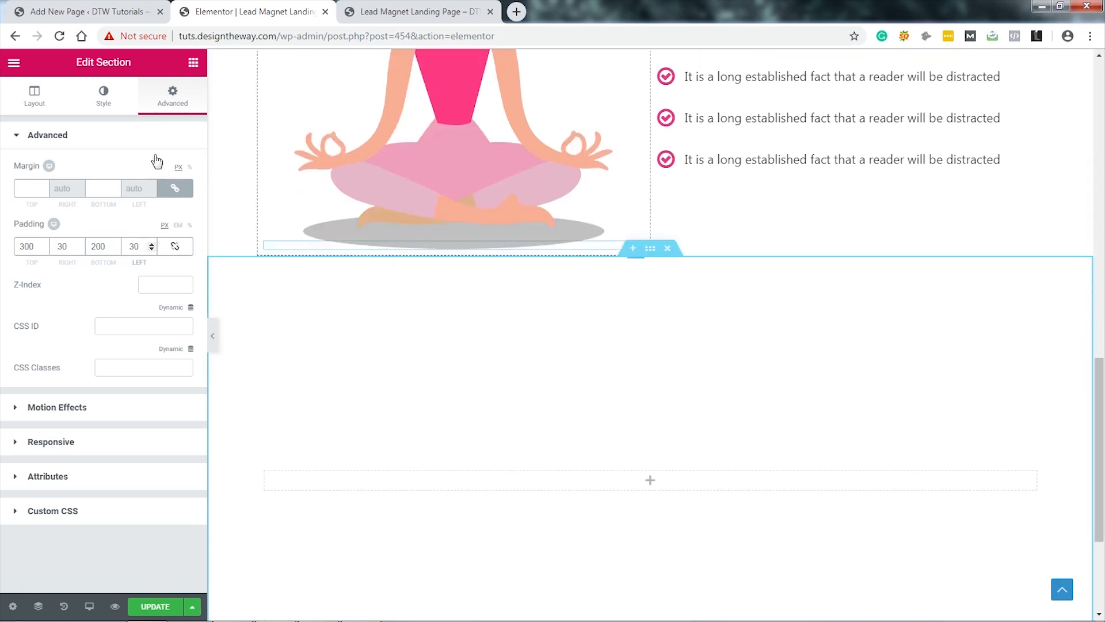
Step: Place a Testimonial Carousel in the empty section and delete its second and third slides
click(192, 66)
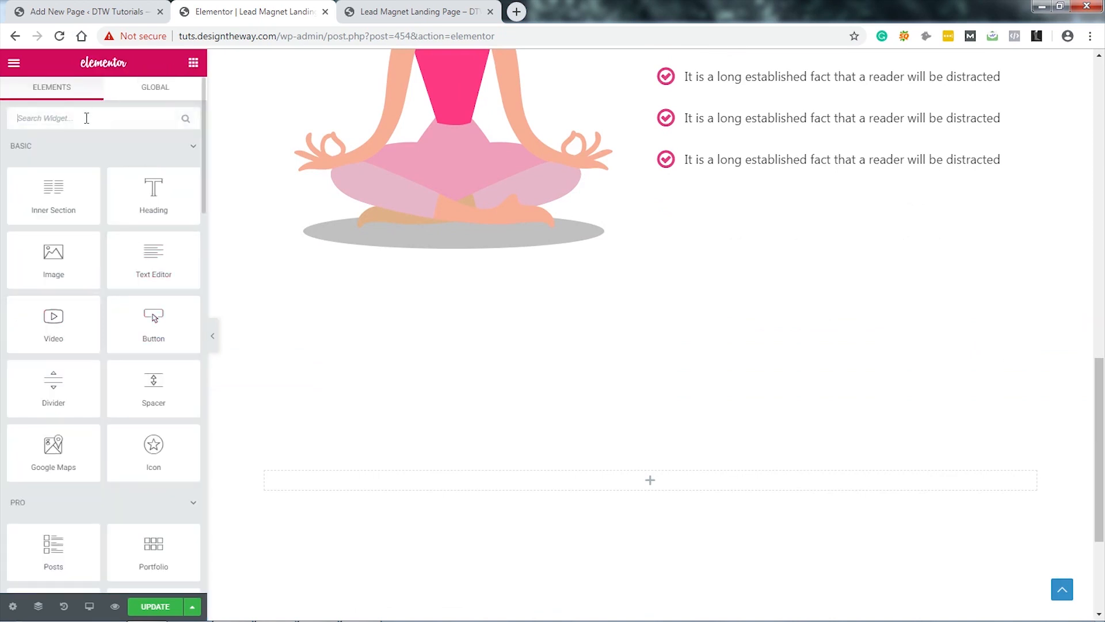
text(tes)
drag(149, 165, 648, 474)
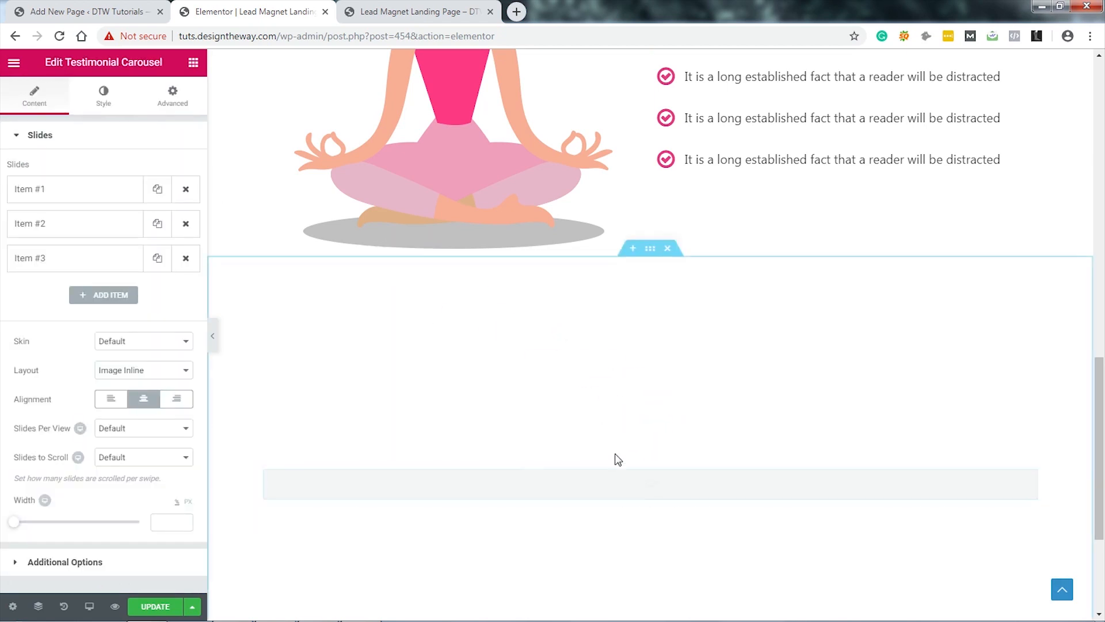
click(186, 259)
click(186, 224)
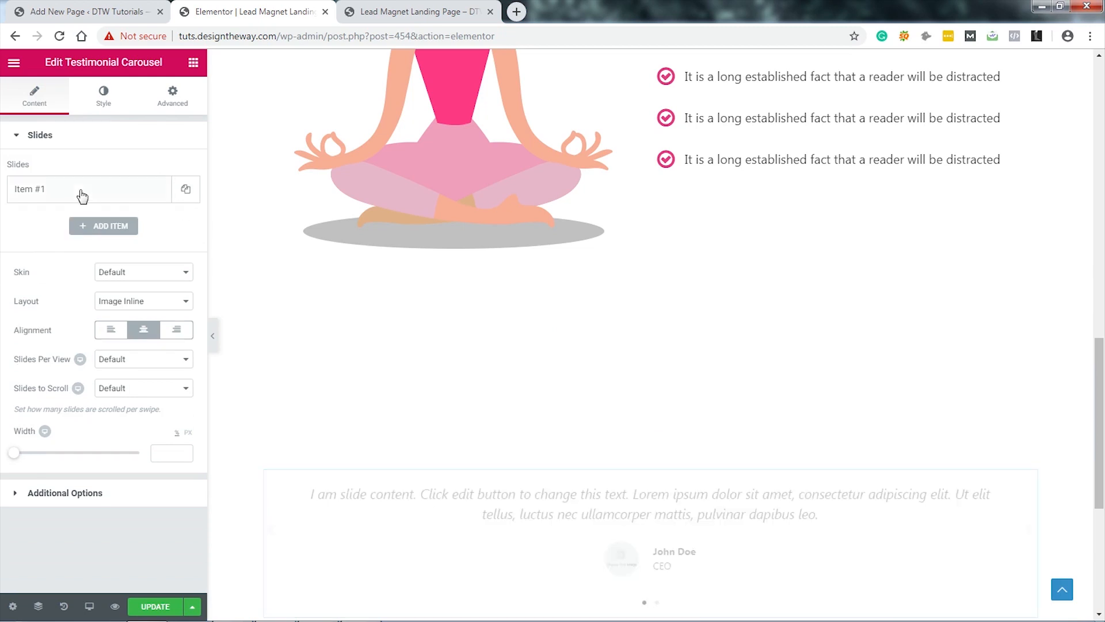
Step: Replace the first slide's quote with the long-established-fact sentence and add the photo of the man in glasses
click(82, 195)
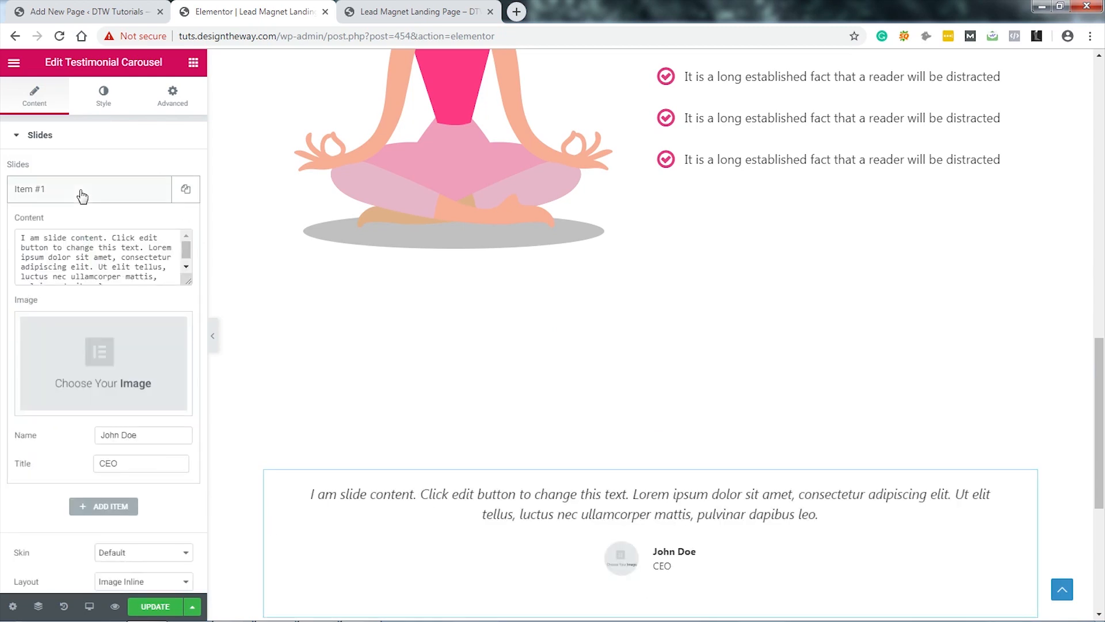
click(160, 274)
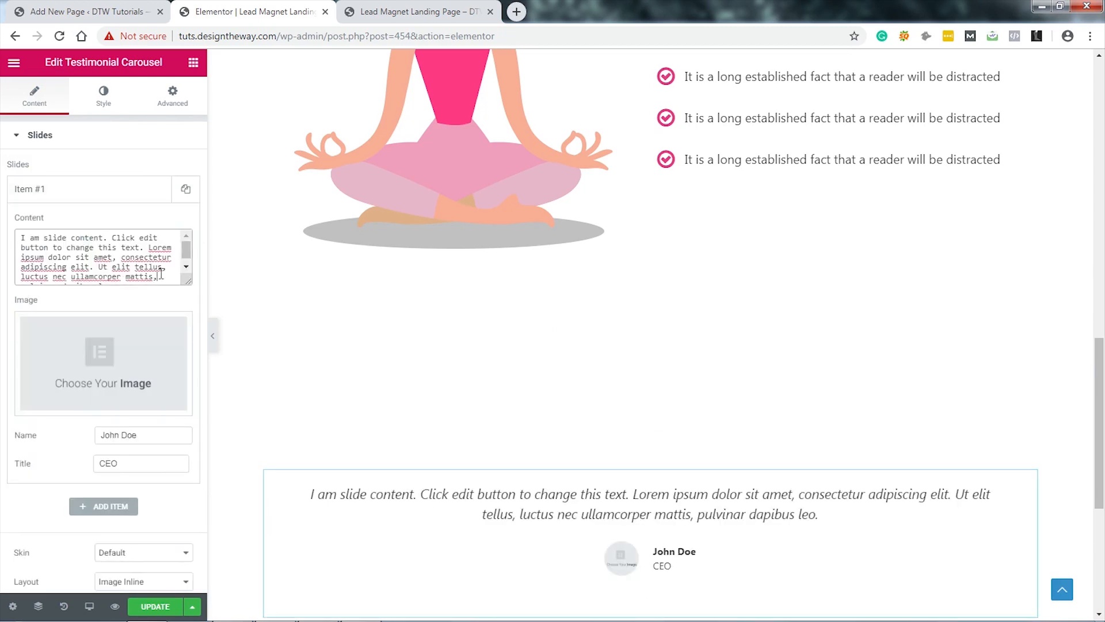
key(ctrl+a)
text(It is a long established fact that a reader will be distracted by the readable content of a page when looking at its layout.)
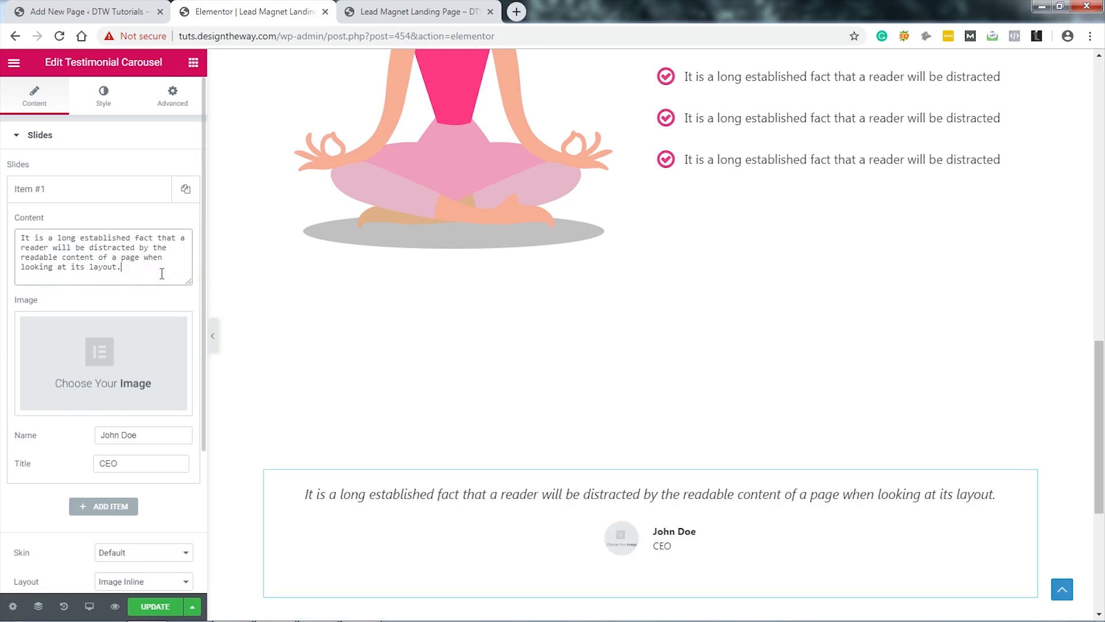
click(141, 353)
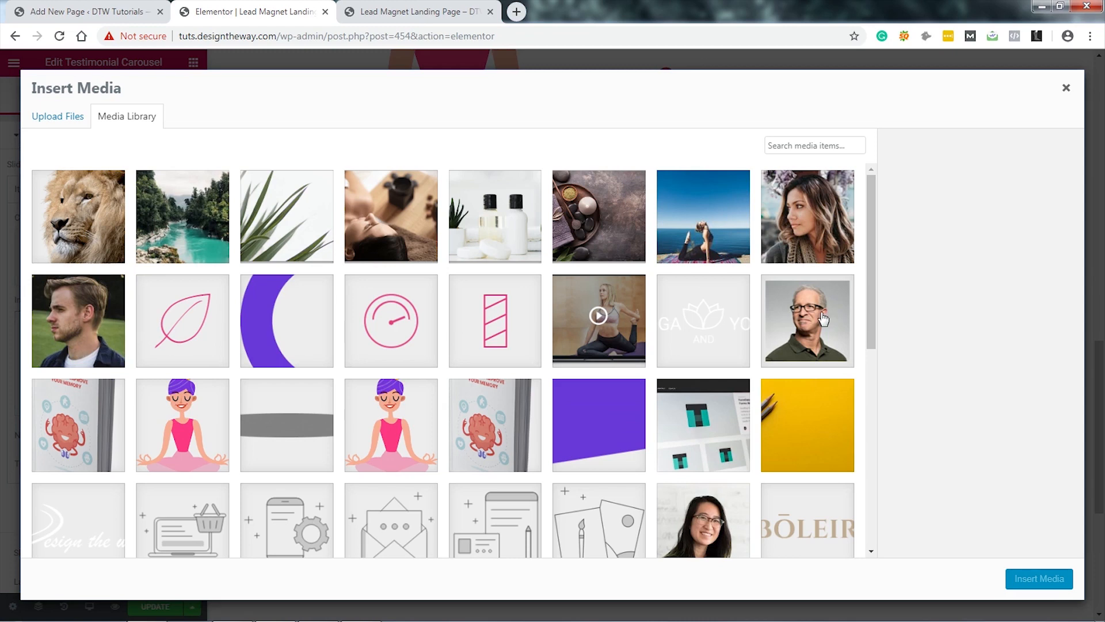
click(823, 318)
click(1014, 578)
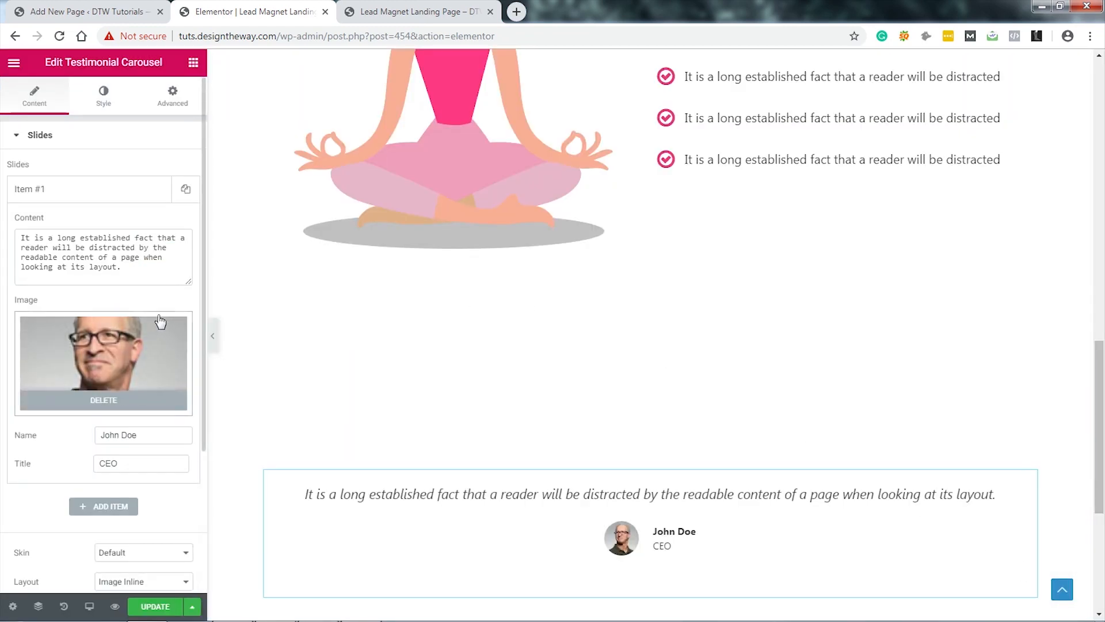
Step: Make the testimonial quote text black in Open Sans at 25 px
click(103, 94)
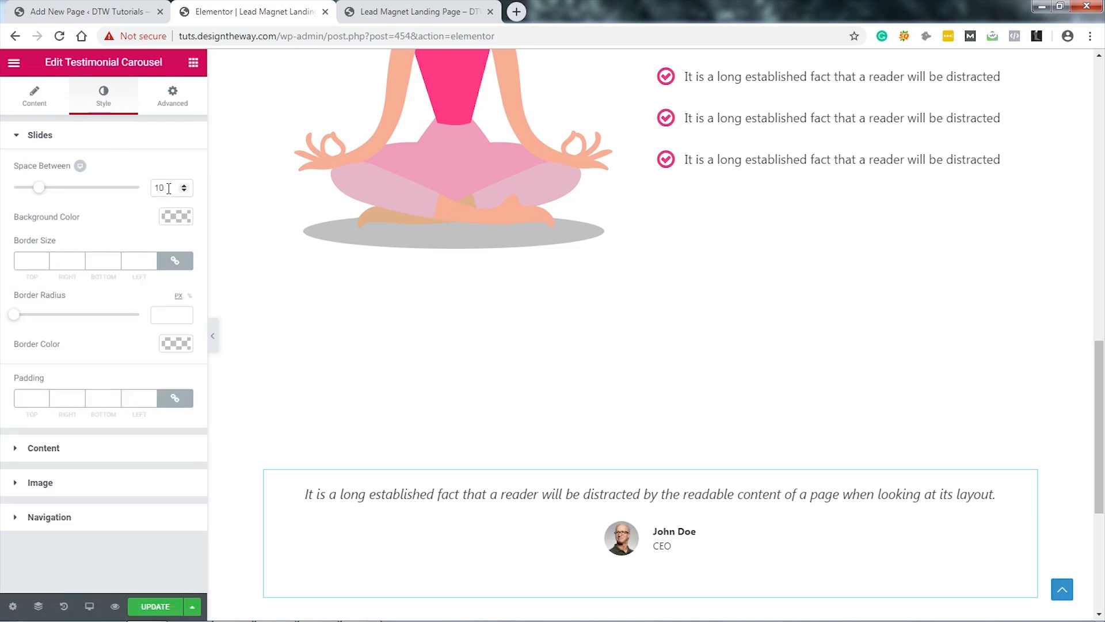
click(107, 455)
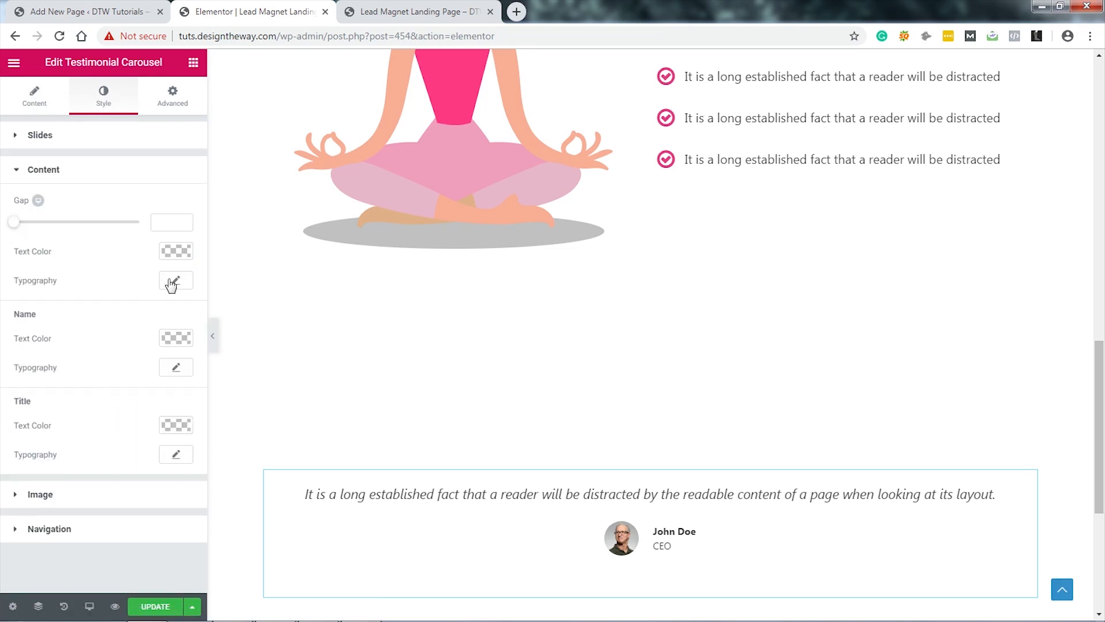
click(179, 251)
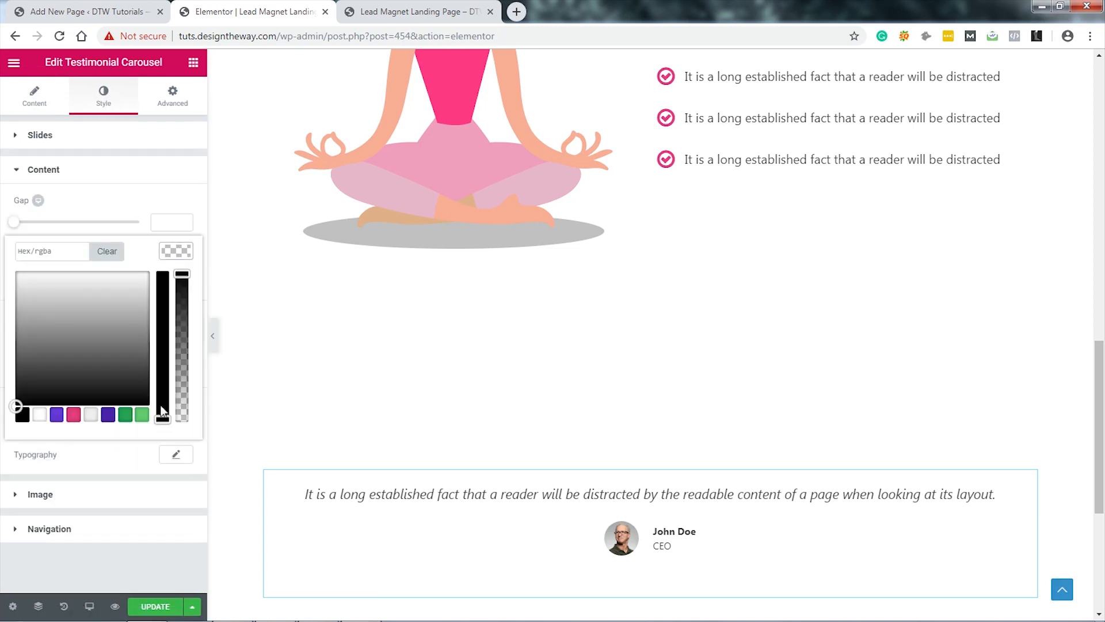
click(23, 415)
click(176, 454)
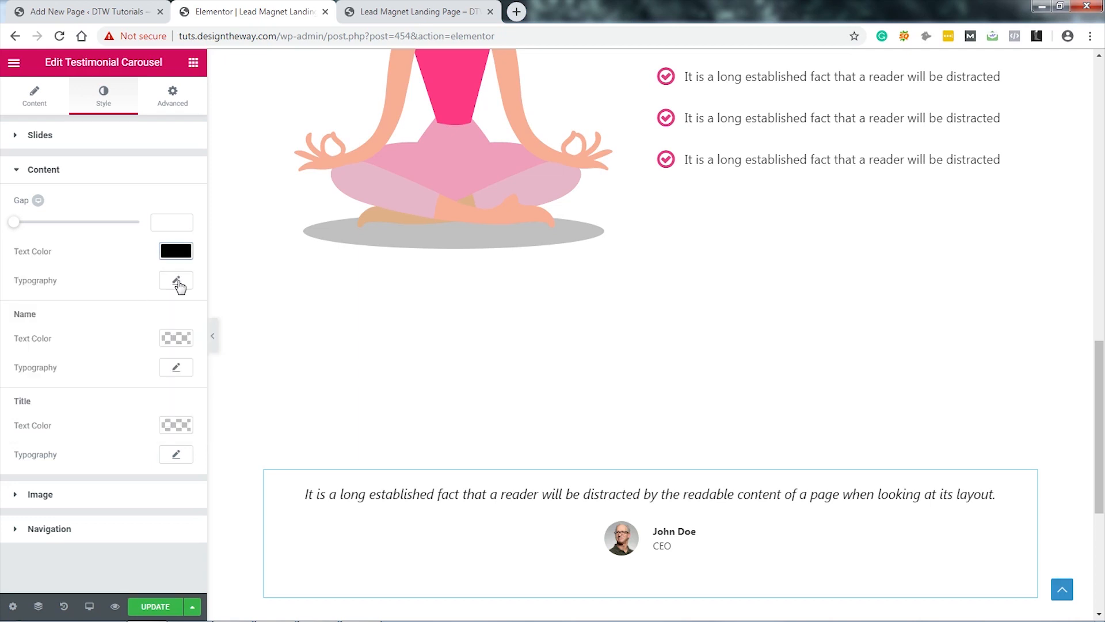
click(176, 280)
click(115, 320)
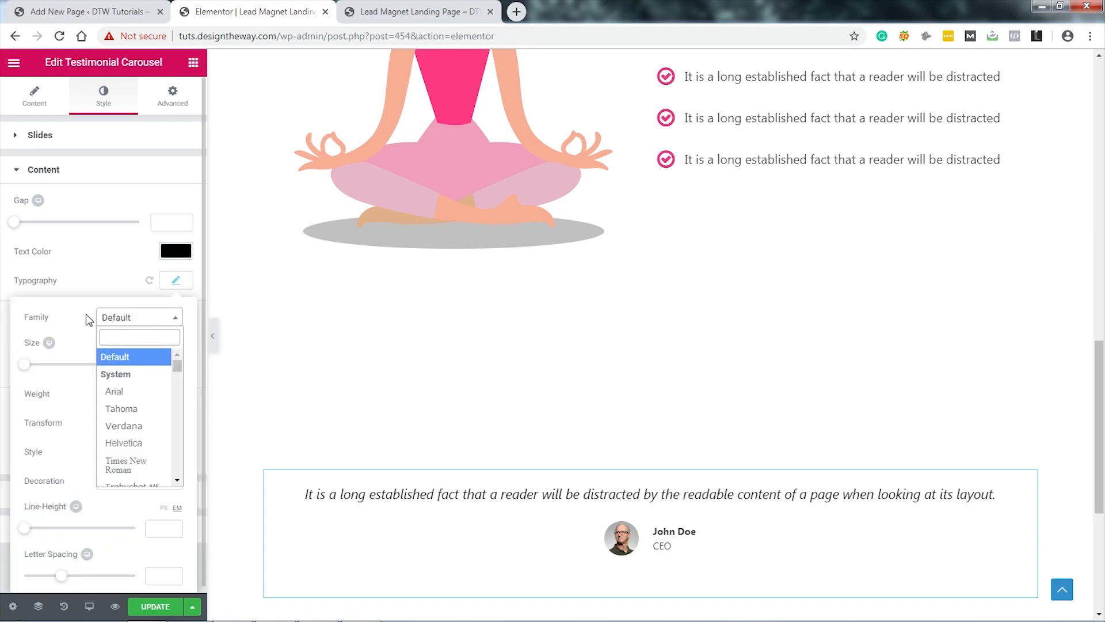
text(open)
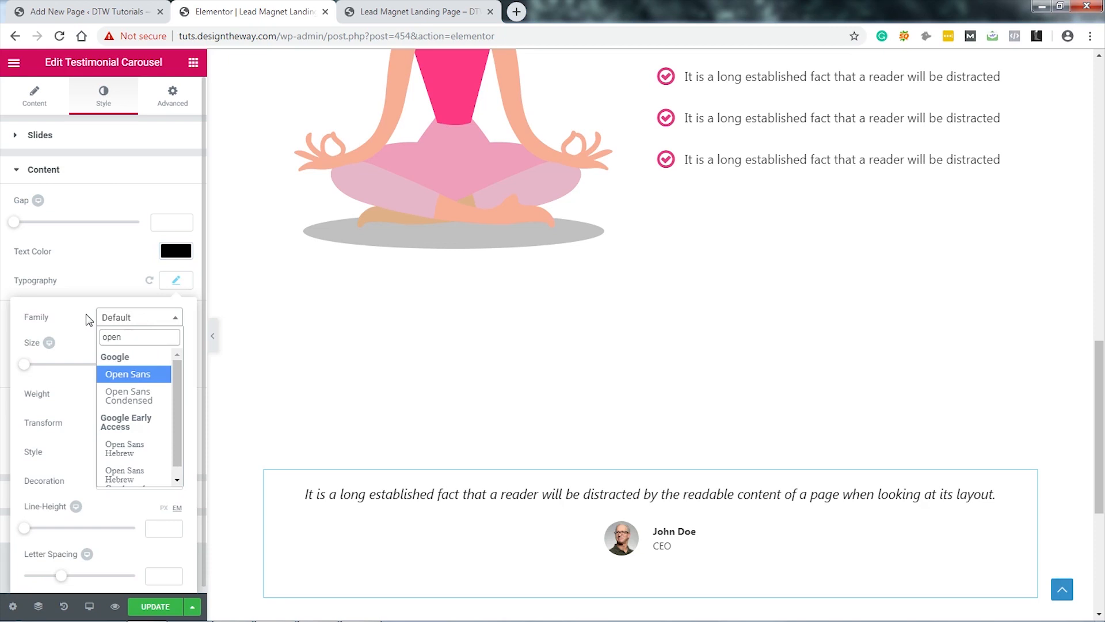
click(138, 377)
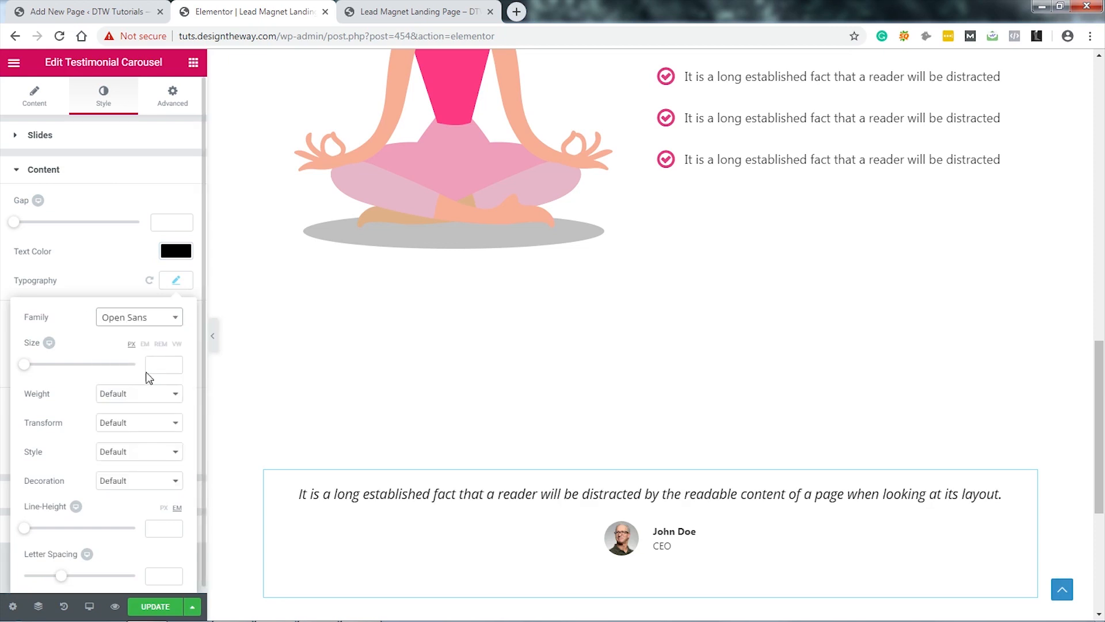
click(156, 369)
text(25)
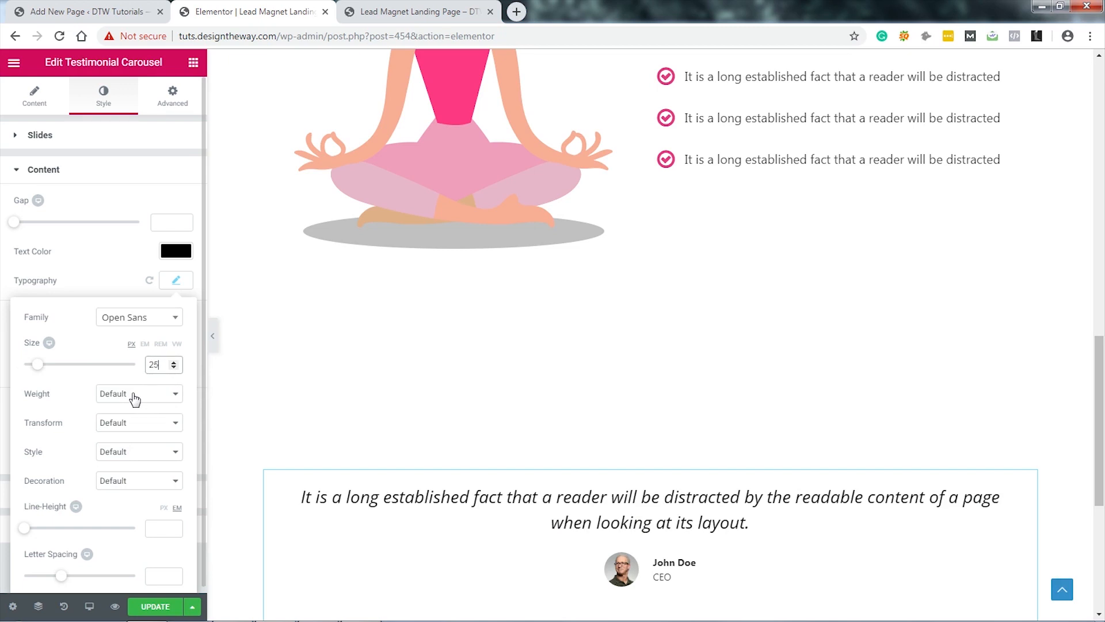
click(175, 282)
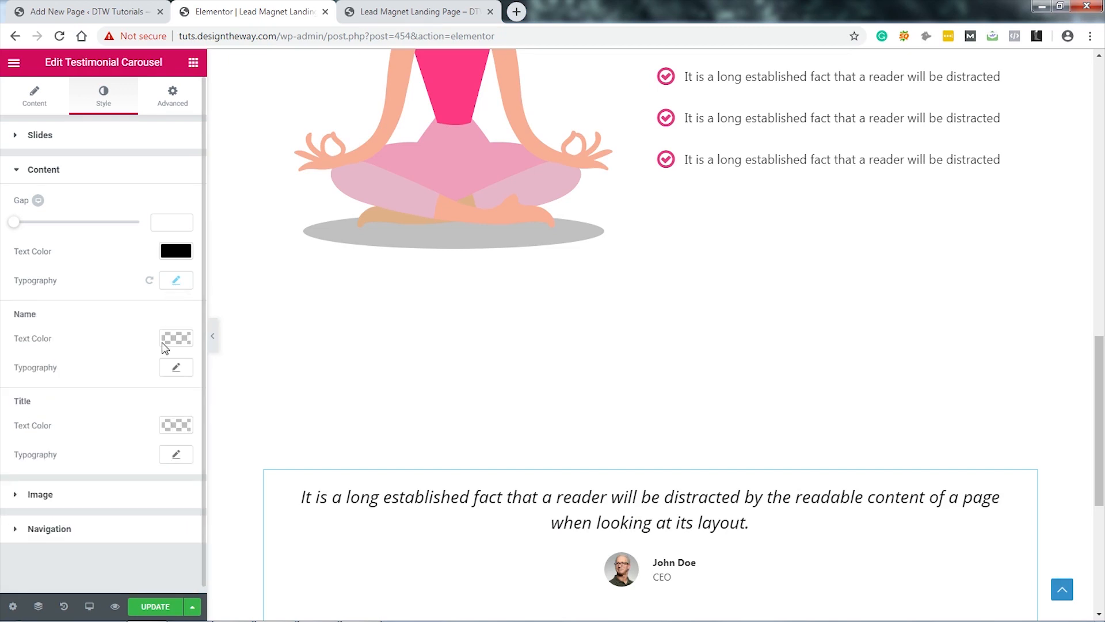
Step: Set the testimonial name typography to Open Sans at 20 px
click(173, 367)
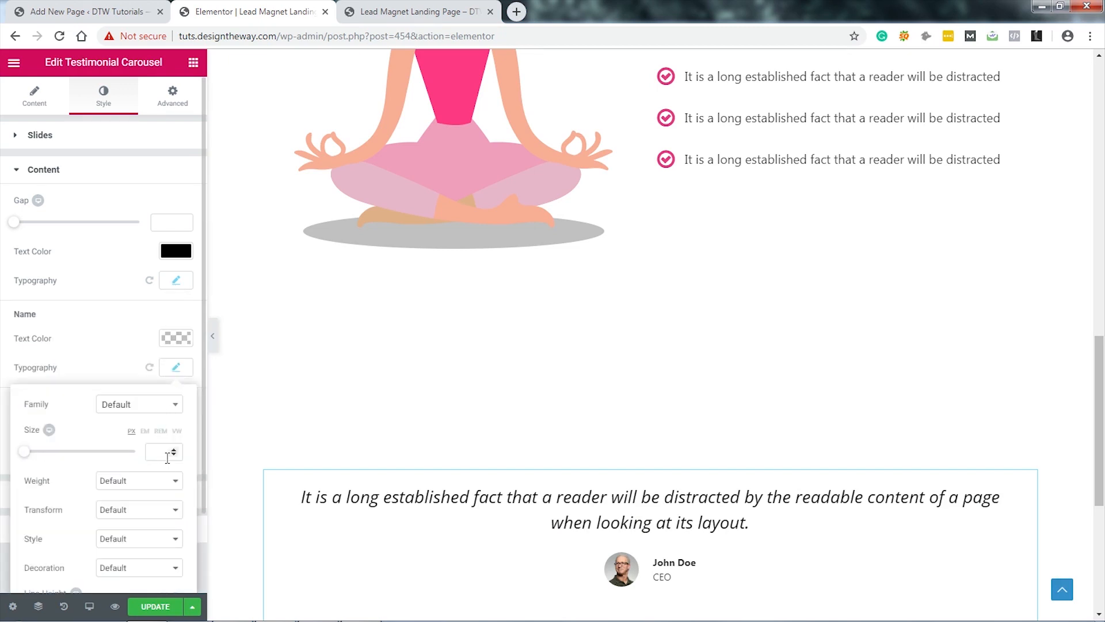
click(162, 459)
text(20)
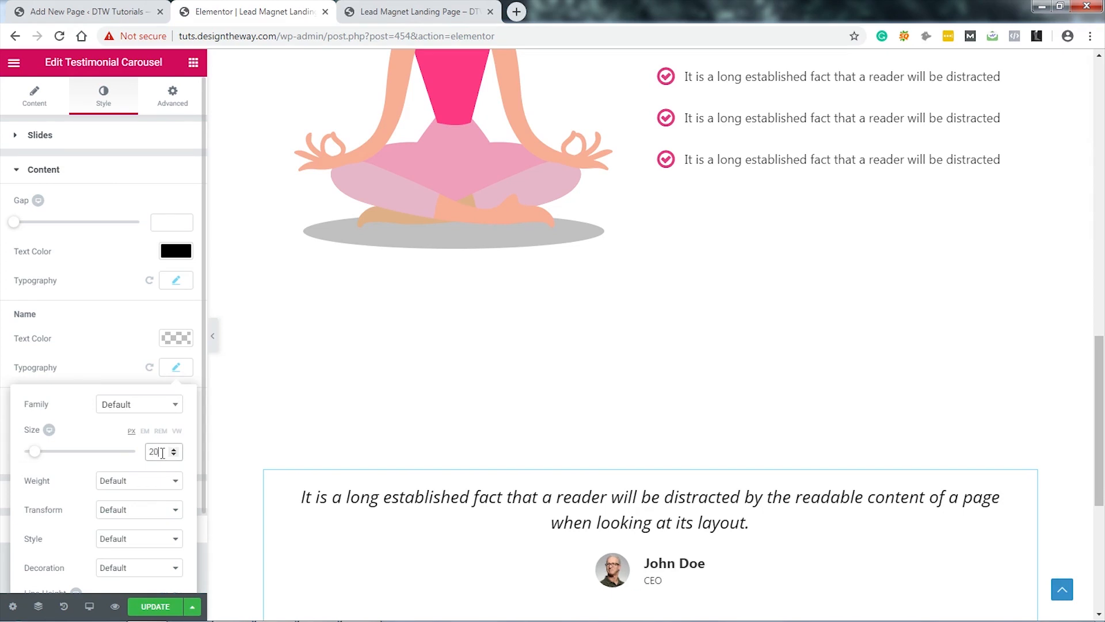
click(145, 407)
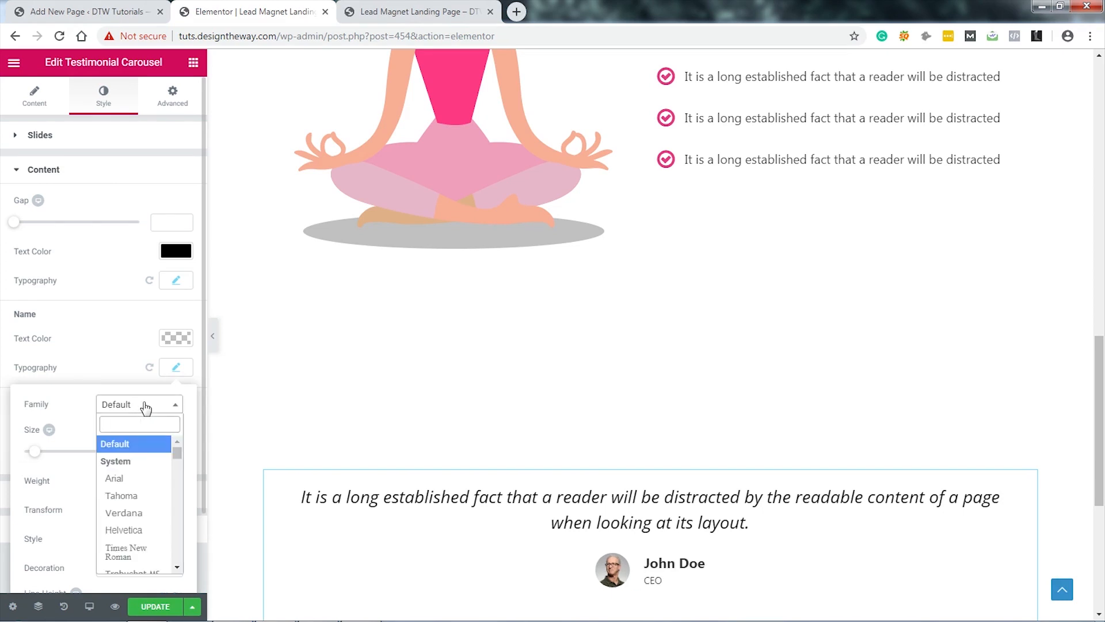
text(ope)
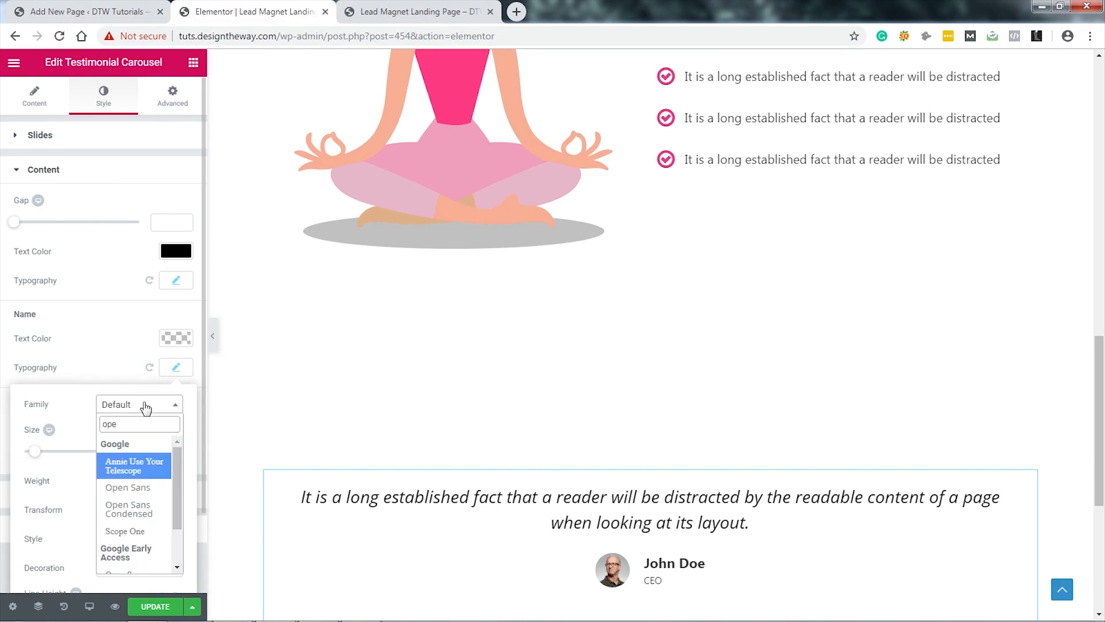
click(136, 489)
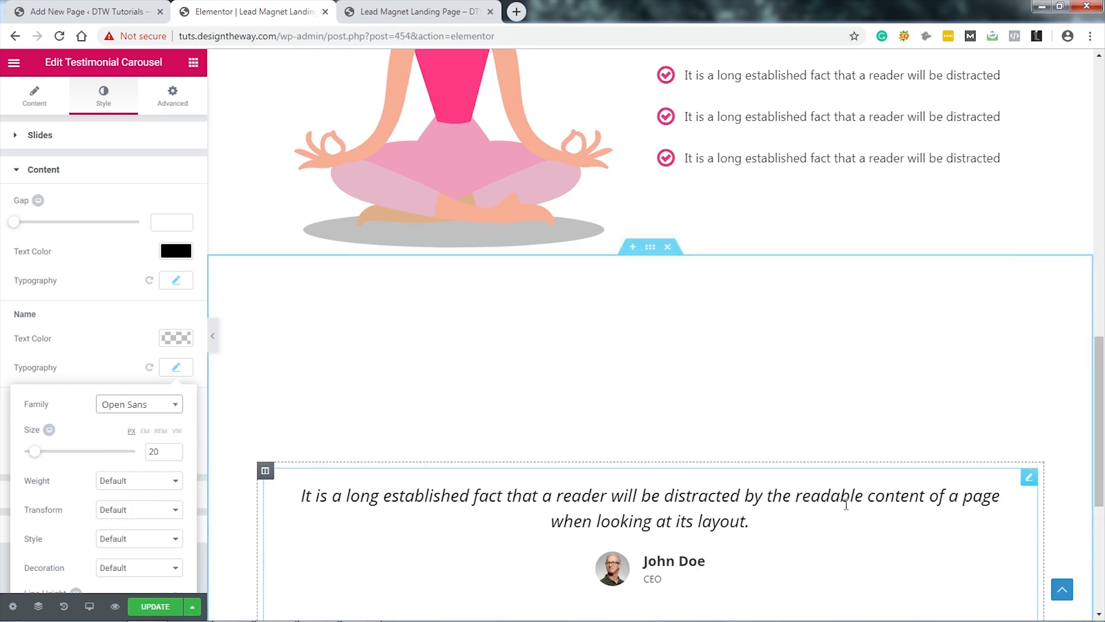
scroll(808, 499, down, 1)
click(172, 369)
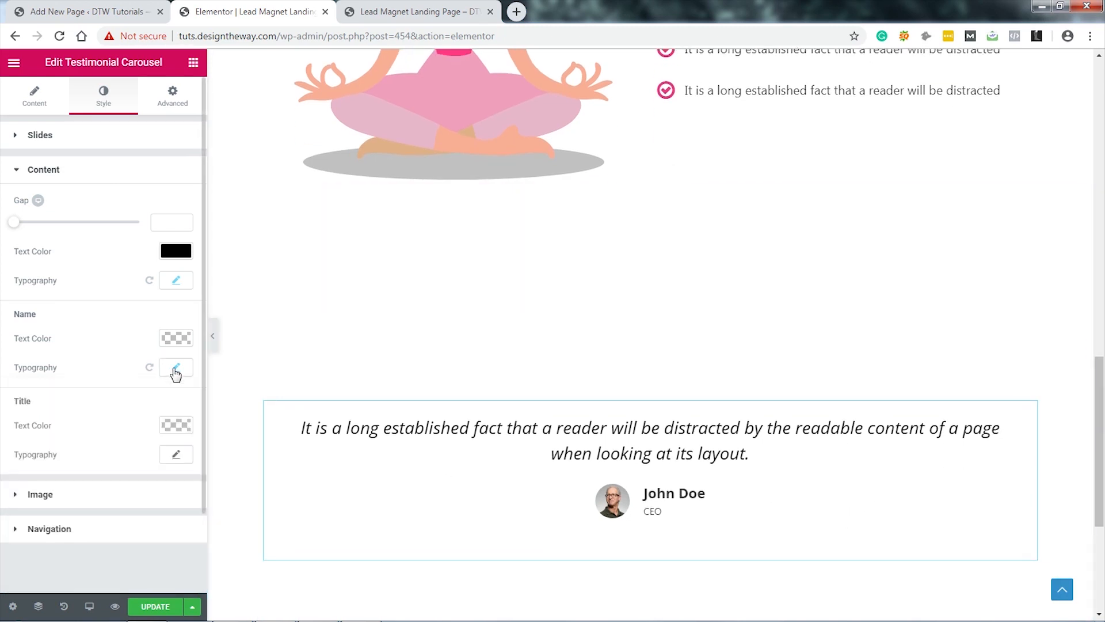
Step: Make the testimonial title text black at 15 px
click(177, 425)
click(25, 588)
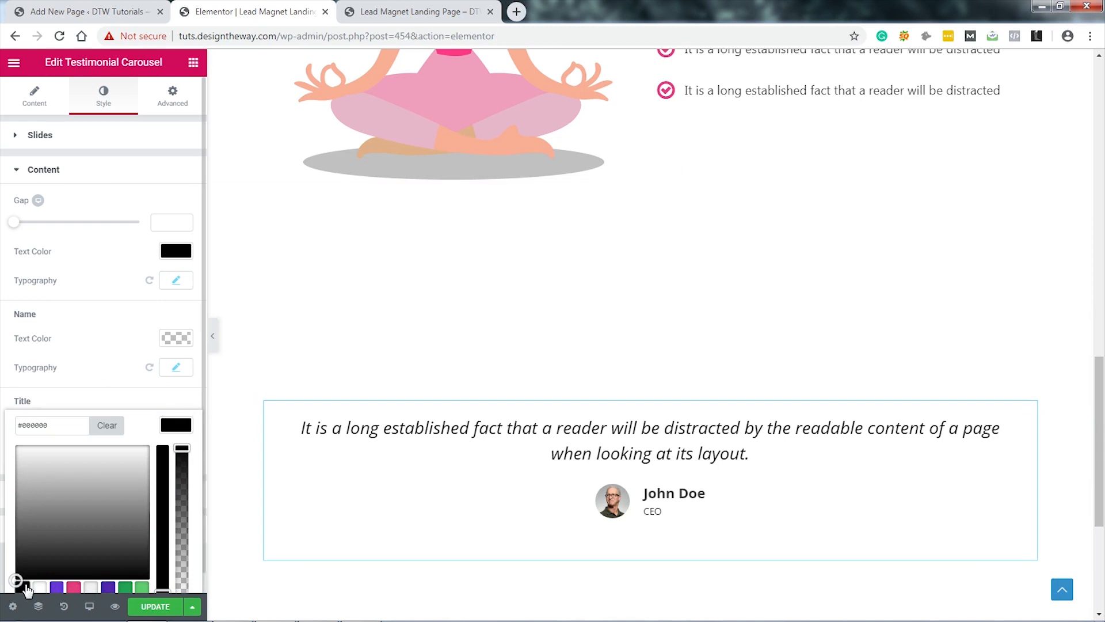
click(177, 424)
click(176, 454)
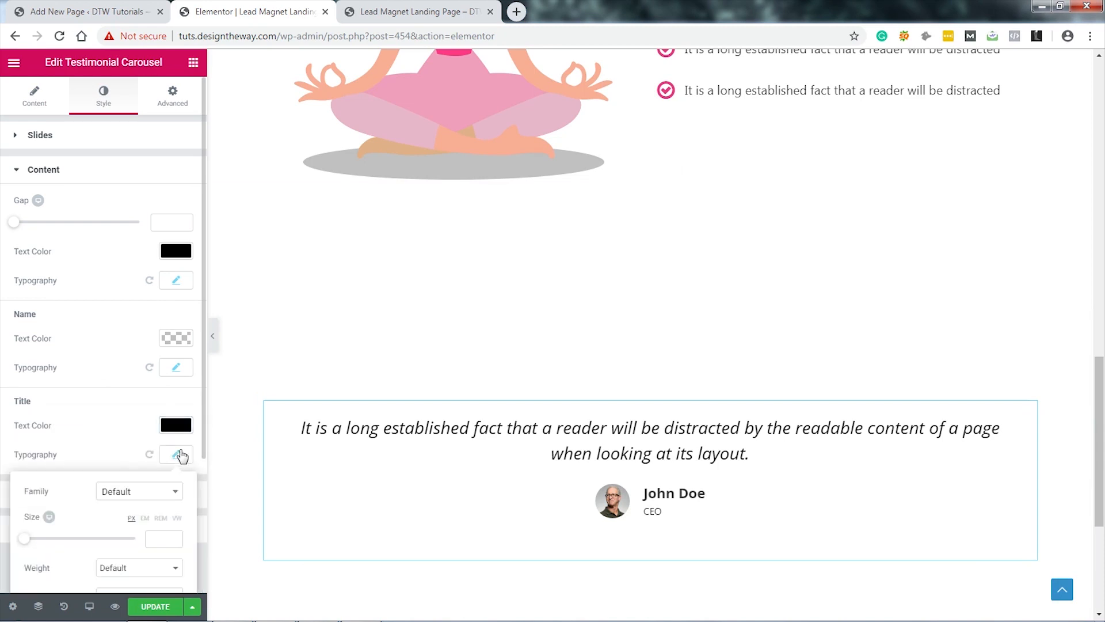
click(164, 541)
text(15)
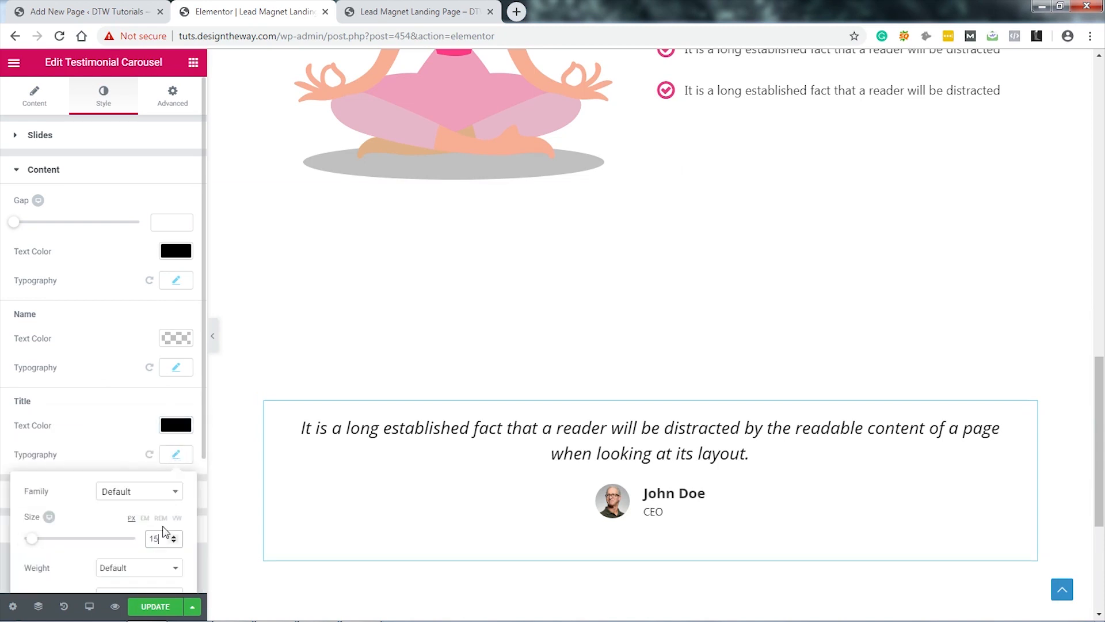
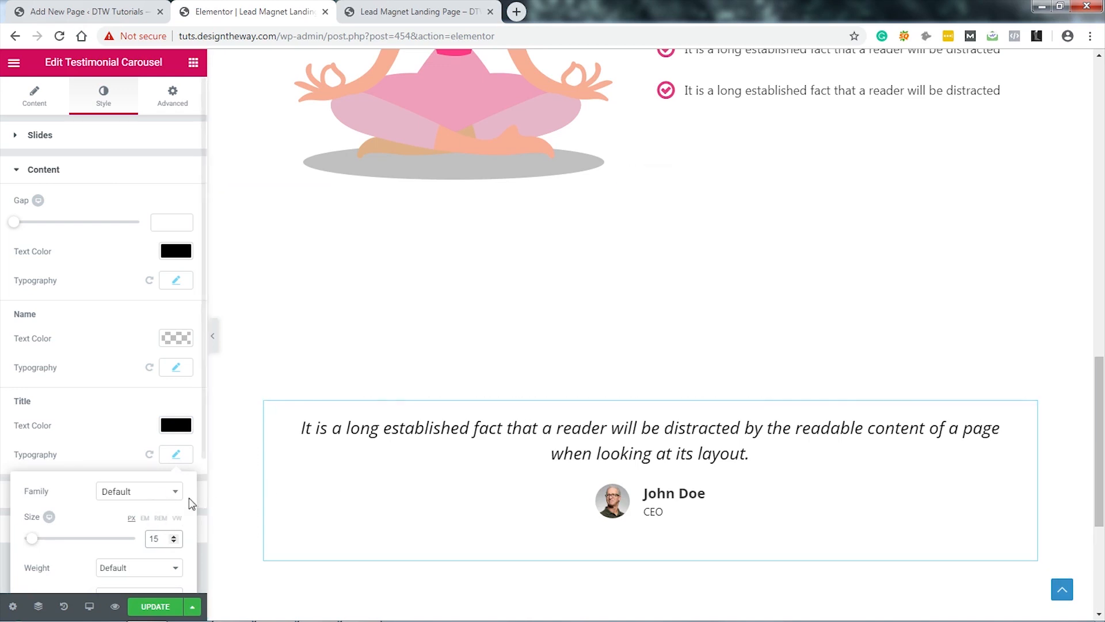
Step: Set the testimonial title font family to Open Sans
click(140, 492)
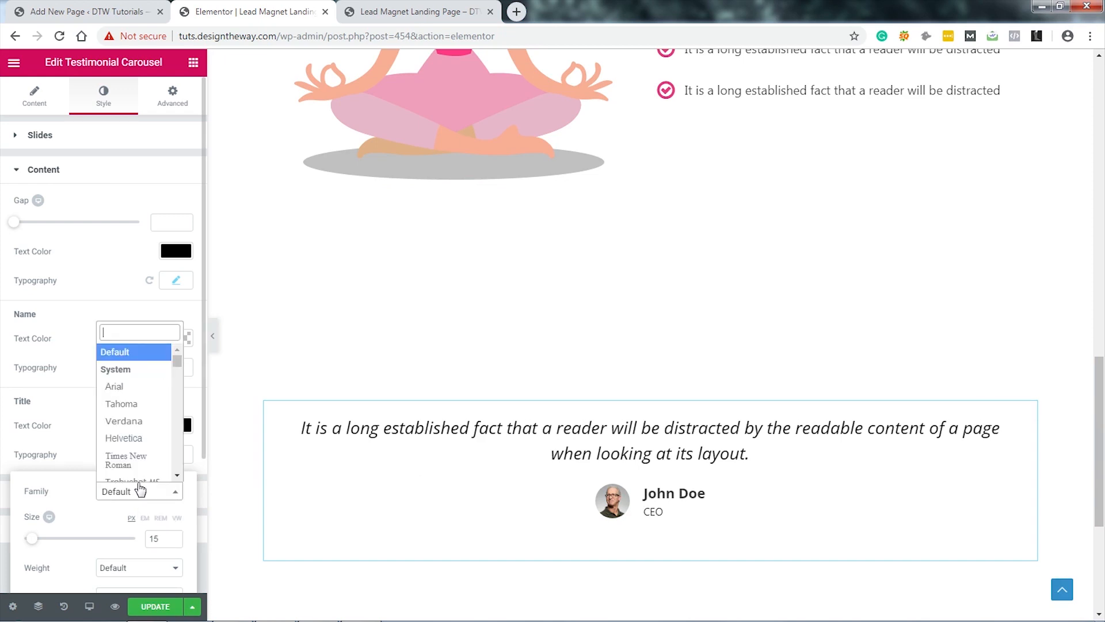
text(ope)
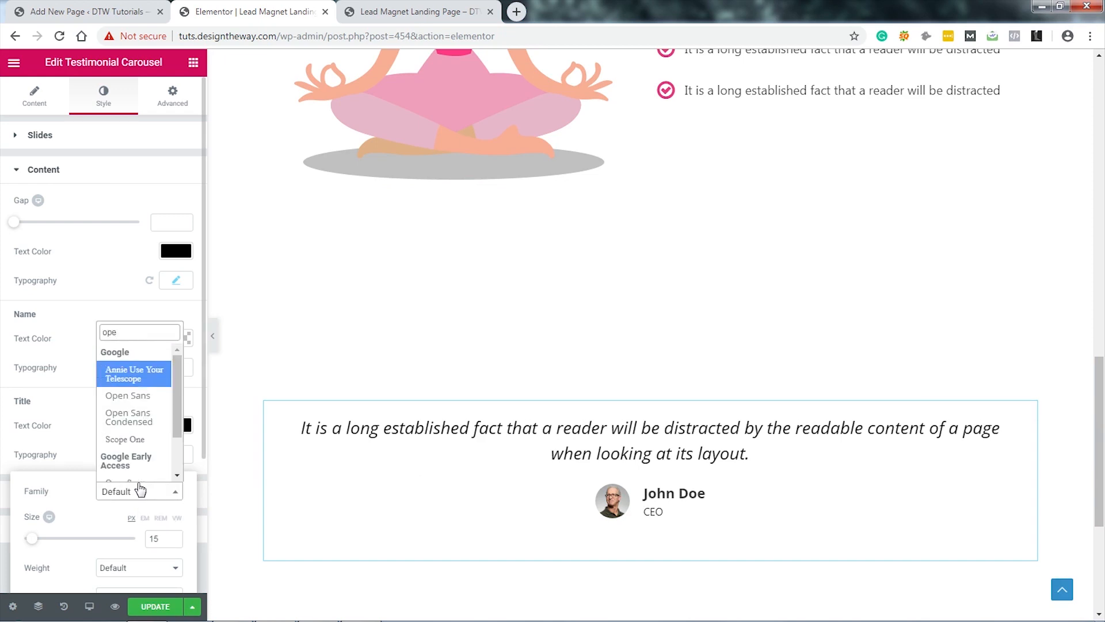
click(132, 397)
click(177, 456)
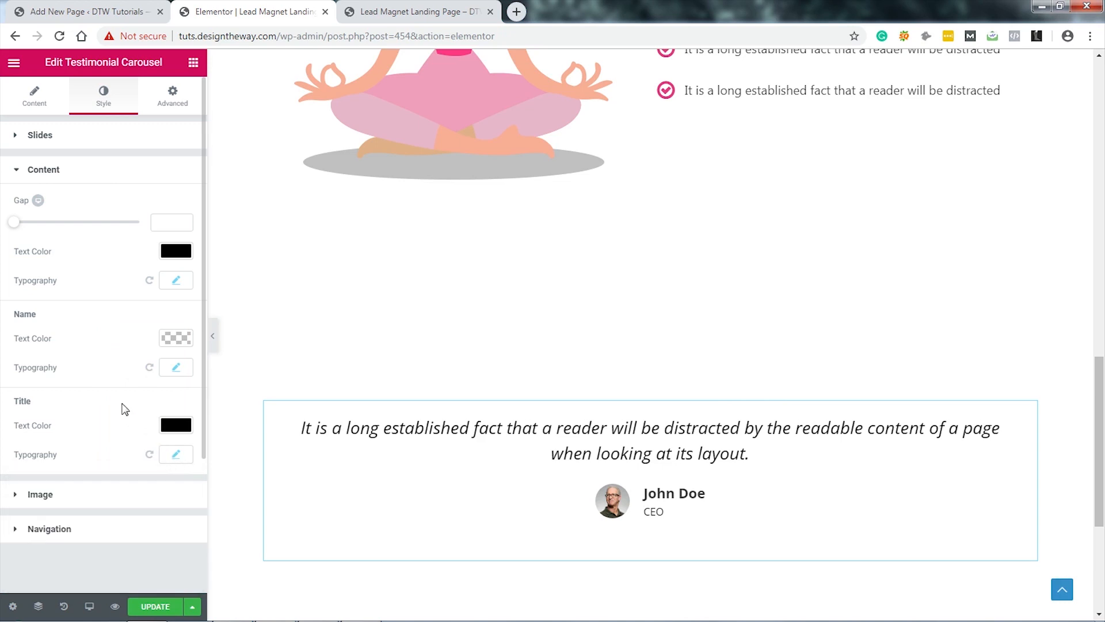
Step: Enlarge the testimonial avatar image to size 100 with a 10 gap
click(120, 494)
click(163, 255)
text(100)
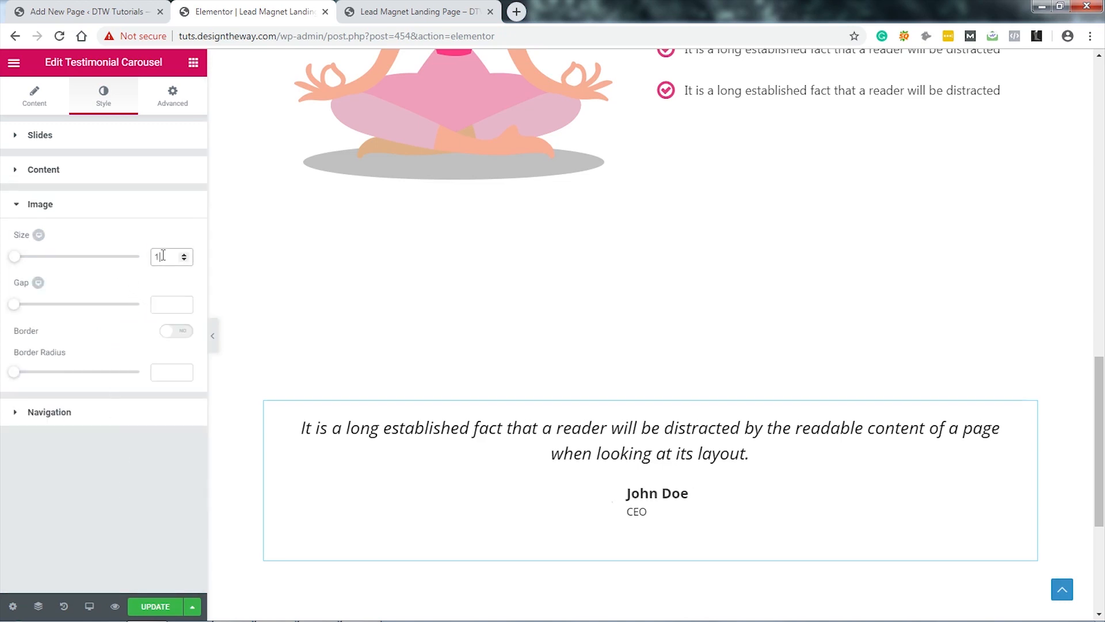
click(170, 305)
text(10)
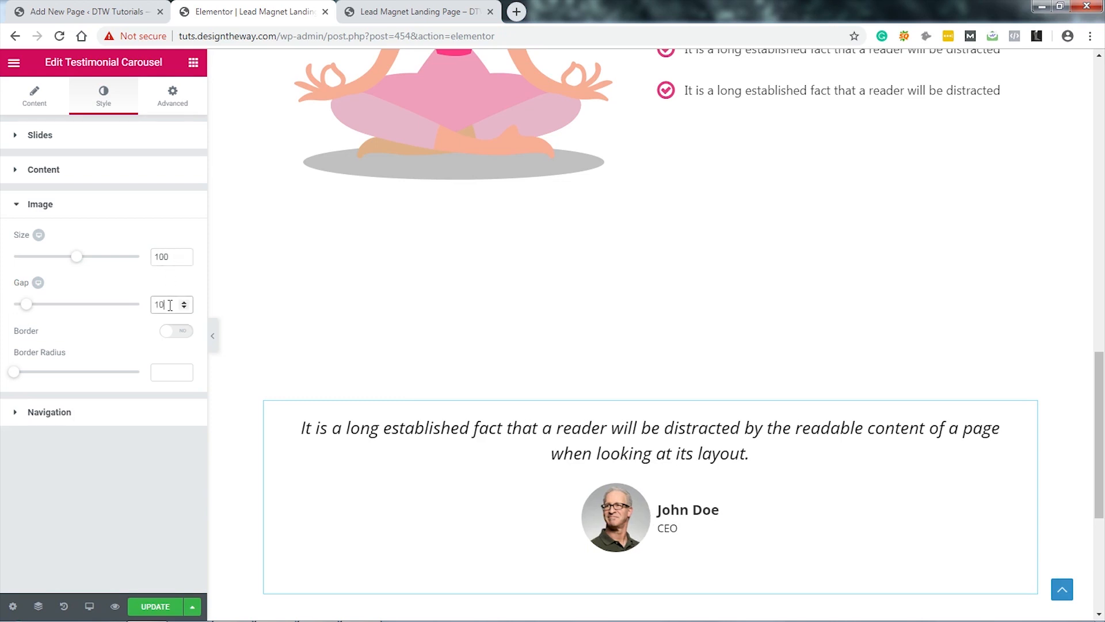
click(193, 62)
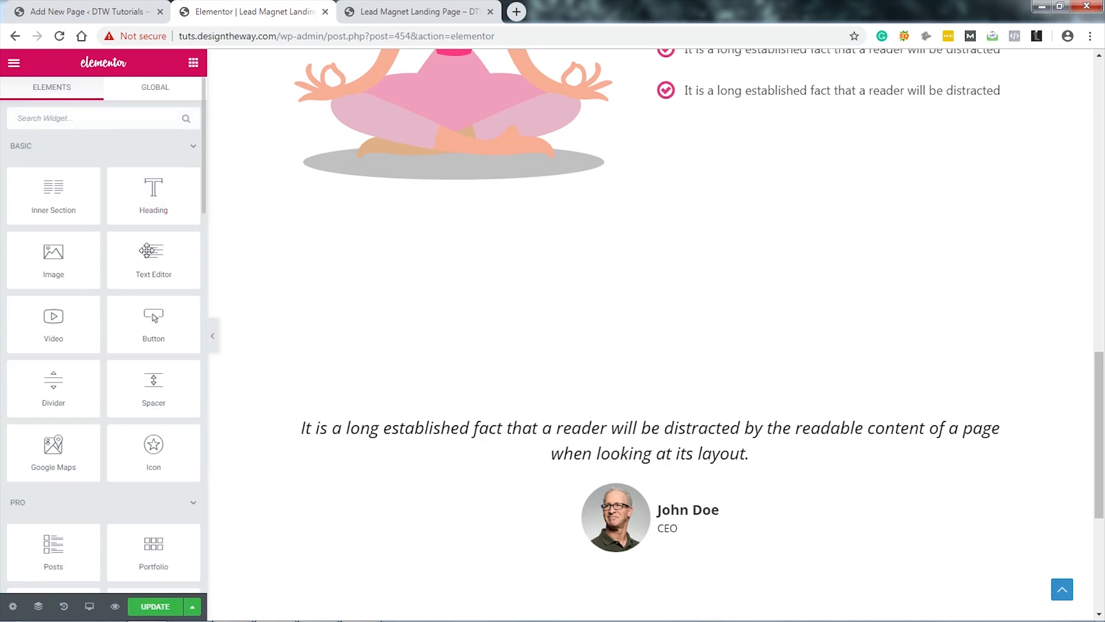
Step: Add an Icon widget above the testimonial showing a left-aligned quote-left icon
drag(154, 446, 593, 414)
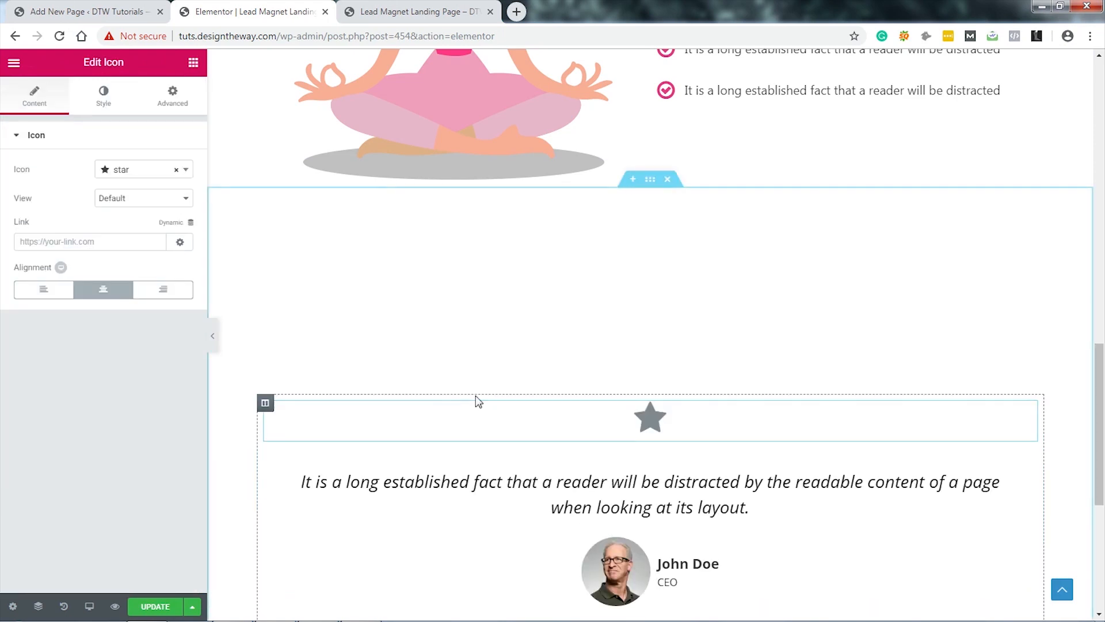
click(147, 172)
text(q)
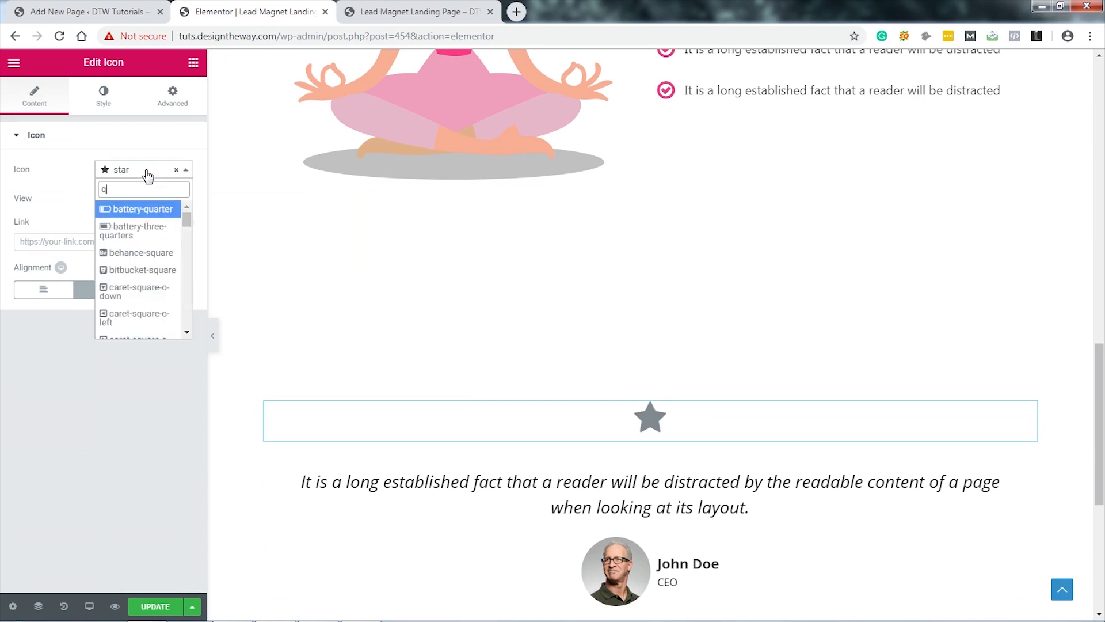
text(uo)
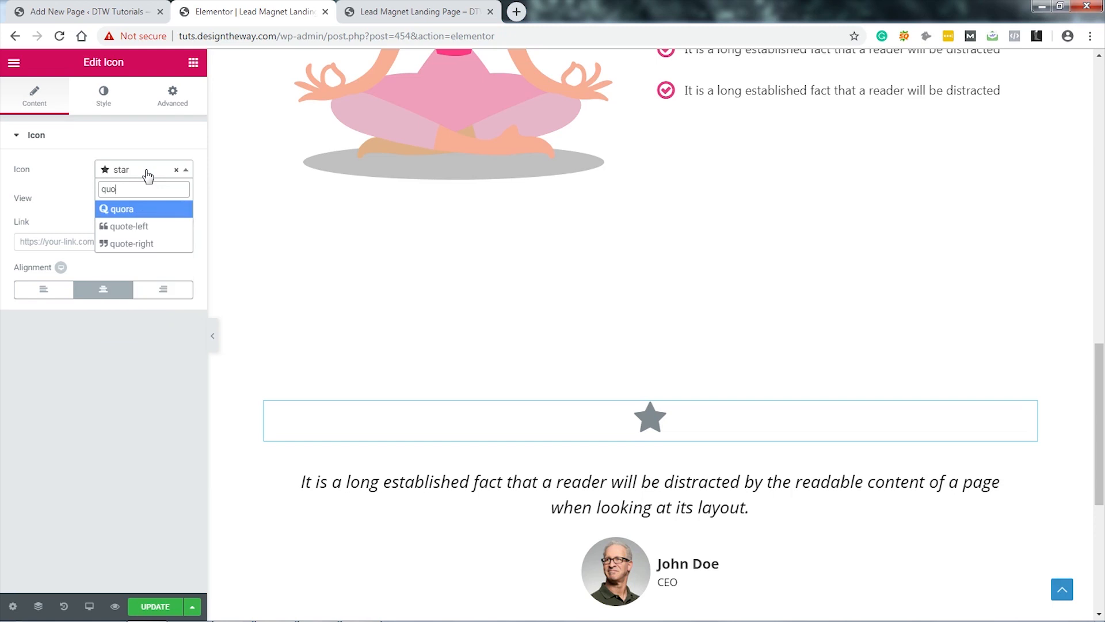
click(134, 228)
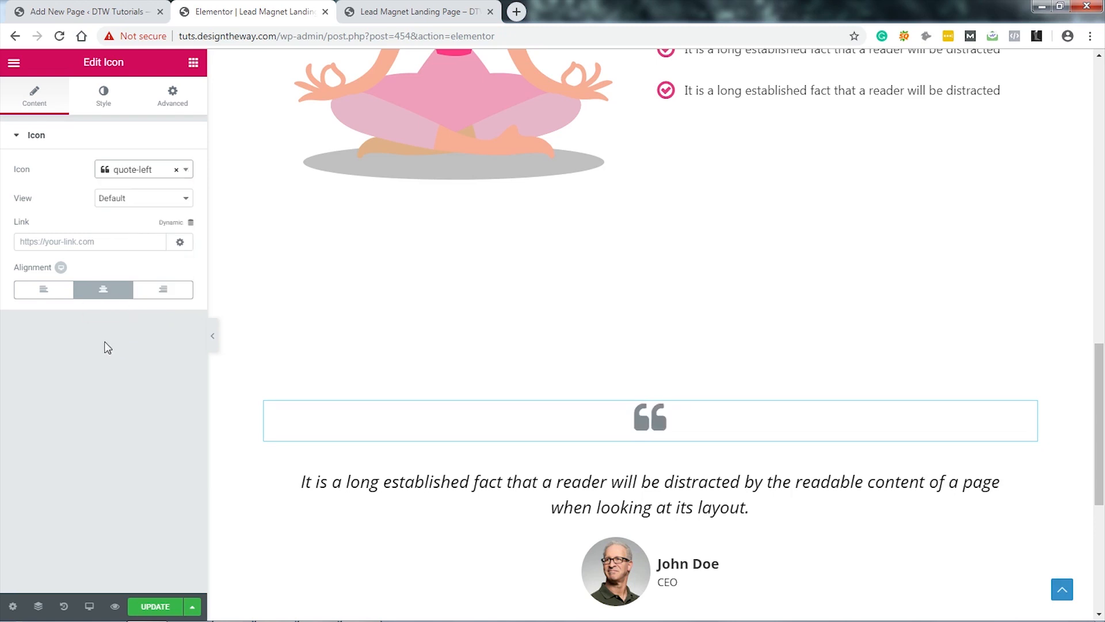
click(39, 294)
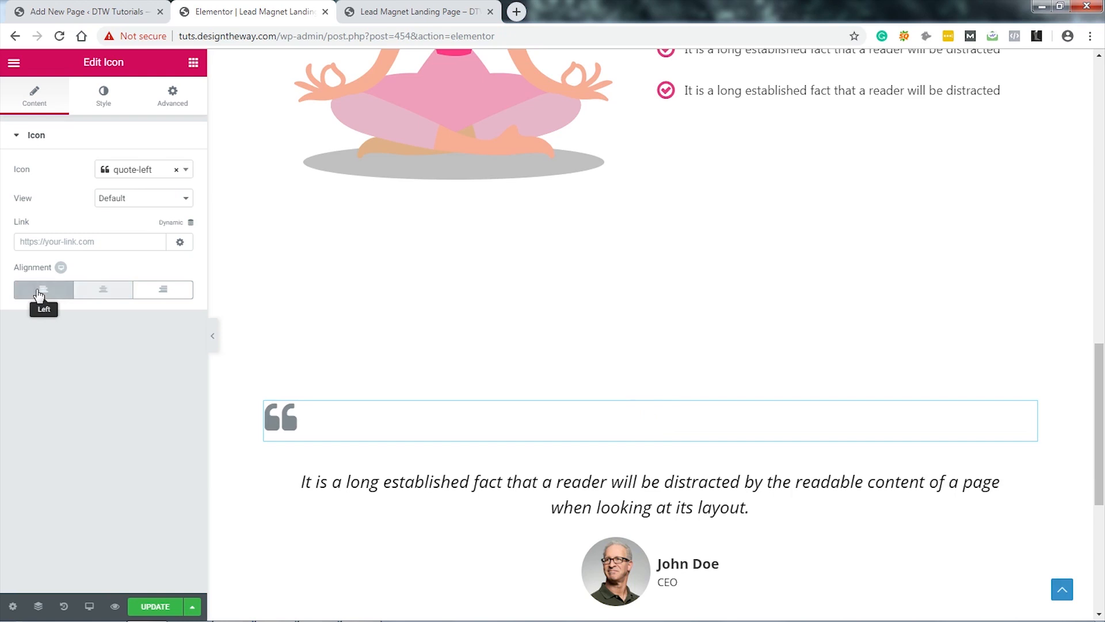
Step: Style the quote icon at size 250 in light grey #e4e6e7
click(105, 97)
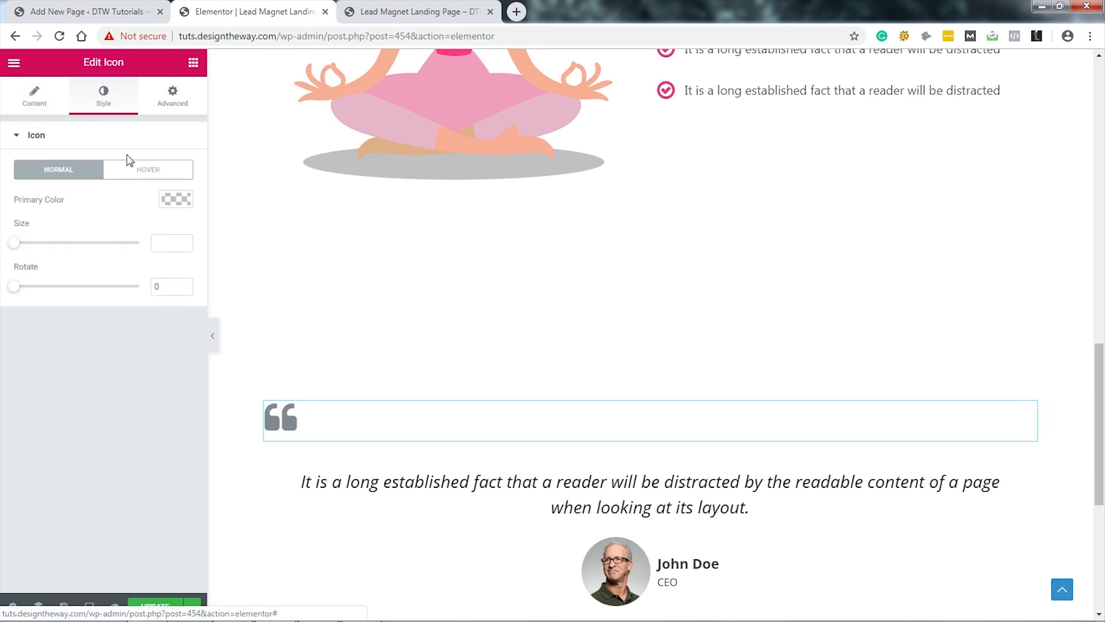
click(168, 243)
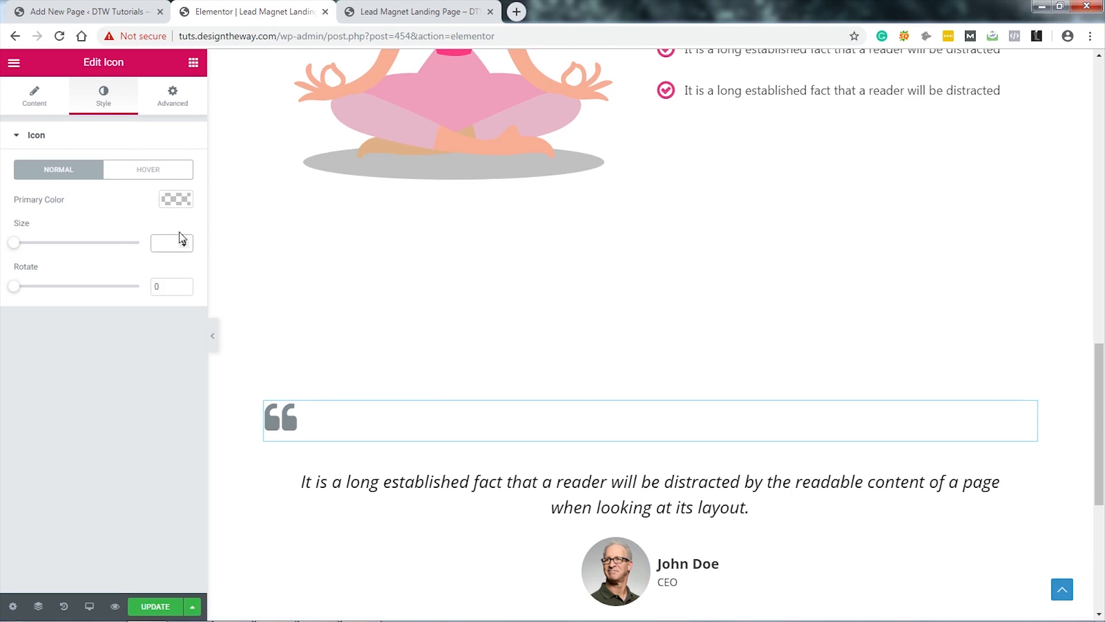
text(250)
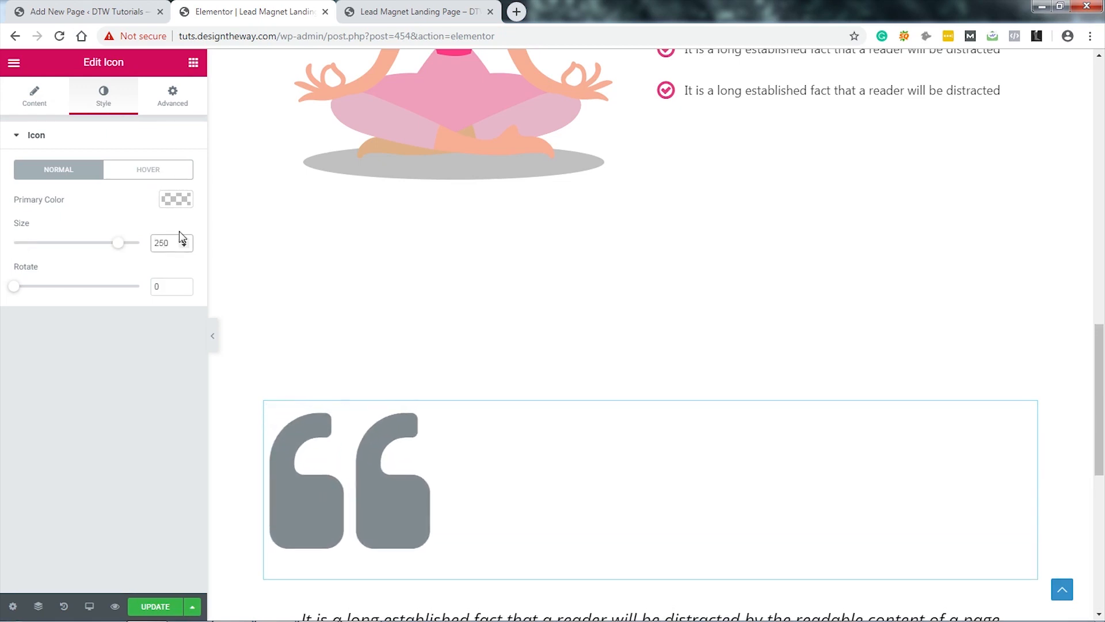
click(174, 198)
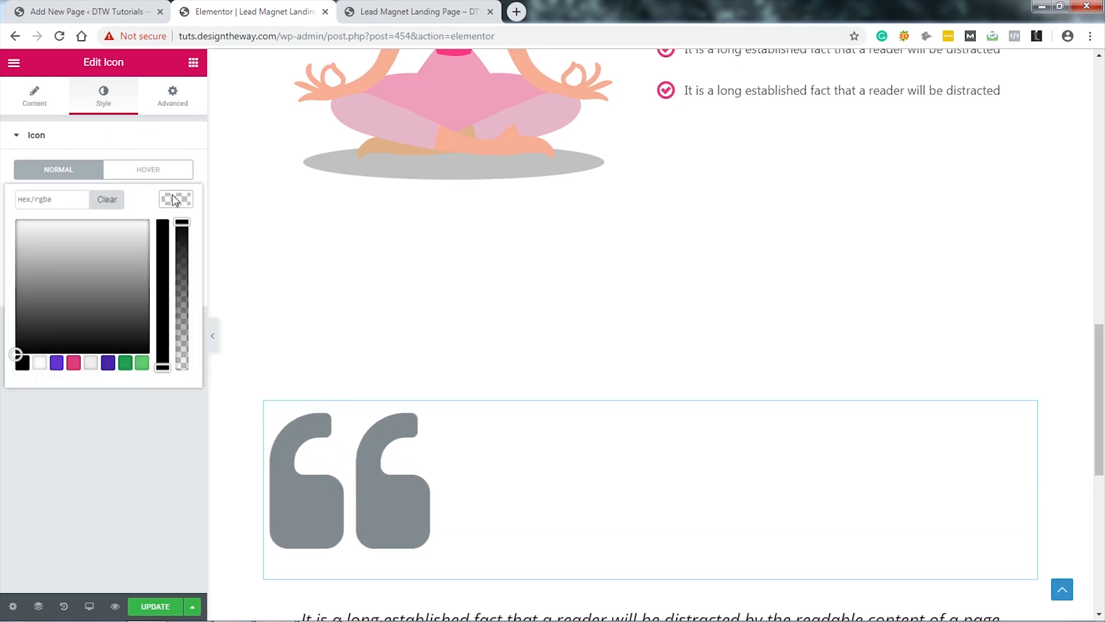
click(42, 199)
text(#e4e6e7)
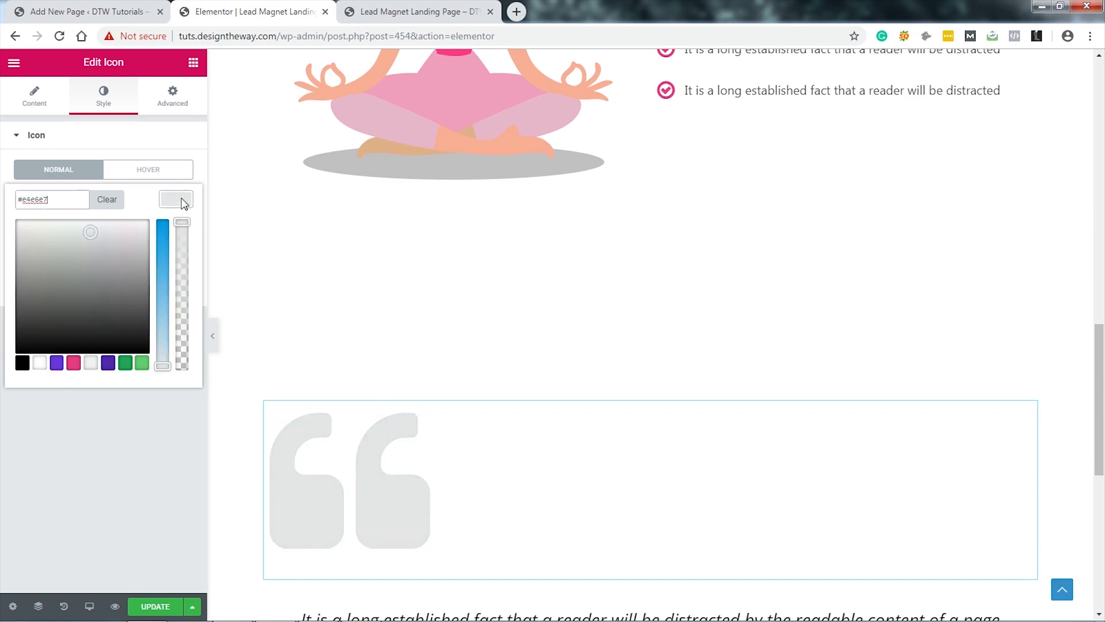
click(182, 201)
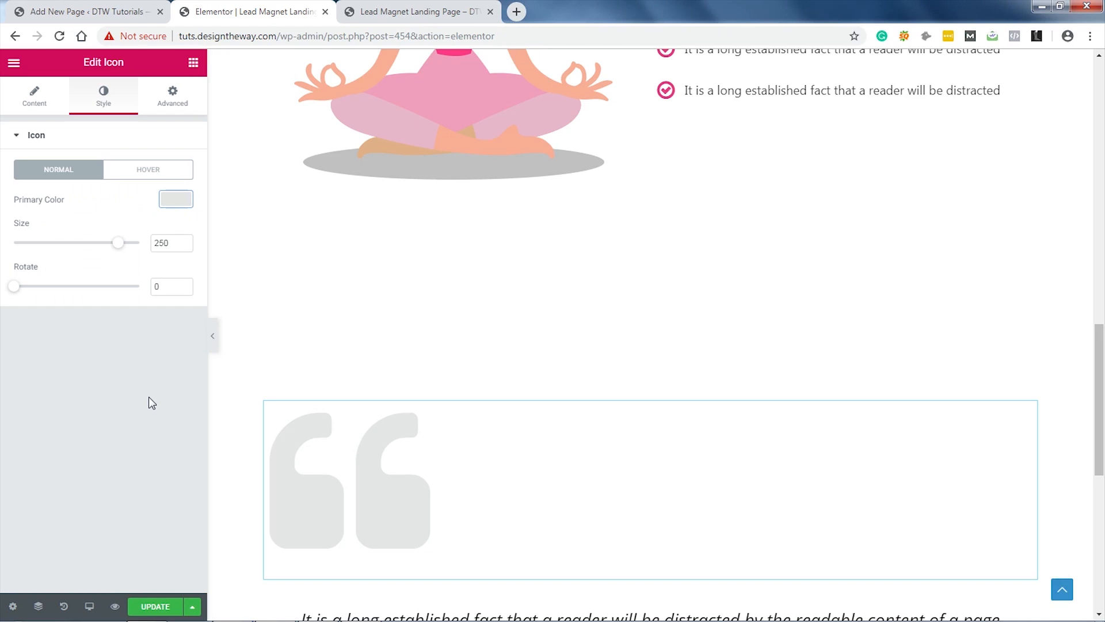
Step: Give the quote icon a -160 bottom margin so it sits behind the quote text
click(173, 103)
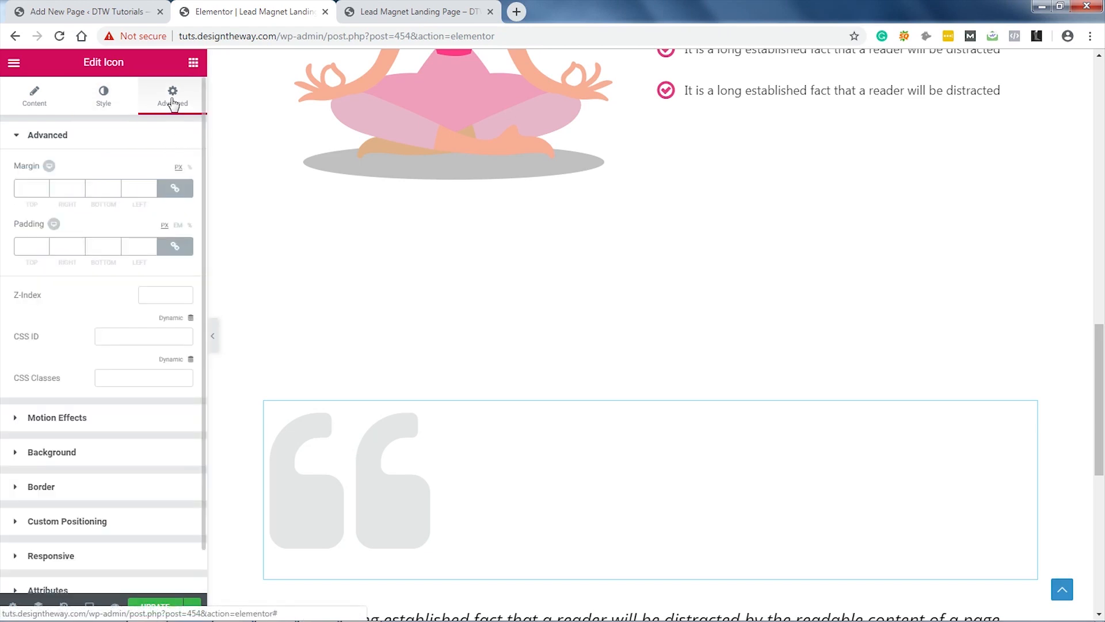
click(174, 189)
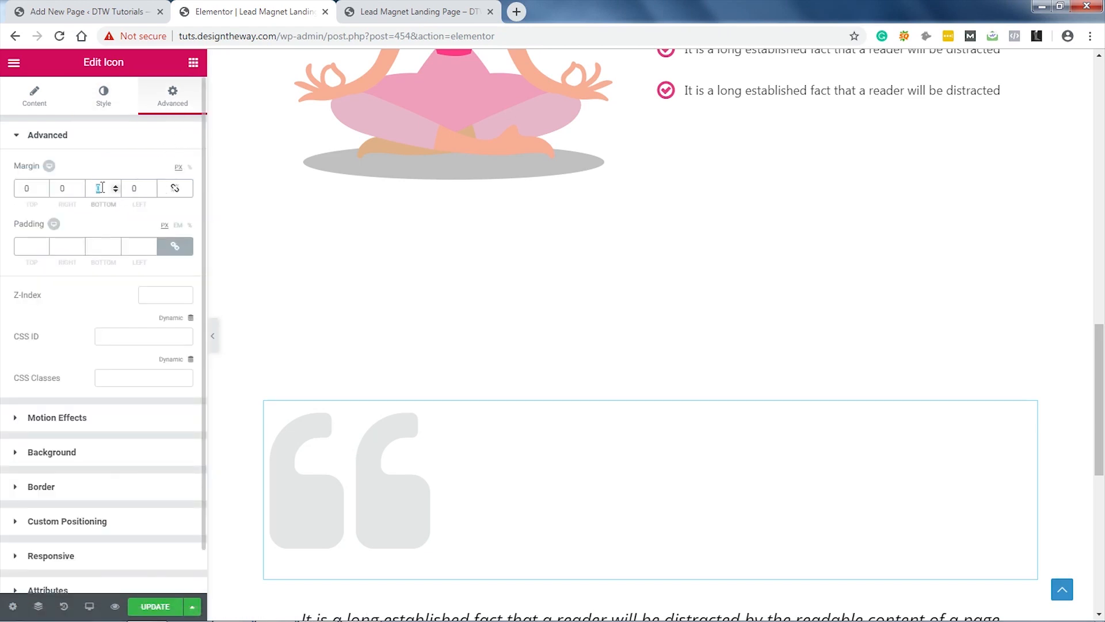
text(160)
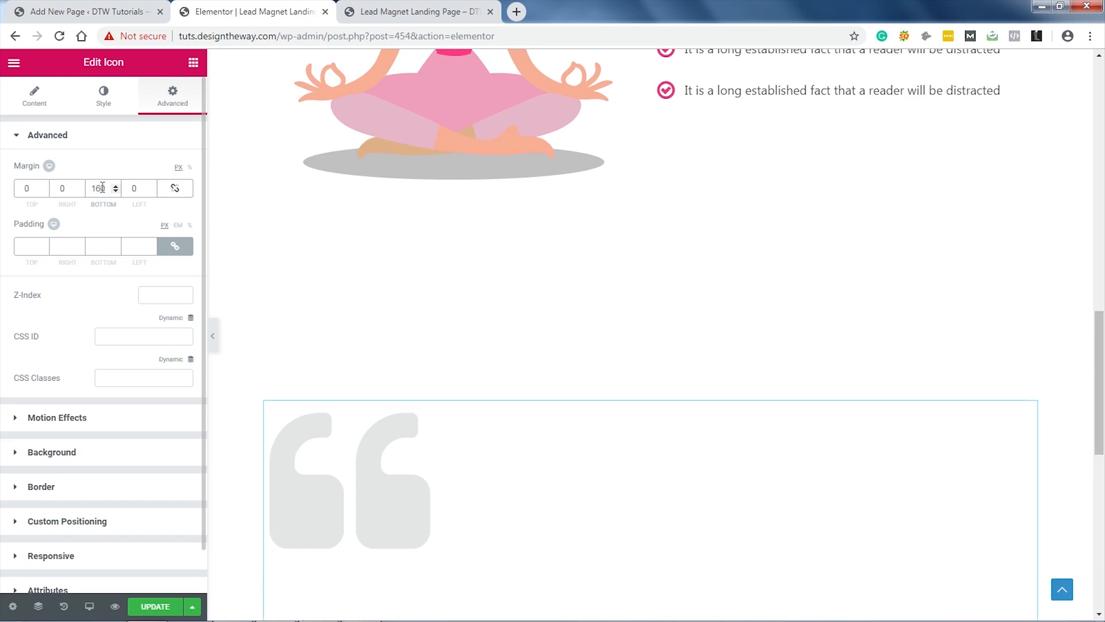
key(Home)
text(-)
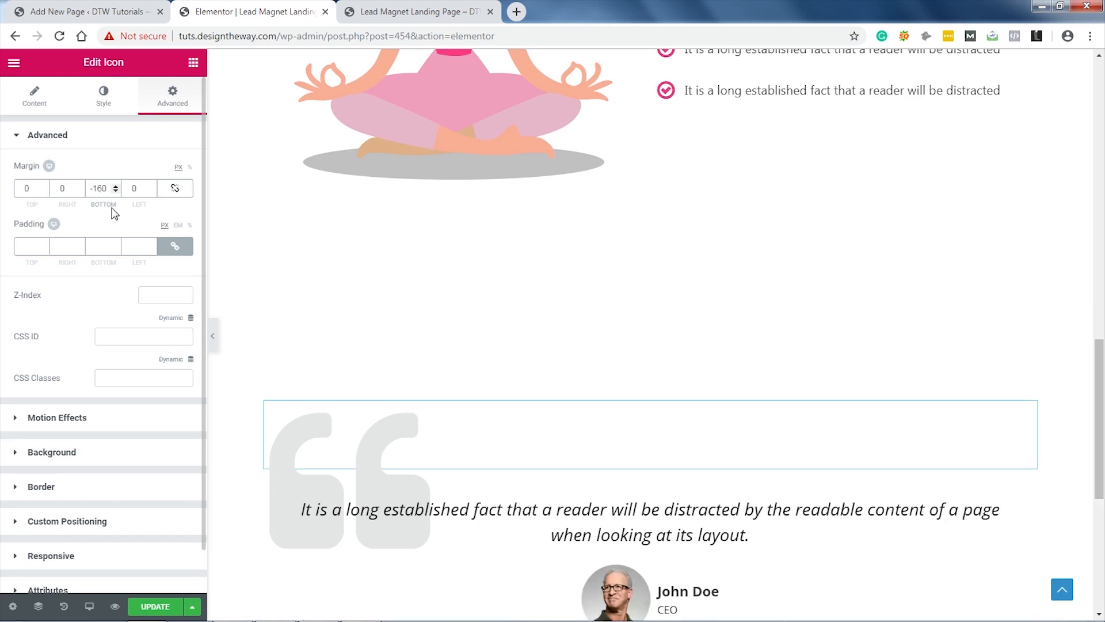
scroll(886, 451, down, 1)
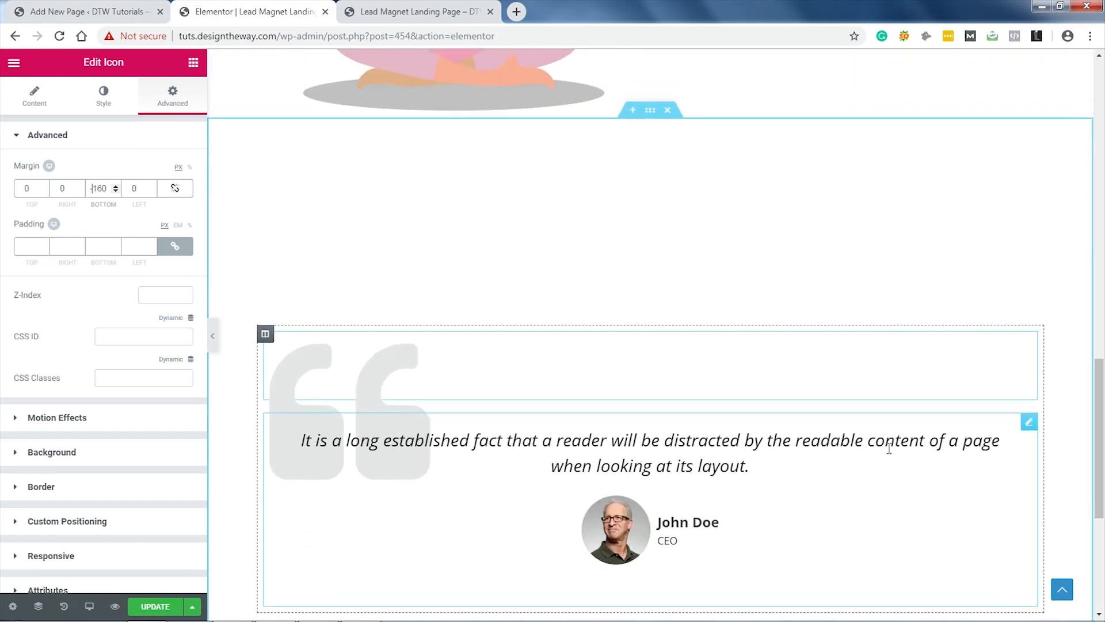
Step: Give the testimonial section a solid light grey #f2f2f2 background
click(651, 110)
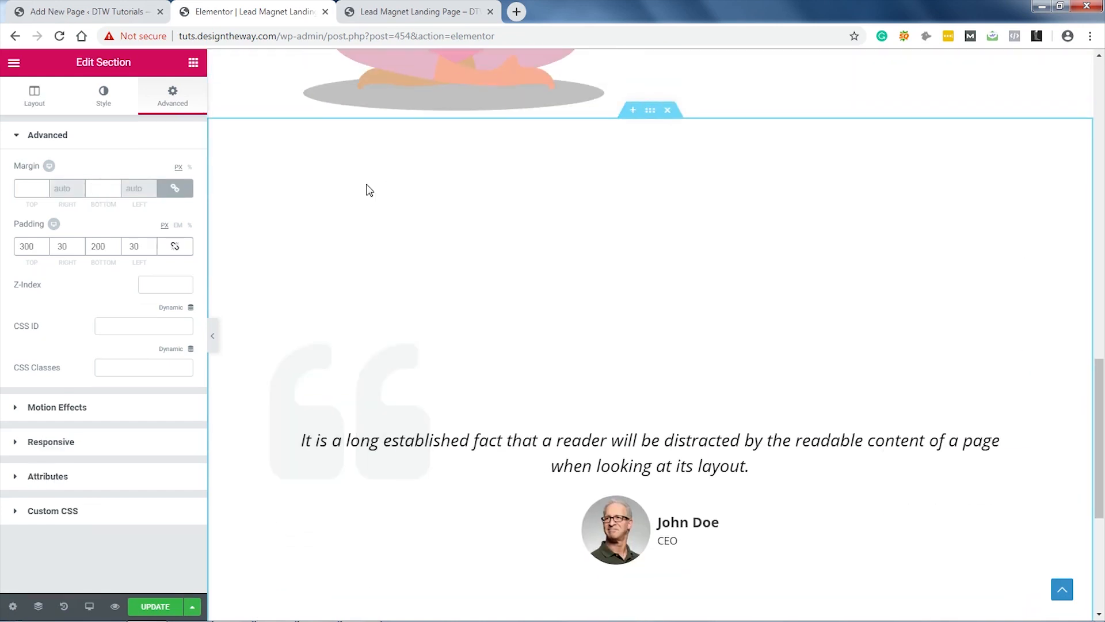
click(104, 103)
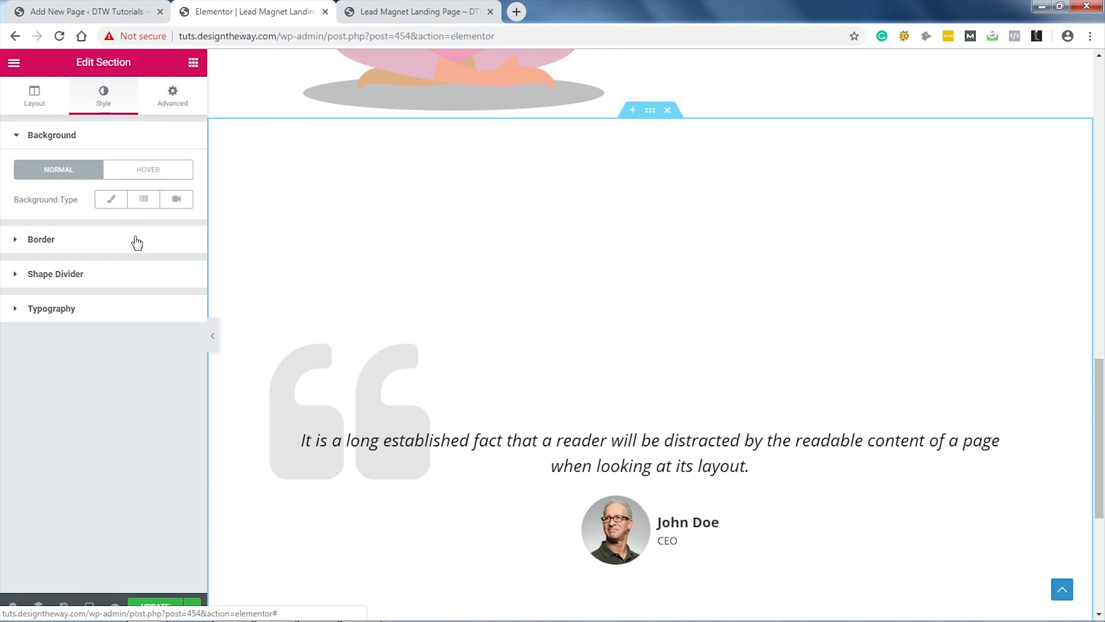
click(111, 199)
click(178, 230)
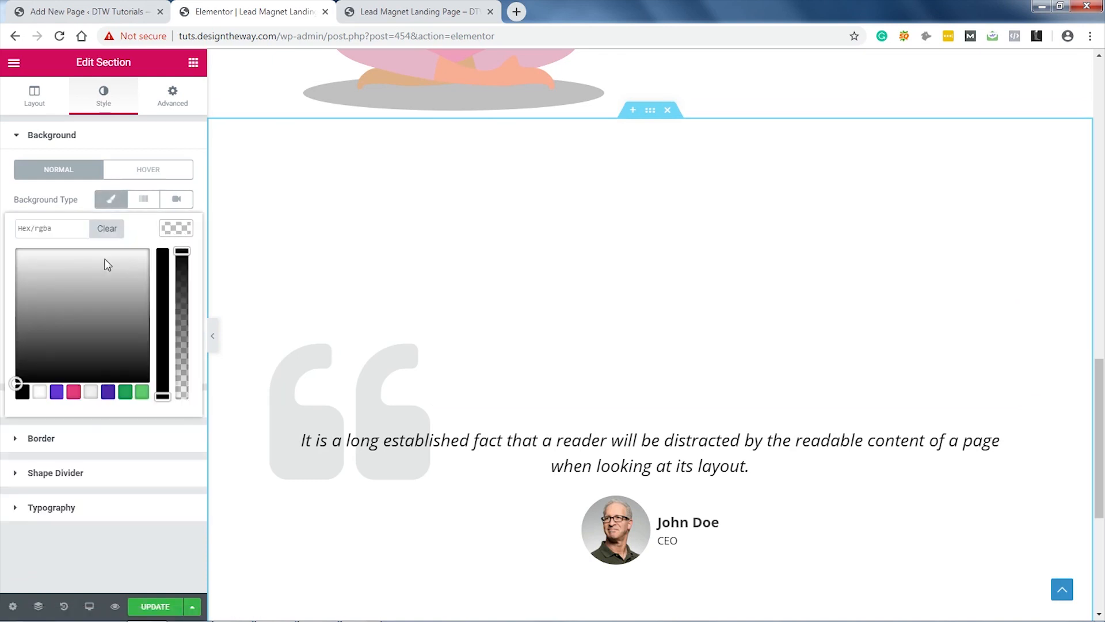
click(68, 229)
text(#f2f2f2)
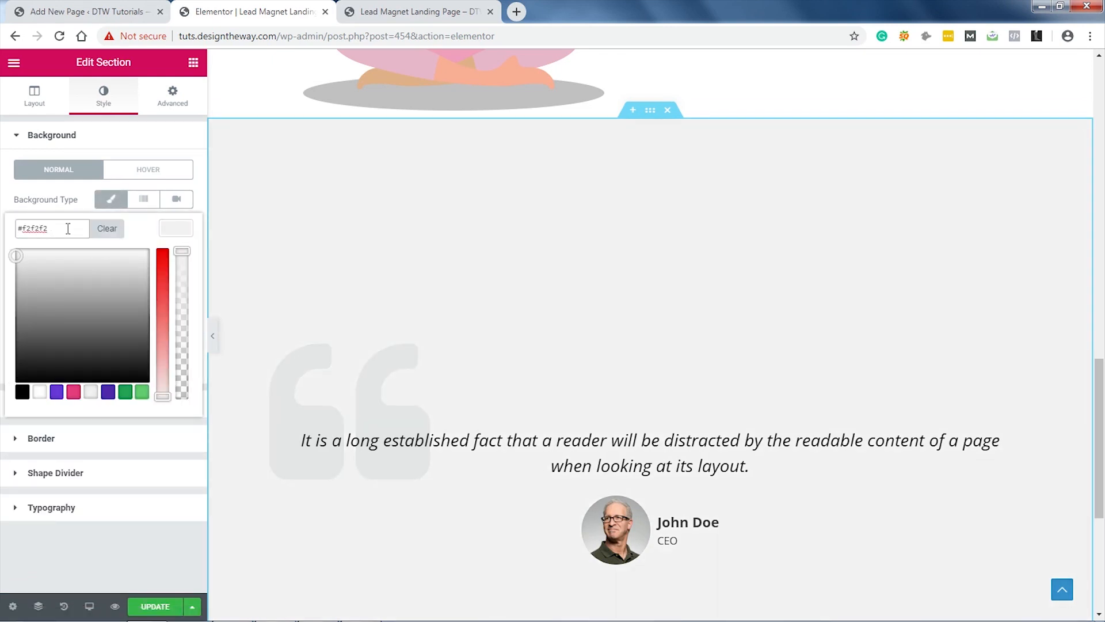
click(169, 229)
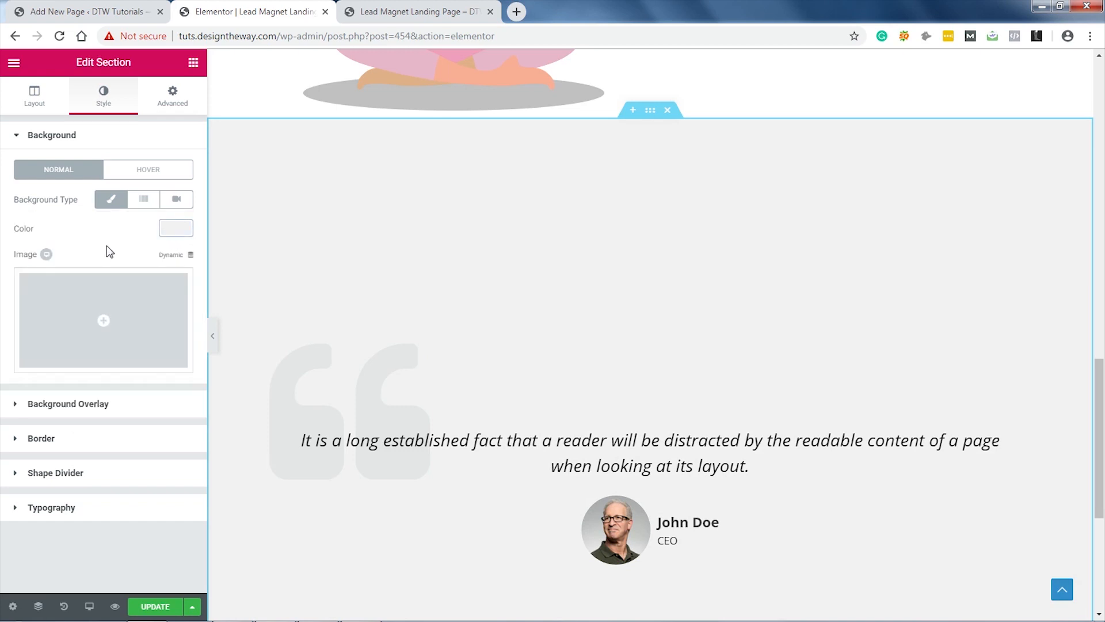
Step: Add a flipped Tilt shape divider to the section's top, about 239 high
click(92, 474)
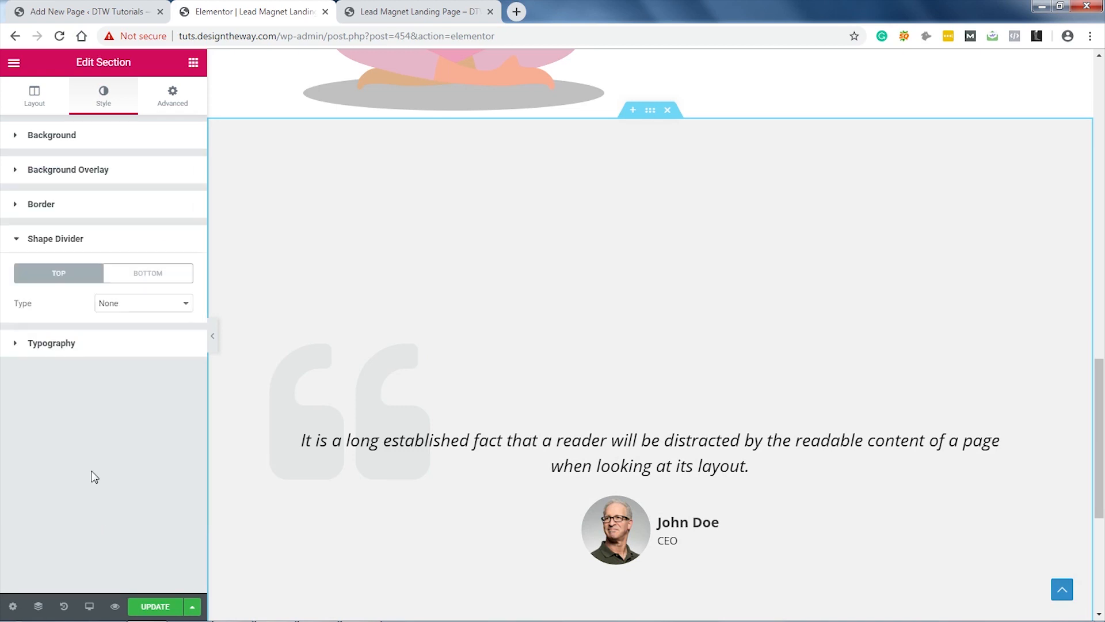
click(130, 304)
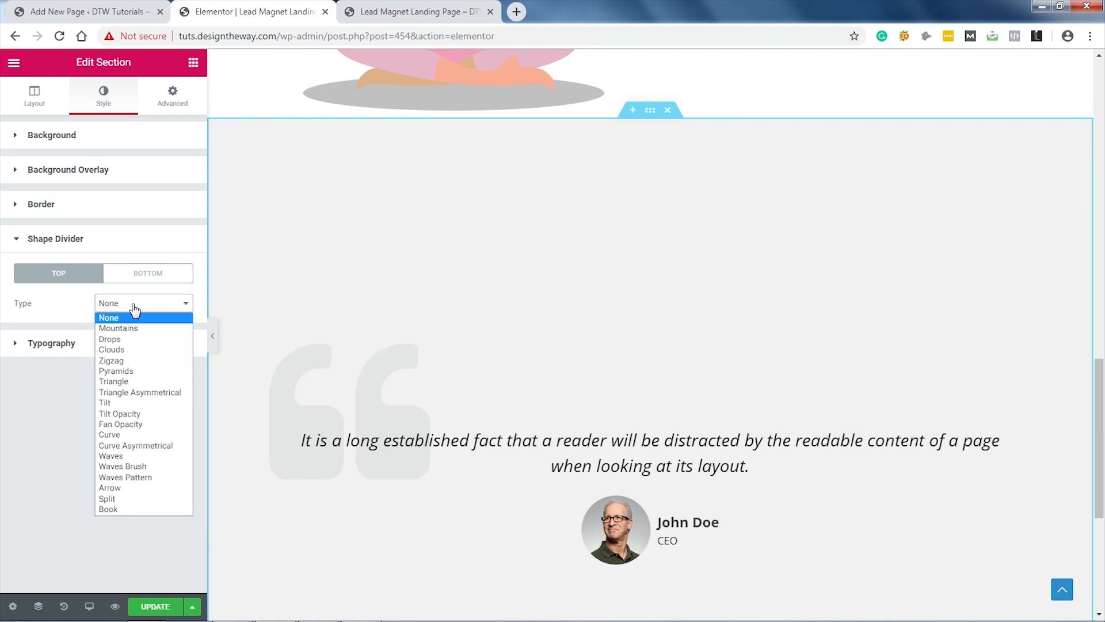
click(120, 402)
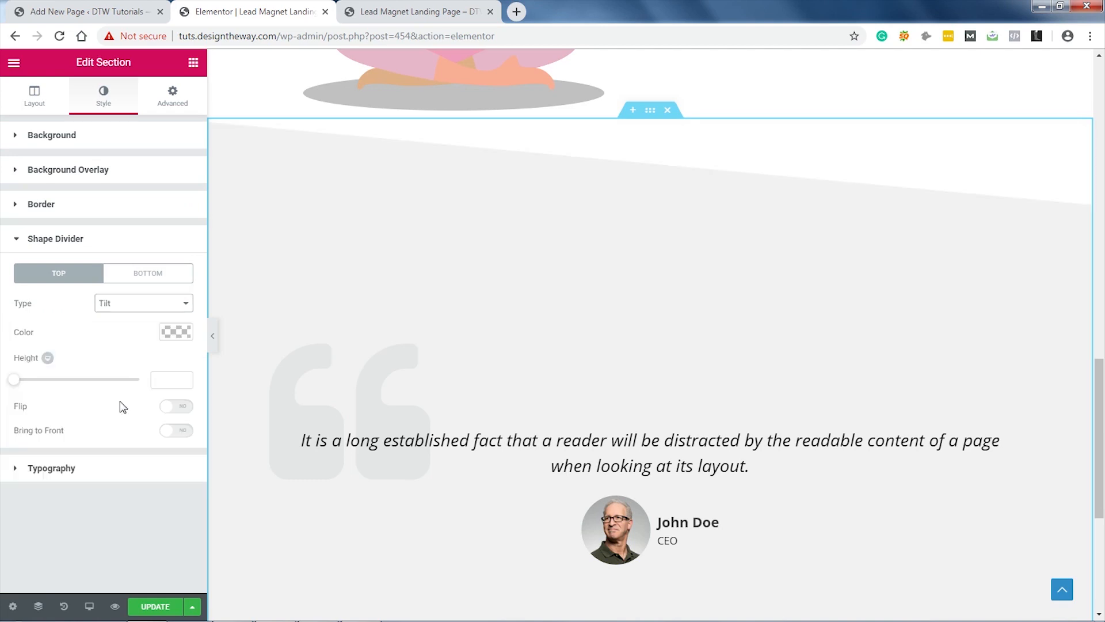
click(184, 410)
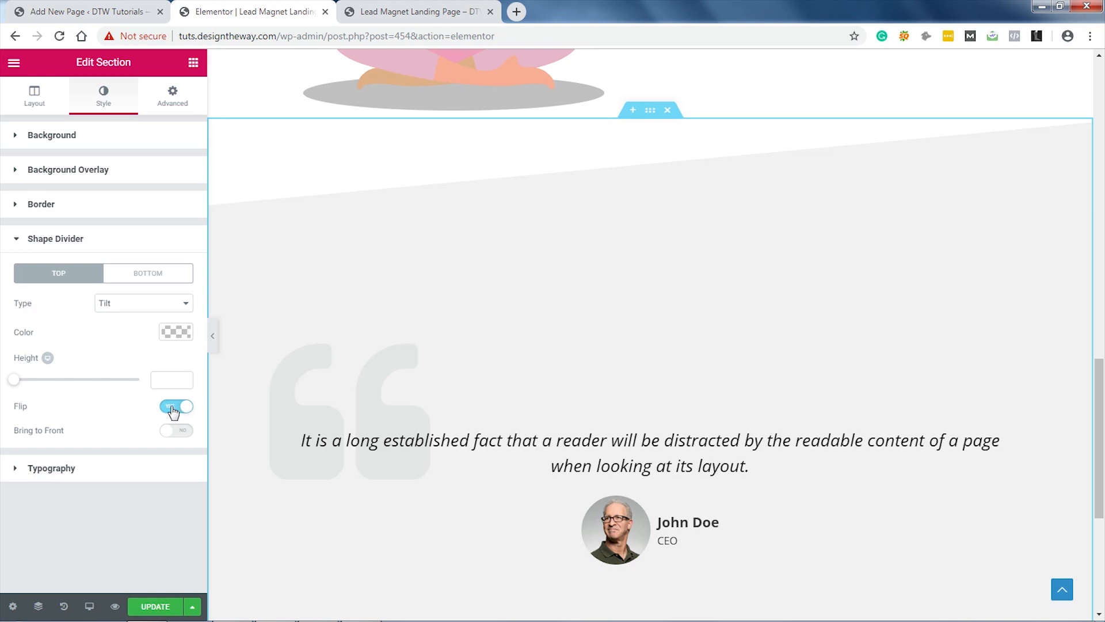
drag(20, 386, 82, 385)
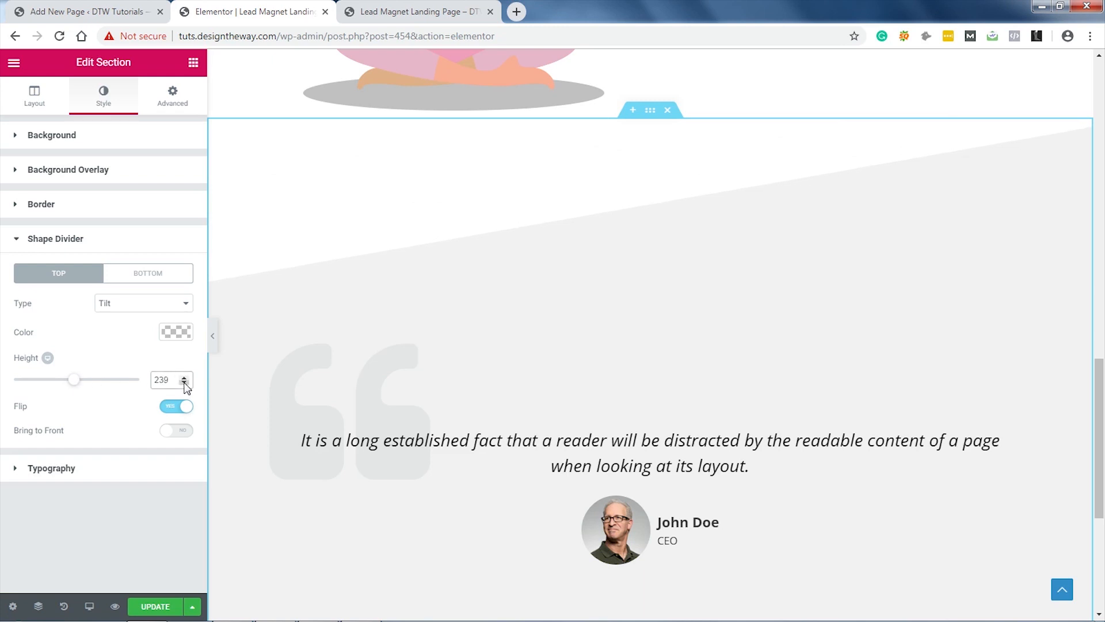
scroll(908, 311, down, 3)
scroll(908, 311, up, 2)
scroll(908, 311, down, 1)
scroll(908, 312, down, 1)
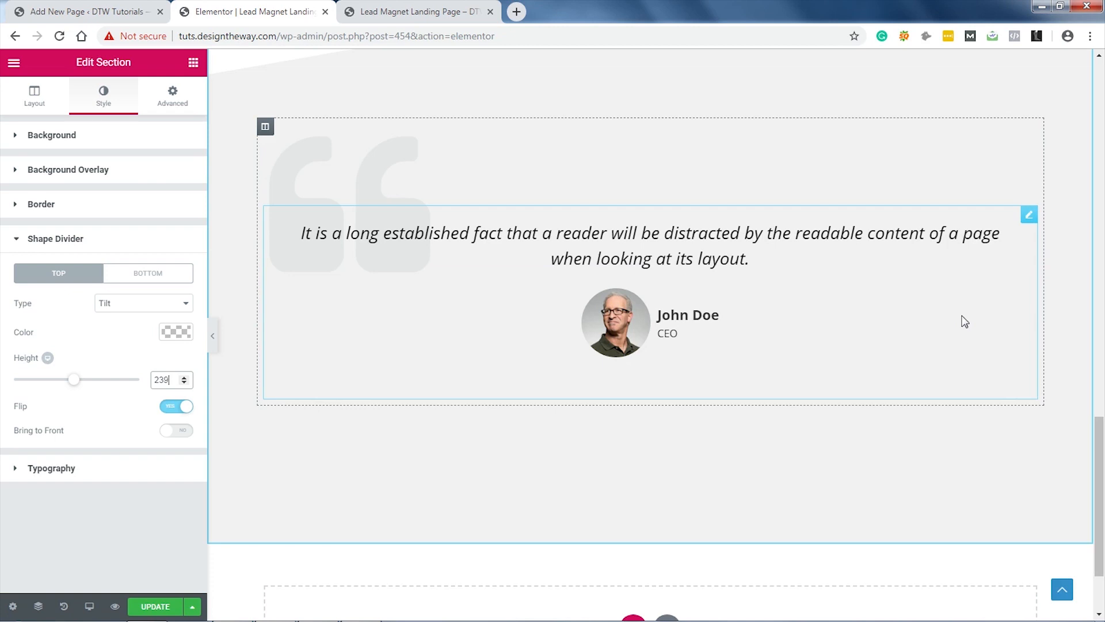
scroll(965, 321, up, 3)
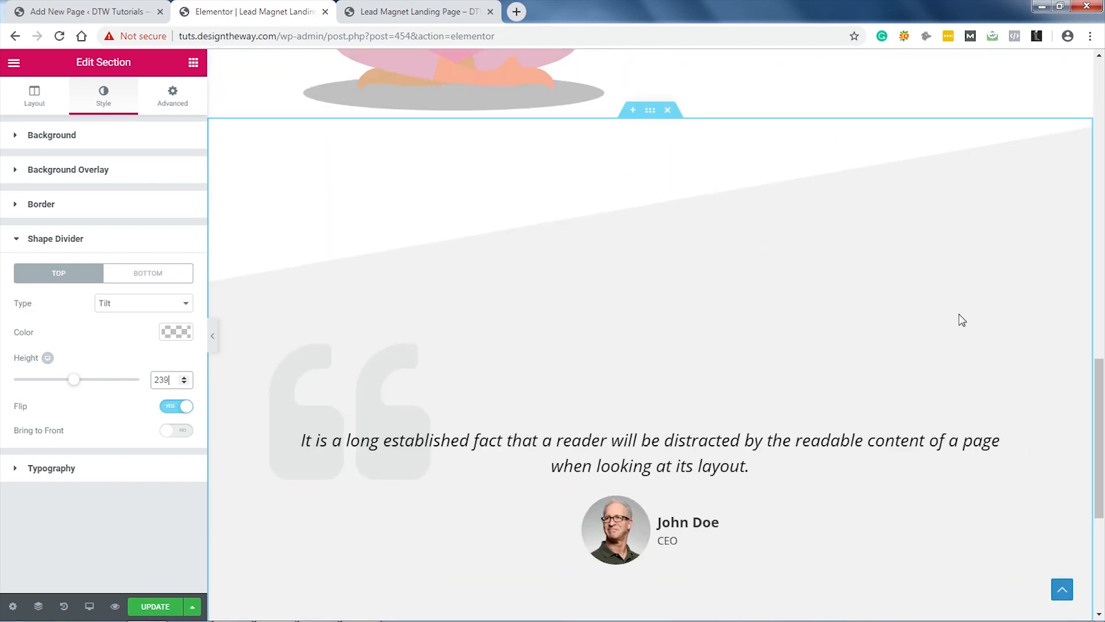
scroll(963, 321, down, 3)
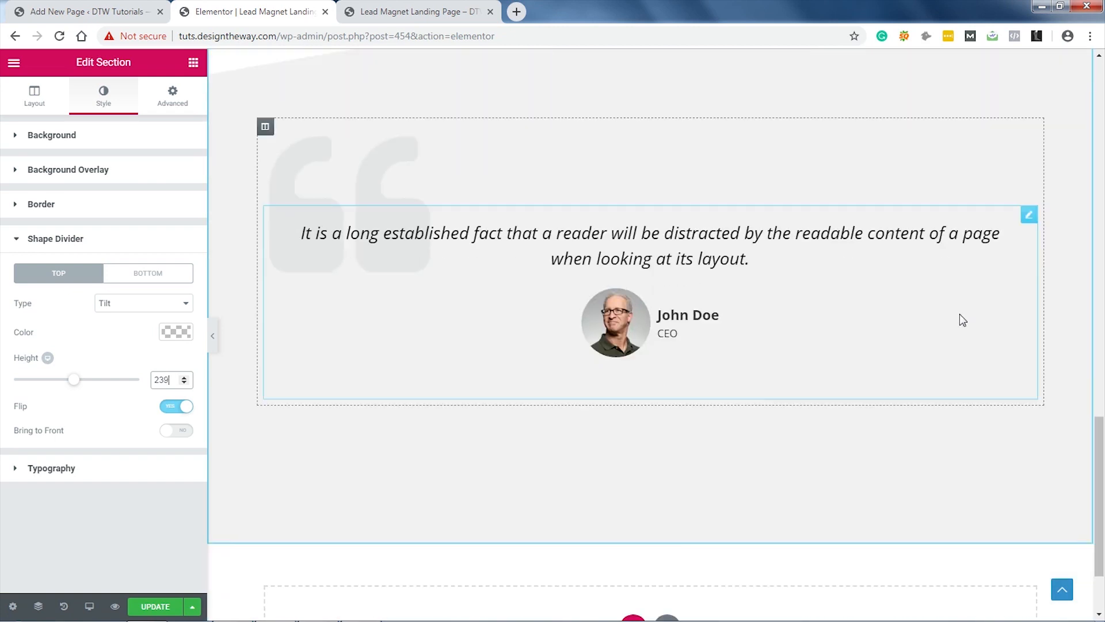
scroll(963, 320, down, 2)
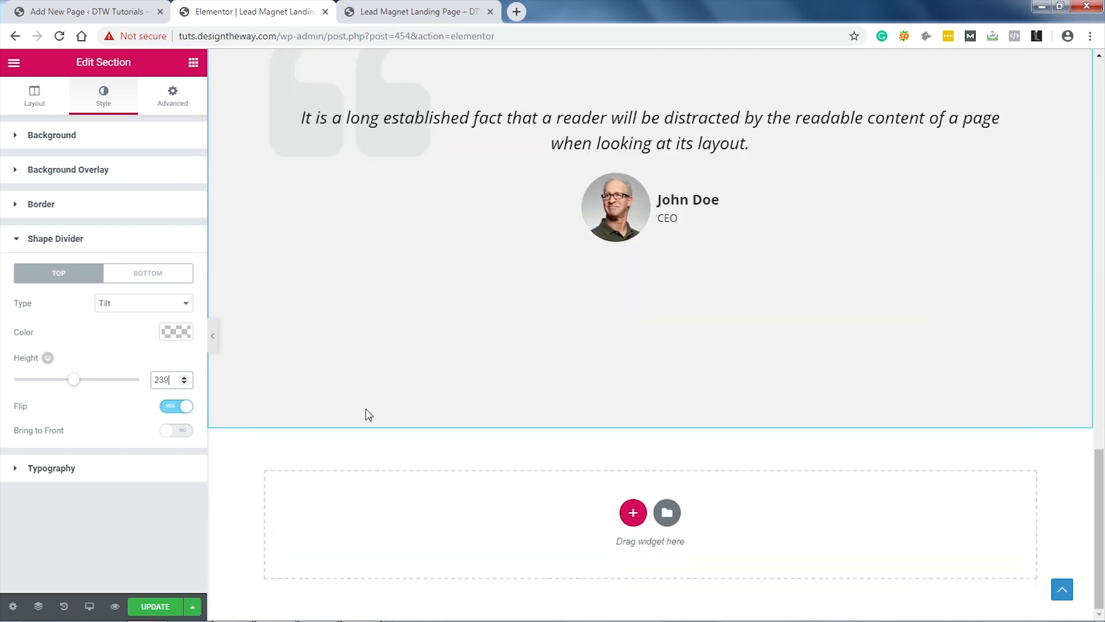
click(139, 513)
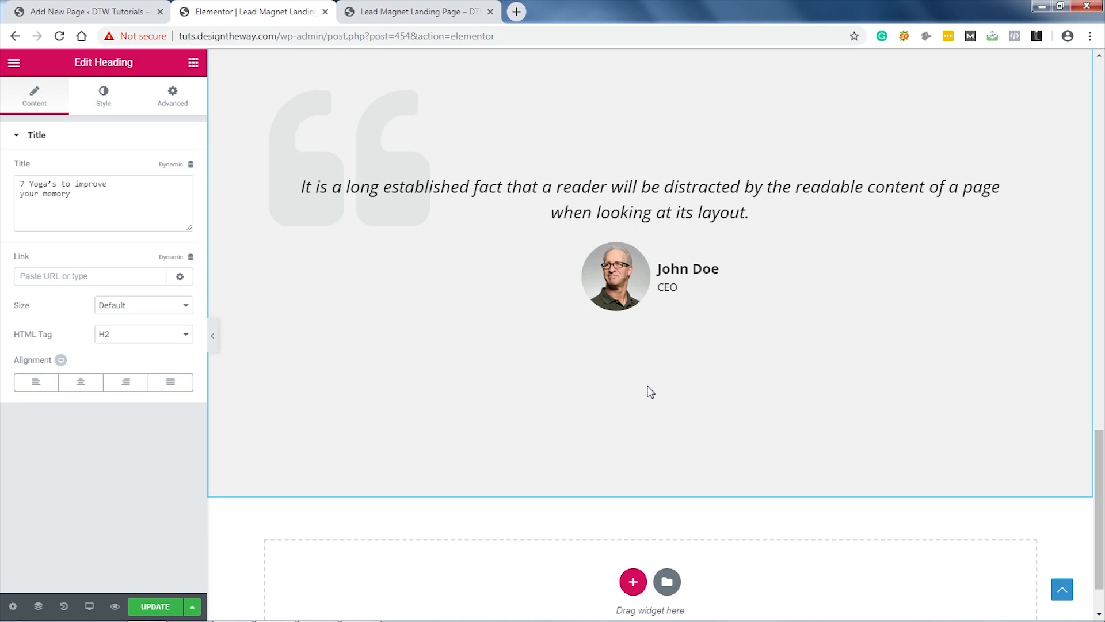
Step: Add a one-column section at the page bottom with a purple classic background
click(633, 582)
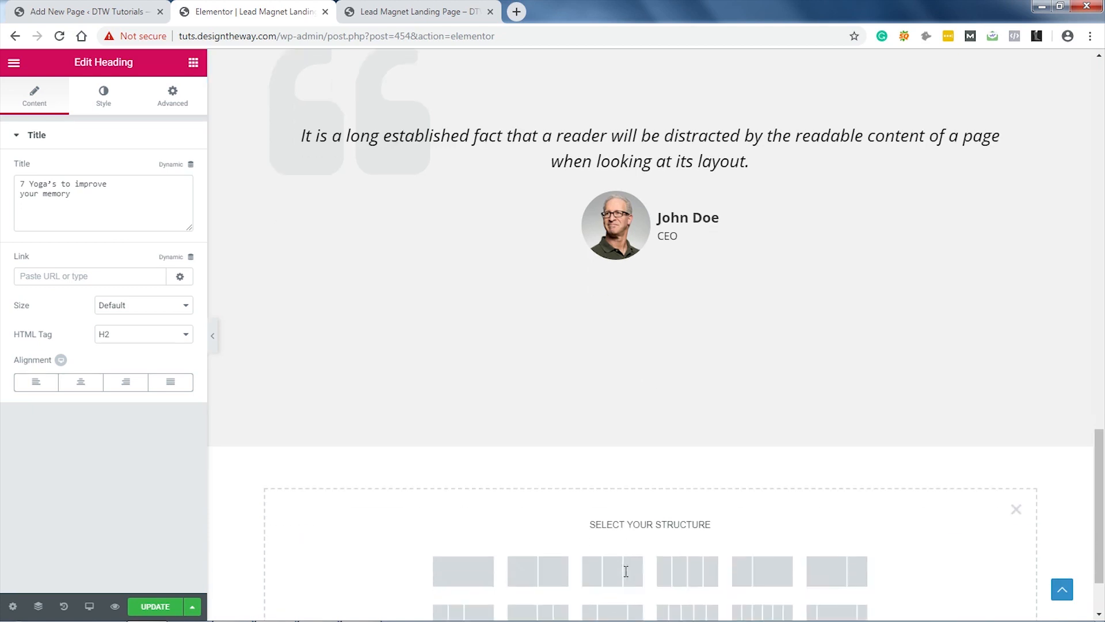
click(458, 484)
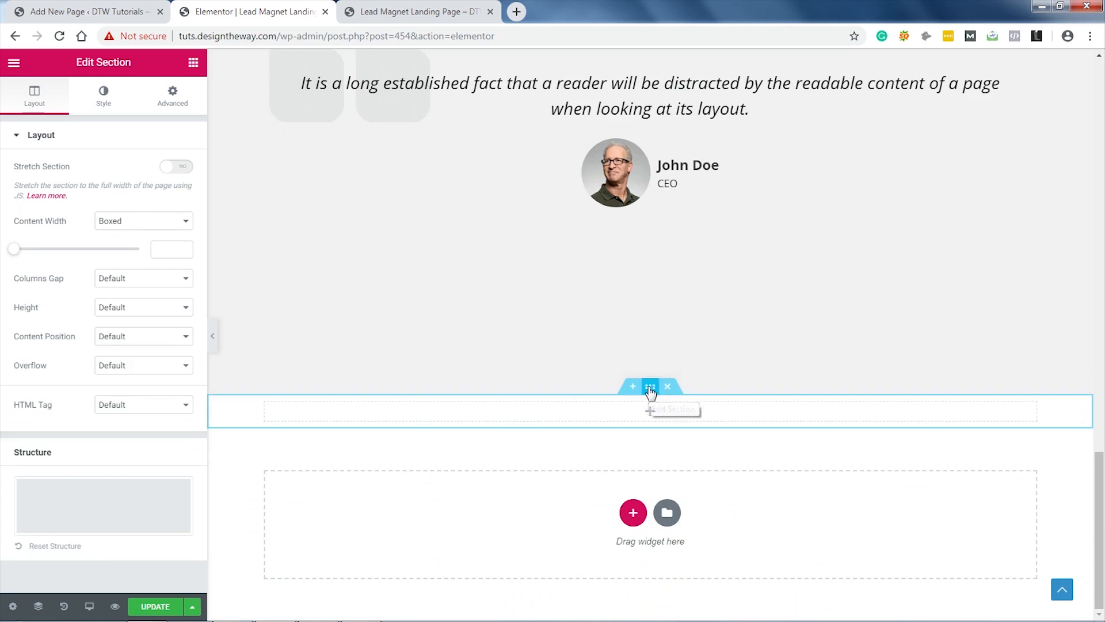
click(104, 95)
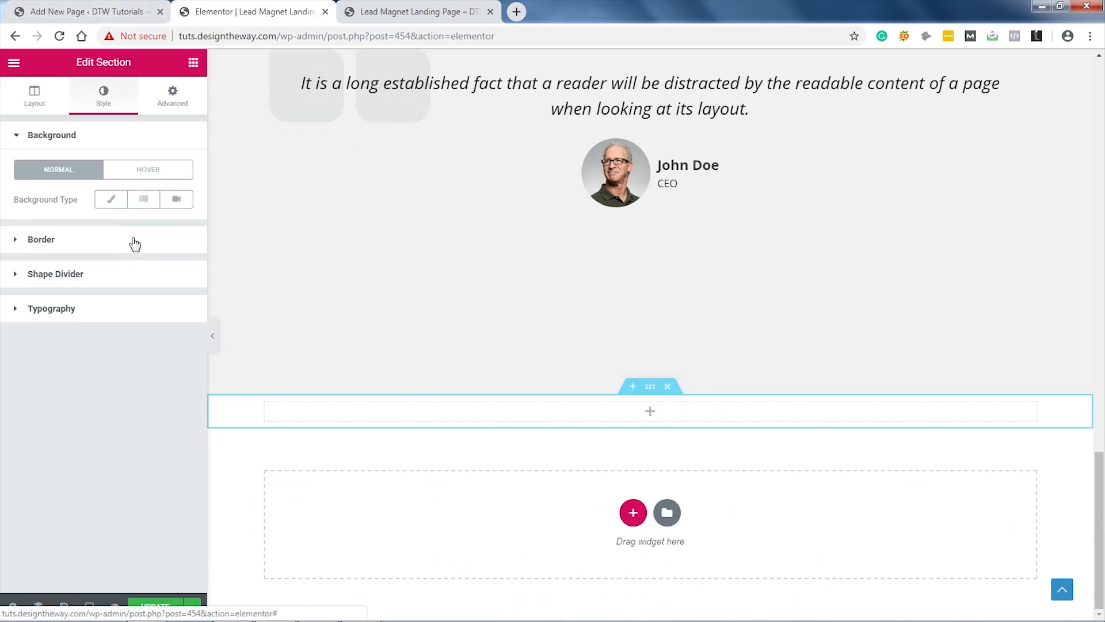
click(110, 199)
click(176, 229)
click(57, 394)
click(184, 229)
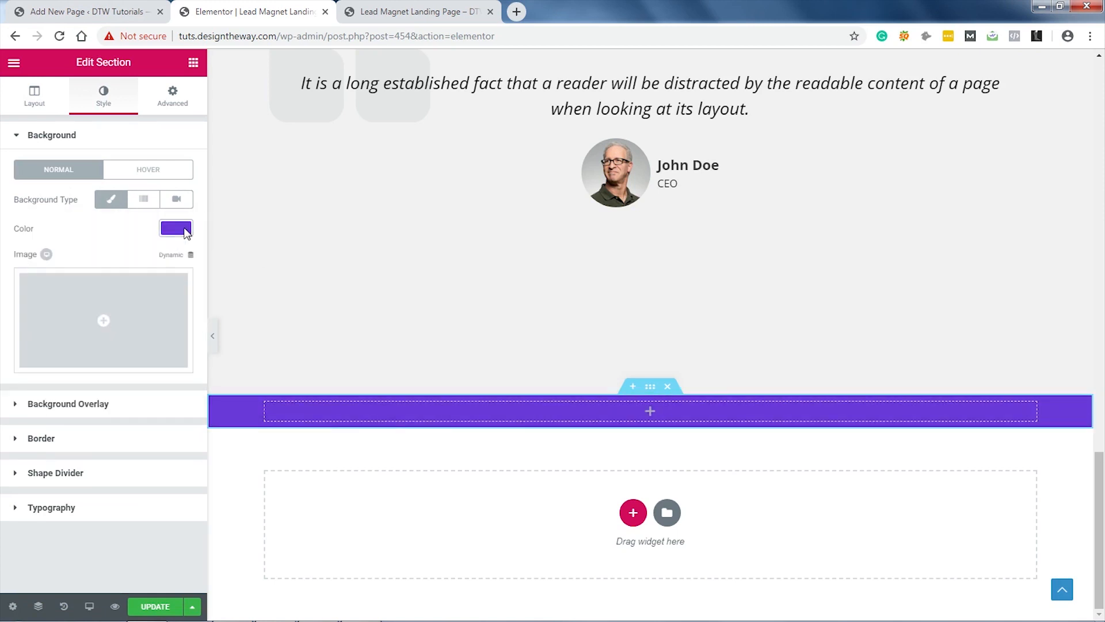
Step: Set the purple section's padding to 100 top, 30 right, 120 bottom, 30 left
click(172, 99)
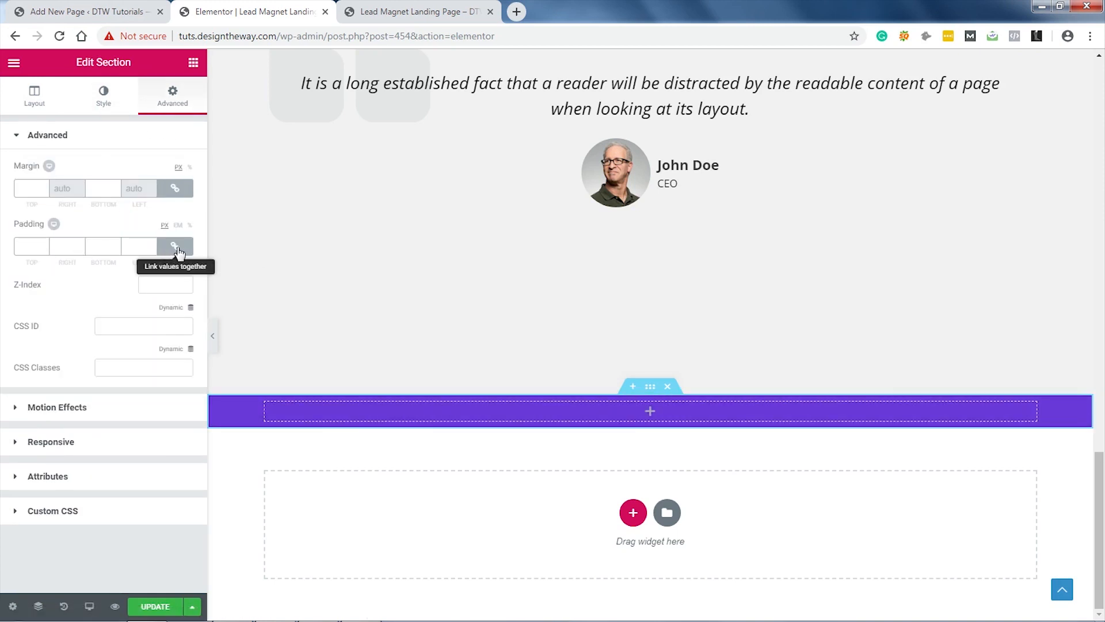
click(175, 247)
text(100)
double_click(65, 248)
text(30)
double_click(102, 246)
text(120)
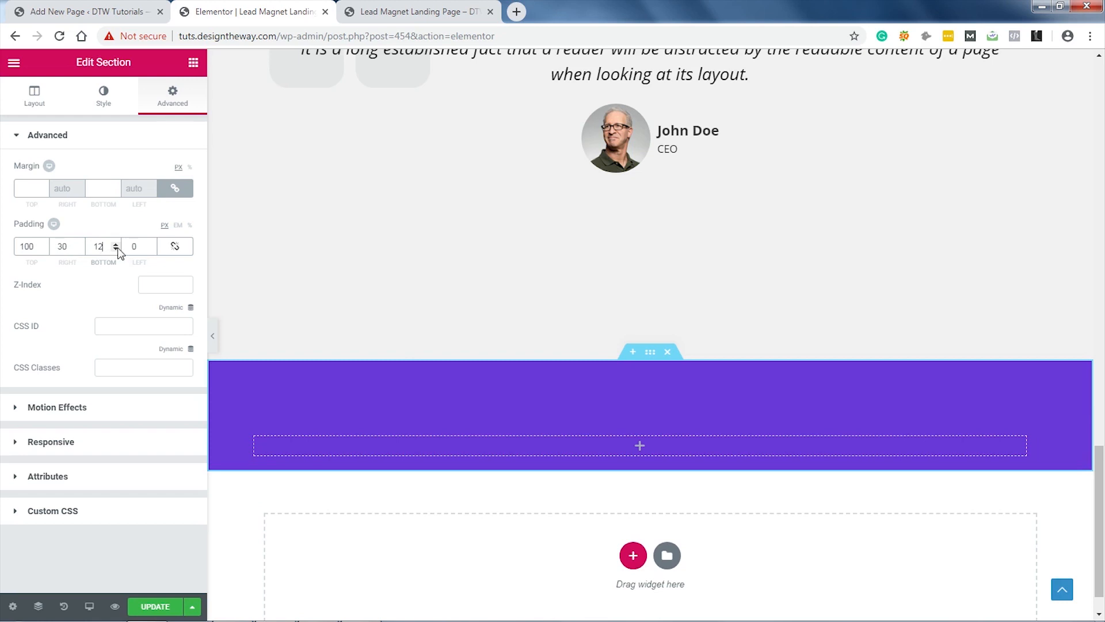
key(Tab)
text(30)
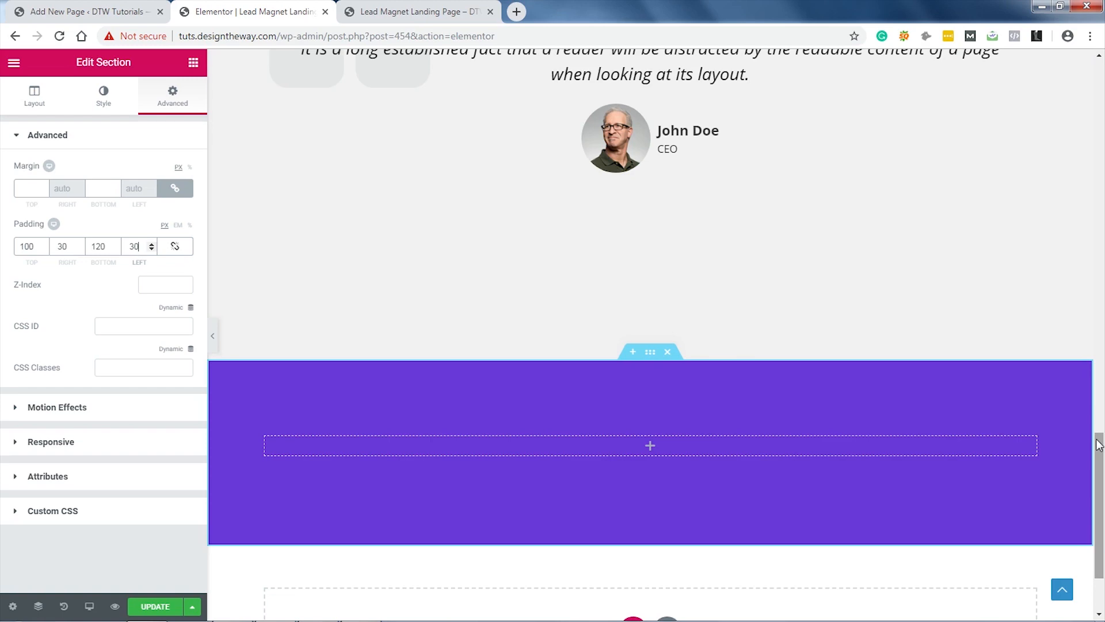
scroll(660, 359, up, 15)
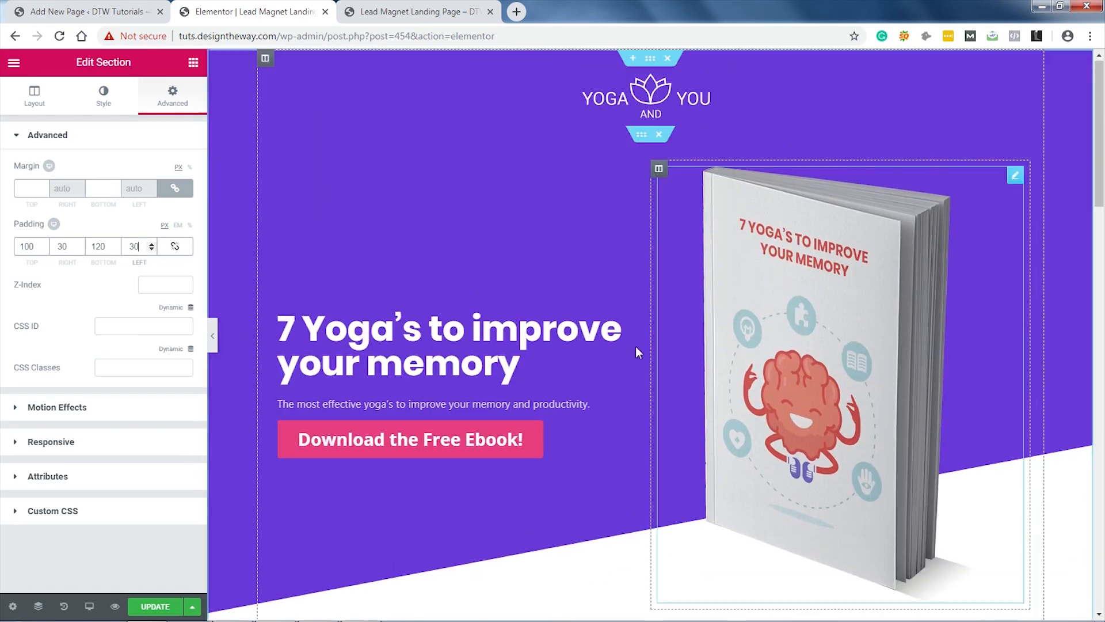
Step: Copy the hero heading '7 Yoga's to improve your memory' into the purple section
right_click(633, 324)
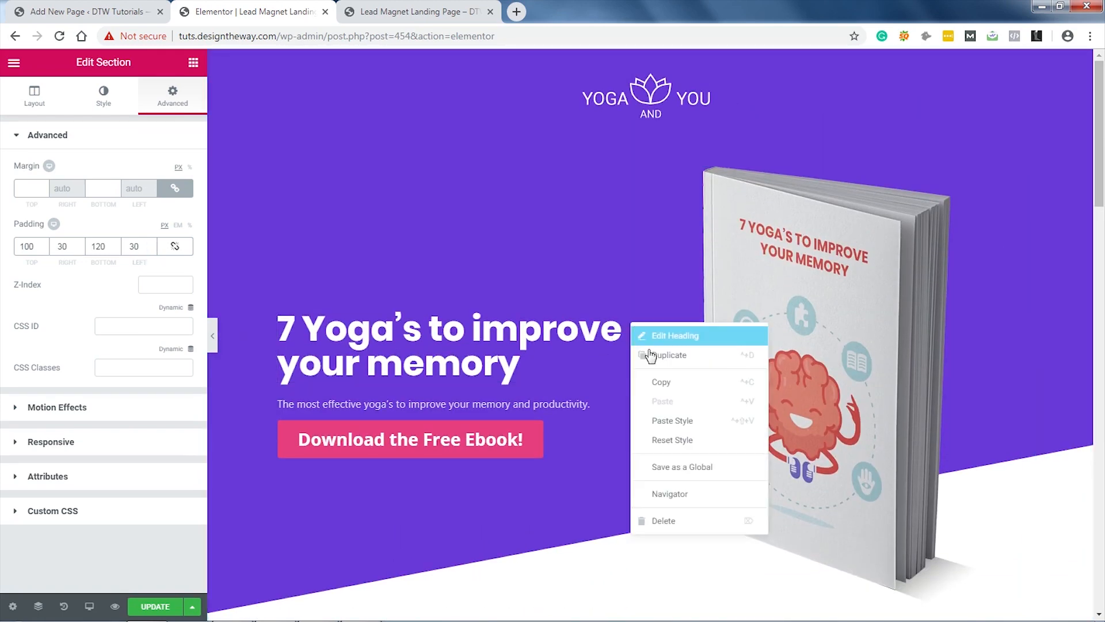
click(657, 383)
drag(1099, 155, 1103, 543)
right_click(726, 387)
click(755, 398)
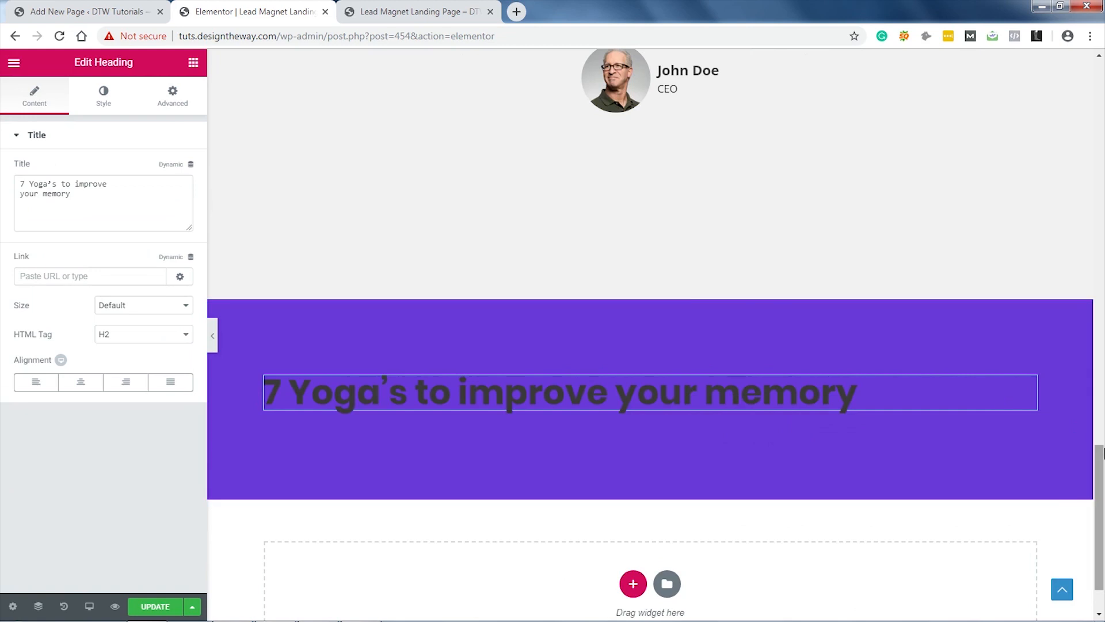
drag(1102, 485, 1099, 84)
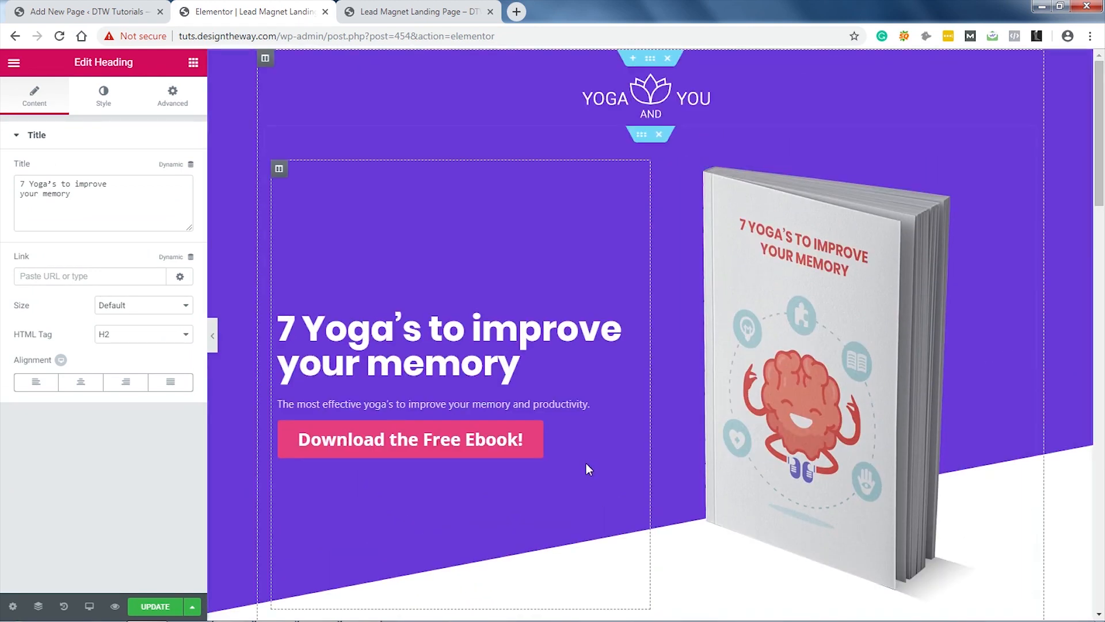
Step: Copy the 'Download the Free Ebook!' button and paste it below that heading
right_click(635, 432)
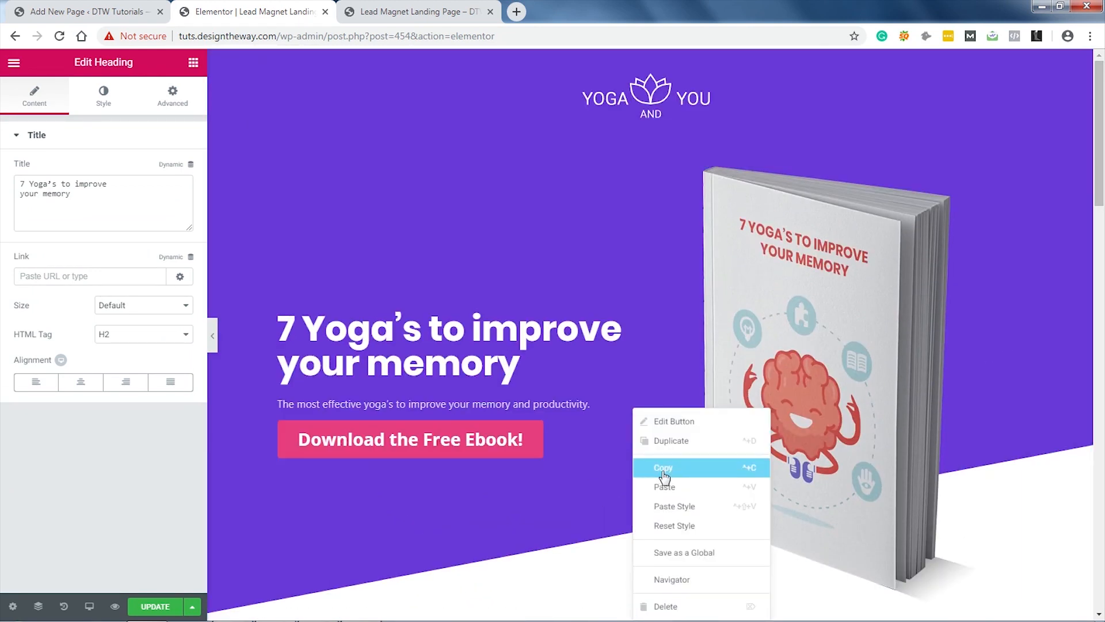
click(665, 465)
drag(1097, 180, 1099, 585)
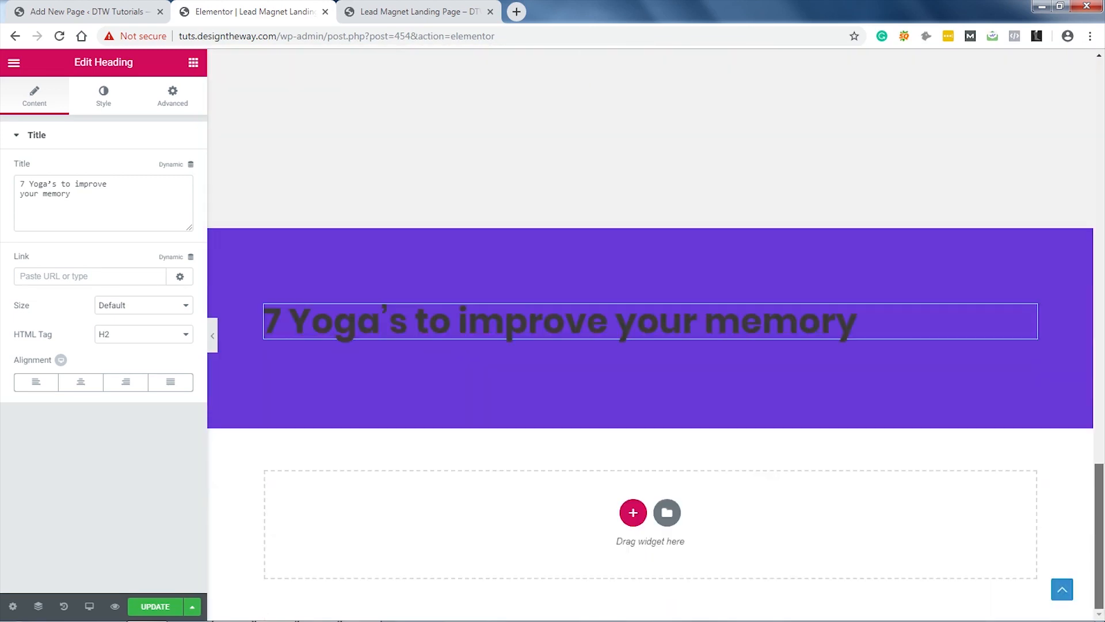
right_click(892, 336)
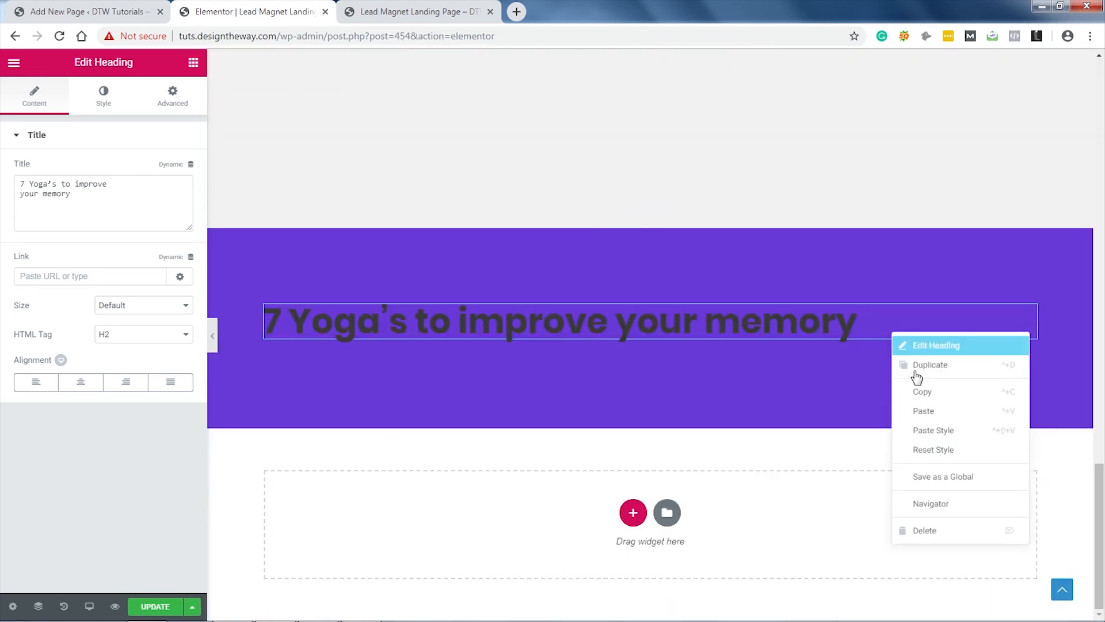
click(937, 411)
click(778, 377)
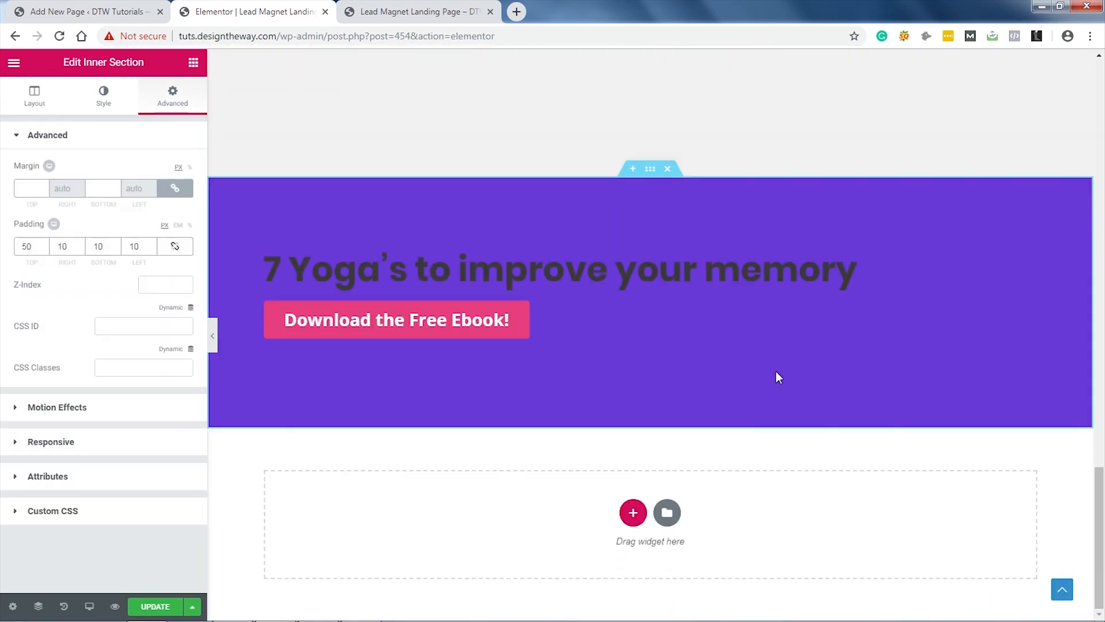
Step: Center the purple section's content and make its heading text light grey
click(651, 169)
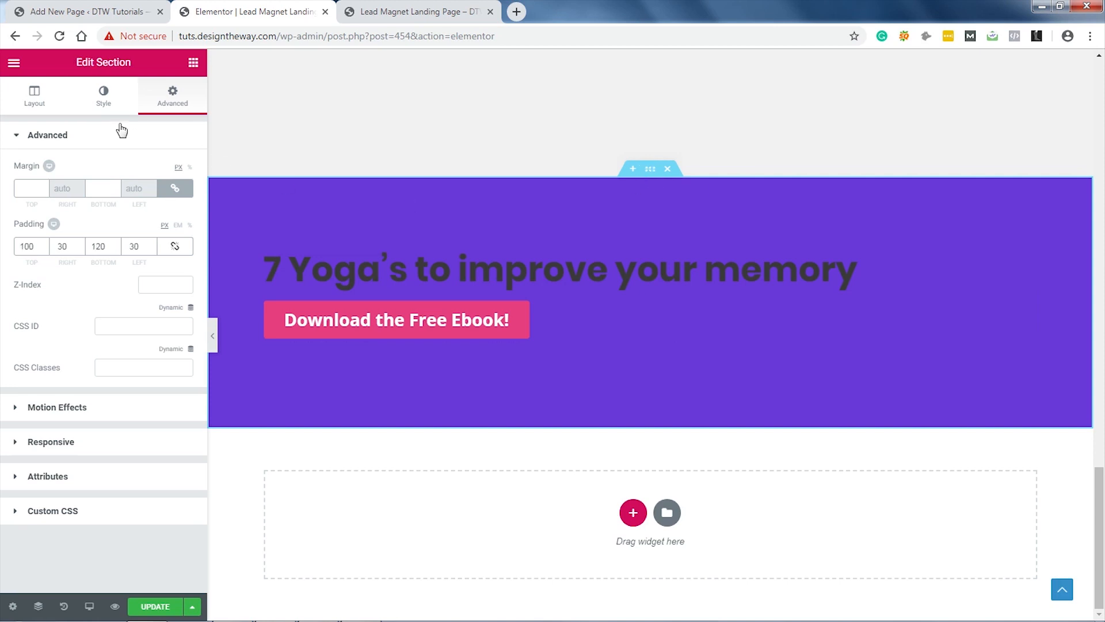
click(103, 99)
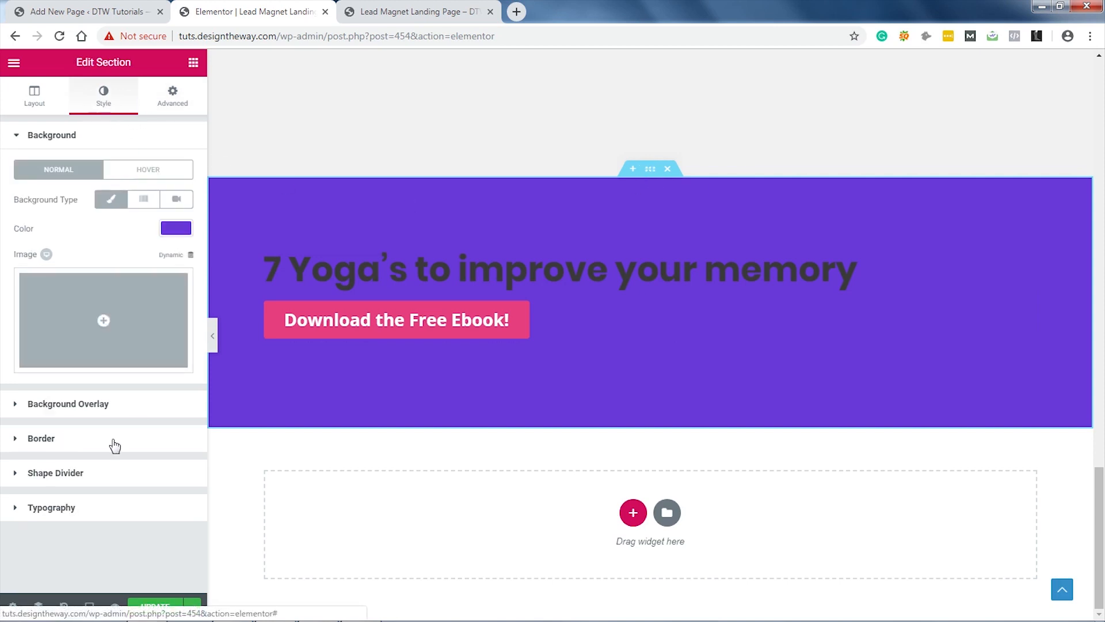
click(105, 508)
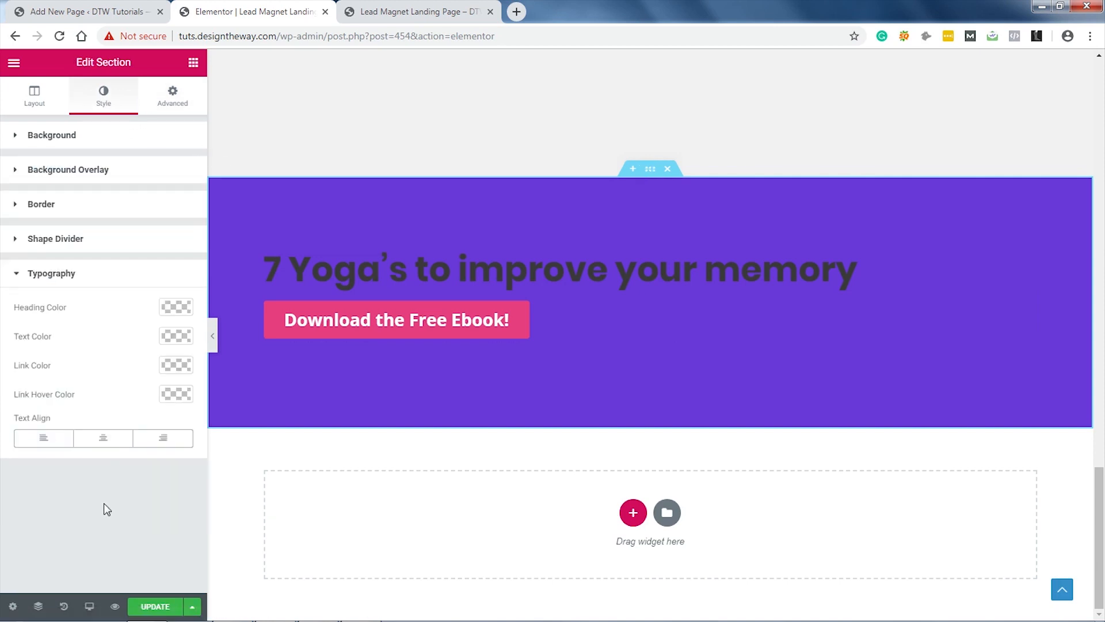
click(105, 442)
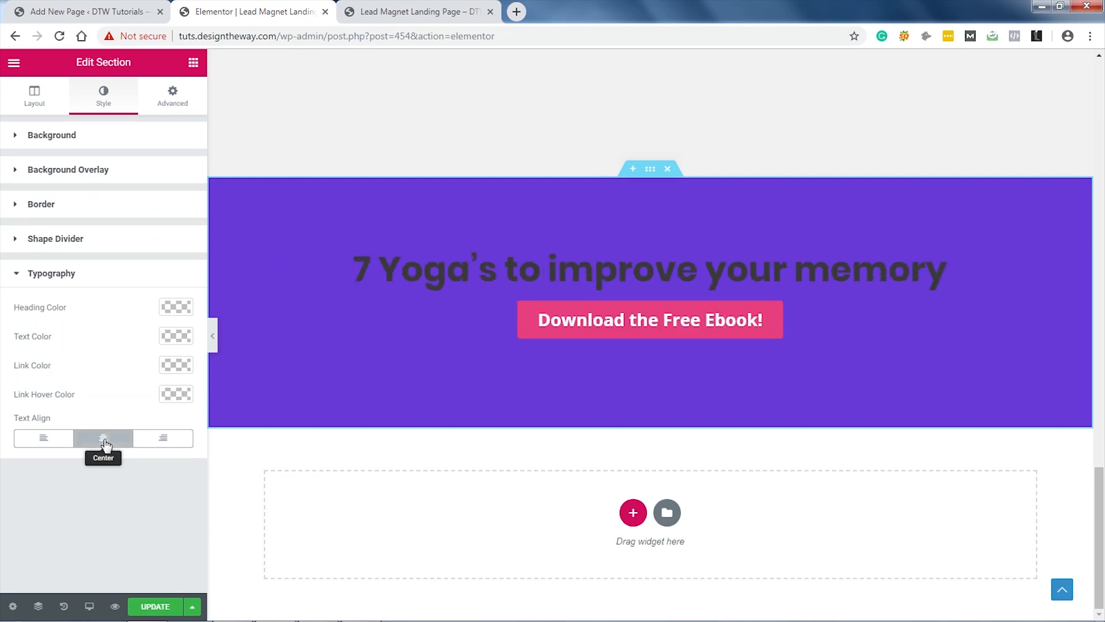
click(179, 309)
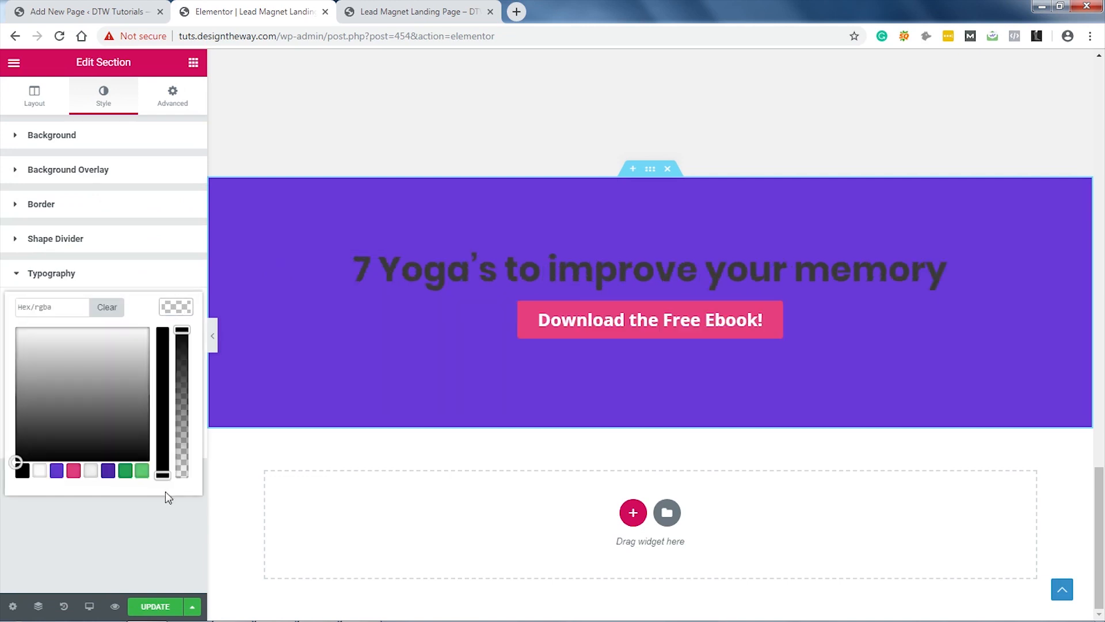
click(91, 471)
click(174, 305)
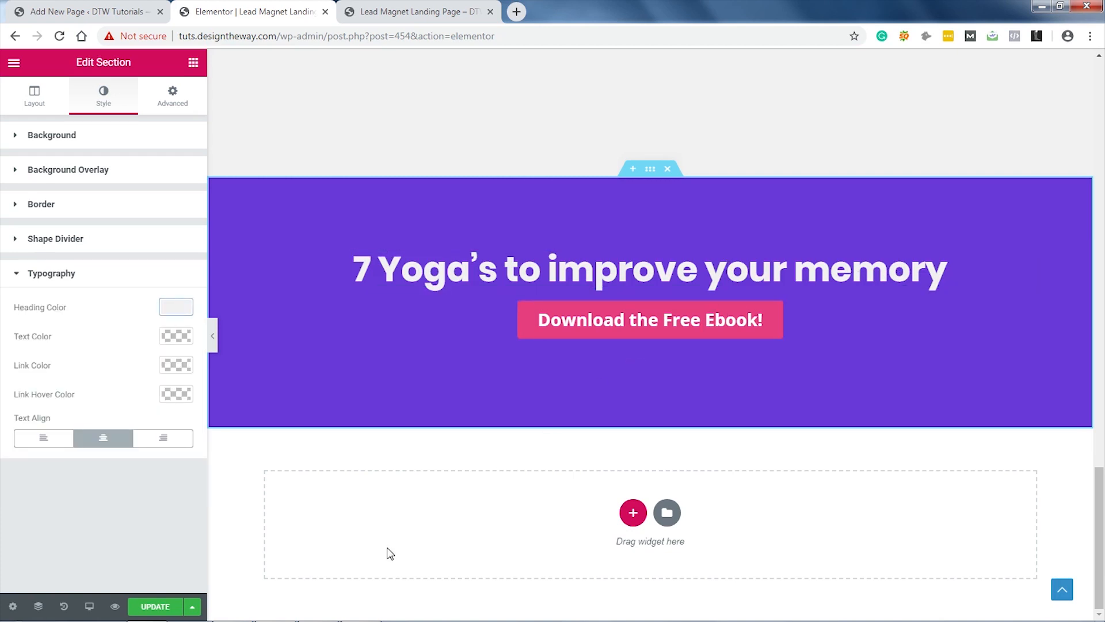
Step: Unlink the heading's margins and raise its bottom margin to 20 px
click(1028, 265)
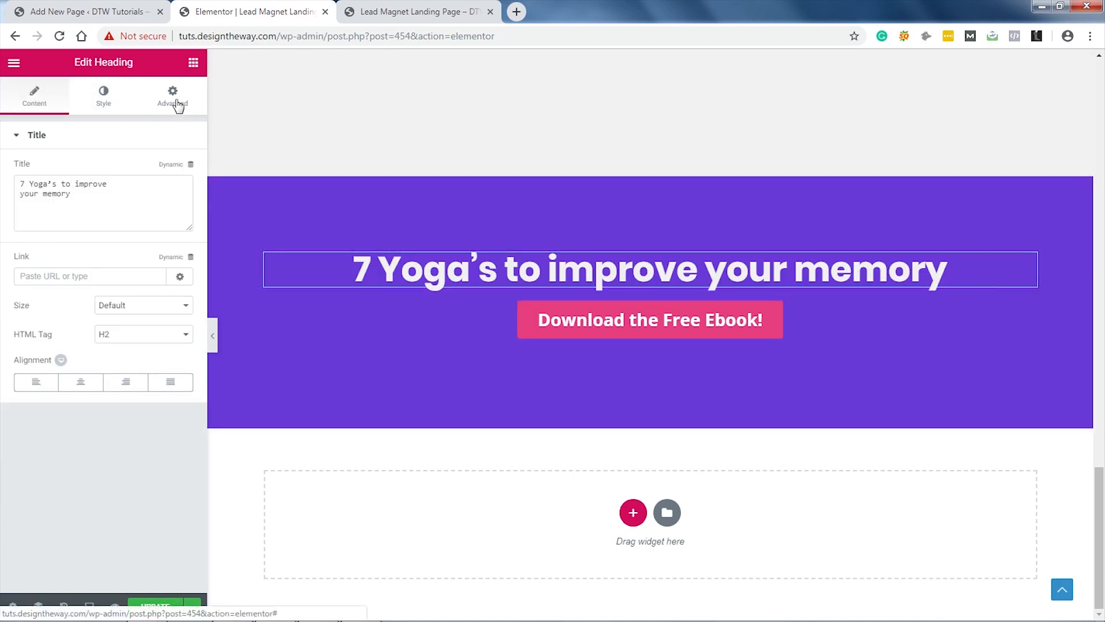
click(173, 96)
click(177, 192)
click(116, 191)
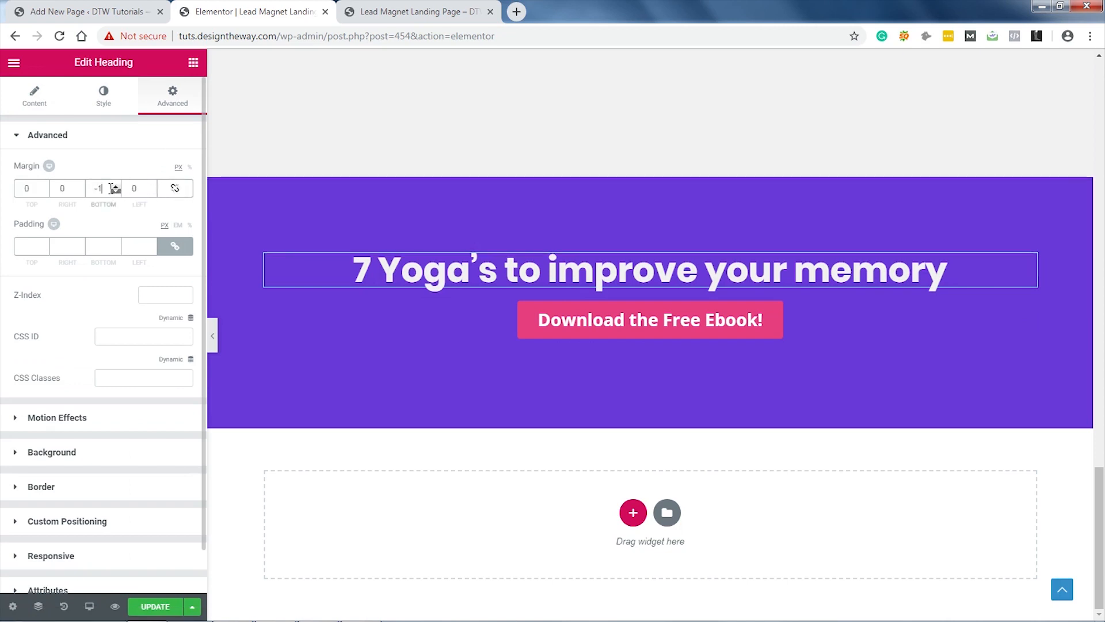
click(115, 185)
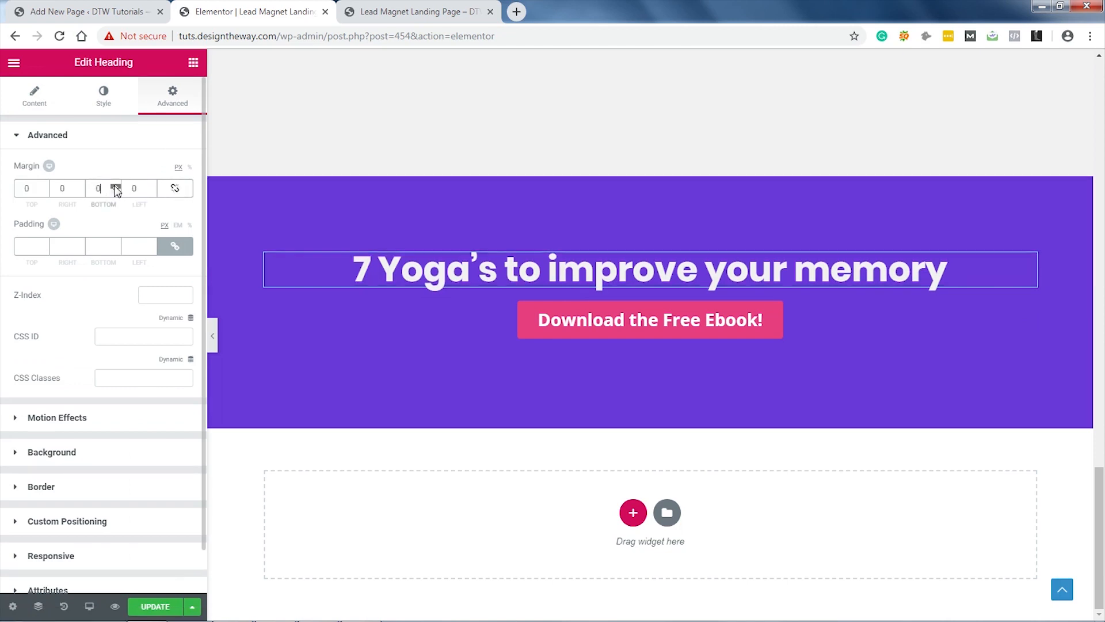
click(115, 187)
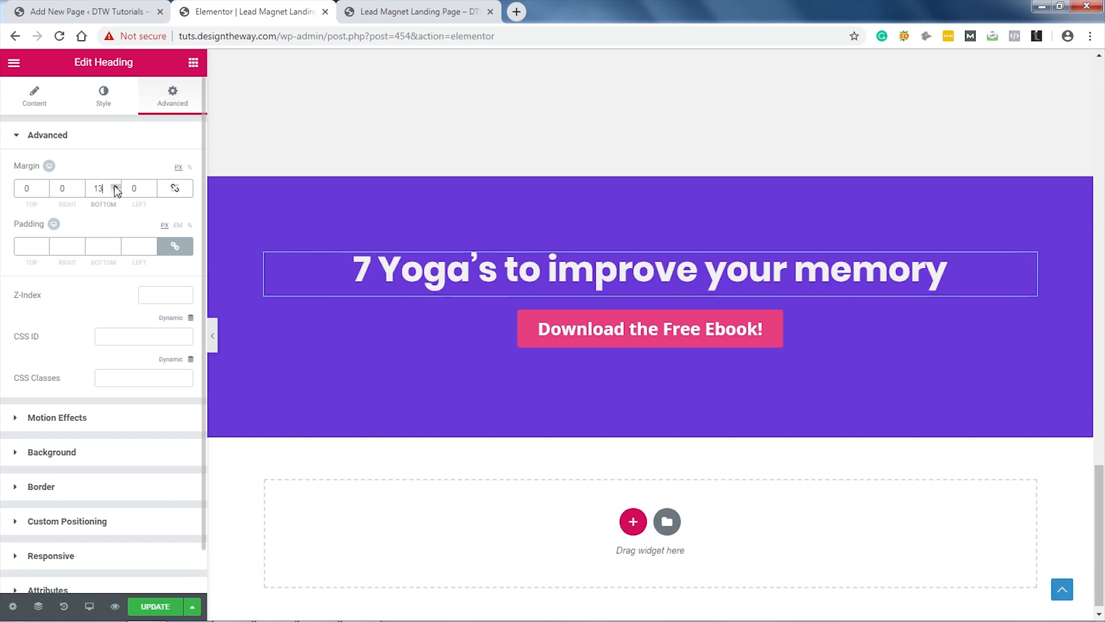
click(115, 186)
click(116, 186)
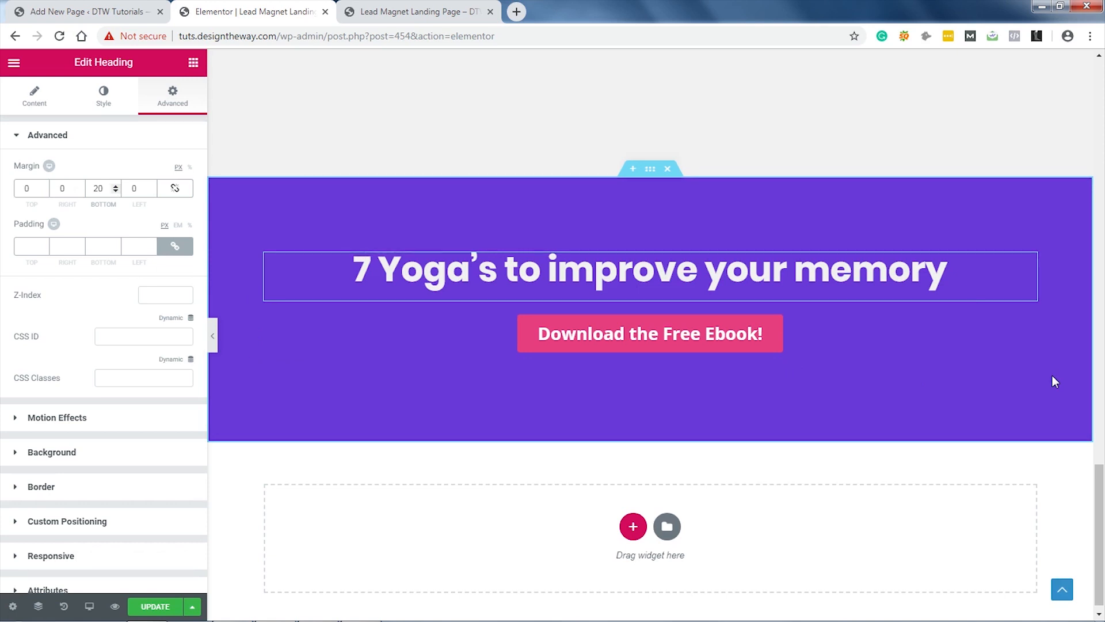
Step: Add a flipped Tilt shape divider to the testimonial section's bottom edge
scroll(1052, 376, up, 1)
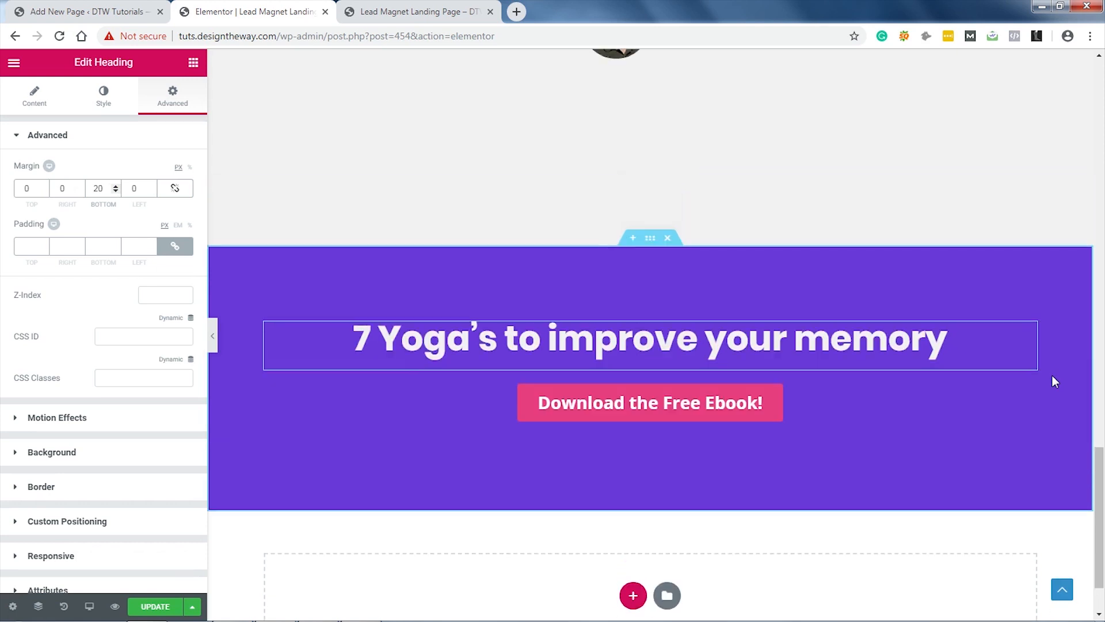
scroll(1052, 377, up, 5)
scroll(1056, 381, up, 1)
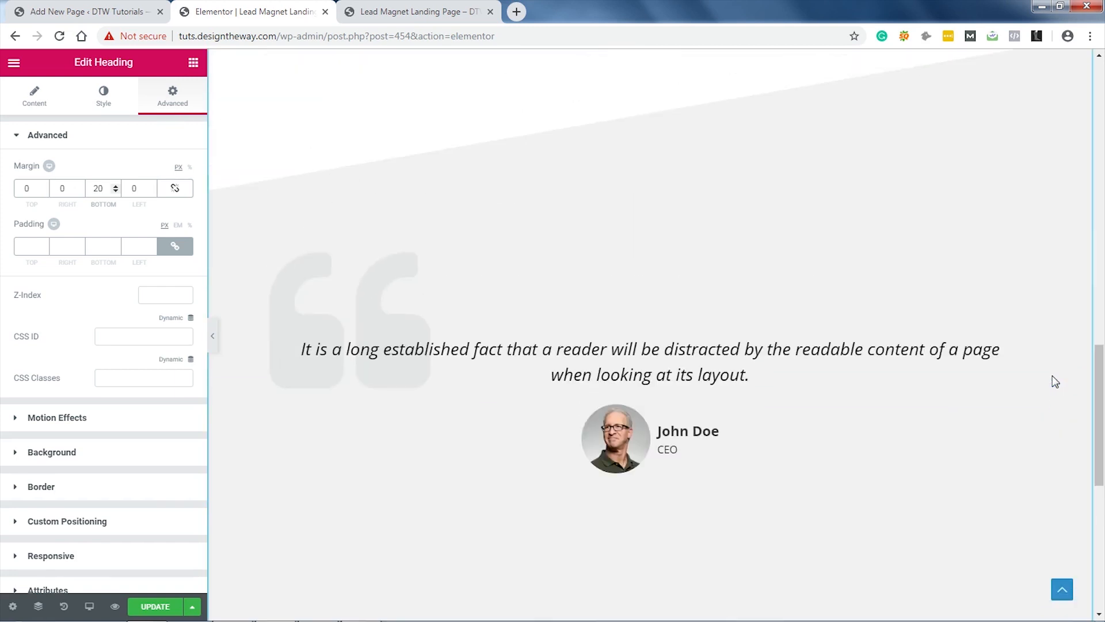
scroll(615, 141, up, 1)
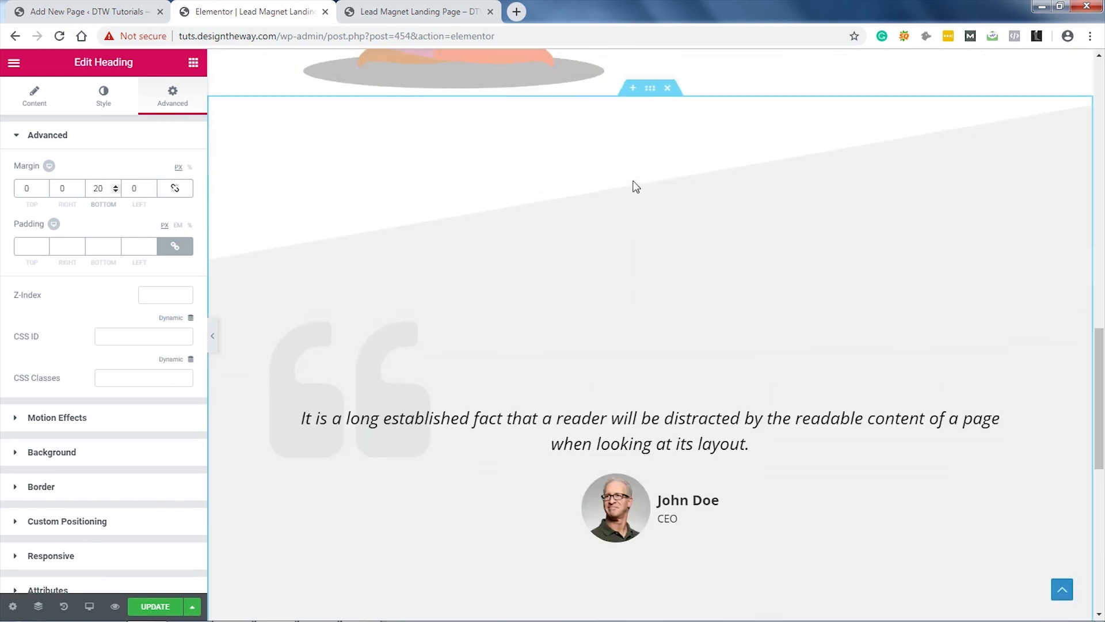
click(650, 88)
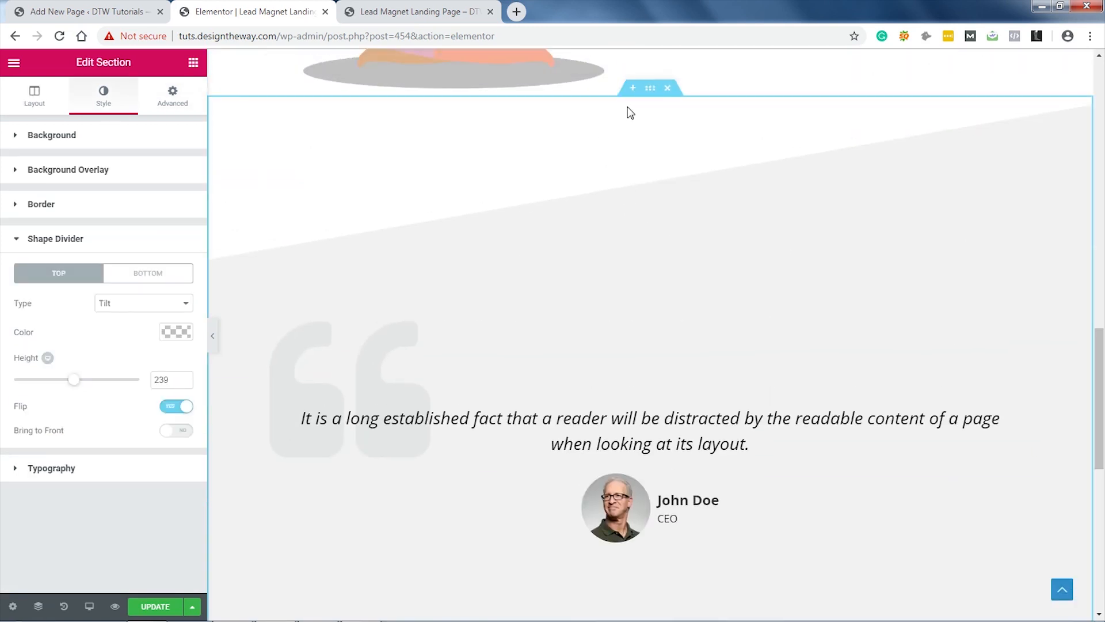
click(142, 274)
click(138, 302)
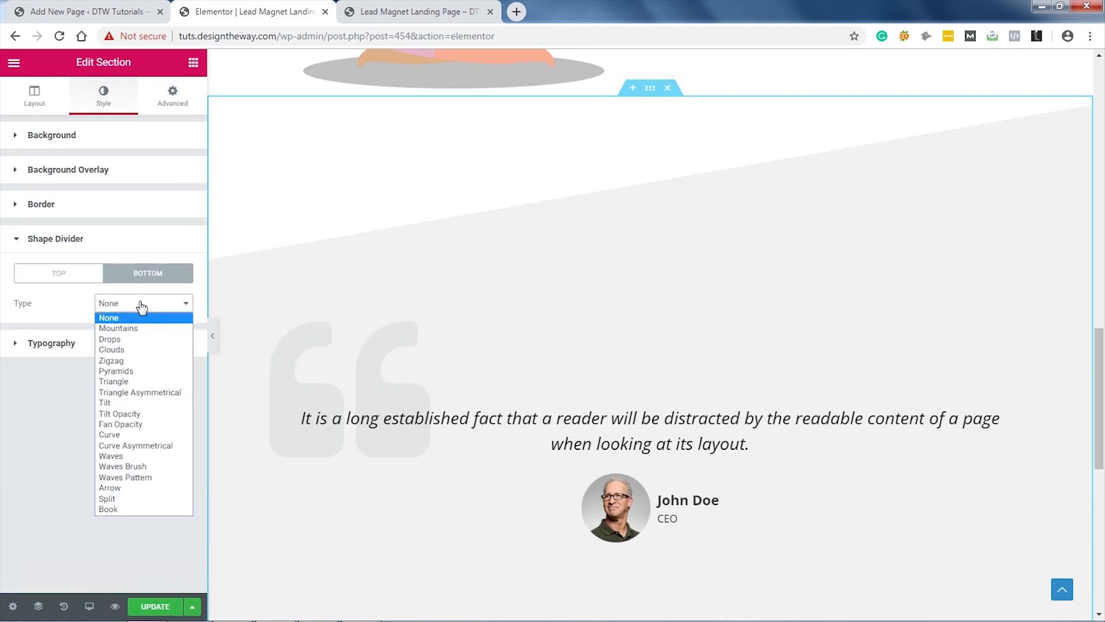
key(Escape)
click(124, 408)
scroll(720, 305, down, 5)
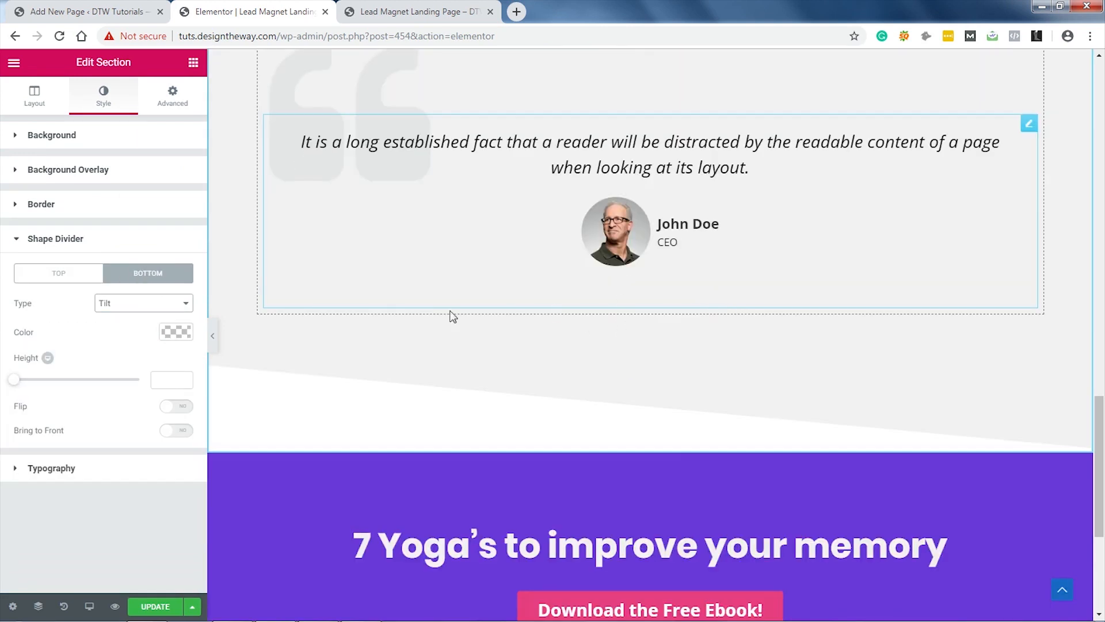
click(178, 407)
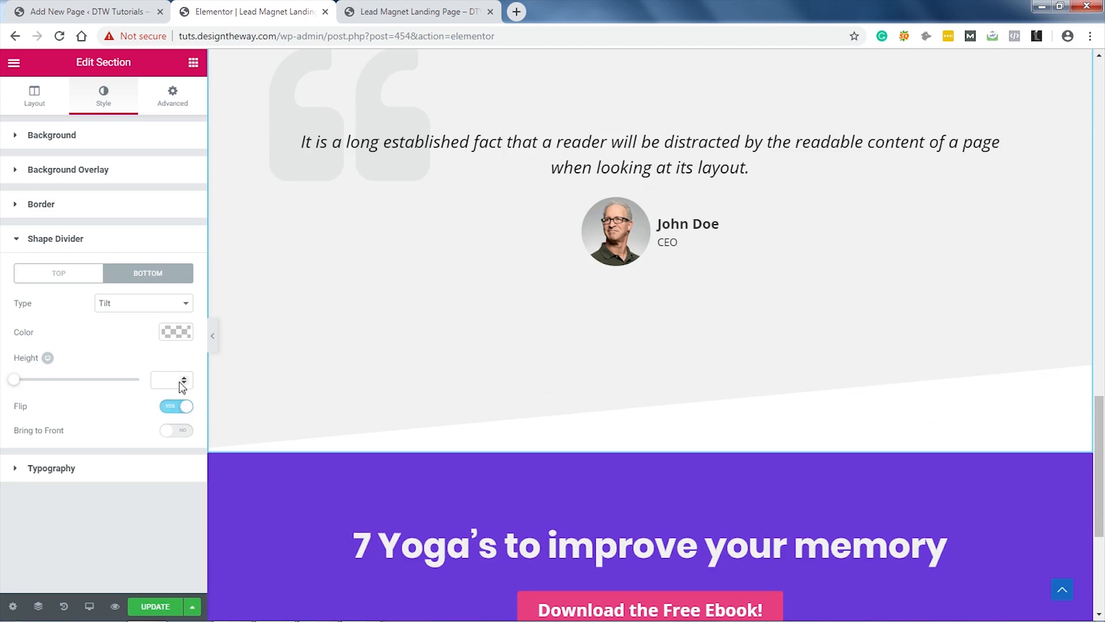
Step: Color the bottom divider purple #6a39da and set its height to 239
click(176, 333)
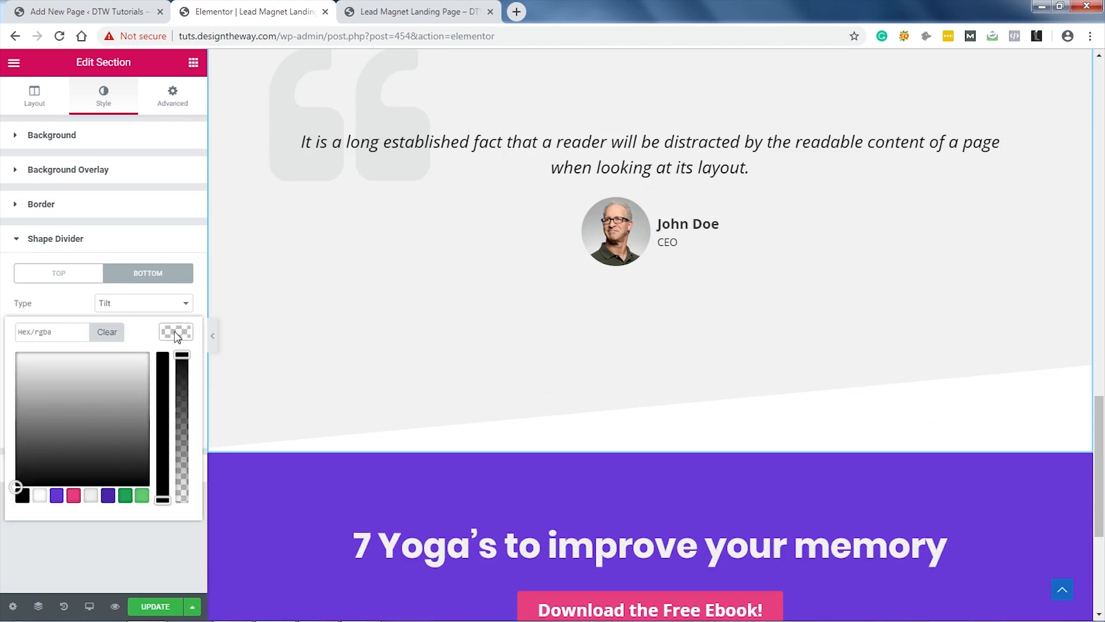
click(57, 494)
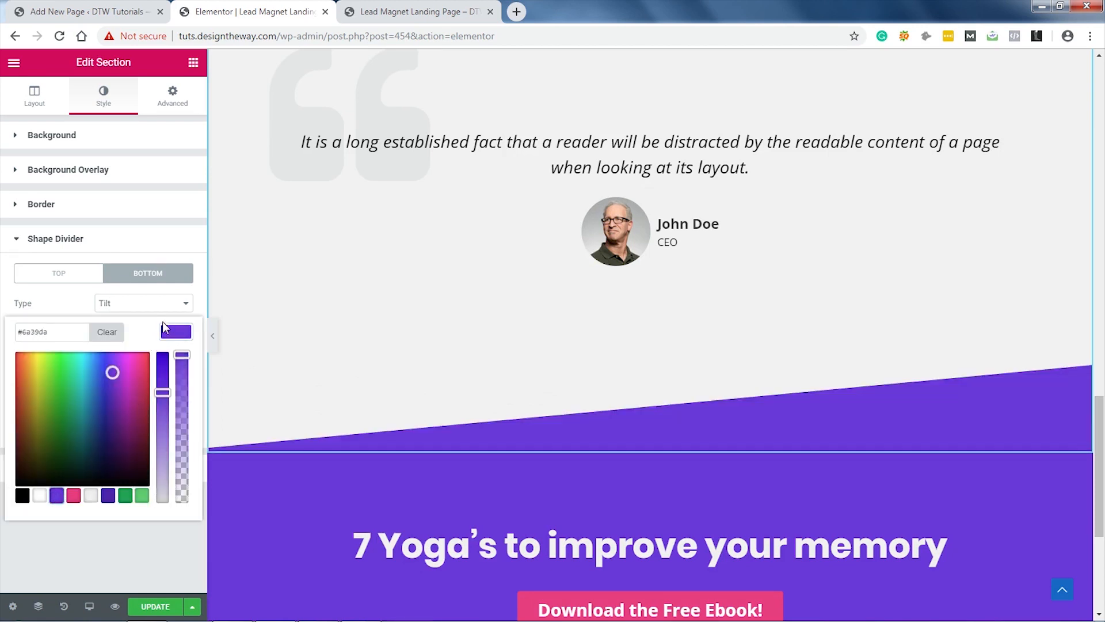
click(176, 333)
click(169, 383)
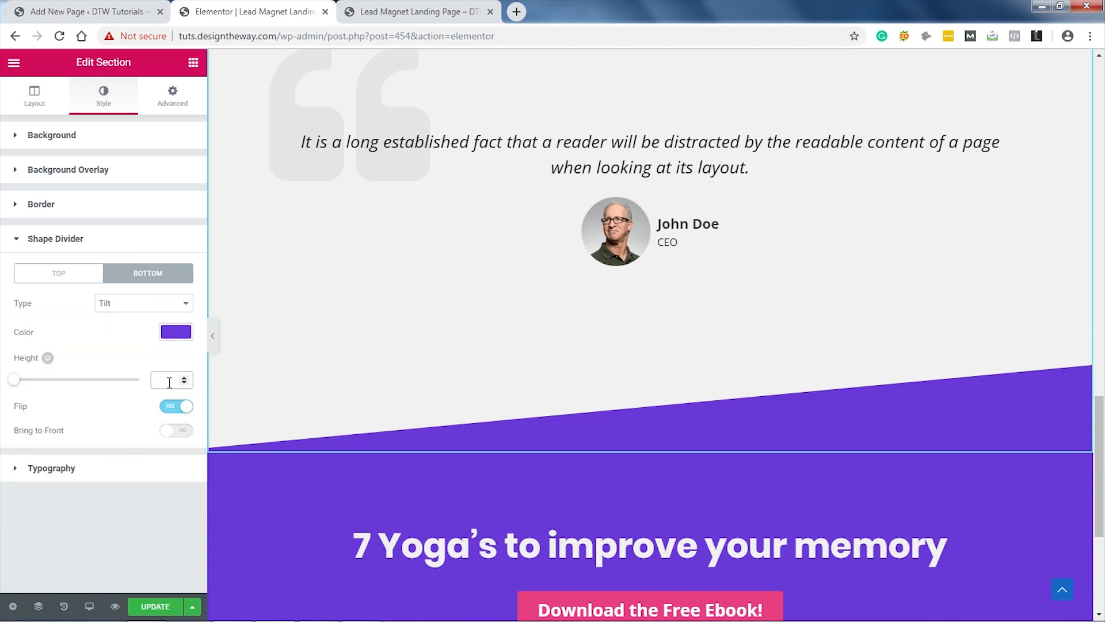
text(239)
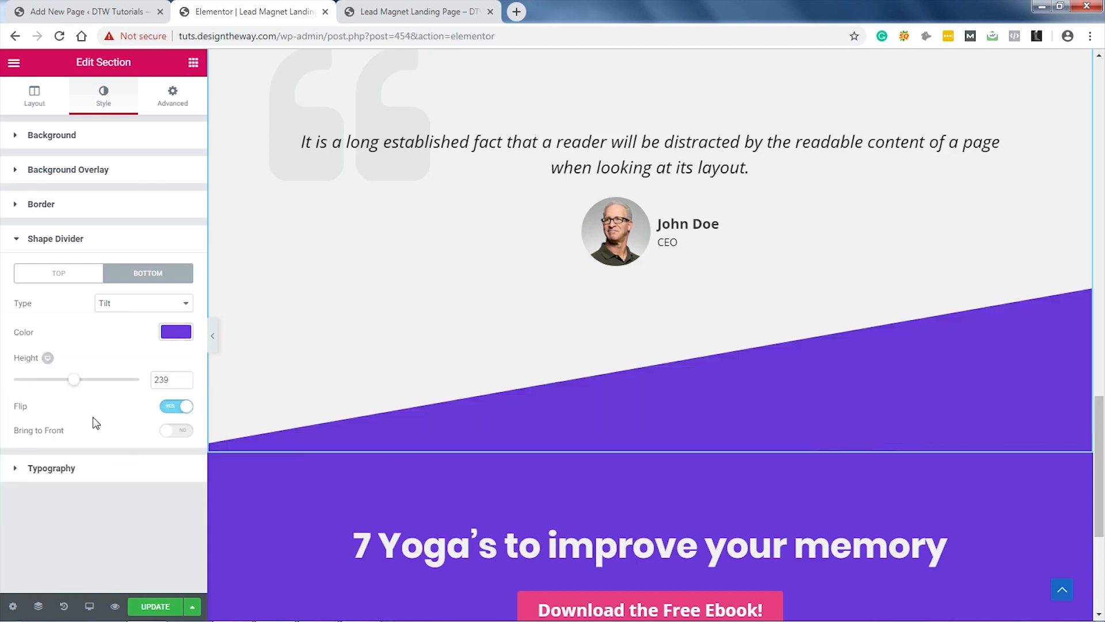
scroll(741, 340, up, 7)
scroll(740, 340, down, 6)
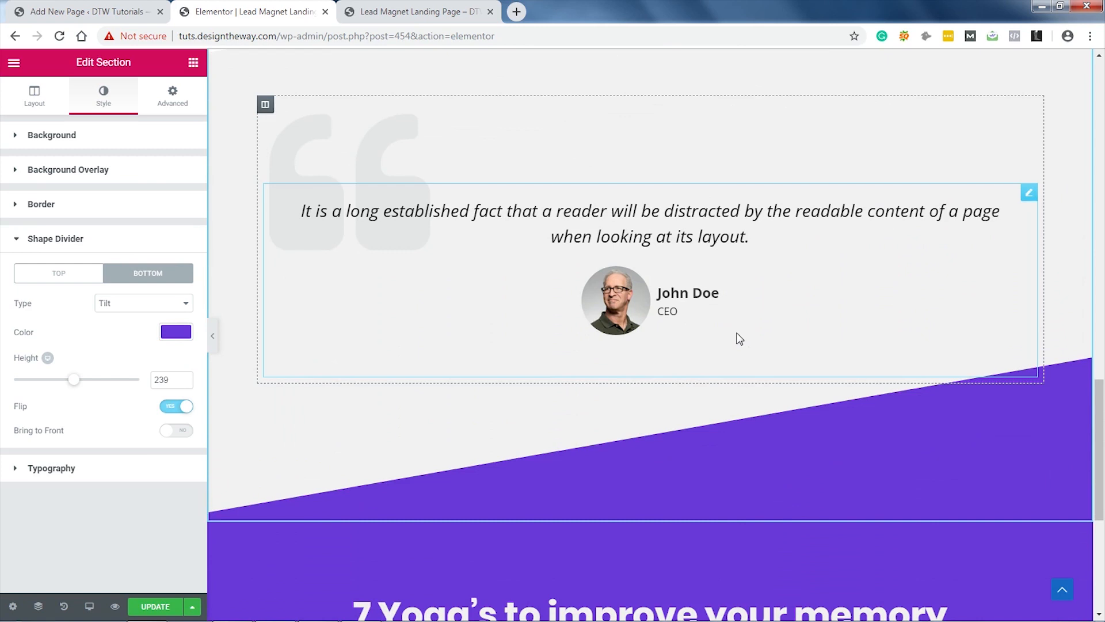
scroll(735, 332, down, 4)
scroll(370, 593, up, 1)
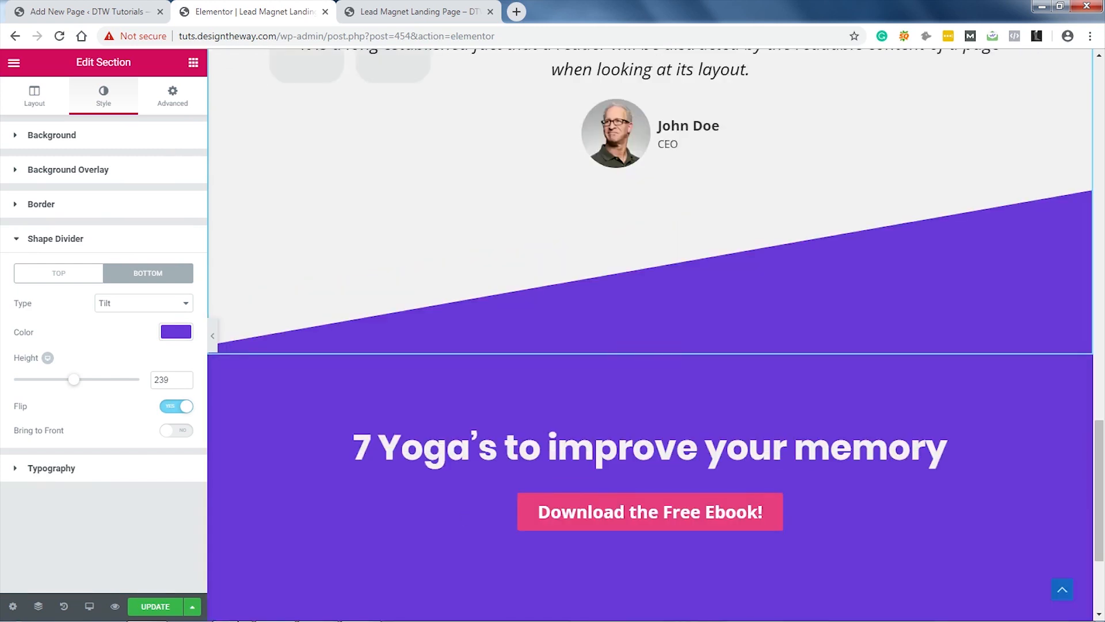
Step: Update the page, review the landing page in the preview tab, then return to Elementor
click(155, 607)
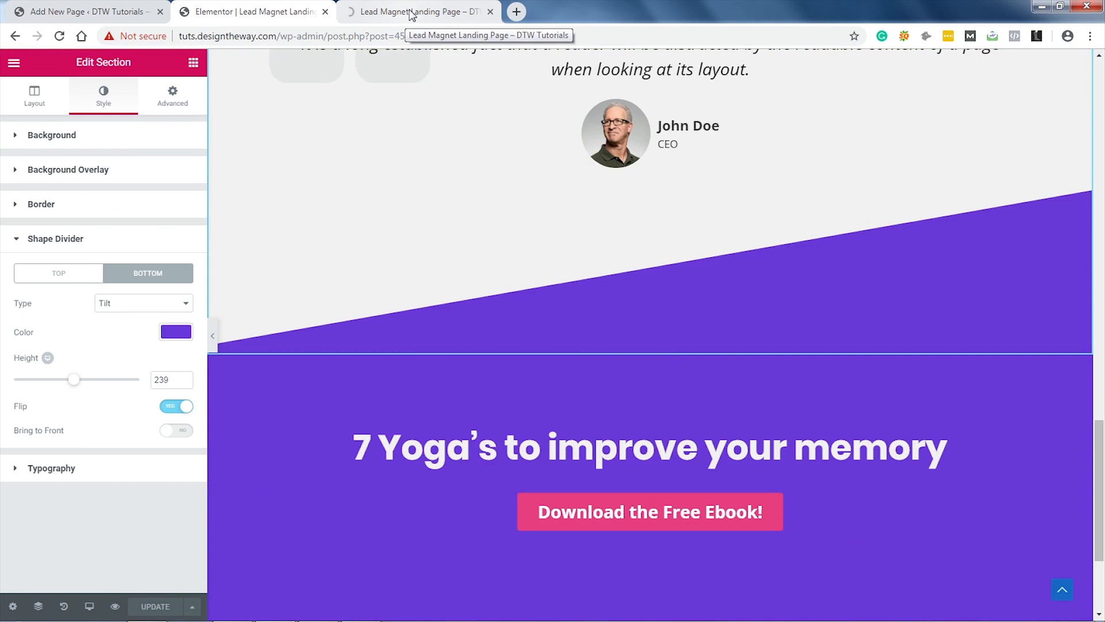
click(411, 12)
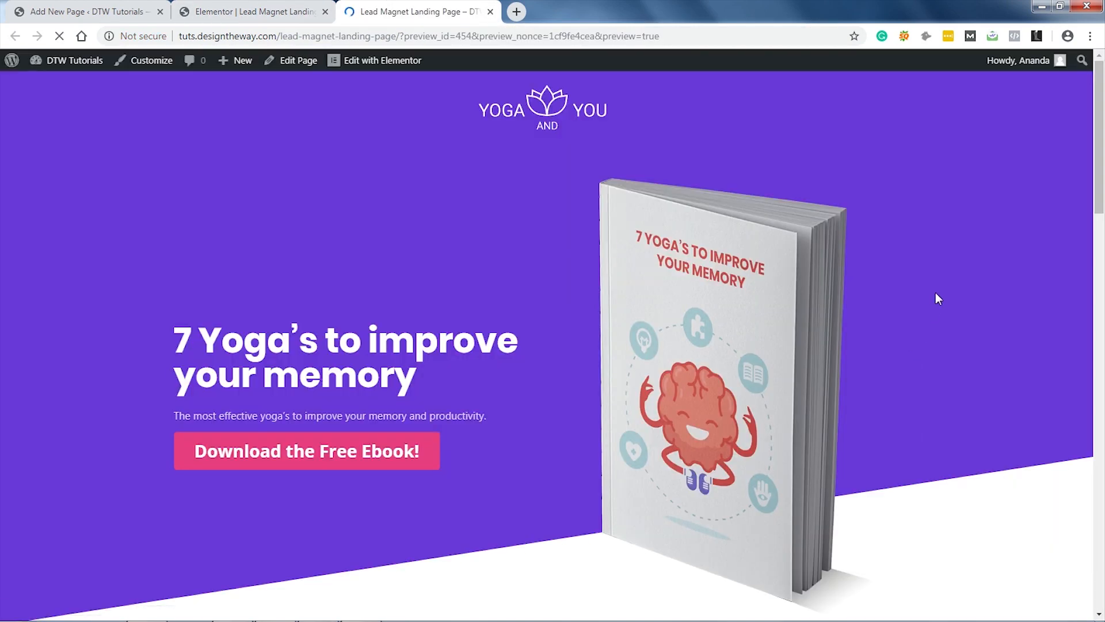
scroll(936, 293, down, 20)
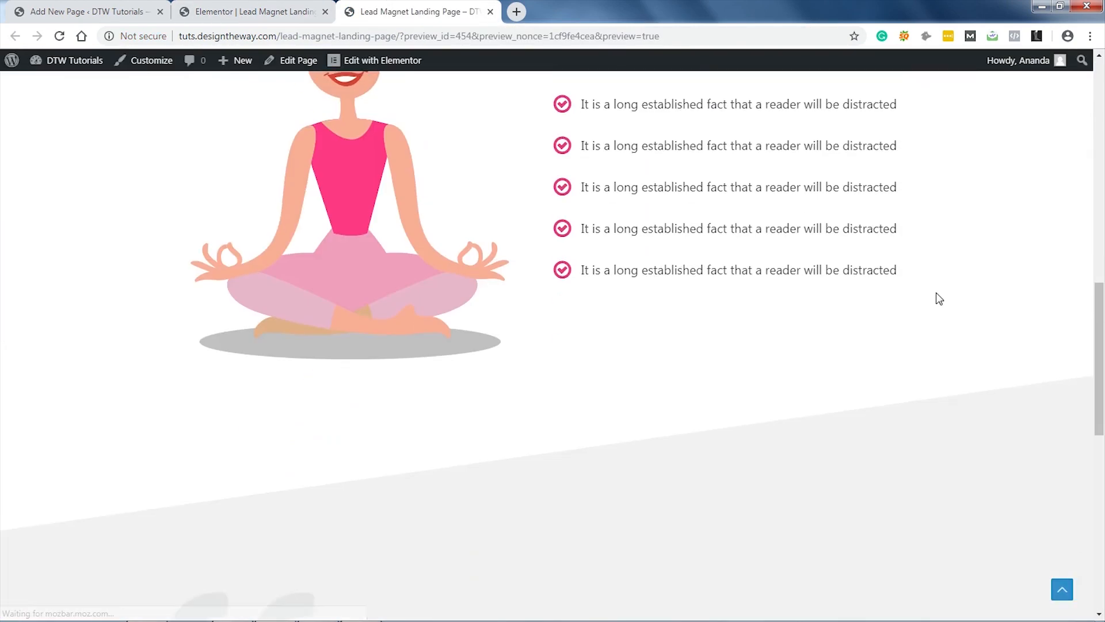
scroll(939, 297, down, 4)
scroll(938, 298, up, 8)
scroll(939, 297, down, 7)
scroll(937, 294, down, 2)
scroll(937, 294, up, 15)
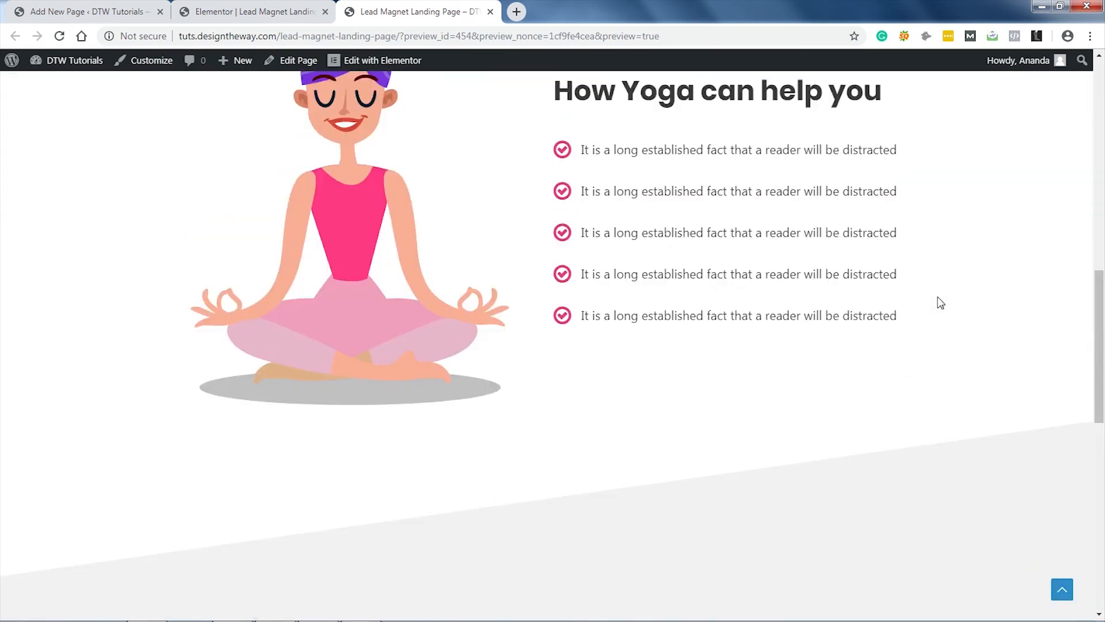
scroll(937, 297, up, 1)
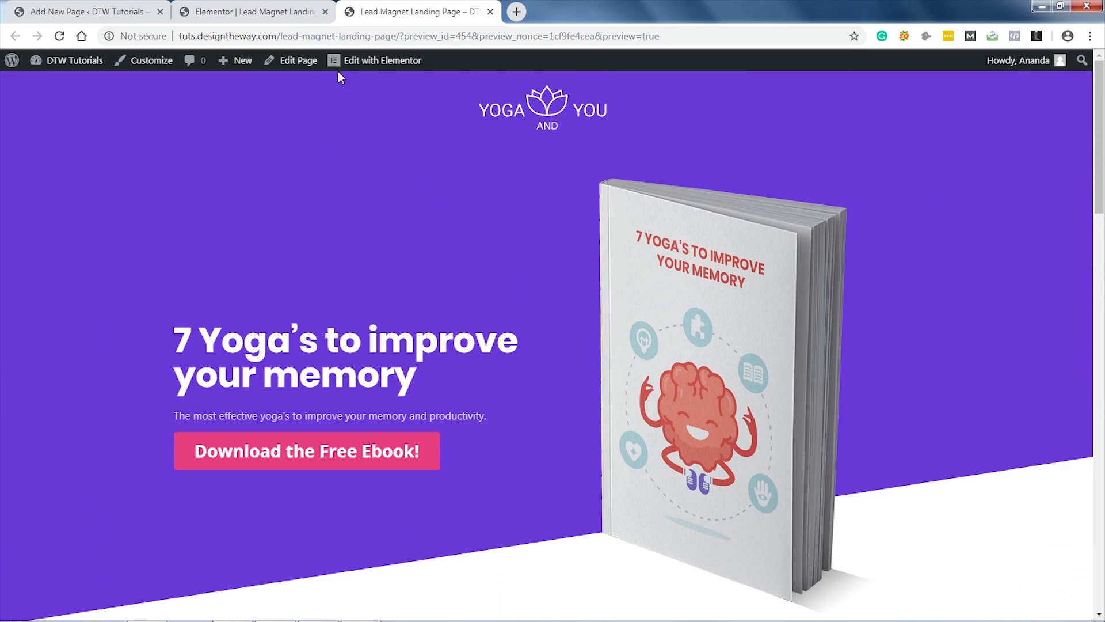
click(271, 14)
Step: Change the hero heading's HTML tag from H2 to H1
scroll(856, 353, up, 15)
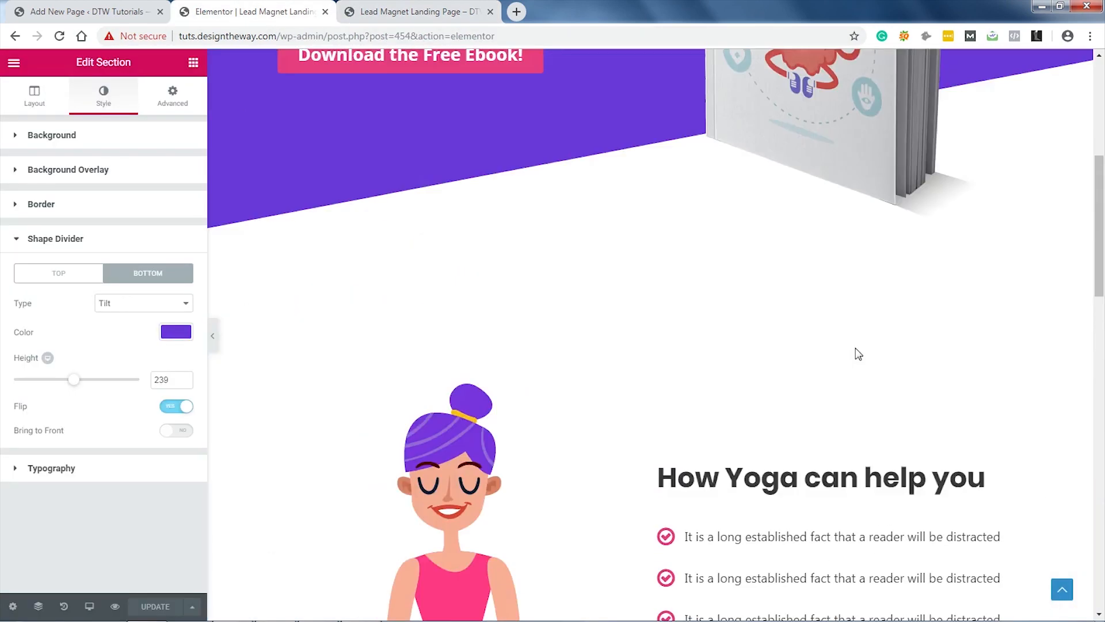
scroll(856, 353, up, 7)
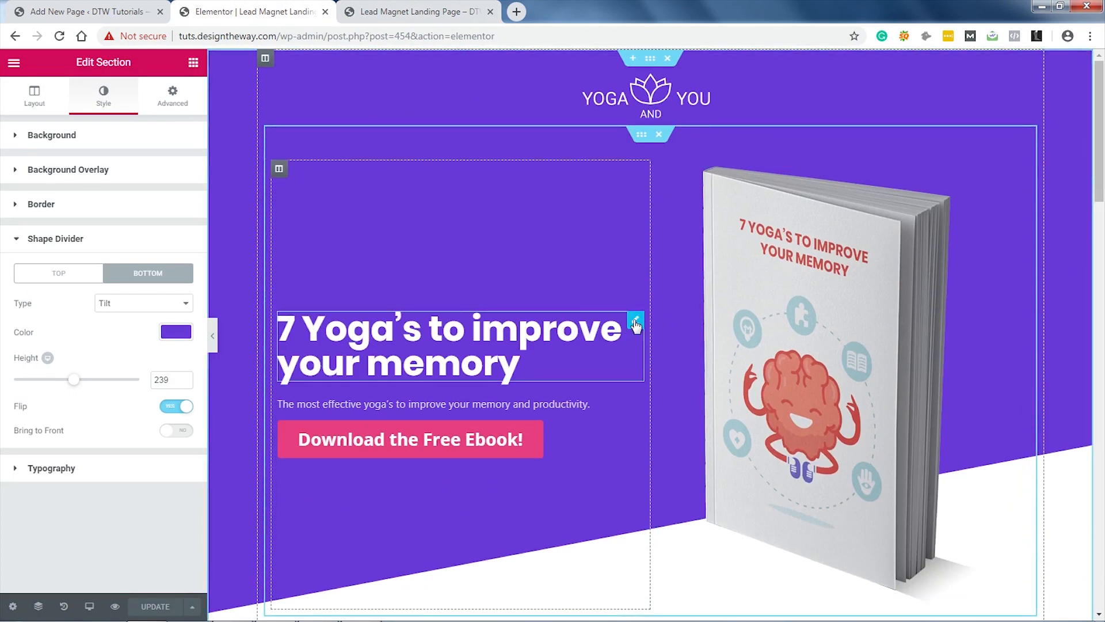
click(636, 322)
click(158, 336)
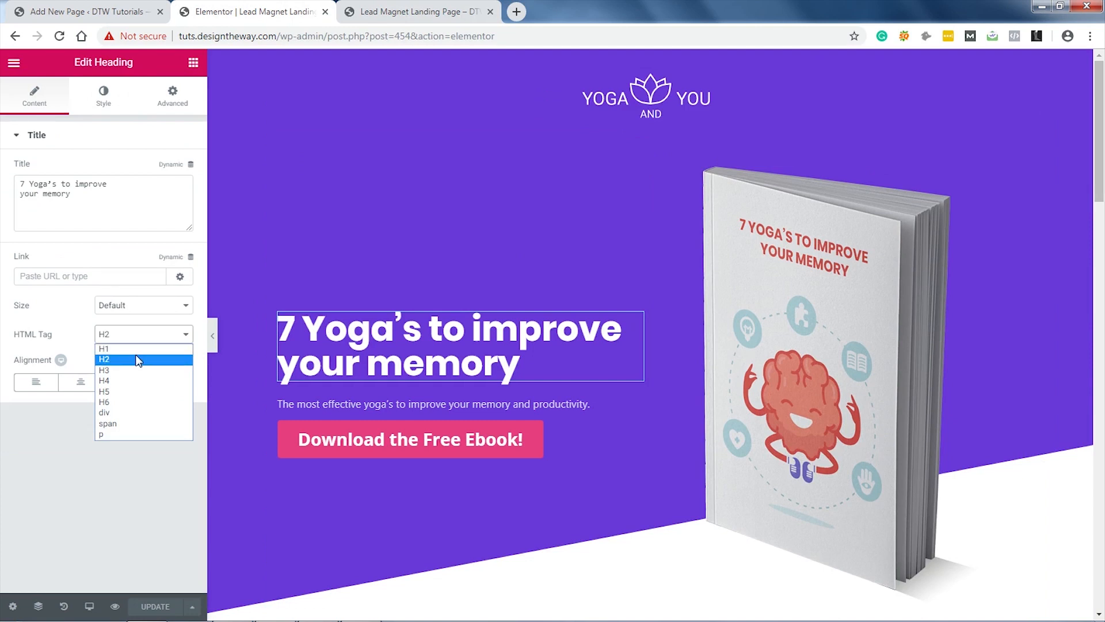
click(137, 349)
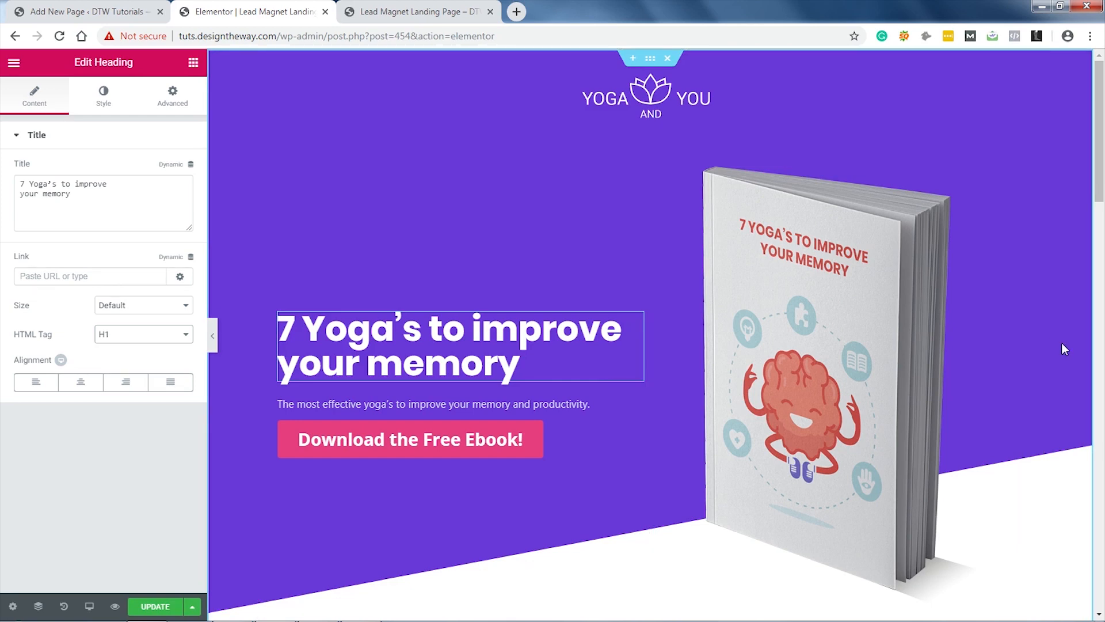
scroll(1079, 338, down, 20)
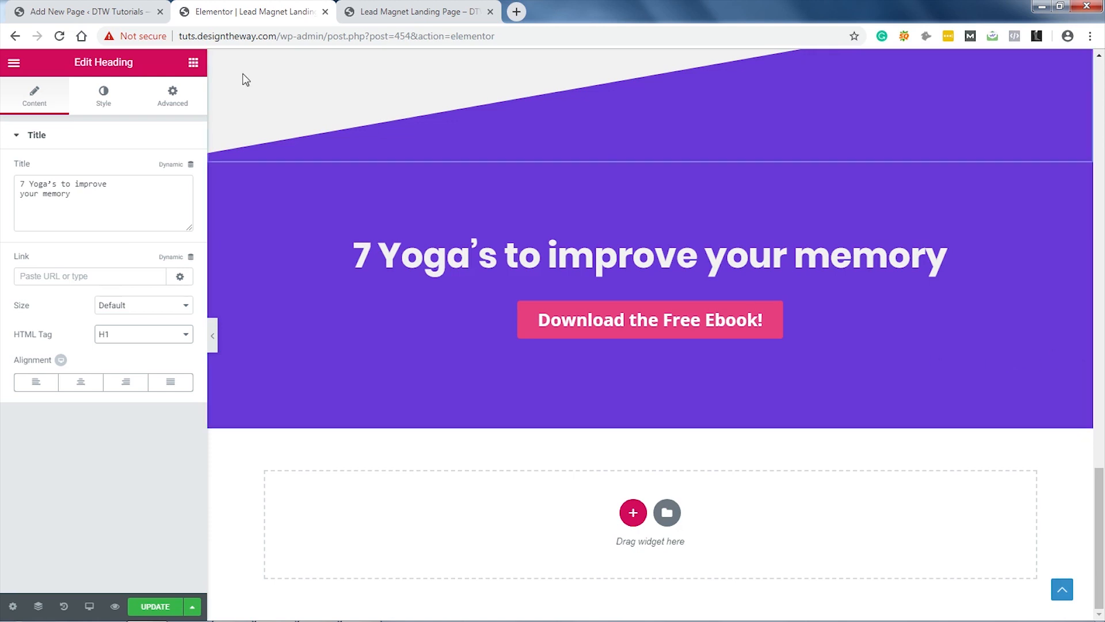
Step: Add a single-column section at the page bottom with a #5128ae classic background colour
click(194, 62)
click(633, 512)
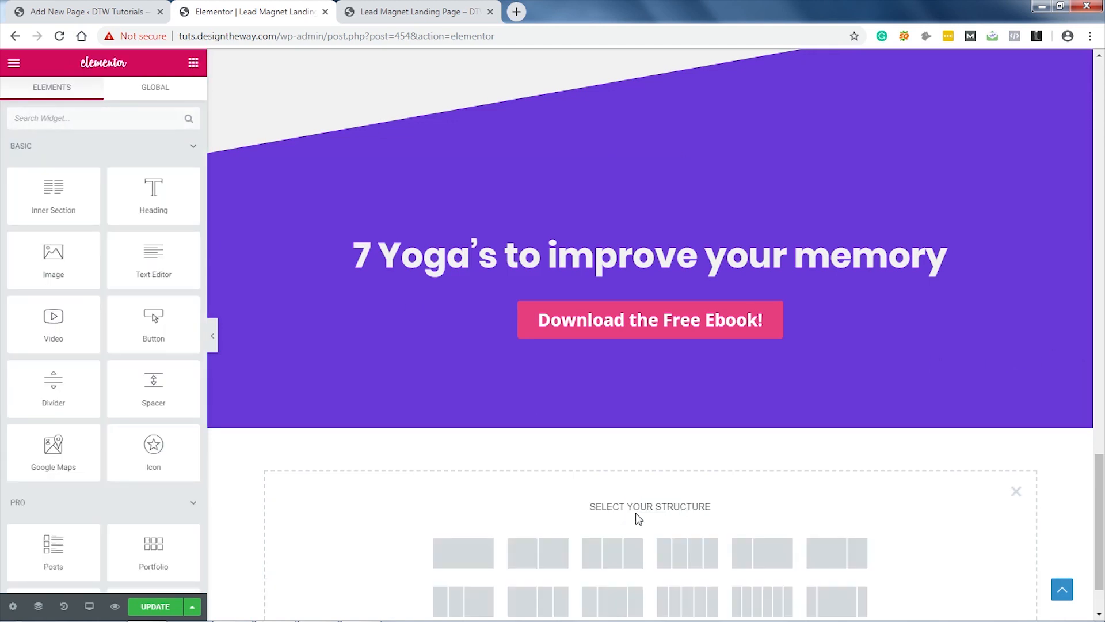
click(463, 558)
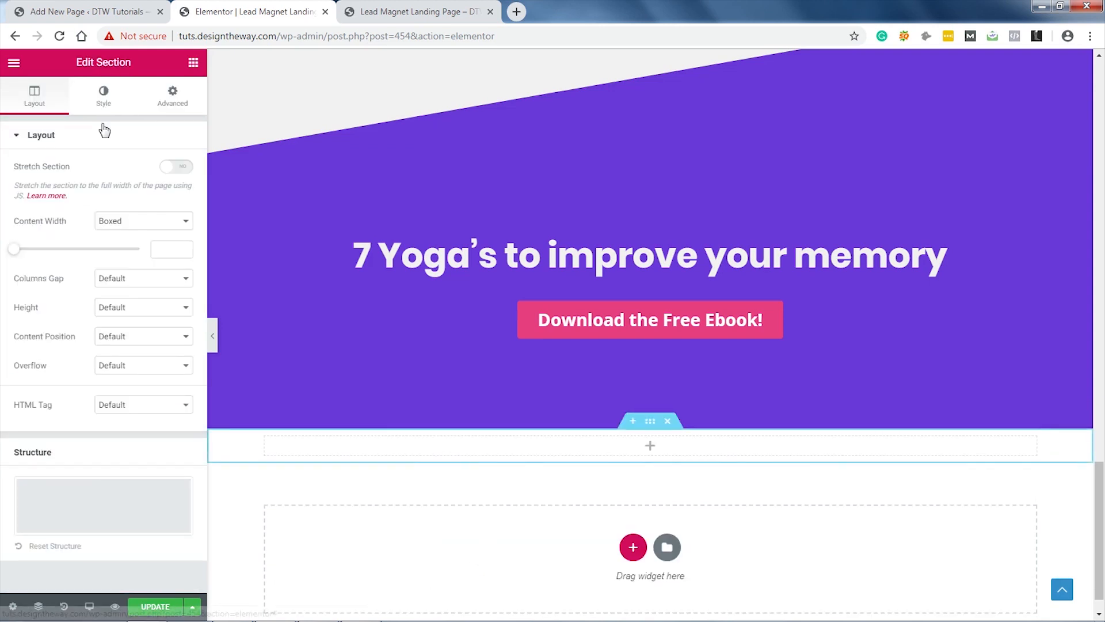
click(102, 96)
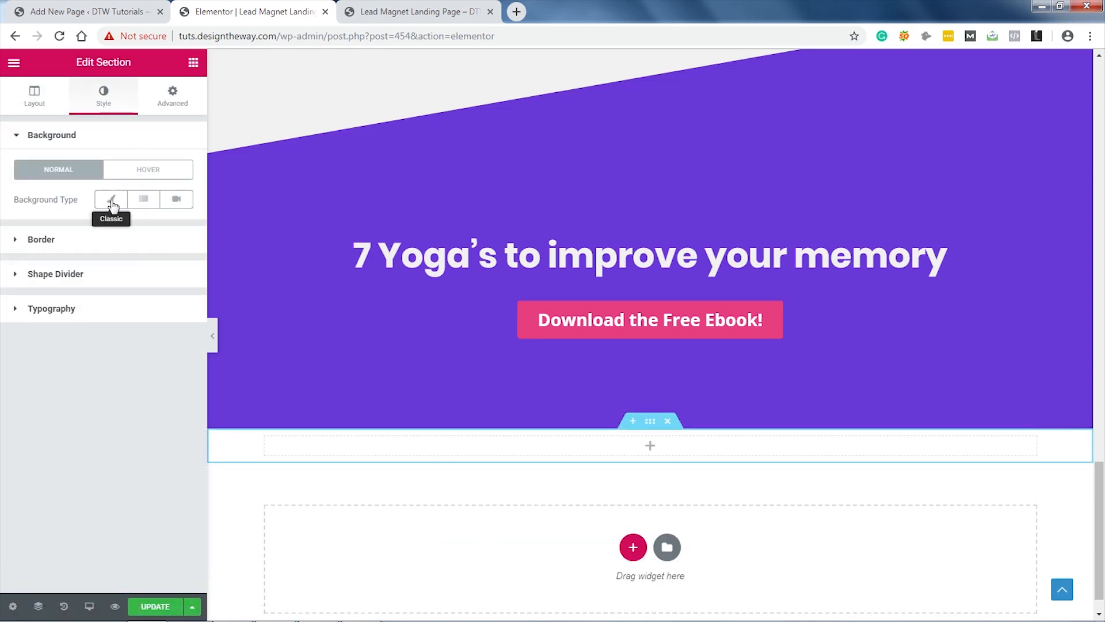
click(112, 200)
click(178, 229)
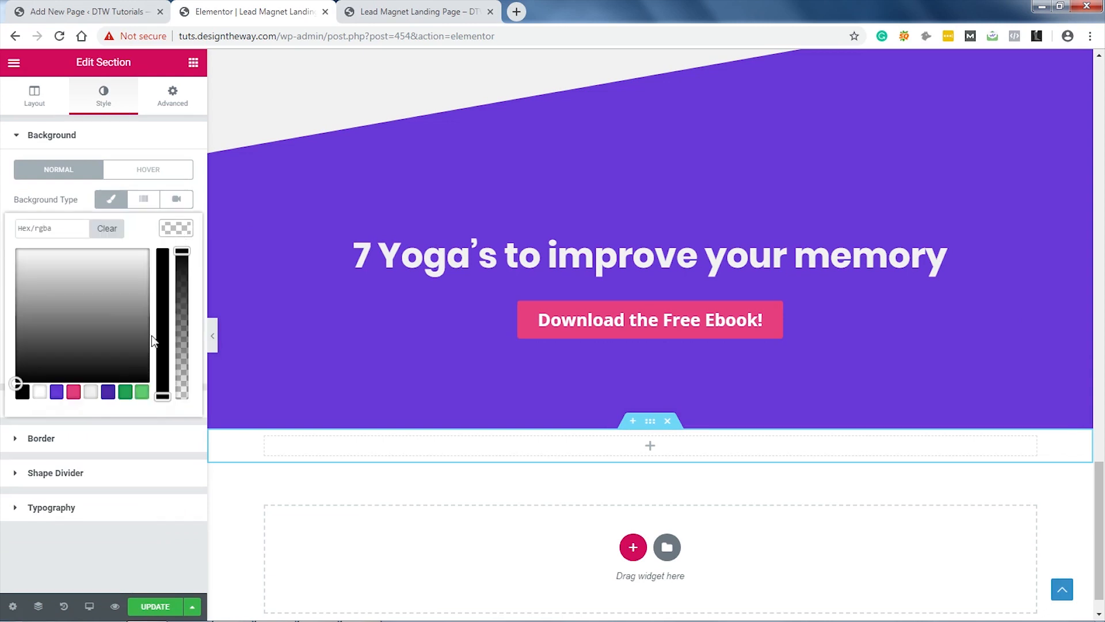
click(107, 393)
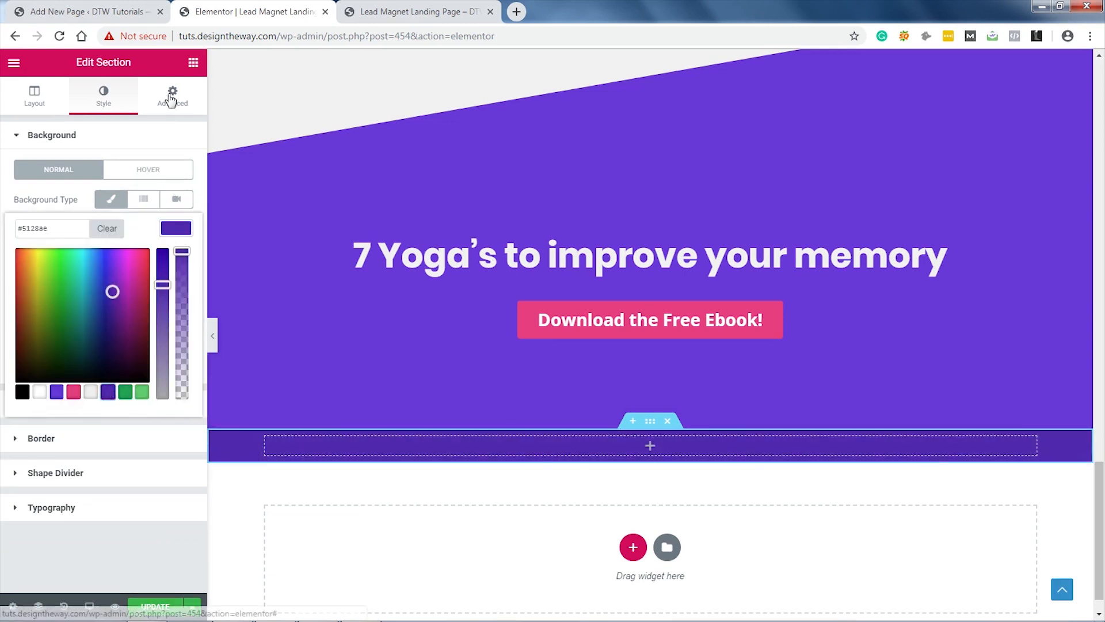
click(174, 230)
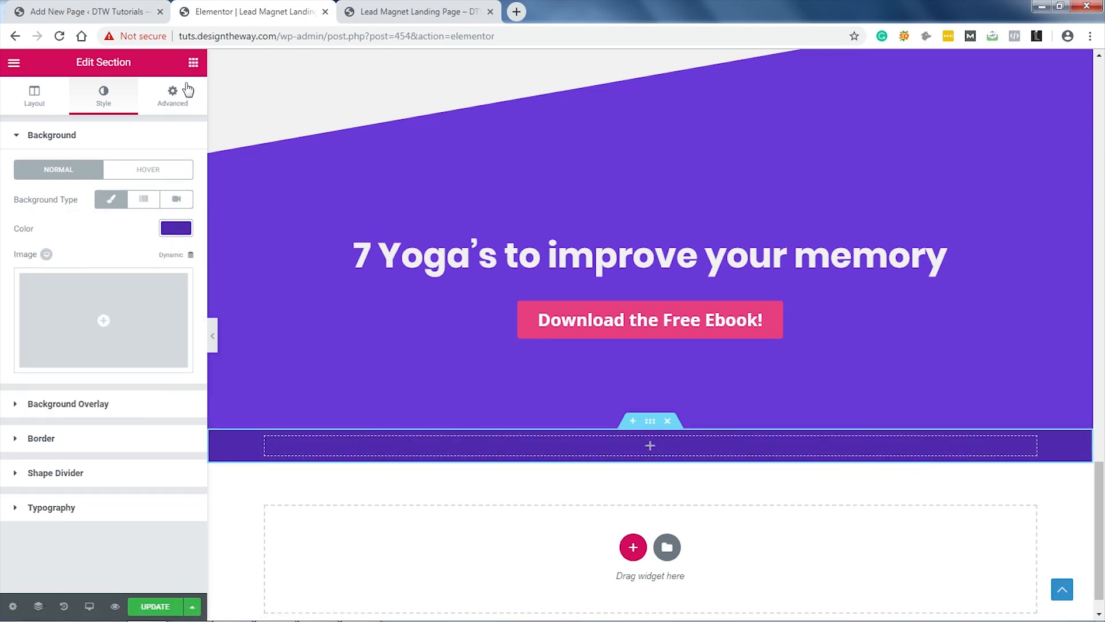
Step: Drop a Text Editor widget into the section and replace its text with 'Copyright You and Yoga'
click(194, 62)
drag(153, 258, 570, 444)
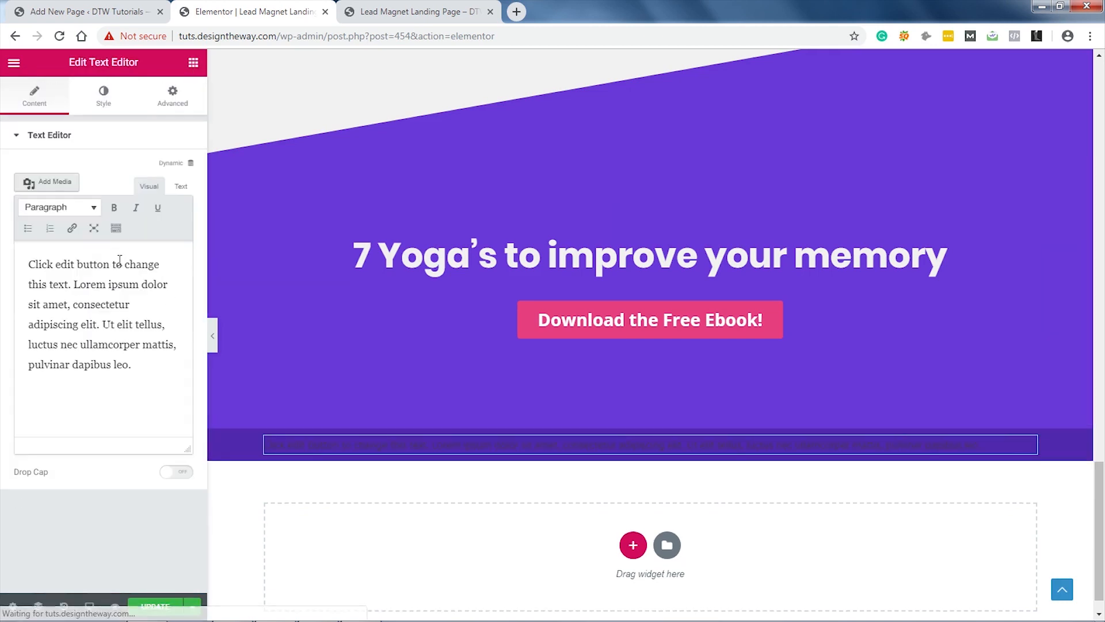
drag(140, 369, 26, 265)
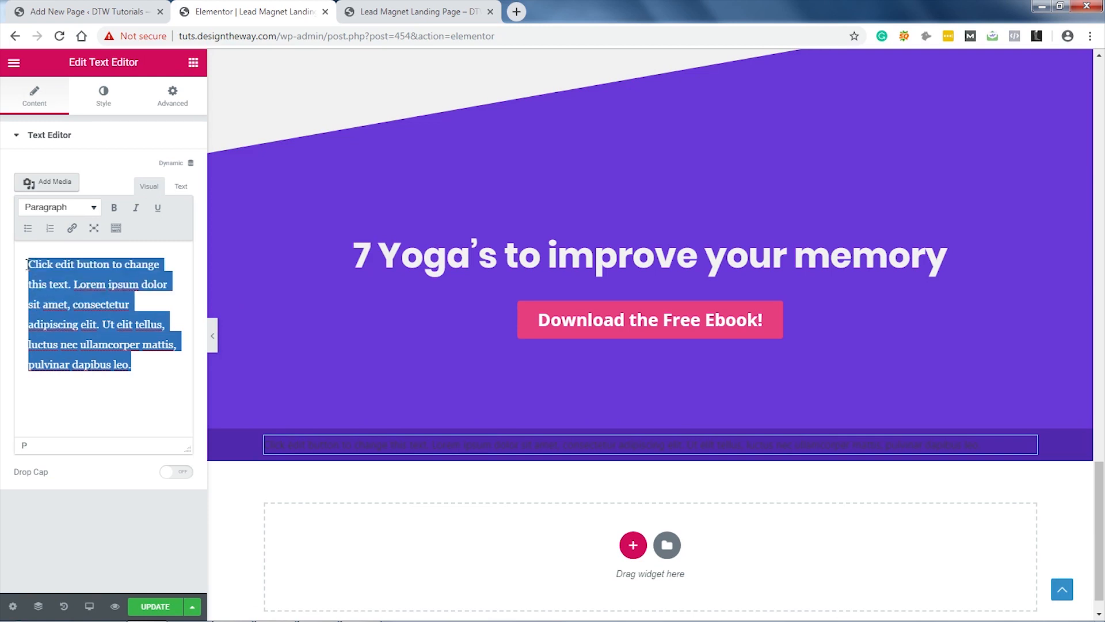
text(Copyright You and Yoga)
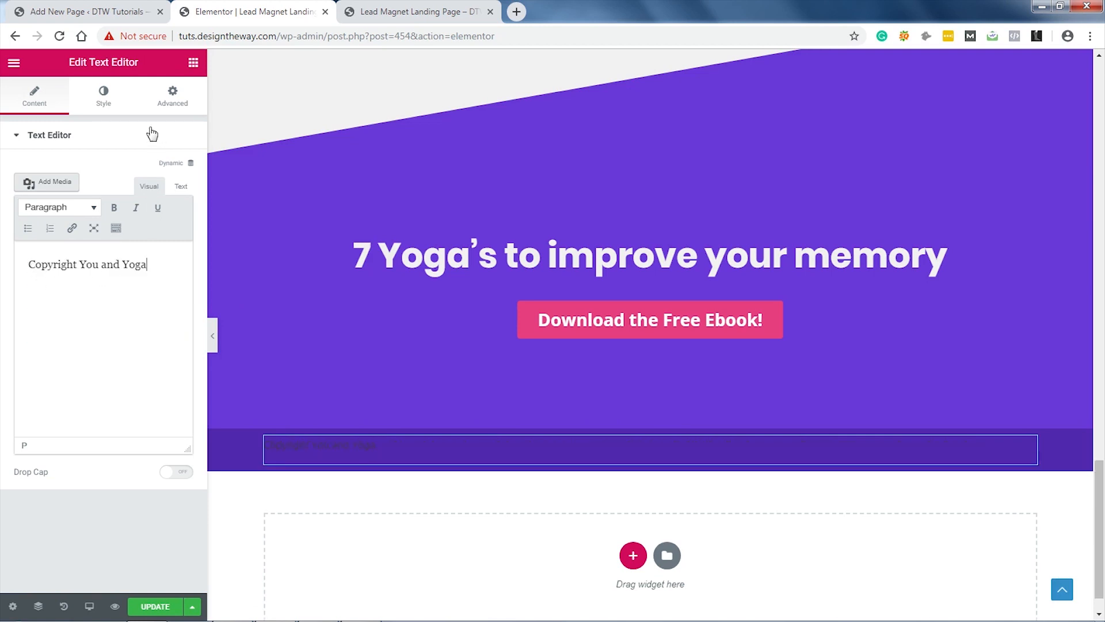
click(651, 429)
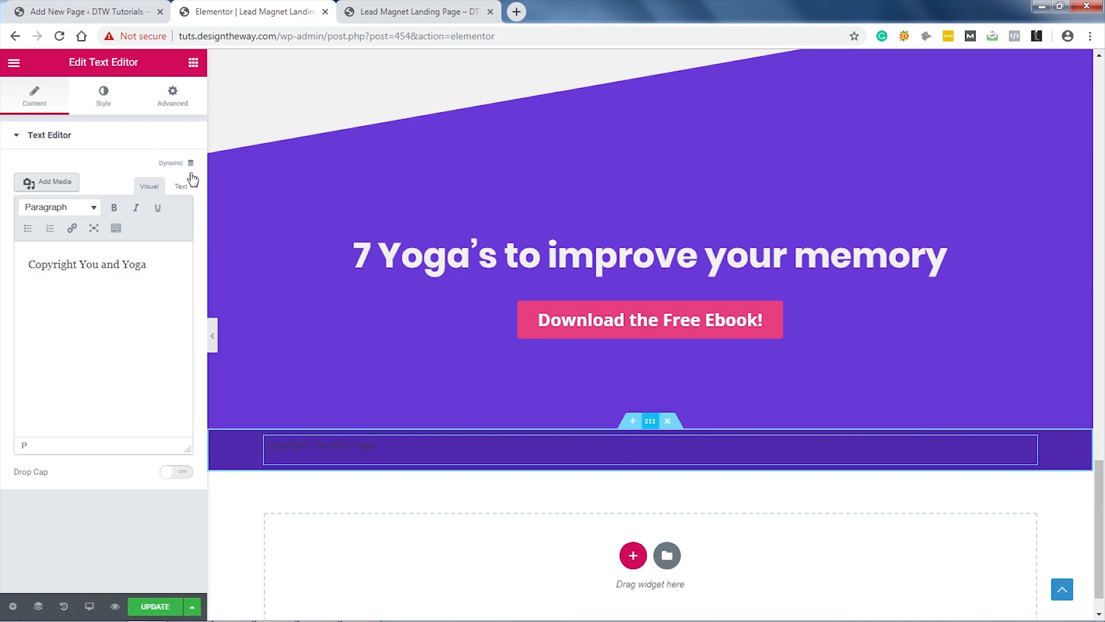
click(104, 98)
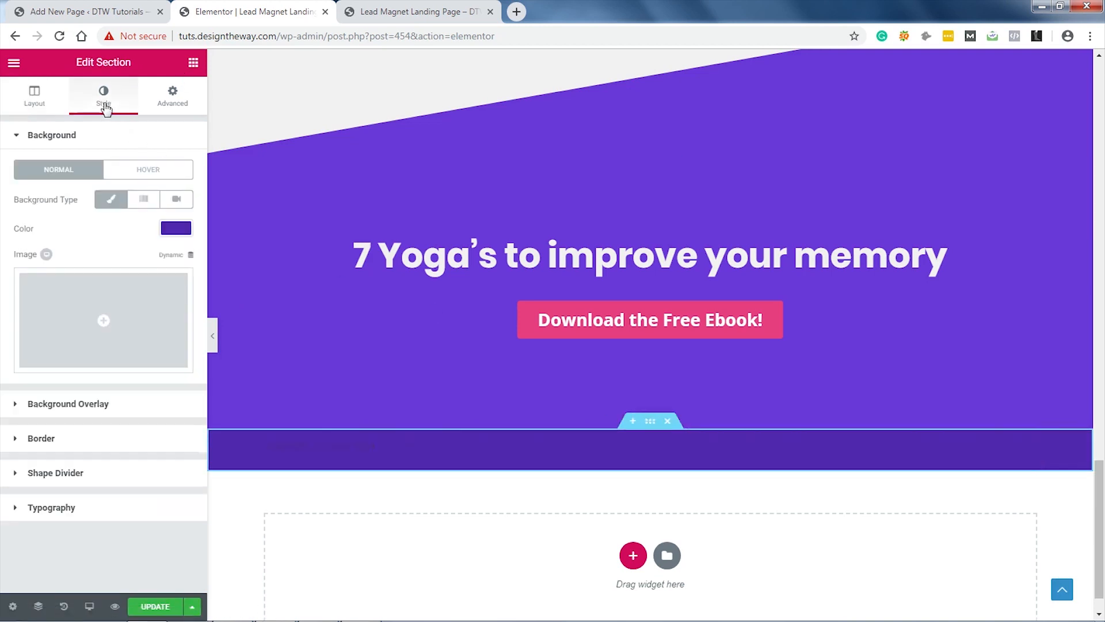
Step: Center the copyright text and colour it light grey #f2f2f2
click(94, 507)
click(103, 442)
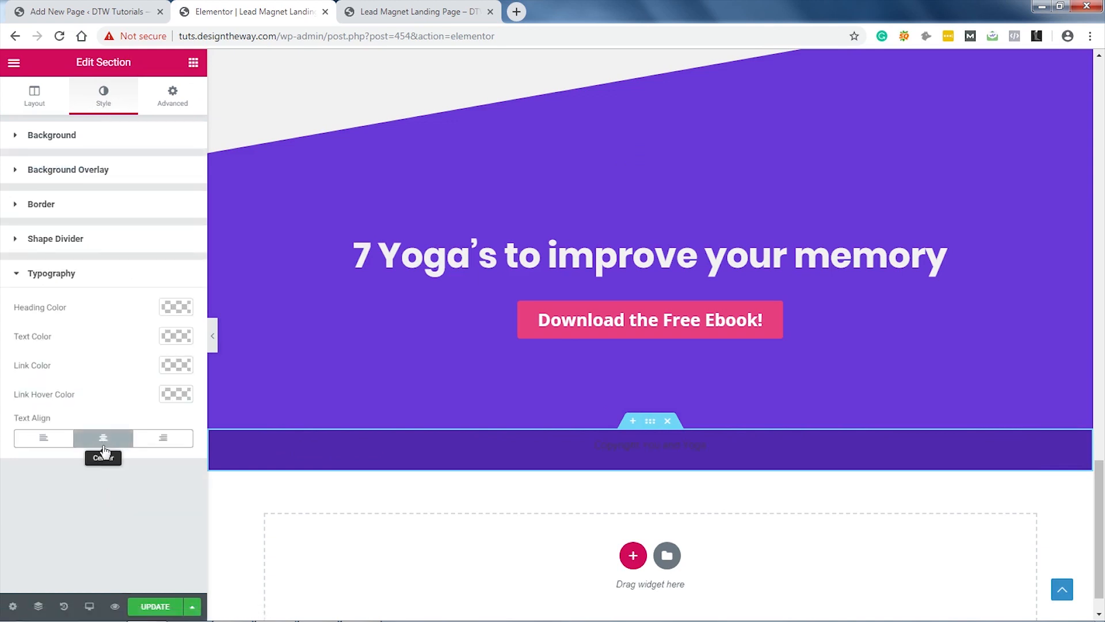
click(176, 336)
click(90, 500)
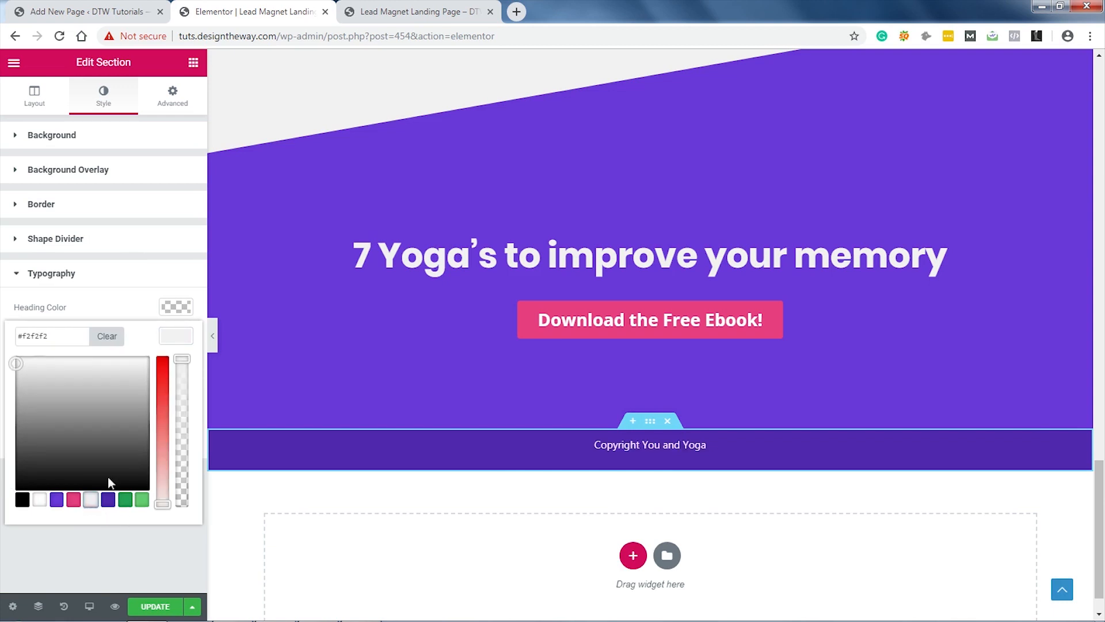
click(176, 336)
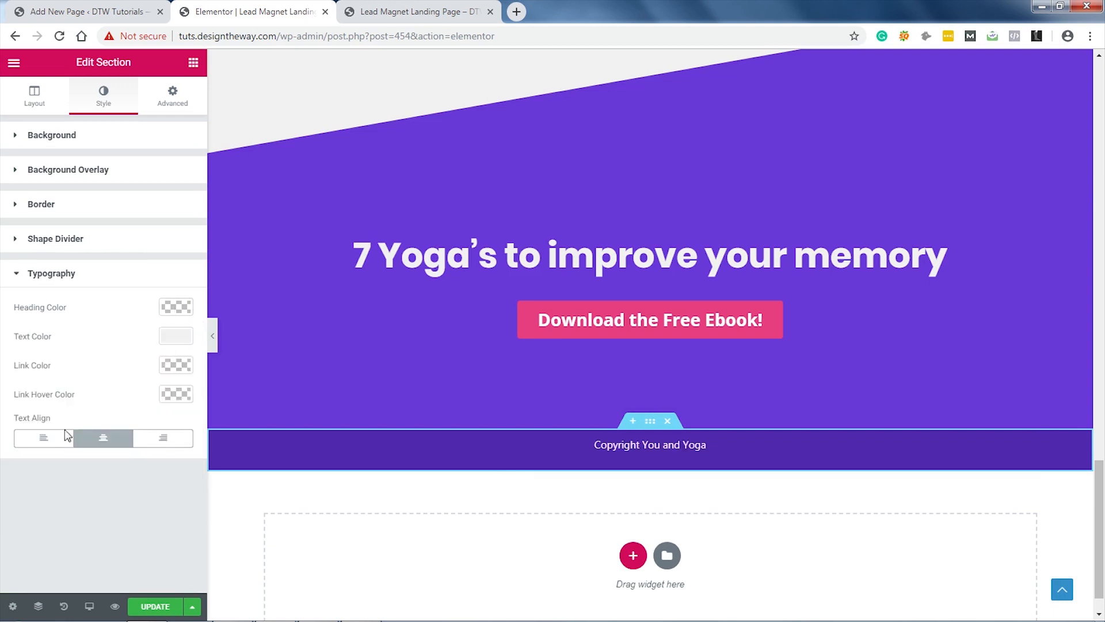
Step: Give the footer column a top padding of 25
click(265, 438)
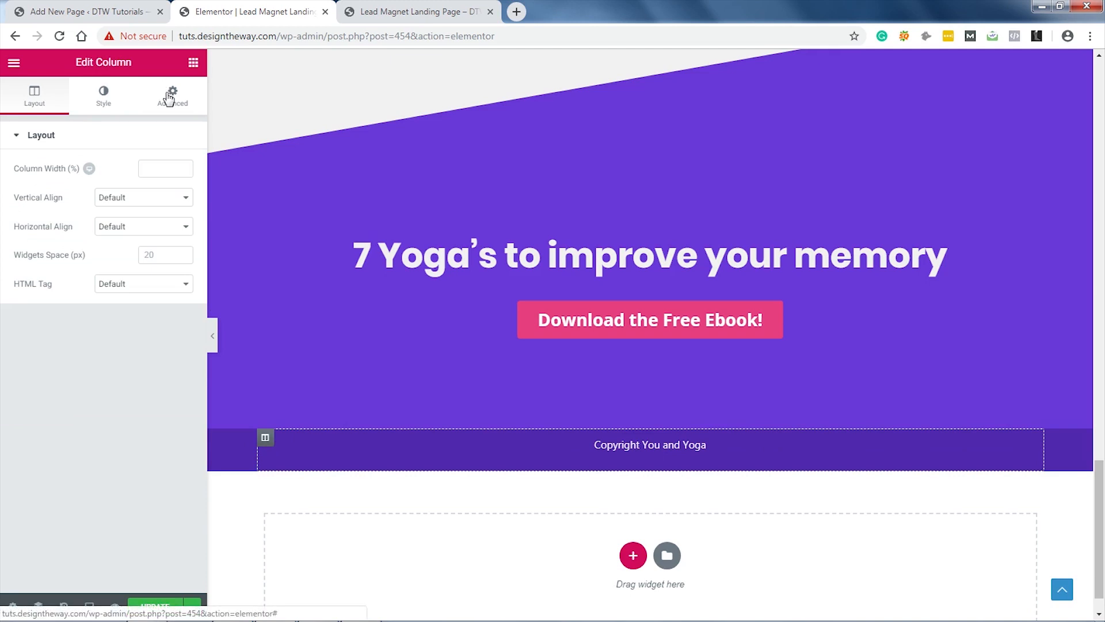
click(169, 98)
click(175, 246)
drag(30, 249, 23, 248)
text(25)
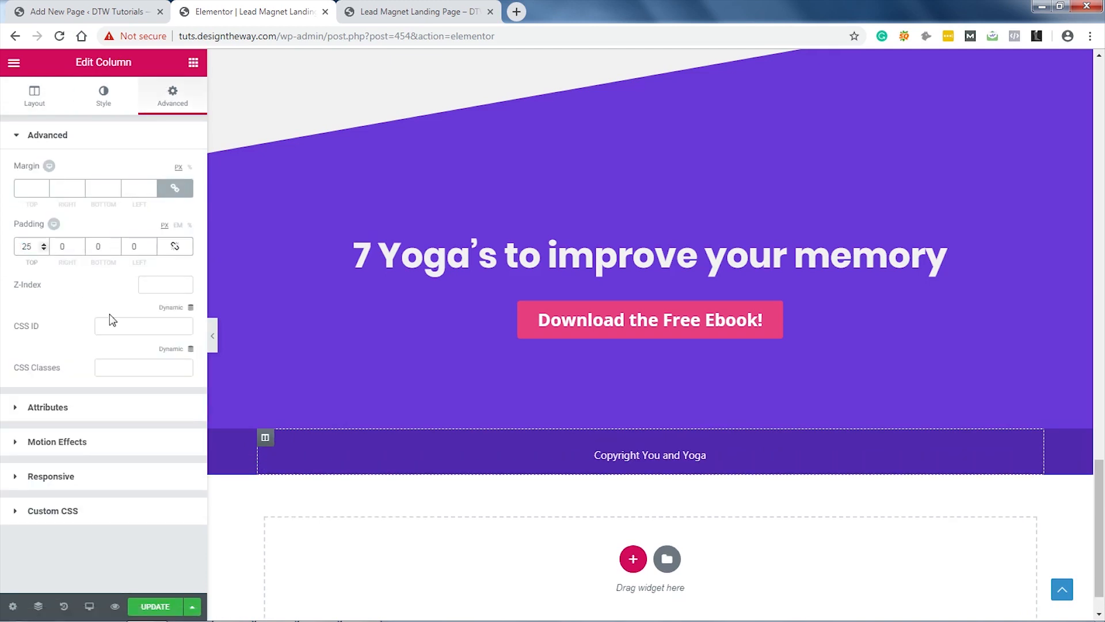
Step: Save the page with Update and switch to the live preview tab
click(213, 335)
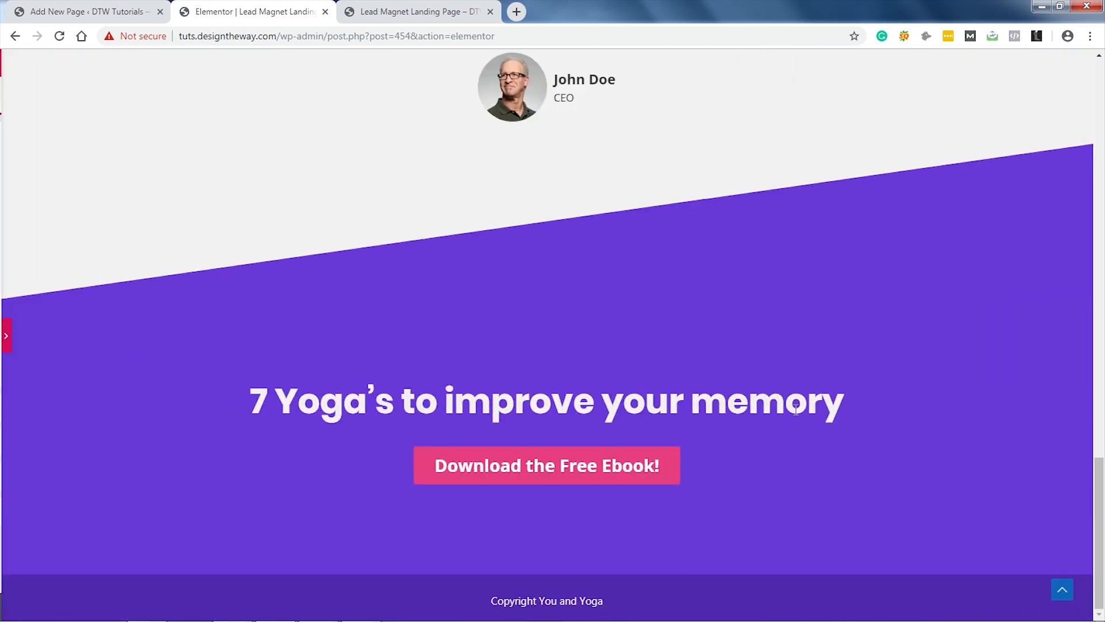
click(5, 336)
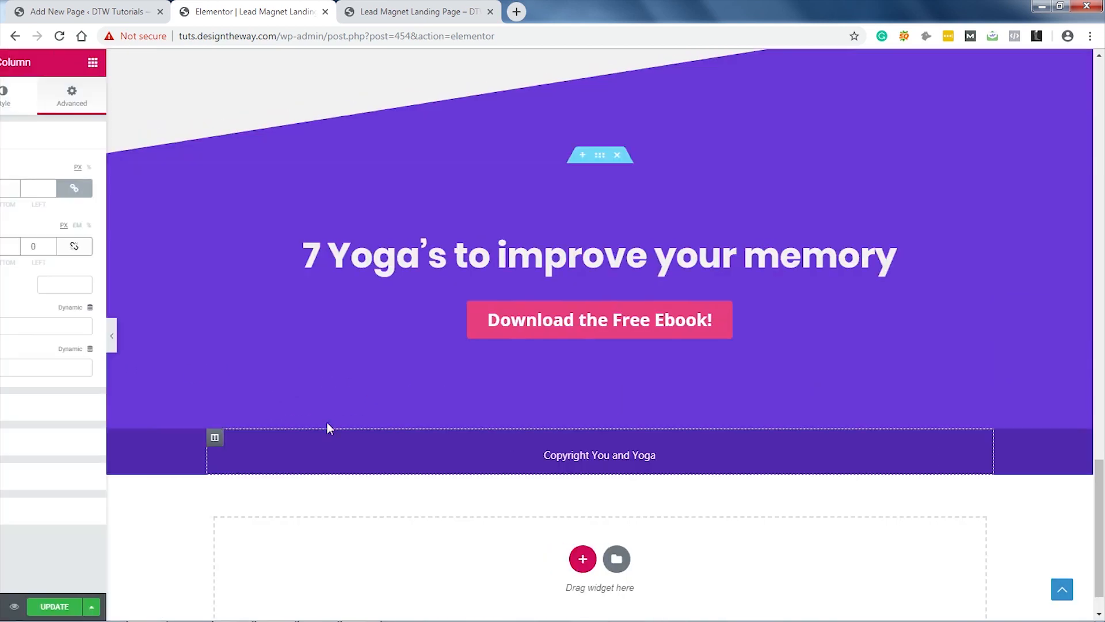
click(155, 606)
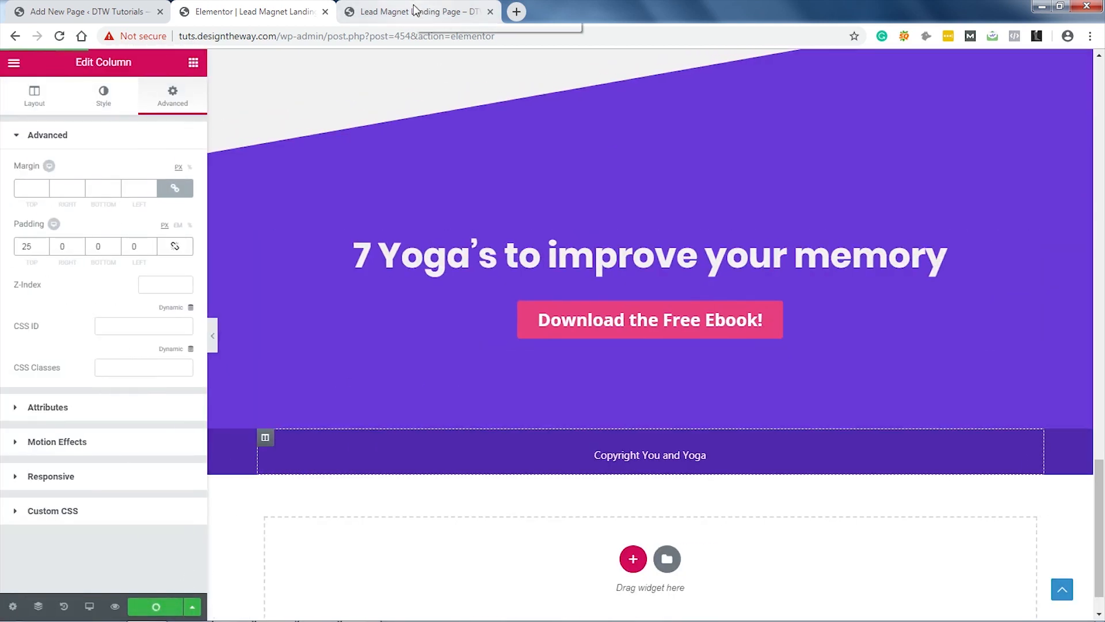
click(412, 12)
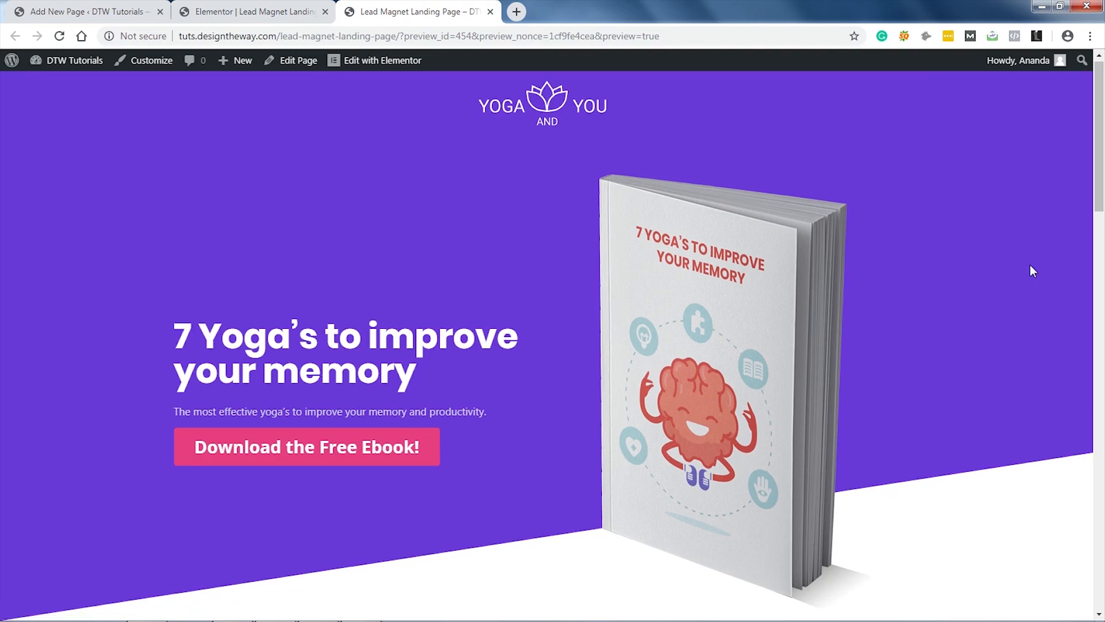
Step: Scroll the live preview down to the new footer and back, then return to the Elementor editor
scroll(1030, 265, down, 20)
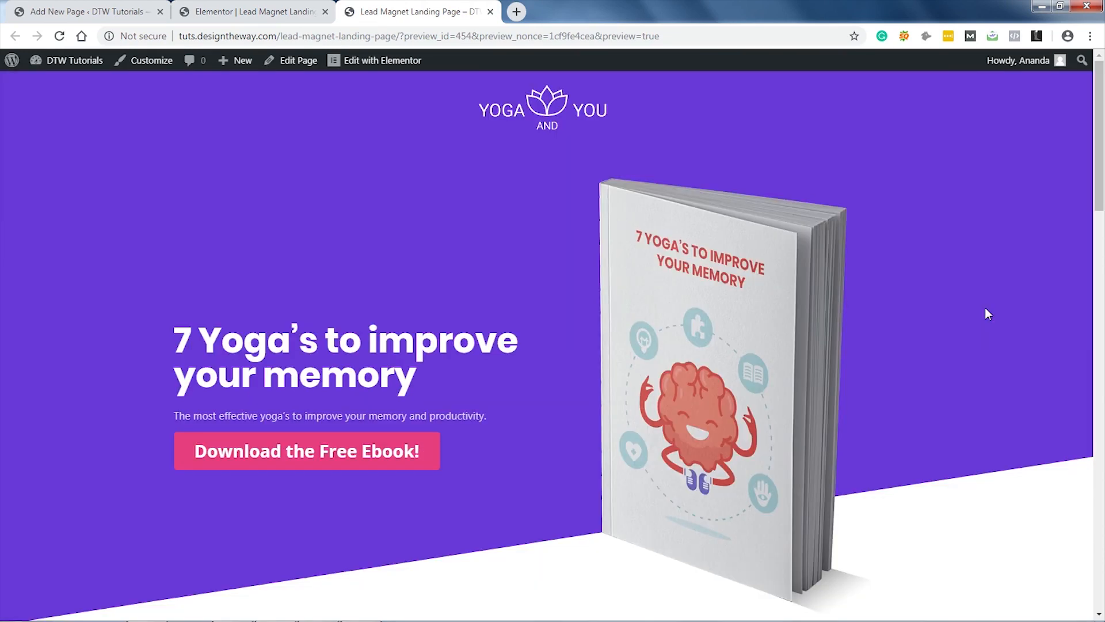
scroll(986, 309, down, 15)
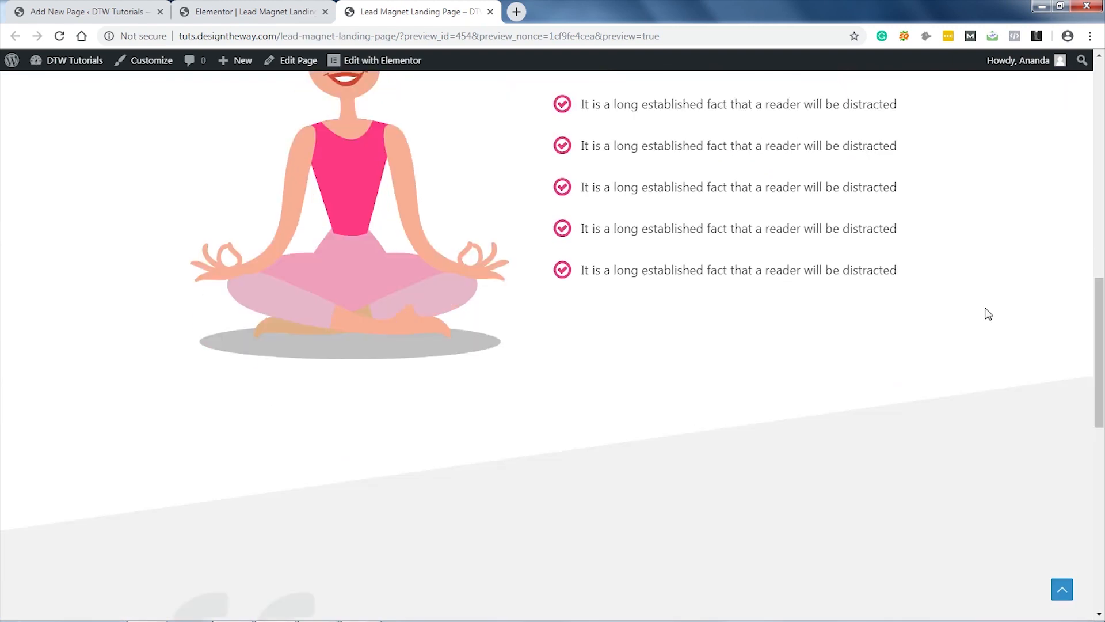
scroll(989, 314, up, 2)
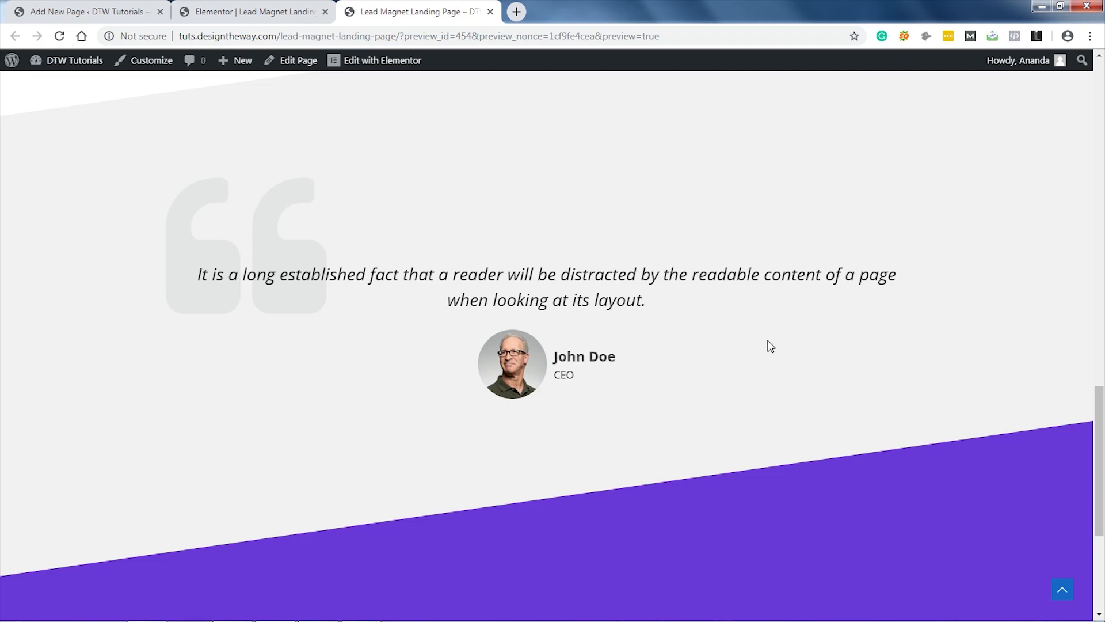
scroll(1103, 541, down, 5)
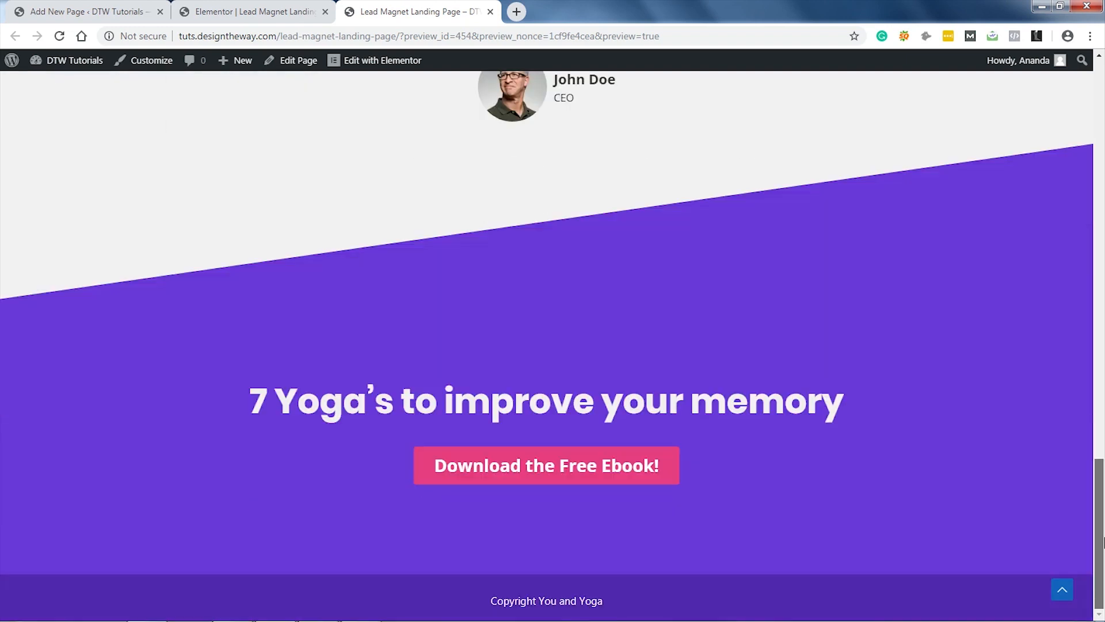
drag(1104, 545, 1101, 143)
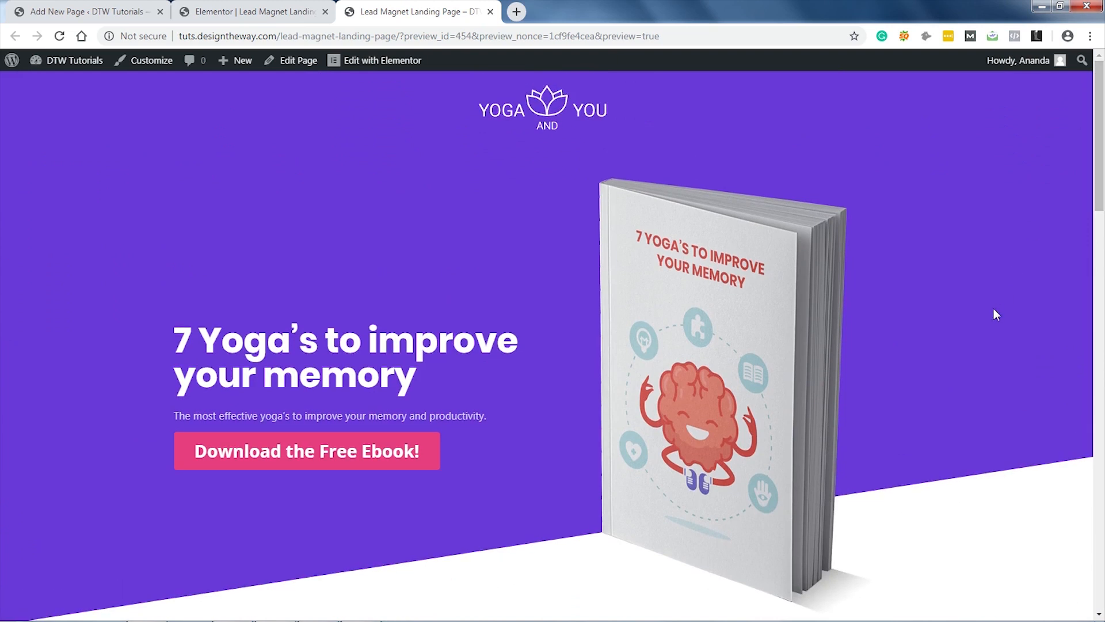
click(275, 10)
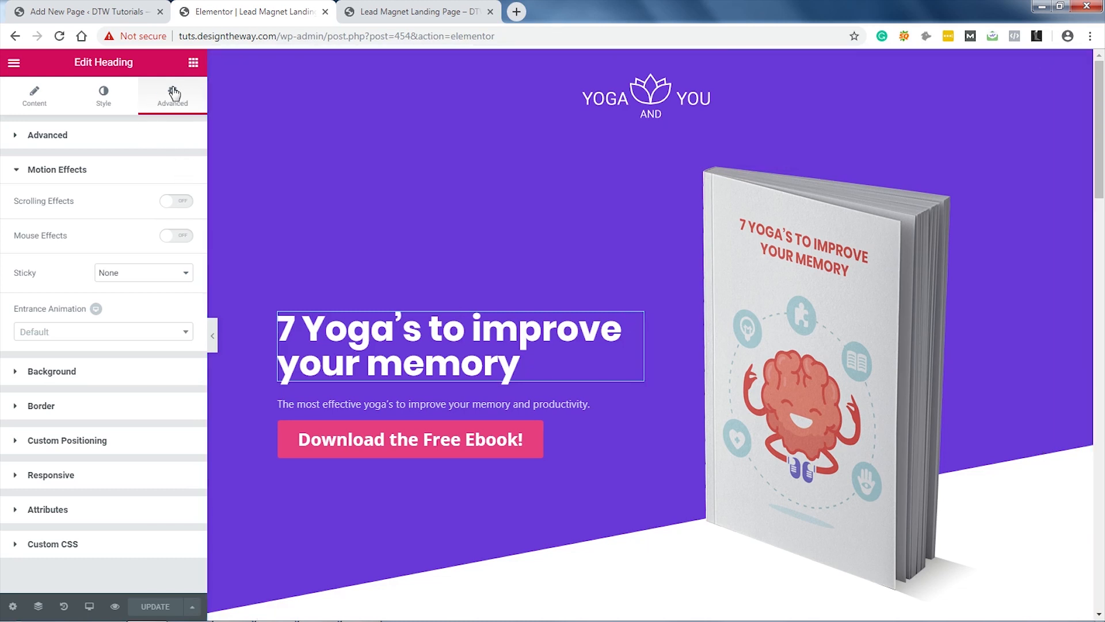
Step: Give the heading, subtitle and Download the Free Ebook button a Fade In Up entrance animation
click(130, 338)
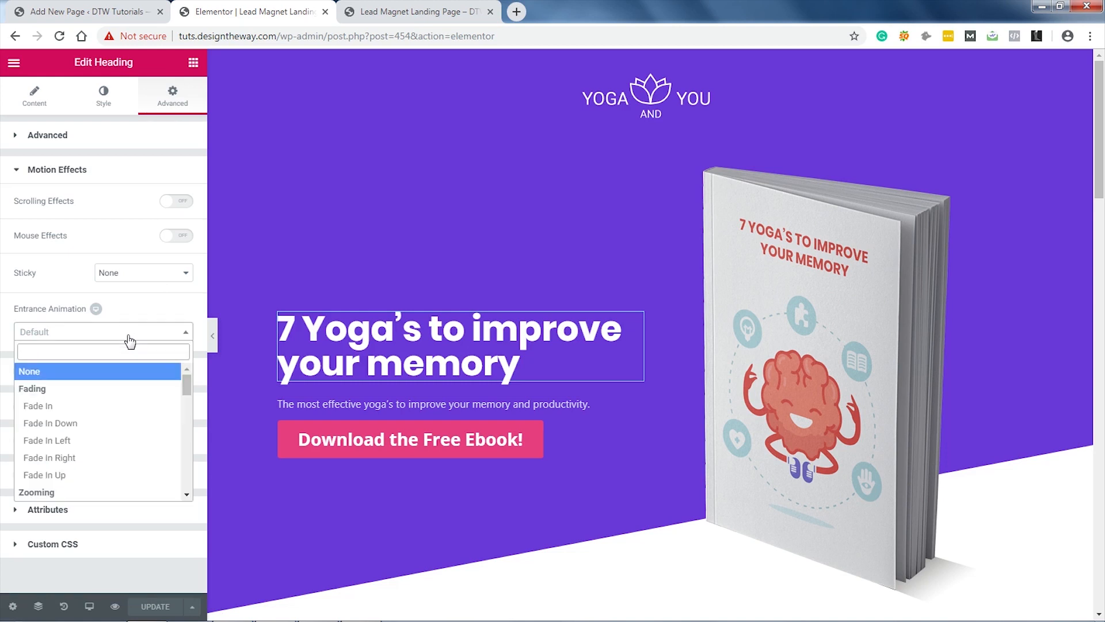
click(78, 476)
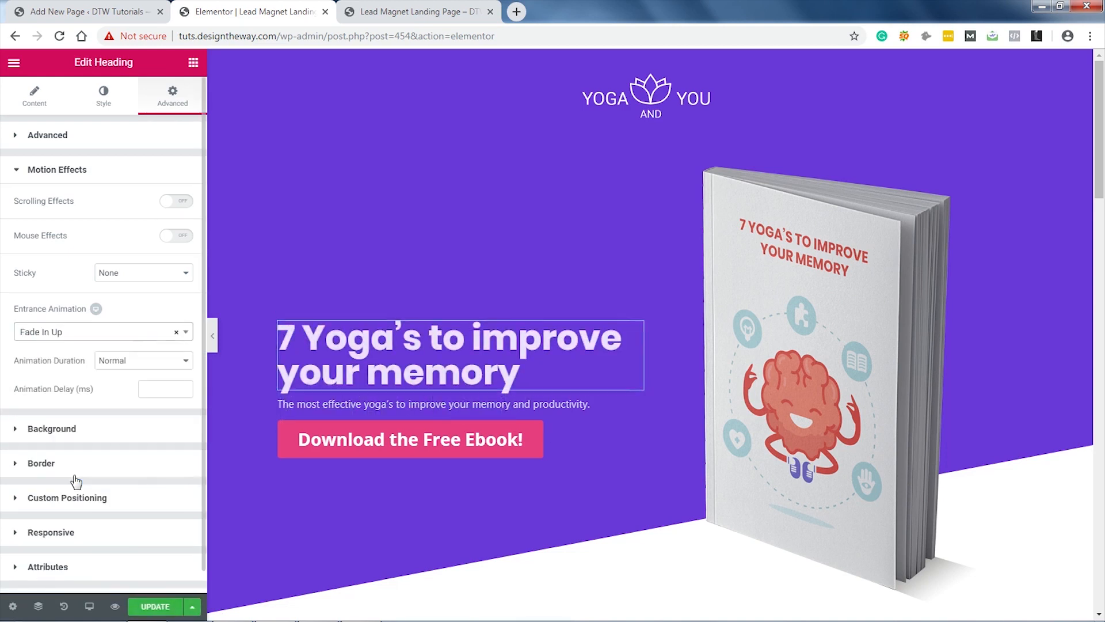
click(637, 398)
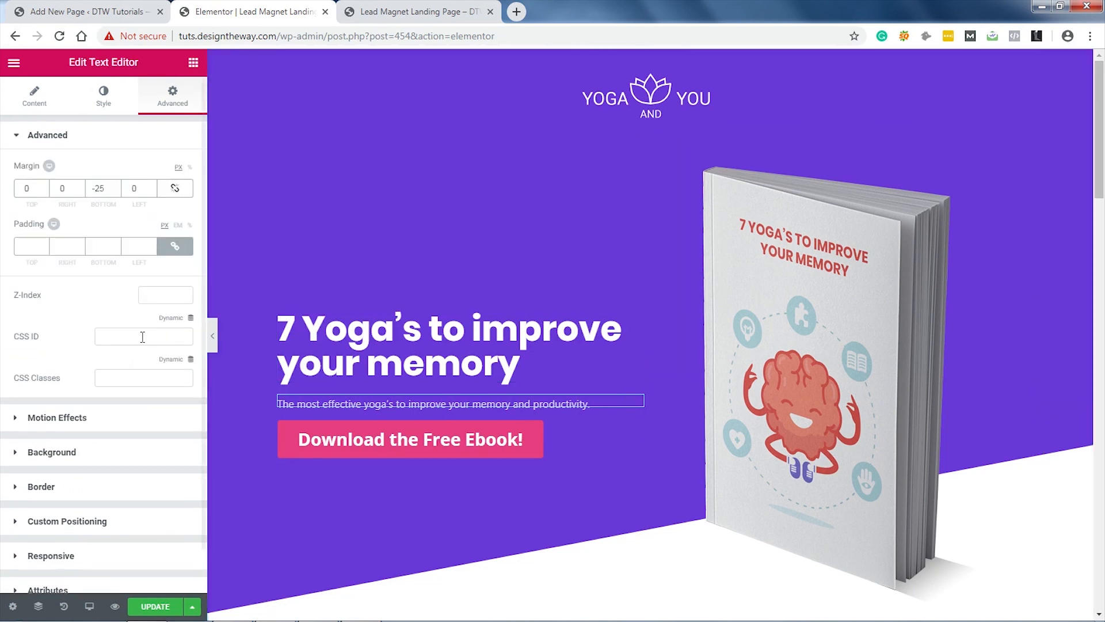
click(88, 422)
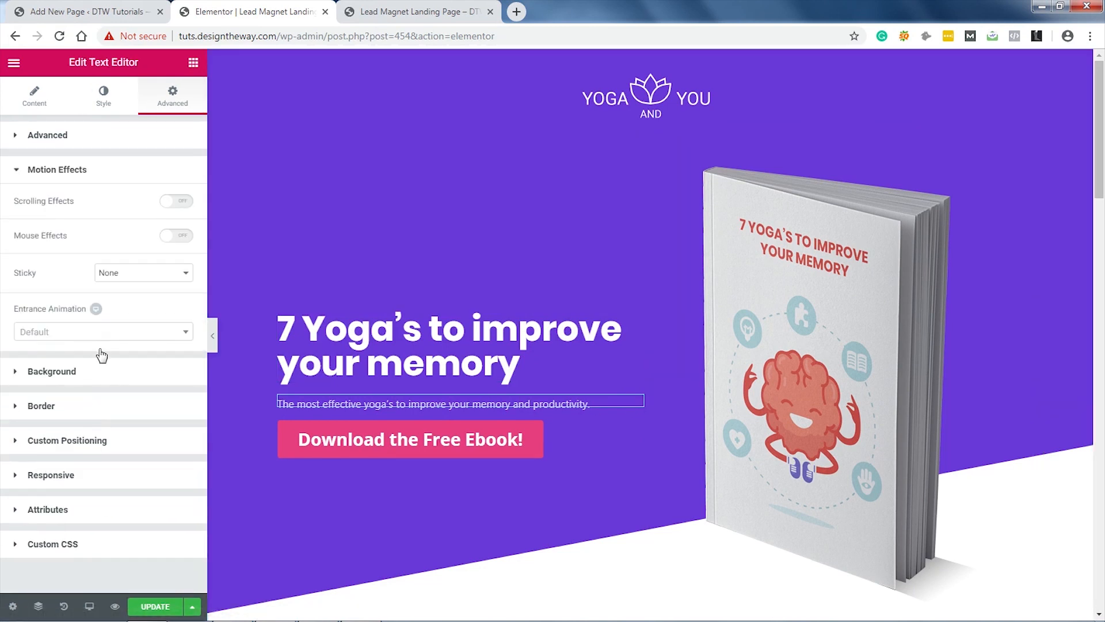
click(103, 333)
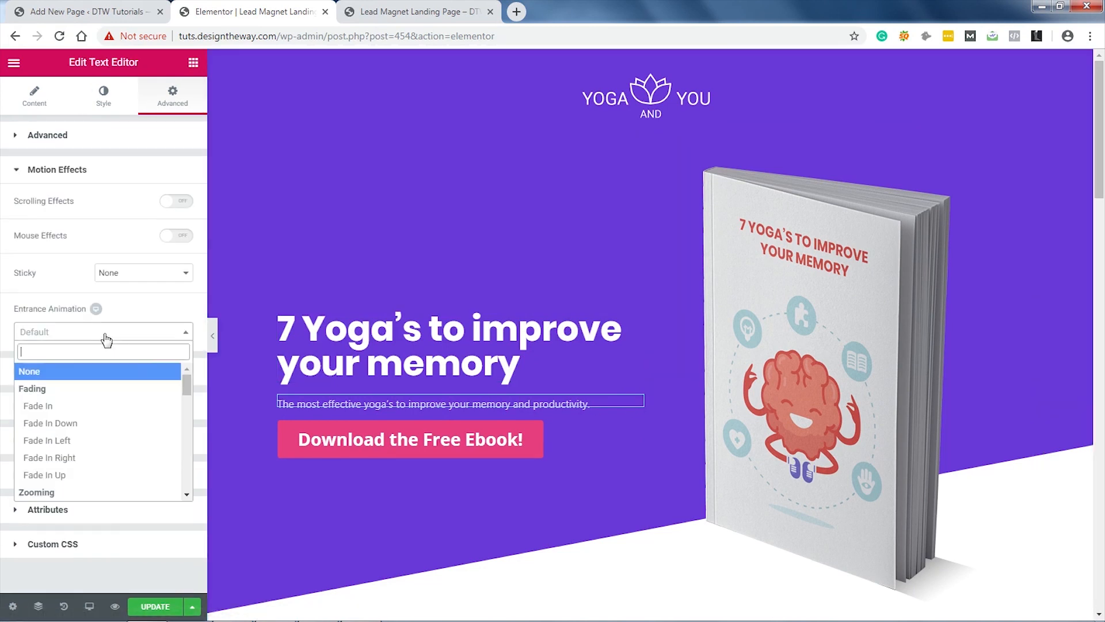
click(84, 474)
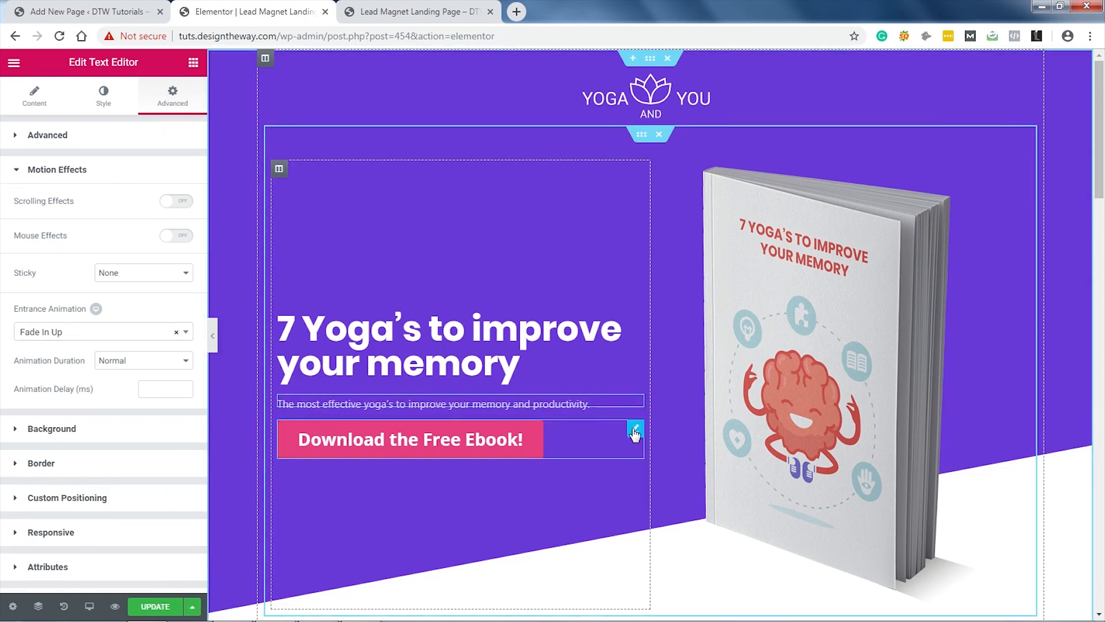
click(635, 432)
click(167, 104)
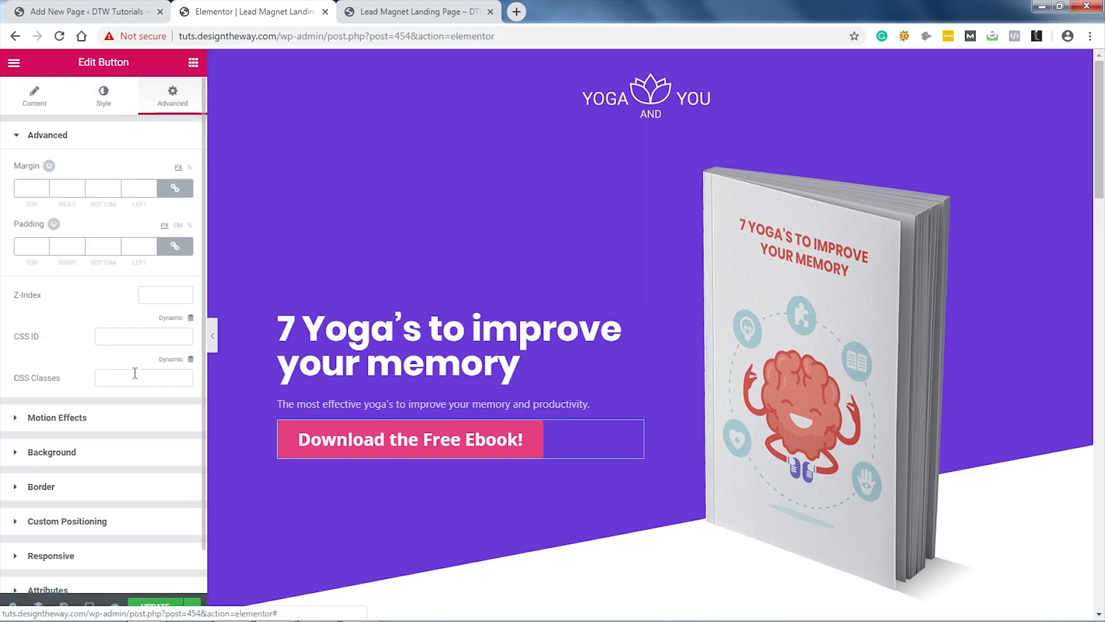
click(123, 419)
click(124, 333)
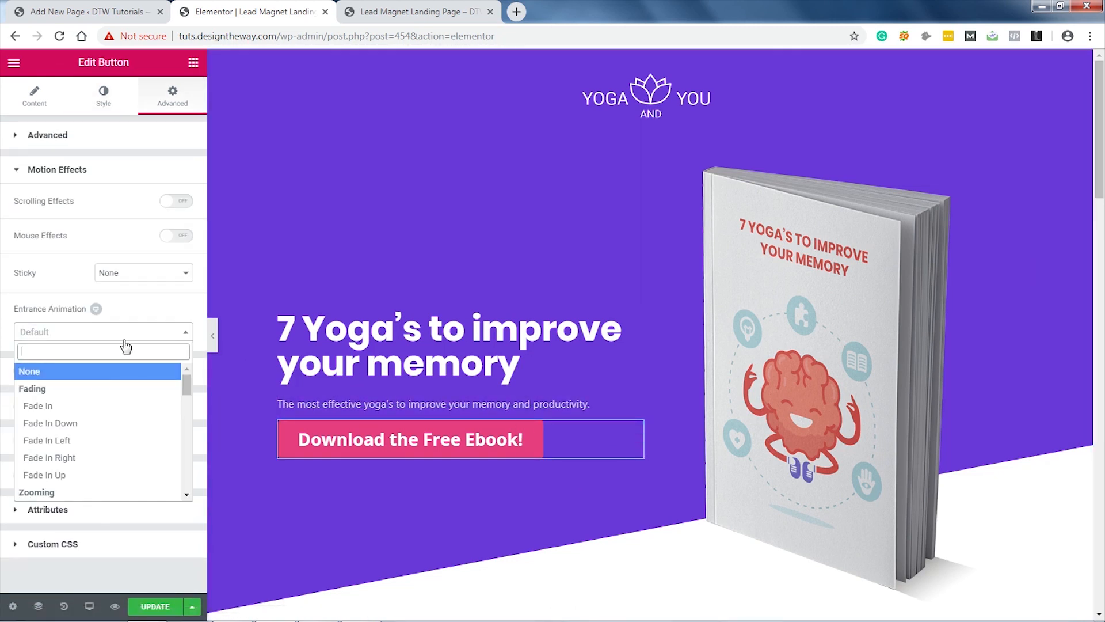
click(87, 474)
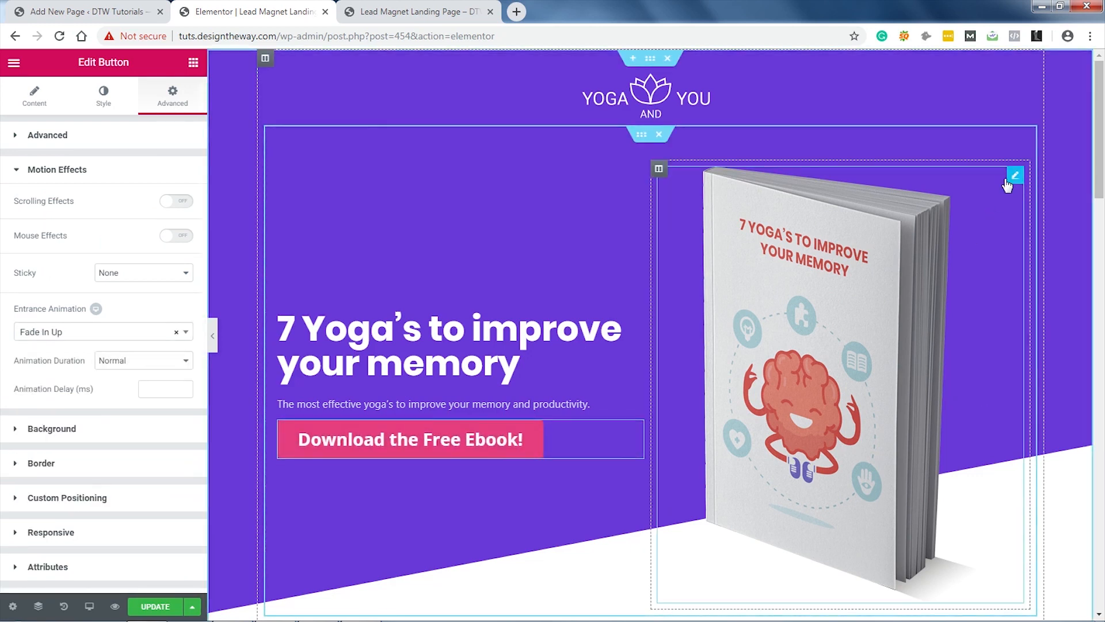
Step: Give the ebook image a Fade In Right entrance animation
click(1007, 184)
click(176, 101)
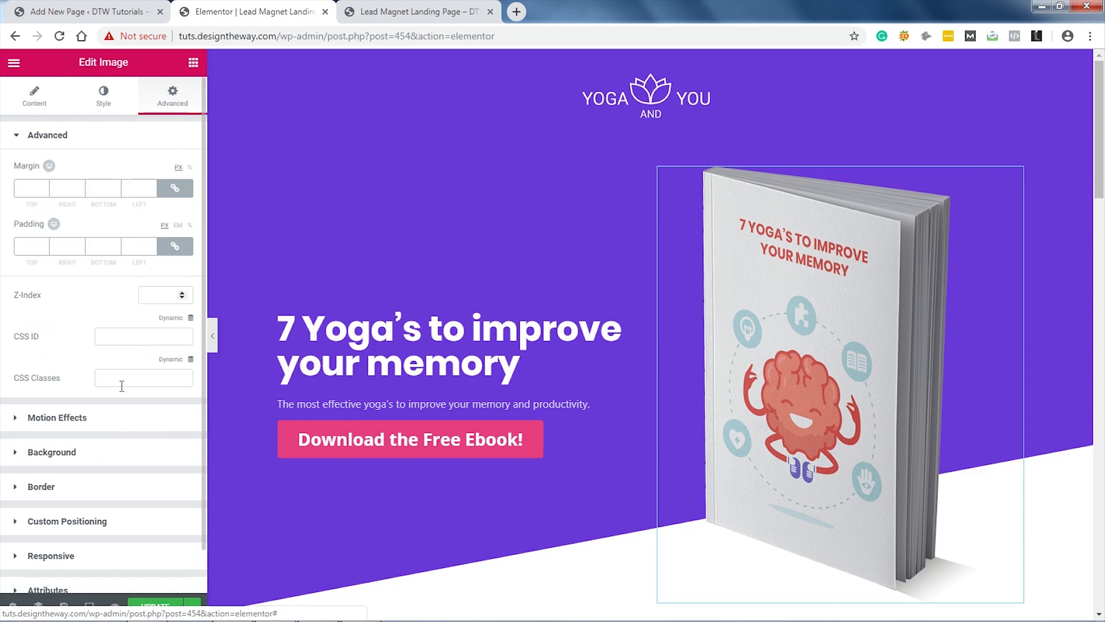
click(117, 419)
click(141, 332)
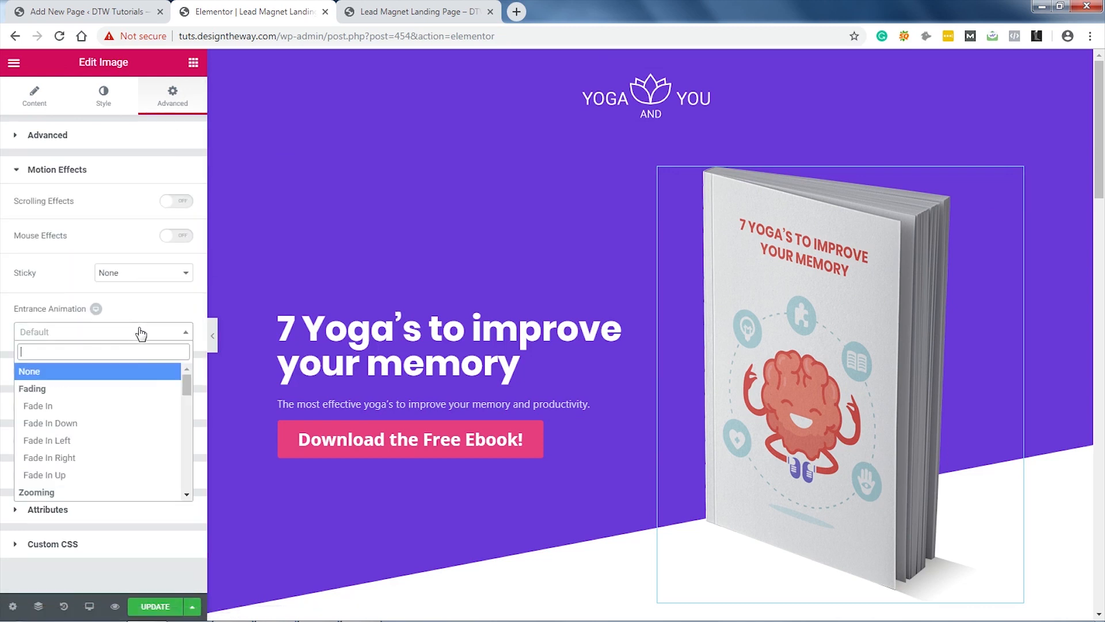
click(115, 458)
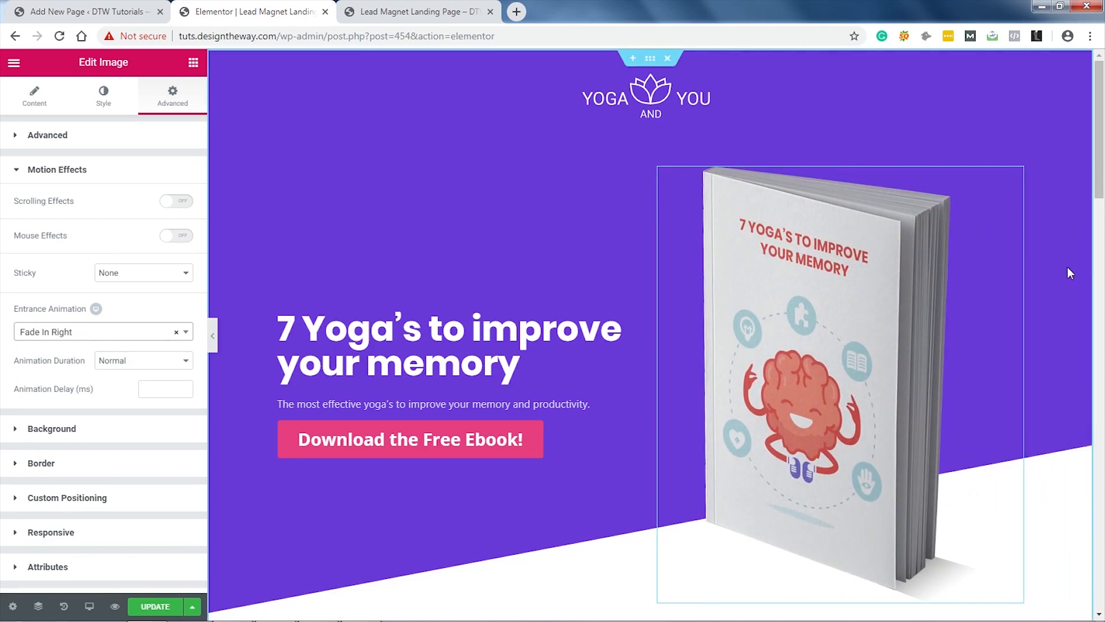
Step: Save, reload the live preview to watch the animations, then scroll the editor to How Yoga can help you
click(144, 607)
click(403, 13)
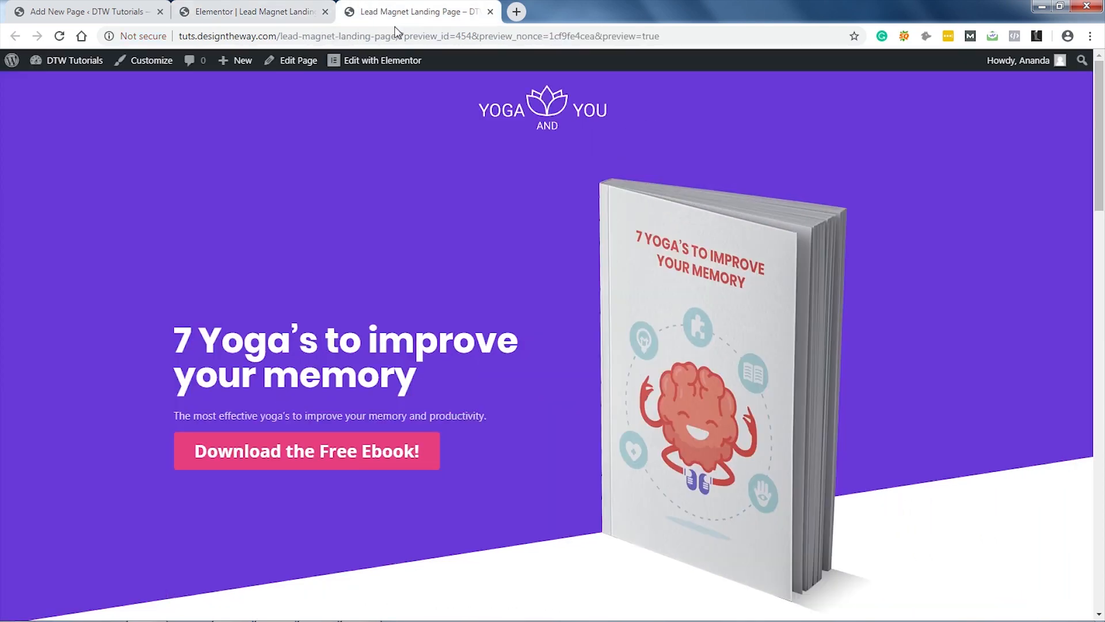
key(F5)
click(265, 12)
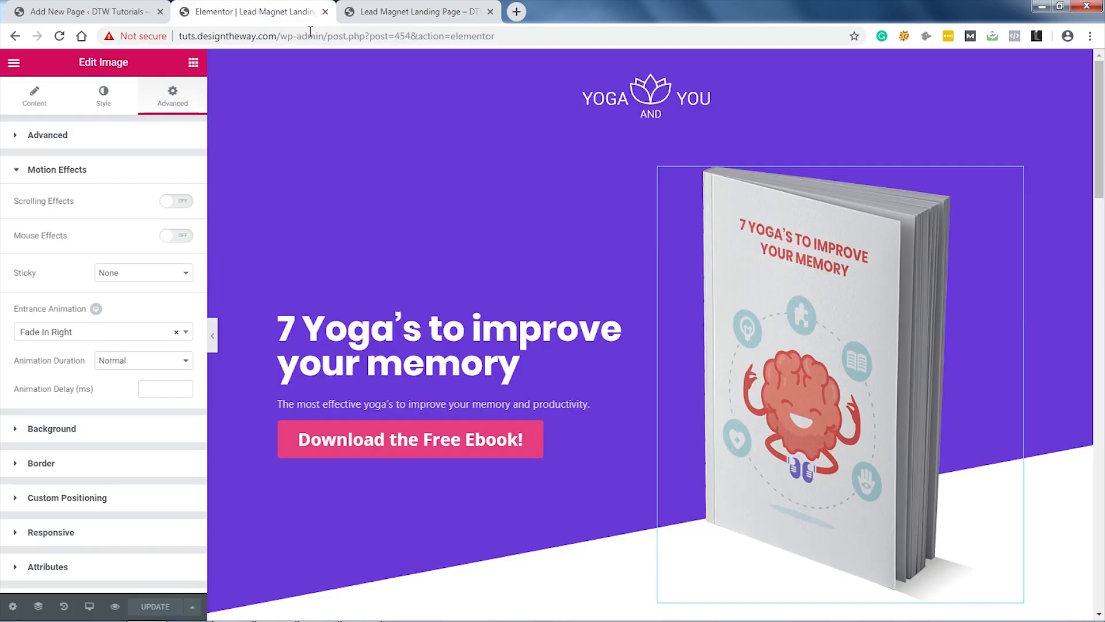
scroll(1025, 313, down, 10)
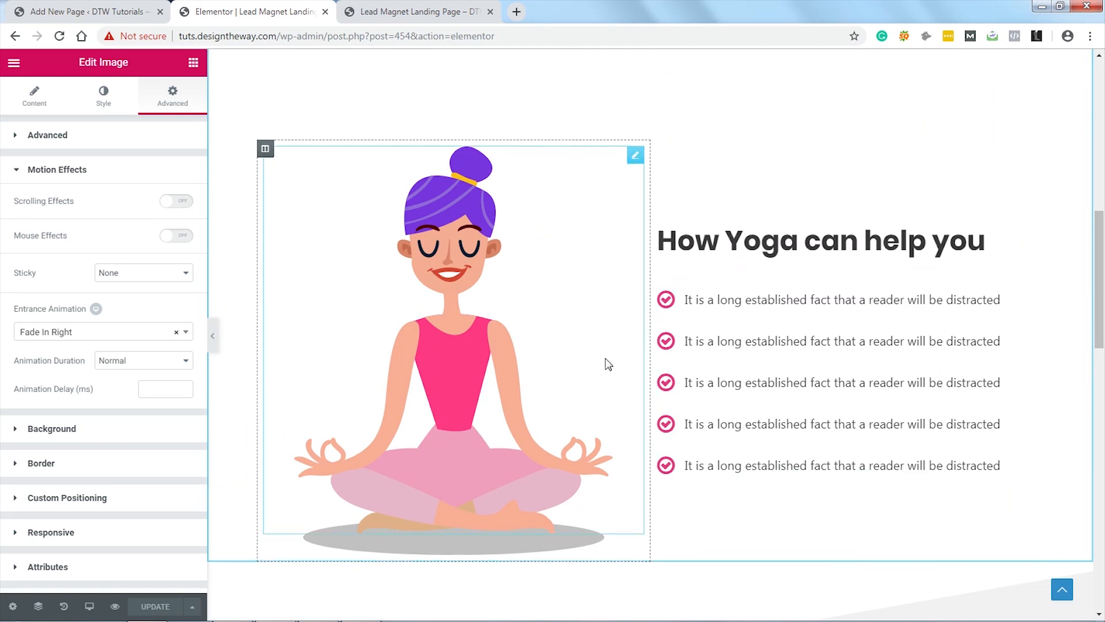
Step: Turn on Scrolling Effects for the meditating yoga figure
click(635, 157)
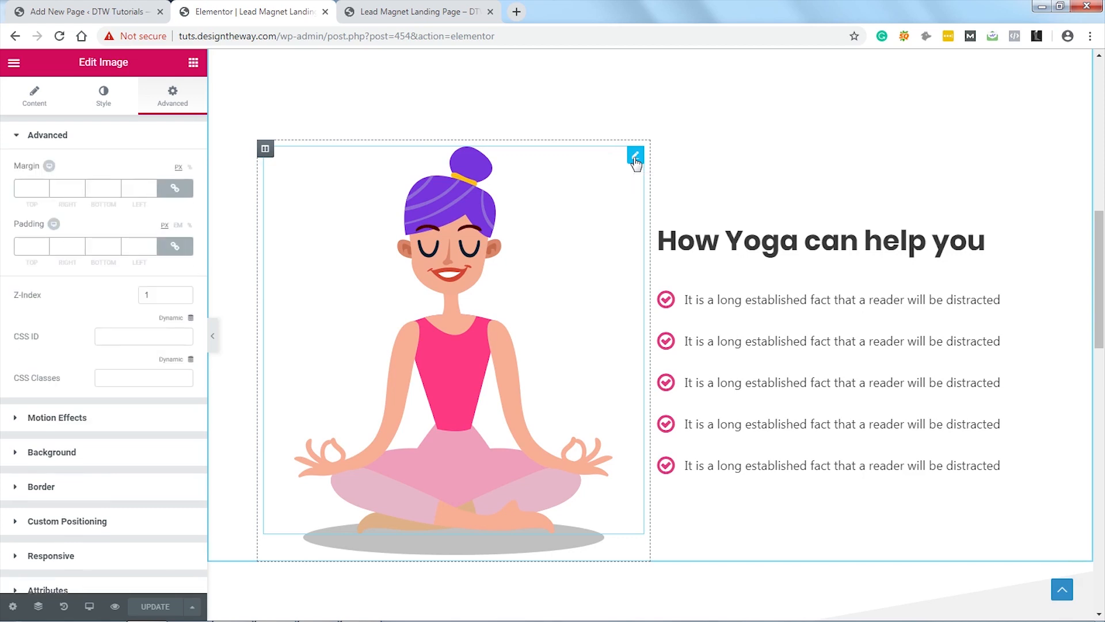
click(79, 424)
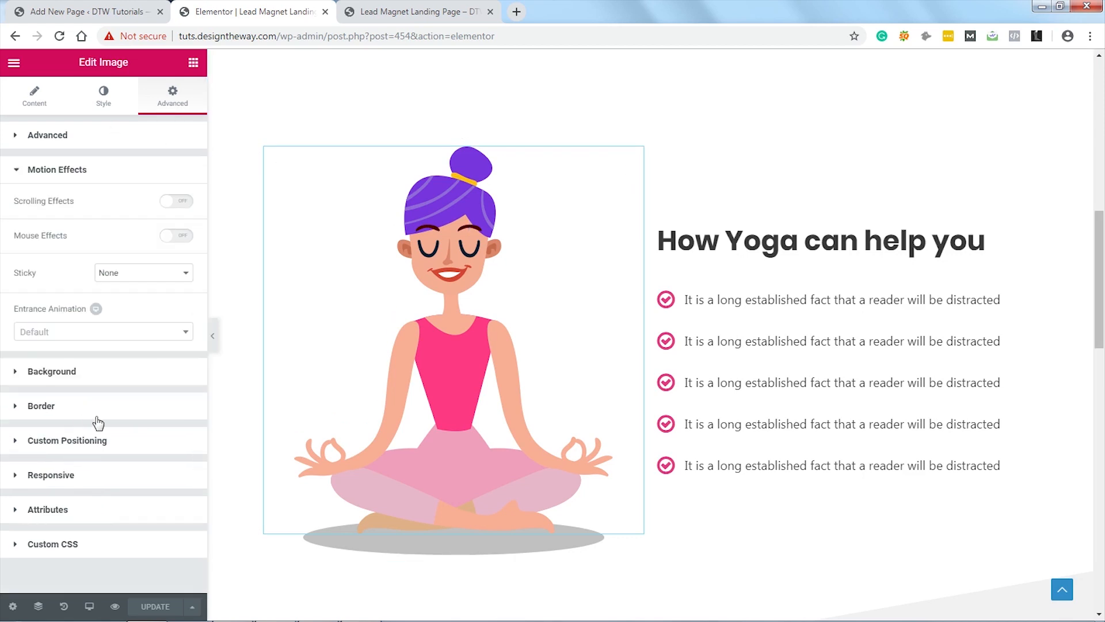
click(181, 207)
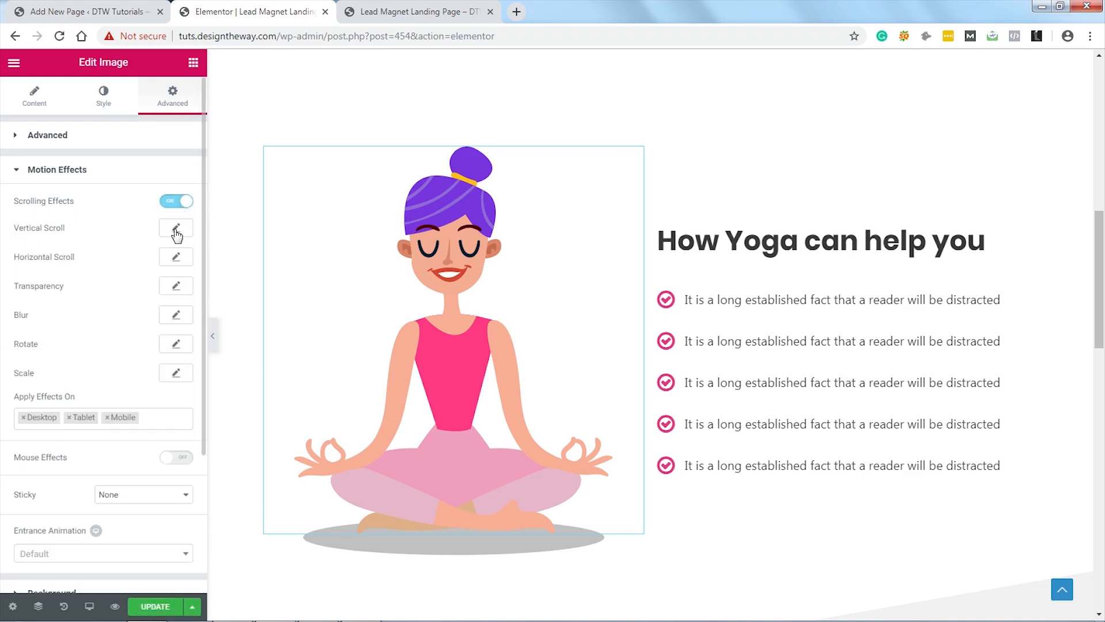
click(176, 230)
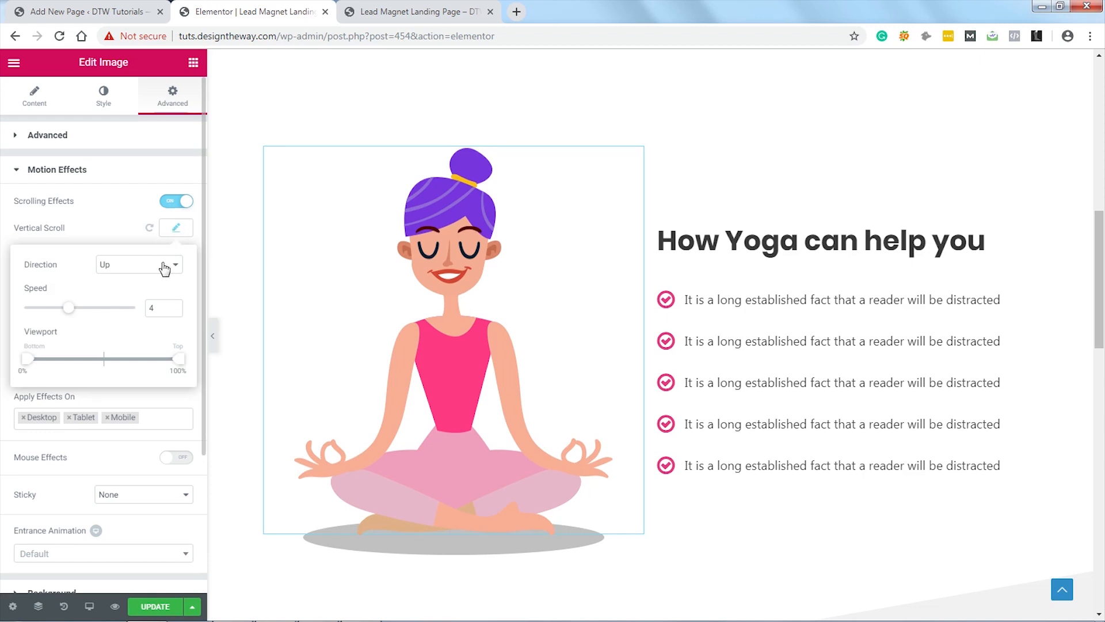
click(177, 229)
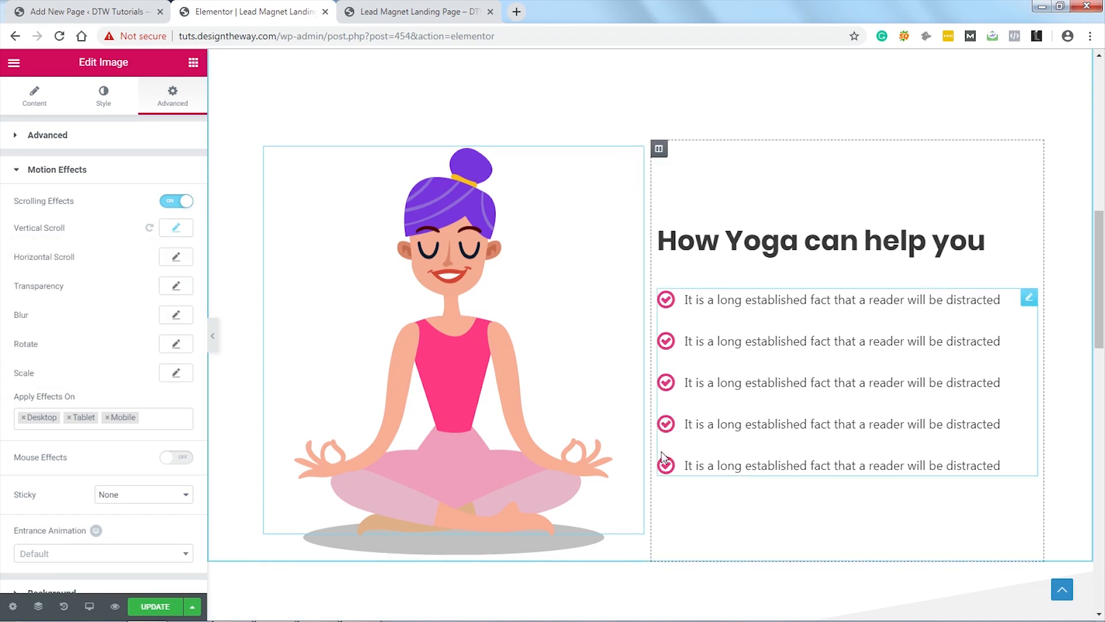
Step: Give the grey shadow a downward Vertical Scroll starting at 53% of the viewport
click(636, 556)
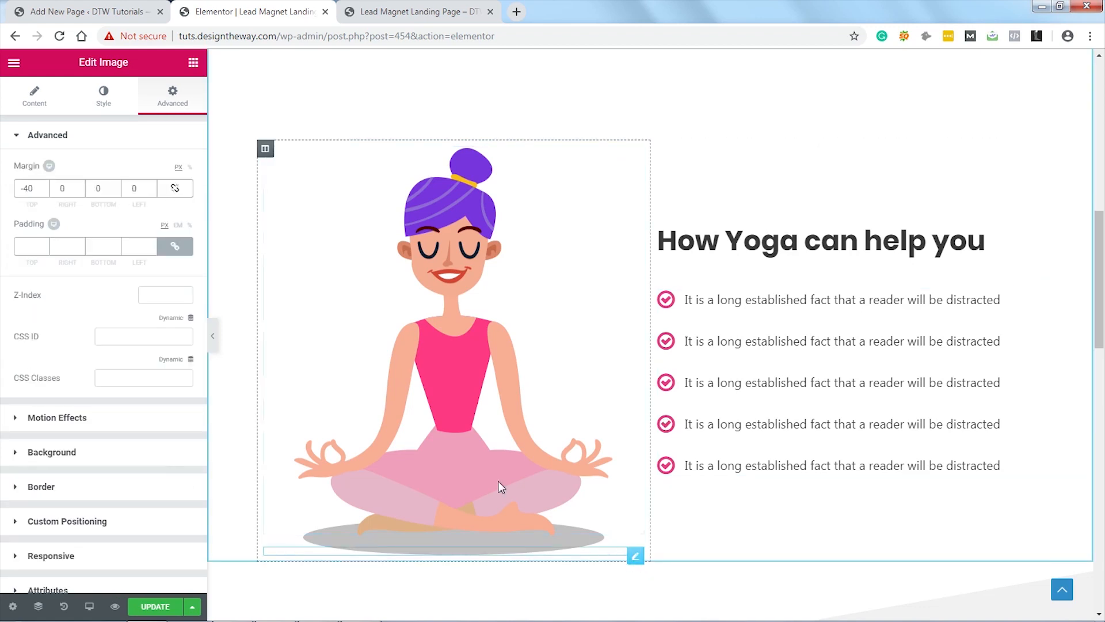
click(115, 425)
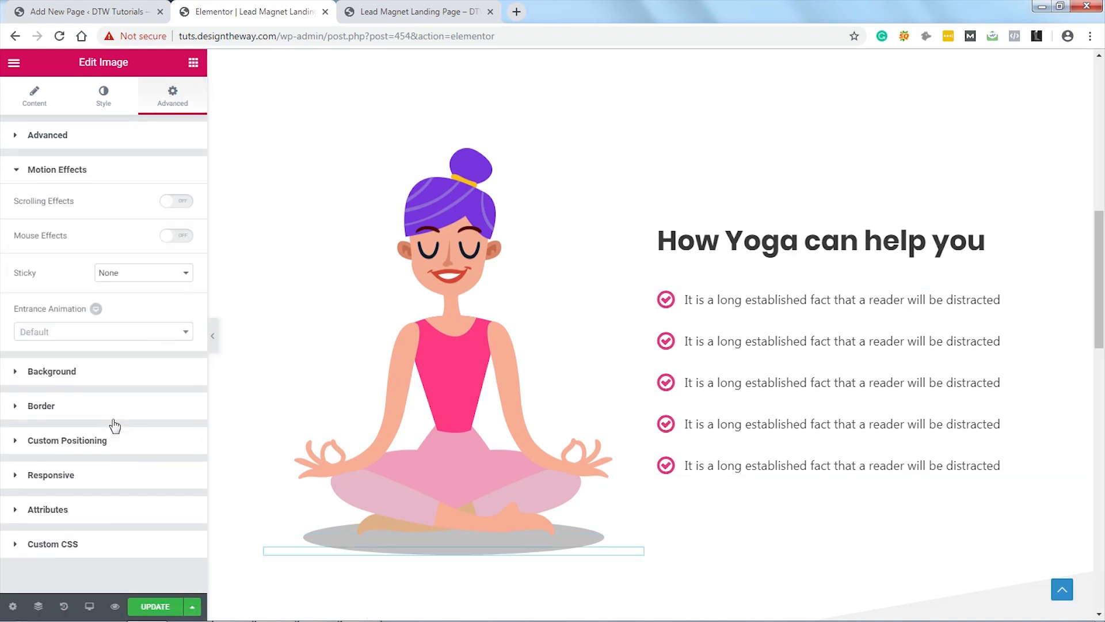
click(179, 201)
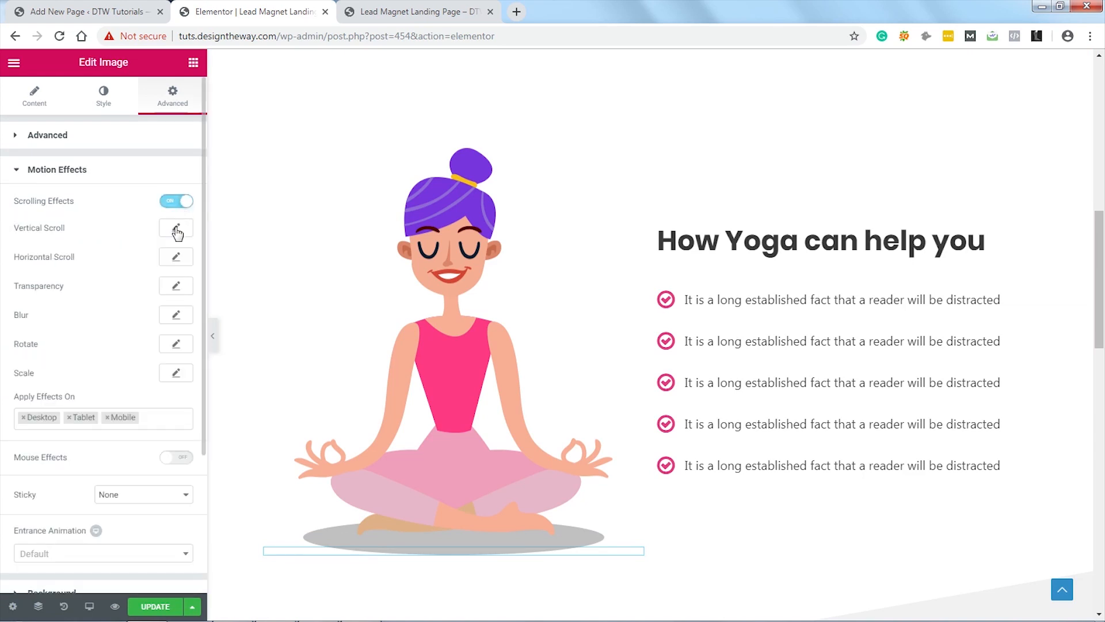
click(177, 230)
click(165, 266)
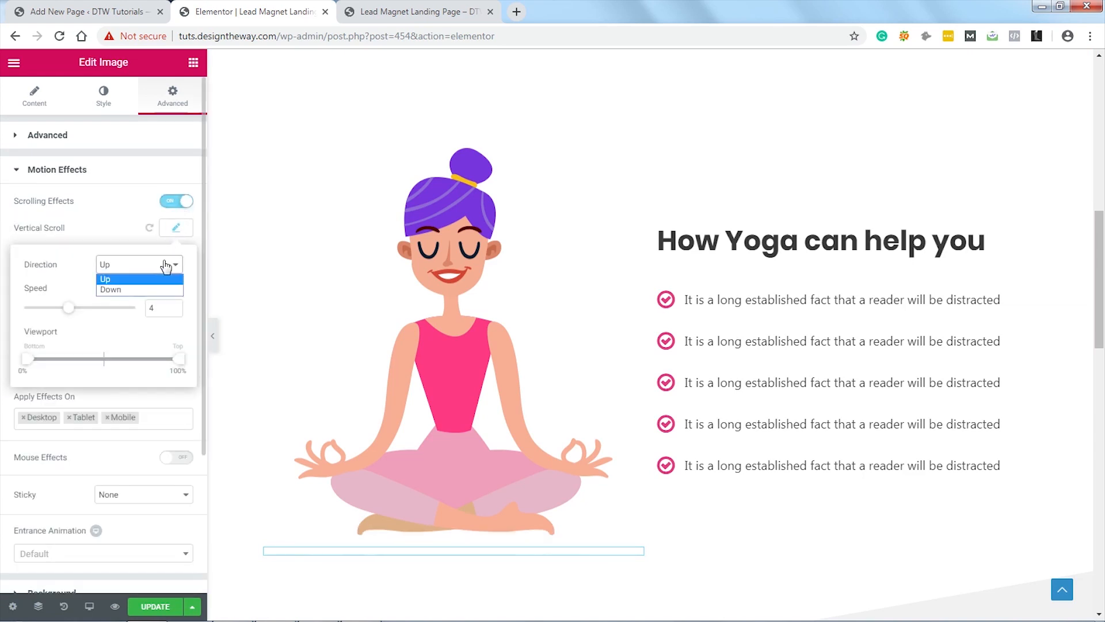
click(153, 289)
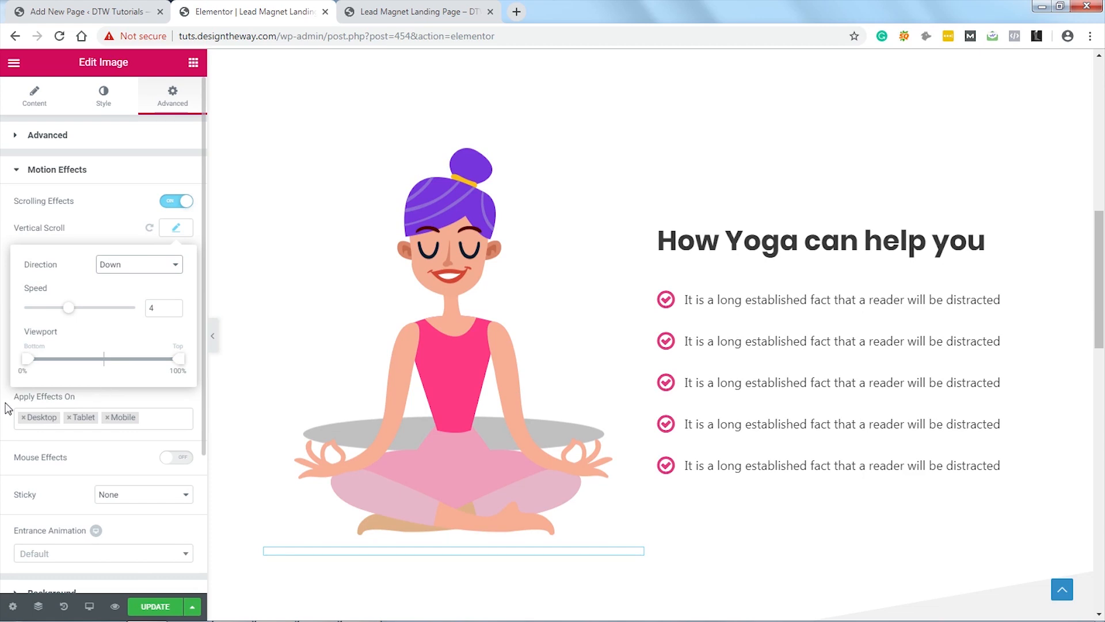
drag(28, 361, 111, 362)
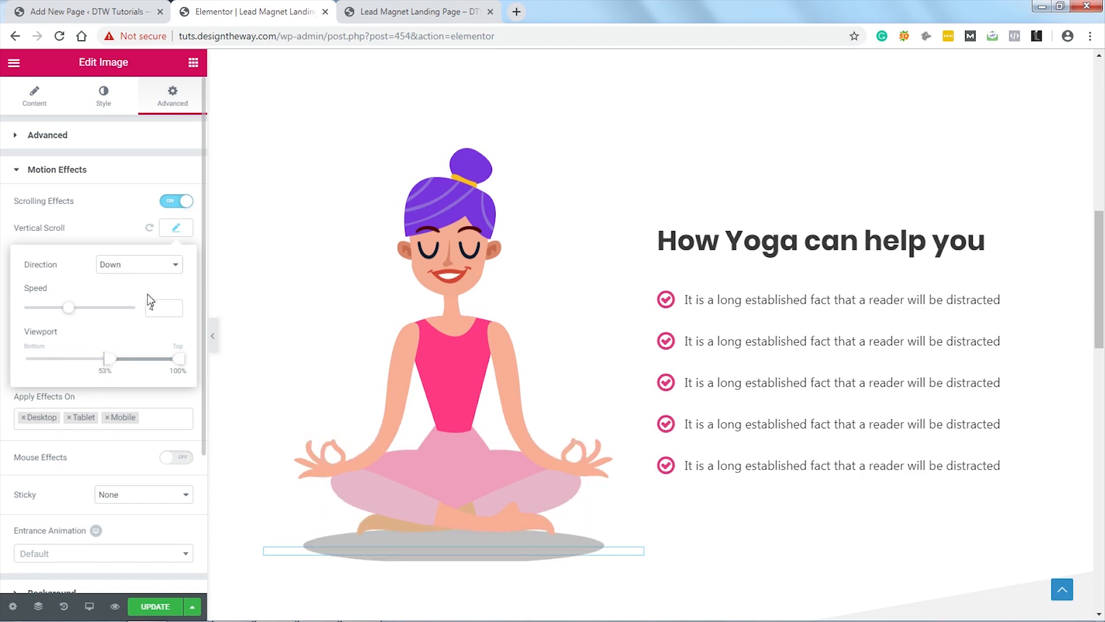
click(176, 228)
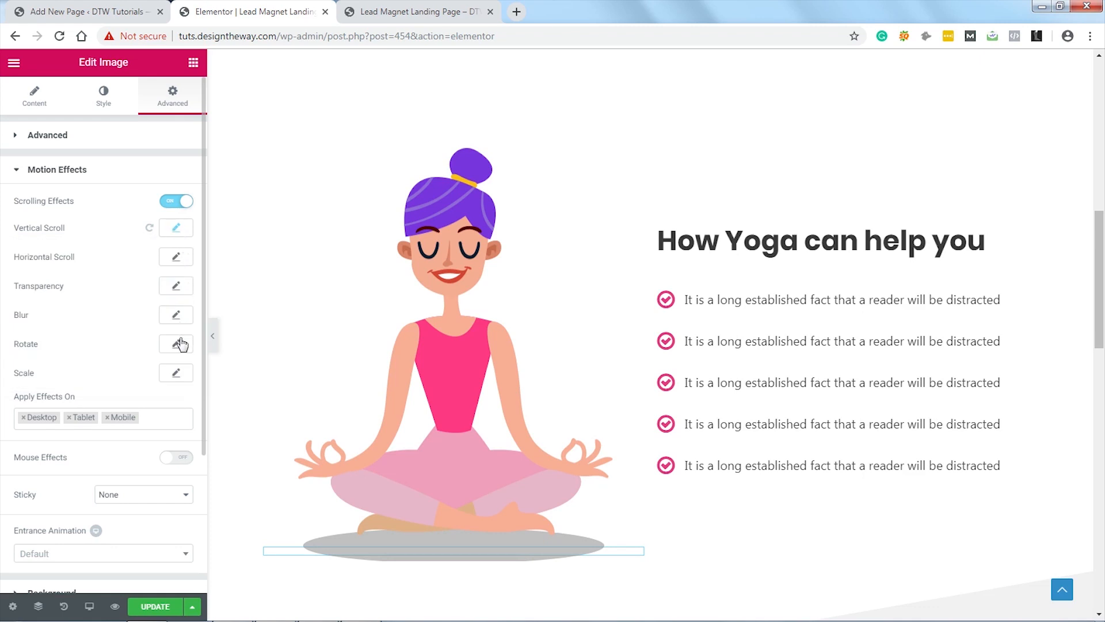
click(176, 286)
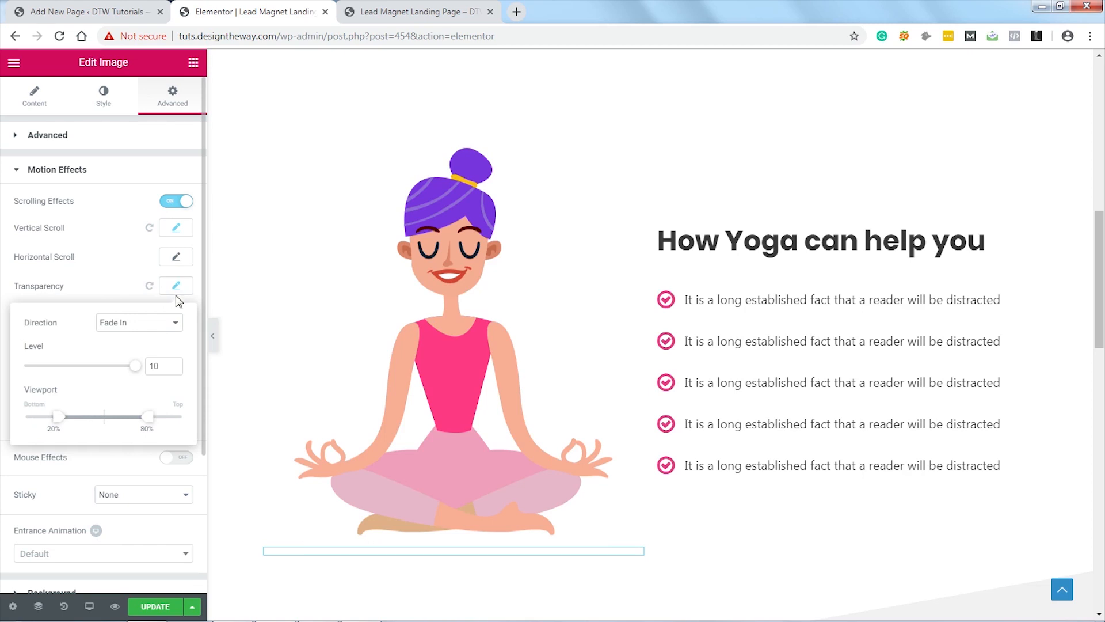
Step: Set the shadow's Transparency to Fade Out with the viewport range ending at 56%, then save
click(167, 322)
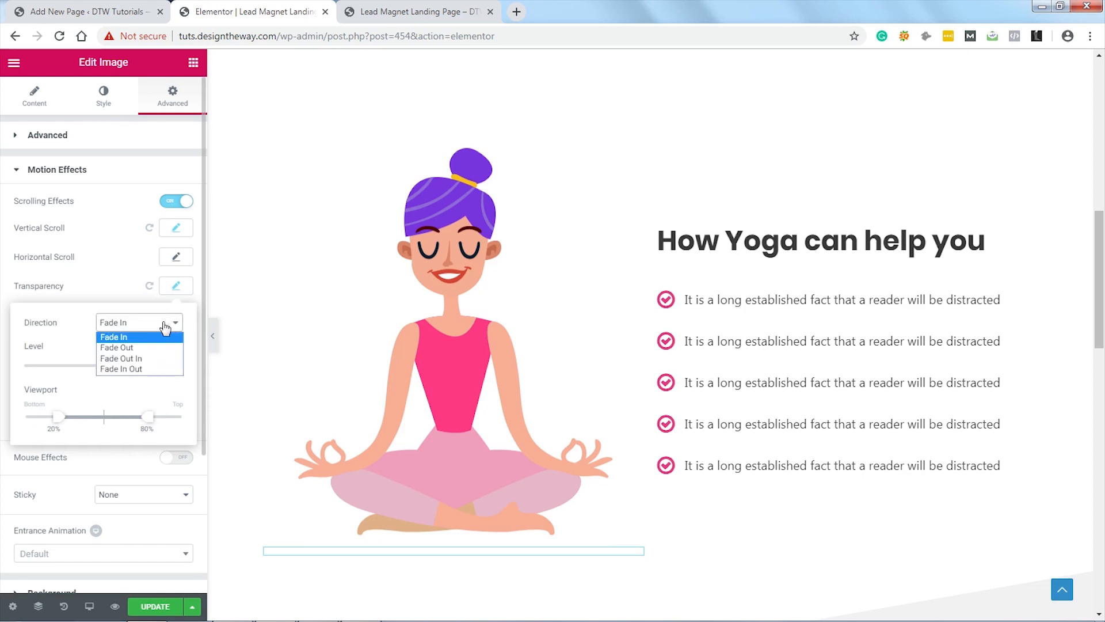
click(137, 348)
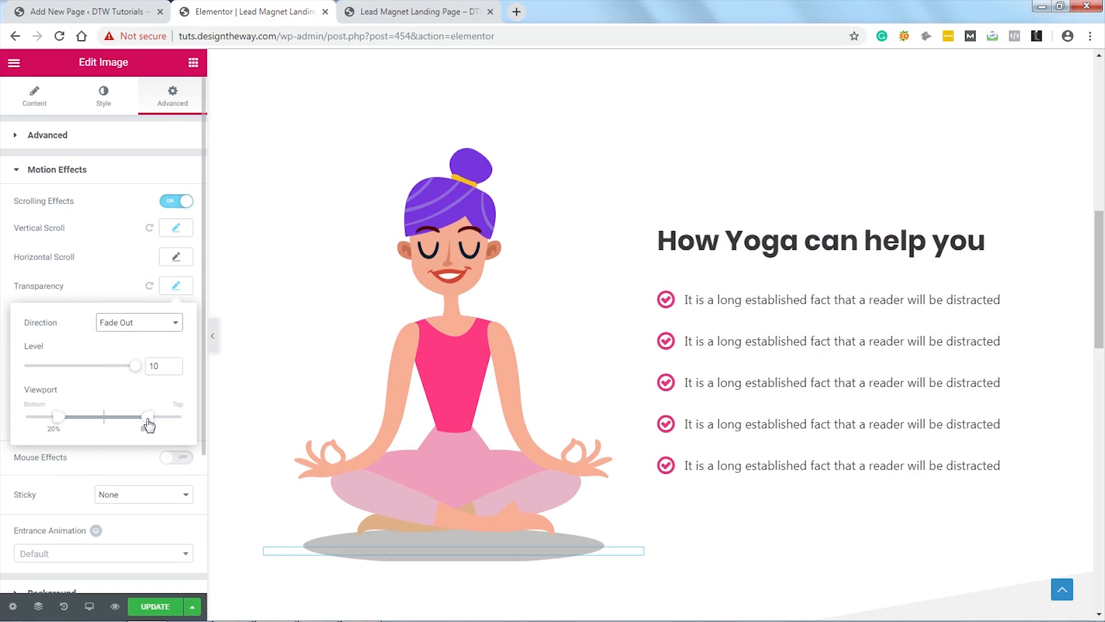
drag(148, 424, 113, 425)
click(176, 286)
click(154, 607)
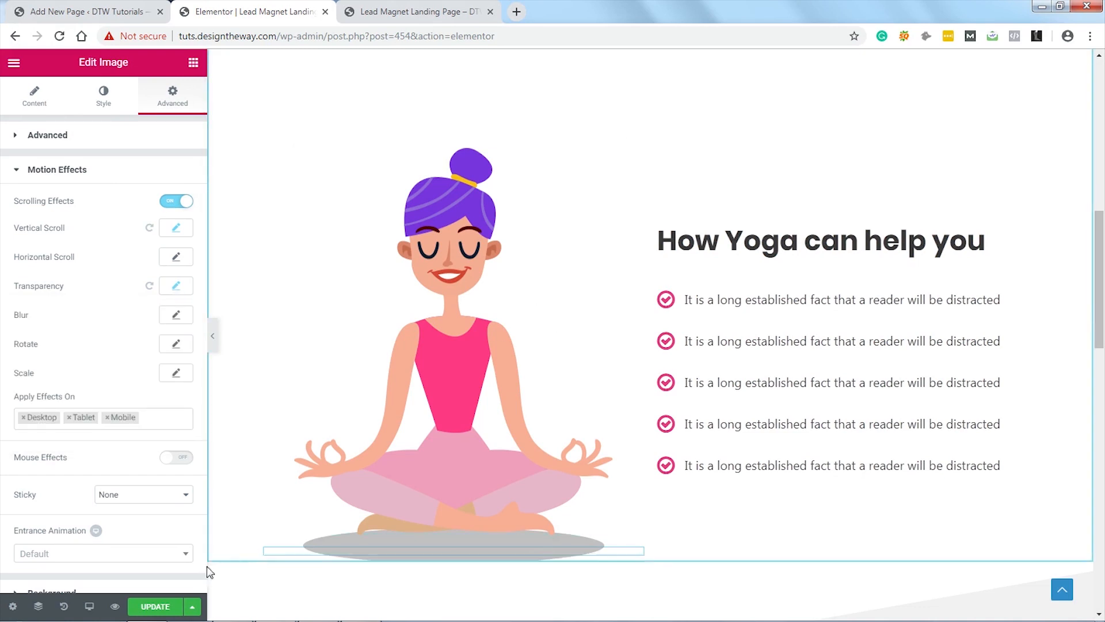
Step: Scroll through the live Lead Magnet Landing Page preview to check the scroll effects, then return to the editor
click(392, 9)
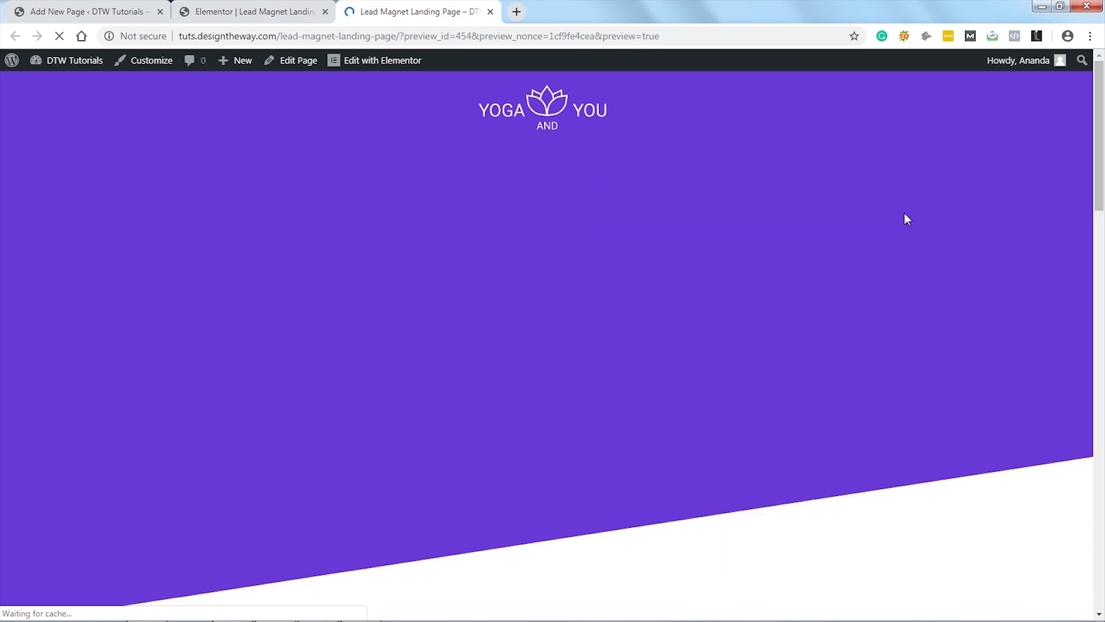
scroll(900, 225, down, 1)
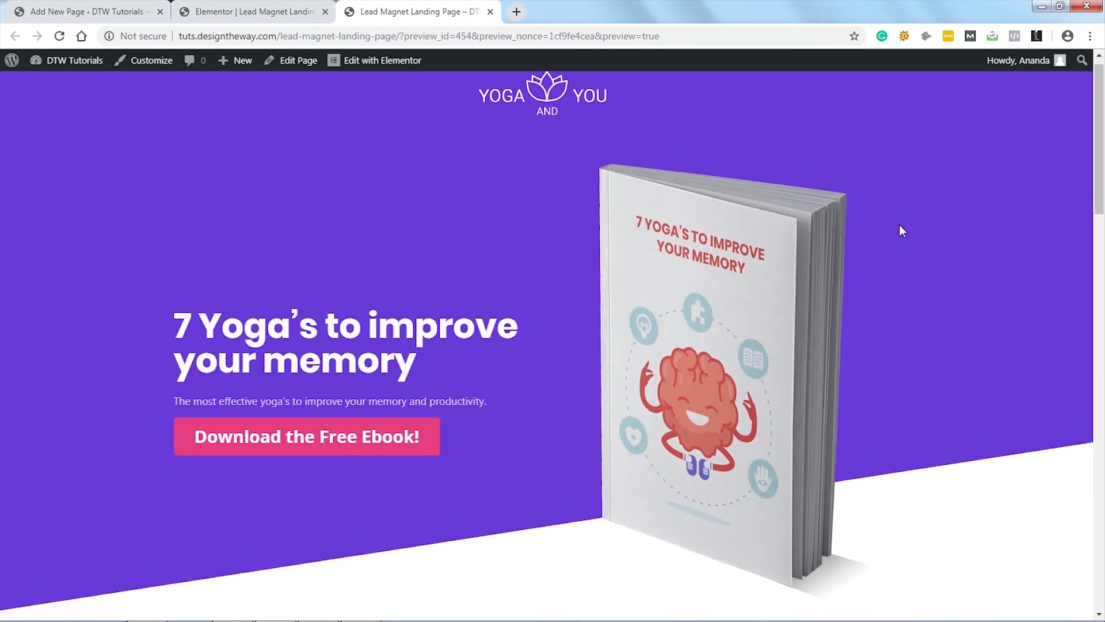
scroll(899, 226, down, 13)
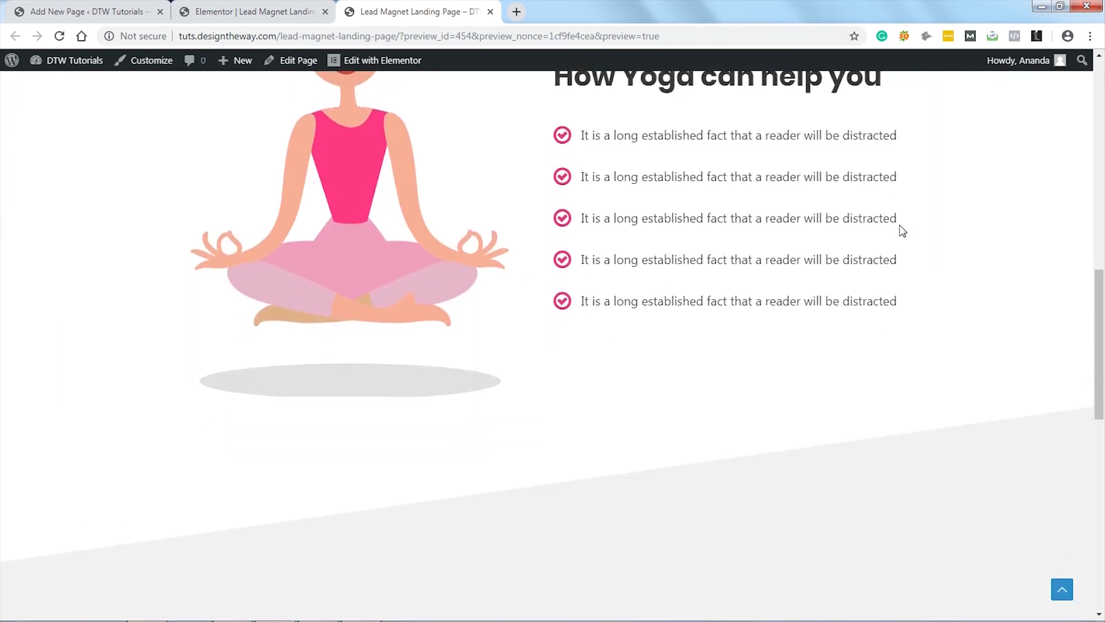
scroll(902, 232, up, 6)
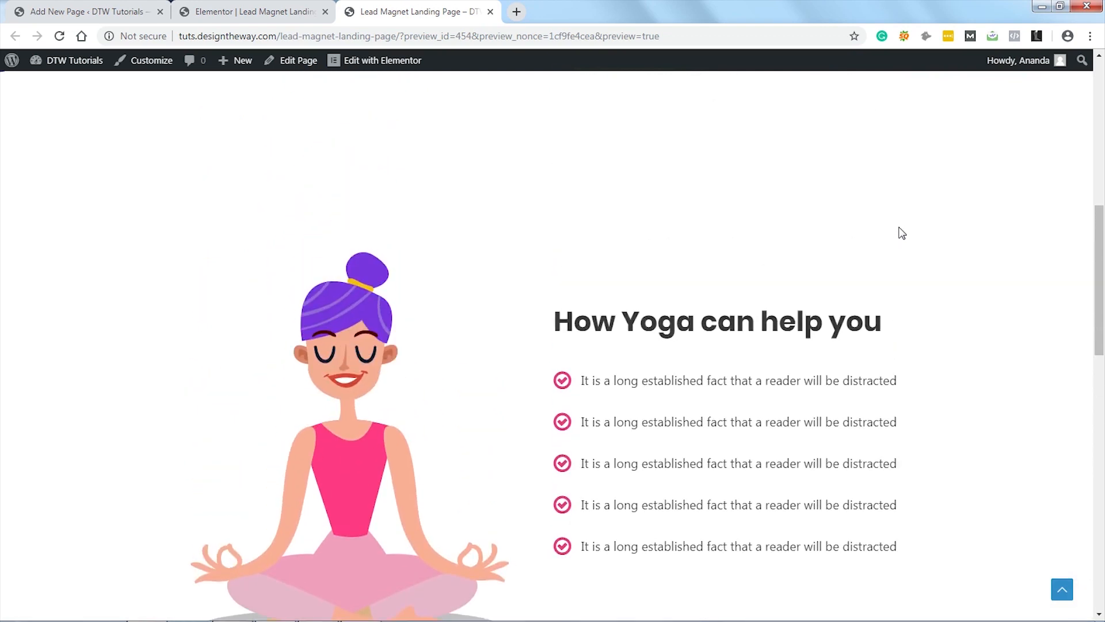
scroll(902, 233, down, 6)
scroll(900, 239, up, 3)
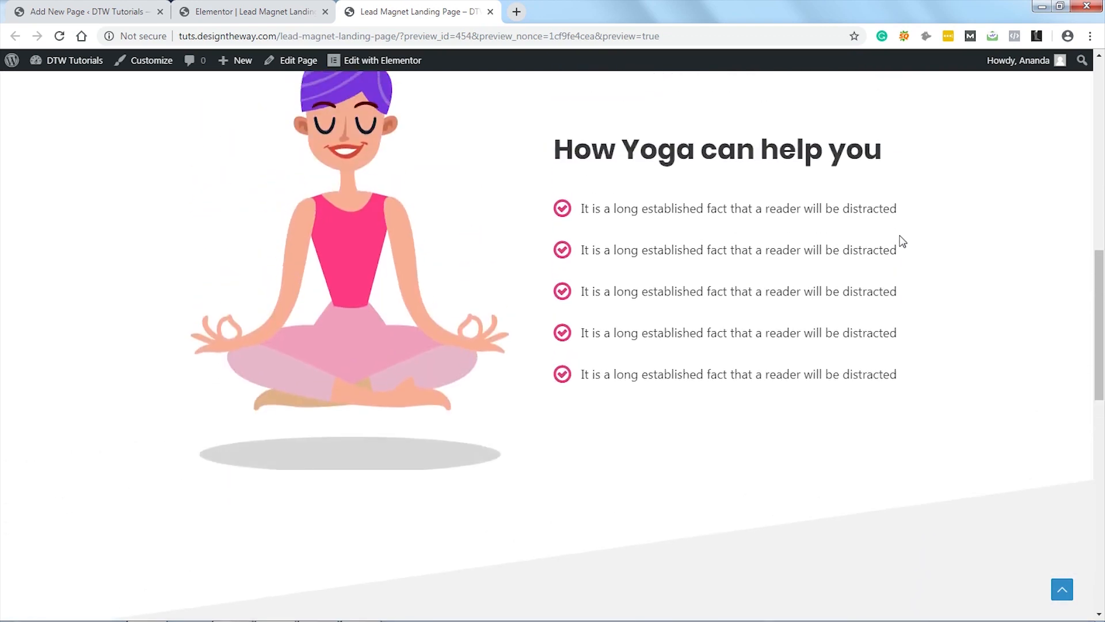
scroll(901, 241, up, 3)
scroll(901, 240, down, 8)
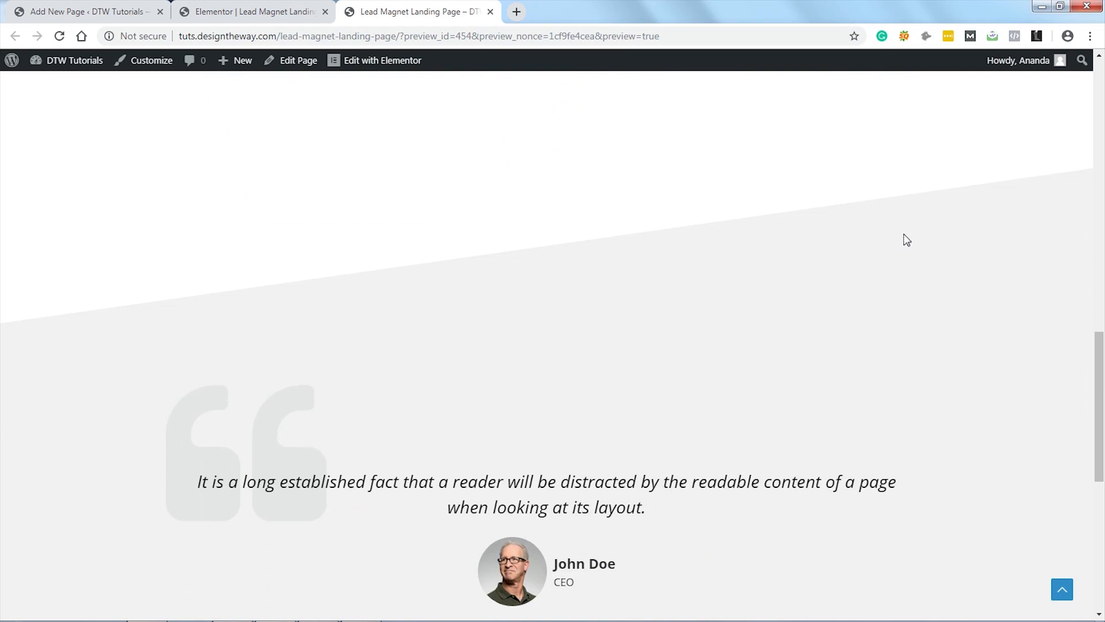
click(258, 13)
Step: Scroll down through the landing page in the editor and back up to the hero section
scroll(989, 279, up, 10)
scroll(1049, 282, down, 10)
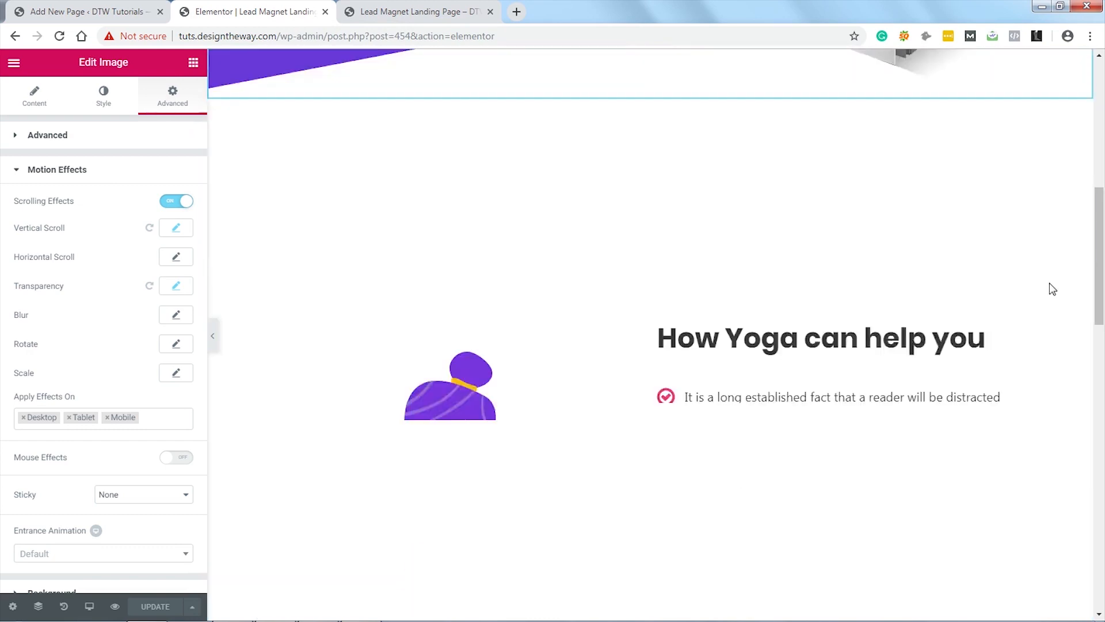
scroll(1054, 286, down, 5)
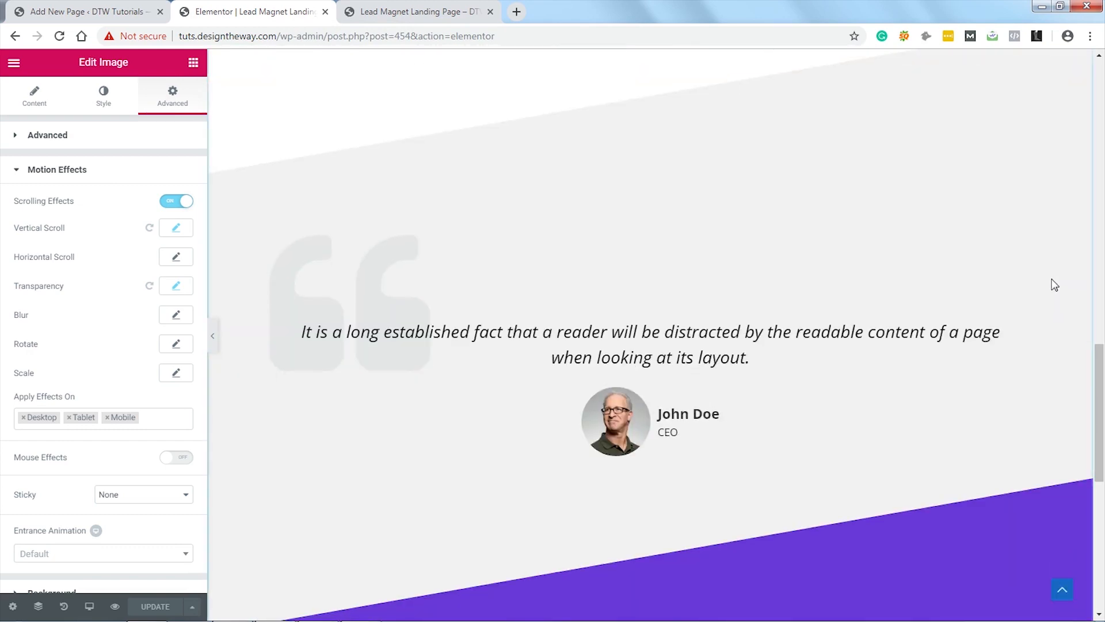
scroll(1055, 285, down, 5)
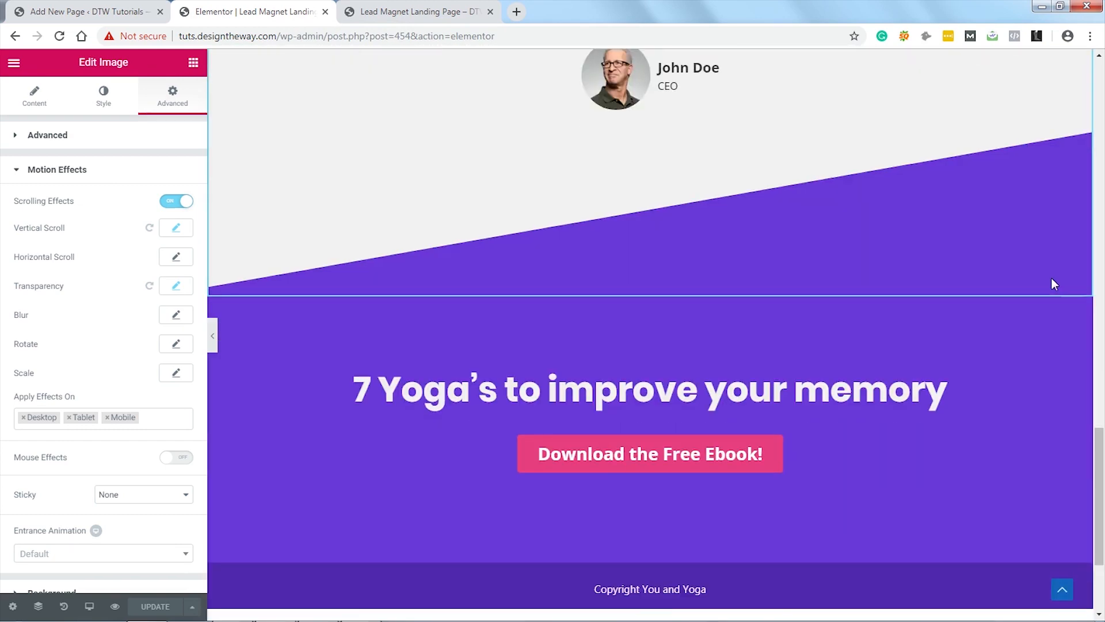
scroll(1052, 278, down, 3)
scroll(1053, 279, up, 12)
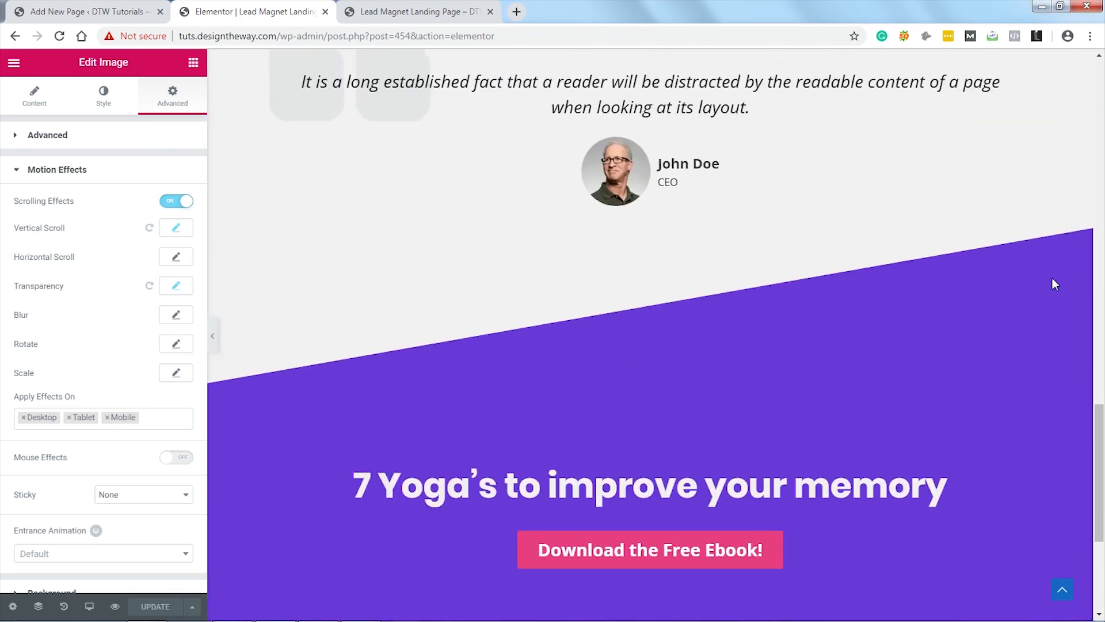
scroll(1053, 282, up, 6)
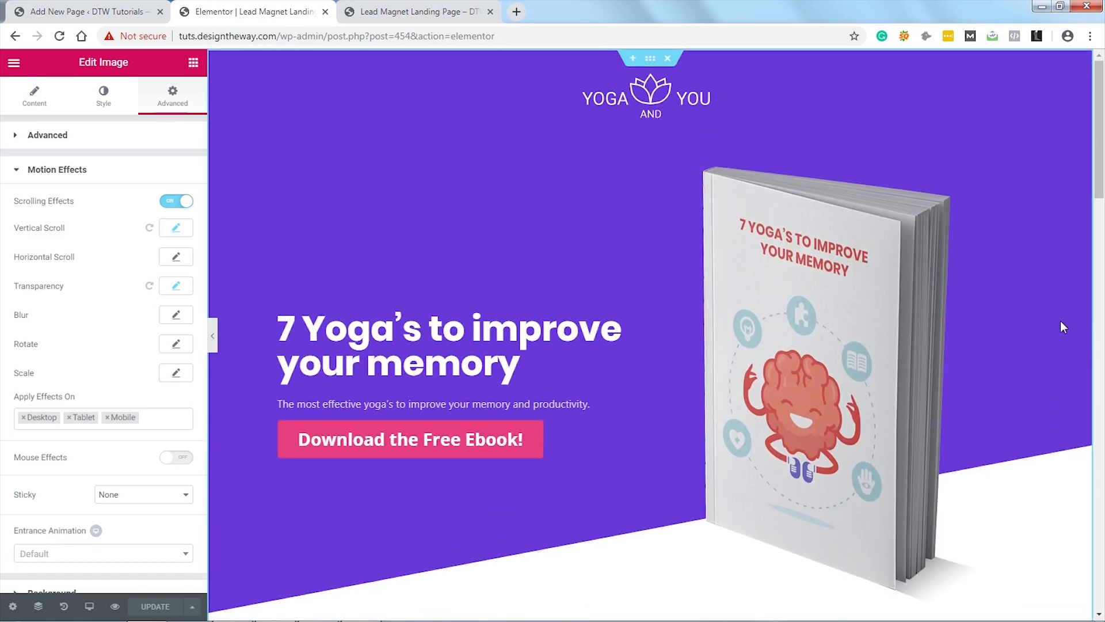
Step: Switch the editor to Tablet responsive mode
click(89, 607)
click(99, 547)
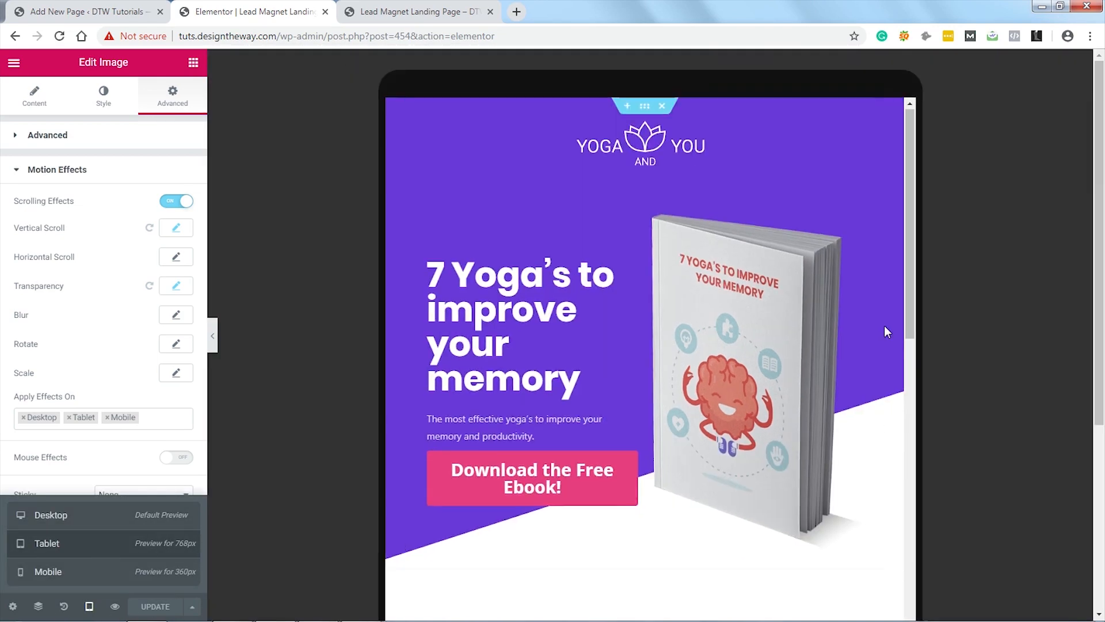
scroll(864, 339, down, 9)
scroll(856, 346, up, 6)
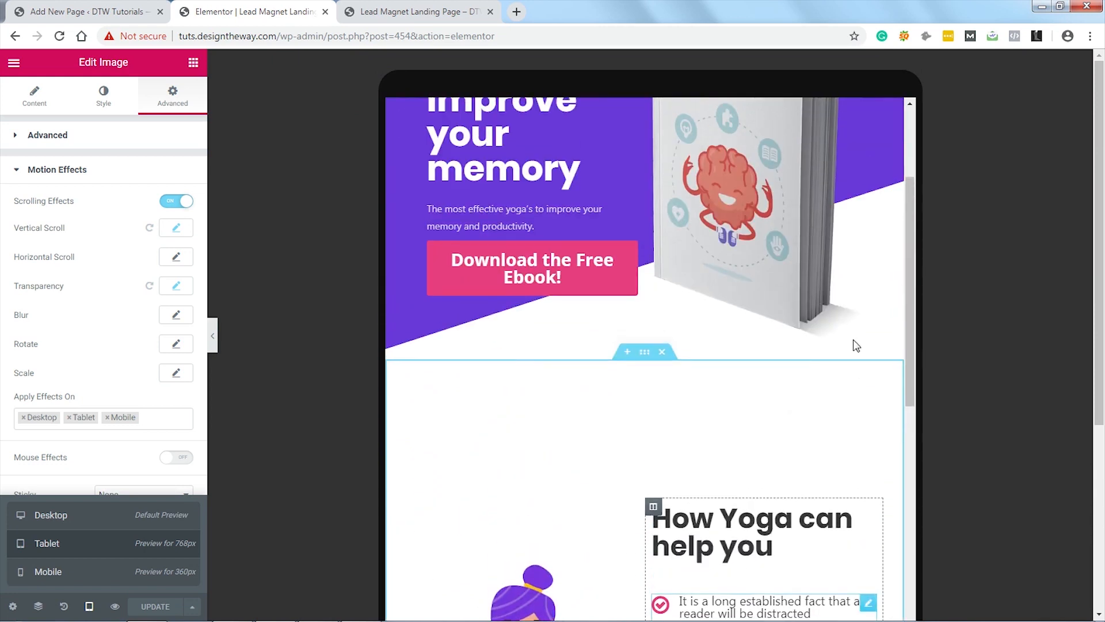
scroll(857, 345, up, 3)
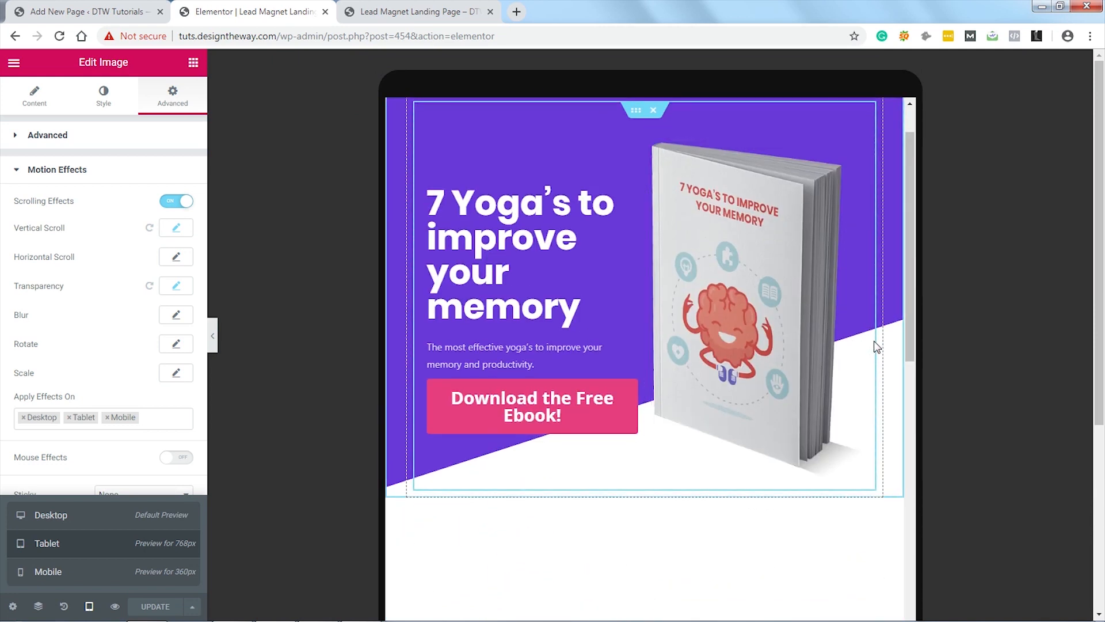
scroll(874, 331, up, 2)
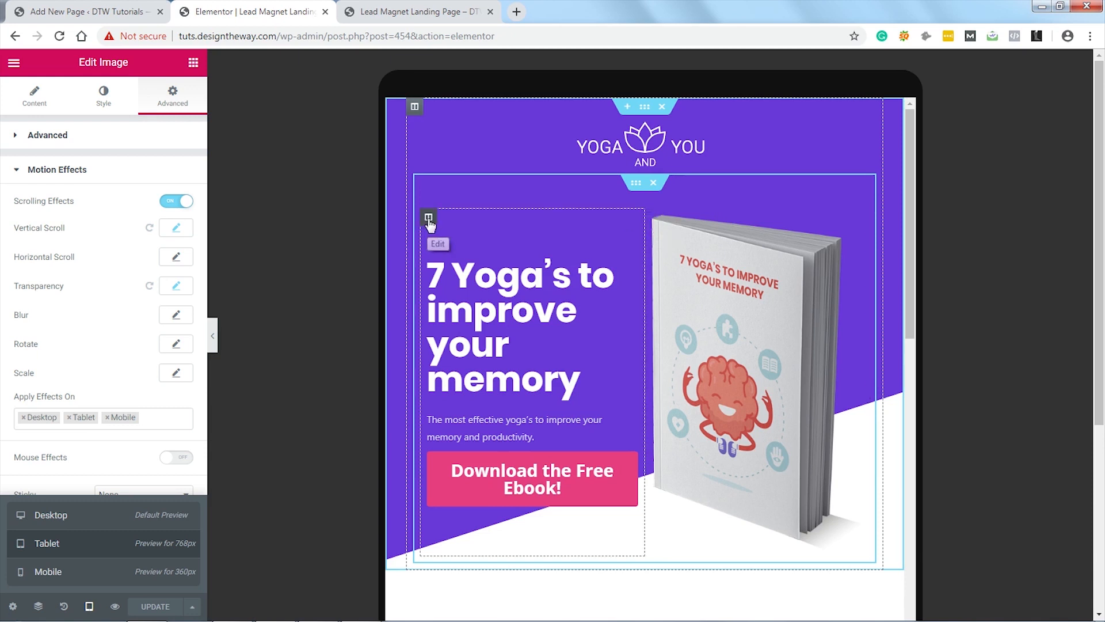
Step: Set Column Width to 100% for both the heading column and the ebook column
click(429, 219)
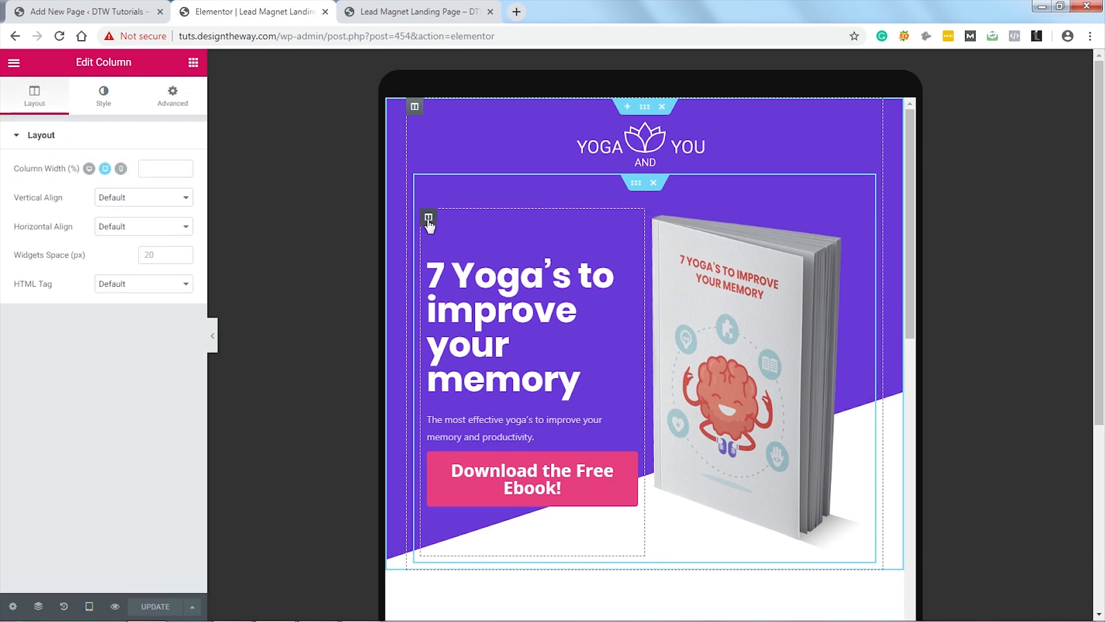
click(151, 168)
text(100)
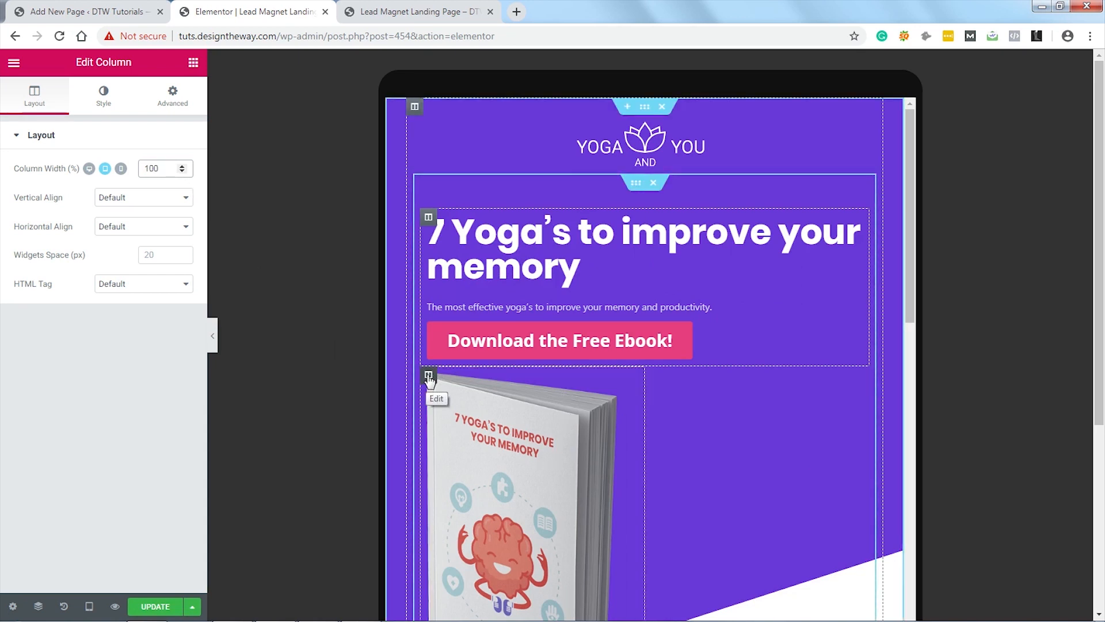
click(428, 376)
click(149, 168)
text(1)
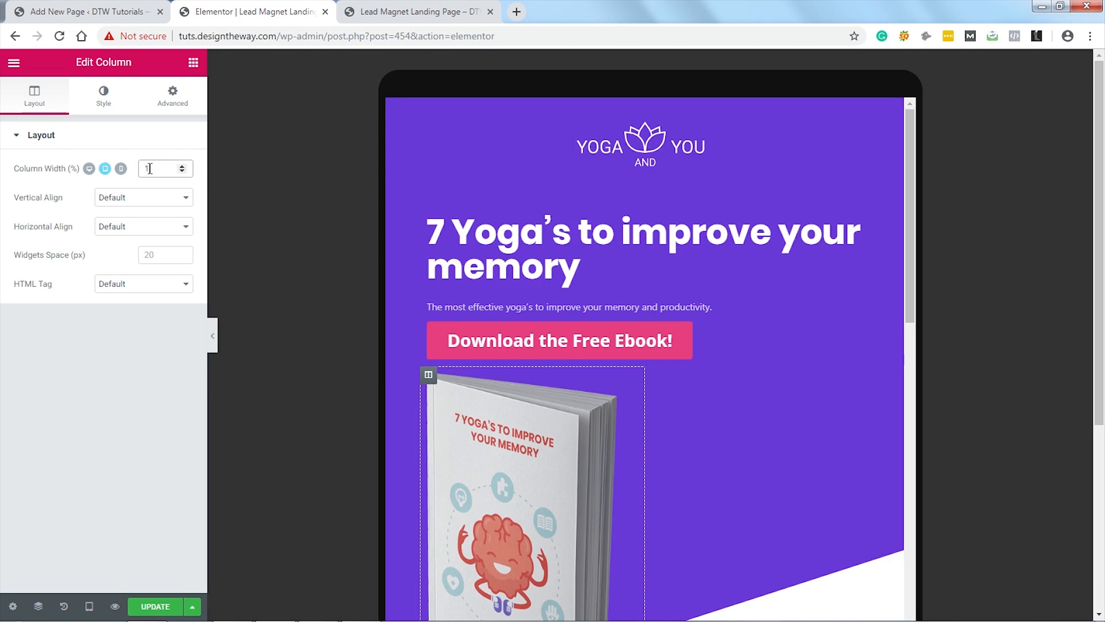
text(00)
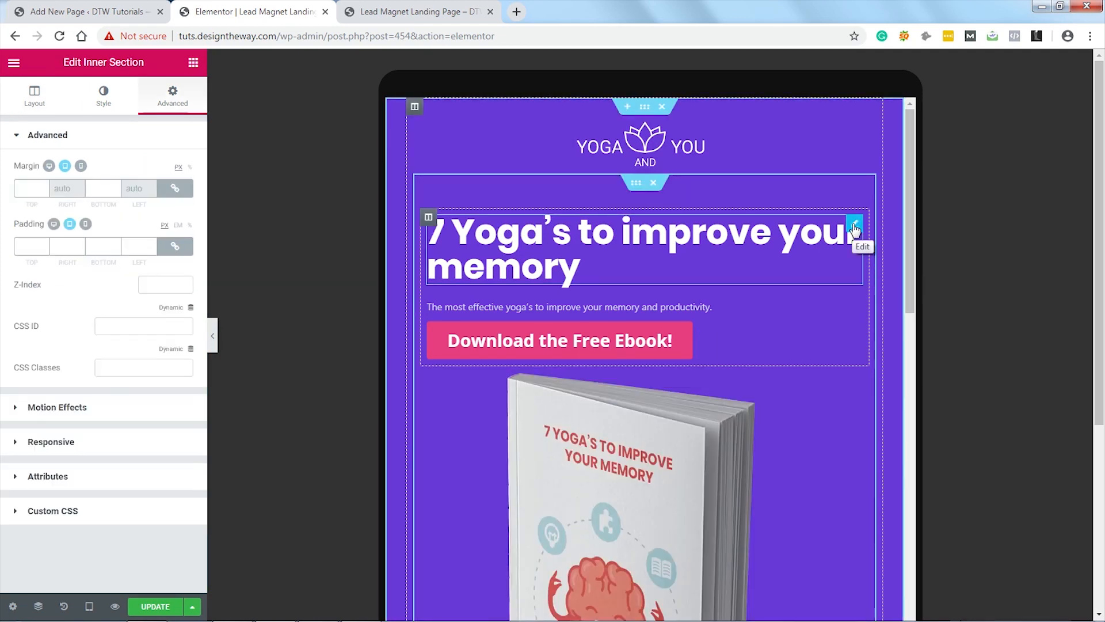
Step: Center-align the hero heading, description paragraph and 'Download the Free Ebook!' button for tablet
click(855, 224)
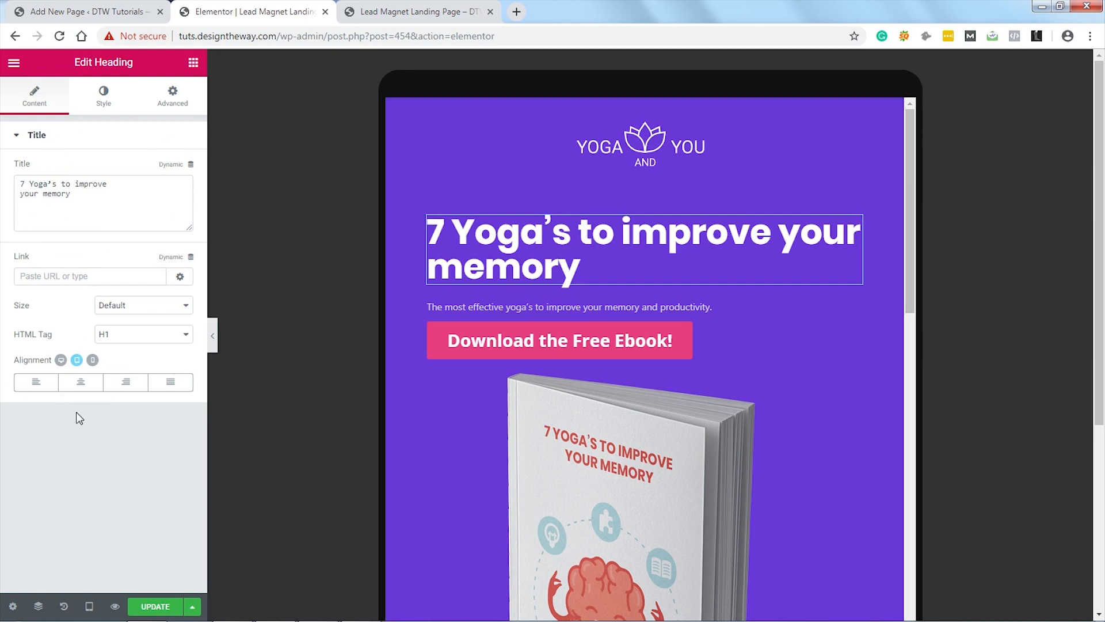
click(81, 386)
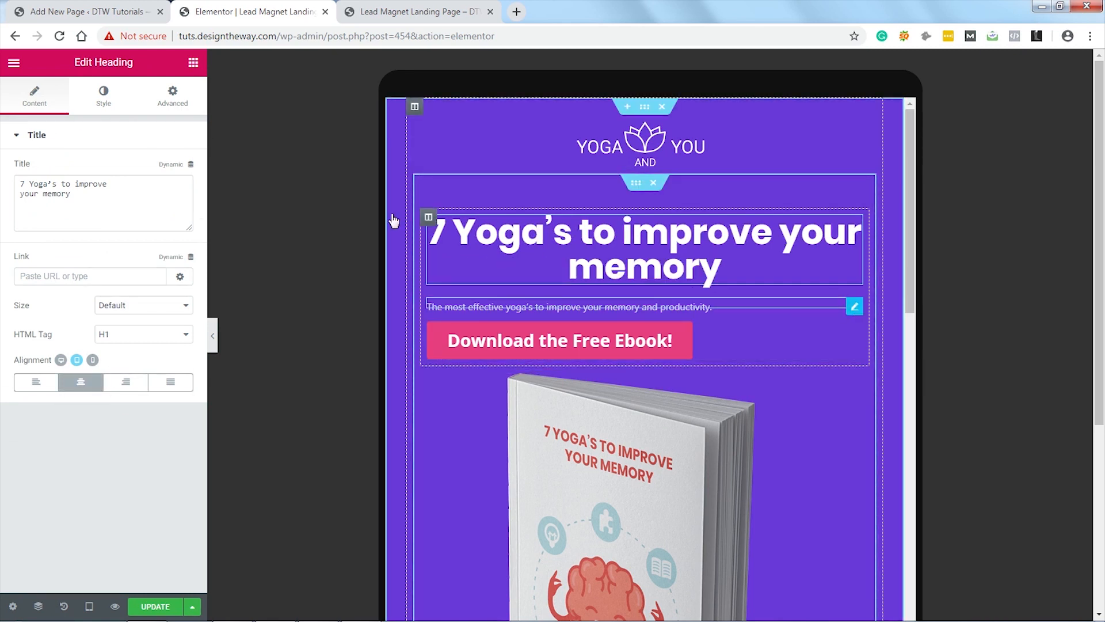
click(855, 307)
click(35, 97)
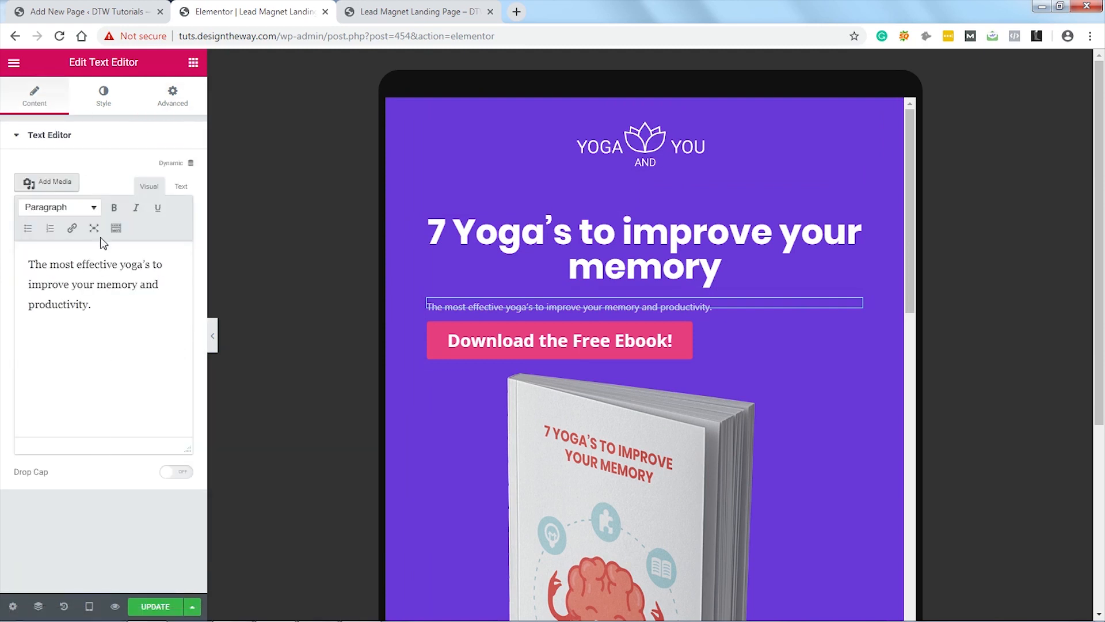
click(105, 98)
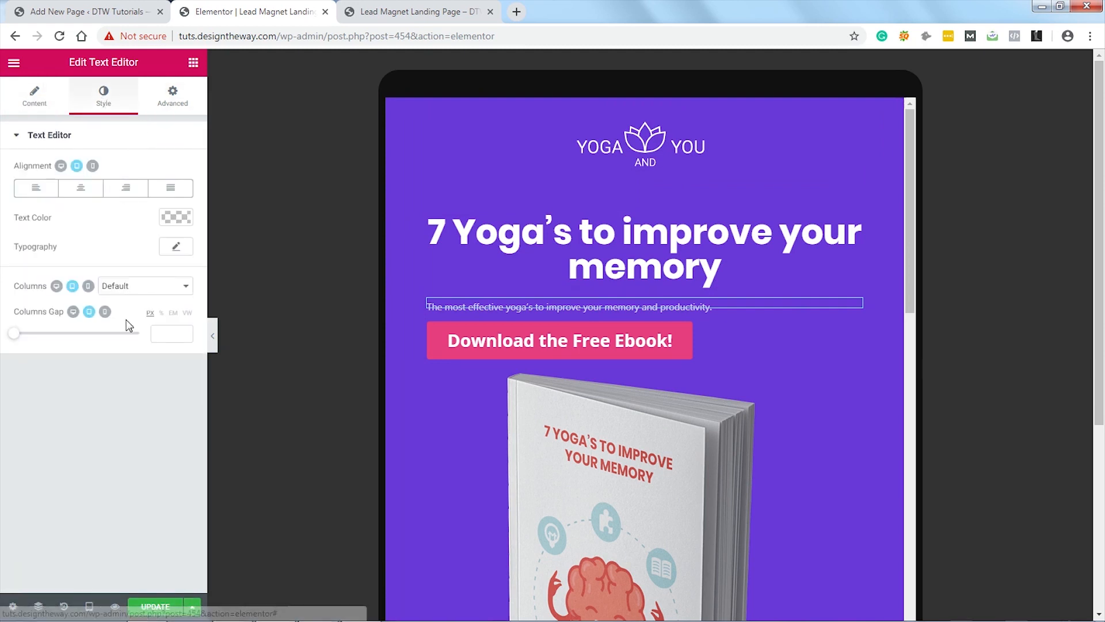
click(81, 188)
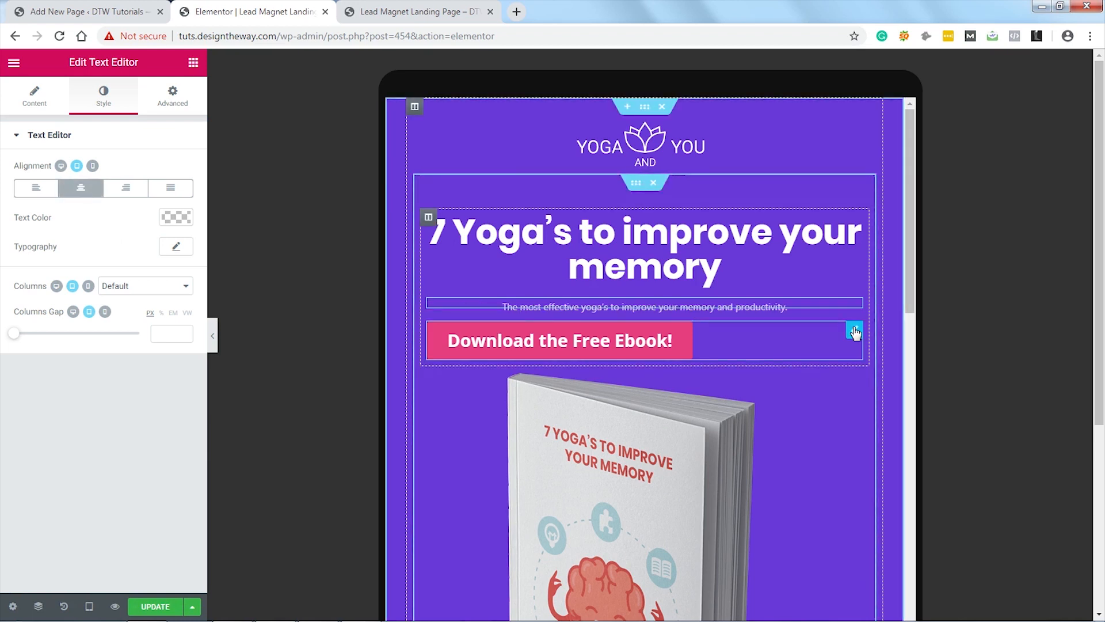
click(793, 336)
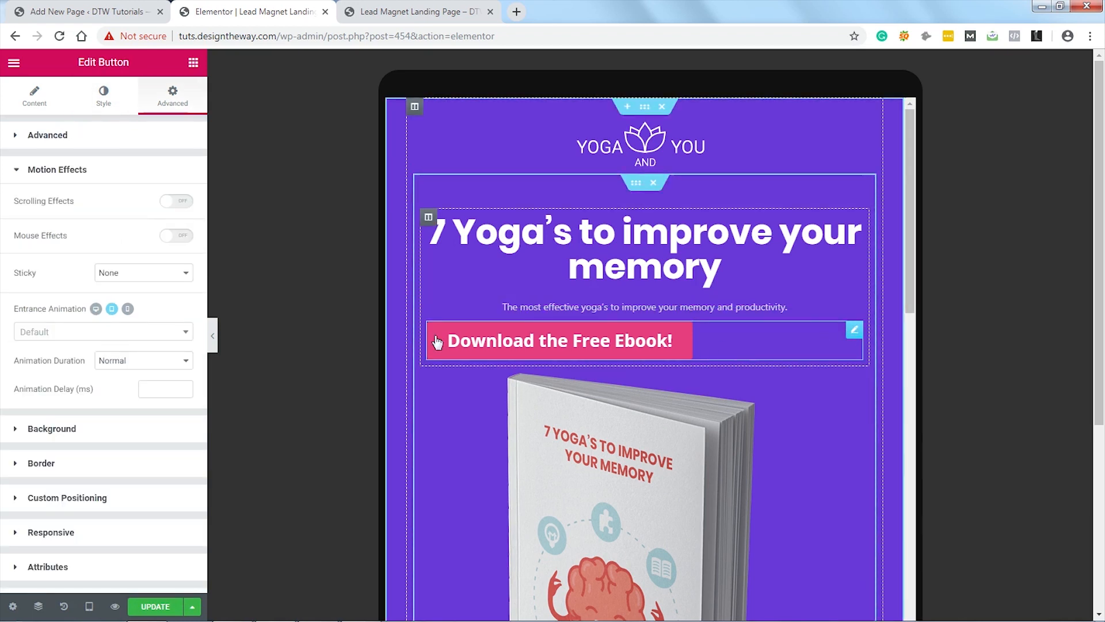
click(35, 101)
click(85, 304)
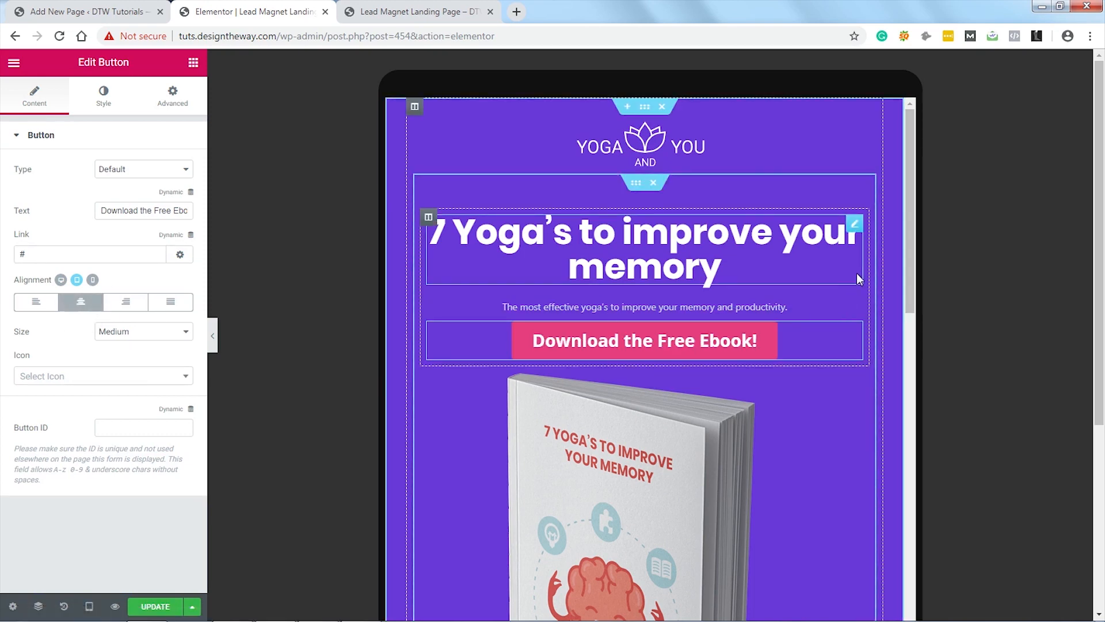
Step: Limit the meditating yoga illustration's scrolling effects to Desktop only, removing Tablet and Mobile
scroll(871, 273, down, 10)
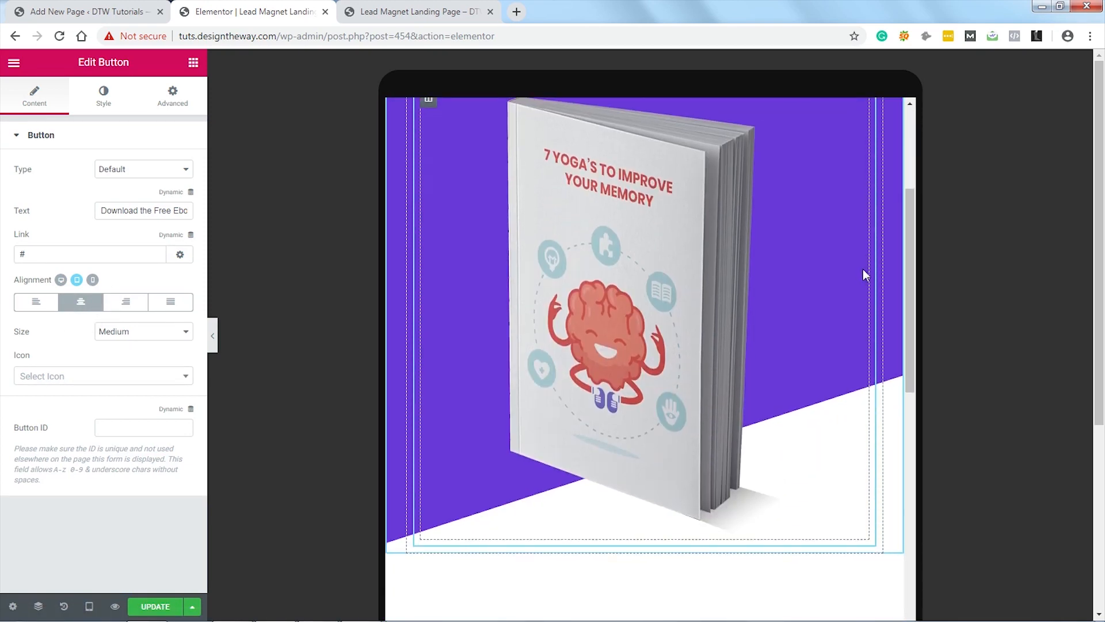
scroll(862, 268, down, 4)
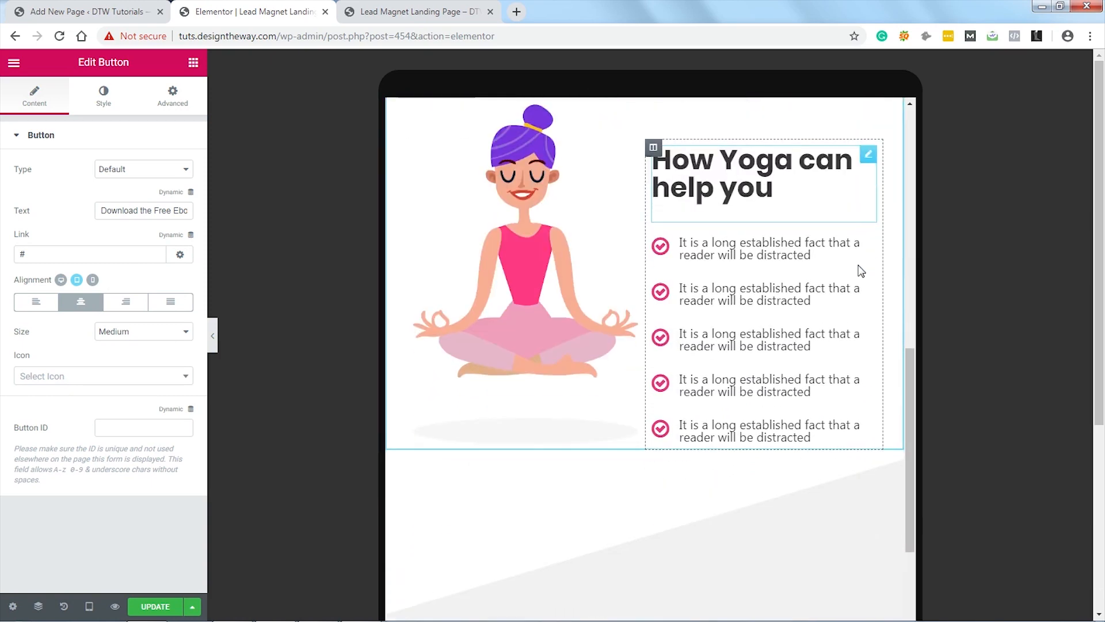
scroll(860, 265, up, 1)
scroll(859, 264, up, 1)
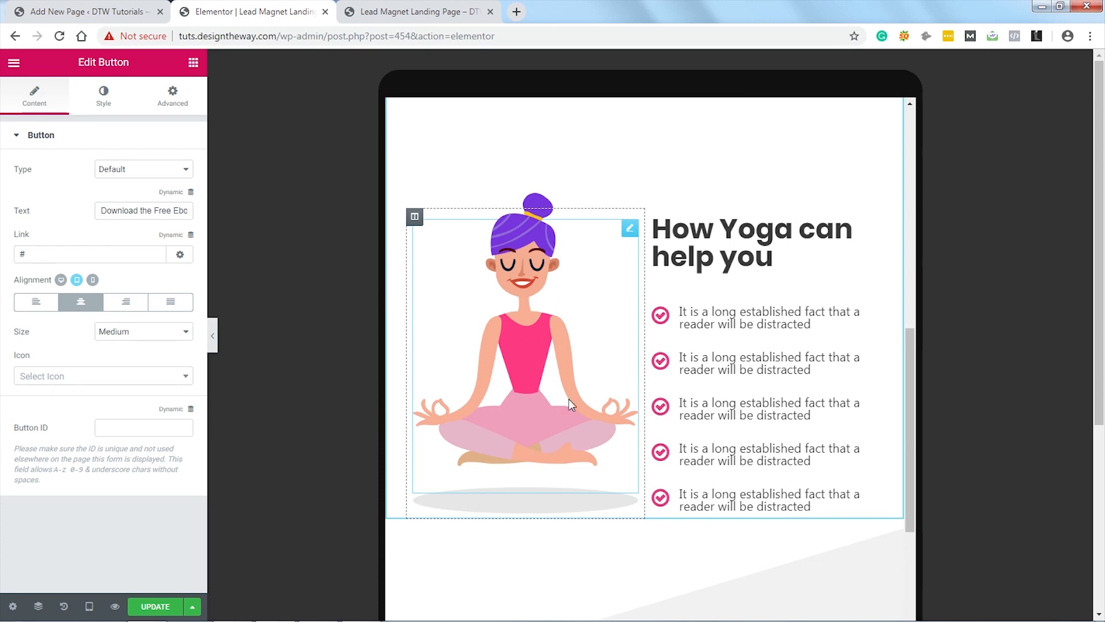
click(630, 230)
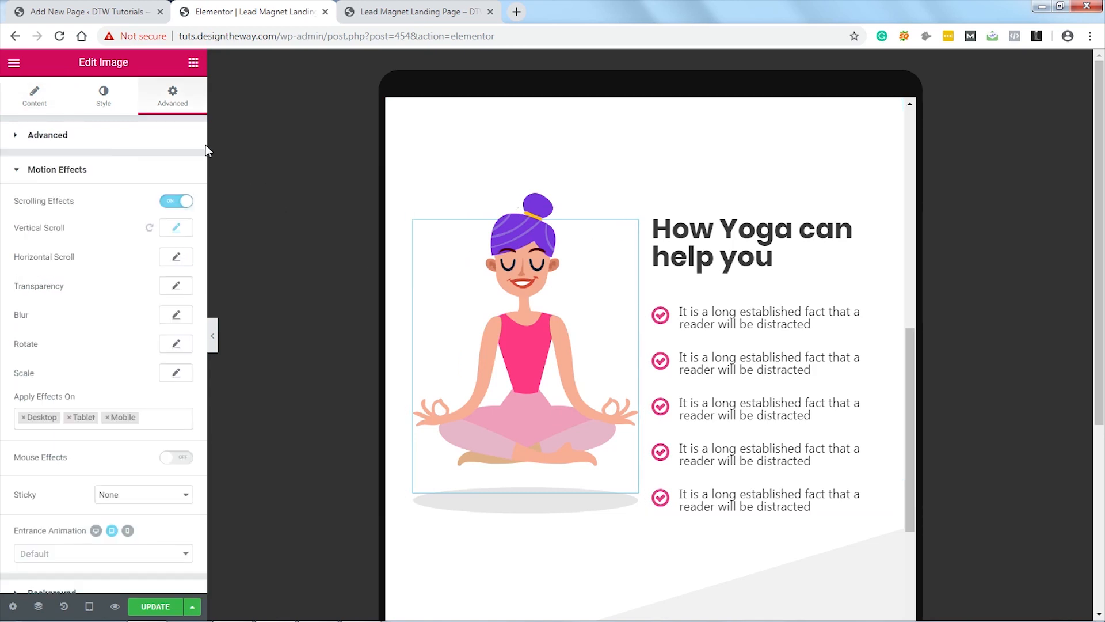
click(107, 417)
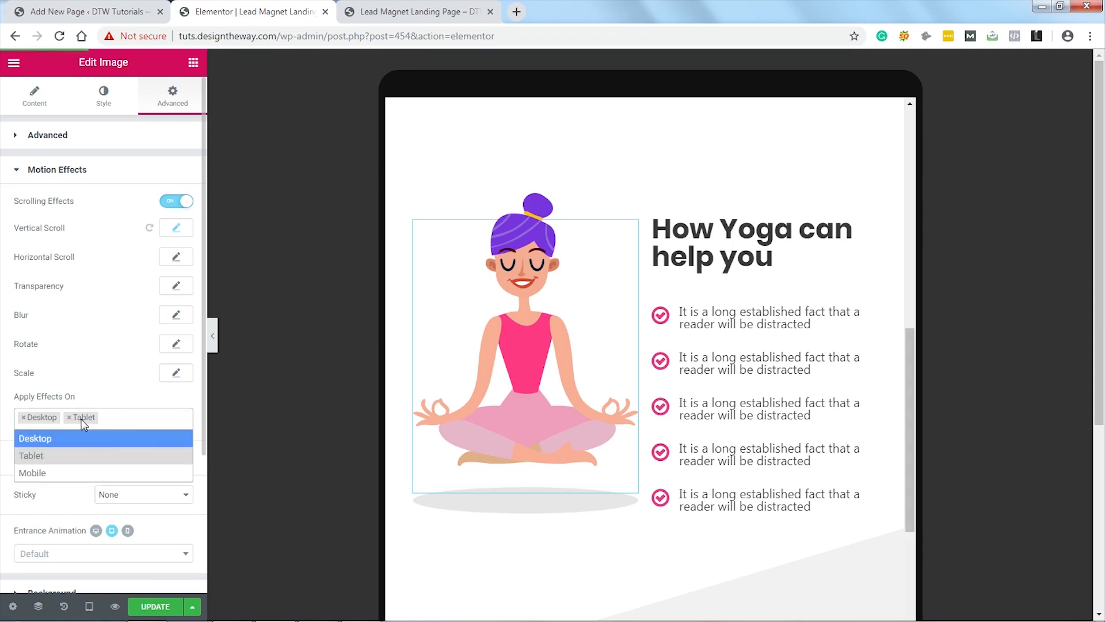
click(70, 417)
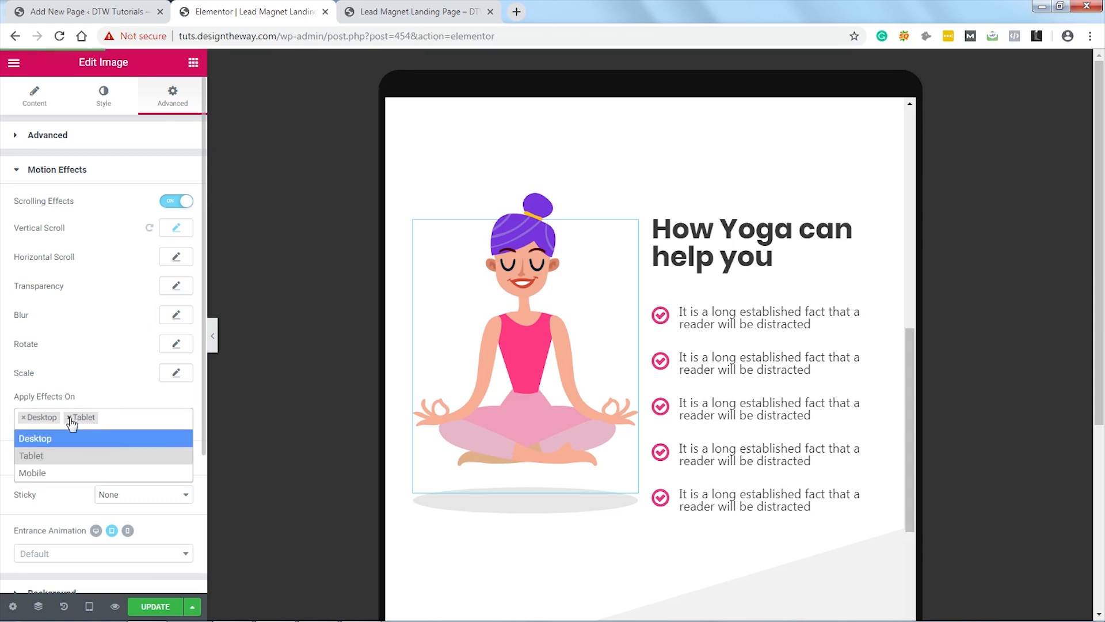
click(118, 397)
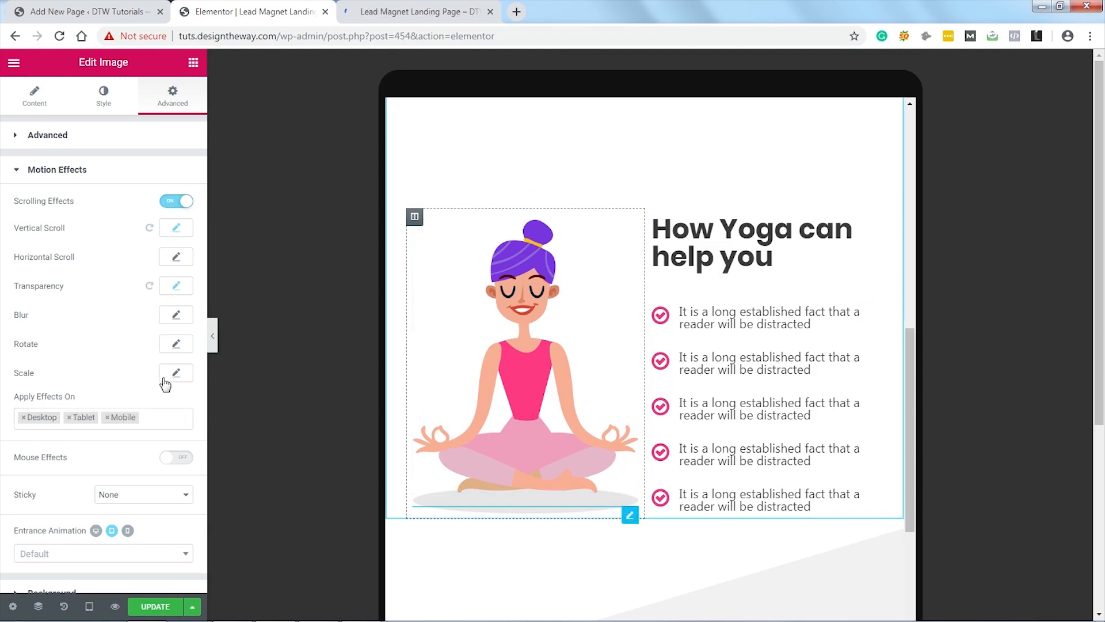
click(107, 418)
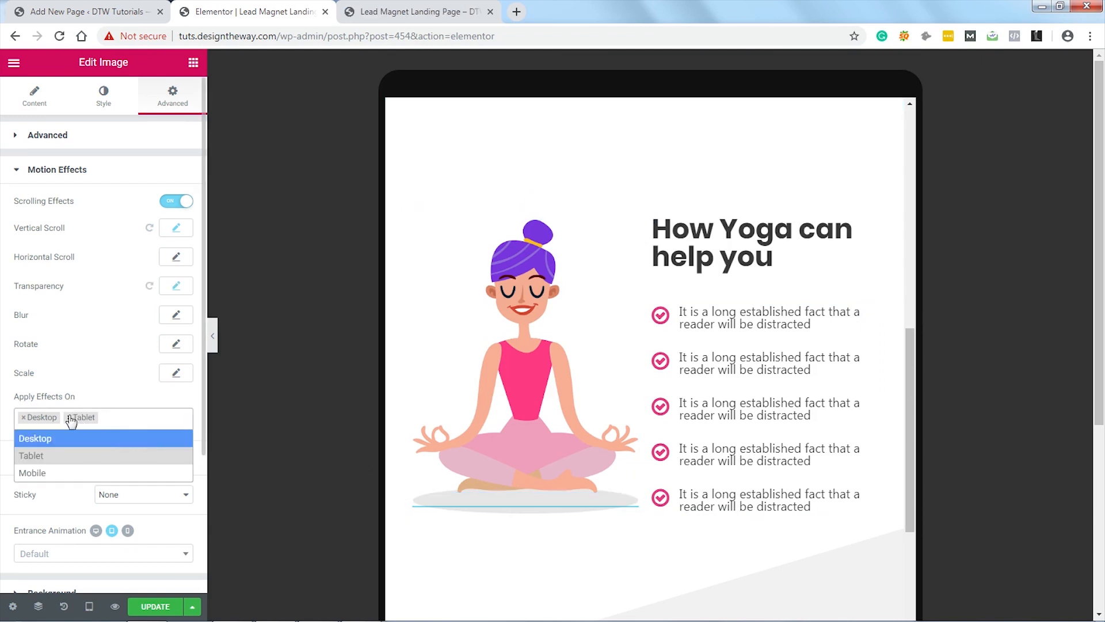
click(69, 417)
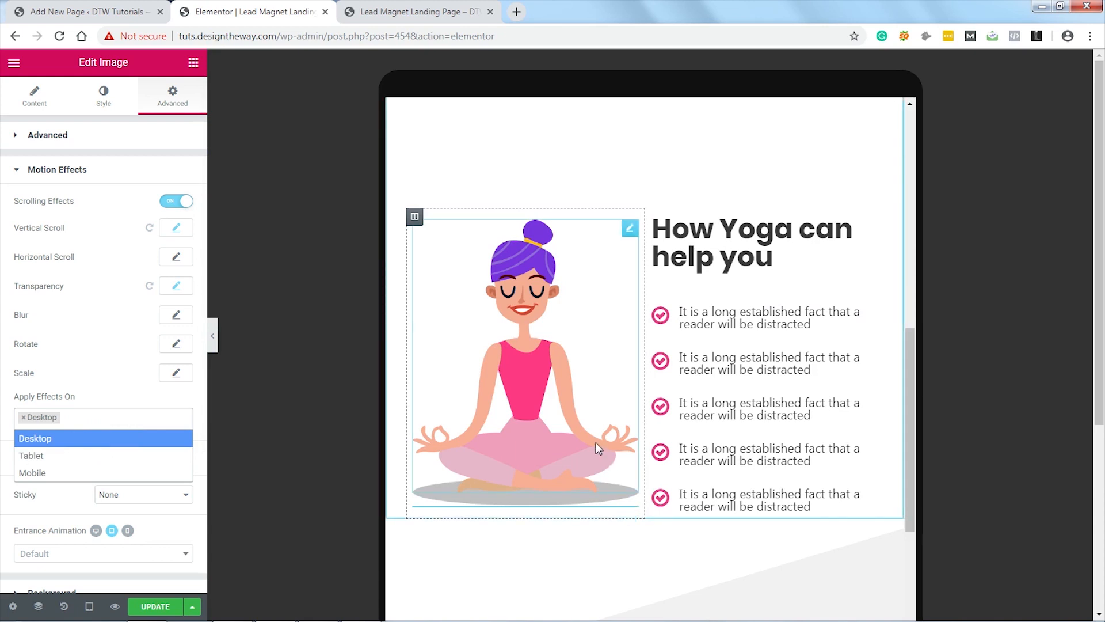
click(116, 399)
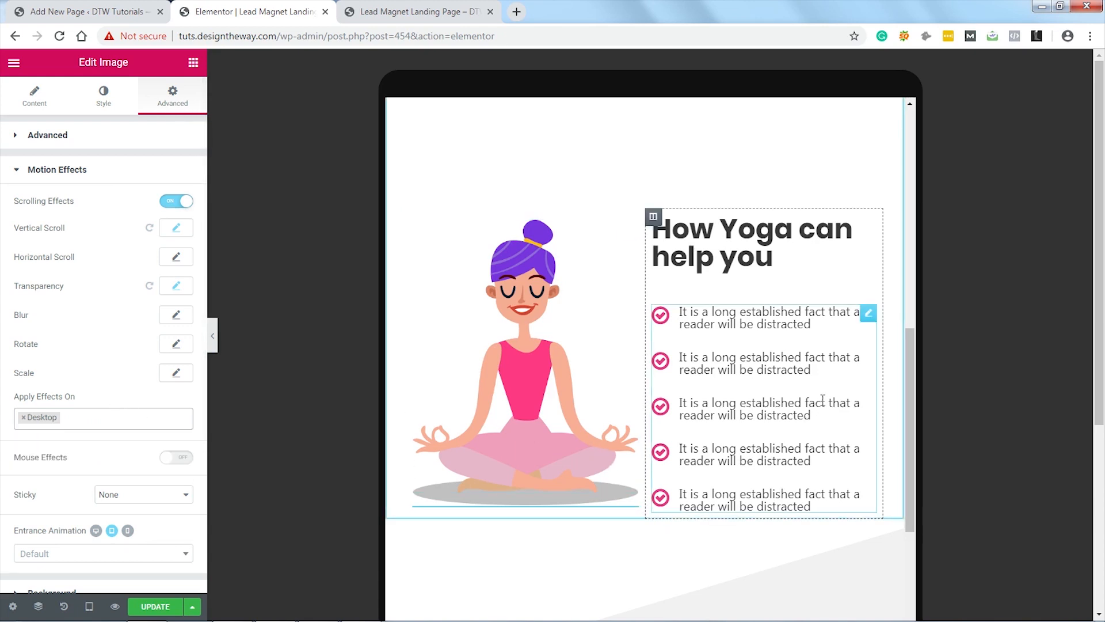
Step: Scroll through the tablet preview again and bring up the preview device size list
scroll(822, 400, down, 10)
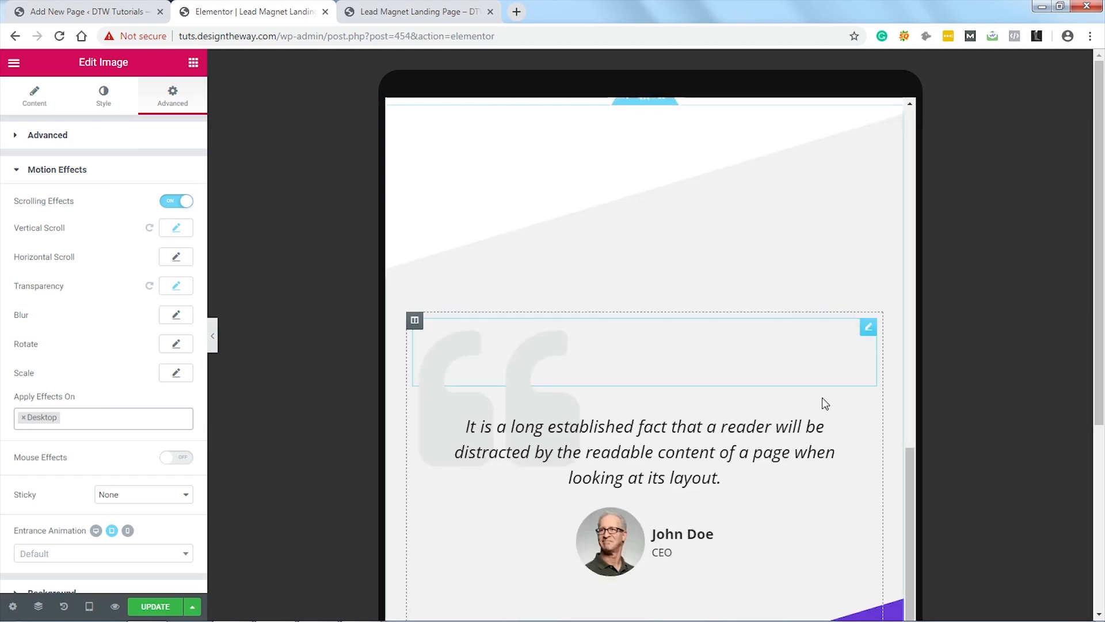
scroll(827, 401, down, 8)
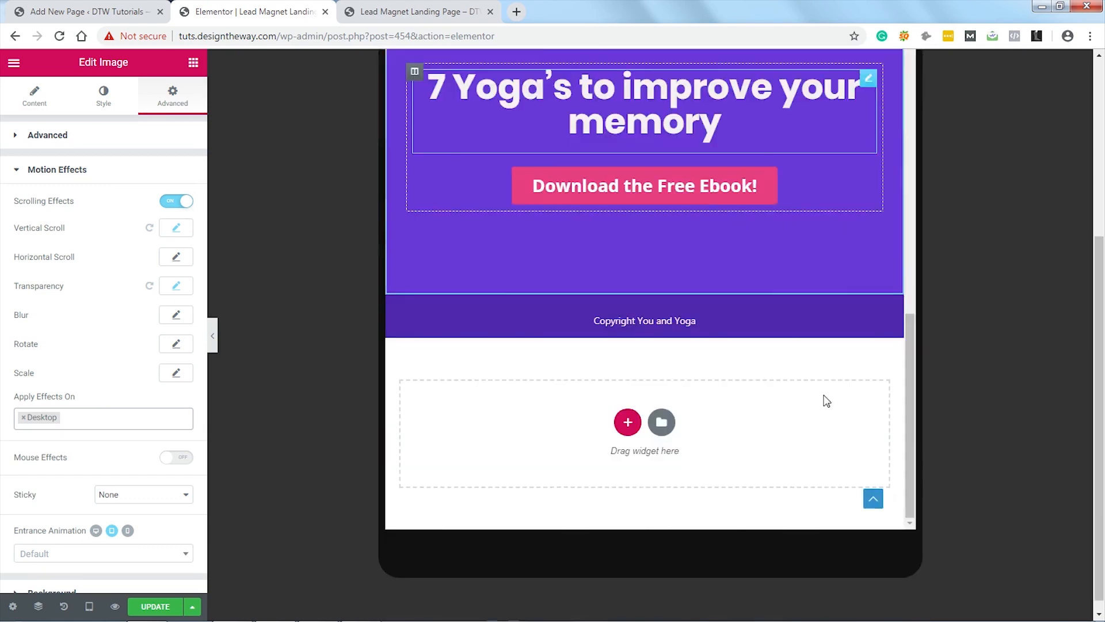
scroll(827, 401, up, 15)
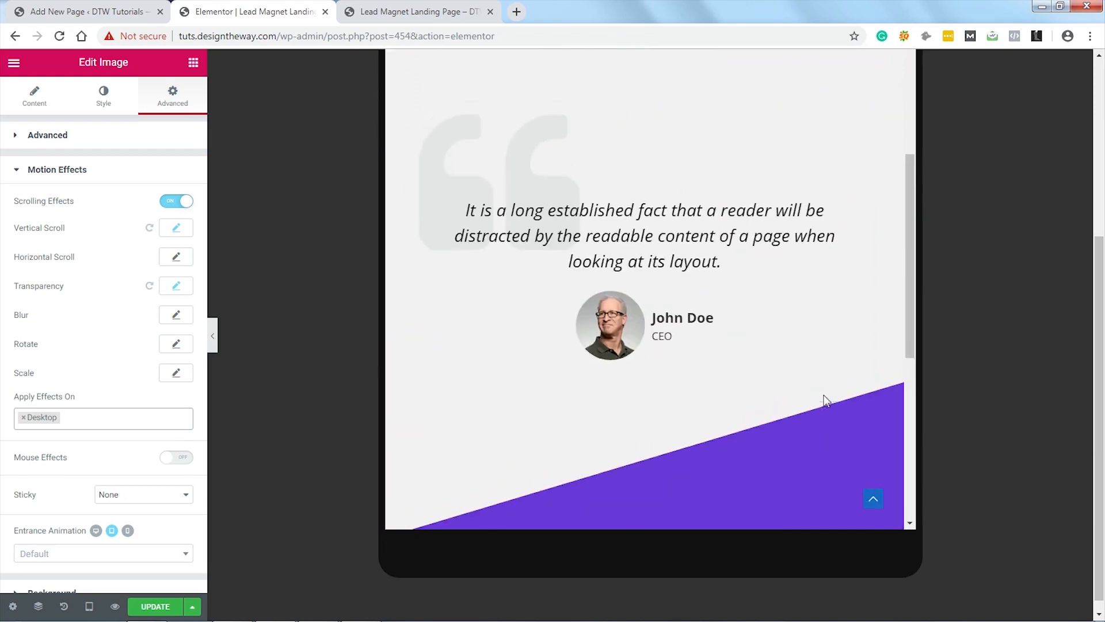
scroll(825, 399, up, 5)
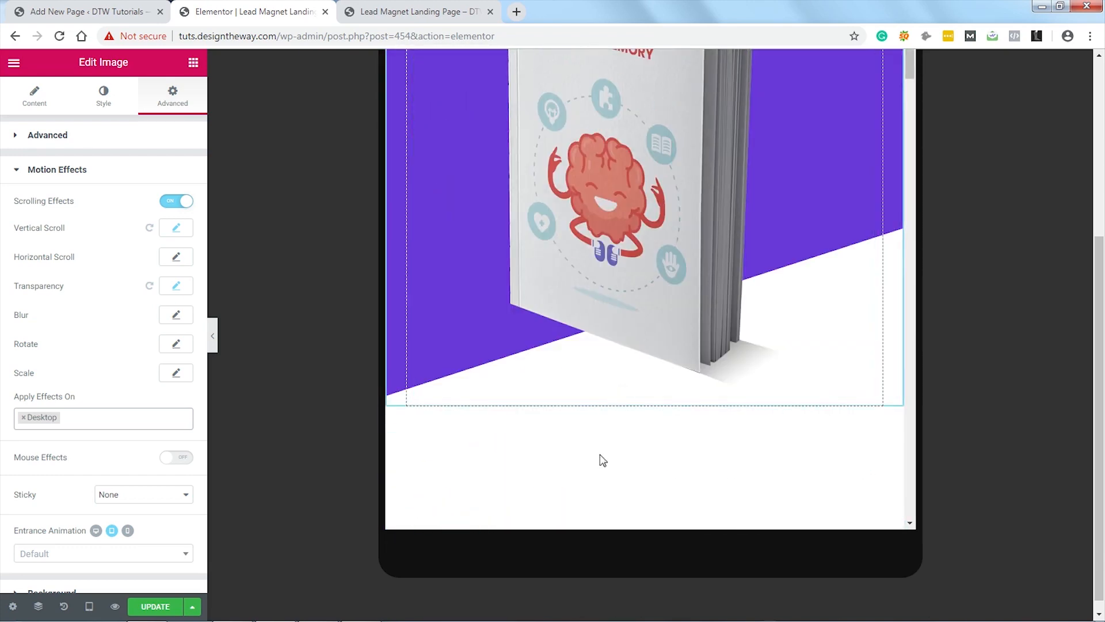
click(89, 606)
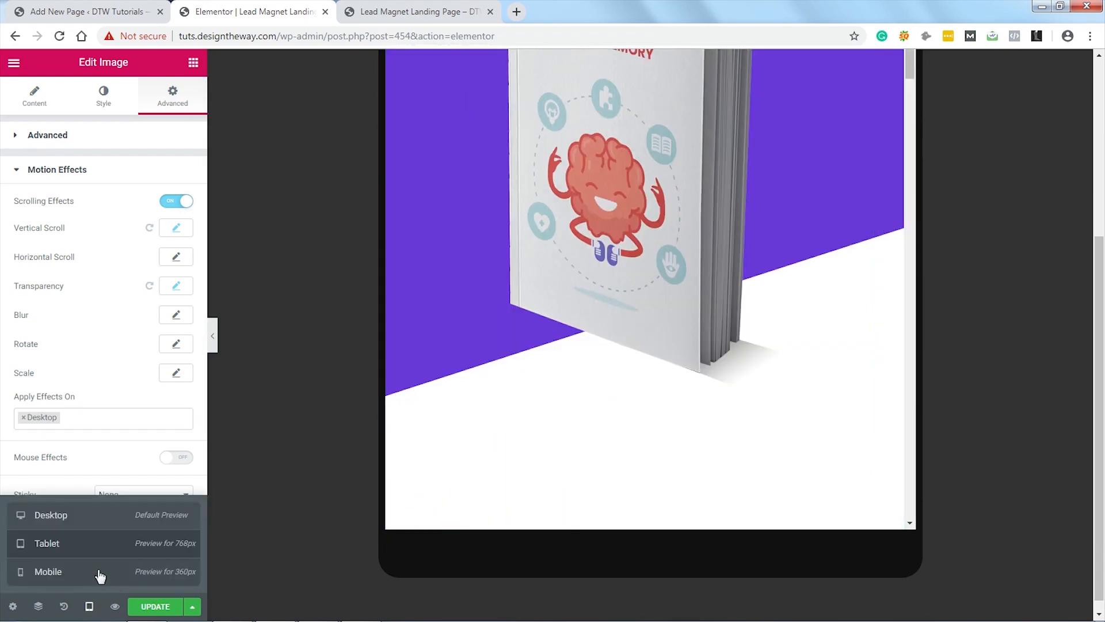
Step: Switch the preview to mobile width and select the Download the Free Ebook button
click(98, 572)
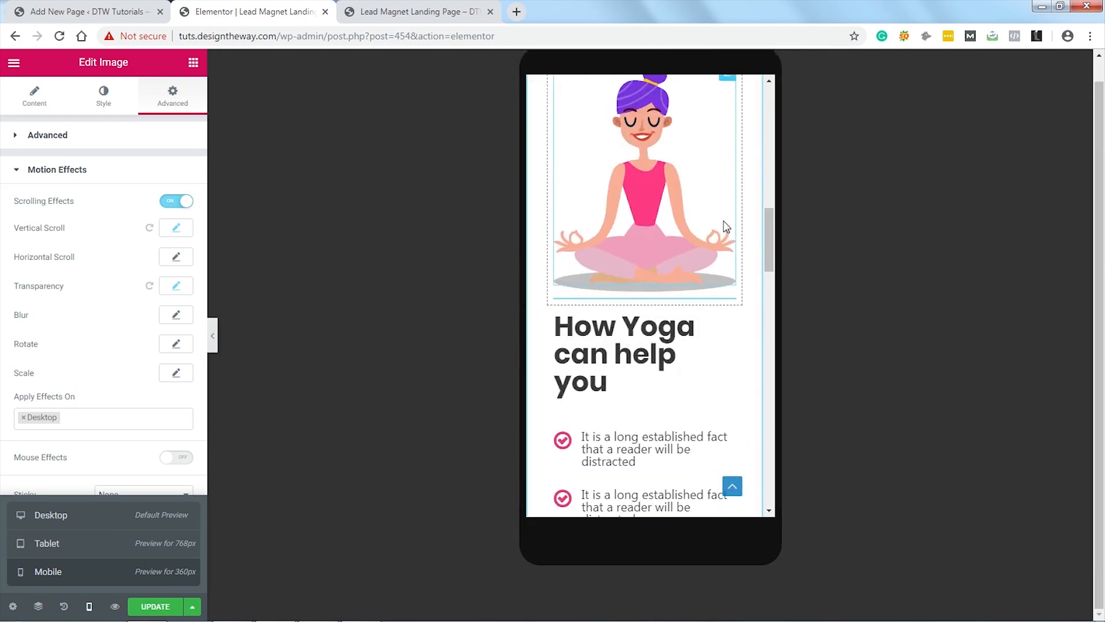
scroll(724, 226, up, 5)
click(625, 375)
scroll(625, 368, down, 2)
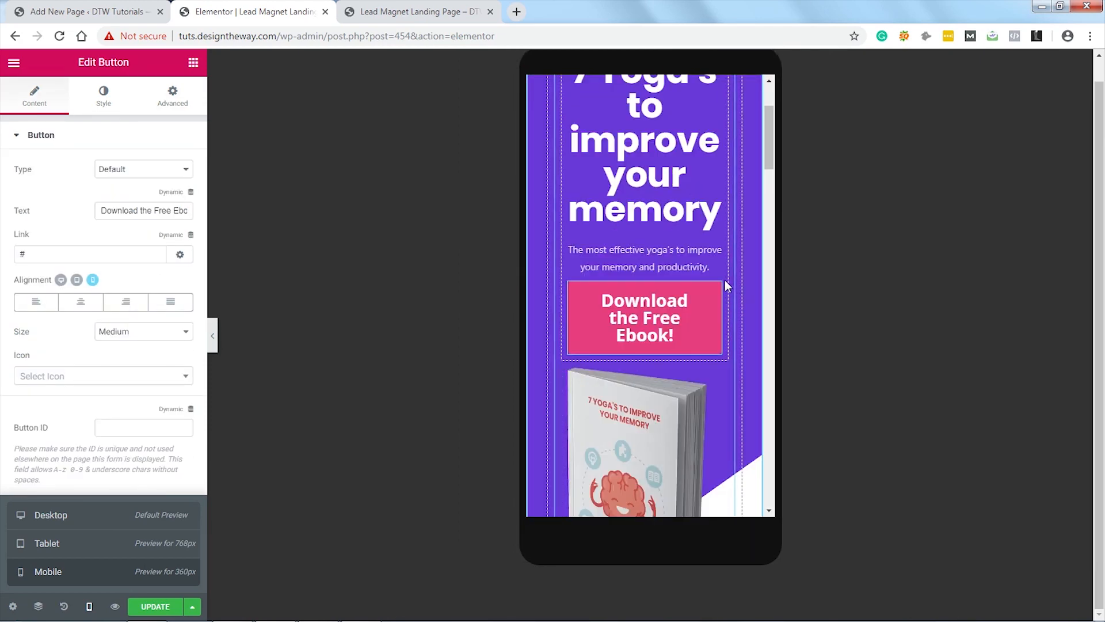
click(268, 339)
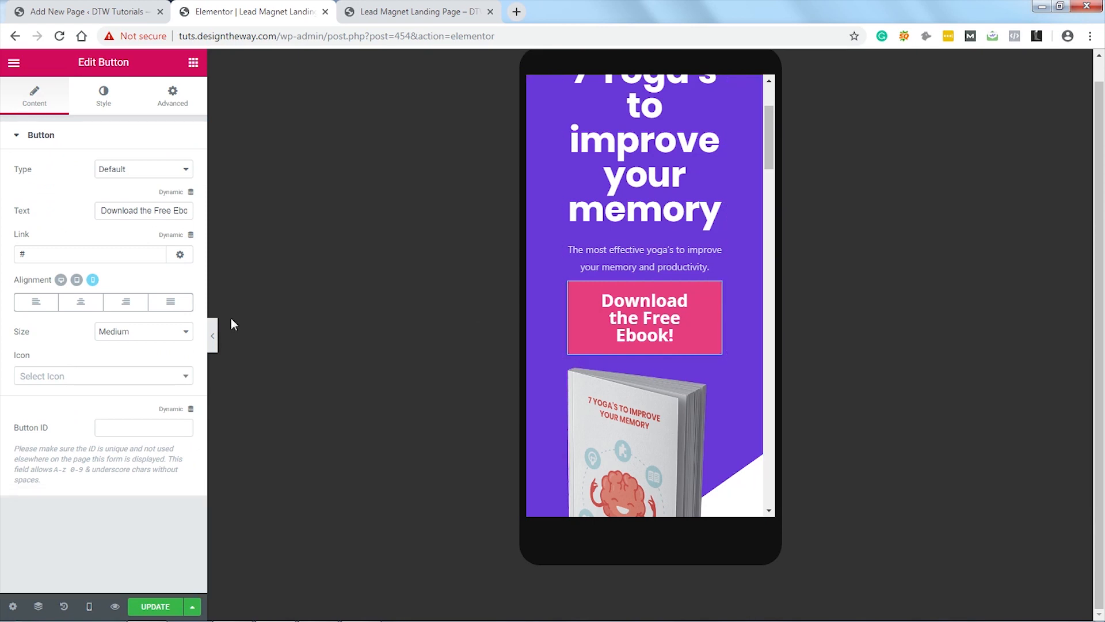
Step: Show the Download the Free Ebook button's Style settings in the mobile preview
click(111, 105)
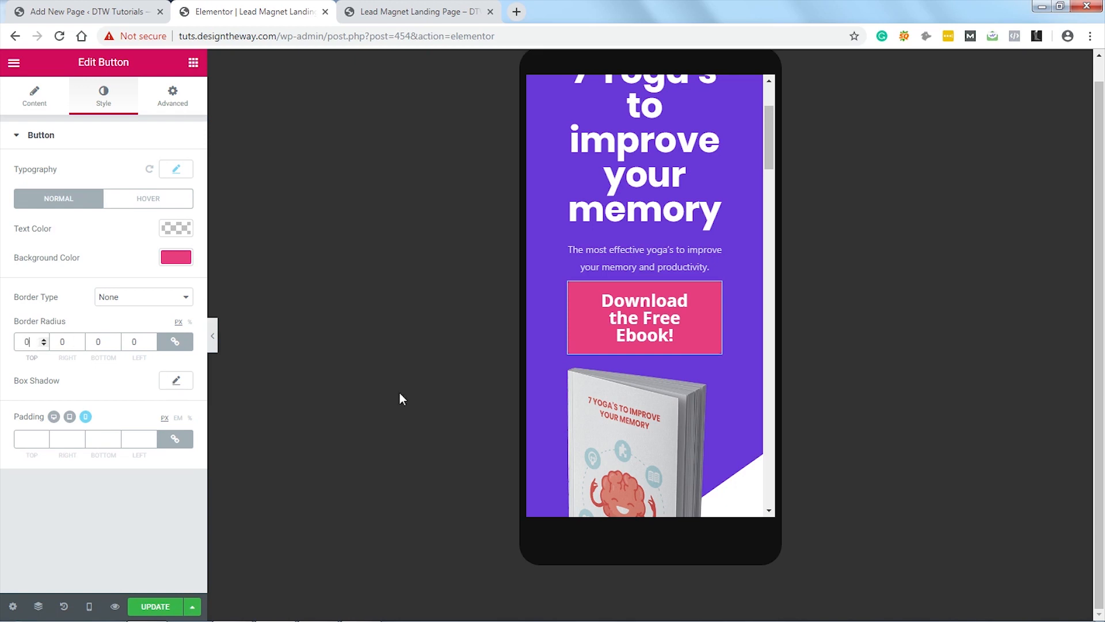
scroll(714, 336, down, 15)
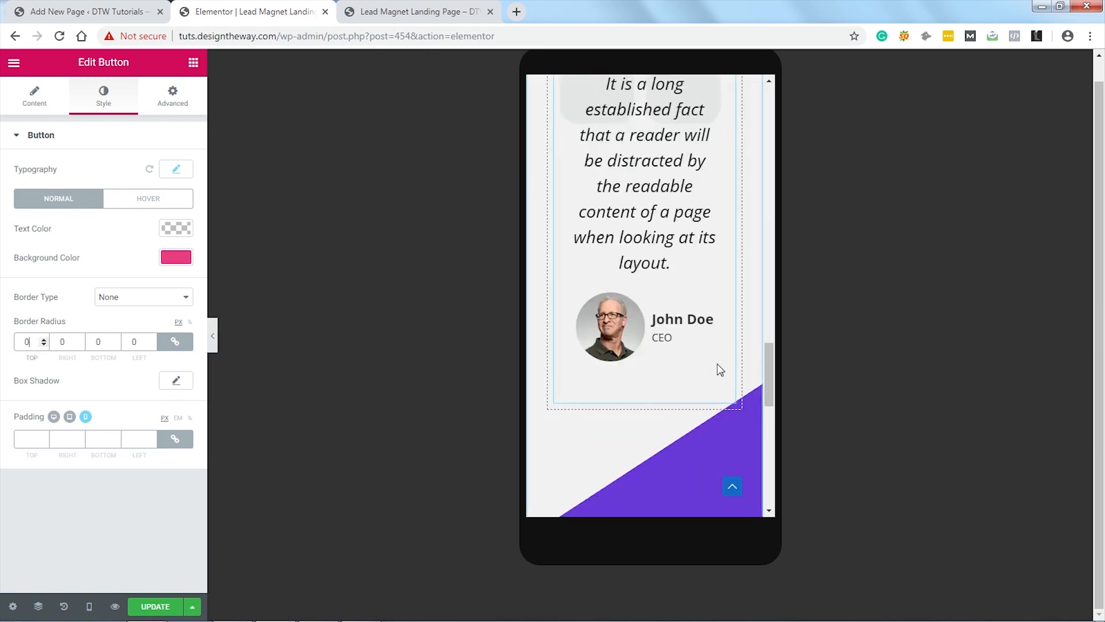
scroll(721, 370, down, 5)
click(729, 358)
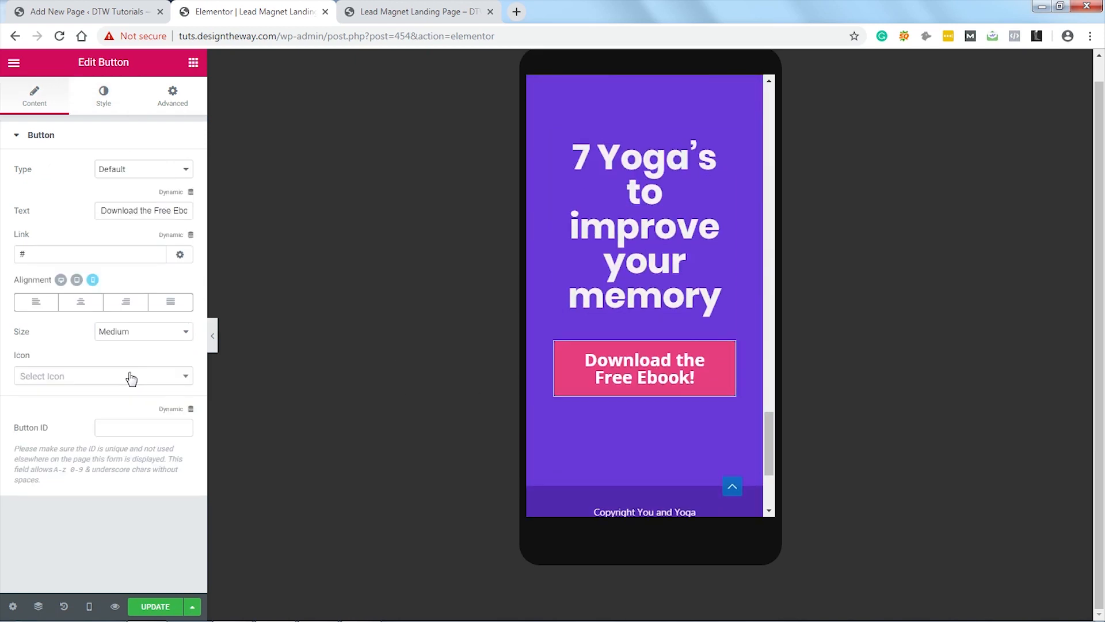
click(104, 97)
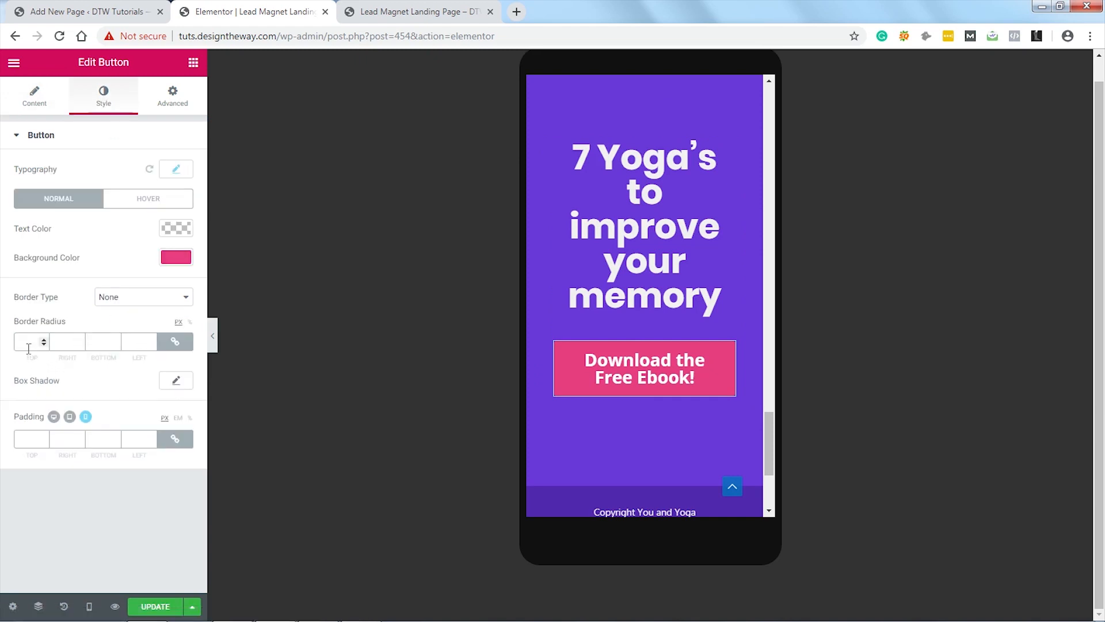
scroll(715, 381, up, 15)
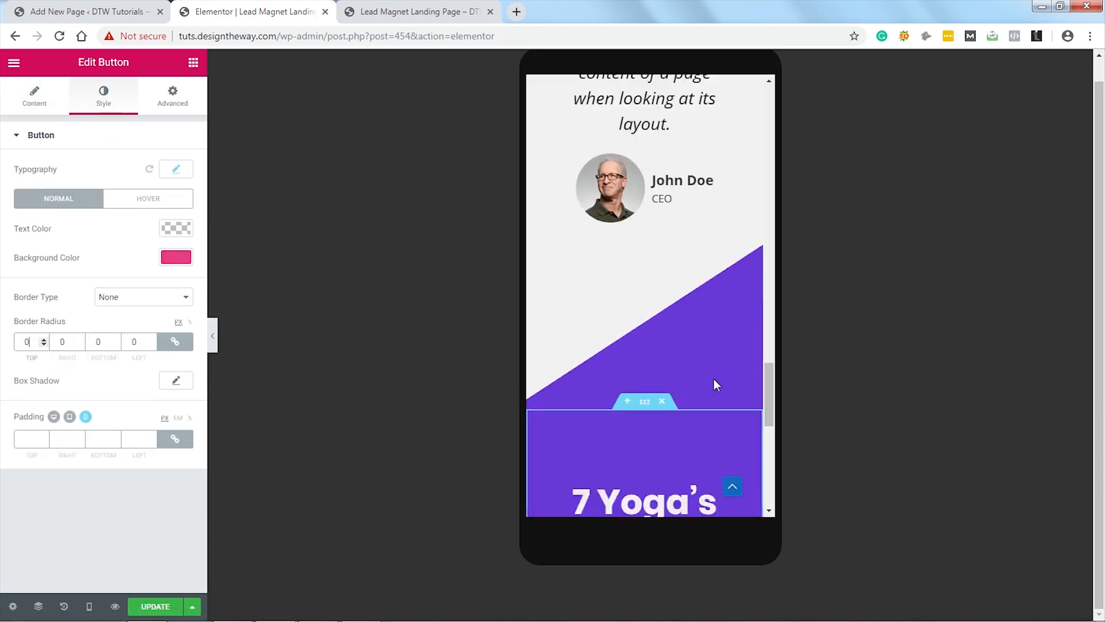
scroll(714, 387, up, 5)
scroll(714, 387, down, 2)
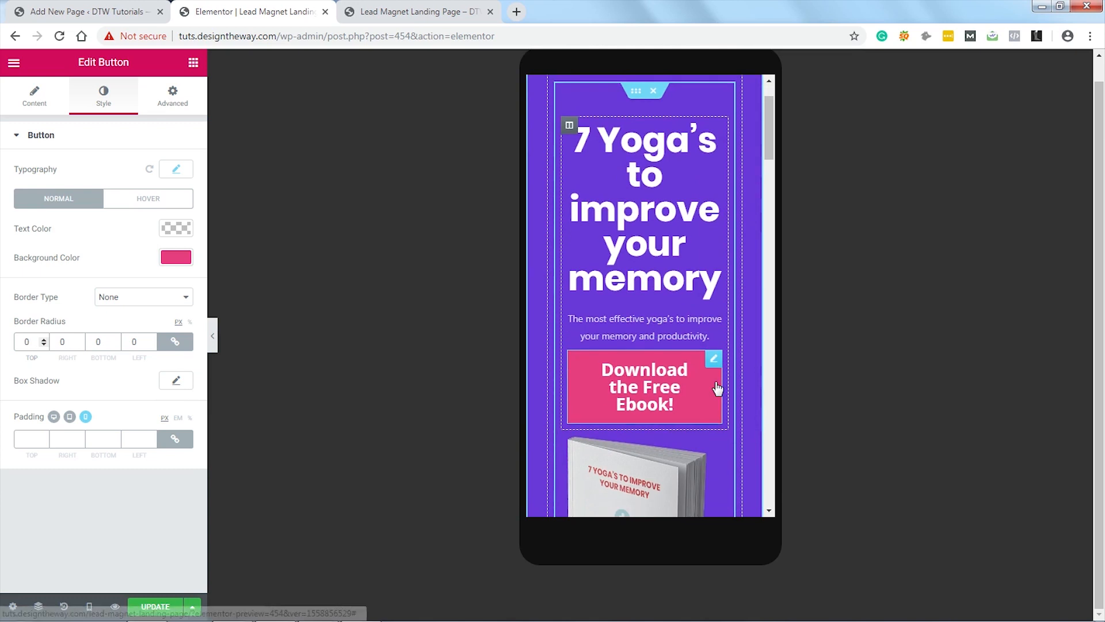
Step: Give the hero heading-and-button column an unlinked desktop bottom padding of 60 px
click(569, 127)
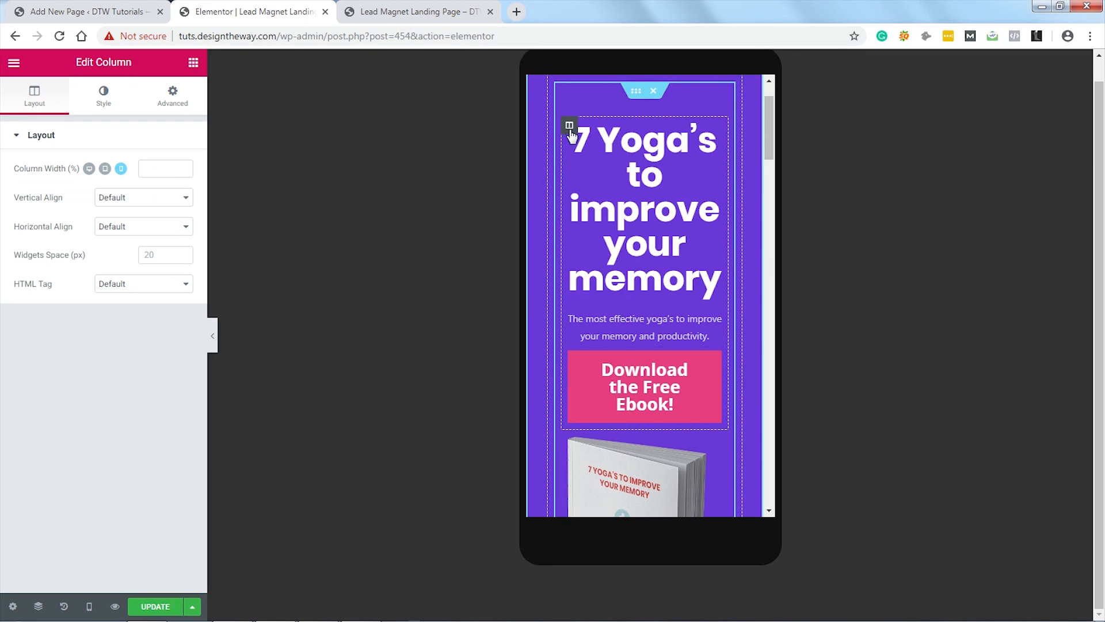
click(173, 99)
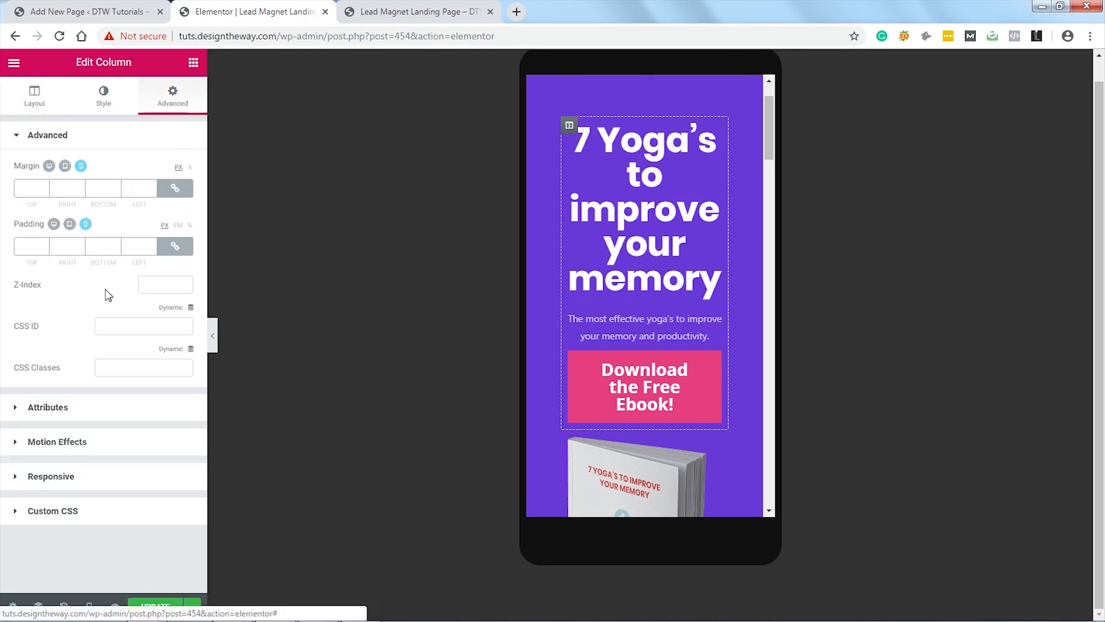
click(54, 224)
click(175, 246)
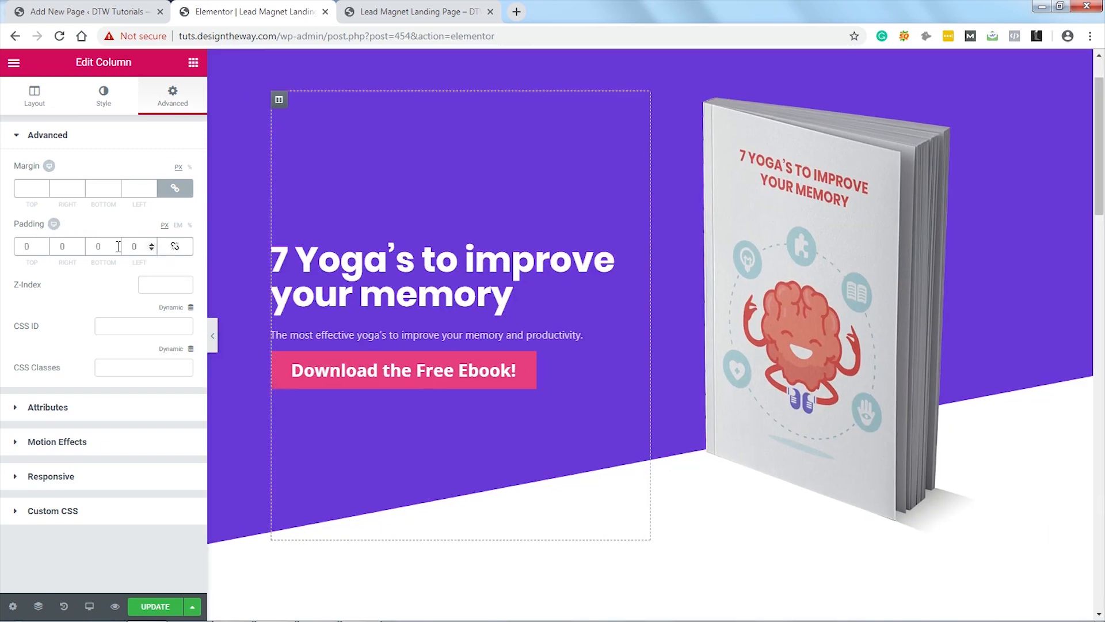
text(60)
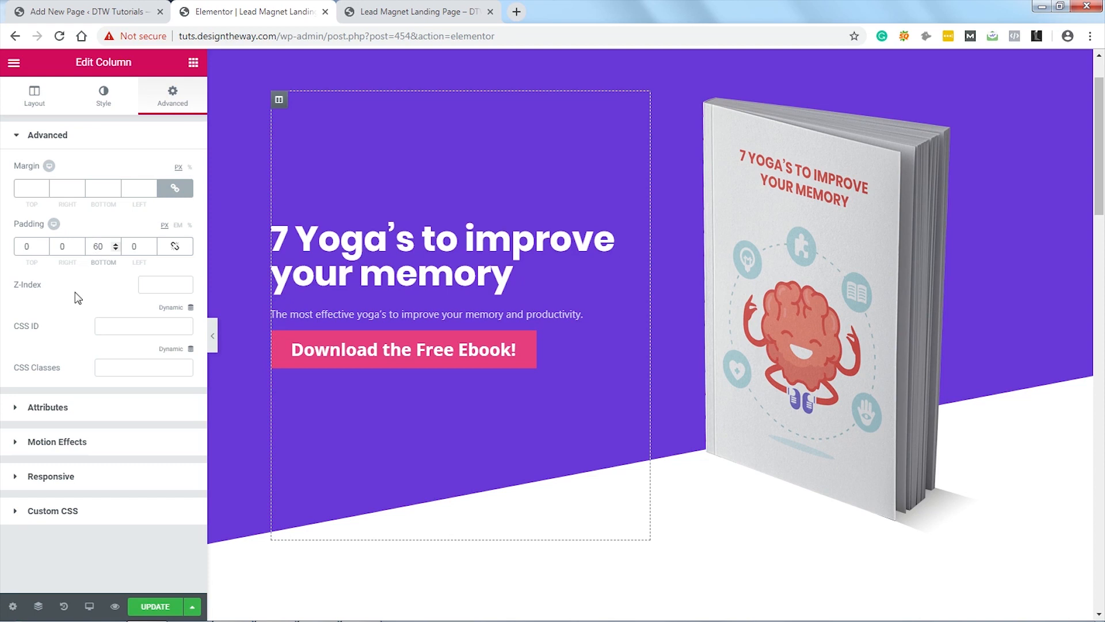
Step: Preview the landing page at tablet width and scroll through it
click(89, 606)
click(88, 544)
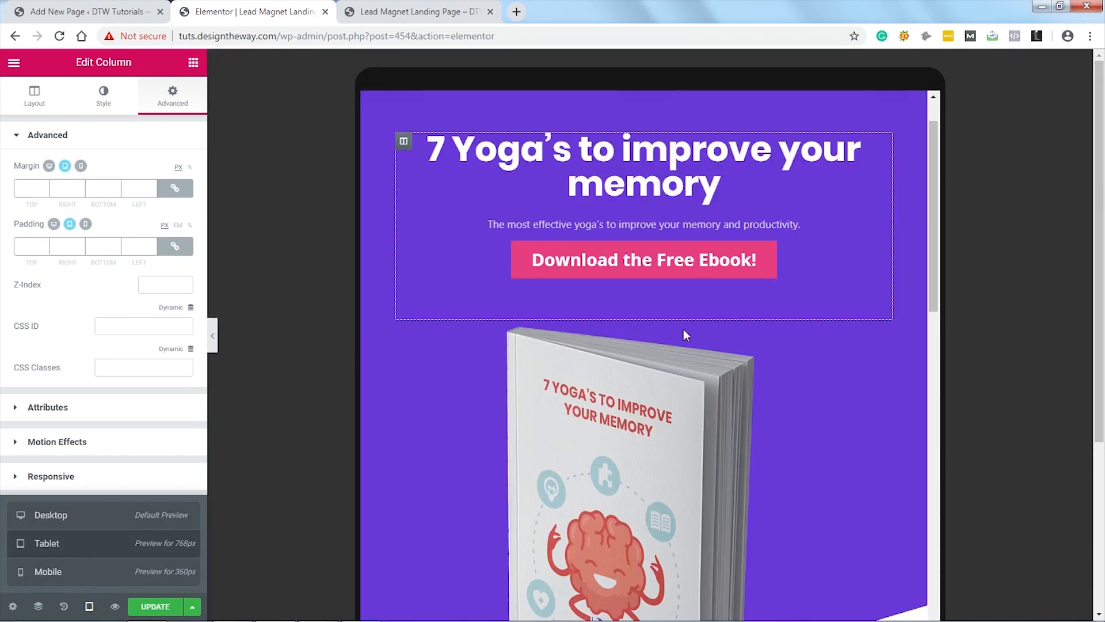
scroll(839, 329, down, 3)
scroll(837, 324, down, 8)
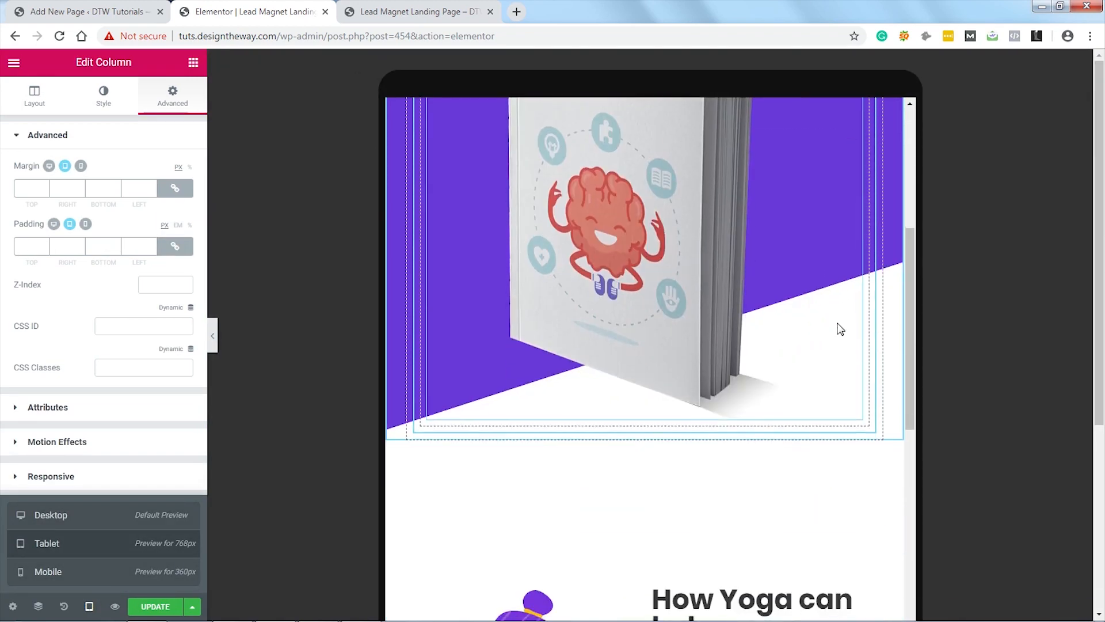
scroll(837, 325, up, 12)
scroll(838, 329, up, 1)
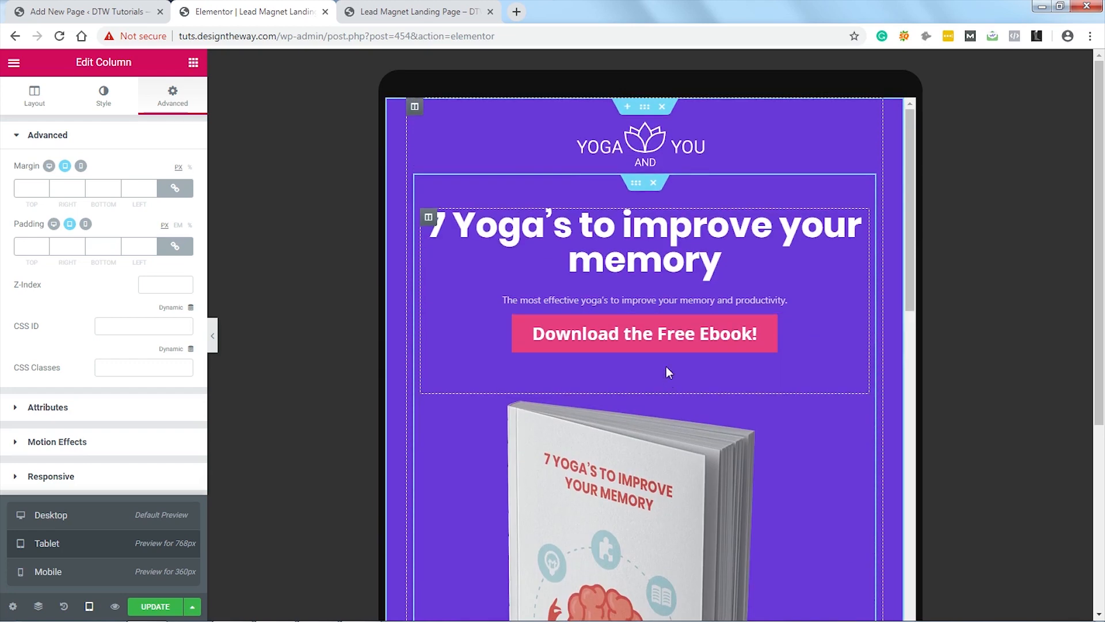
Step: Check the mobile layout, then save the page with Ctrl+S
click(95, 572)
scroll(743, 426, down, 3)
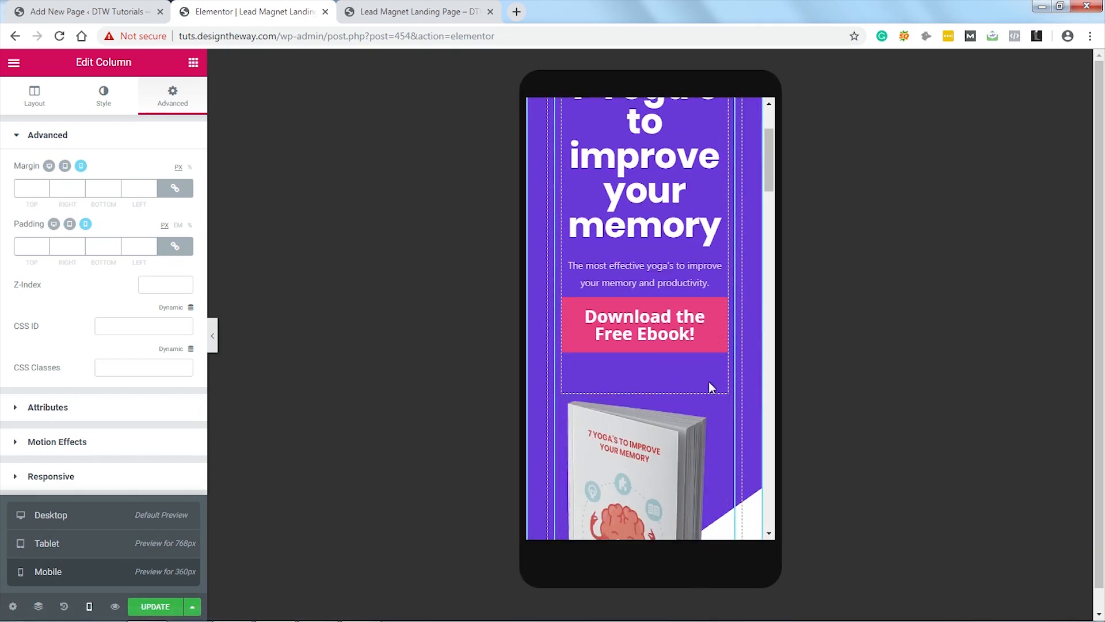
scroll(726, 379, up, 3)
scroll(731, 379, down, 2)
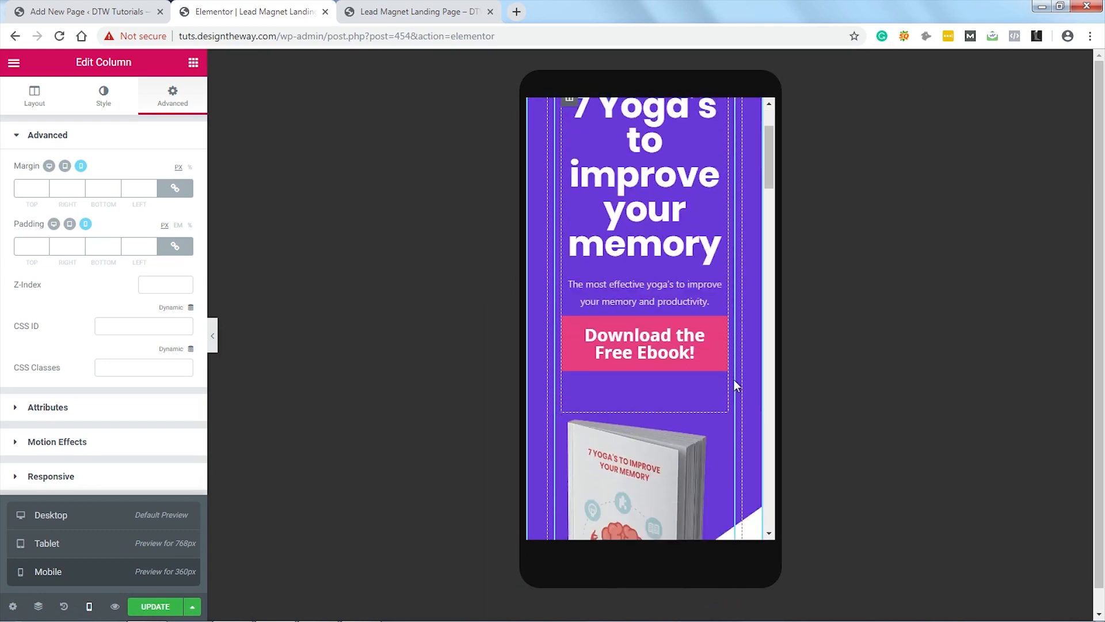
scroll(734, 379, down, 10)
scroll(734, 378, down, 3)
scroll(733, 380, up, 12)
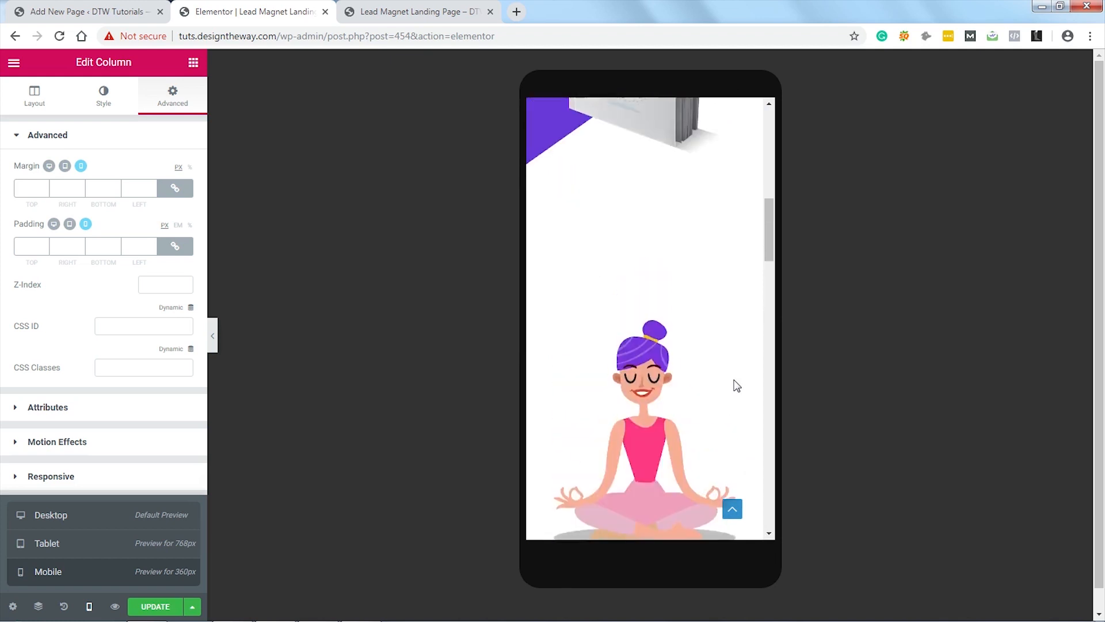
scroll(737, 386, up, 4)
key(ctrl+s)
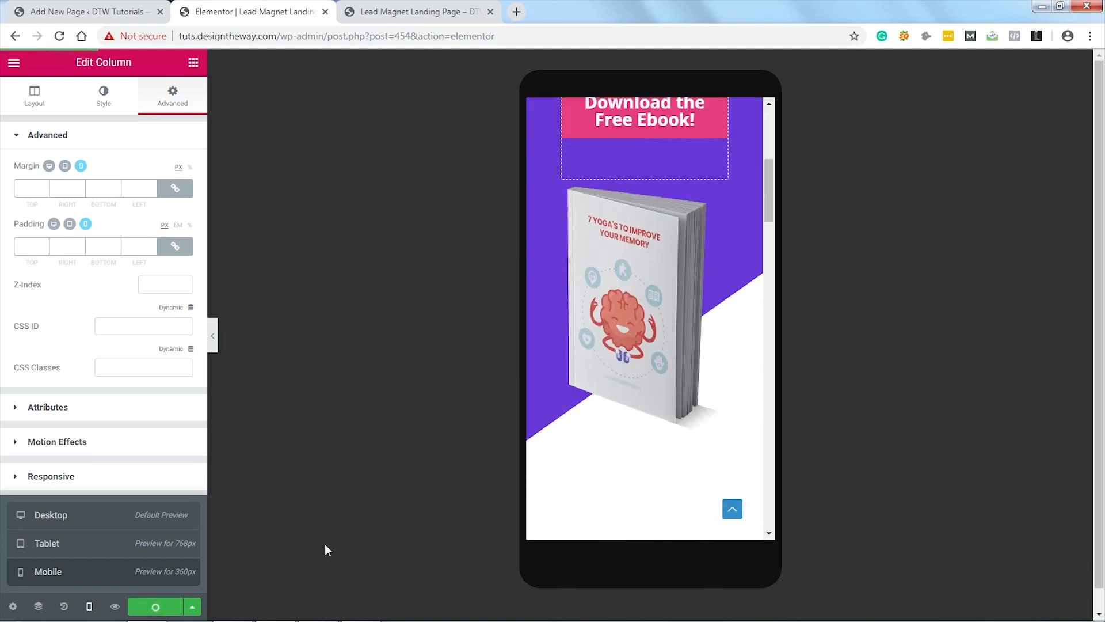
click(409, 12)
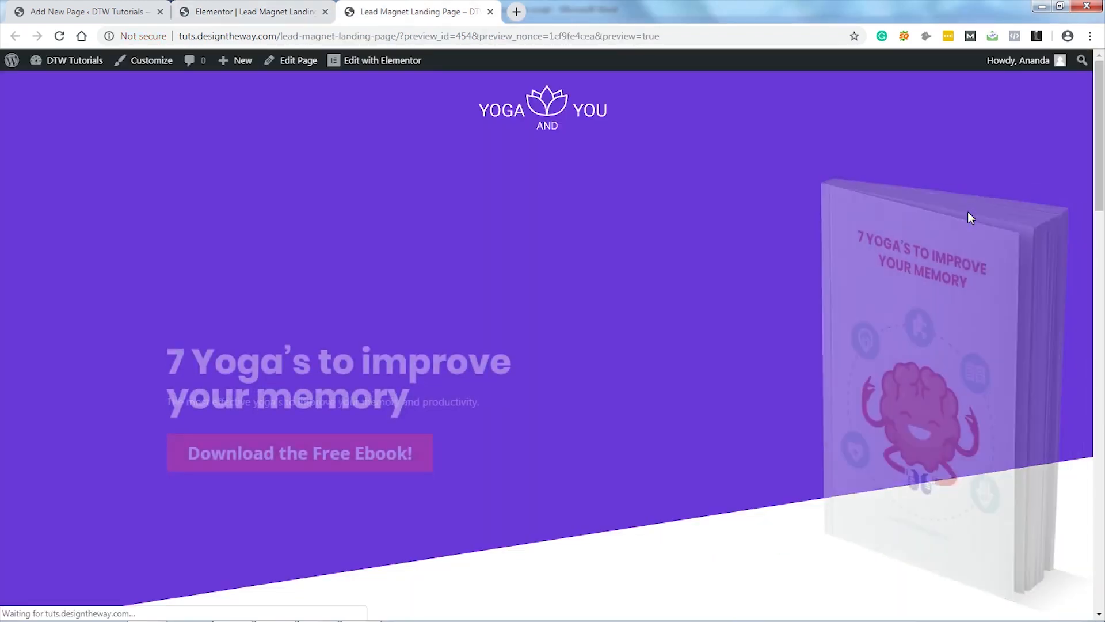
scroll(968, 218, down, 2)
scroll(969, 212, down, 18)
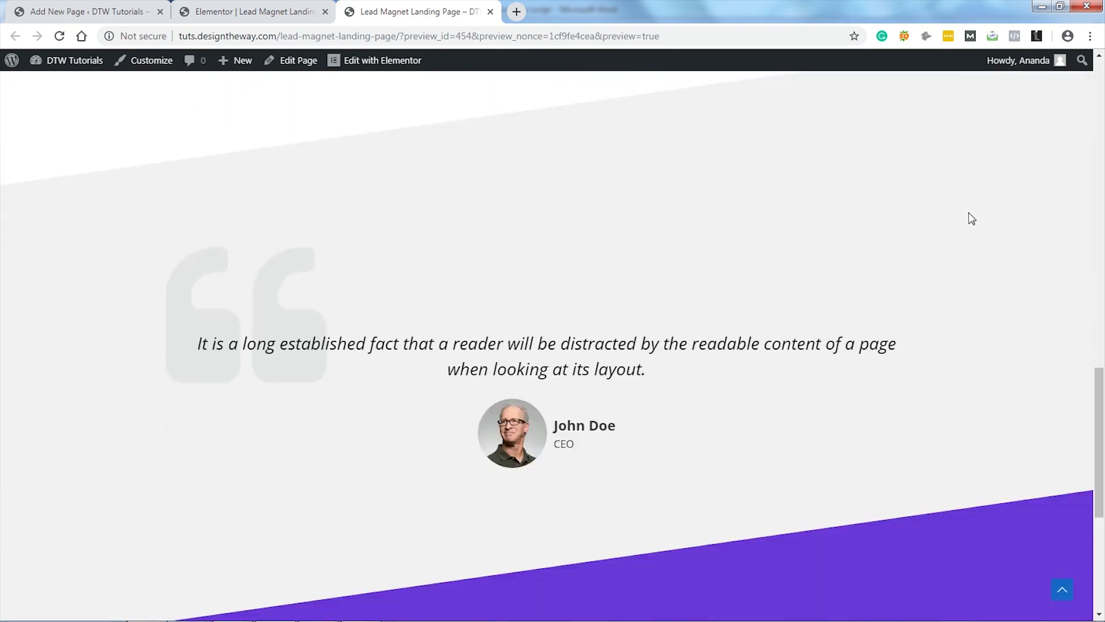
scroll(972, 219, down, 5)
scroll(971, 218, up, 10)
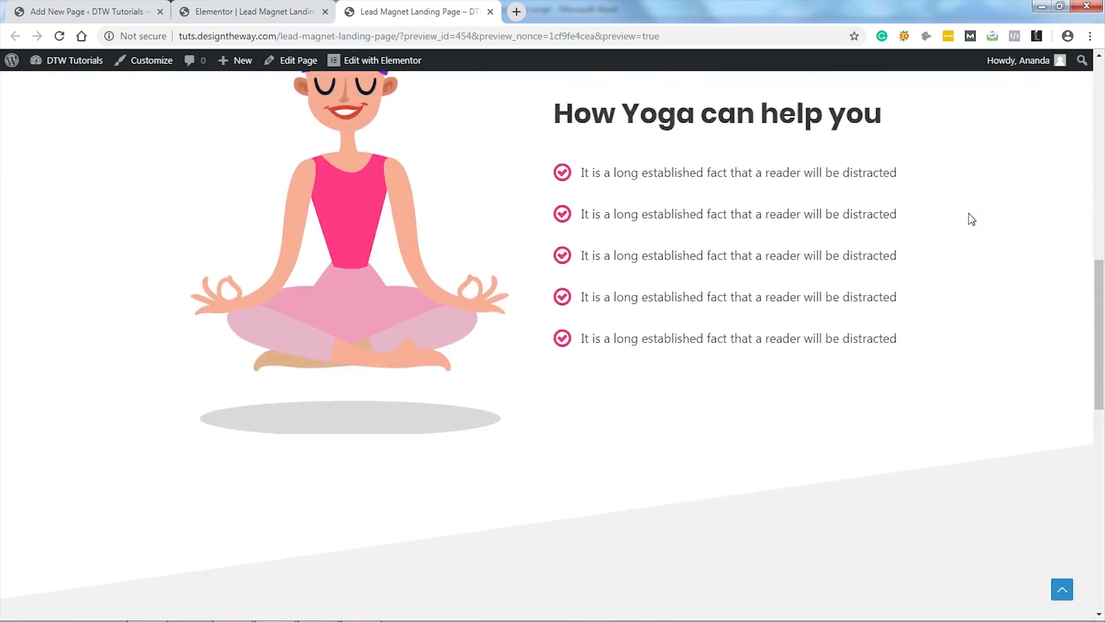
scroll(972, 220, up, 10)
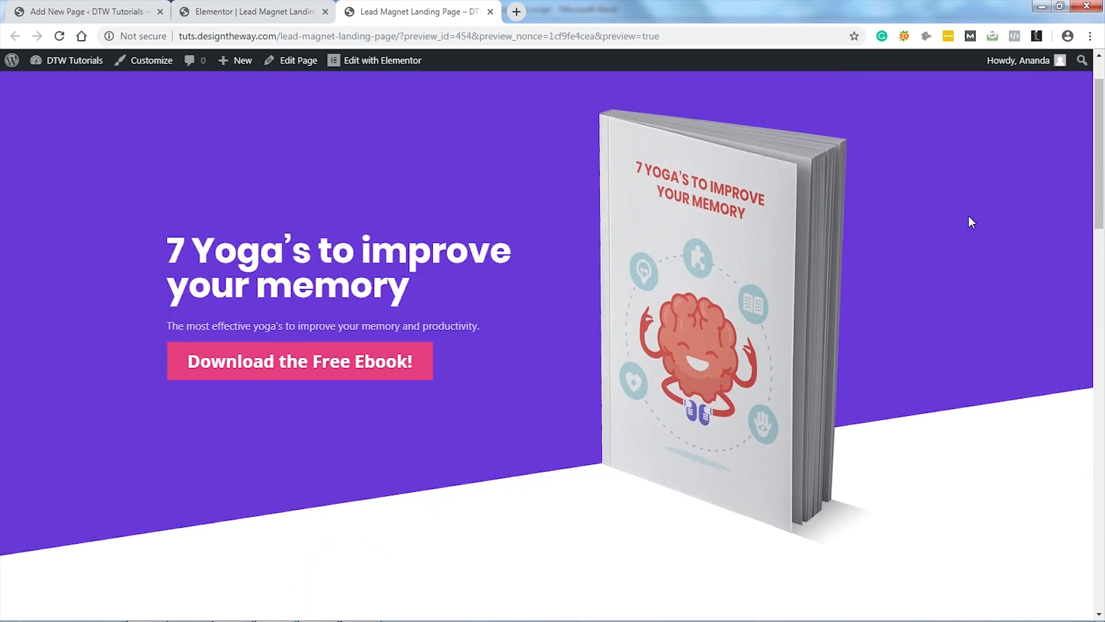
scroll(971, 222, up, 1)
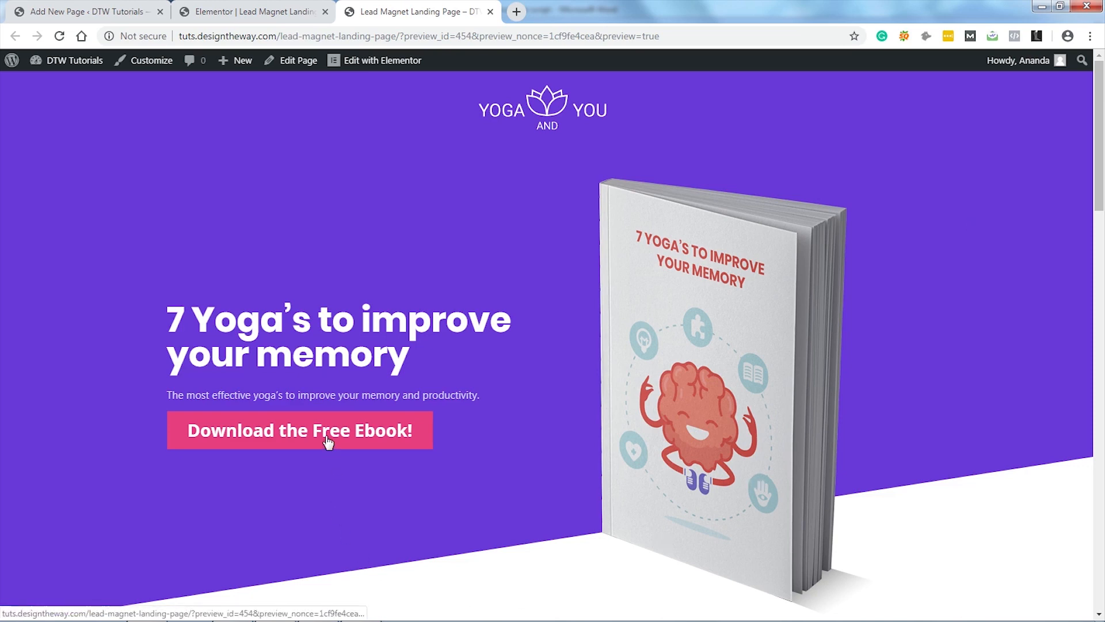
scroll(491, 442, down, 20)
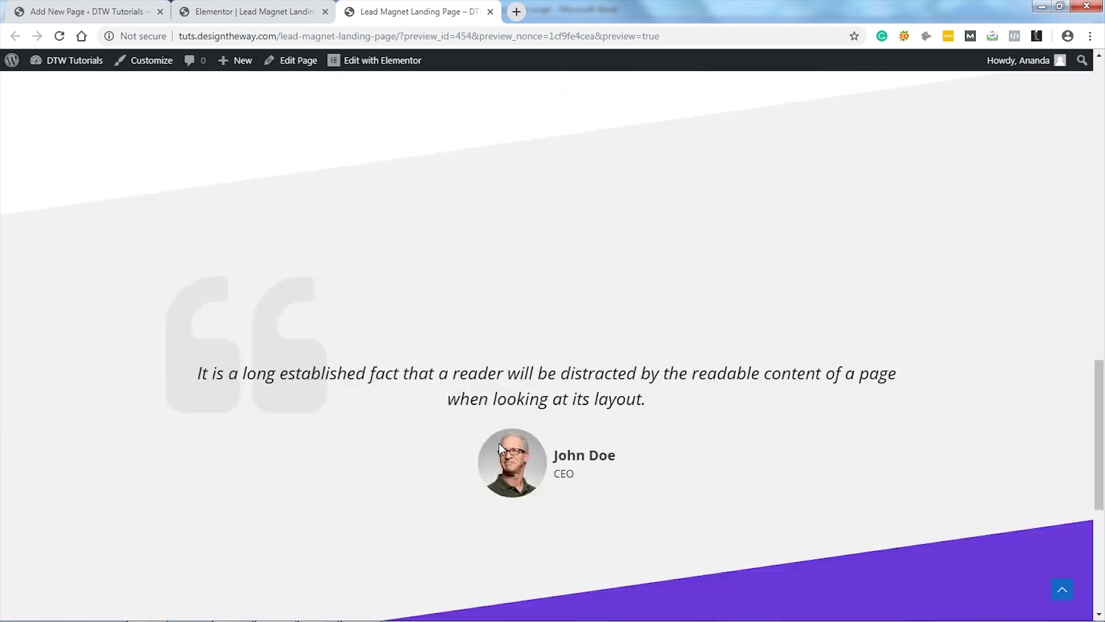
scroll(654, 443, up, 20)
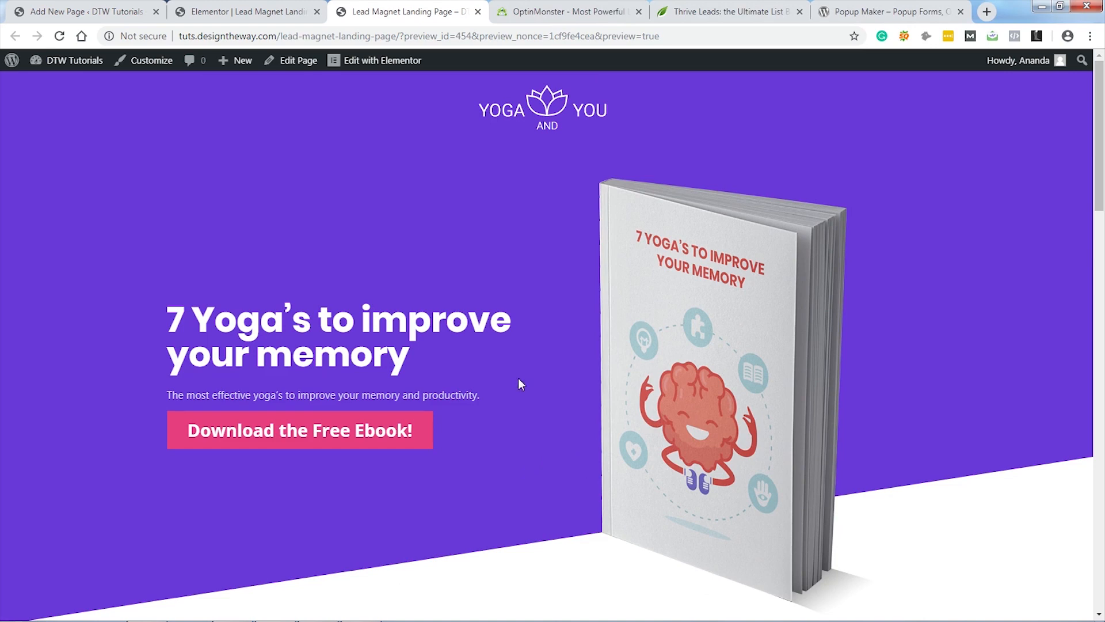
Step: Look over the OptinMonster, Thrive Leads and Popup Maker tabs, then return to the landing page preview
click(561, 13)
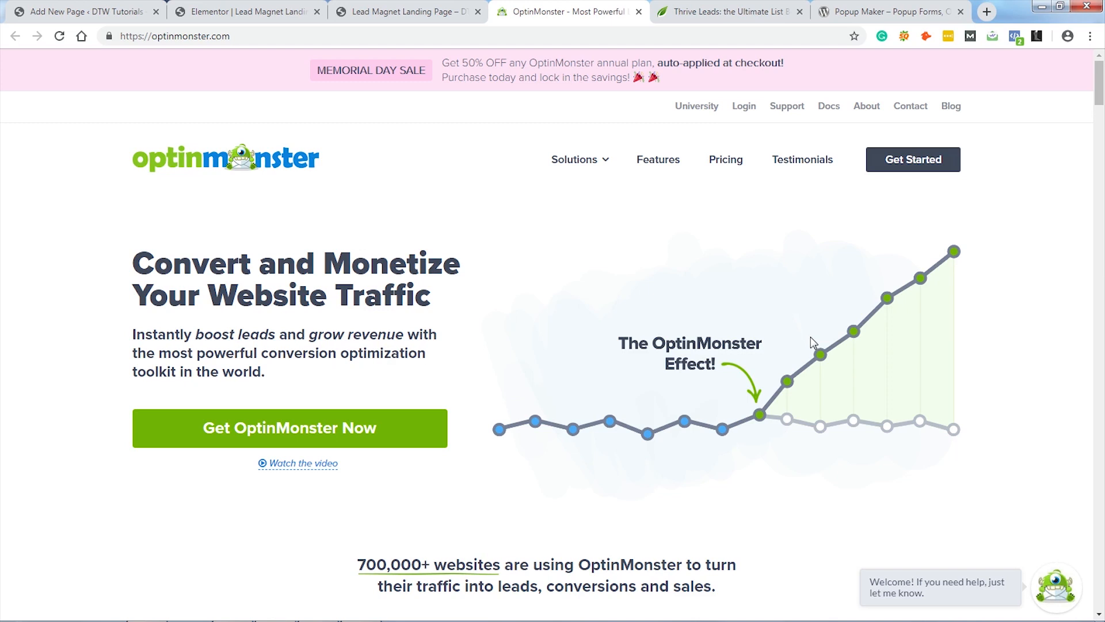
click(721, 13)
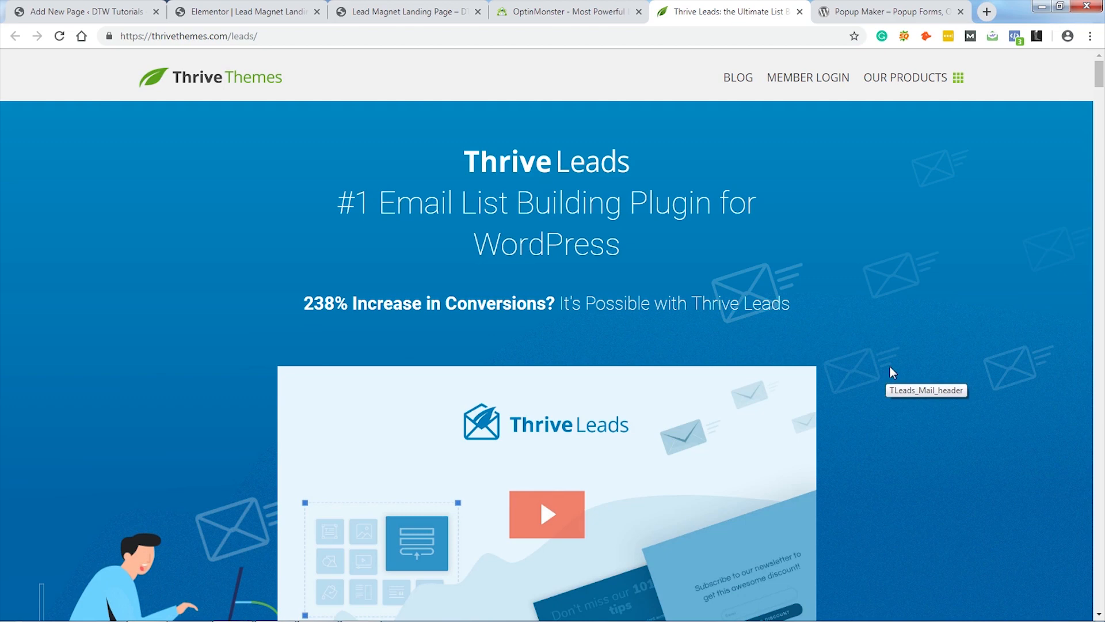
click(891, 12)
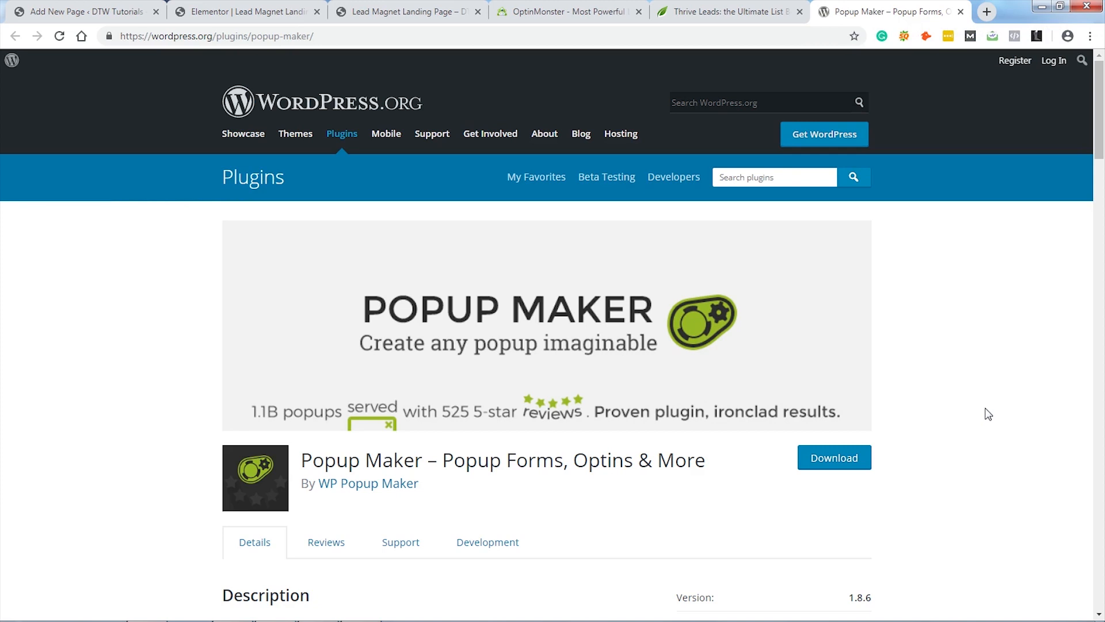
click(431, 13)
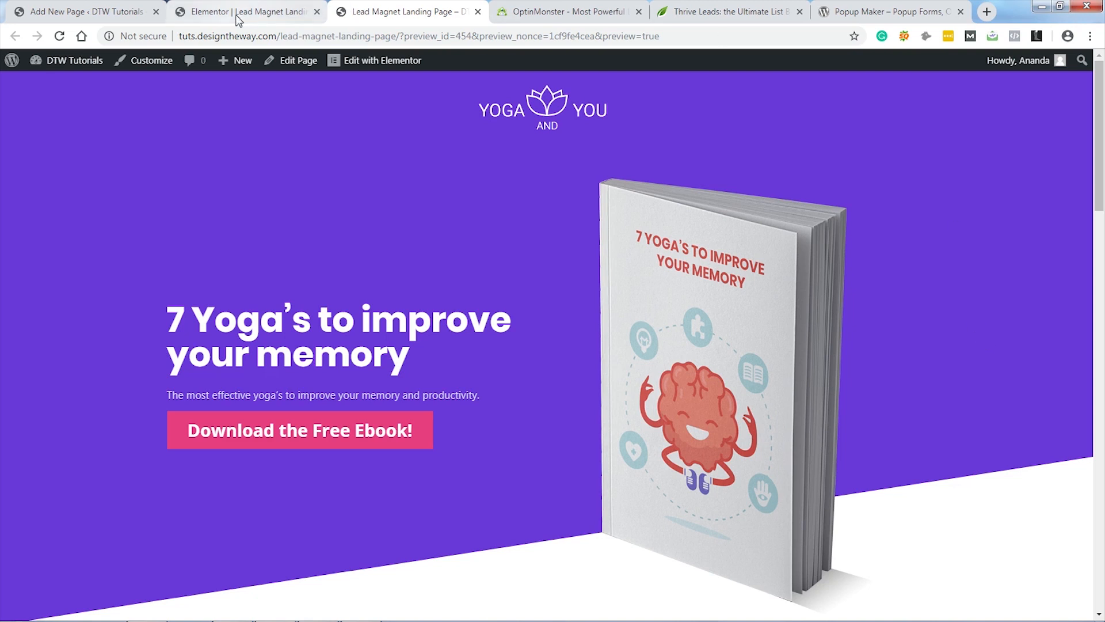
Step: Close the Popup Maker, Thrive Leads and OptinMonster tabs
middle_click(881, 8)
middle_click(747, 11)
middle_click(575, 11)
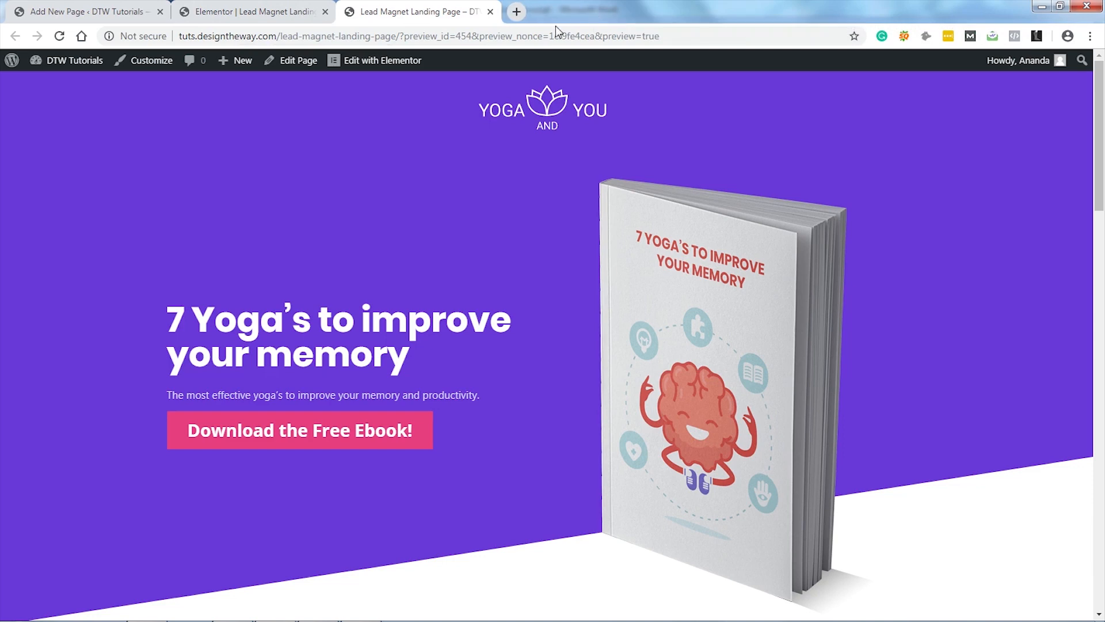
Step: Exit Elementor to the WordPress dashboard and go to Templates > Popups
click(246, 14)
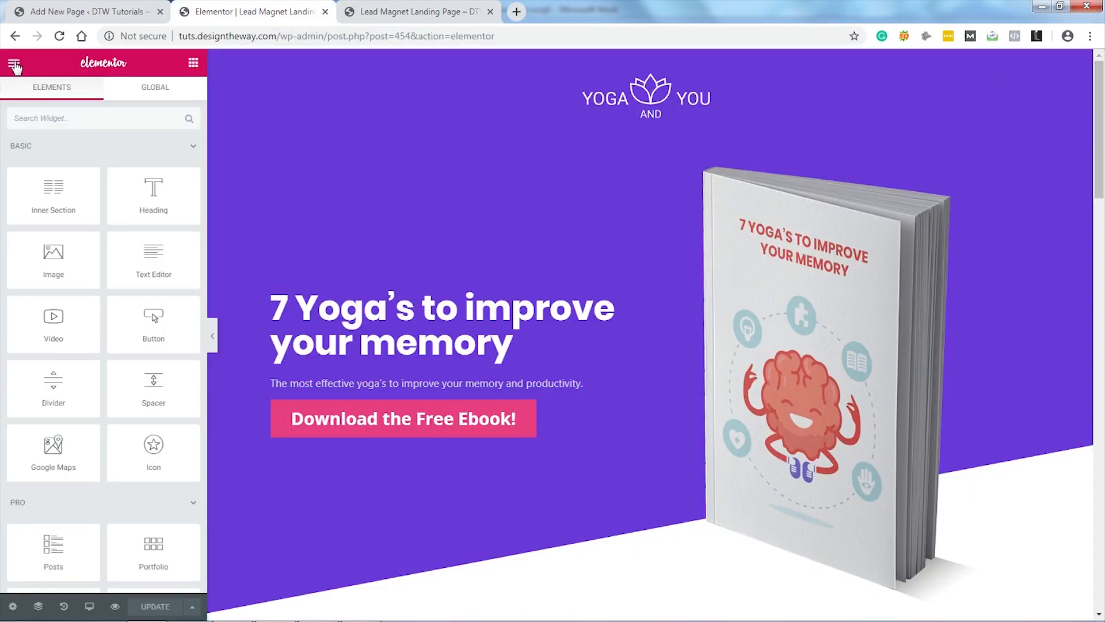
click(14, 65)
click(107, 426)
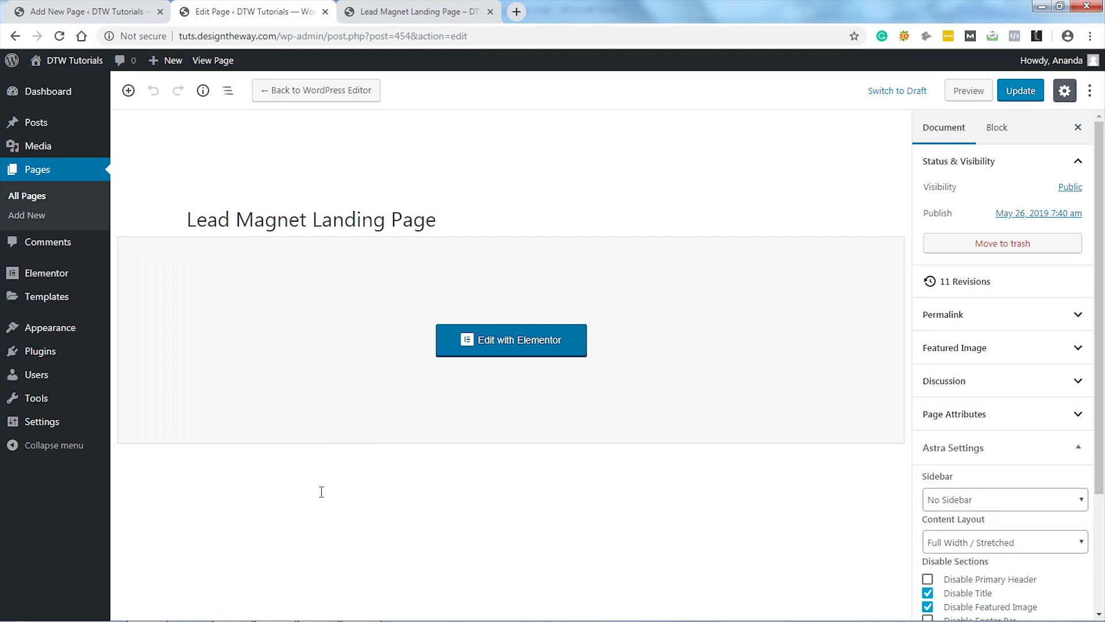
mouse_move(102, 302)
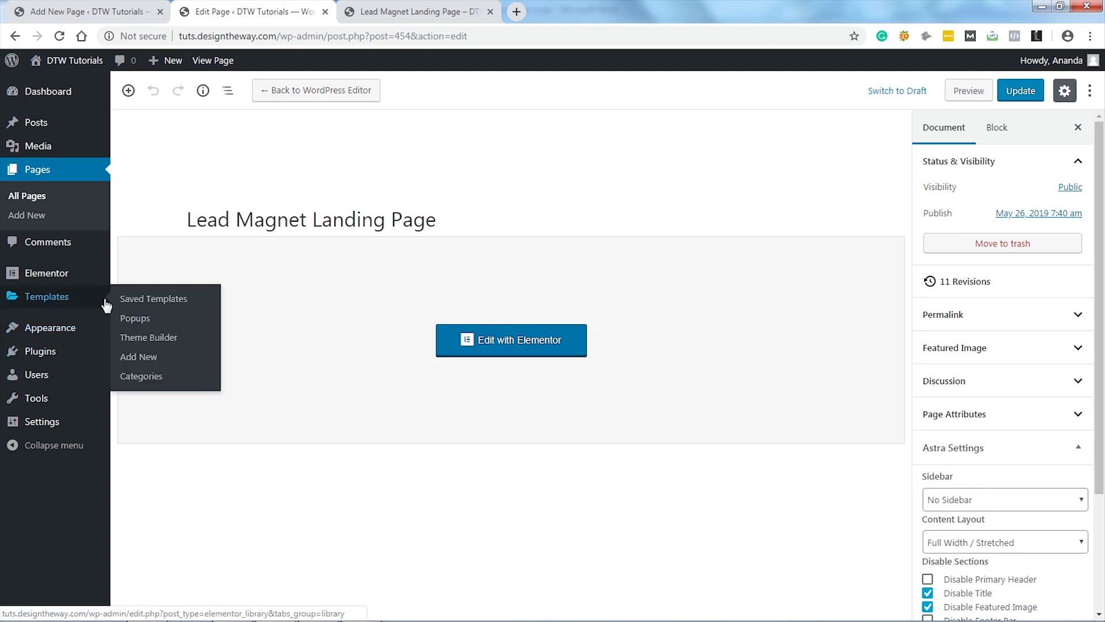
click(145, 322)
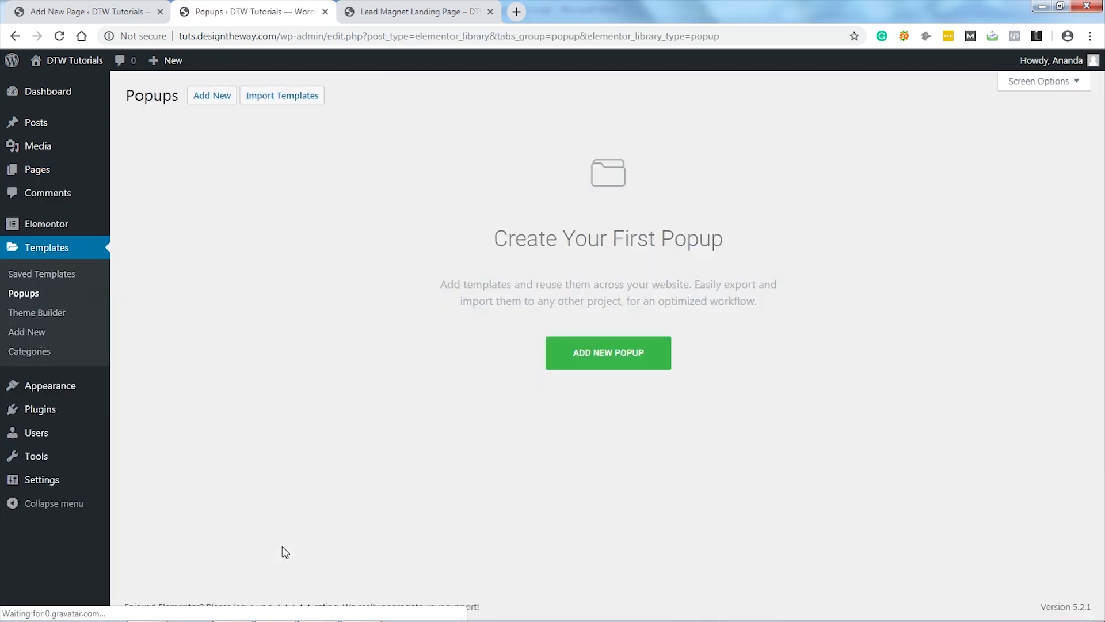
Step: Create a new popup template named 'Lead Magnet Popup'
click(603, 358)
click(598, 385)
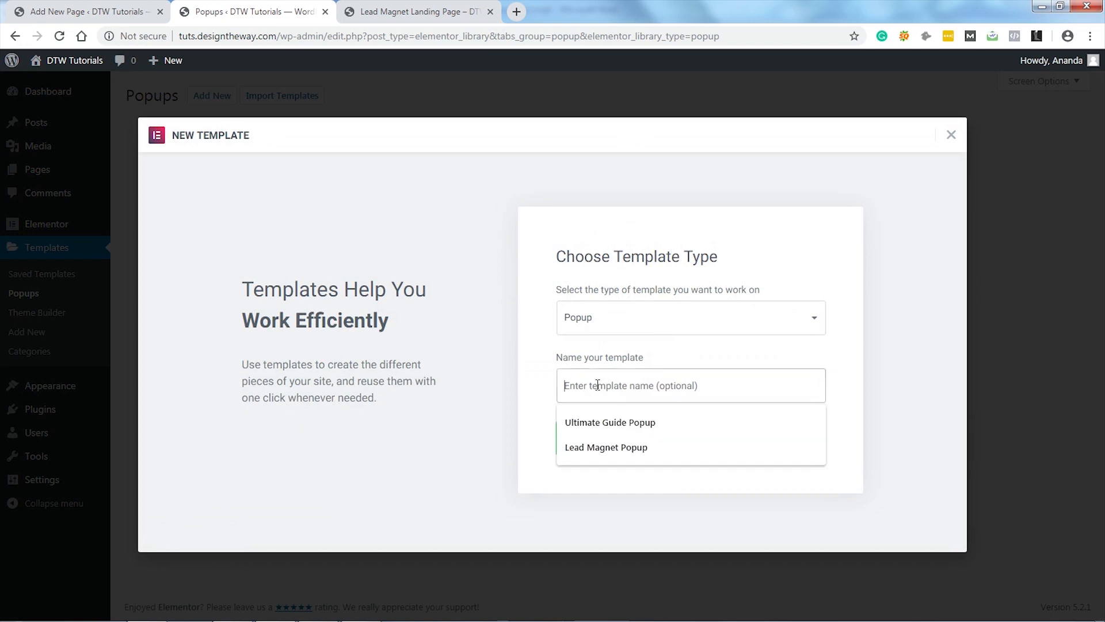
click(593, 448)
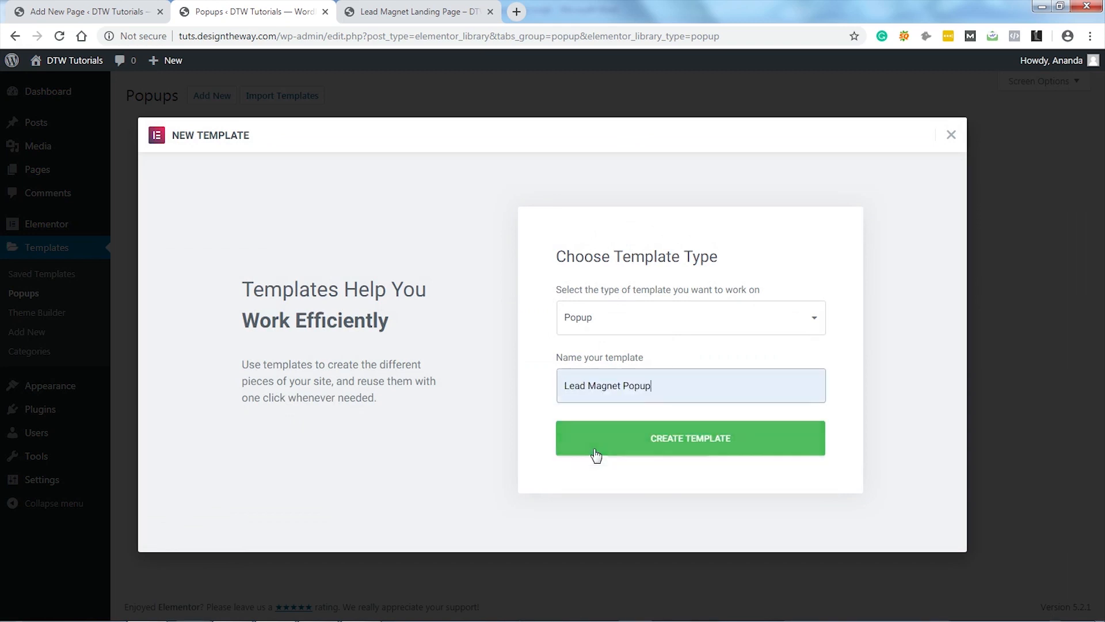
click(688, 442)
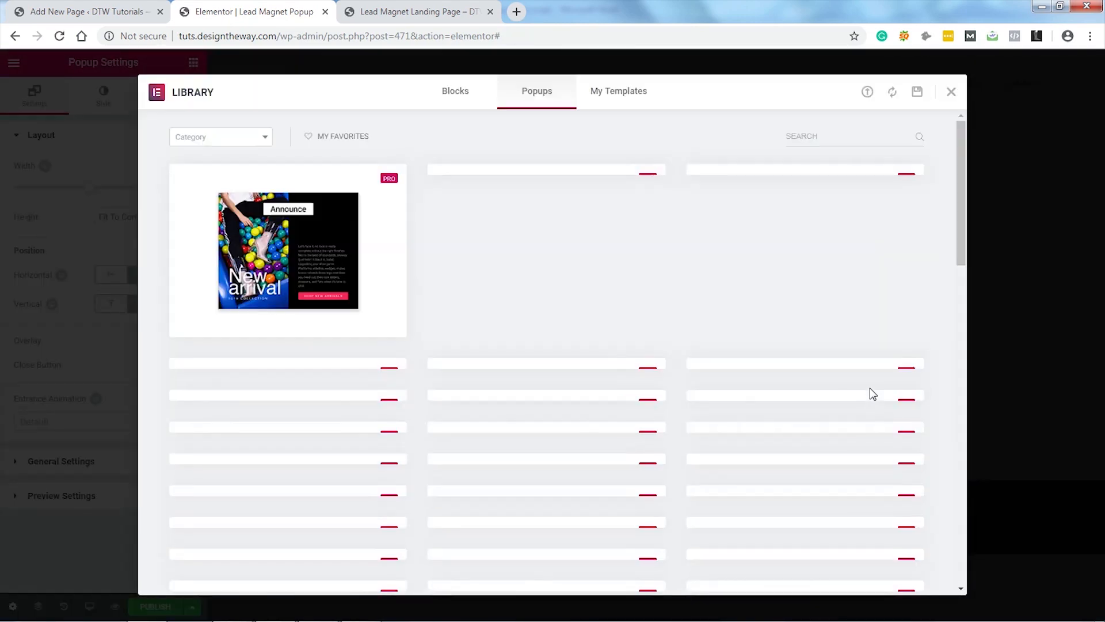
Step: Dismiss the template library and give the blank popup Width 800 and a Zoom In entrance animation
scroll(678, 357, down, 9)
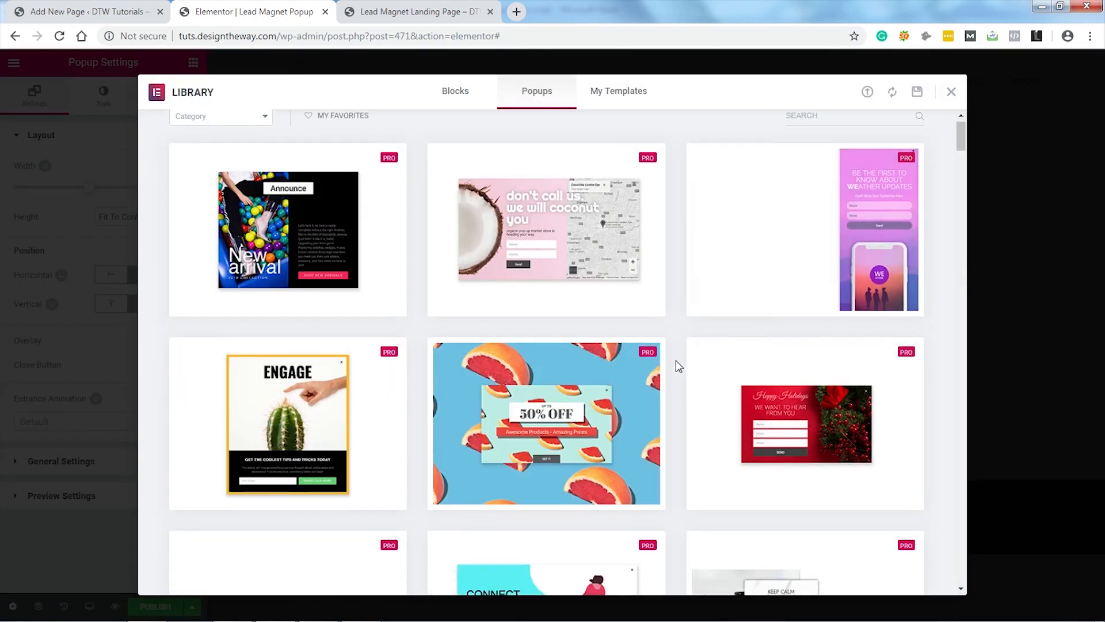
scroll(678, 360, down, 6)
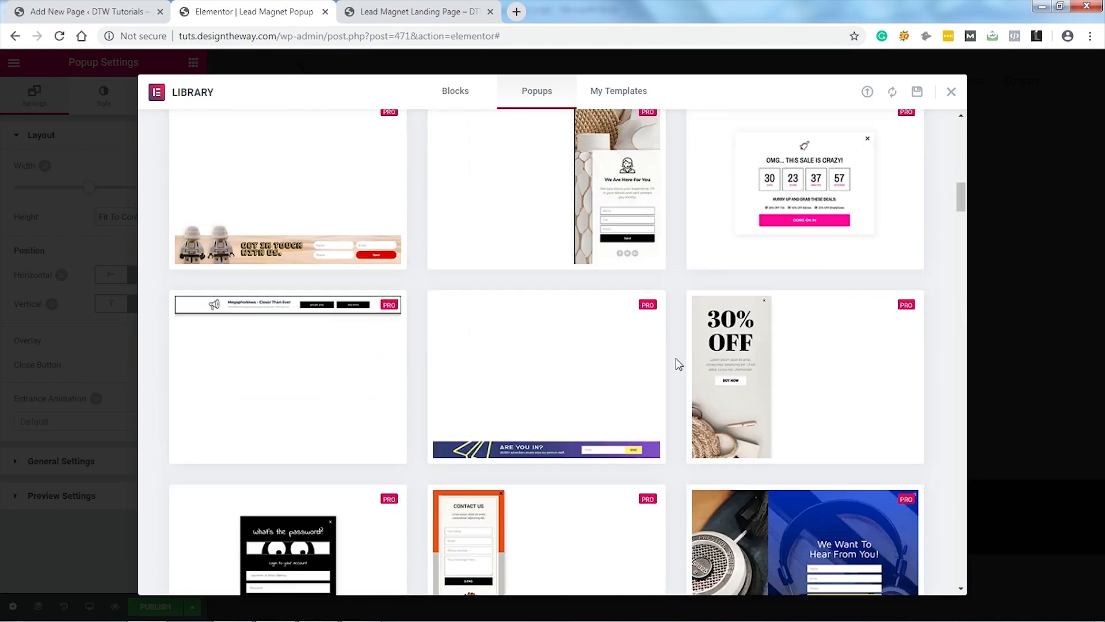
click(952, 94)
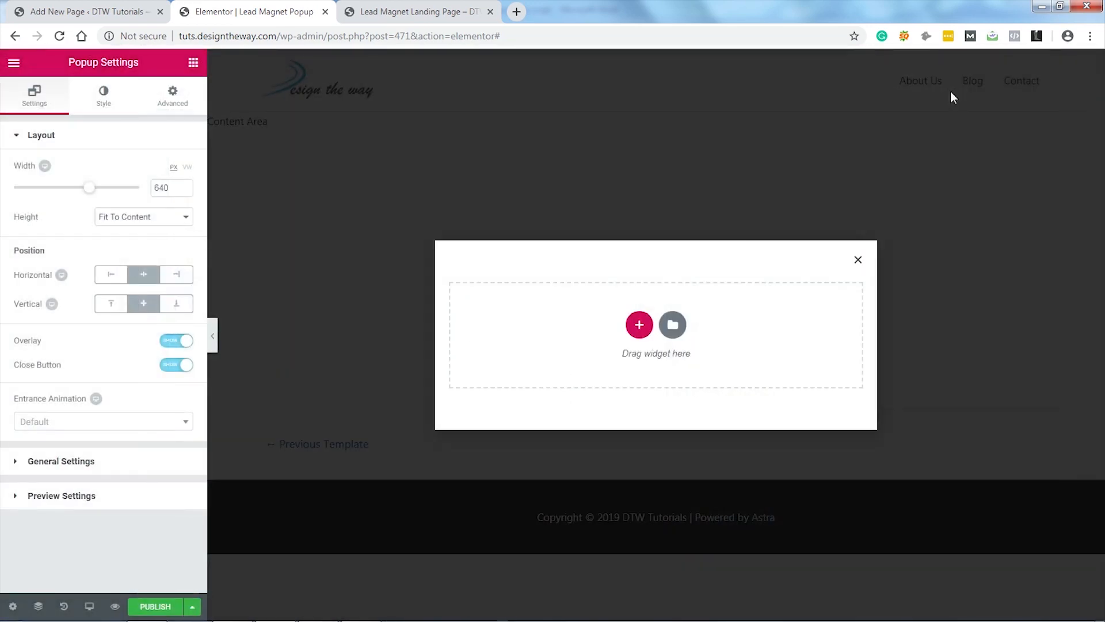
drag(172, 187, 149, 190)
text(800)
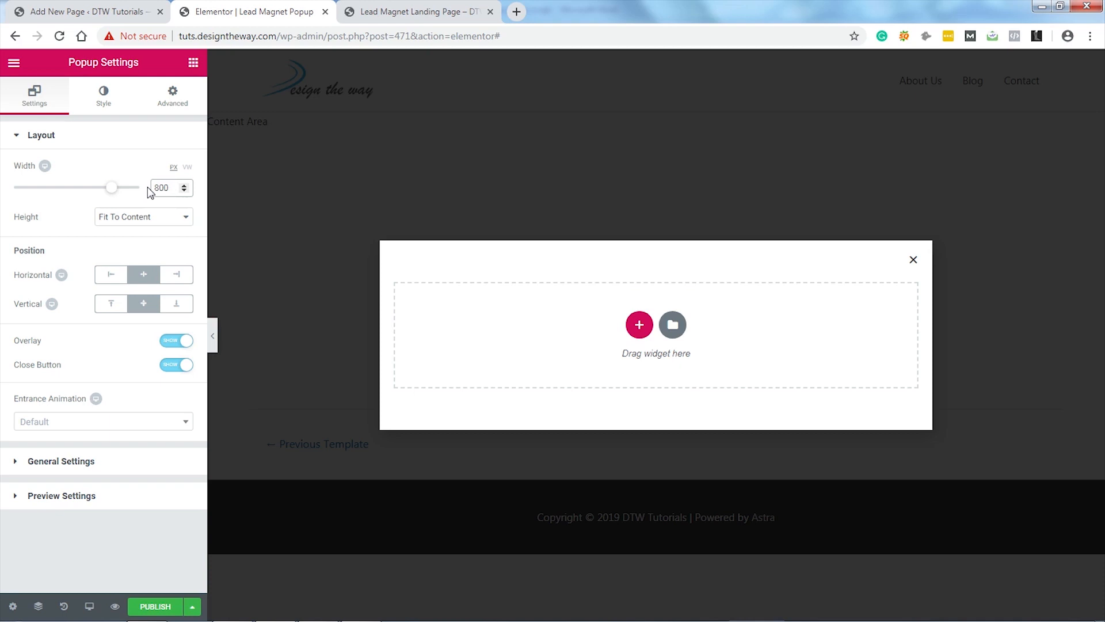
click(135, 426)
scroll(94, 513, down, 3)
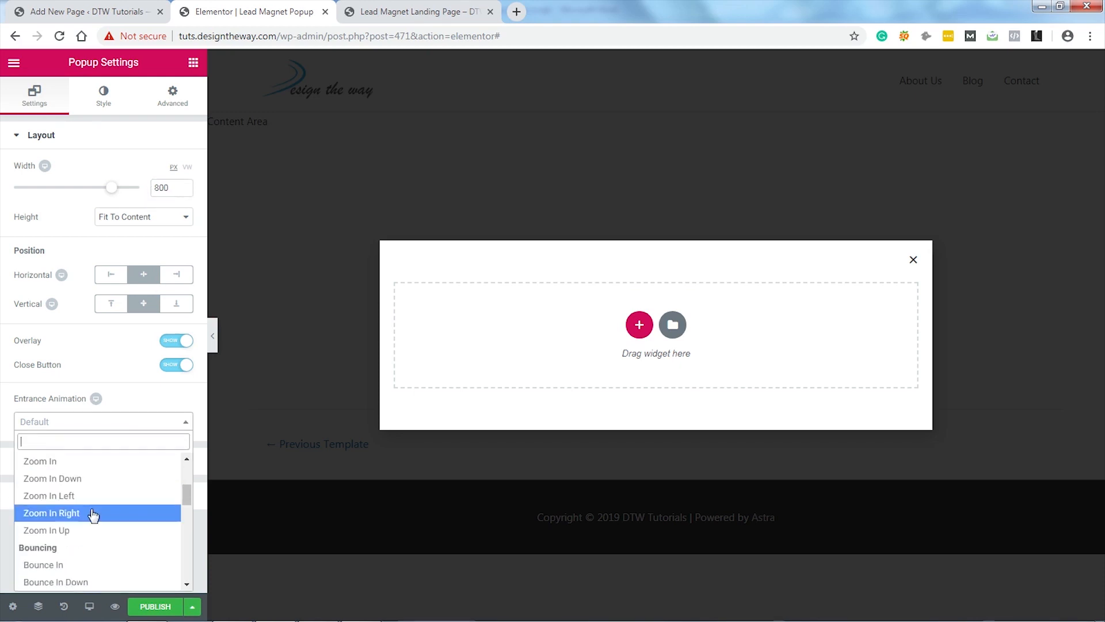
click(57, 465)
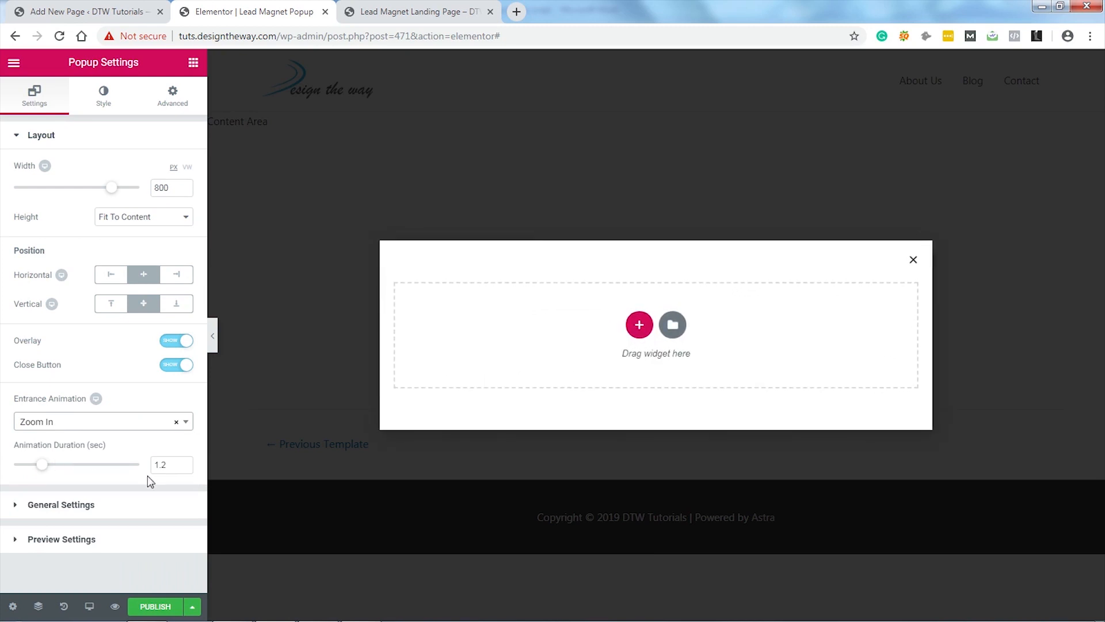
Step: Add a two-column section to the popup with no gap between the columns
click(639, 326)
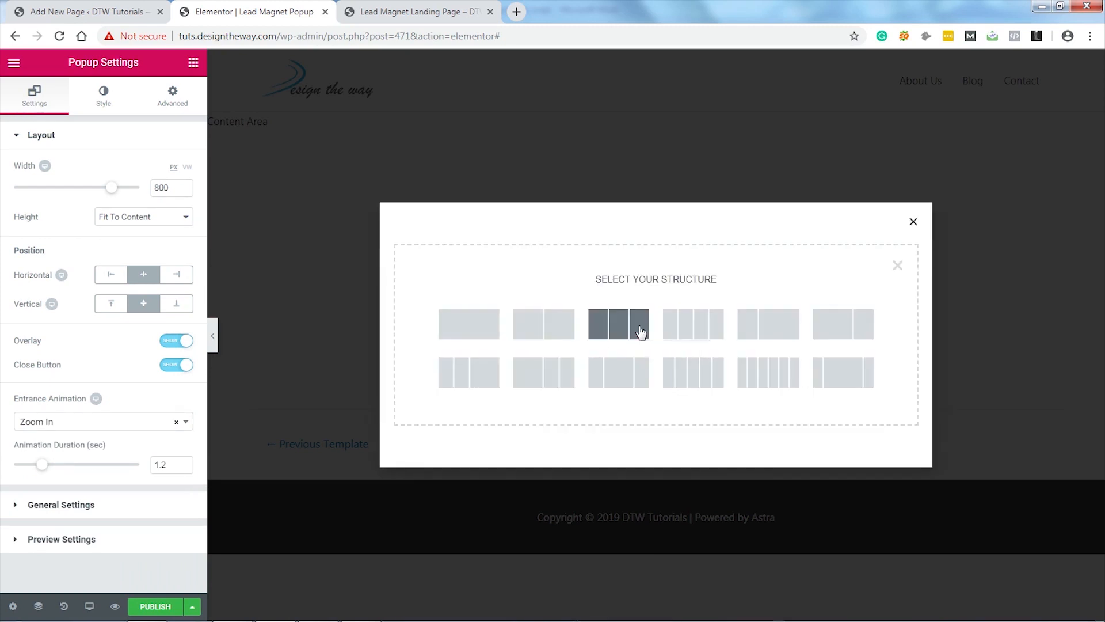
click(545, 334)
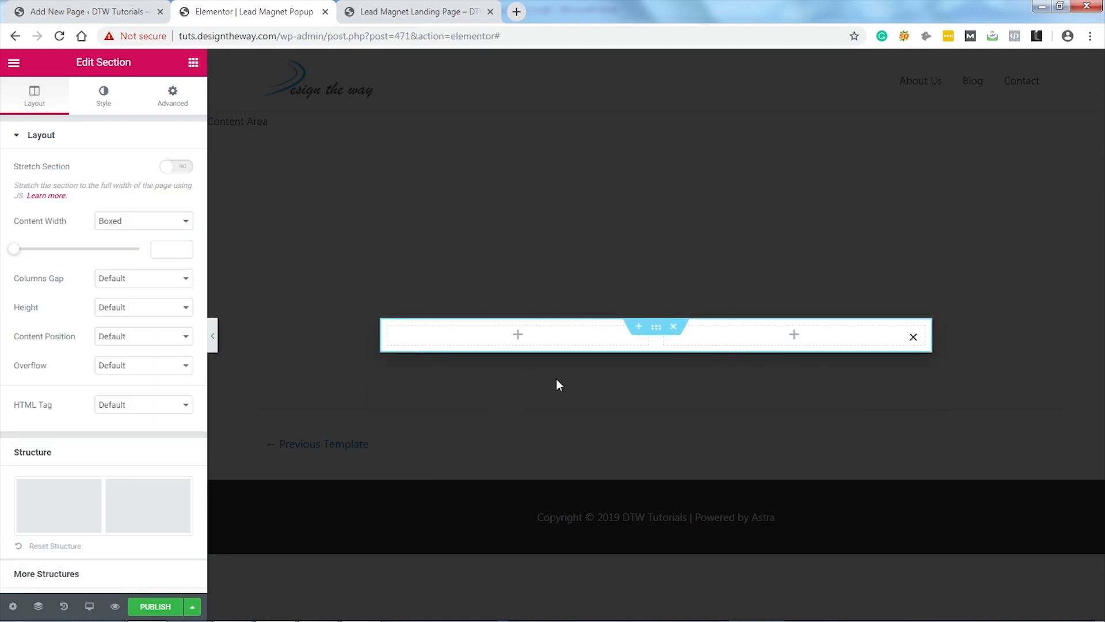
click(152, 282)
click(137, 302)
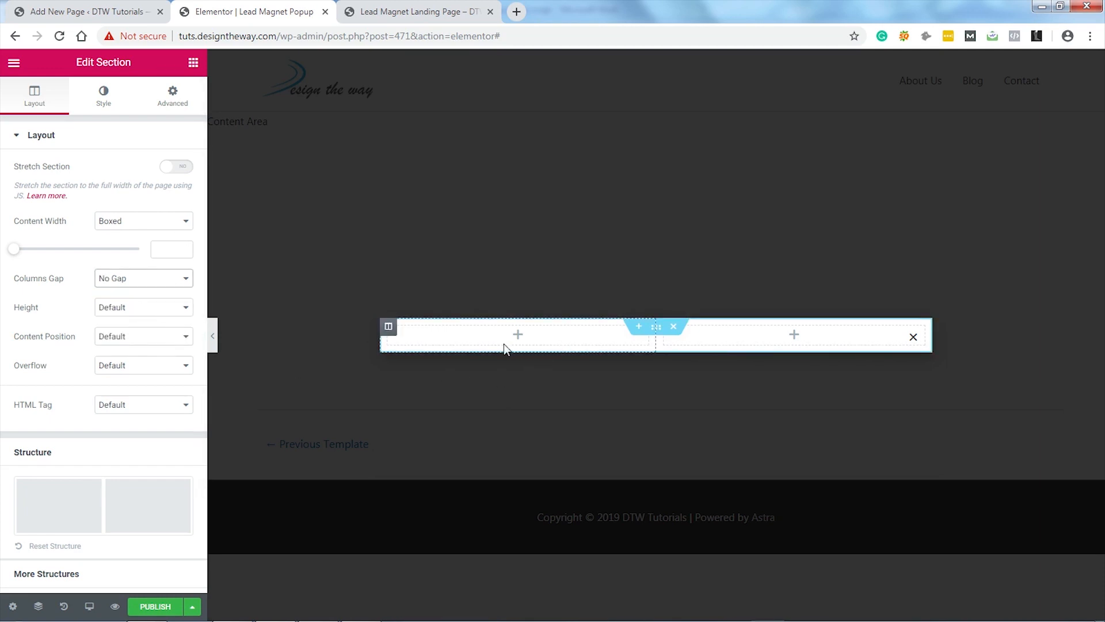
Step: Place an image widget in the left column showing the brain ebook cover
click(193, 62)
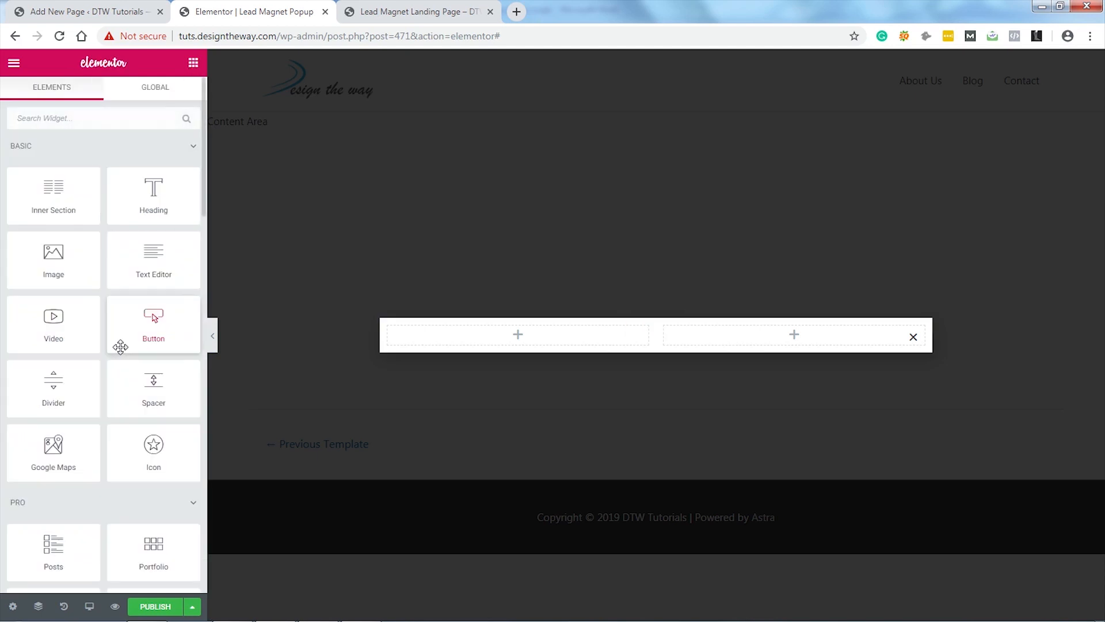
drag(52, 262, 513, 341)
click(126, 229)
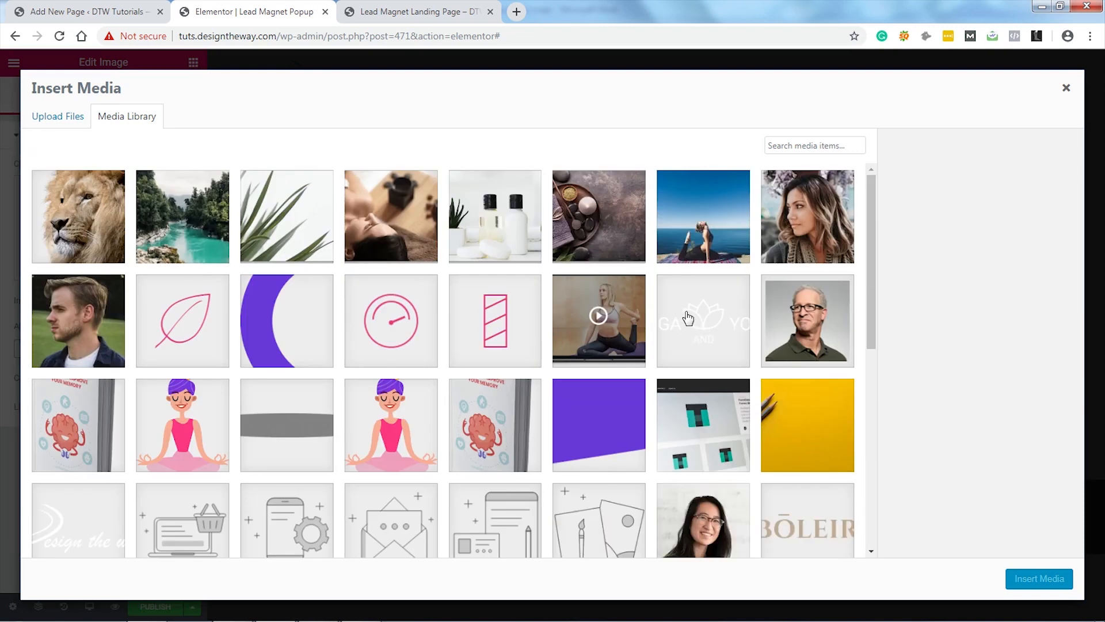
scroll(691, 363, down, 7)
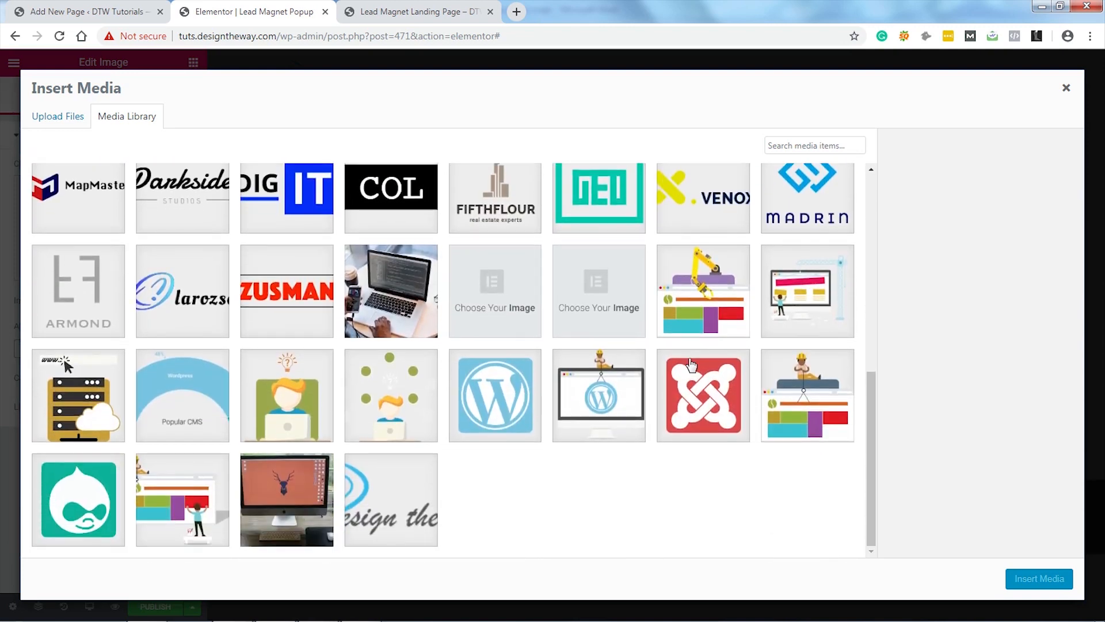
scroll(691, 362, up, 8)
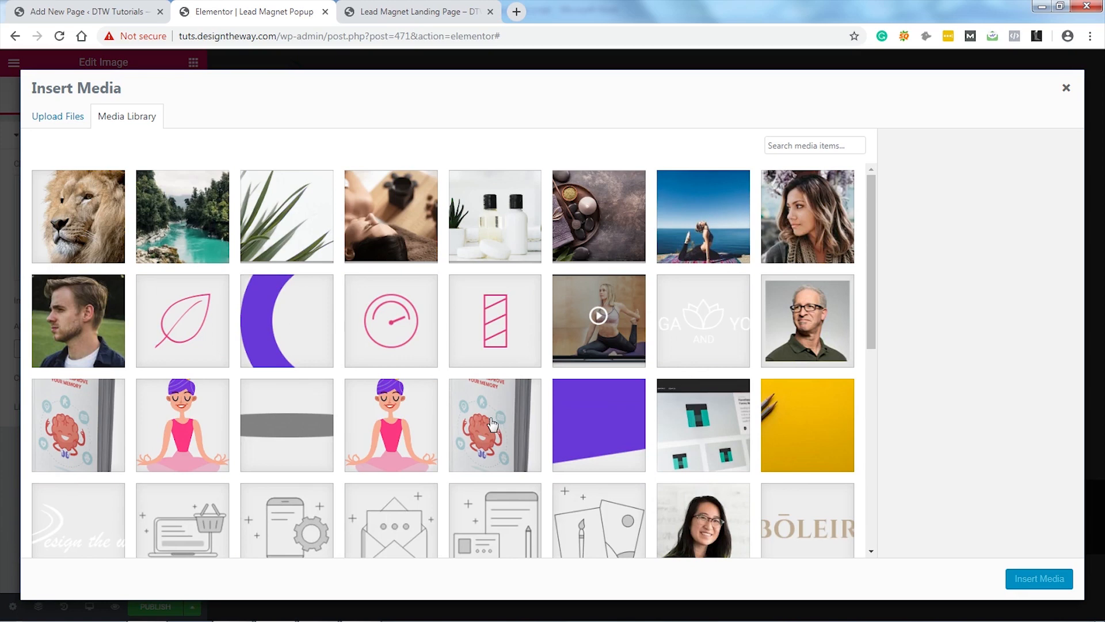
click(492, 424)
click(1045, 579)
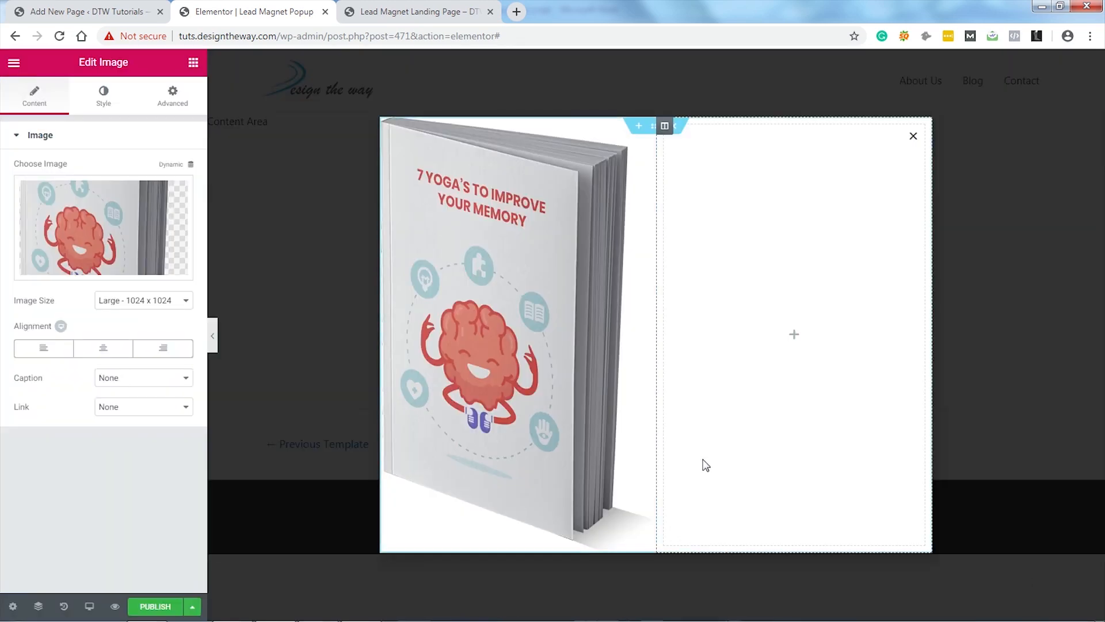
Step: Set the ebook image to a custom size with height 400
click(179, 303)
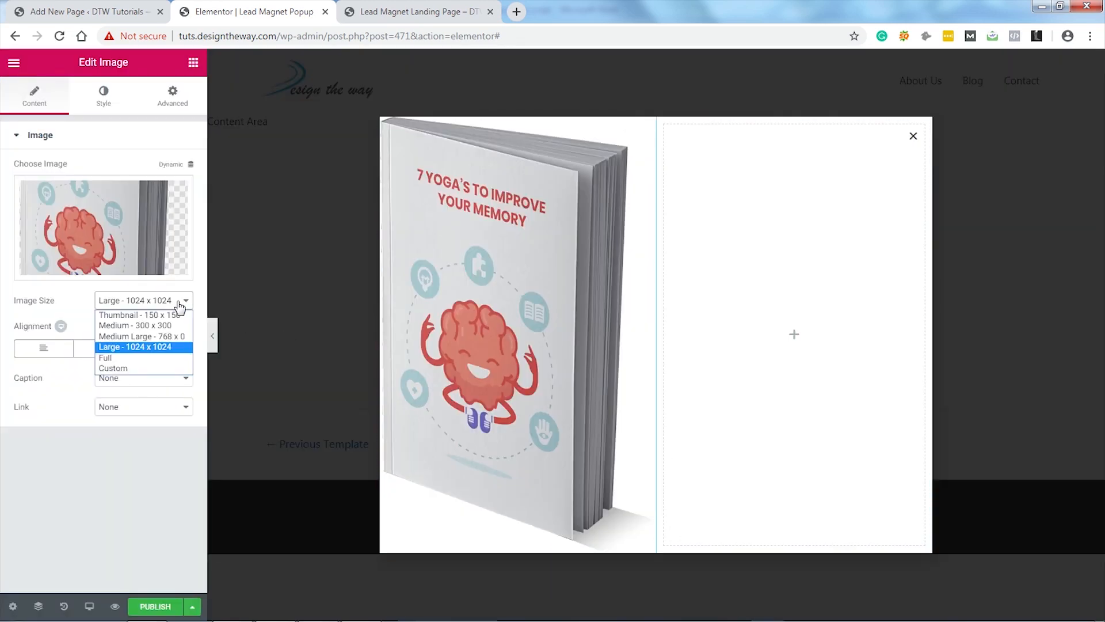
click(142, 368)
click(91, 372)
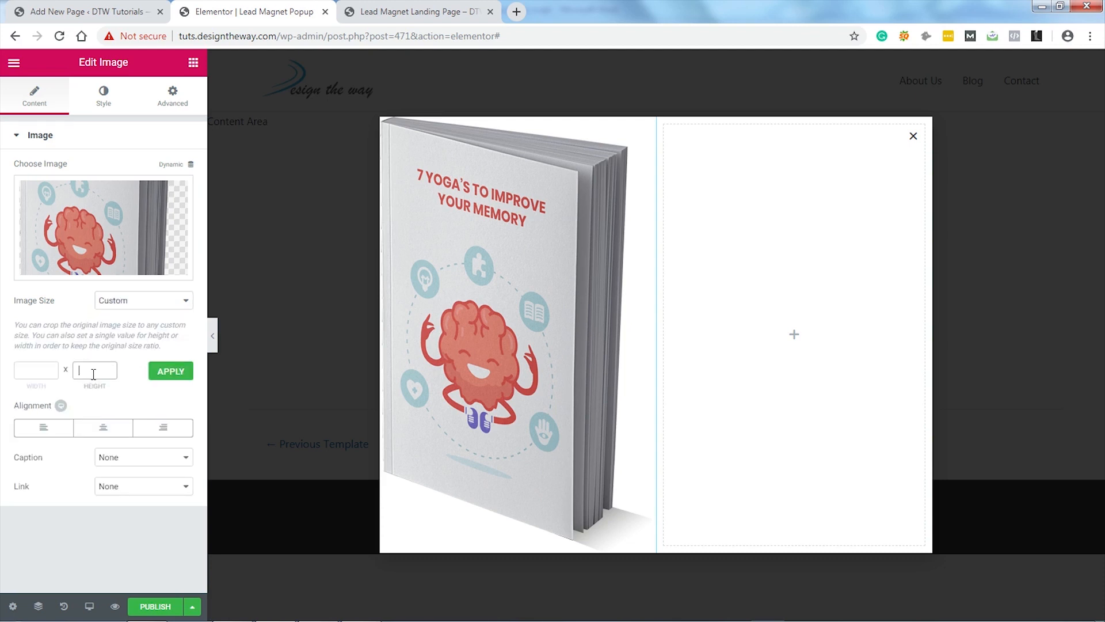
click(168, 373)
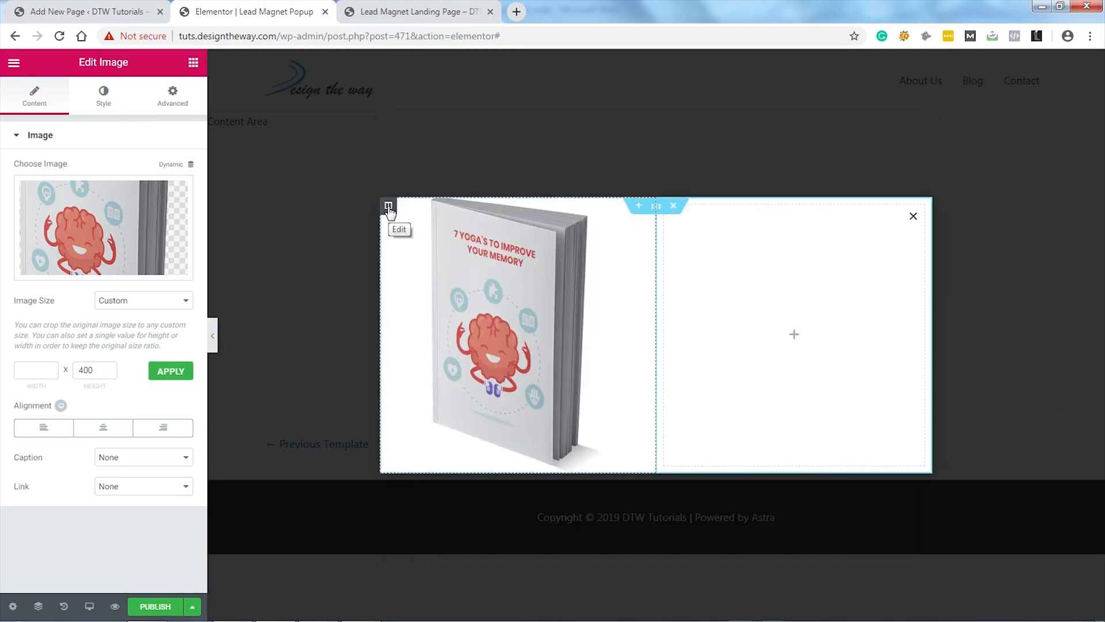
Step: Give the ebook column padding of 50 on every side
click(389, 206)
click(173, 95)
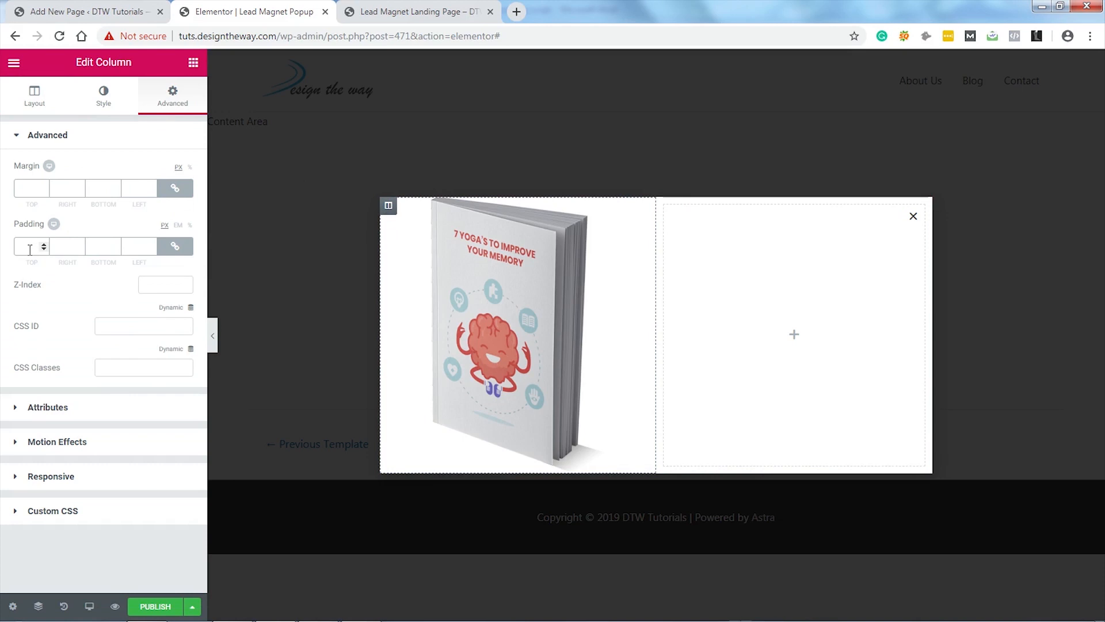
text(50)
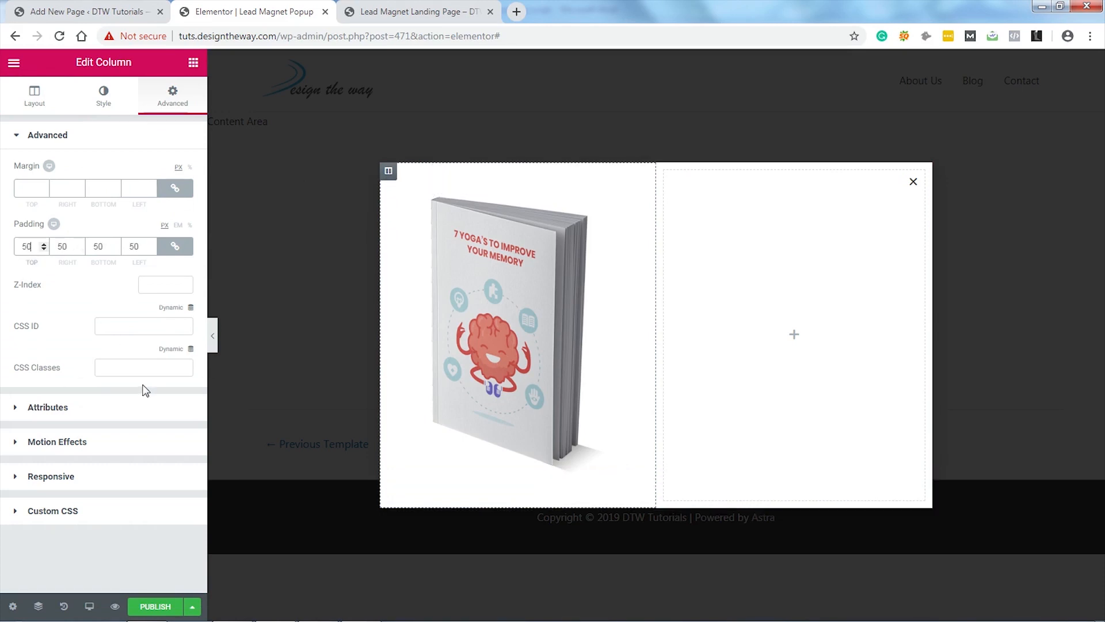
Step: Switch the column background to a gradient starting with light purple #a088d8
click(104, 97)
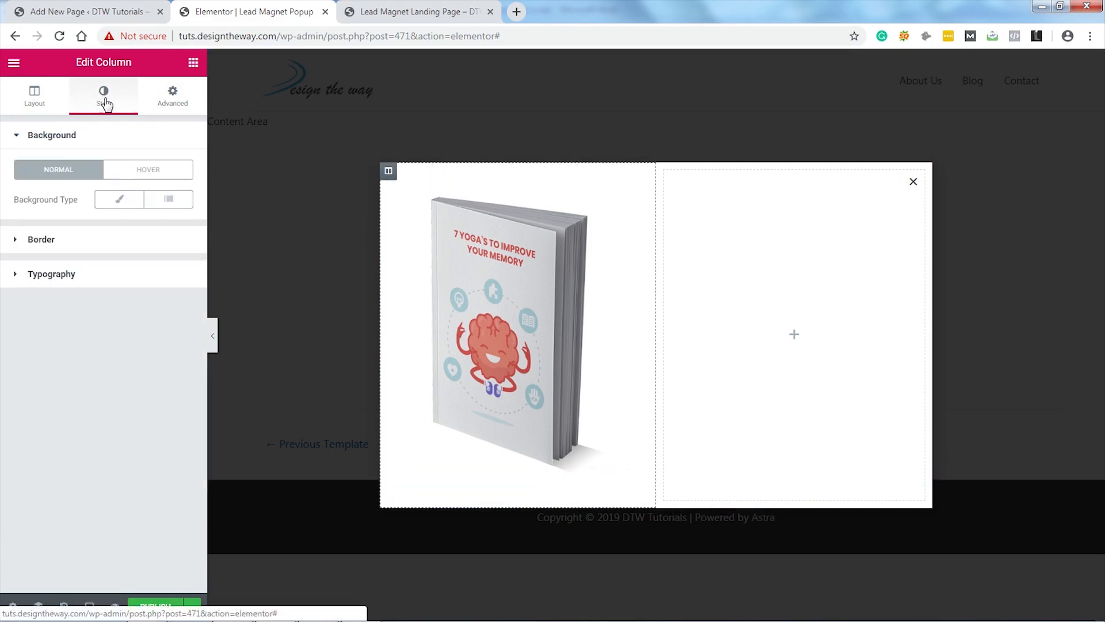
click(121, 201)
click(168, 202)
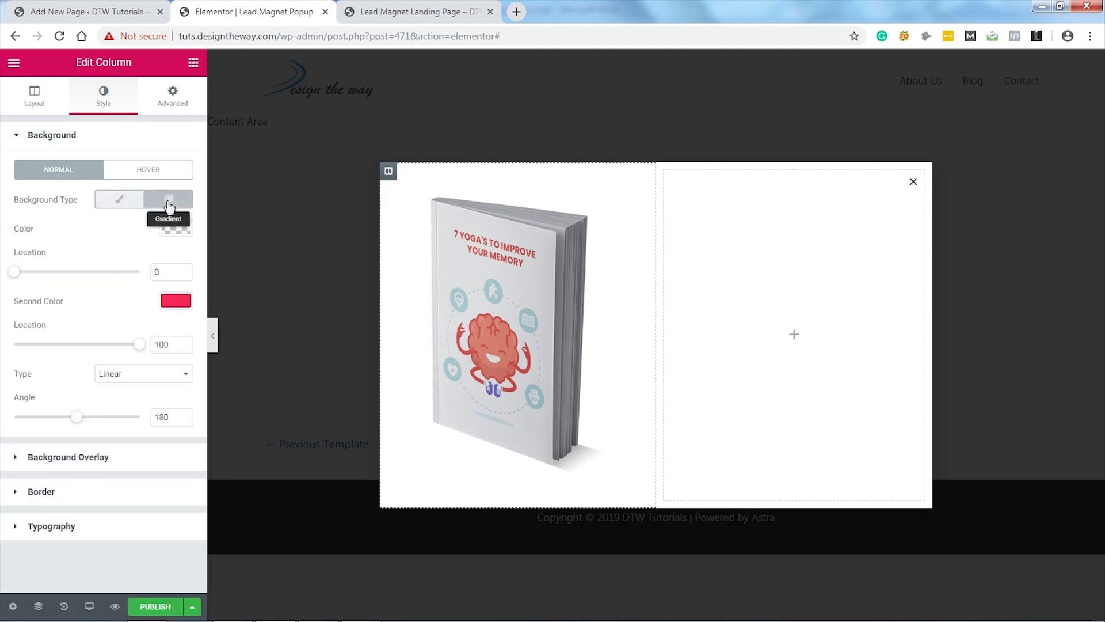
click(176, 228)
click(61, 229)
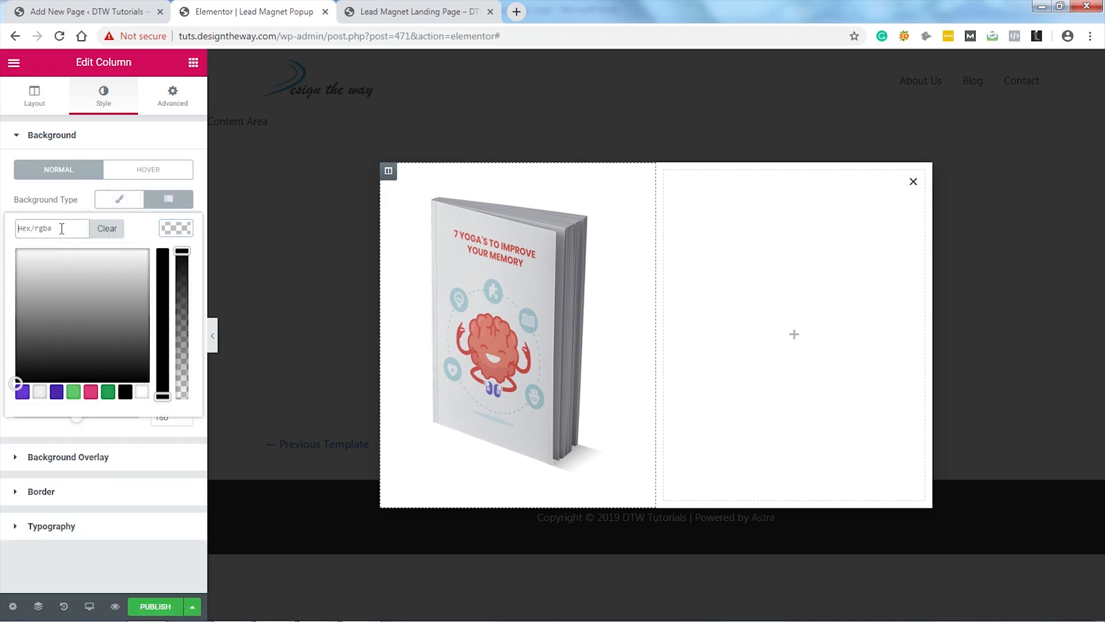
text(#a088d8)
click(169, 233)
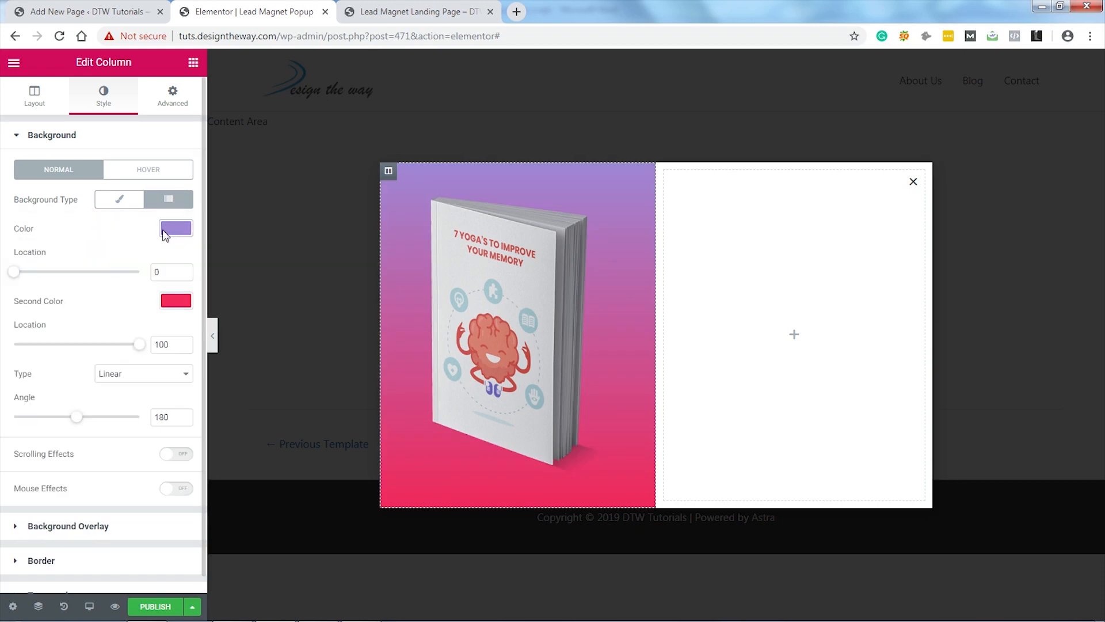
Step: Change the gradient's second colour from red to dark purple and make it Radial
click(176, 301)
click(62, 301)
click(1, 306)
click(176, 300)
drag(64, 300, 2, 300)
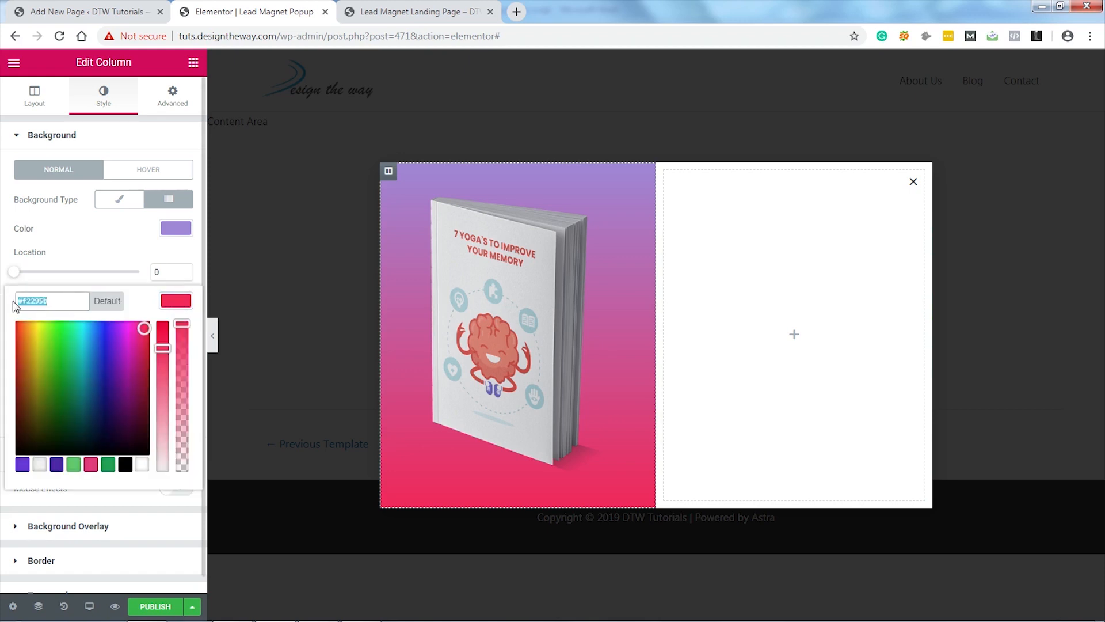
key(ctrl+v)
click(170, 300)
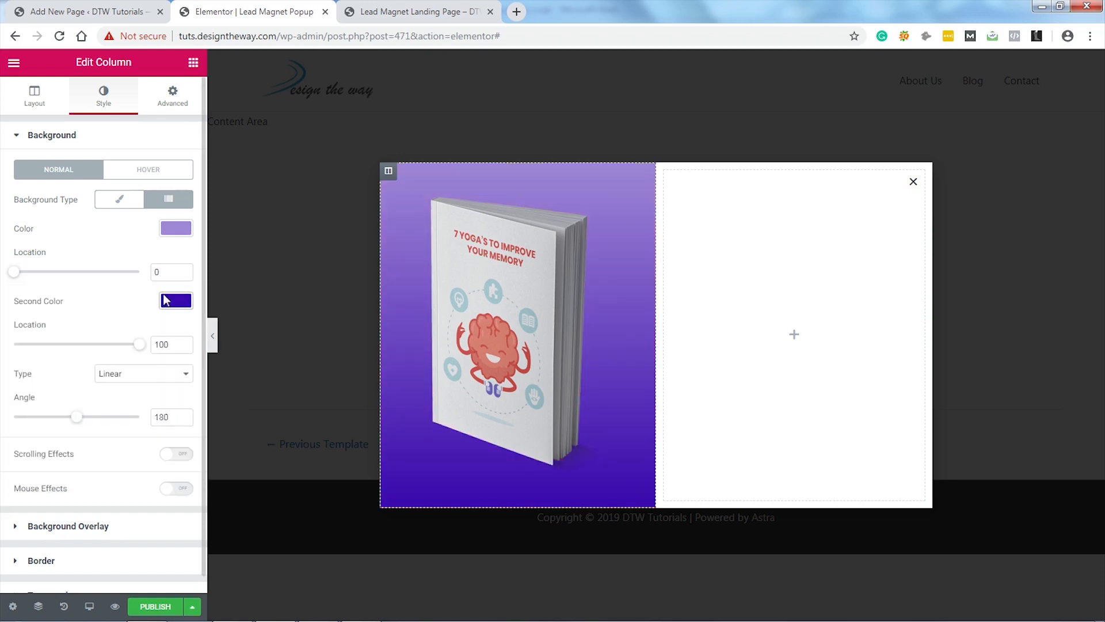
click(168, 373)
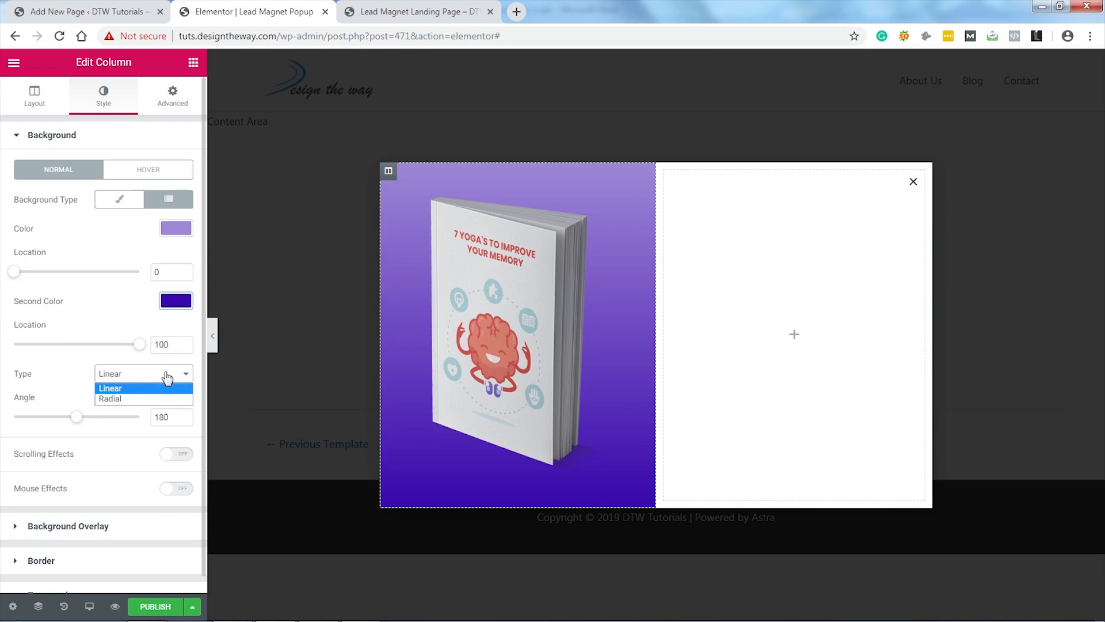
click(136, 397)
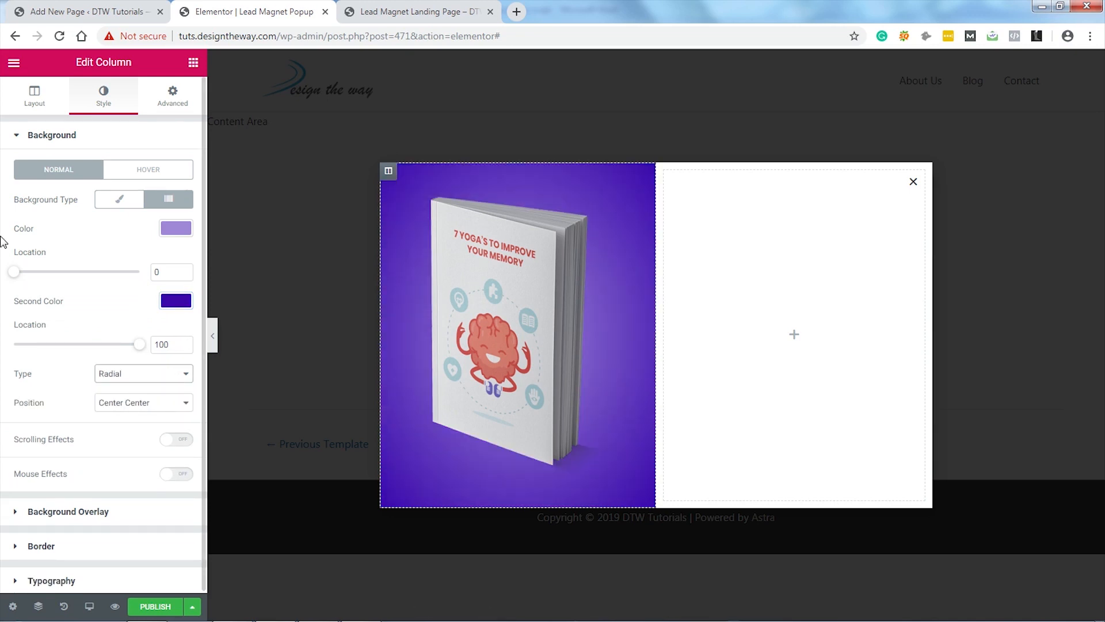
Step: Add an H3 heading reading "7 Yoga's to improve your memory" to the right column
click(193, 62)
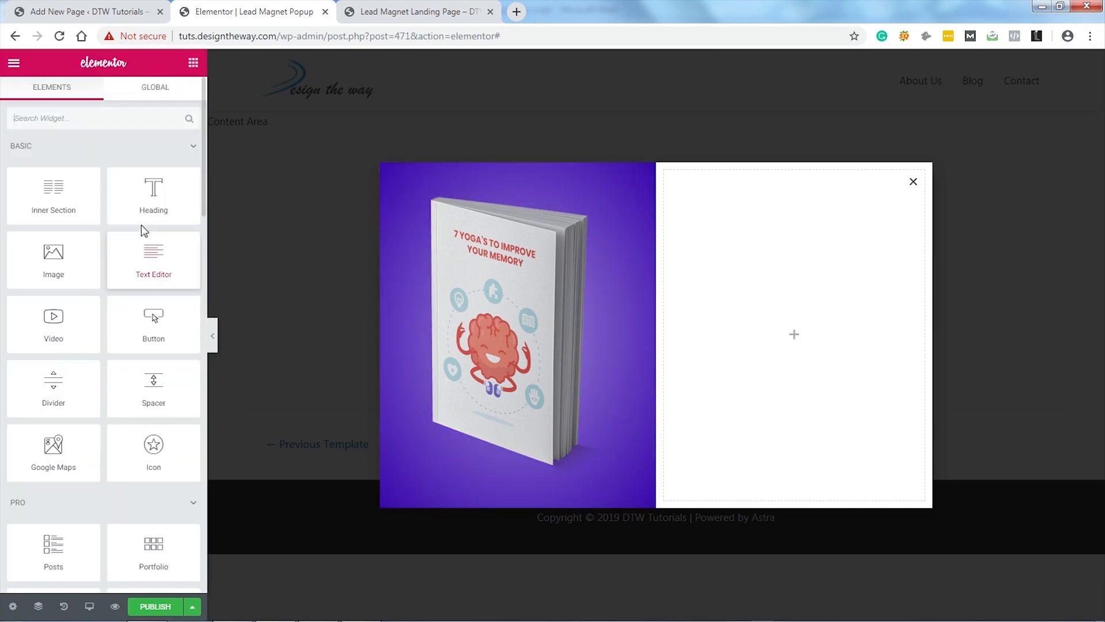
drag(158, 199, 748, 267)
drag(147, 183, 24, 188)
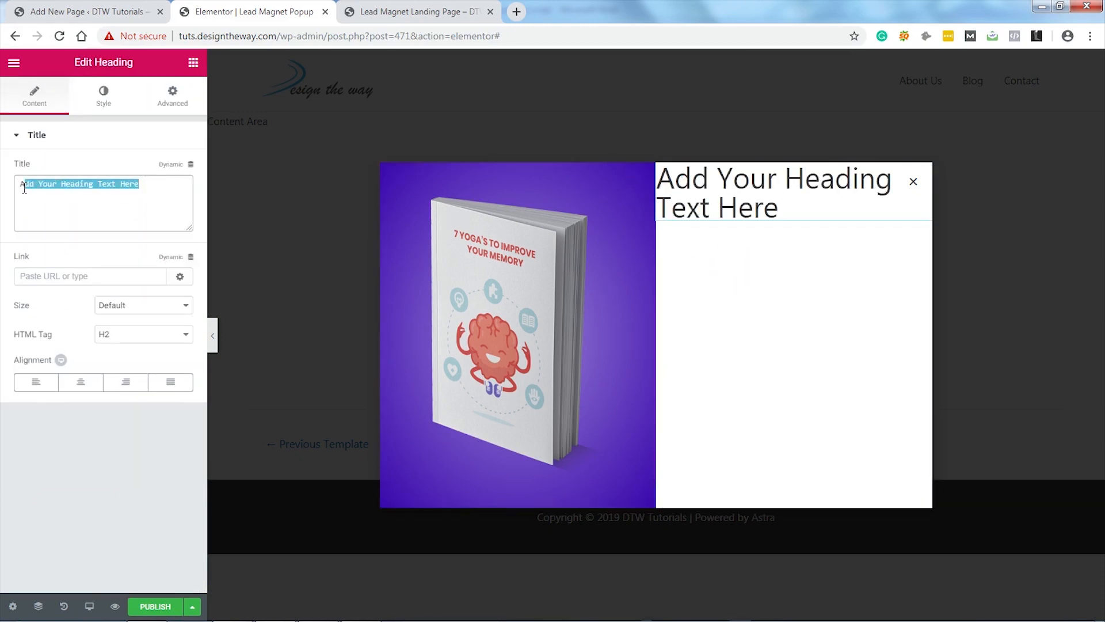
text(7 Yoga's to improve your memory)
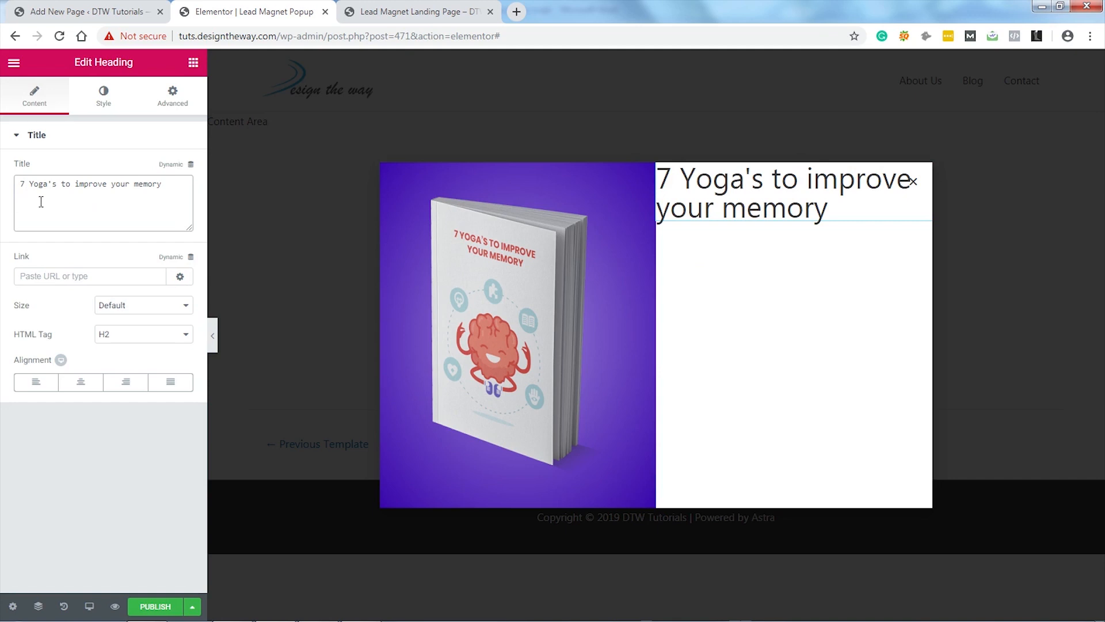
click(127, 335)
click(119, 375)
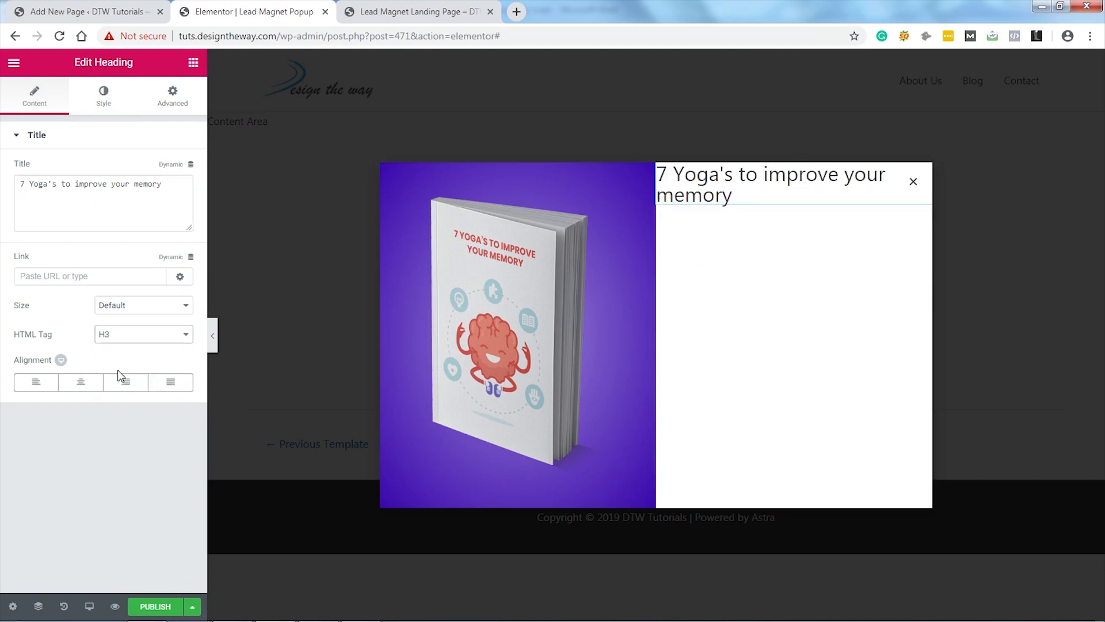
Step: Style the heading with font size 28 and bold weight
click(103, 99)
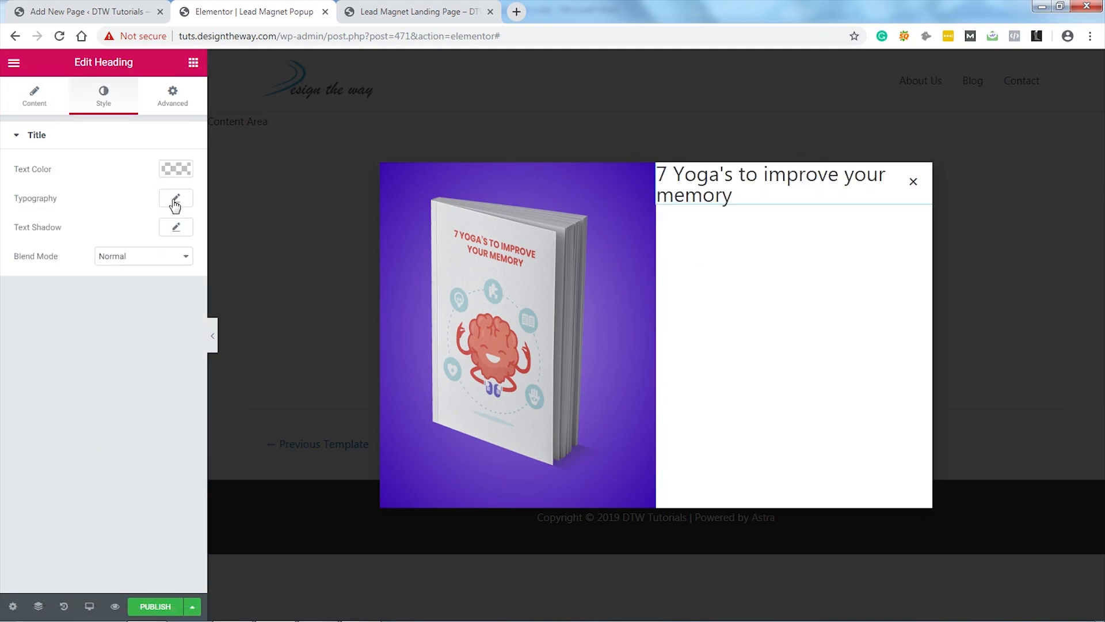
click(175, 201)
click(158, 281)
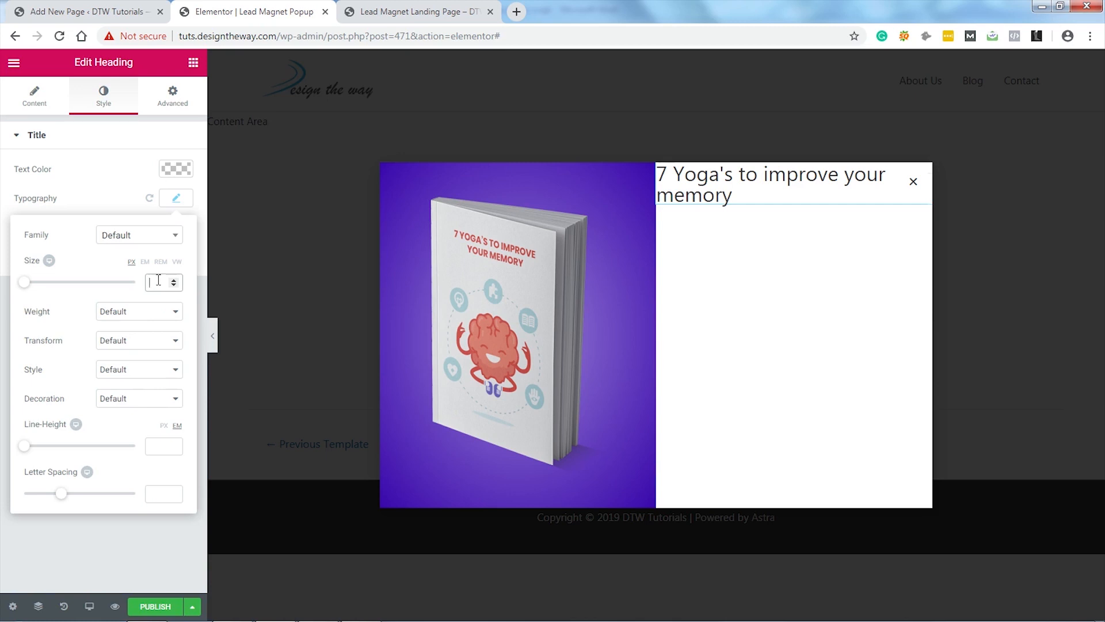
text(28)
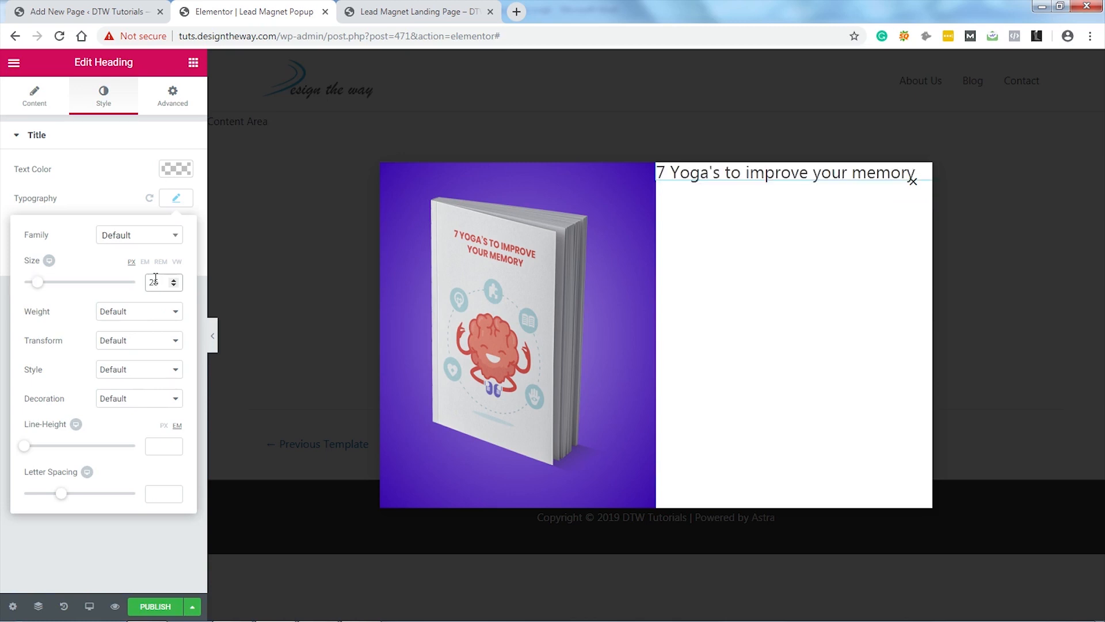
click(152, 311)
click(136, 443)
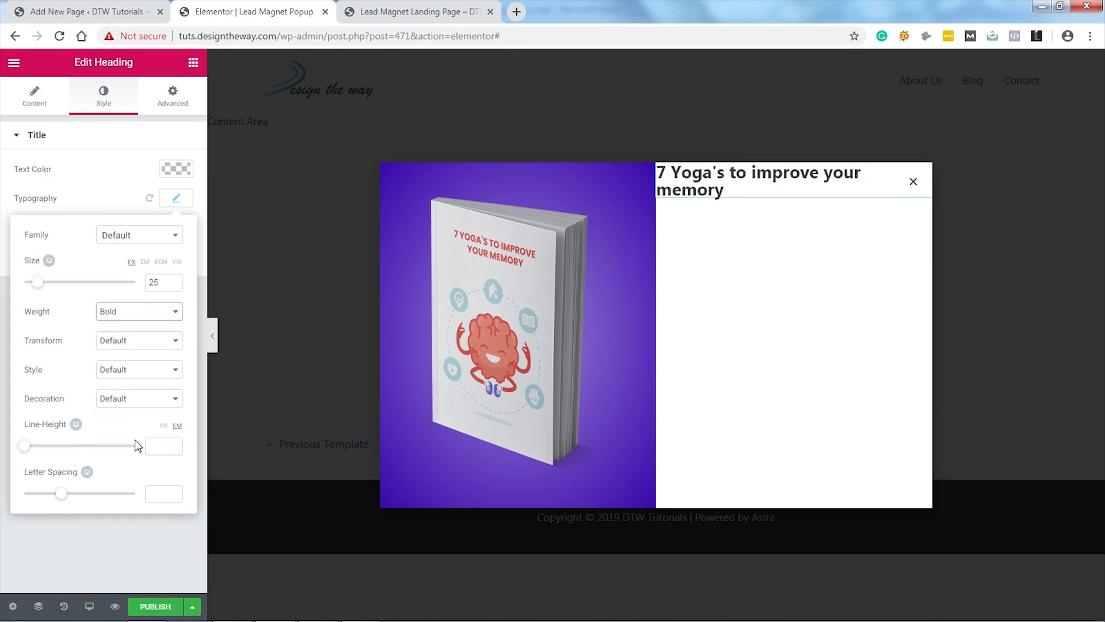
Step: Add a text block below the heading containing the ebook description
click(193, 62)
drag(130, 270, 742, 196)
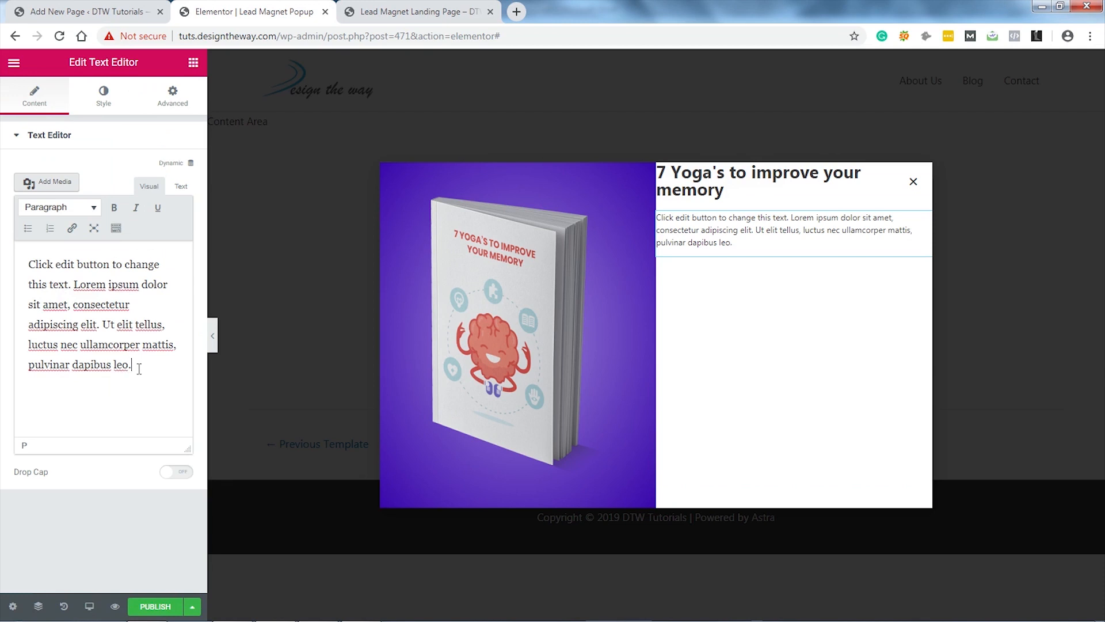
drag(140, 368, 29, 255)
text(The most effective yoga’s to improve your memory and productivity.)
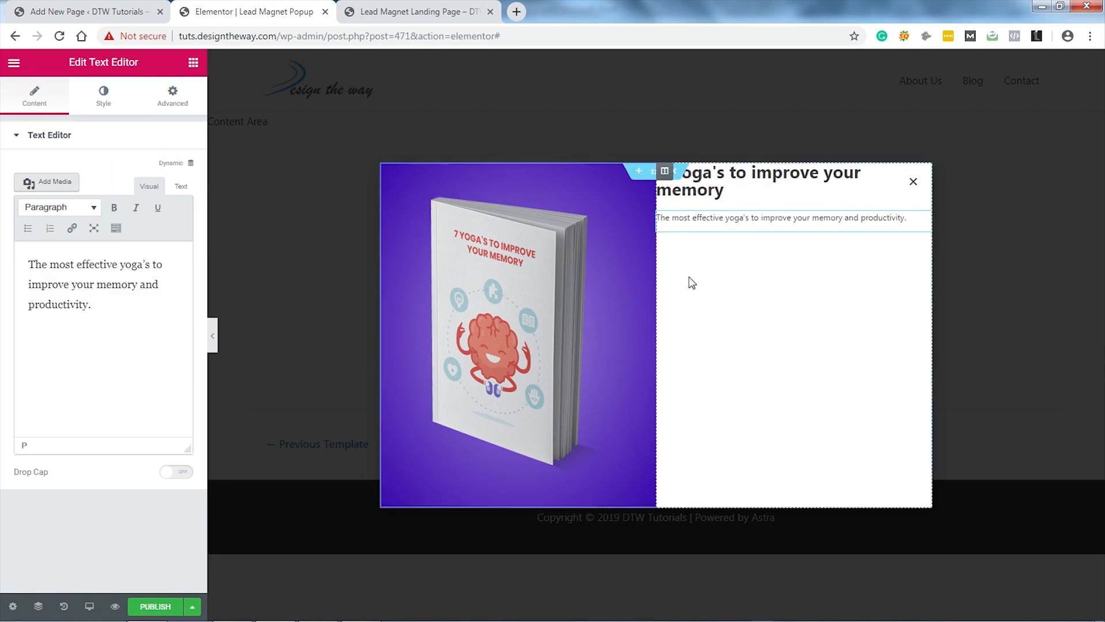
Step: Pad the right column by 50 and set the section's content position to Middle
click(665, 171)
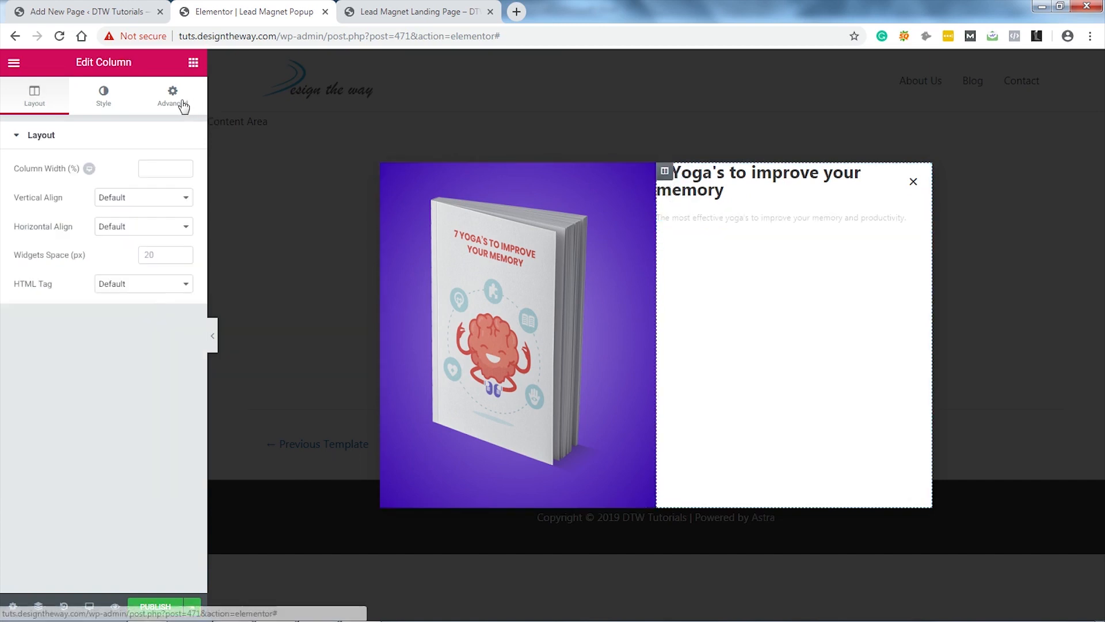
click(176, 98)
click(33, 248)
text(50)
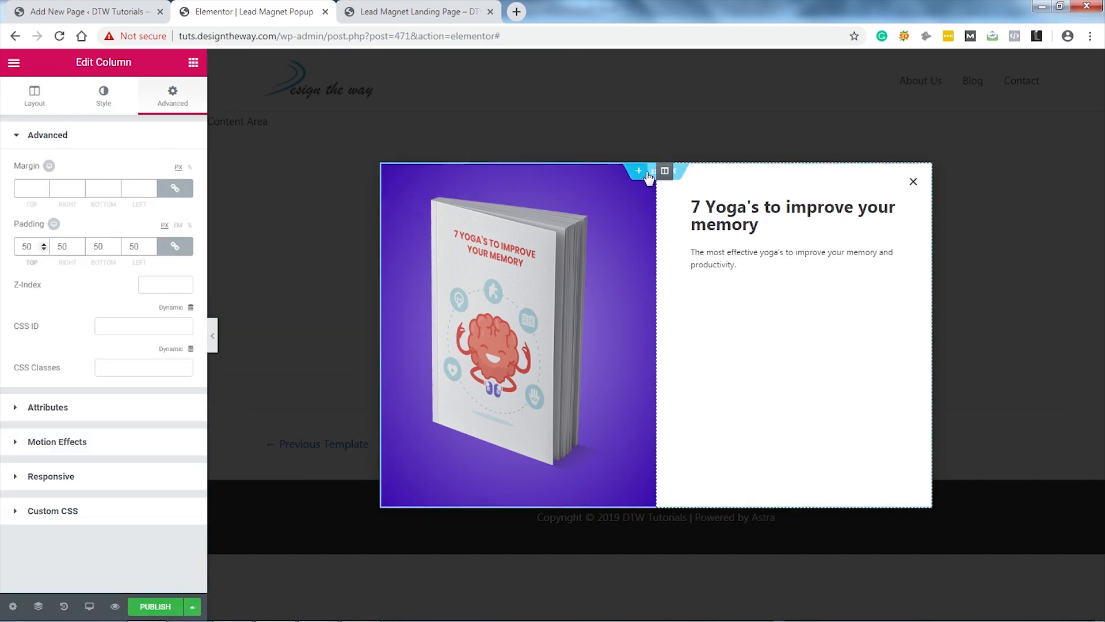
click(655, 171)
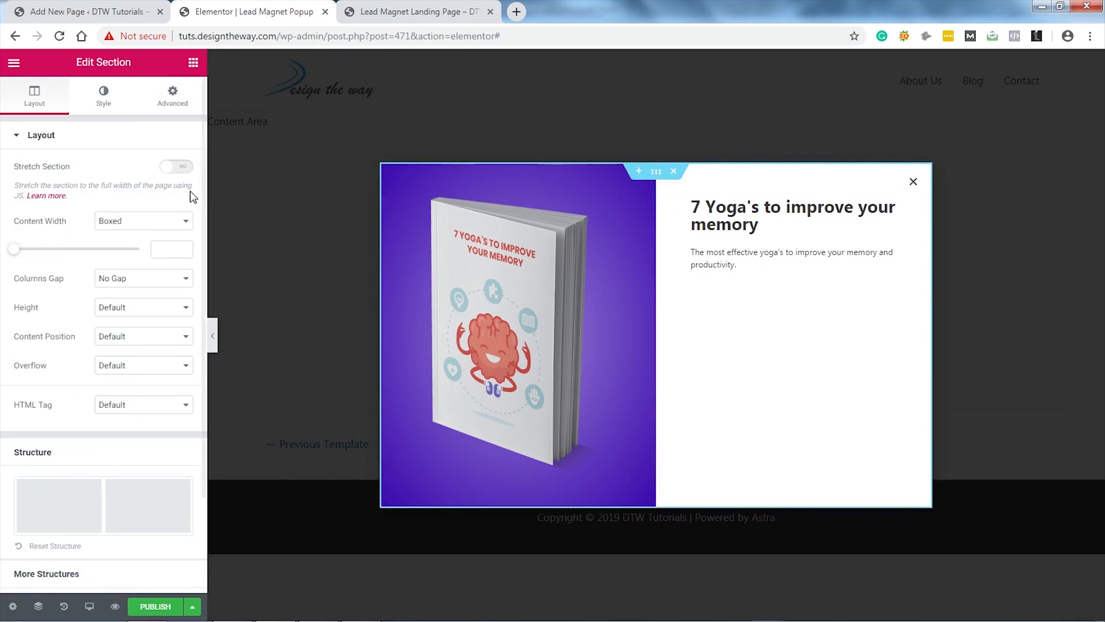
click(146, 341)
click(134, 371)
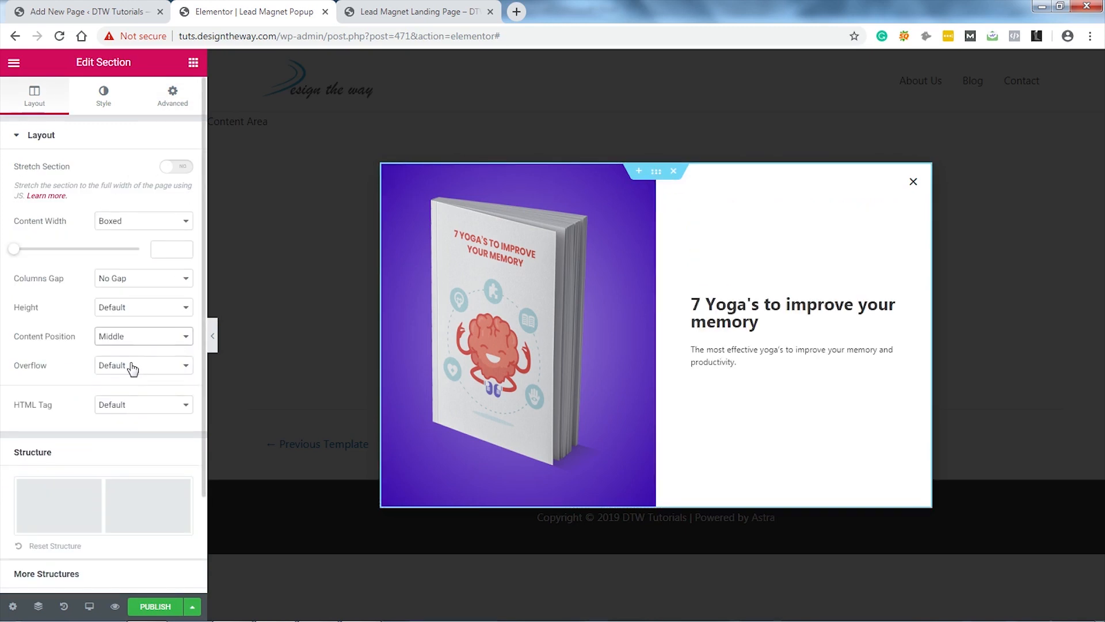
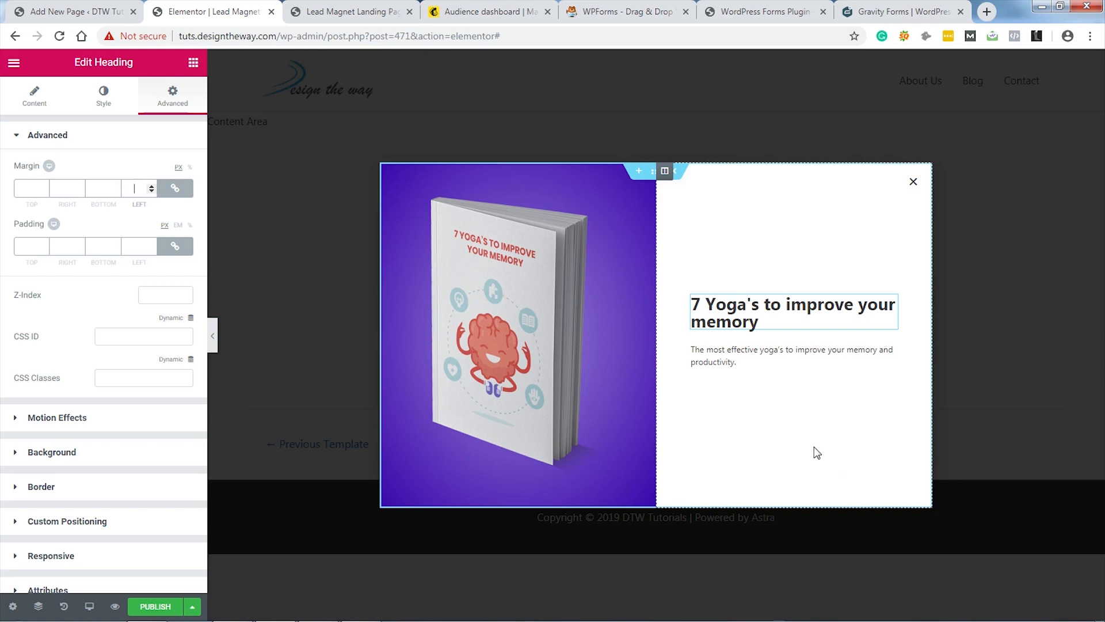
Step: Drag a Form widget (Name, Email, Message fields) into the popup's right column below the description
click(193, 63)
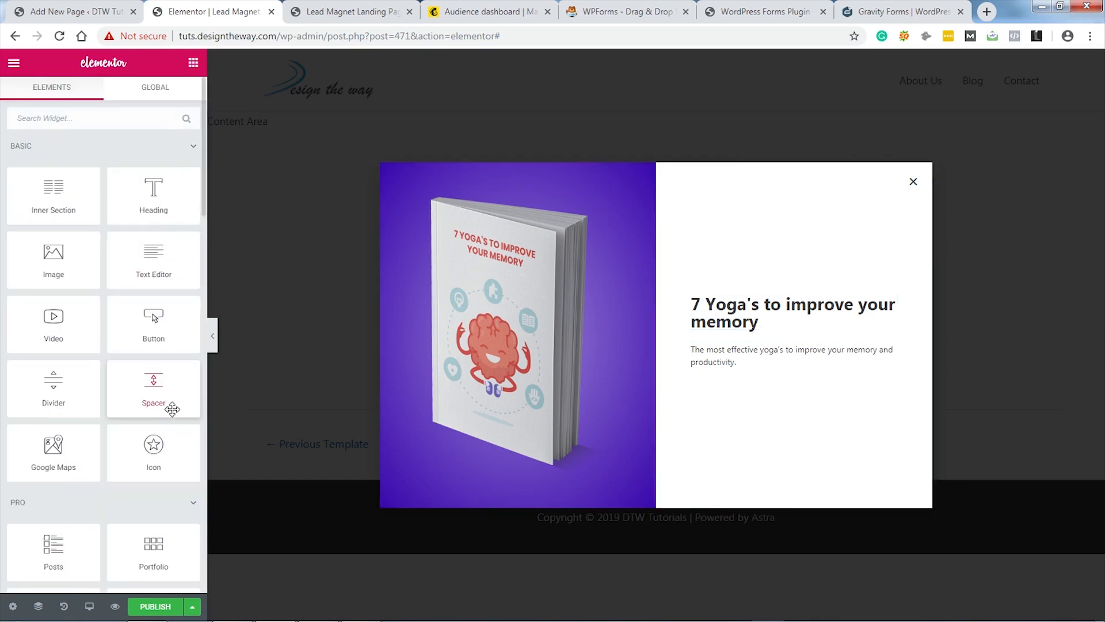
click(85, 111)
text(fo)
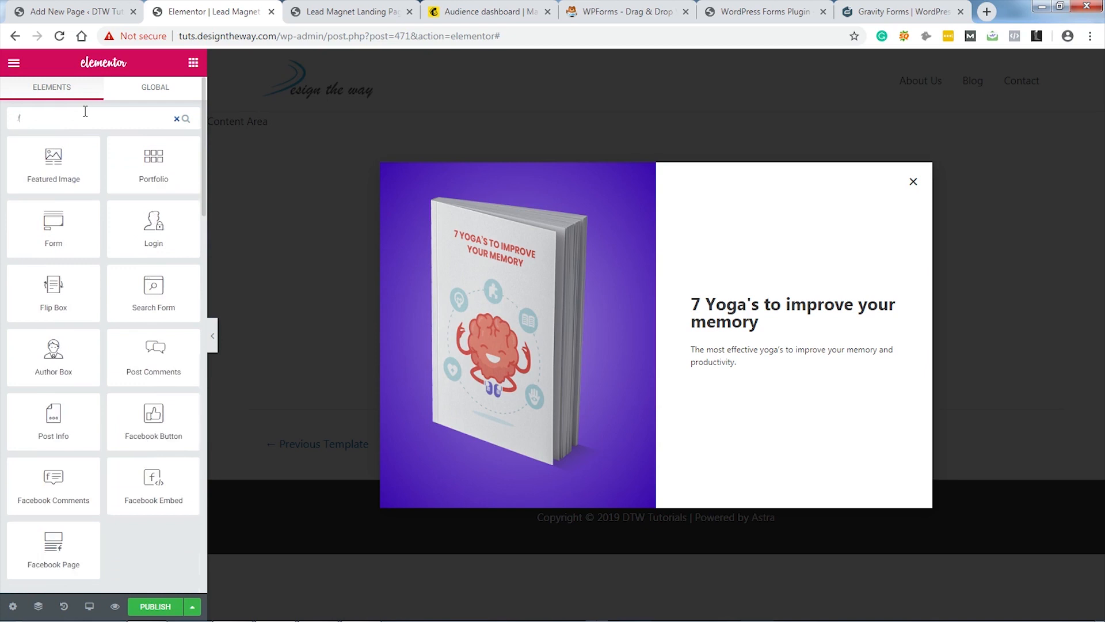
drag(152, 163, 765, 379)
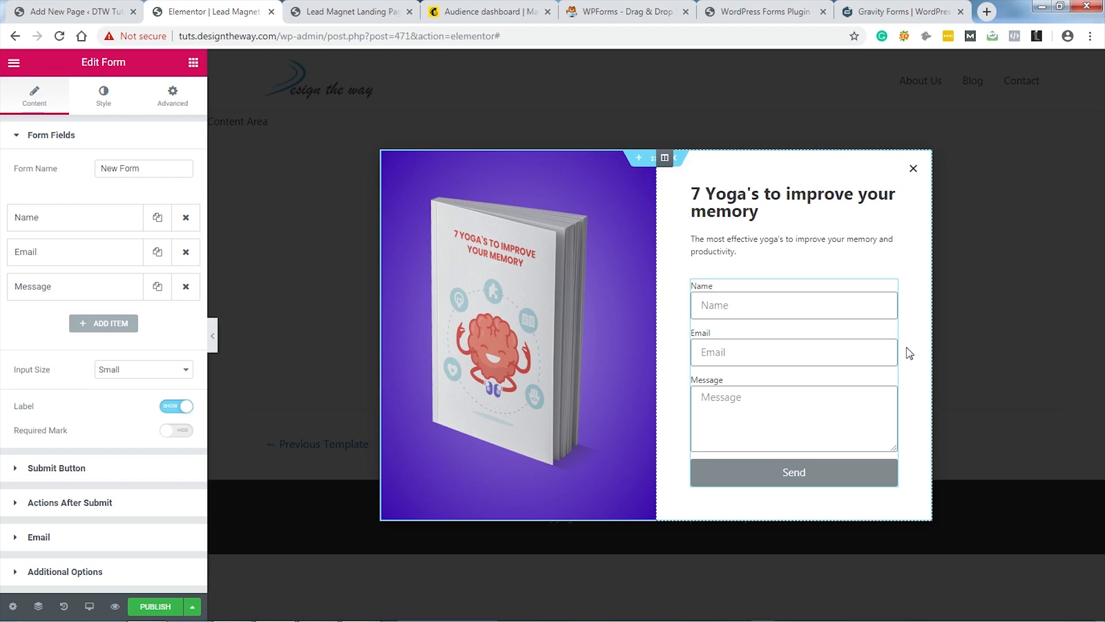
click(612, 12)
click(775, 10)
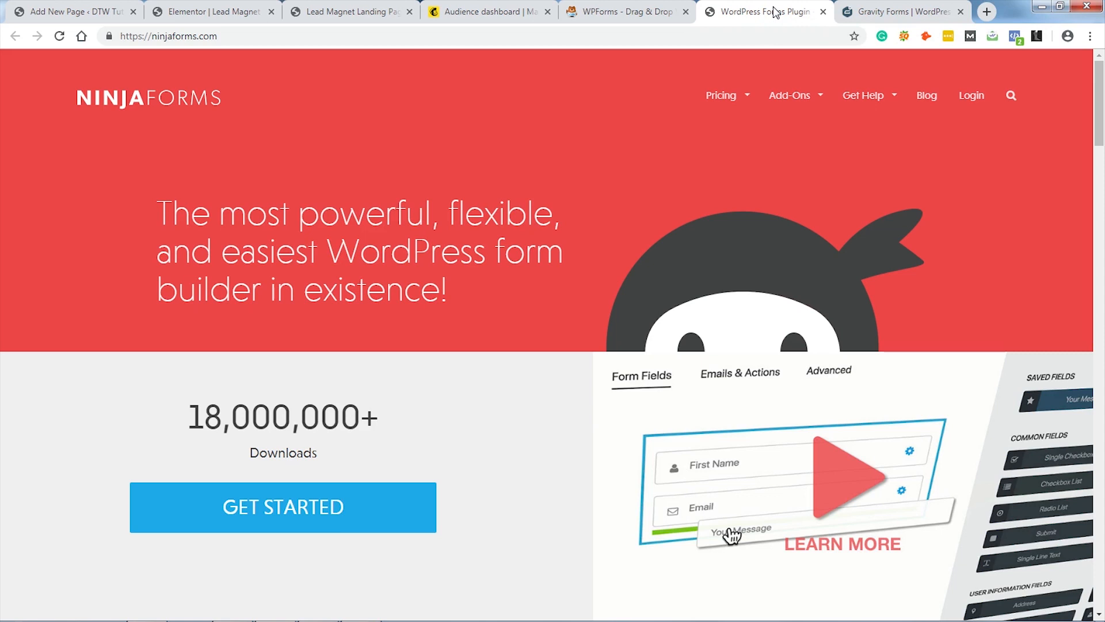
click(870, 13)
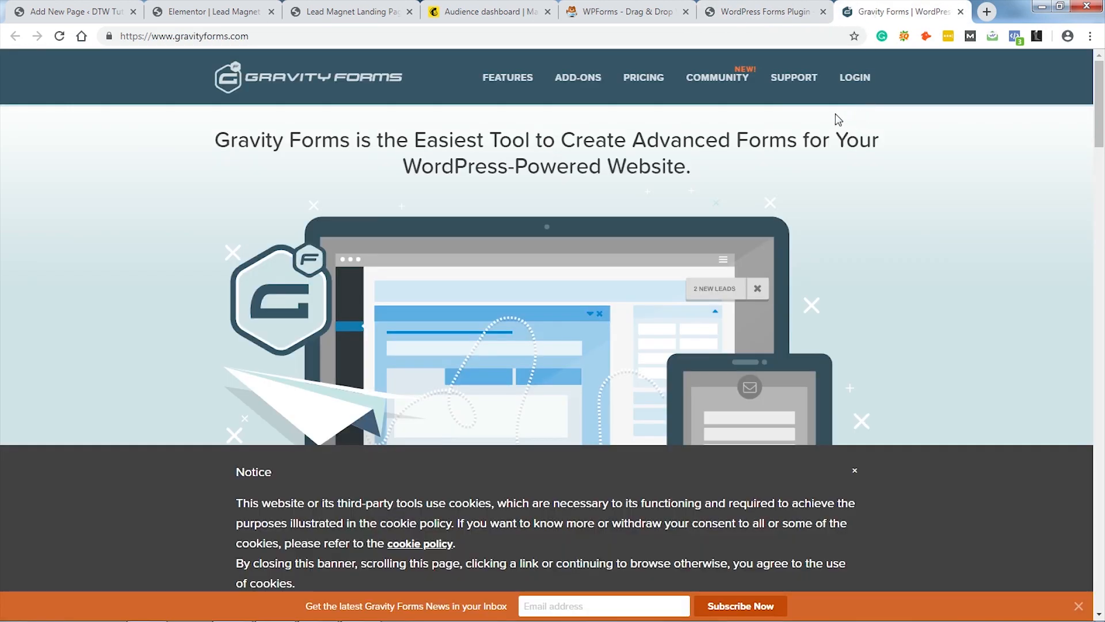
click(639, 15)
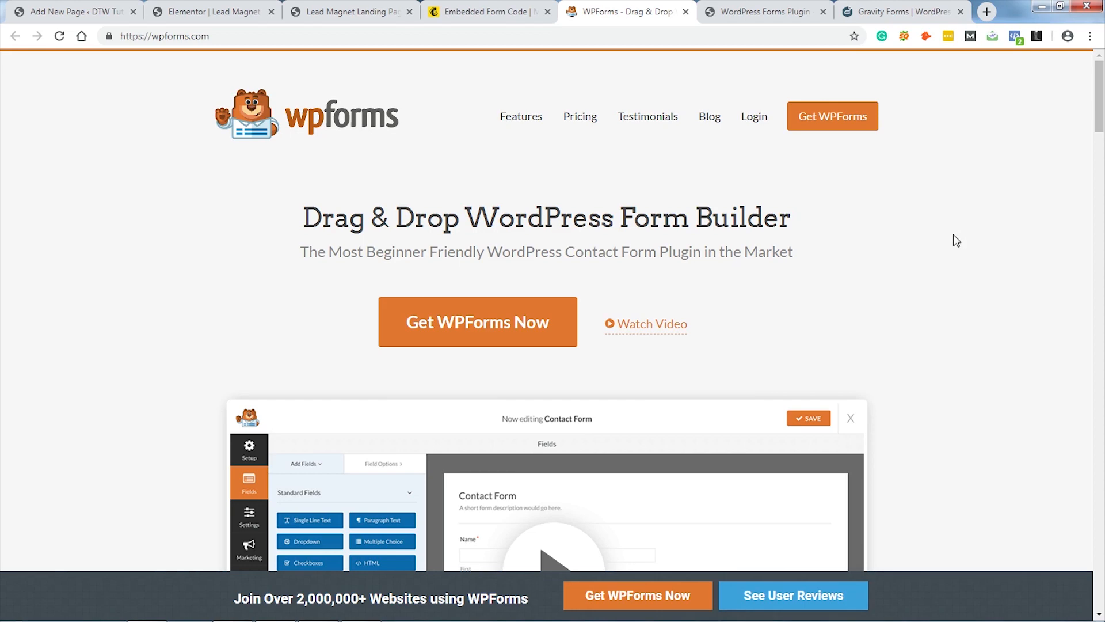
click(489, 12)
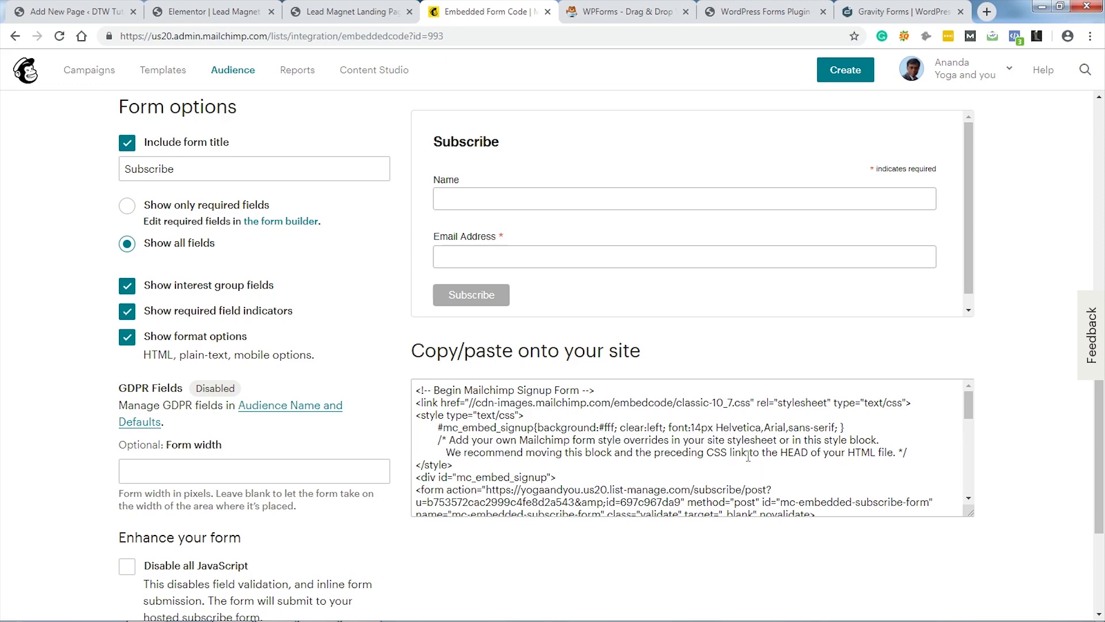
click(345, 11)
click(213, 11)
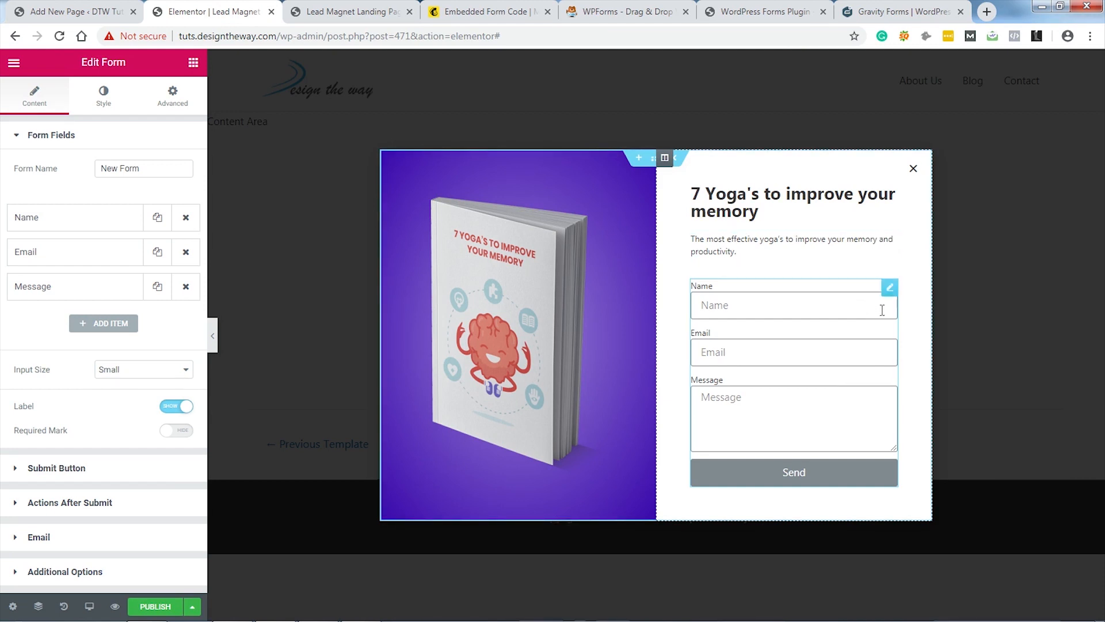
Step: Remove the Message field and change the button text to 'Send Me The Free Guide'
click(186, 288)
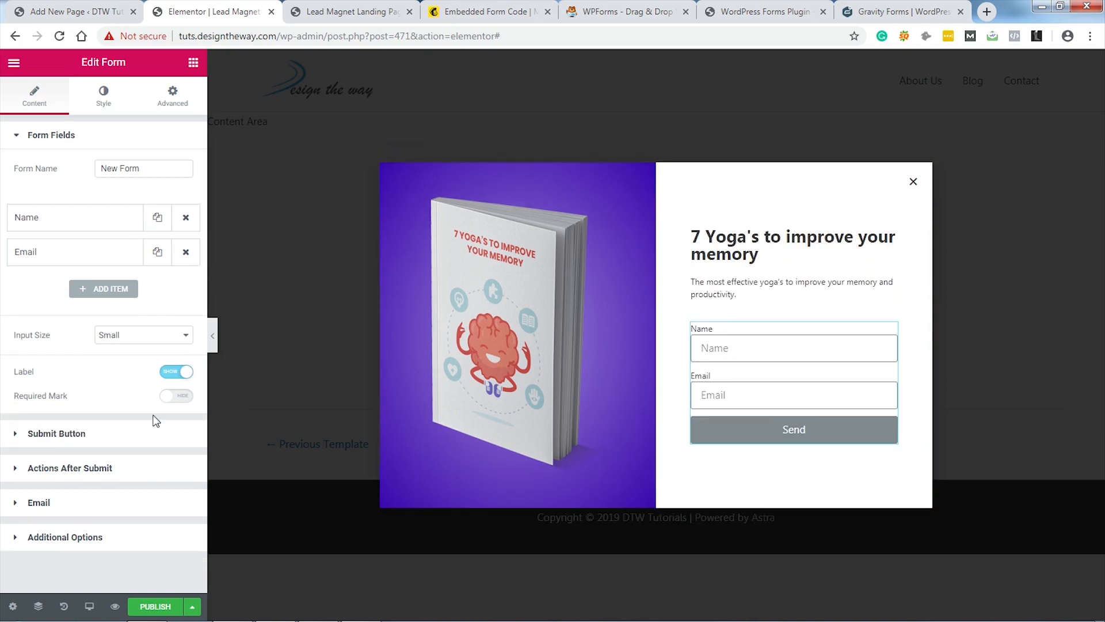
click(114, 429)
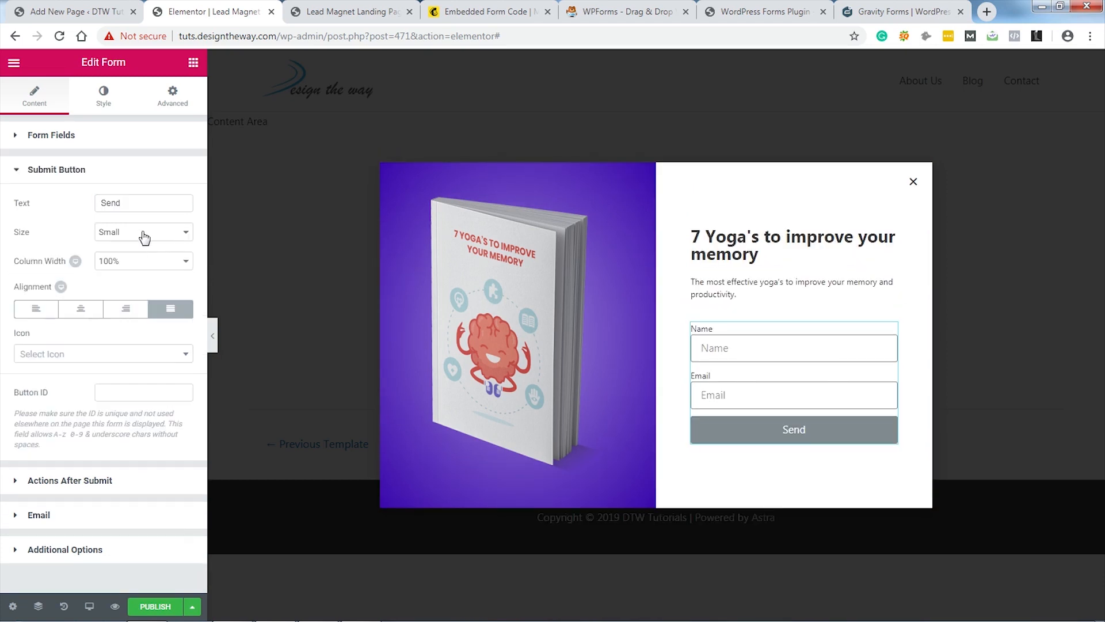
drag(144, 203, 93, 203)
text(Send Me The Free Guide)
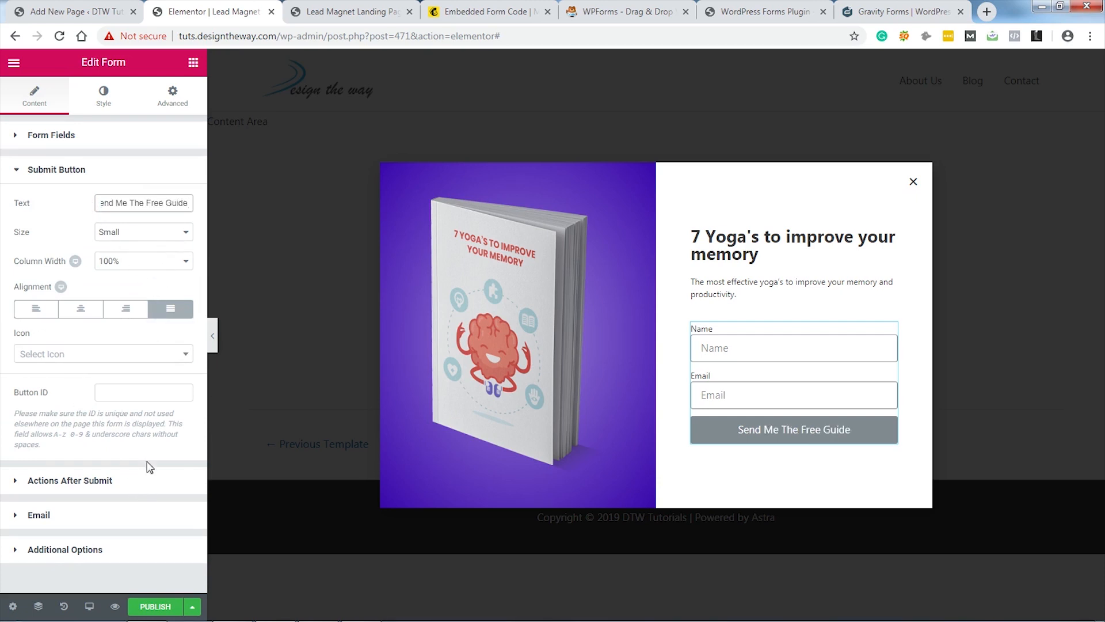
Step: Give the form's button a pink #e73e80 background
click(104, 99)
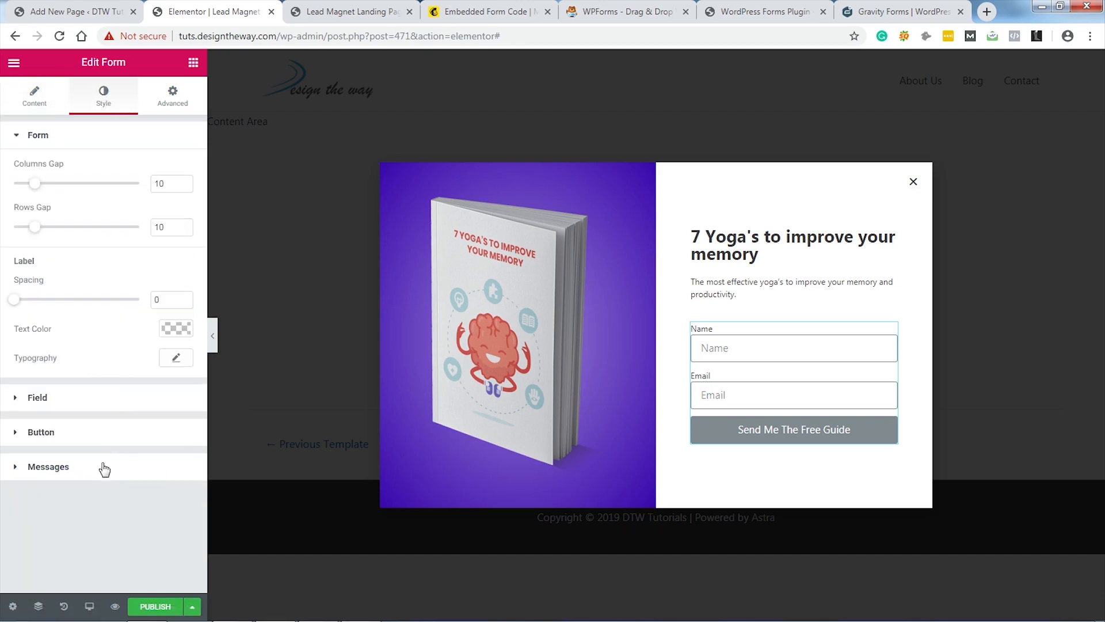
click(92, 432)
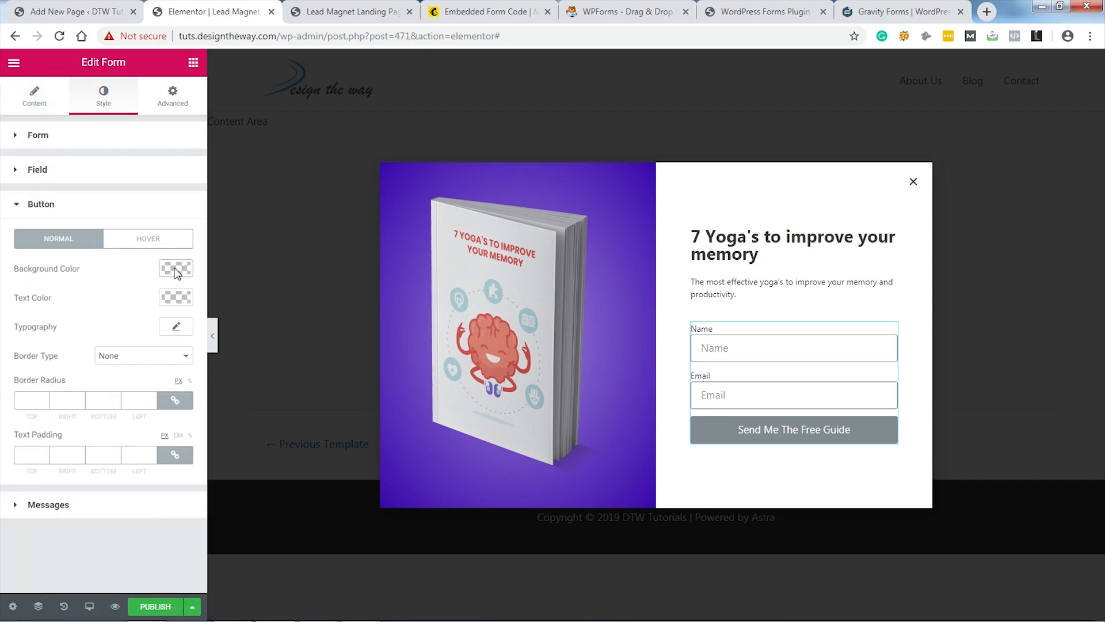
click(175, 270)
click(91, 433)
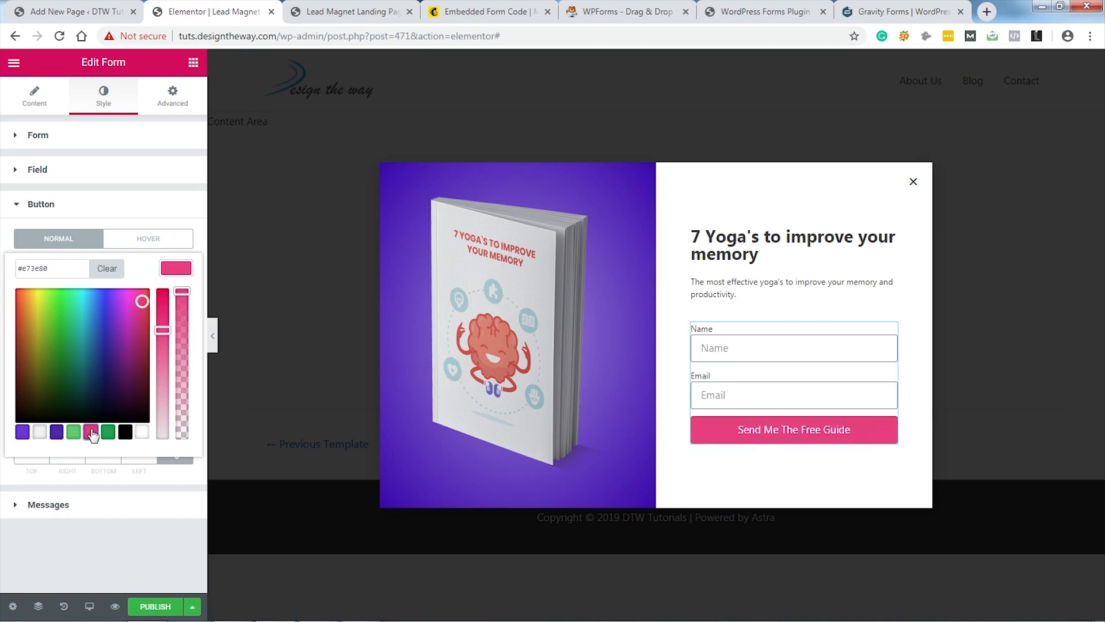
click(173, 269)
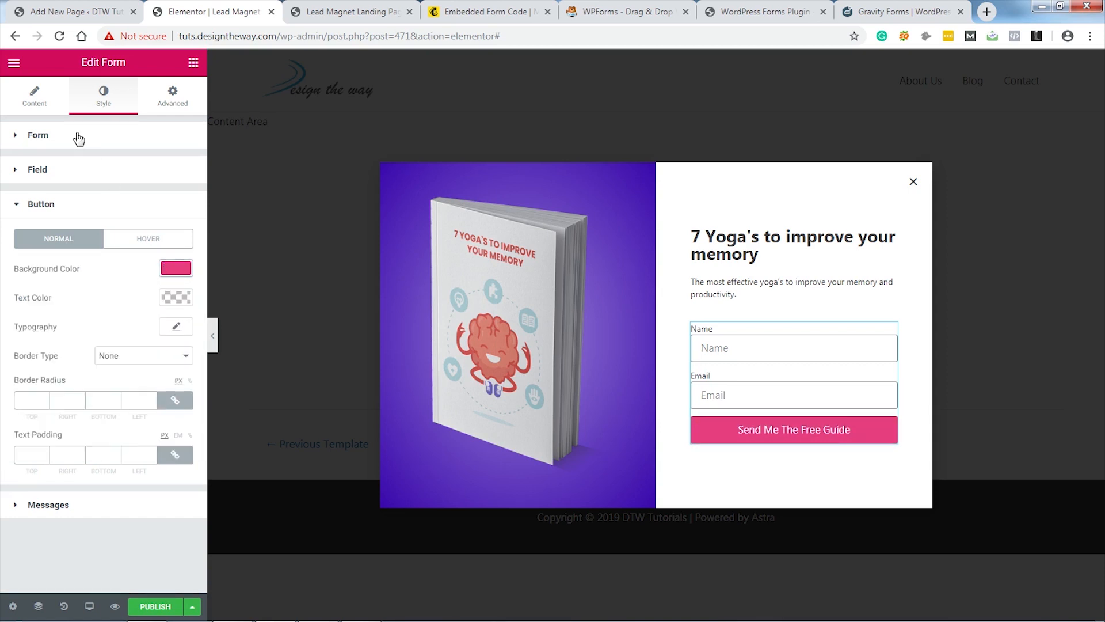
Step: Hide the field labels and start publishing the popup
click(36, 100)
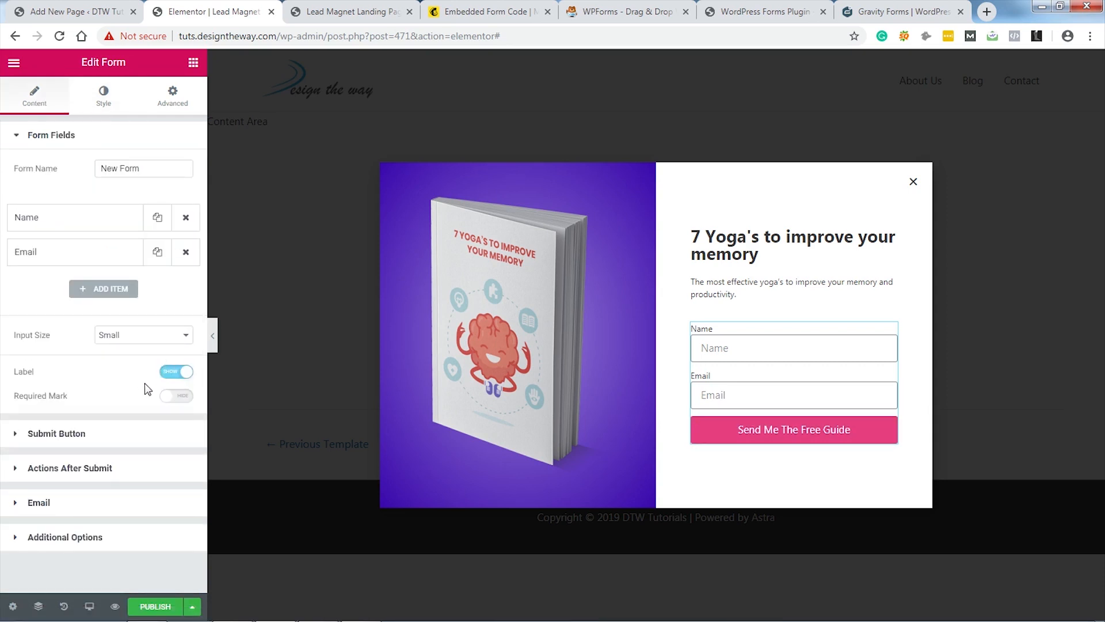
click(171, 373)
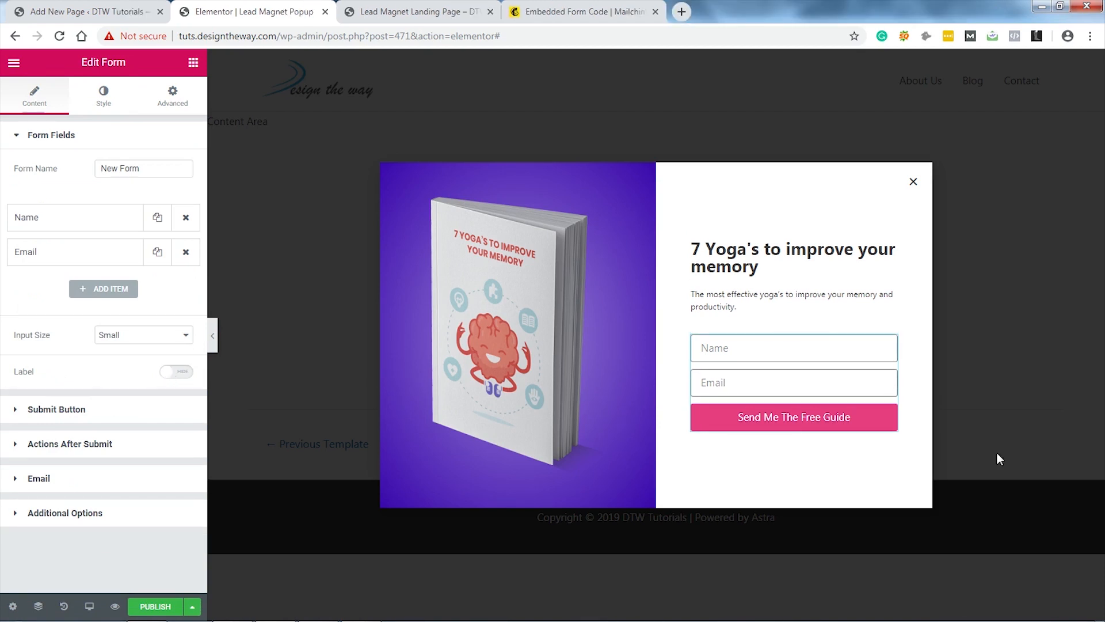
click(156, 607)
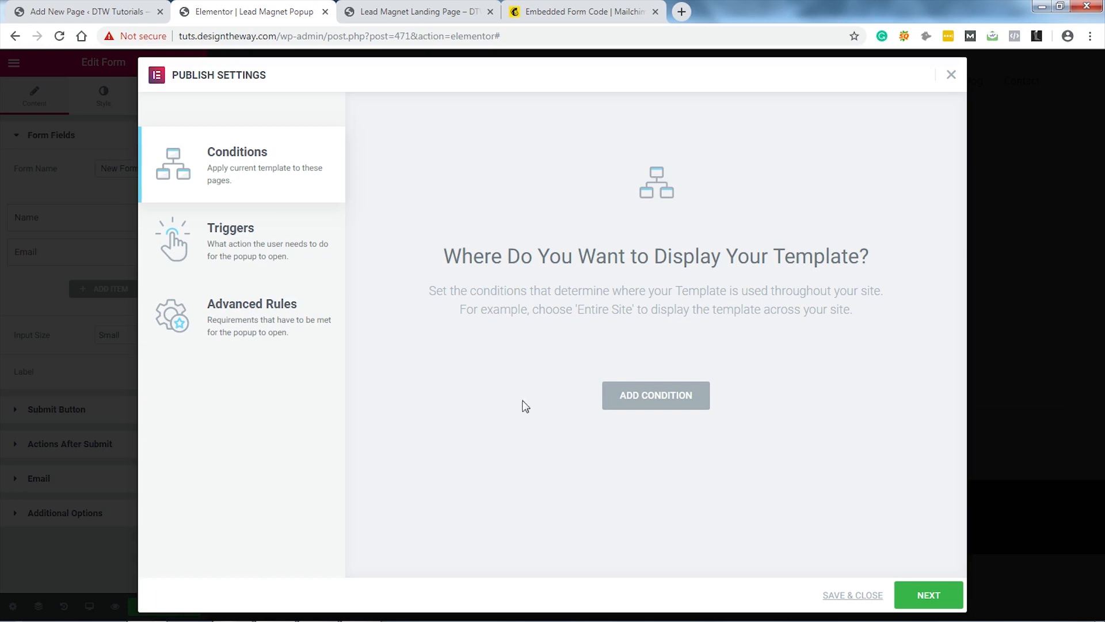
Step: Review Triggers and Advanced Rules, leave them unset, and save the publish settings
click(242, 247)
click(322, 310)
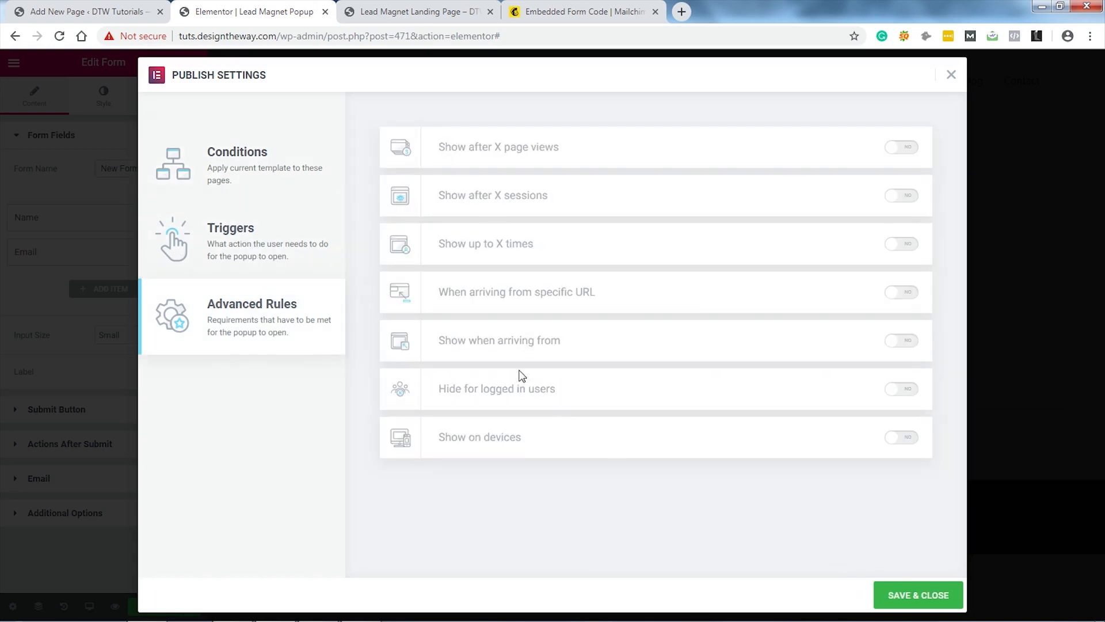
click(909, 596)
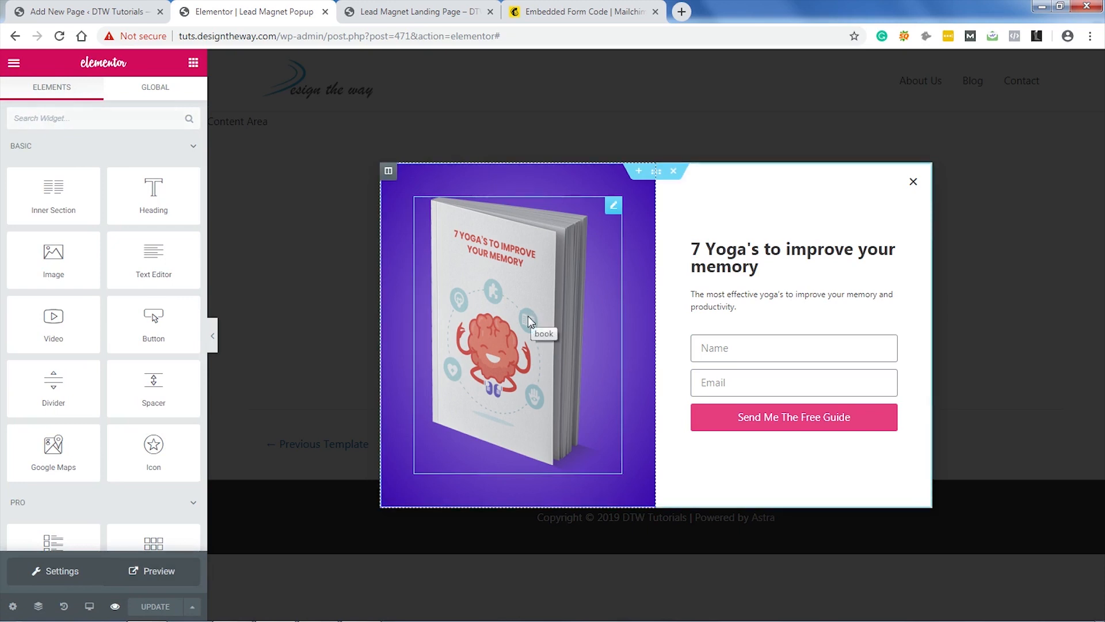
Step: Preview the popup, then open the Lead Magnet Landing Page in the Elementor editor
click(149, 571)
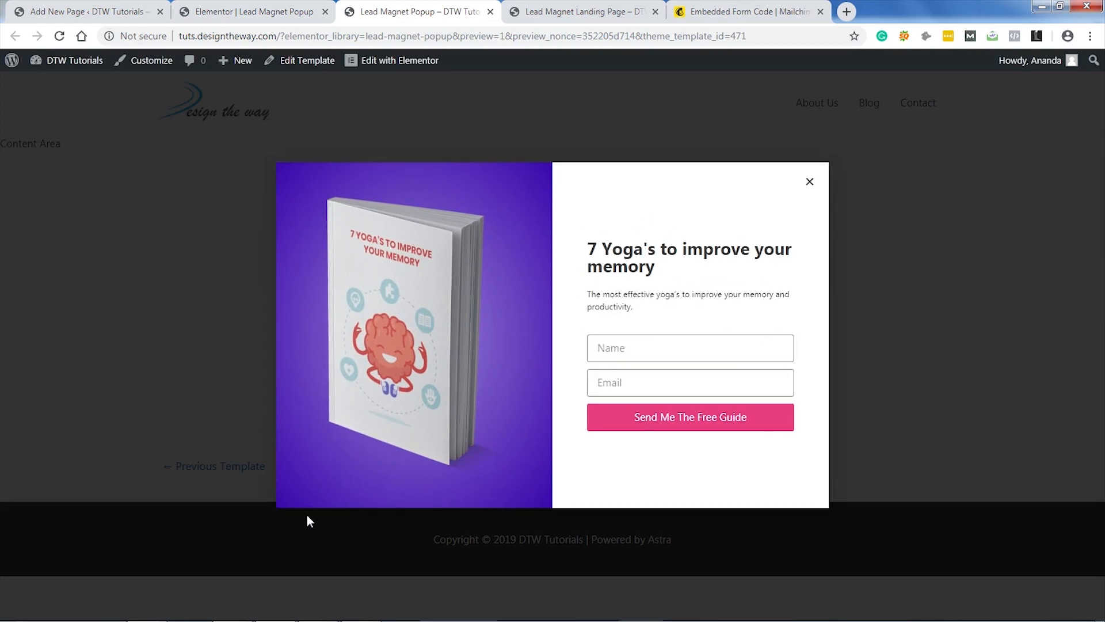
click(588, 16)
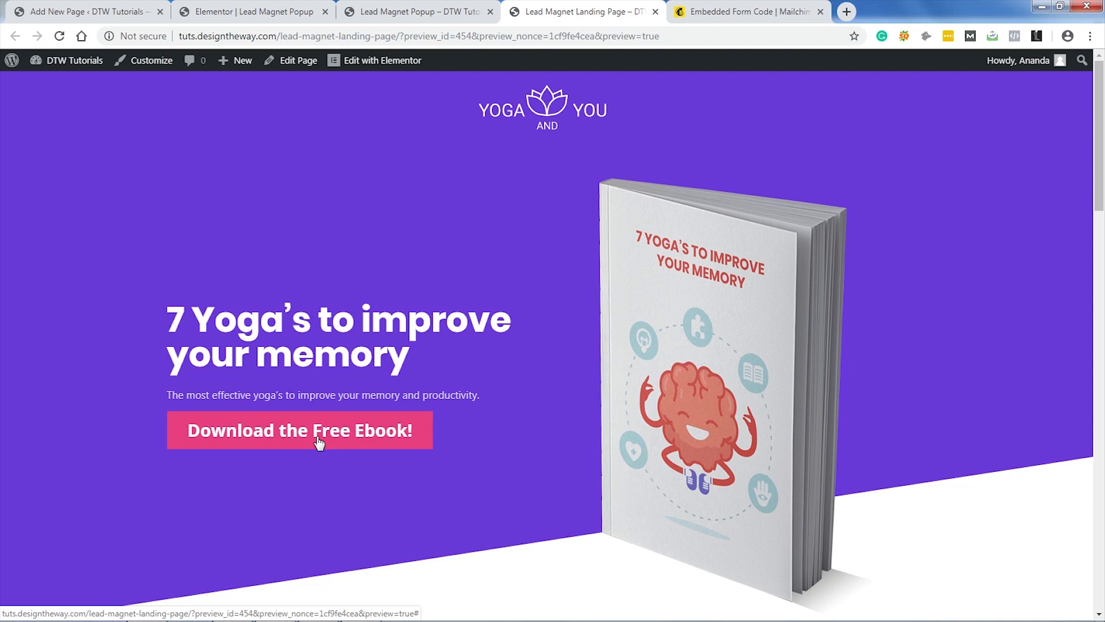
click(376, 62)
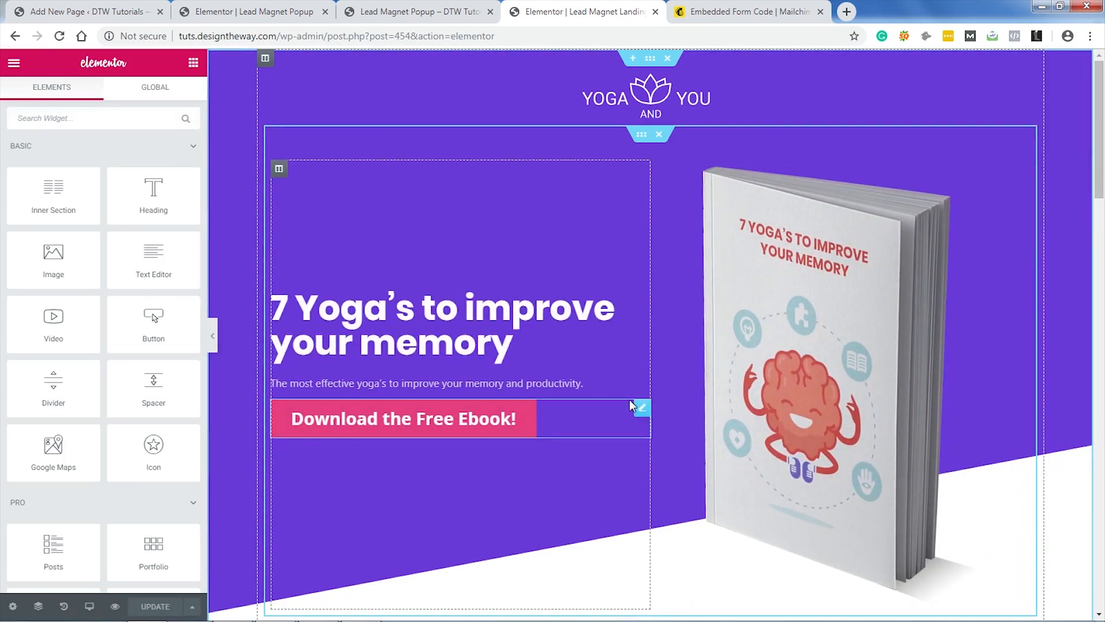
Step: Link the top Download the Free Ebook! button to open Lead Magnet Popup
click(641, 412)
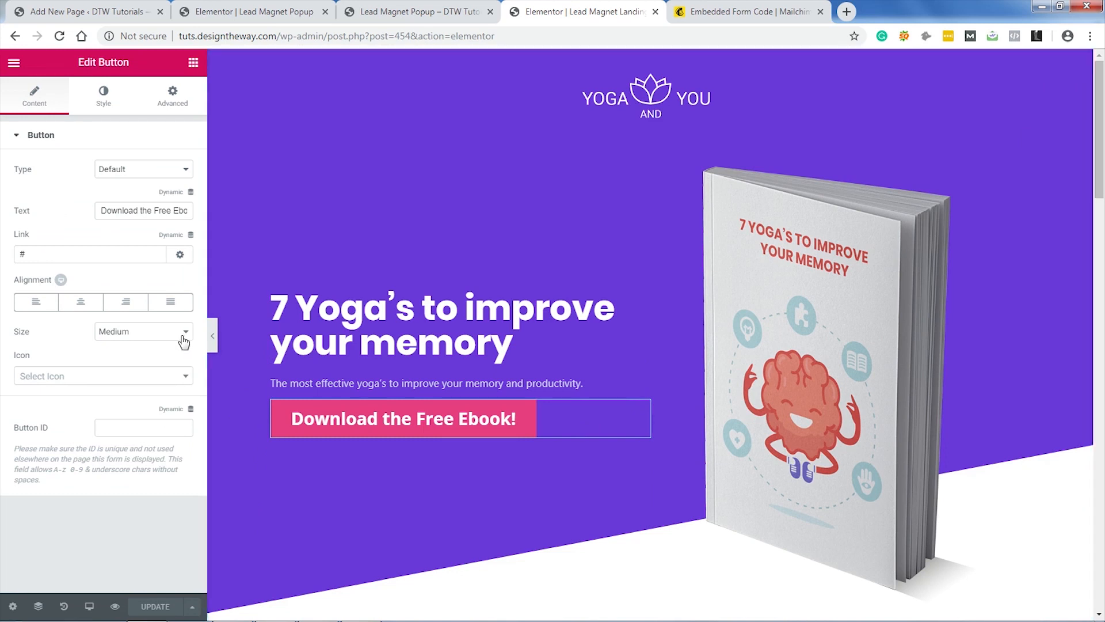
click(192, 237)
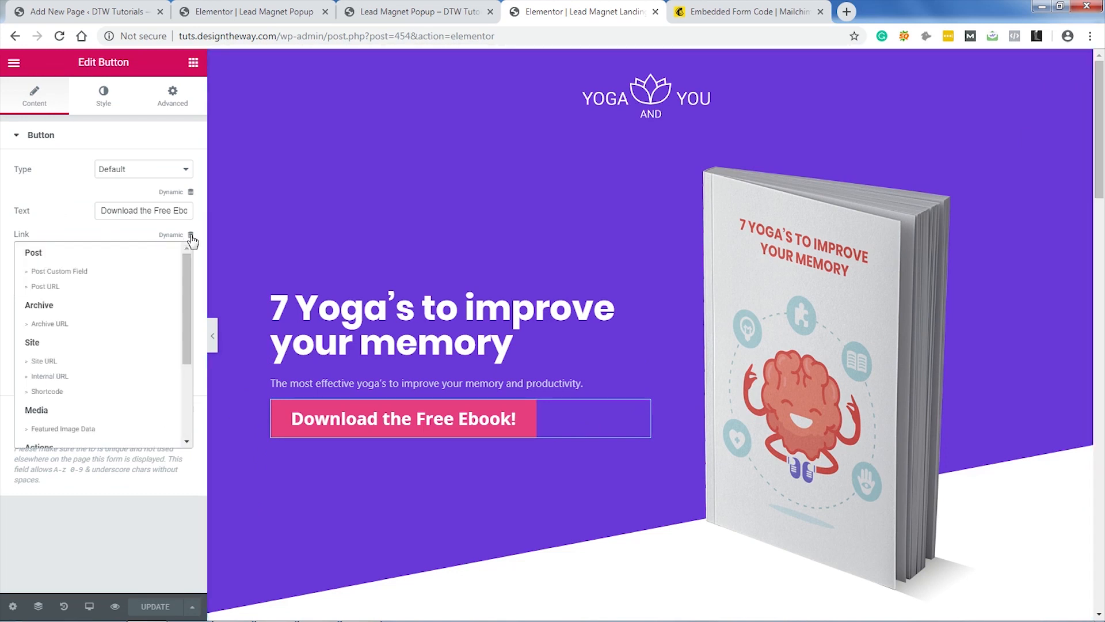
drag(185, 271, 185, 344)
click(49, 355)
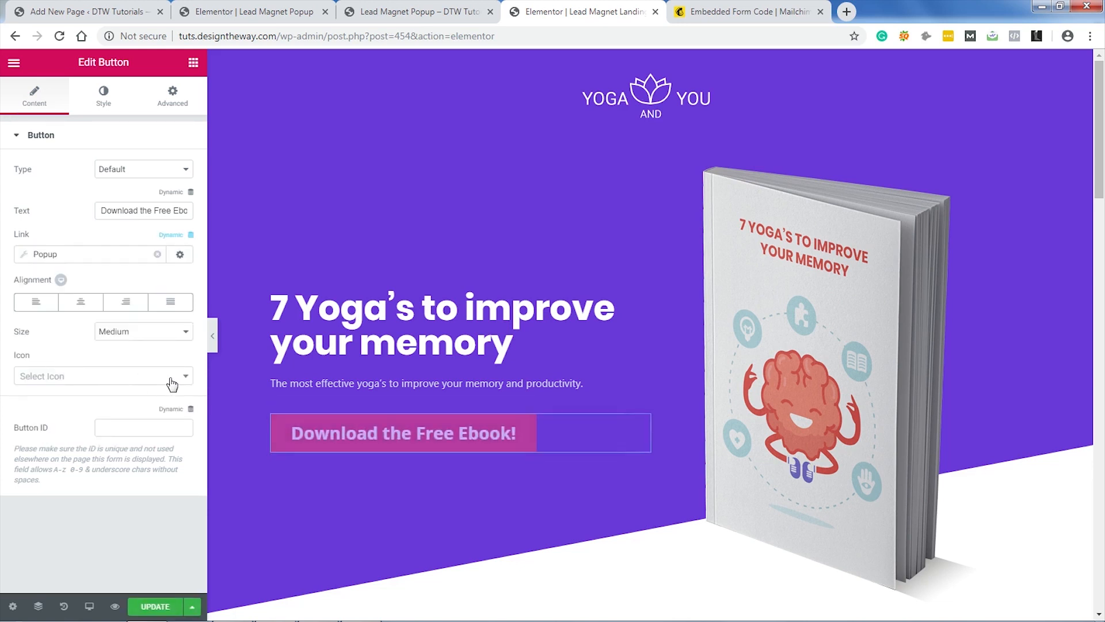
click(25, 255)
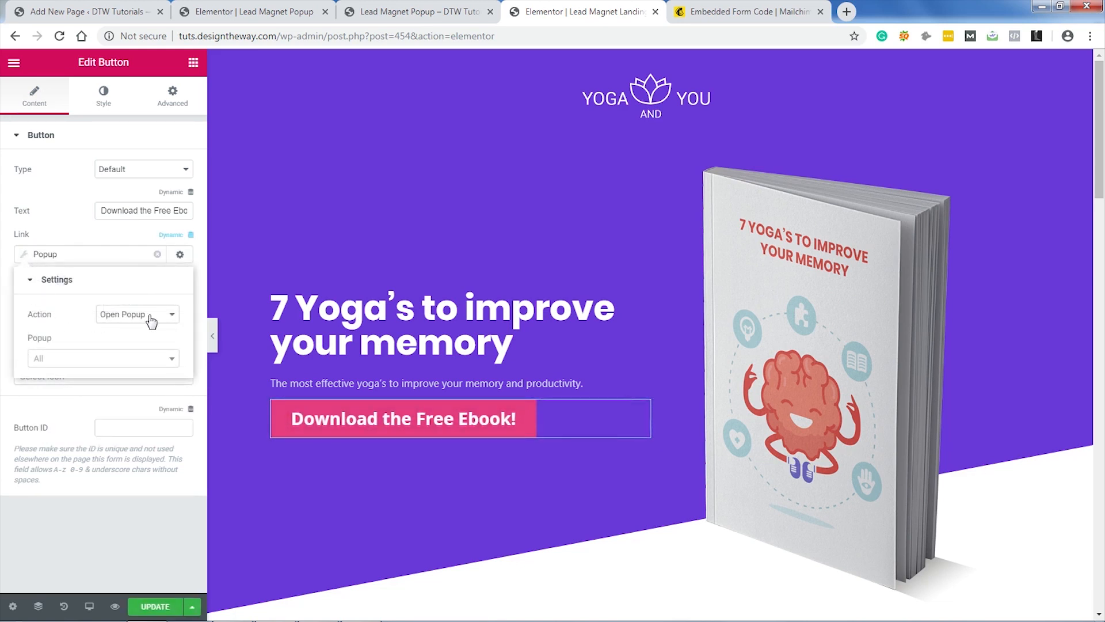
click(170, 362)
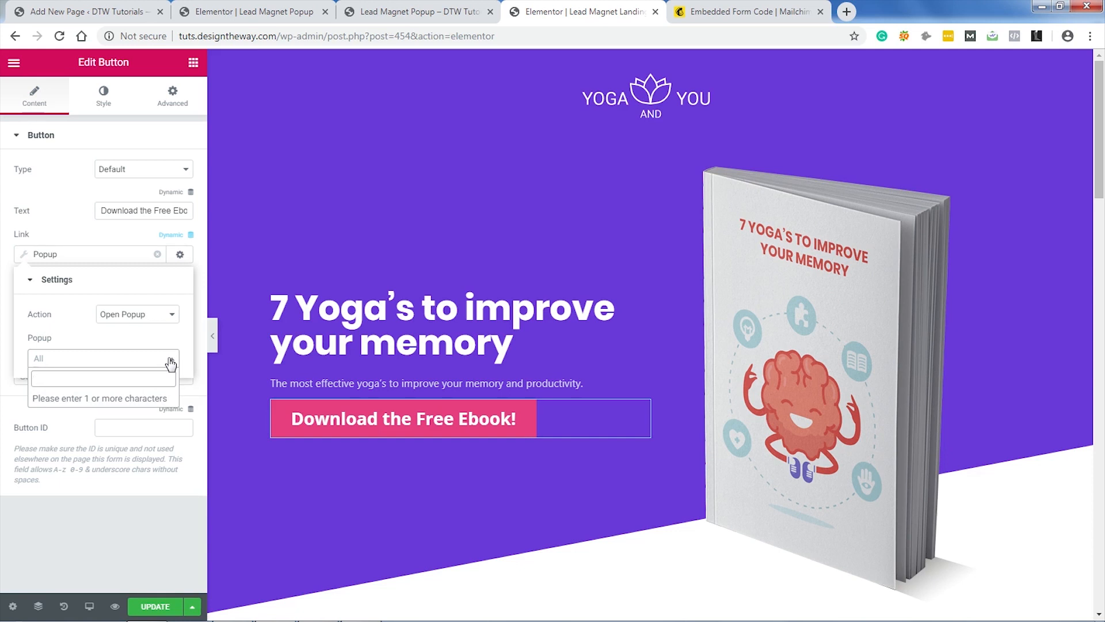
text(lead)
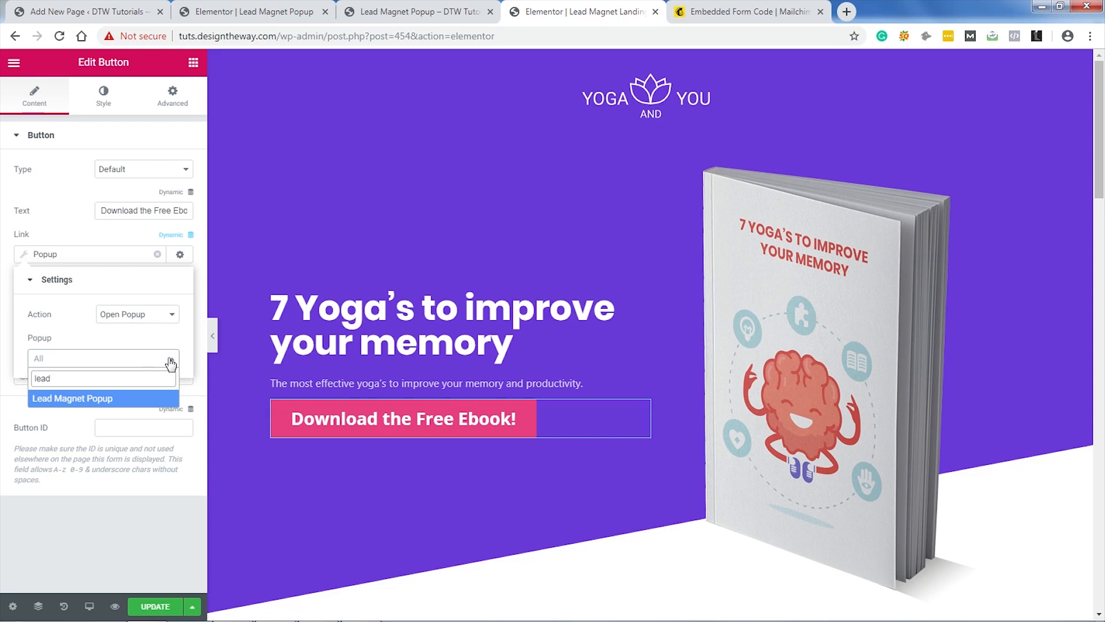
click(134, 403)
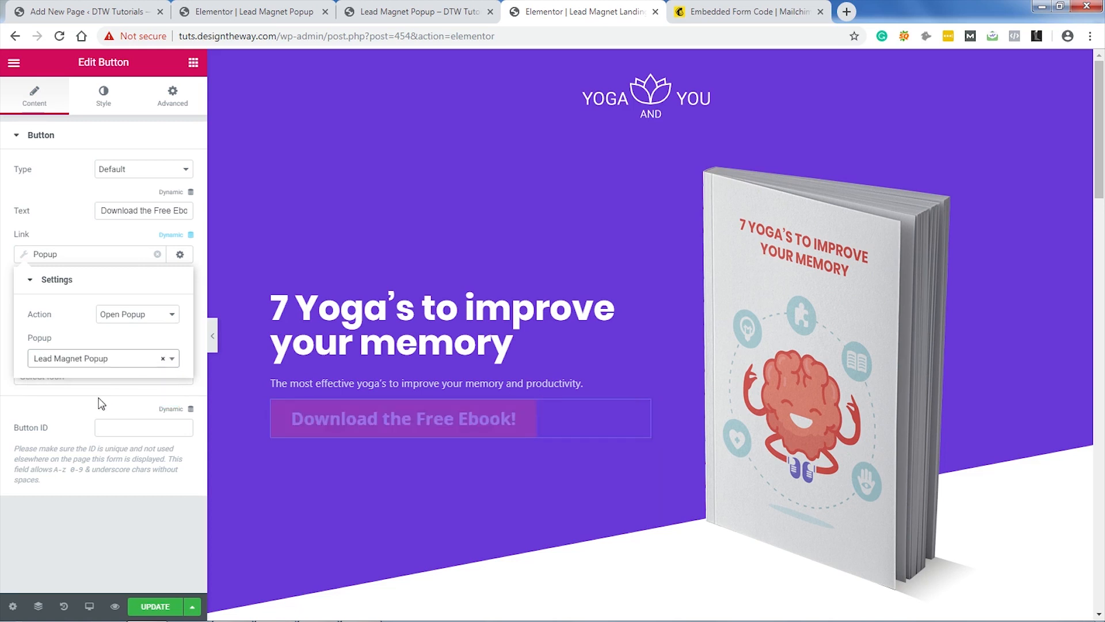
click(27, 257)
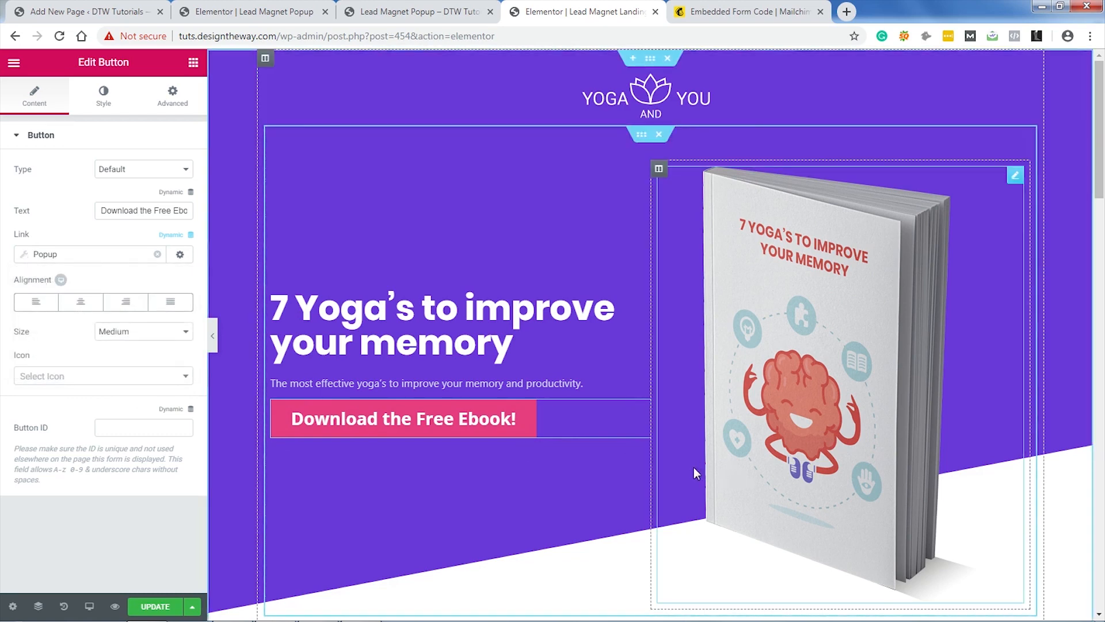
Step: Link the bottom button to Lead Magnet Popup too, then update and preview the page
scroll(645, 432, down, 10)
scroll(644, 433, down, 10)
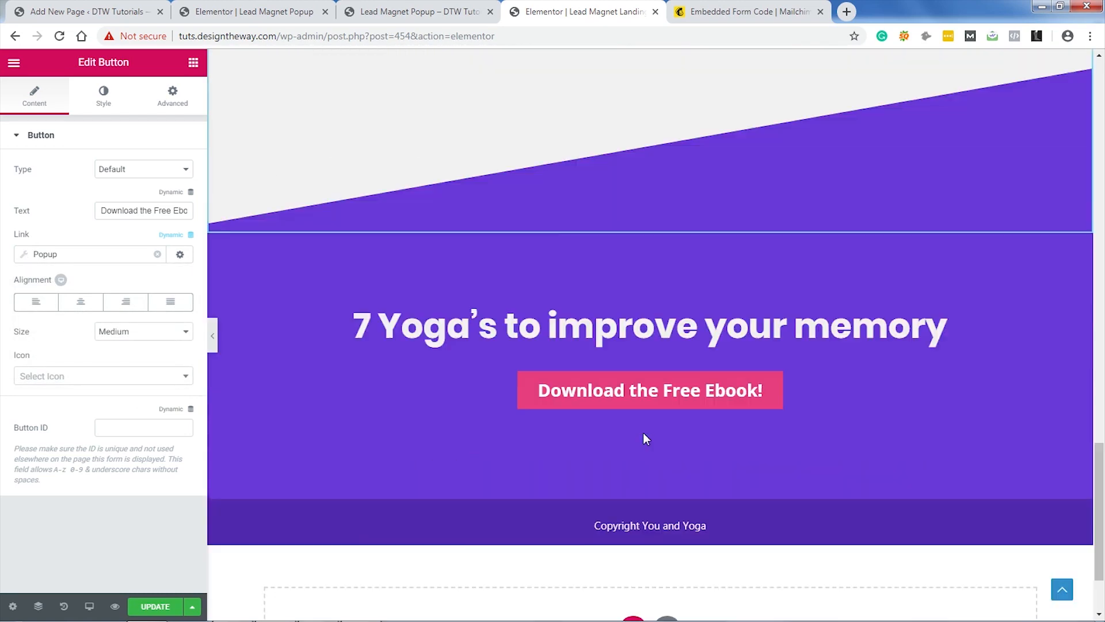
click(1029, 377)
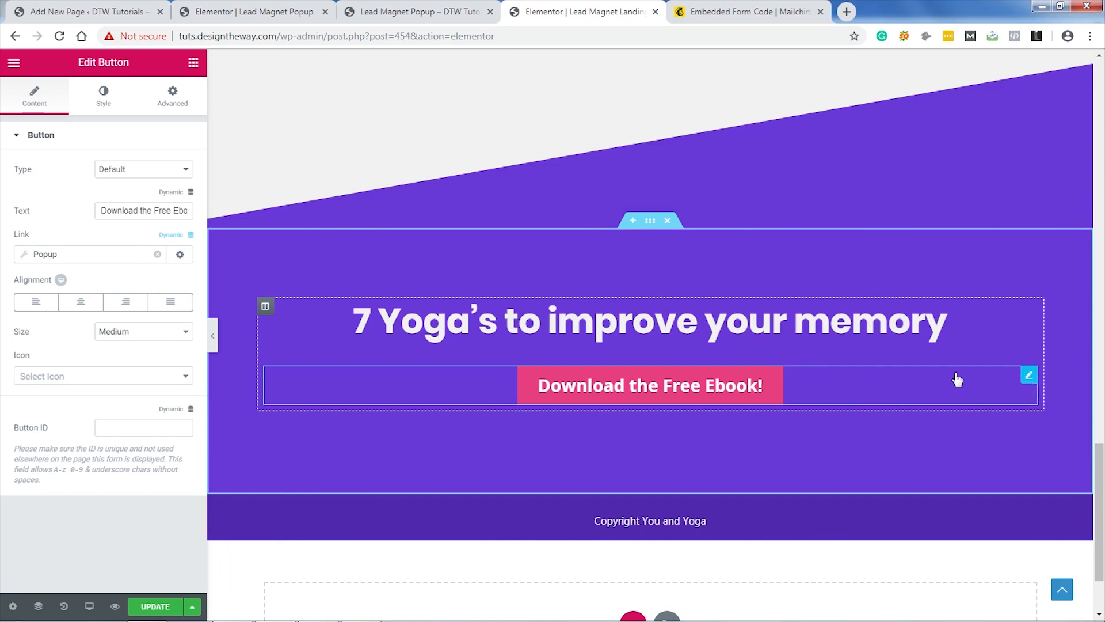
click(192, 237)
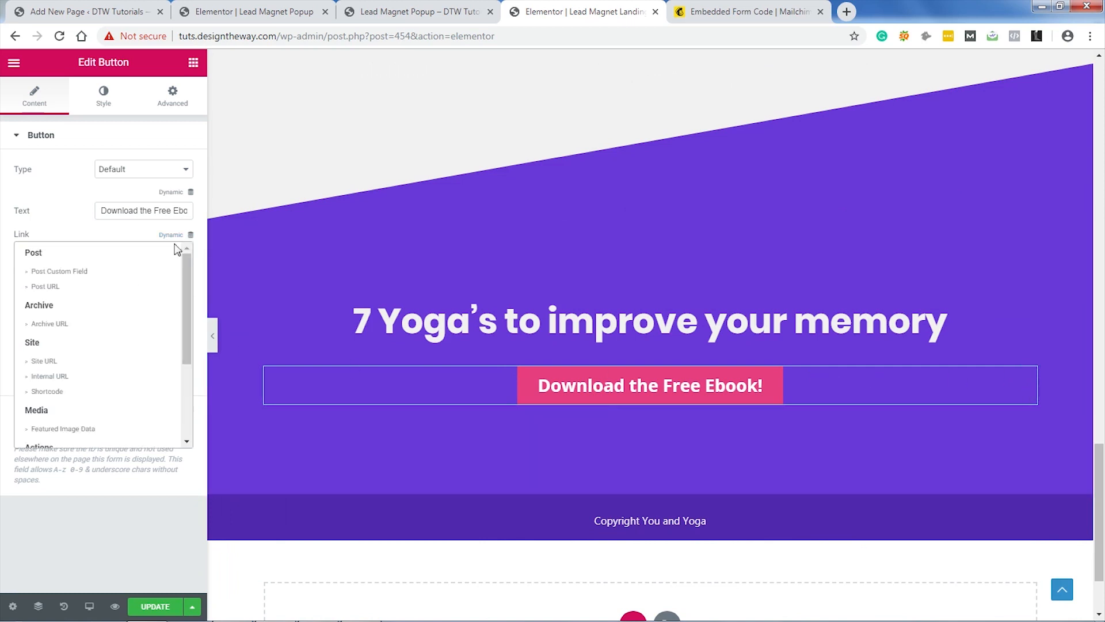
scroll(86, 382, down, 3)
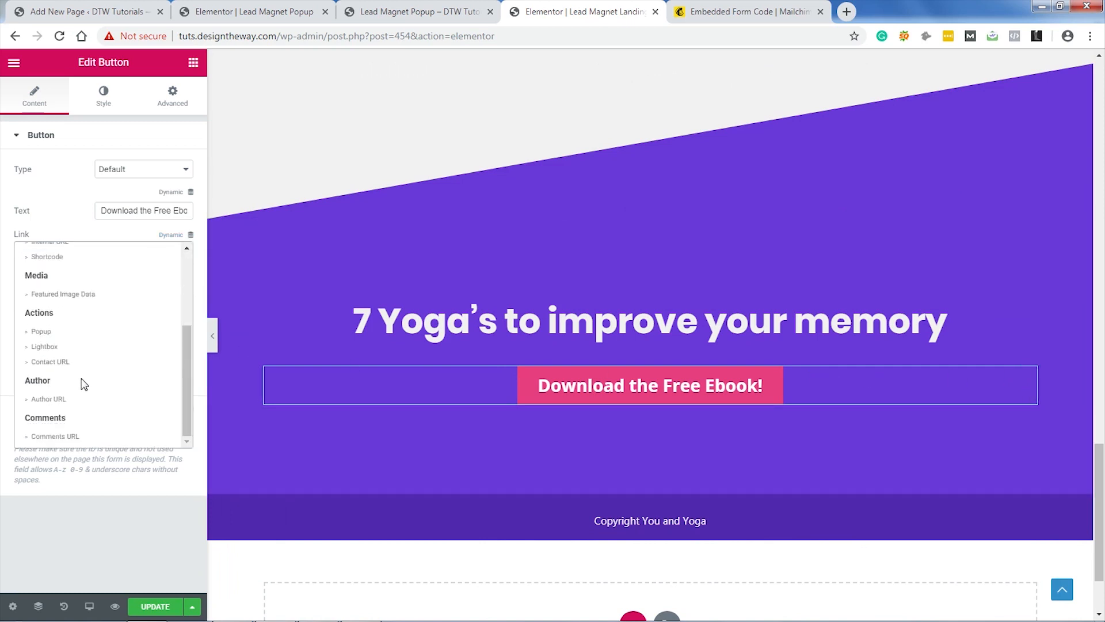
click(56, 333)
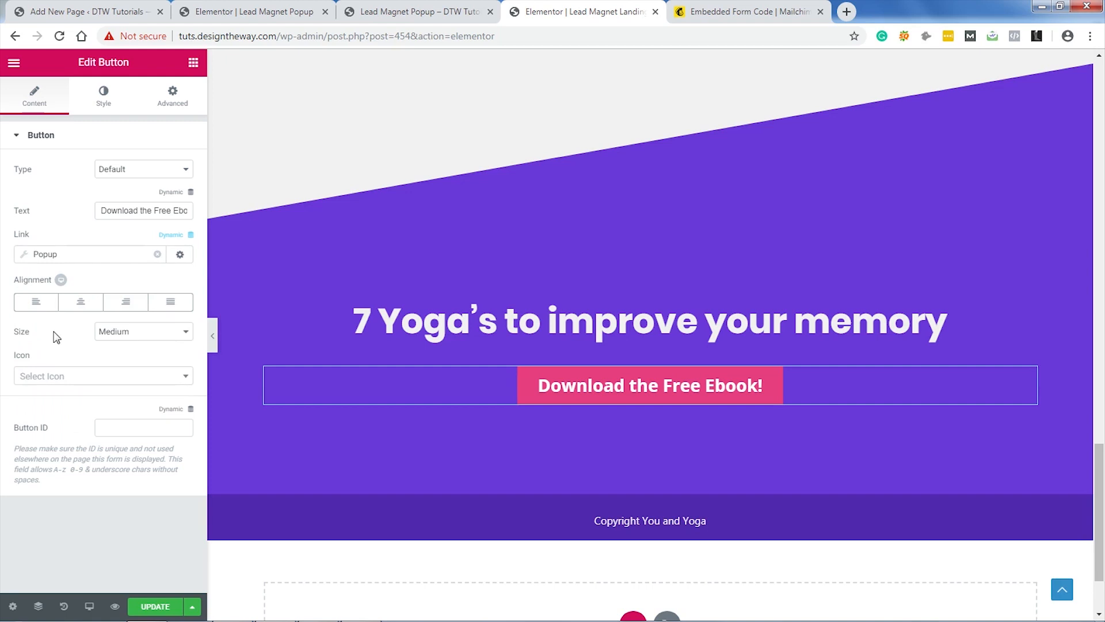
click(24, 255)
click(143, 365)
text(le)
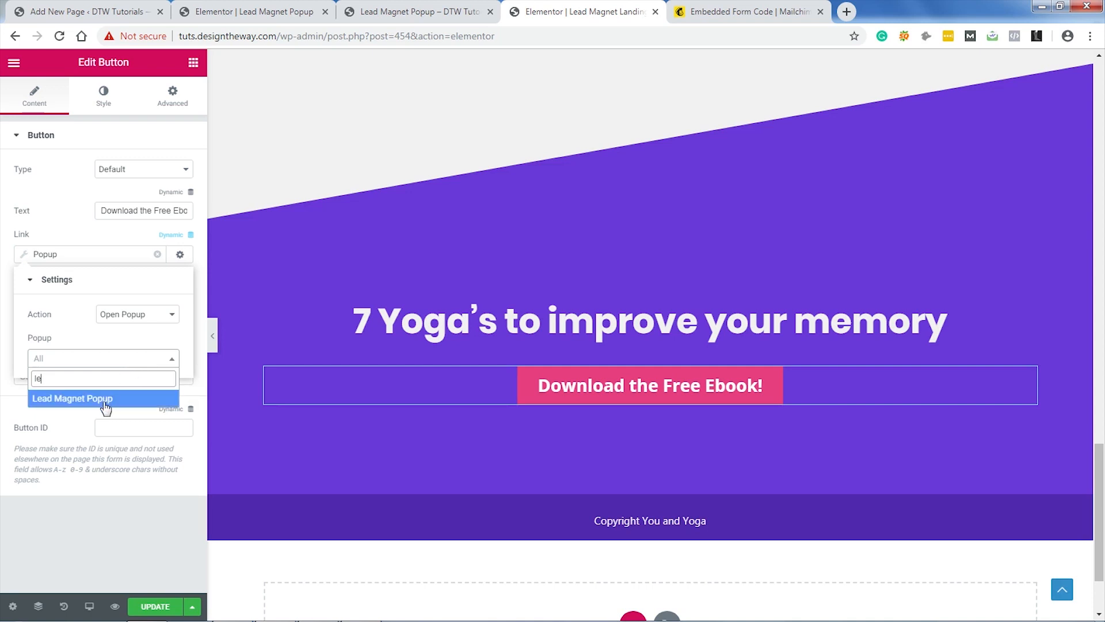
click(106, 401)
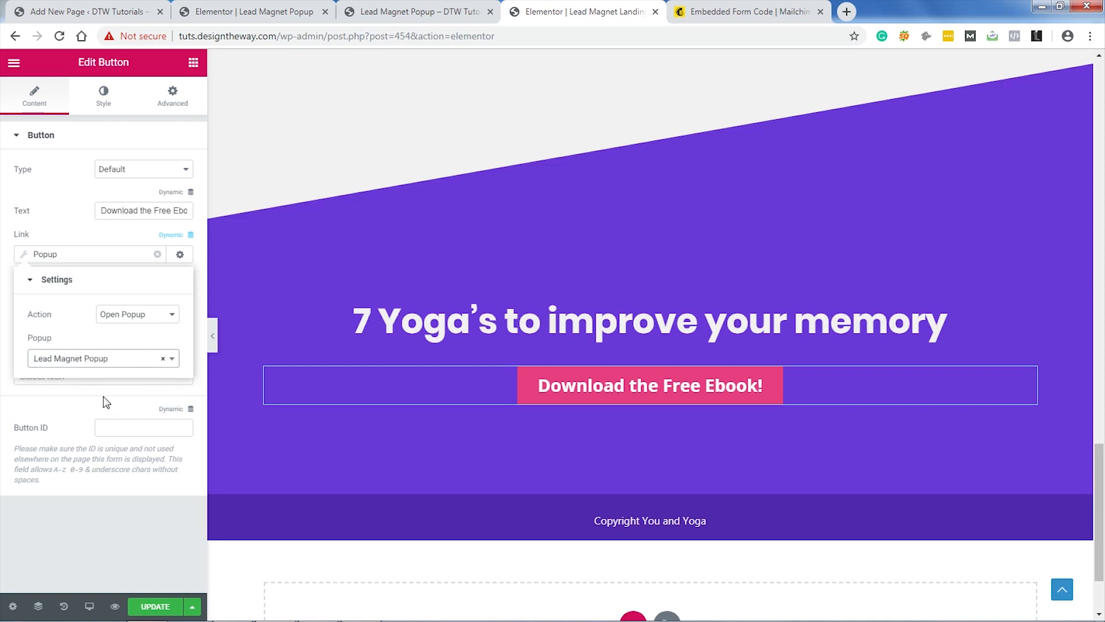
click(133, 556)
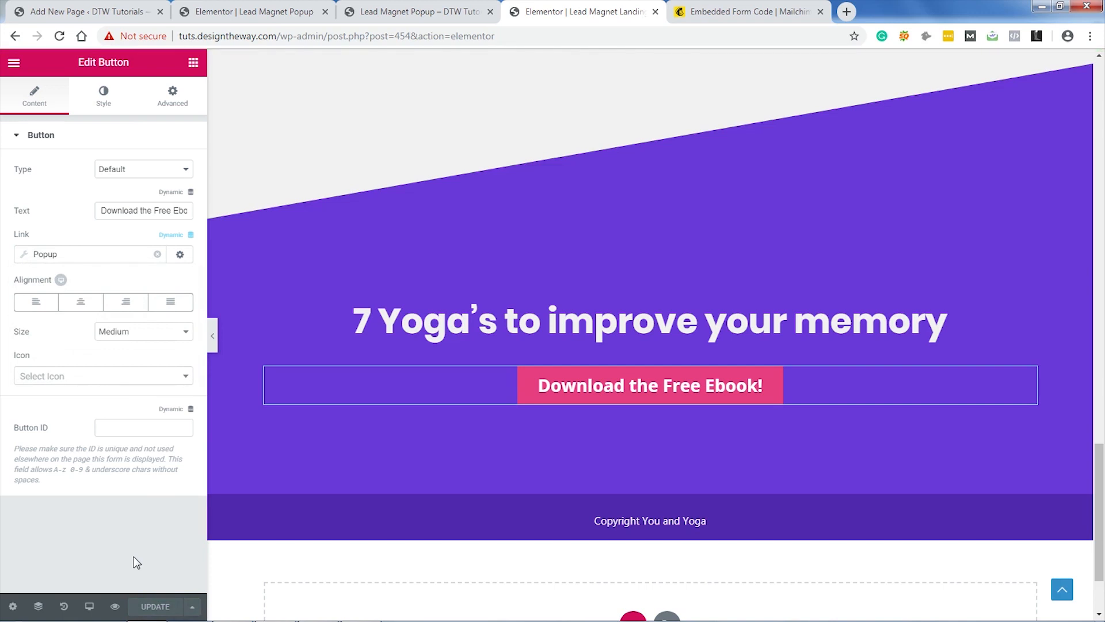
click(117, 608)
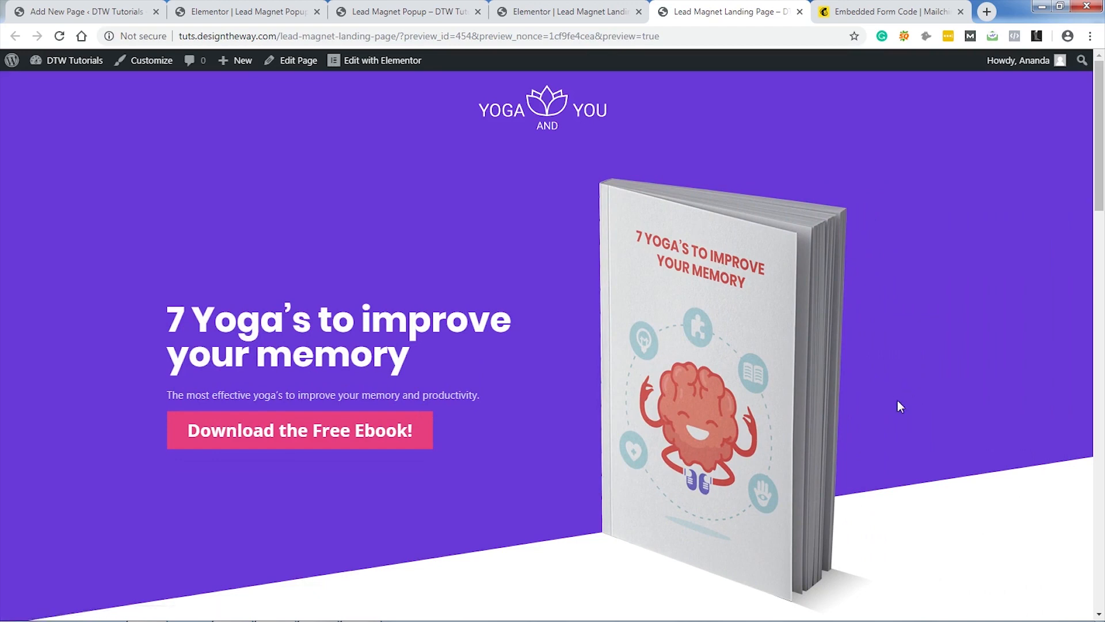
click(295, 431)
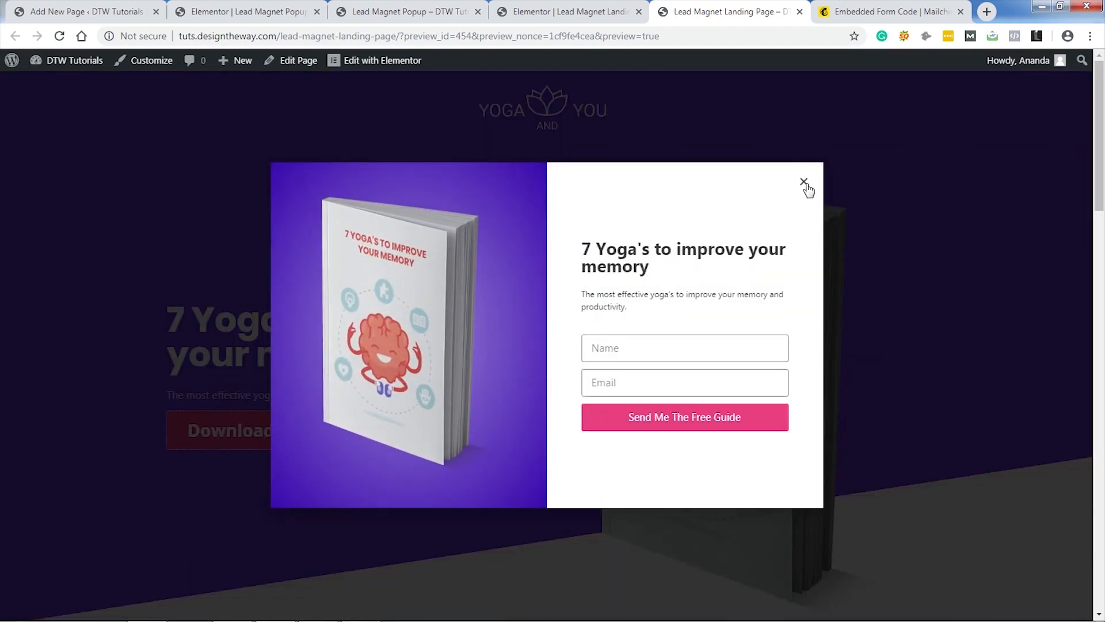
click(805, 183)
scroll(948, 313, down, 15)
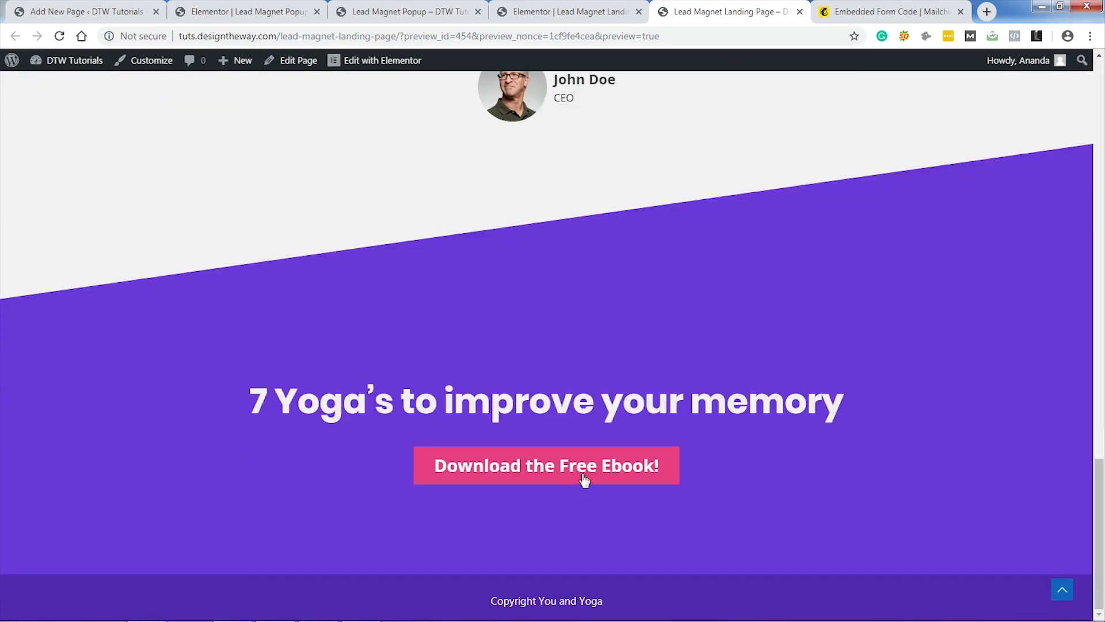
click(570, 468)
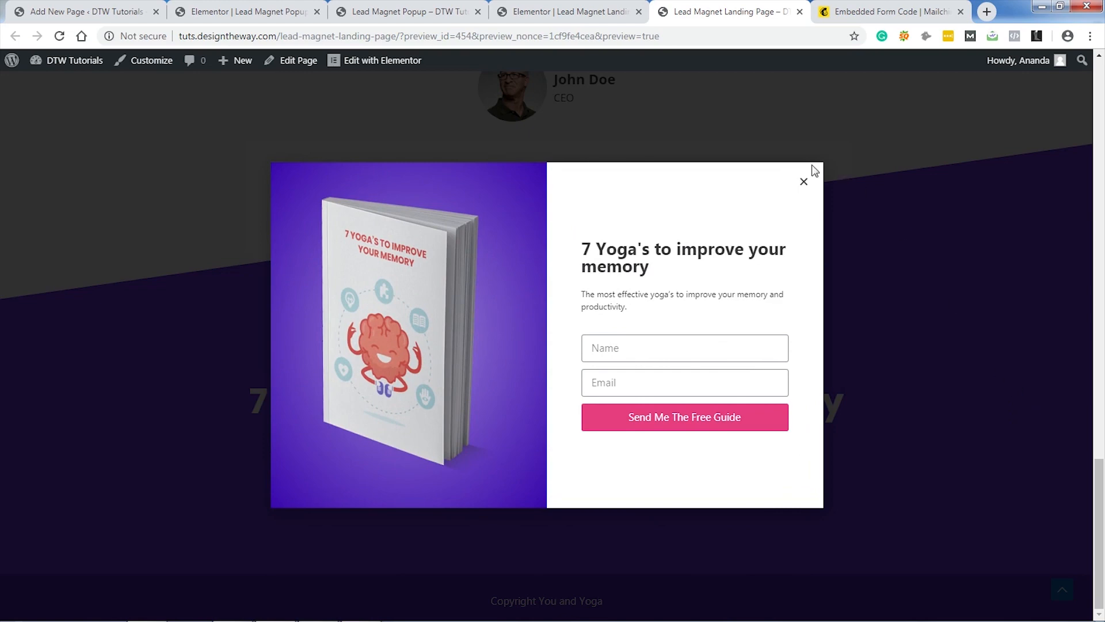
click(804, 183)
scroll(905, 398, up, 15)
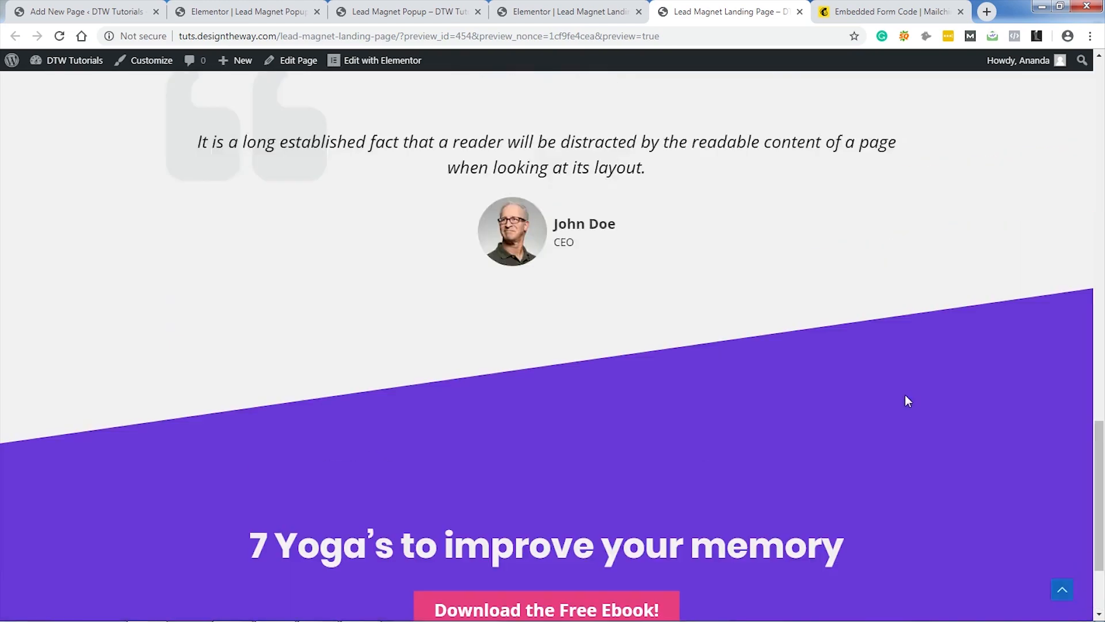
scroll(910, 398, up, 4)
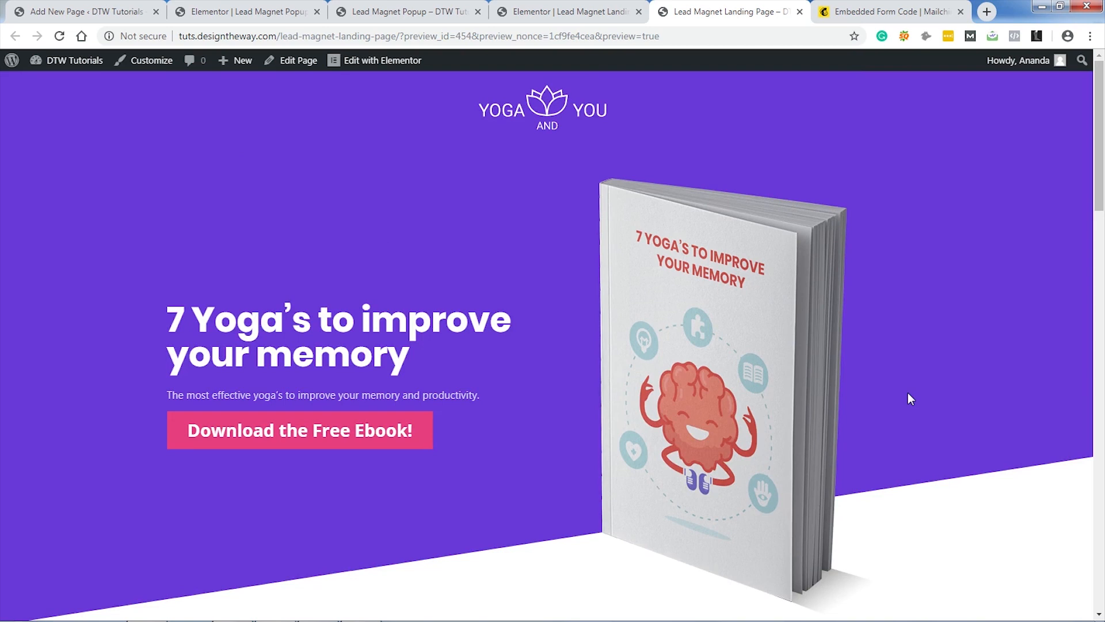
Step: Add MailChimp to the popup form's Actions After Submit and expand its MailChimp settings
click(252, 13)
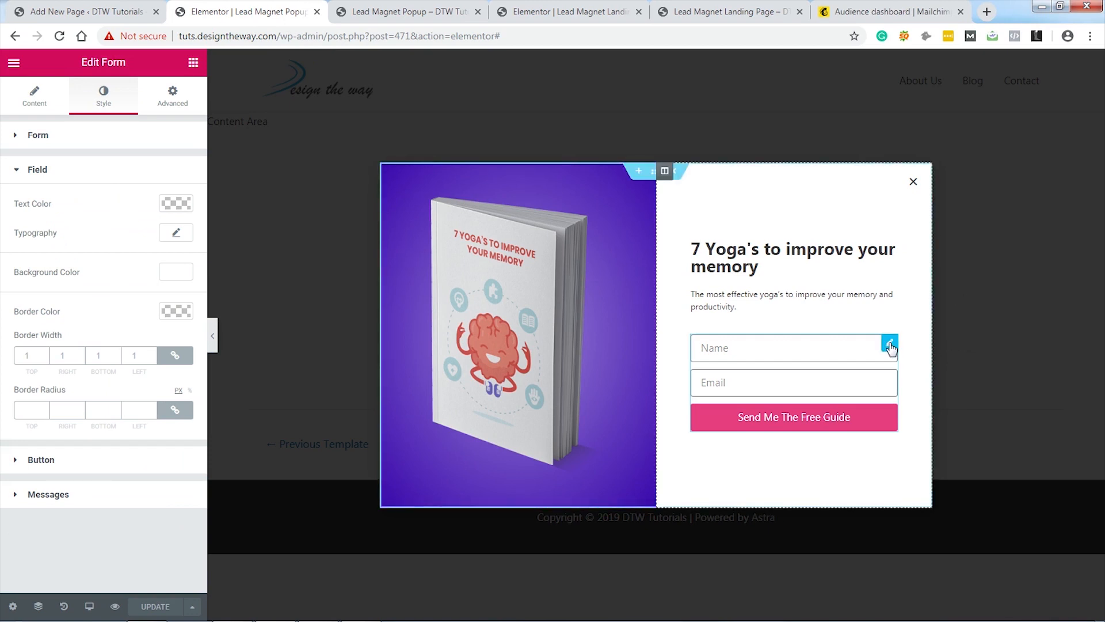
click(34, 102)
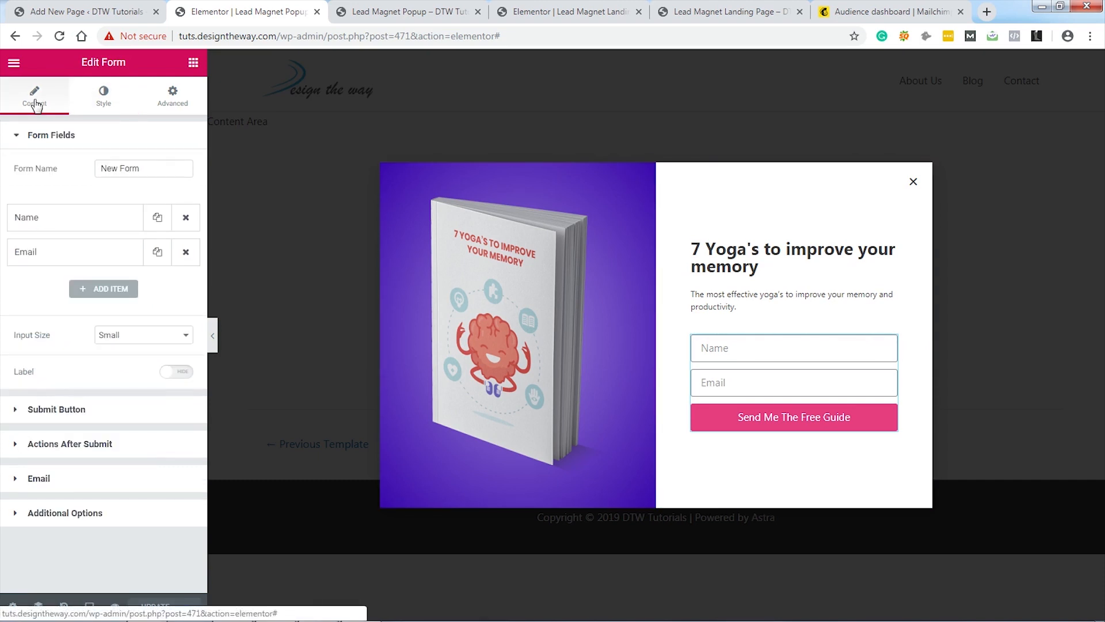
click(114, 445)
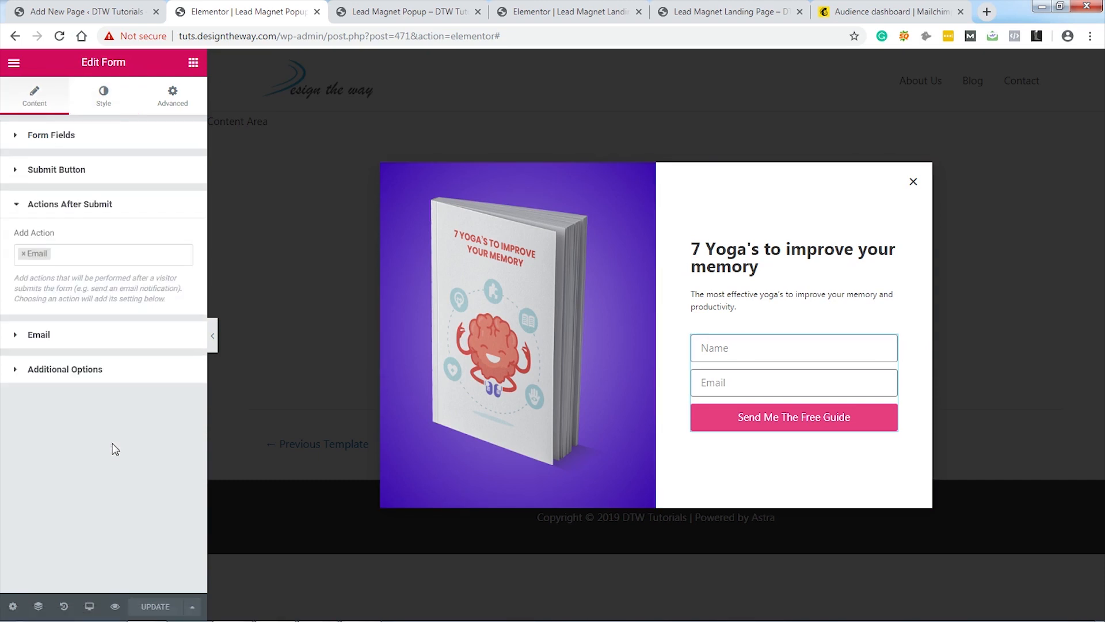
click(110, 257)
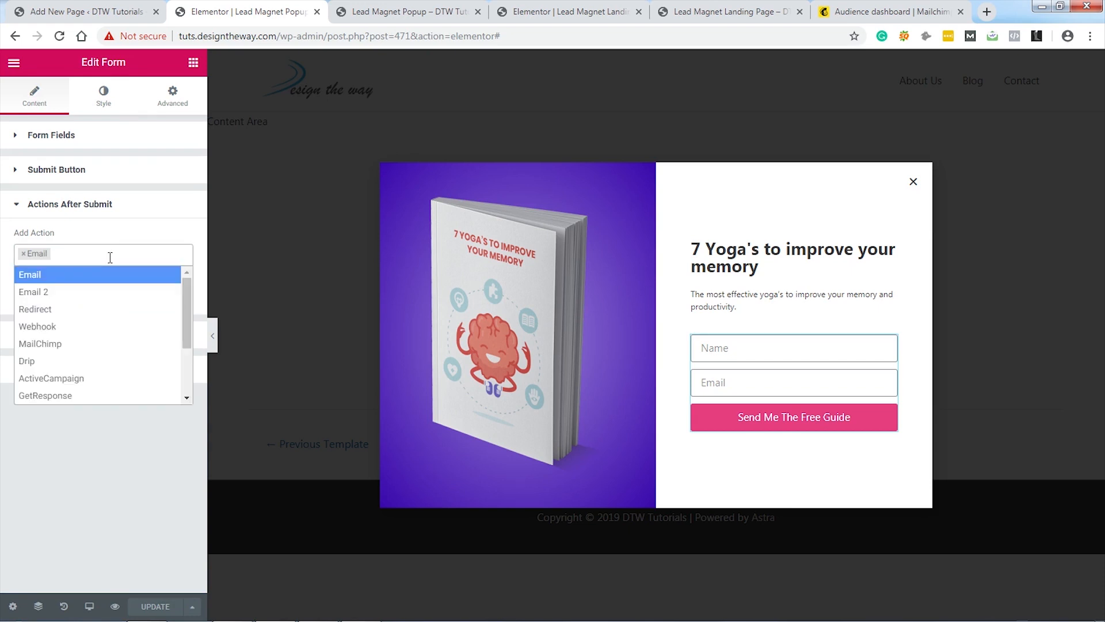
mouse_move(189, 295)
mouse_down()
mouse_move(188, 344)
mouse_move(187, 294)
mouse_up()
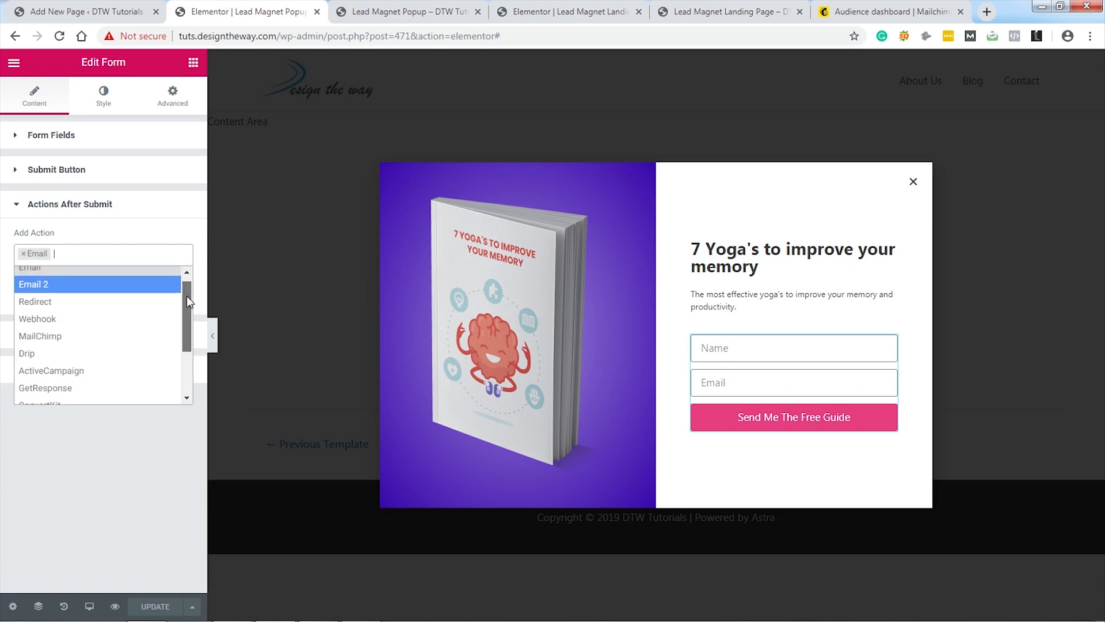
click(54, 340)
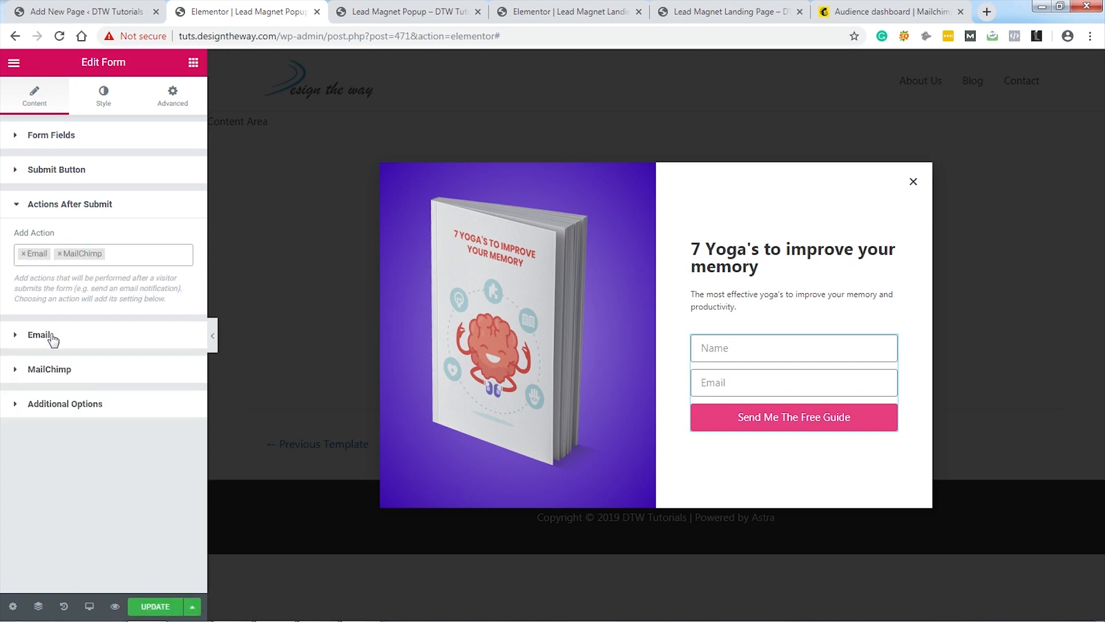
click(58, 372)
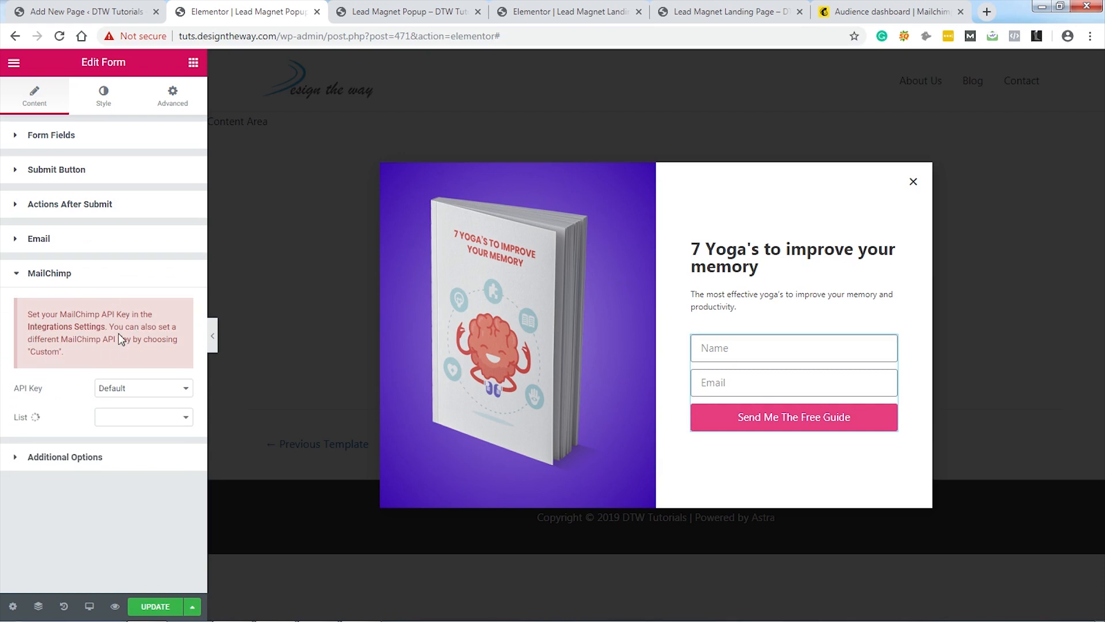
click(78, 14)
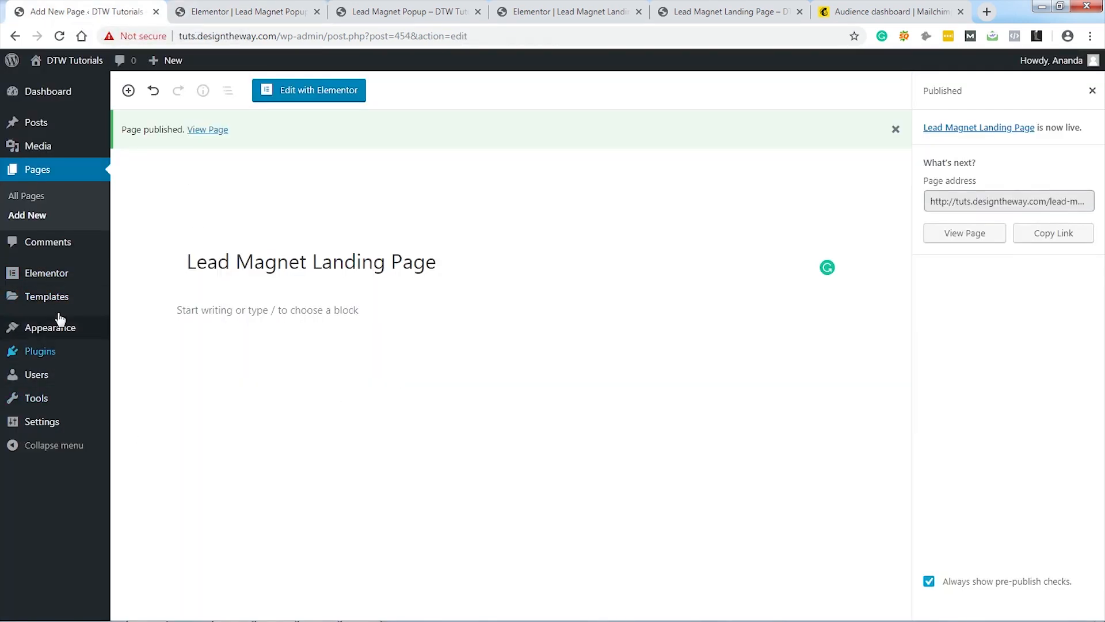
mouse_move(53, 279)
click(137, 277)
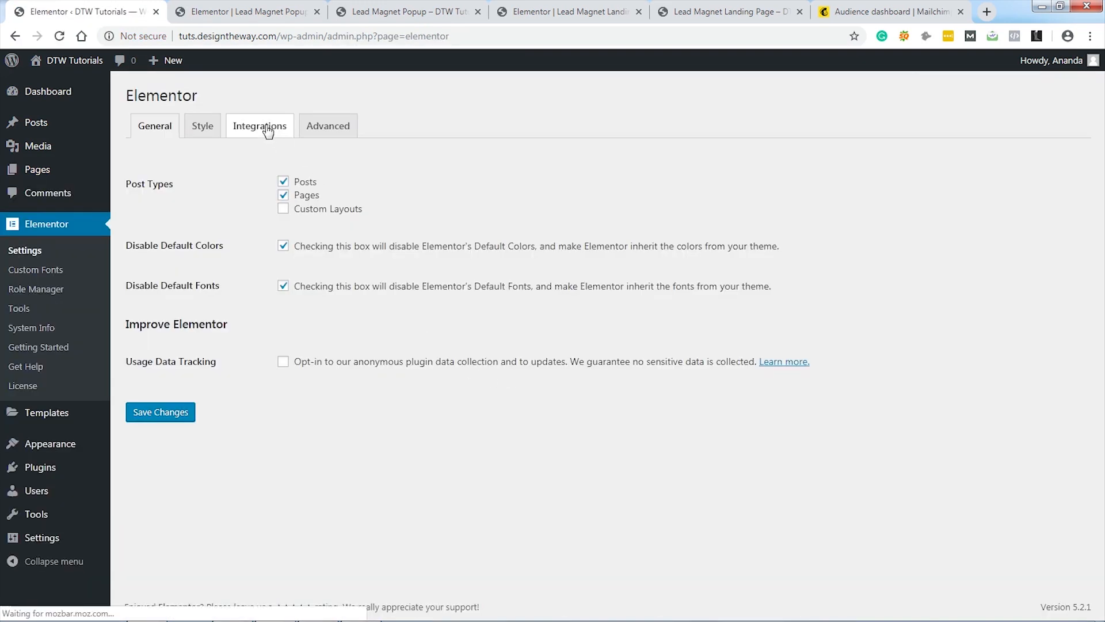
click(267, 130)
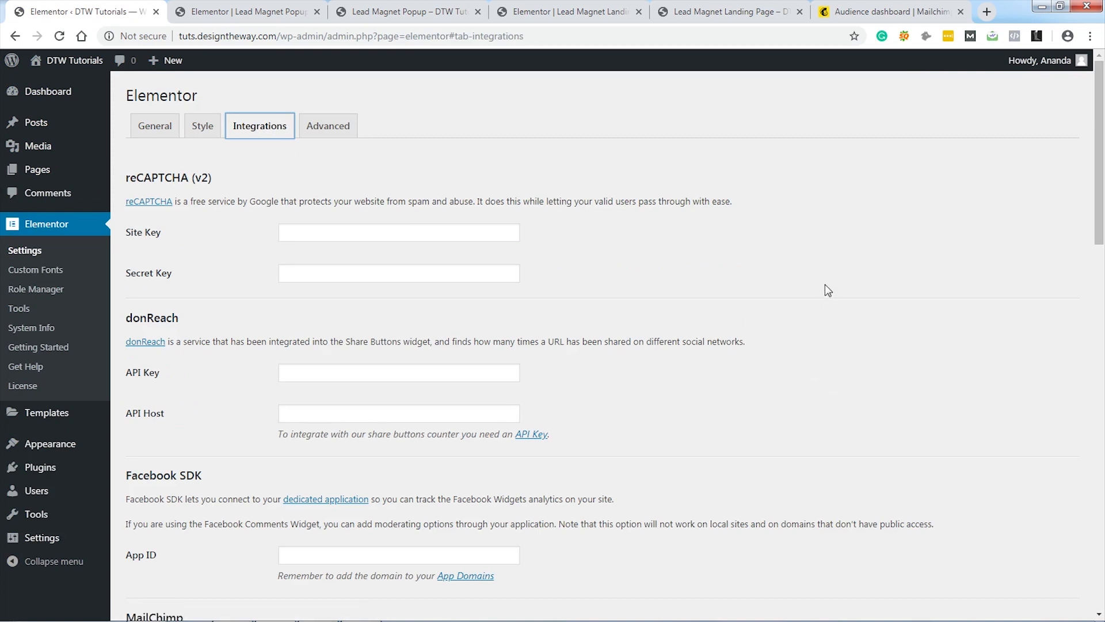
scroll(825, 283, down, 2)
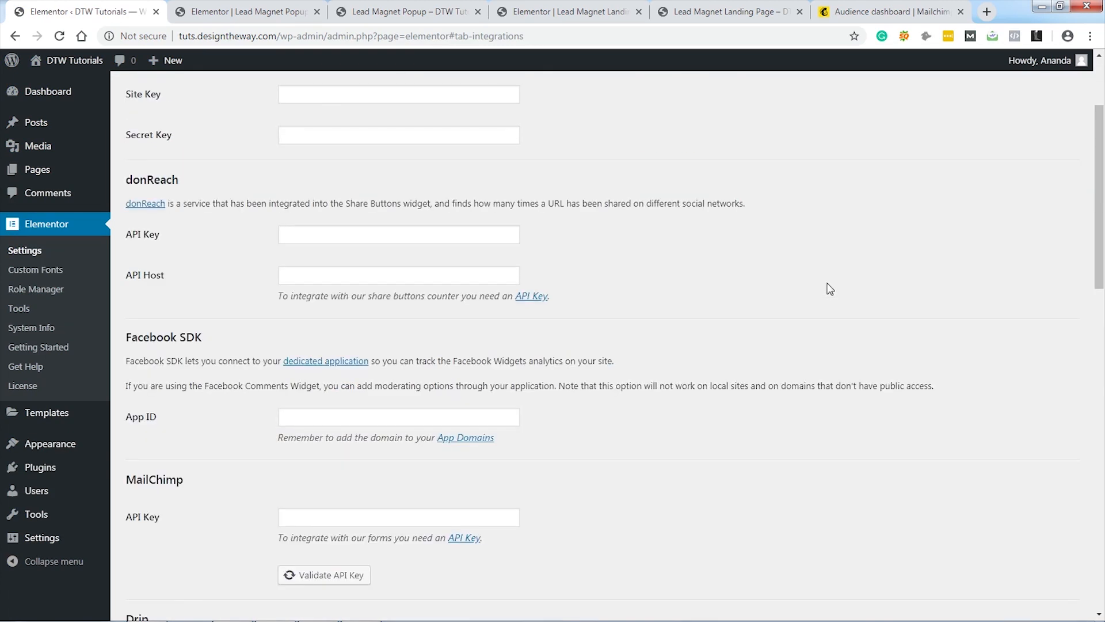
scroll(829, 288, down, 2)
scroll(829, 288, up, 4)
scroll(829, 288, up, 1)
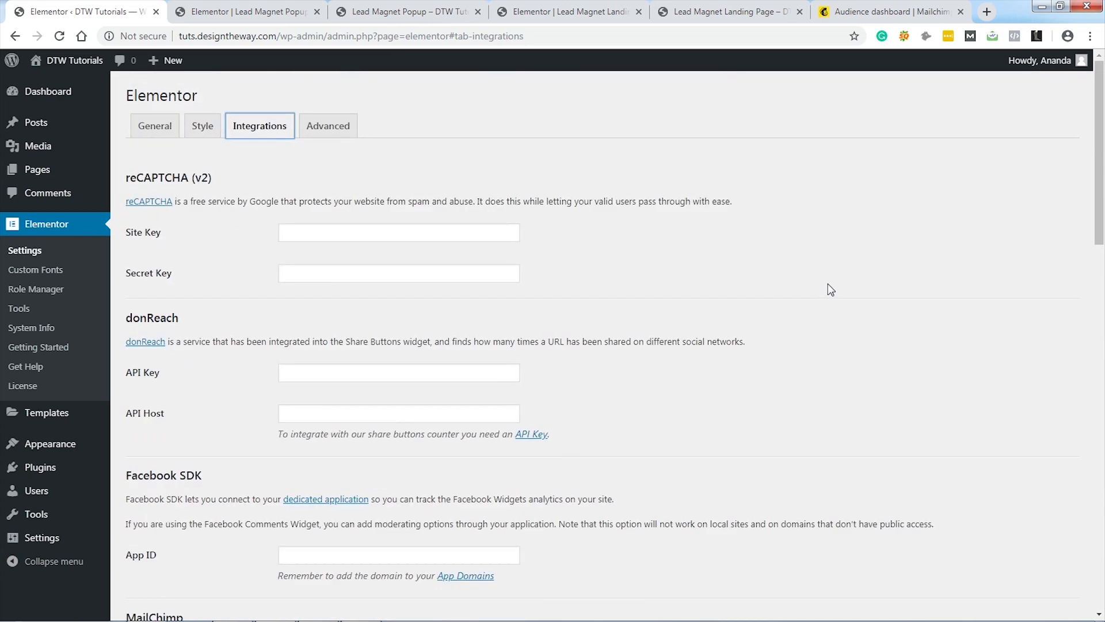
scroll(828, 283, down, 4)
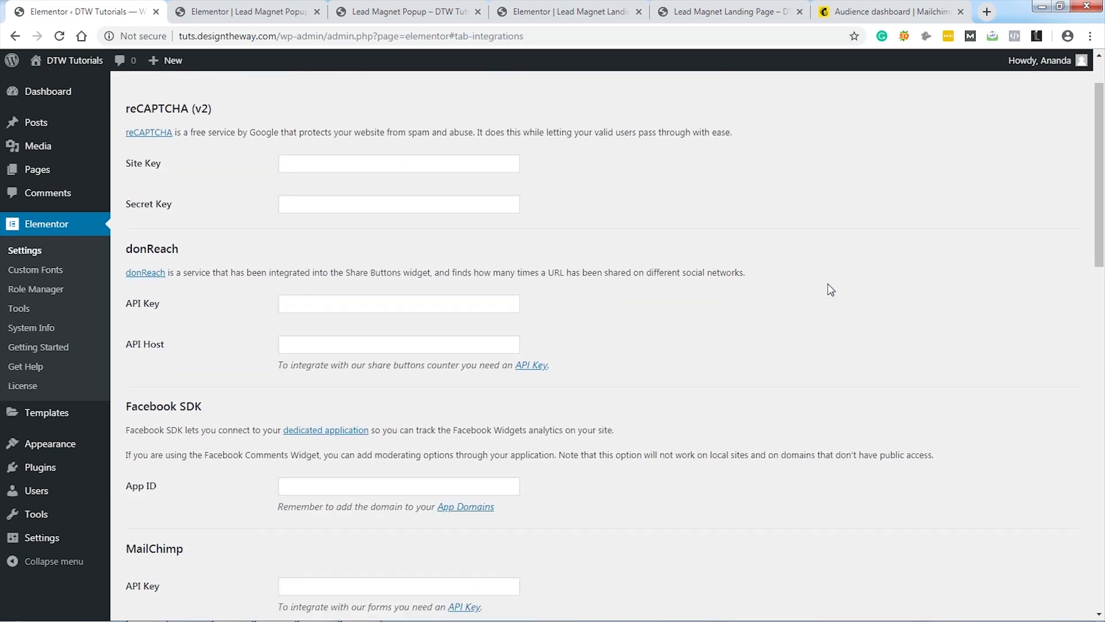
scroll(830, 290, down, 1)
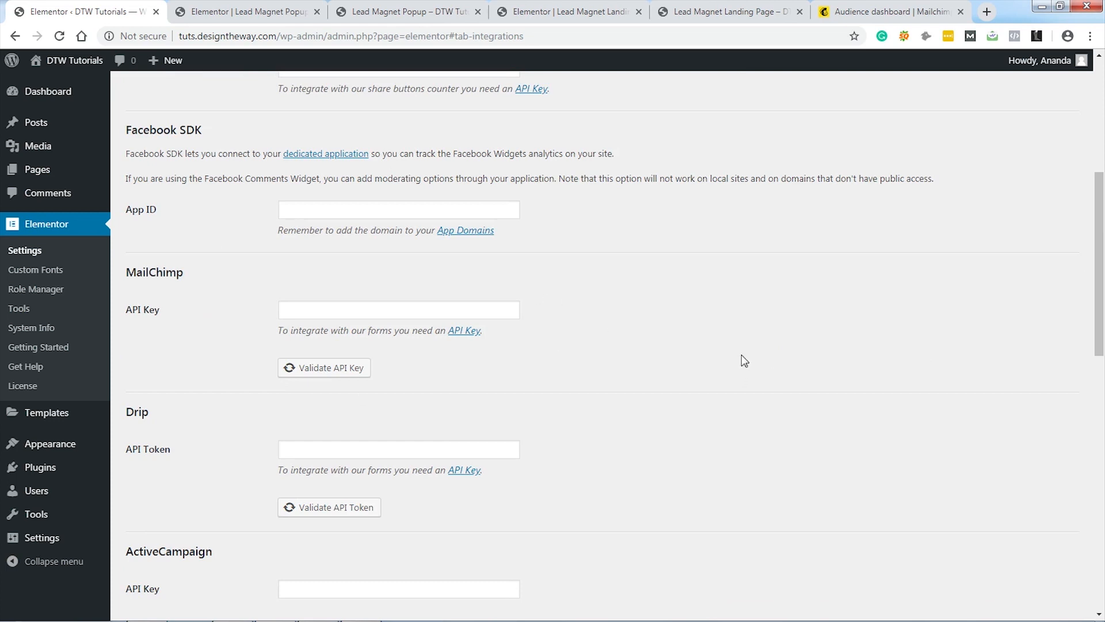
scroll(741, 361, down, 1)
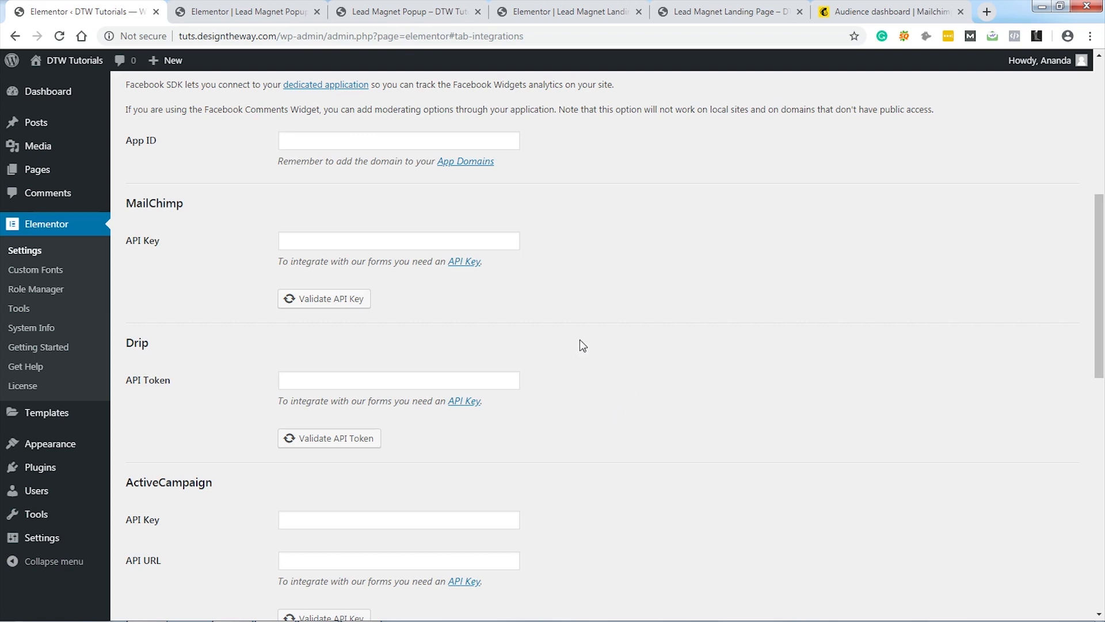
Step: Check Mailchimp's API key help, then go to Profile > Extras > API keys
ctrl+click(466, 267)
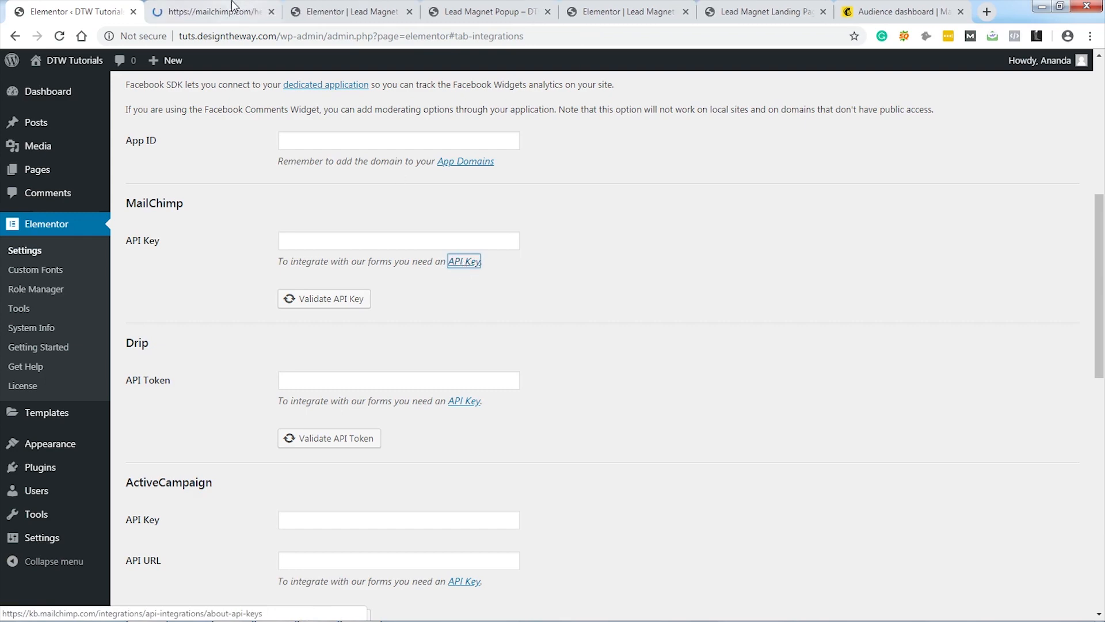
click(239, 13)
scroll(915, 353, down, 6)
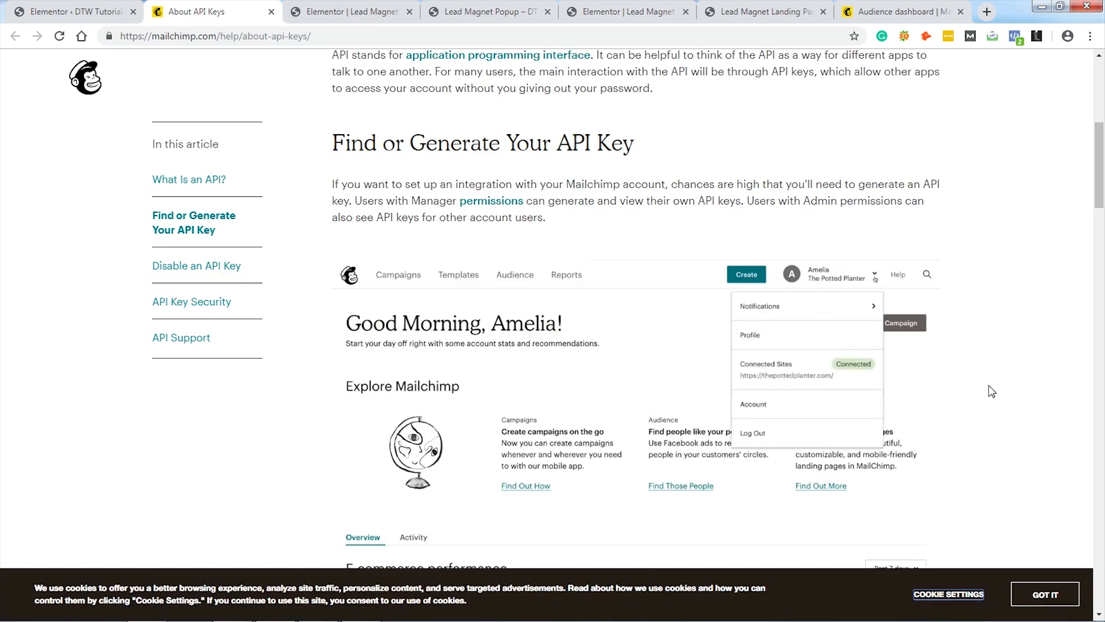
click(892, 13)
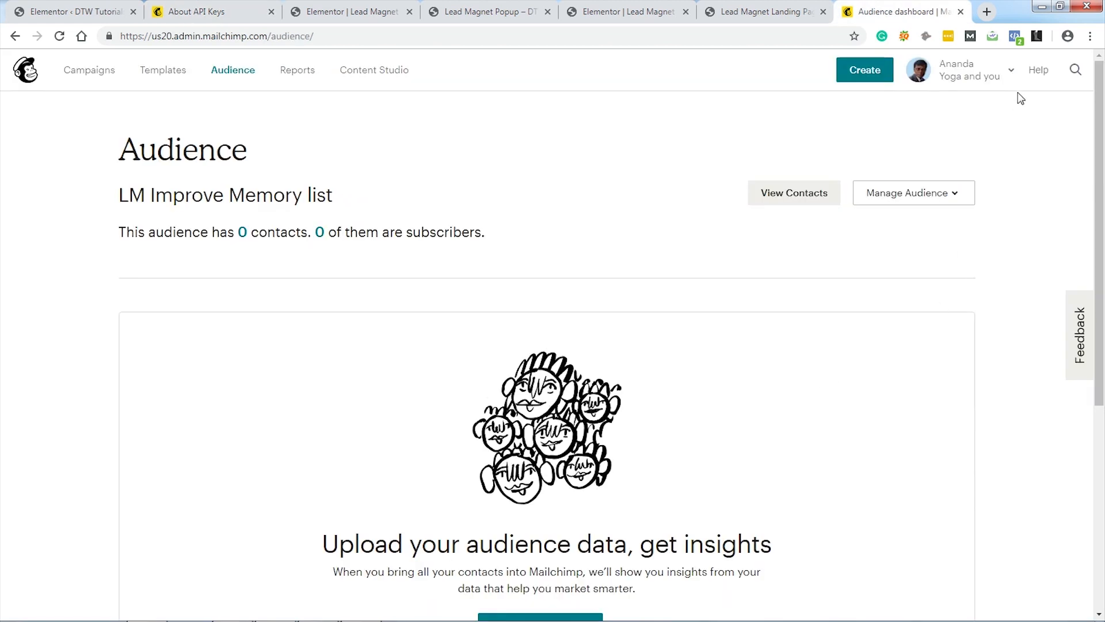
click(1015, 76)
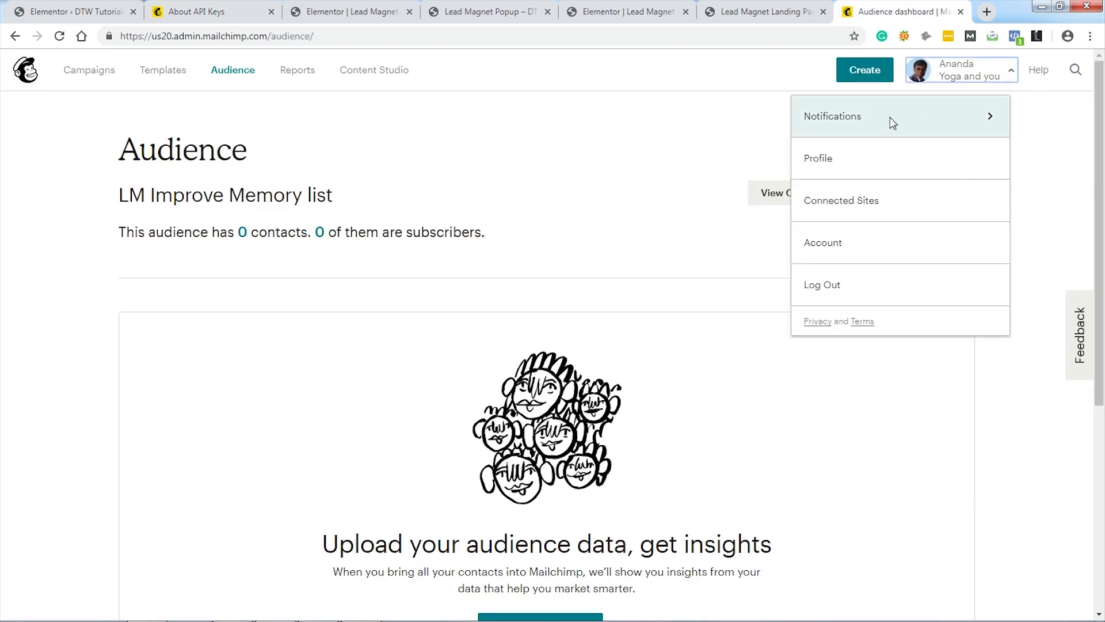
click(885, 173)
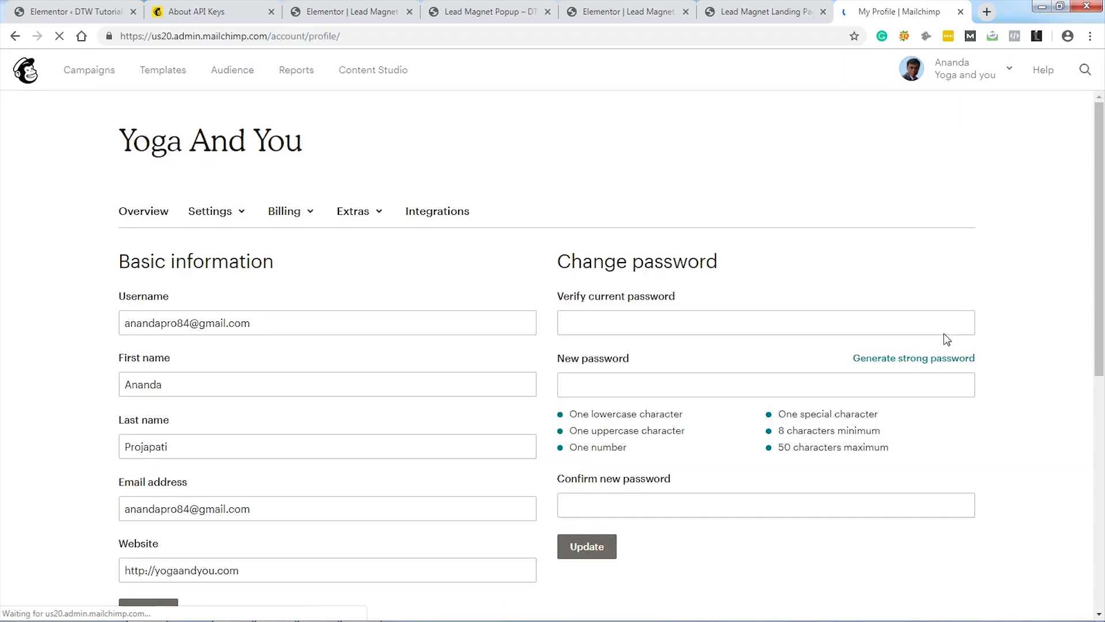
click(379, 217)
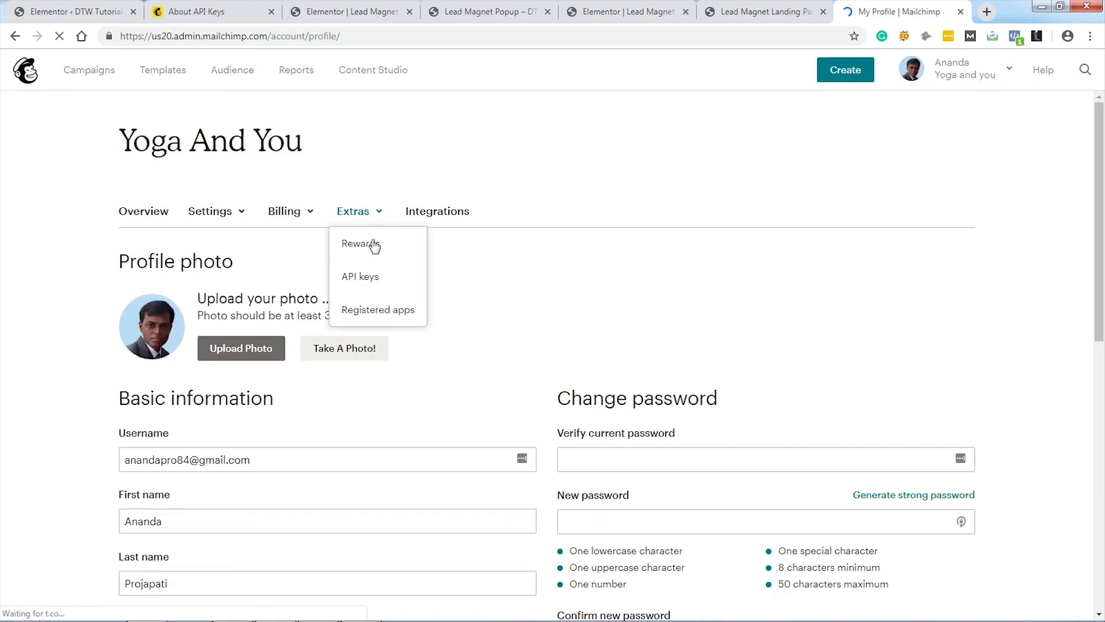
click(362, 280)
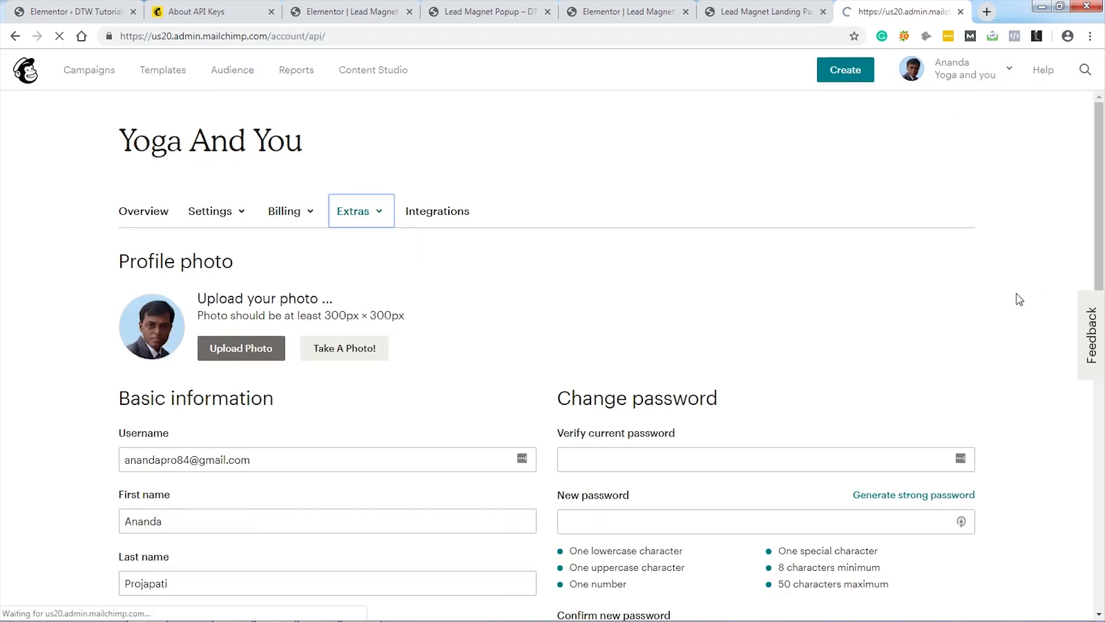
scroll(1019, 299, down, 2)
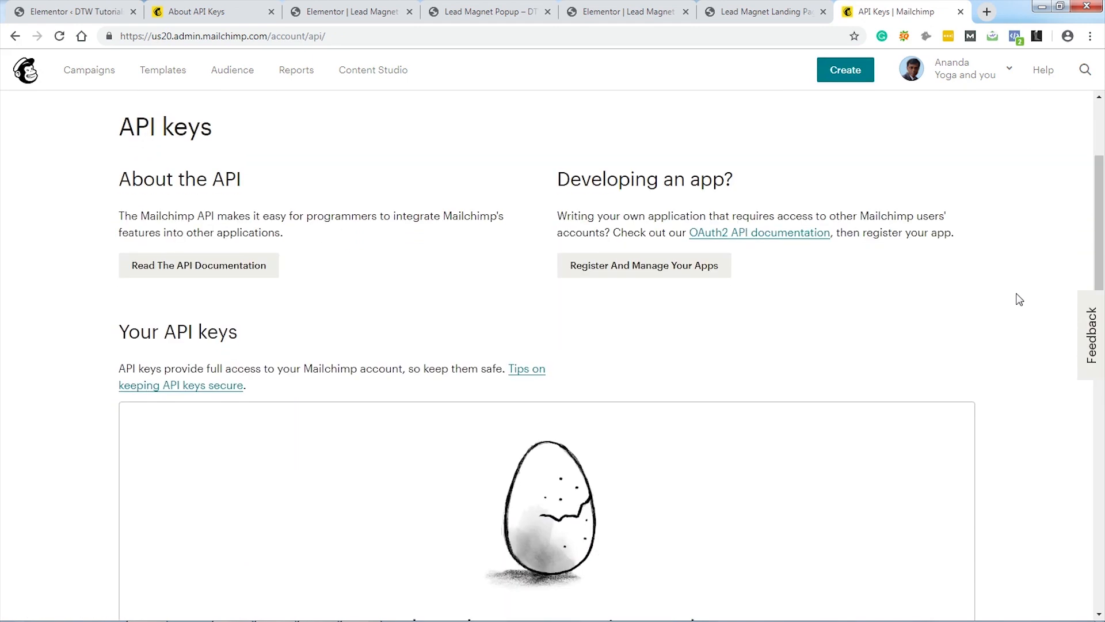
scroll(986, 320, down, 4)
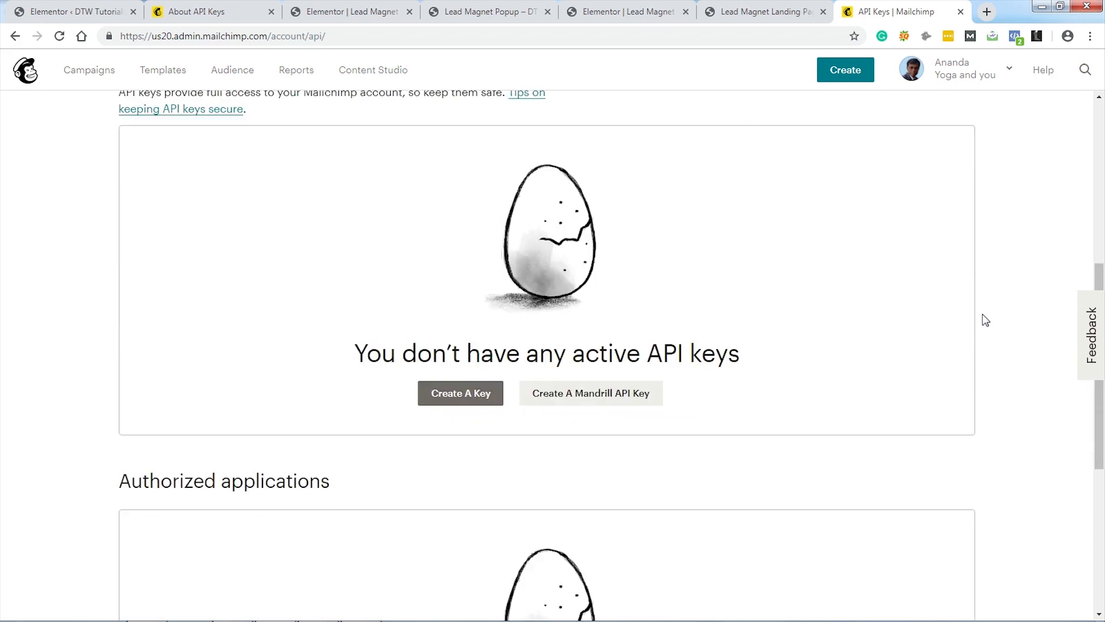
Step: Create a new Mailchimp API key and copy it
click(450, 401)
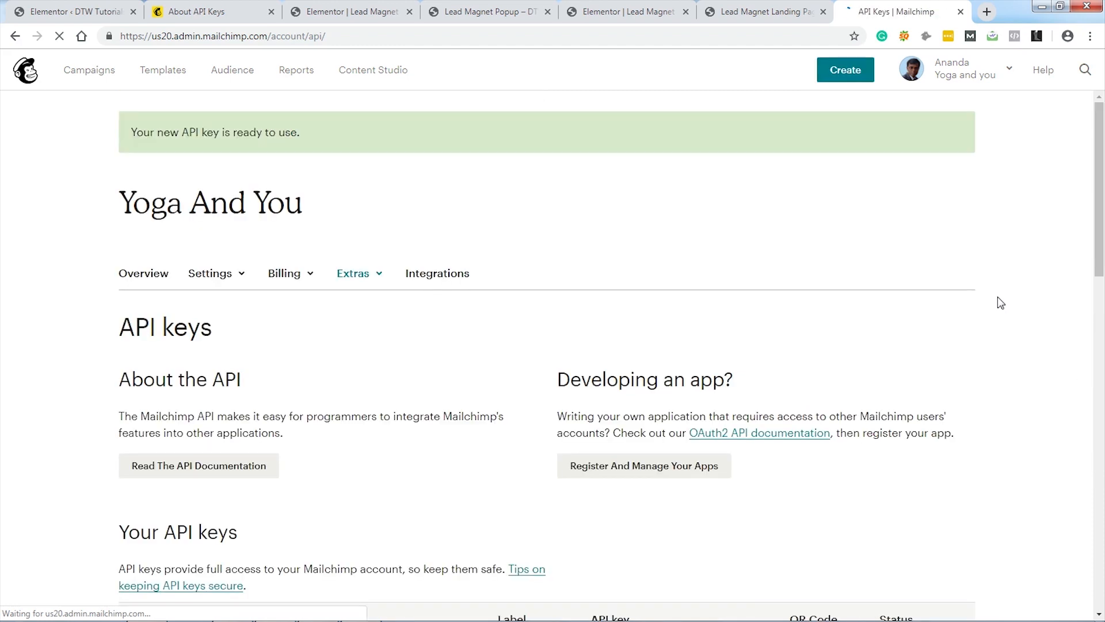
scroll(997, 296, down, 5)
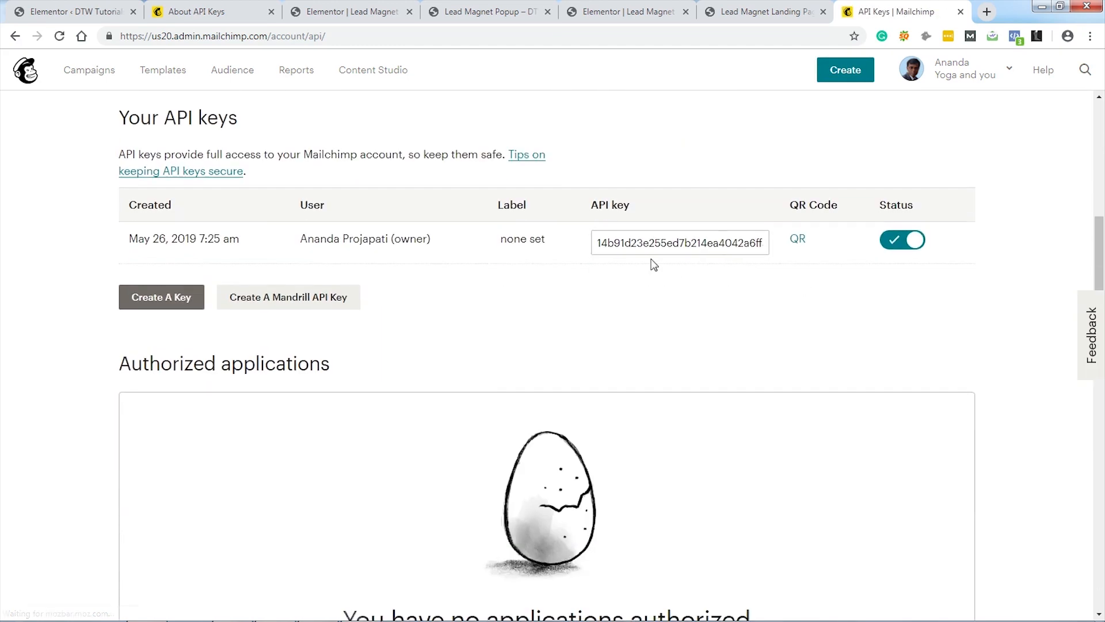
click(647, 243)
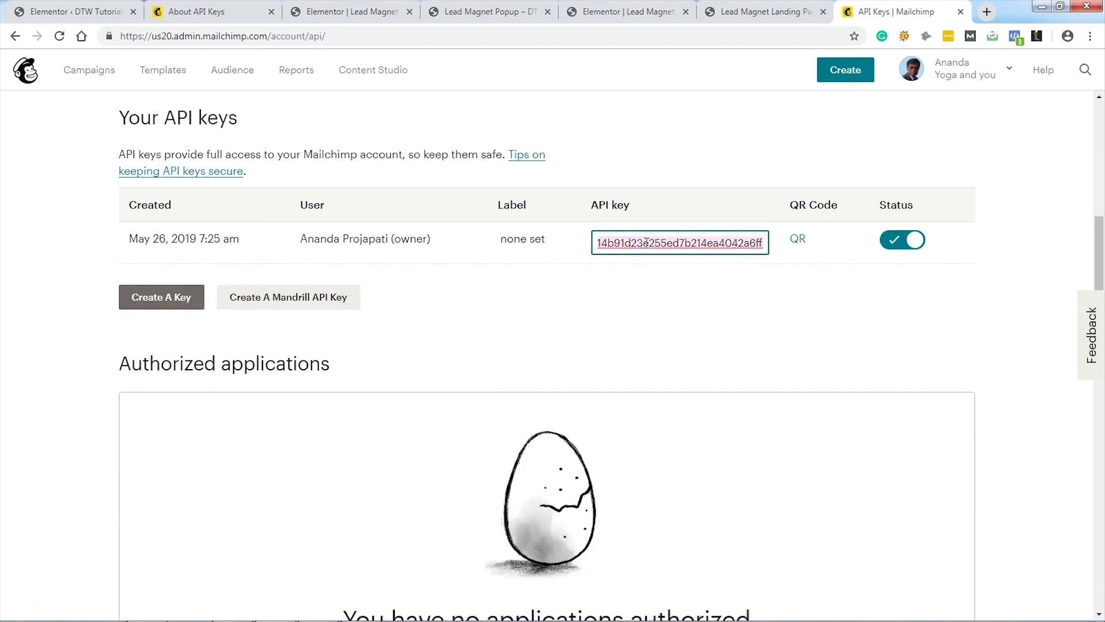
right_click(647, 243)
click(677, 338)
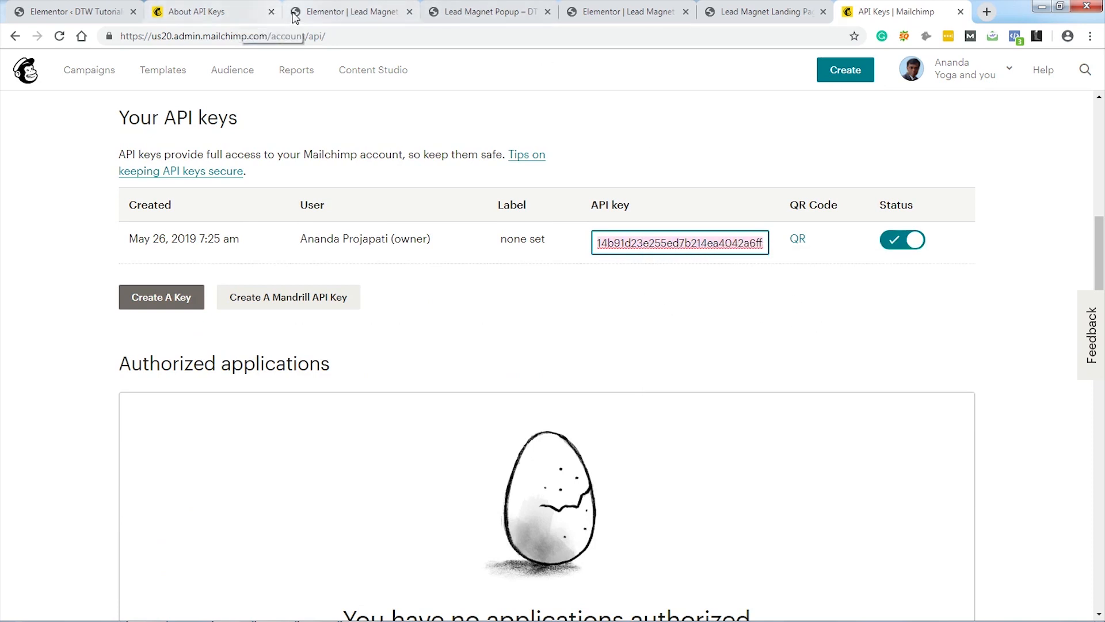
Step: Paste the key into Elementor's MailChimp API Key field, validate it, and save changes
click(318, 12)
click(95, 13)
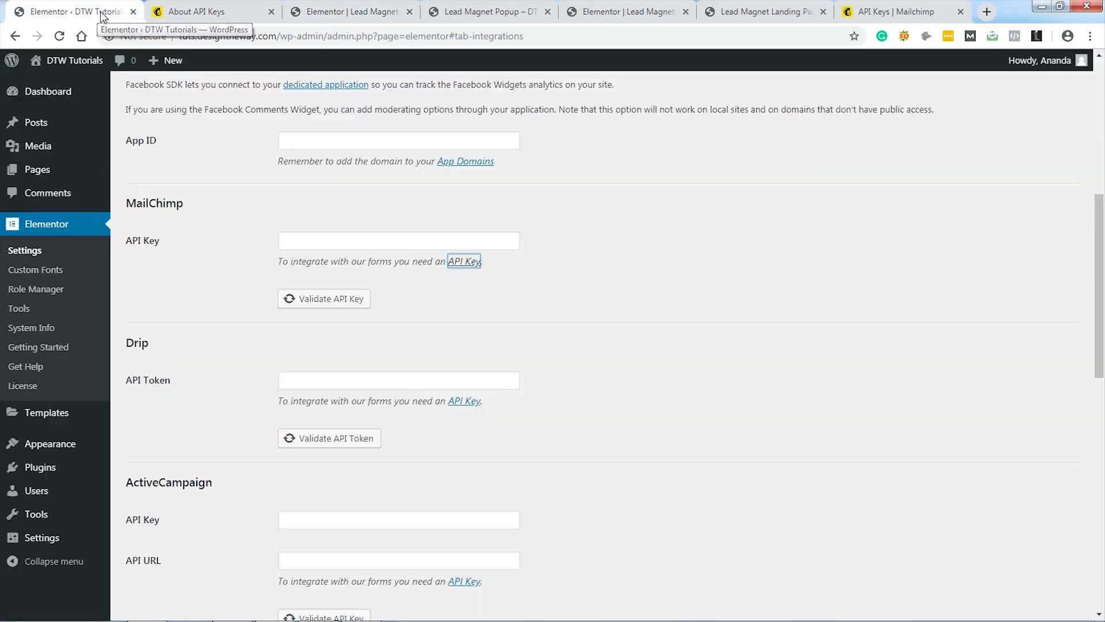
click(321, 240)
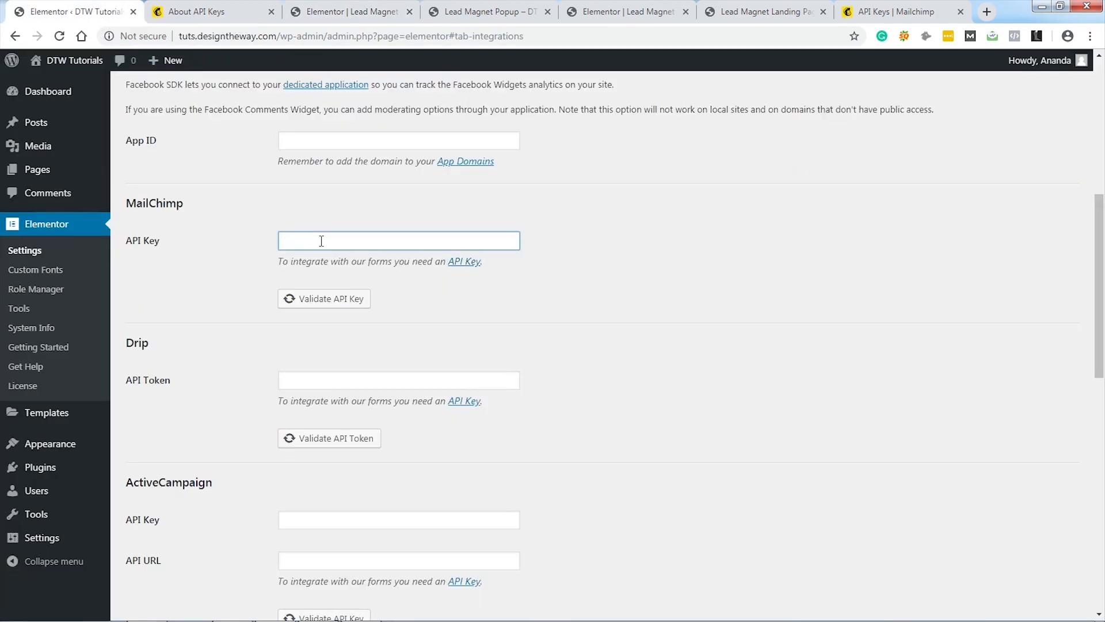
key(ctrl+v)
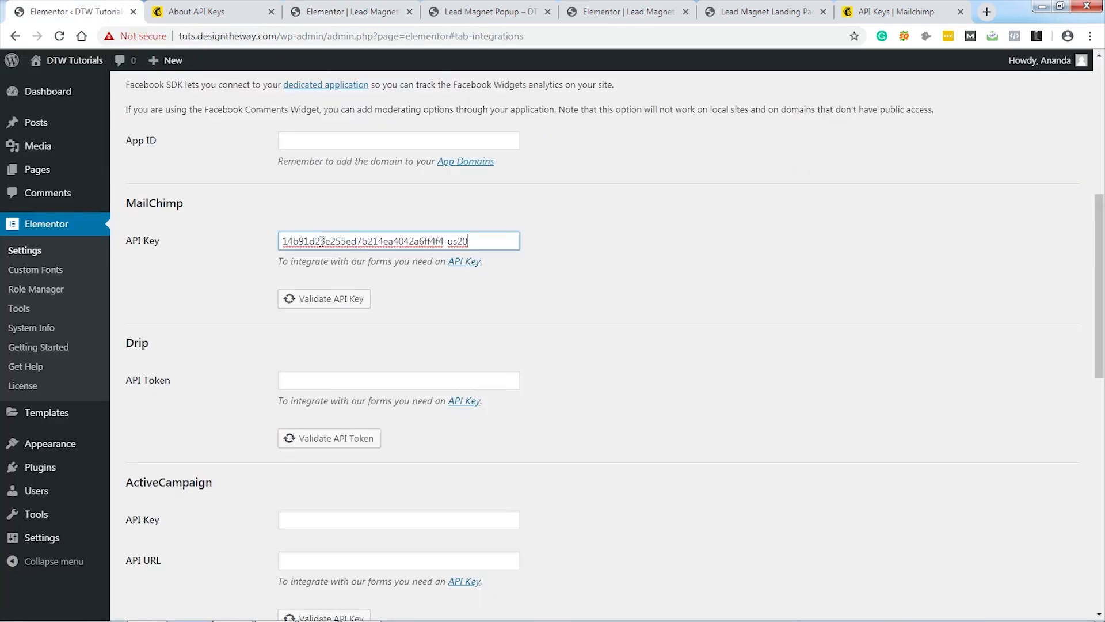
click(315, 300)
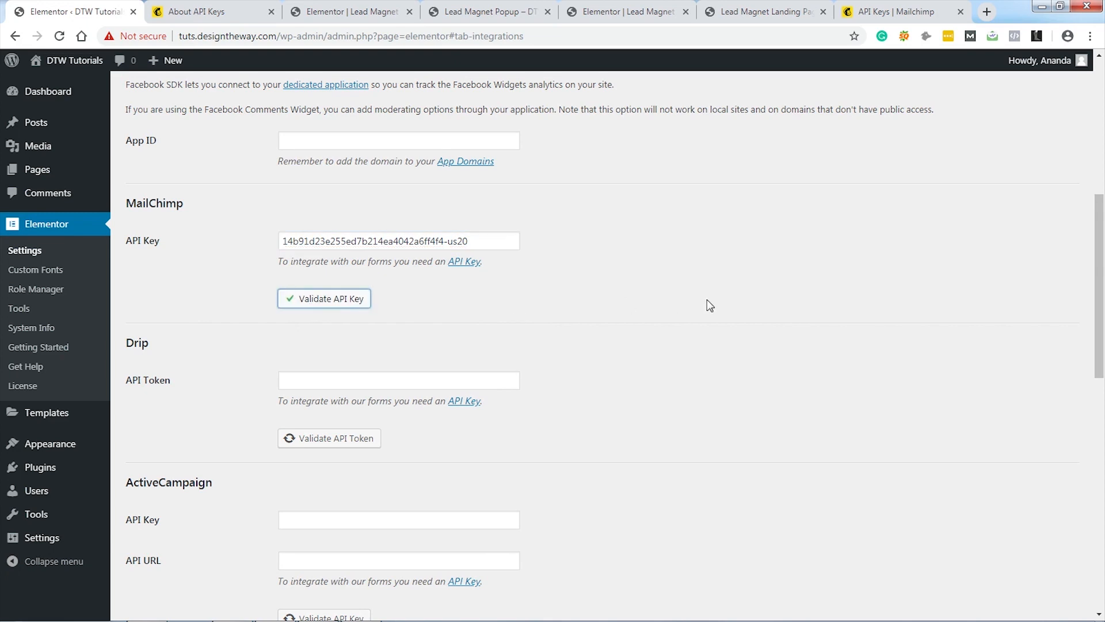
scroll(662, 329, down, 6)
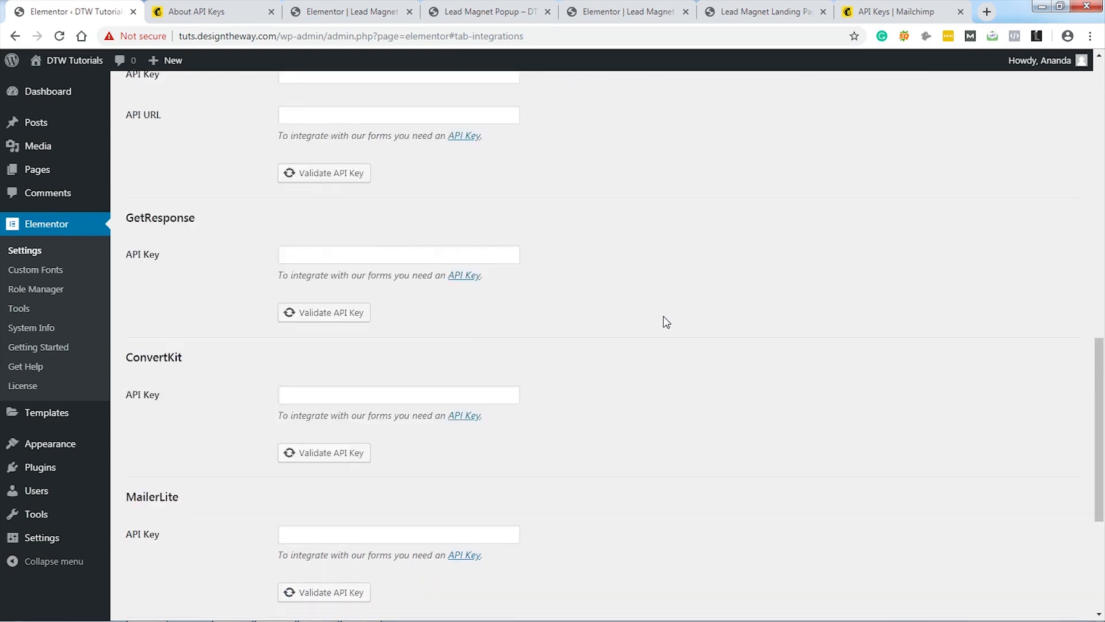
scroll(662, 319, down, 5)
click(164, 541)
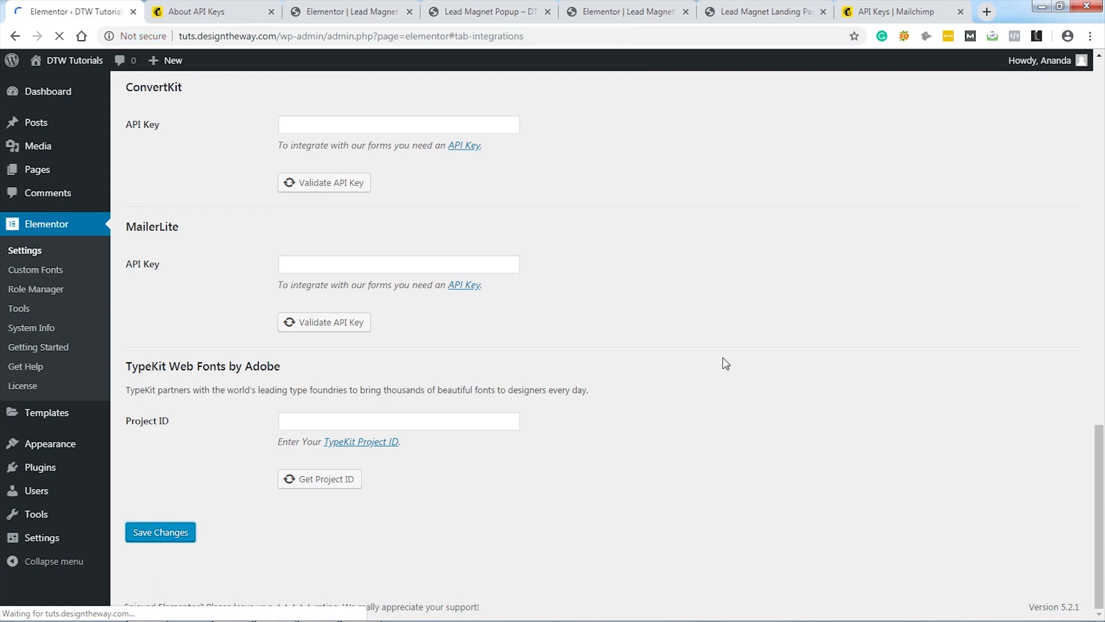
click(343, 12)
Step: Reload the popup editor and reopen the form's MailChimp action settings
click(61, 38)
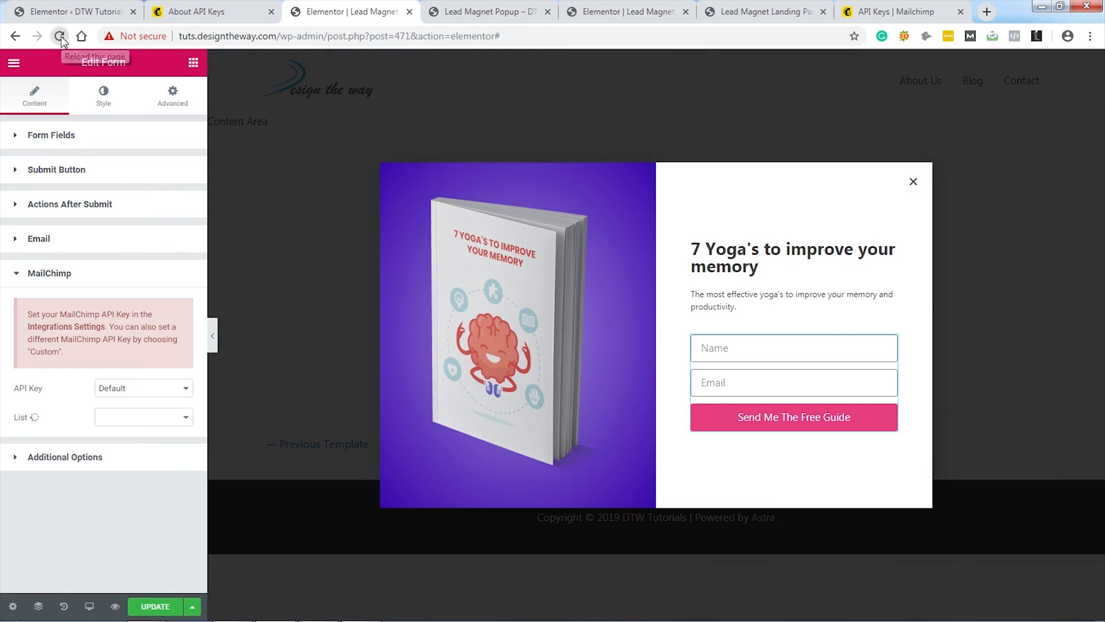
click(628, 110)
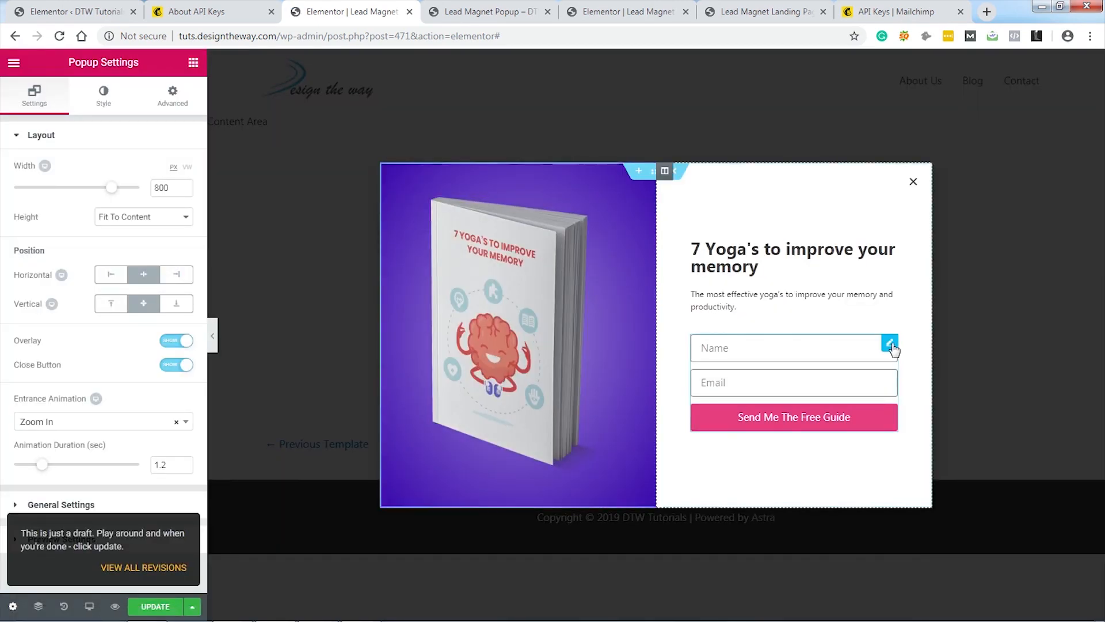
click(890, 346)
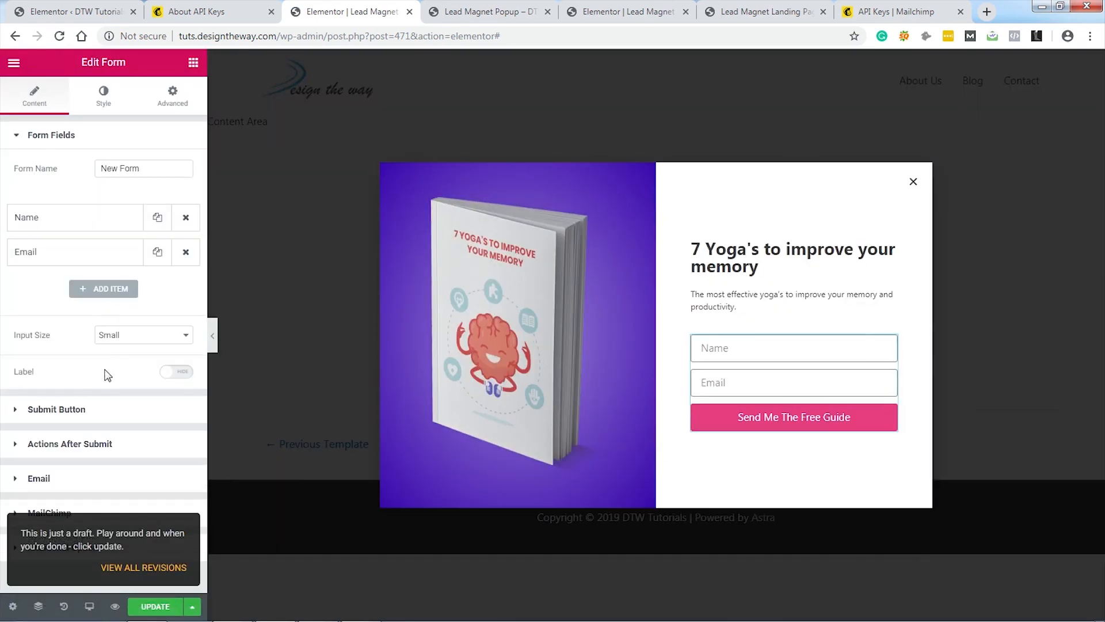
click(92, 445)
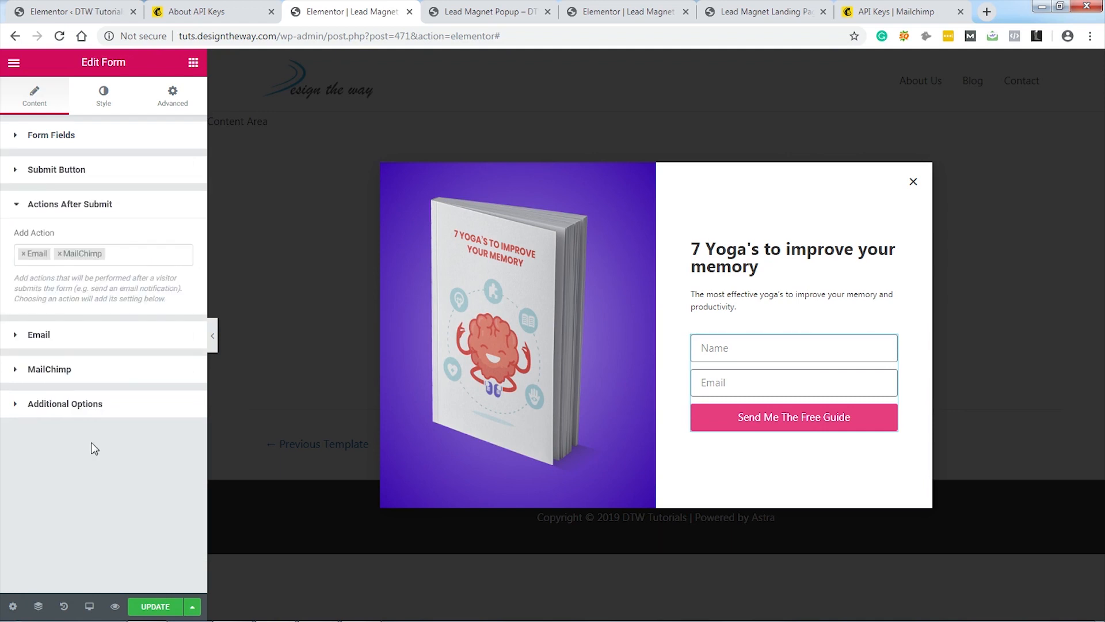
click(79, 377)
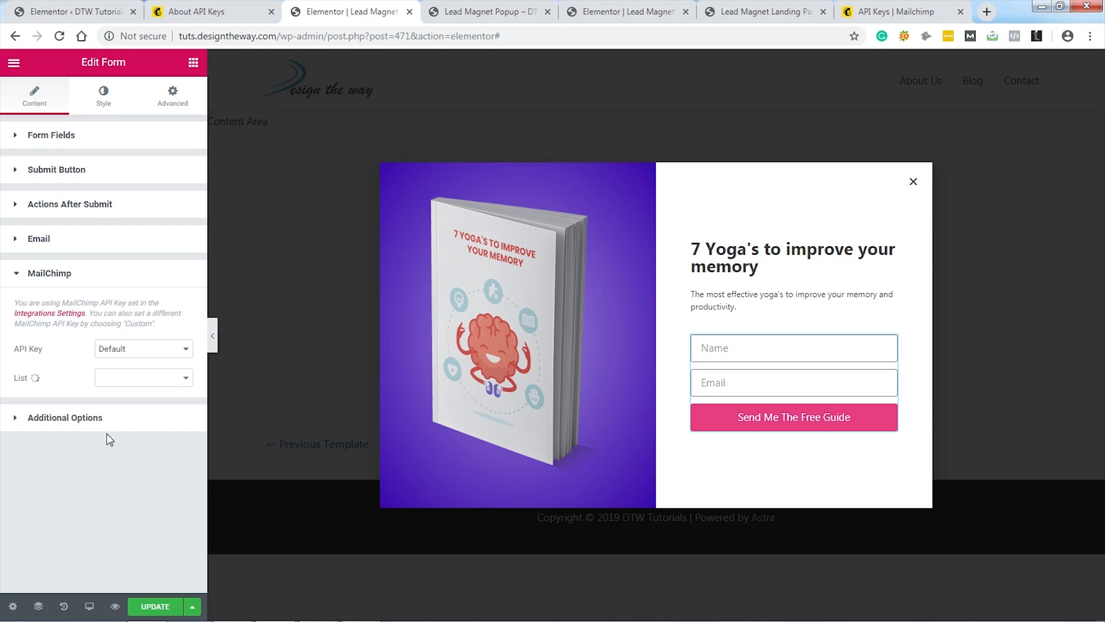
Step: Choose the LM Improve Memory list and map the Email and Name fields
click(145, 380)
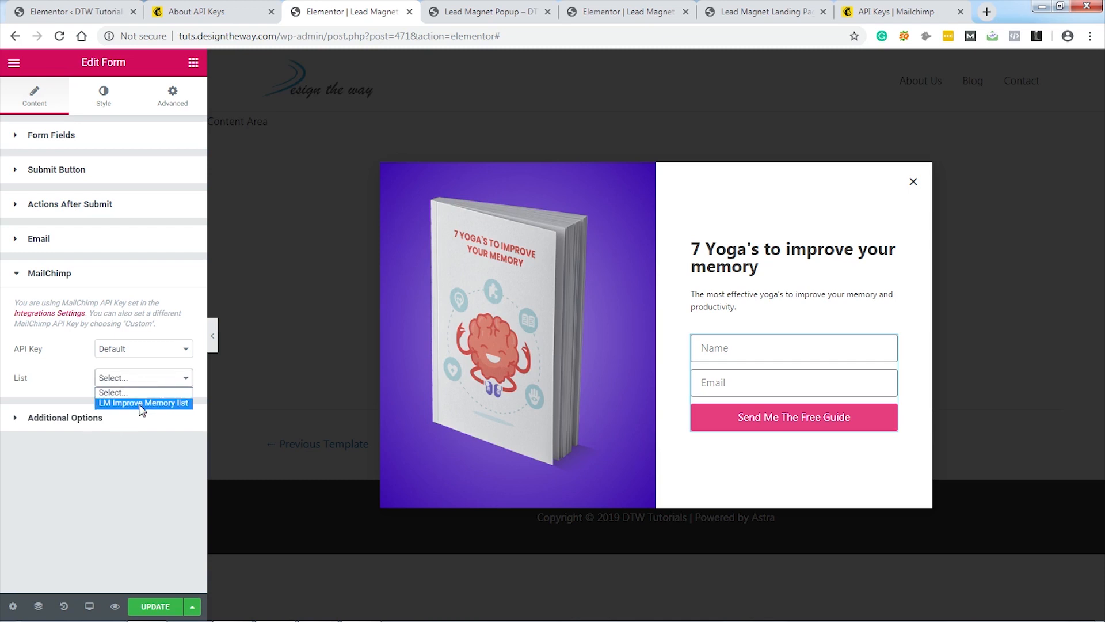
click(139, 406)
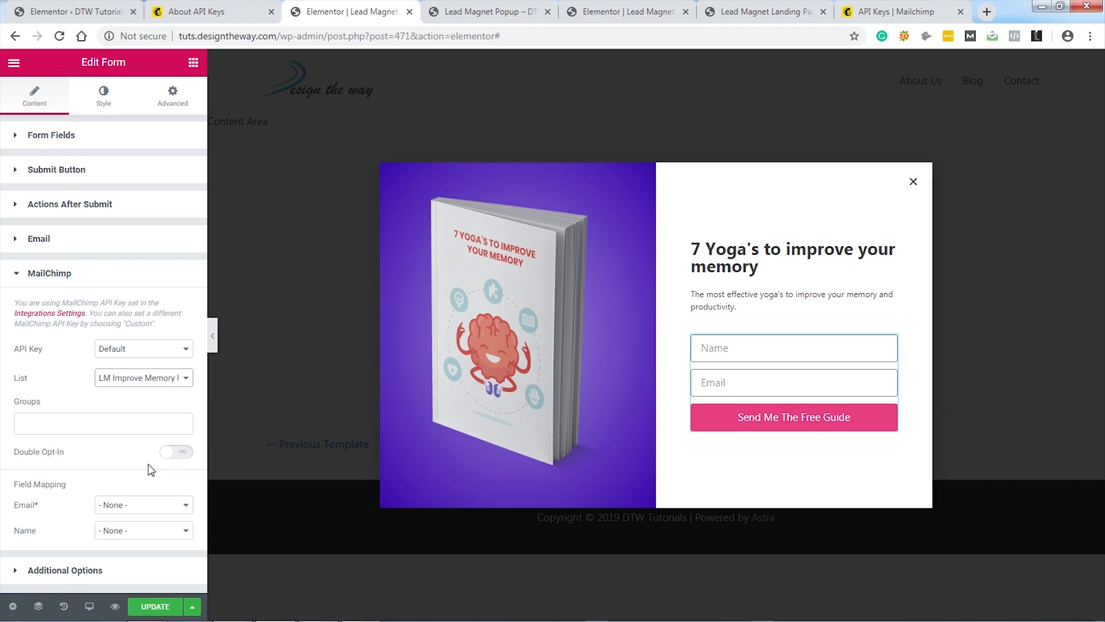
click(158, 512)
click(141, 528)
click(137, 532)
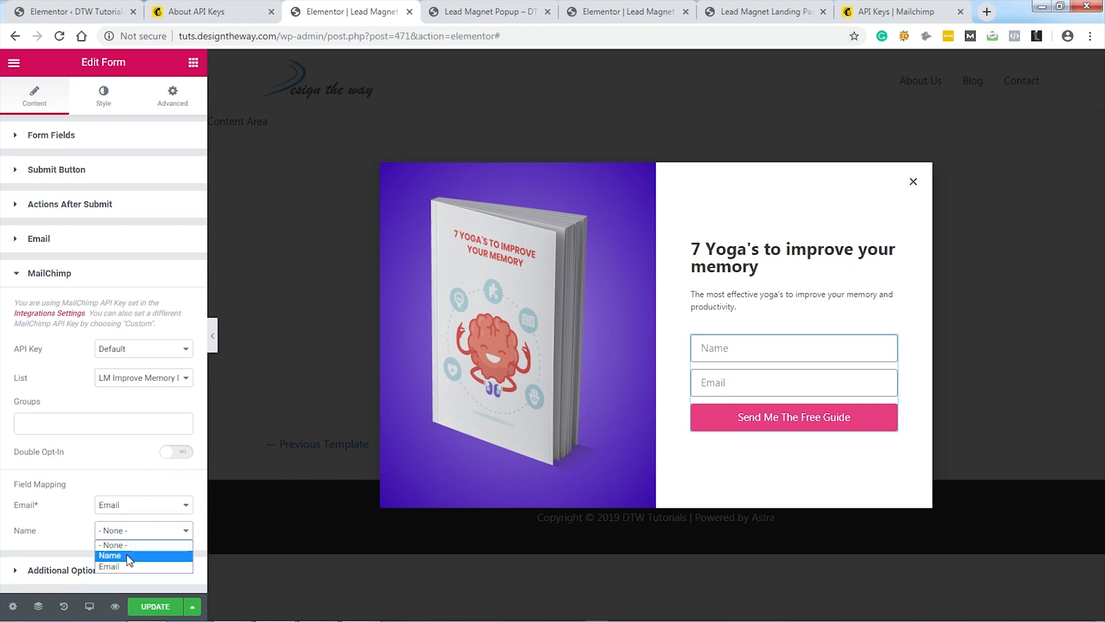
click(126, 556)
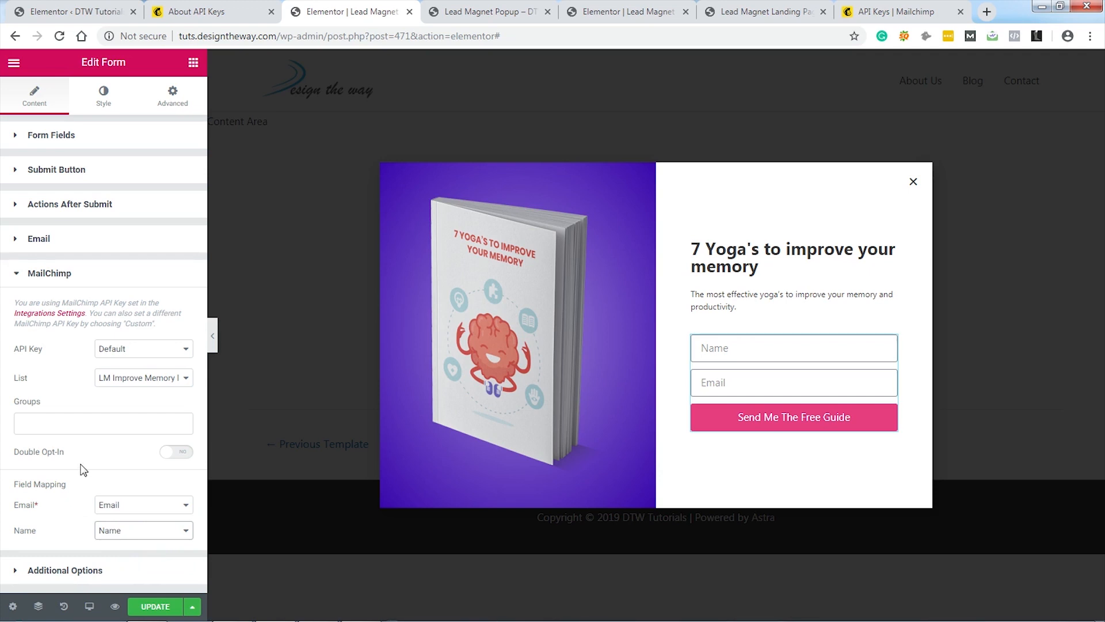
click(147, 479)
Step: Update the popup, save and close publish settings, then go to the landing page tab
click(154, 608)
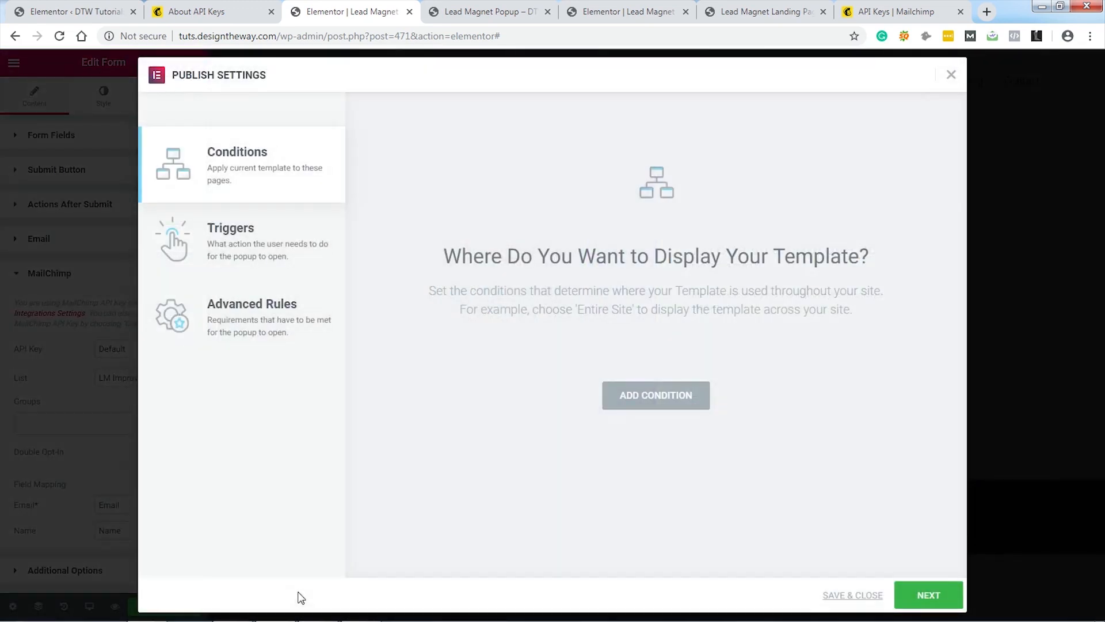
click(856, 597)
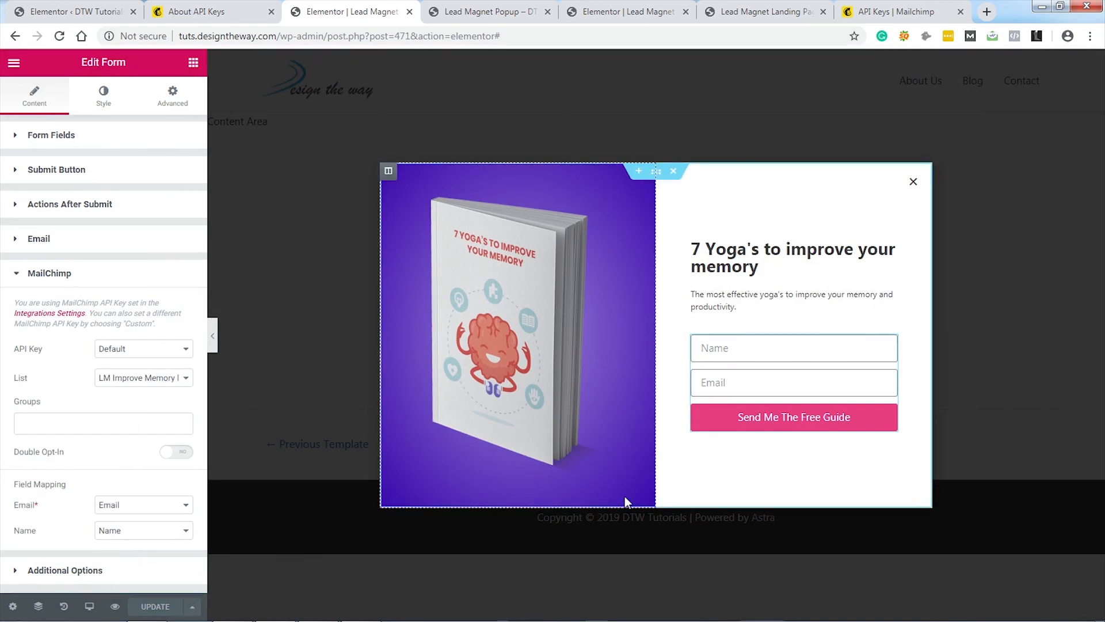
click(733, 11)
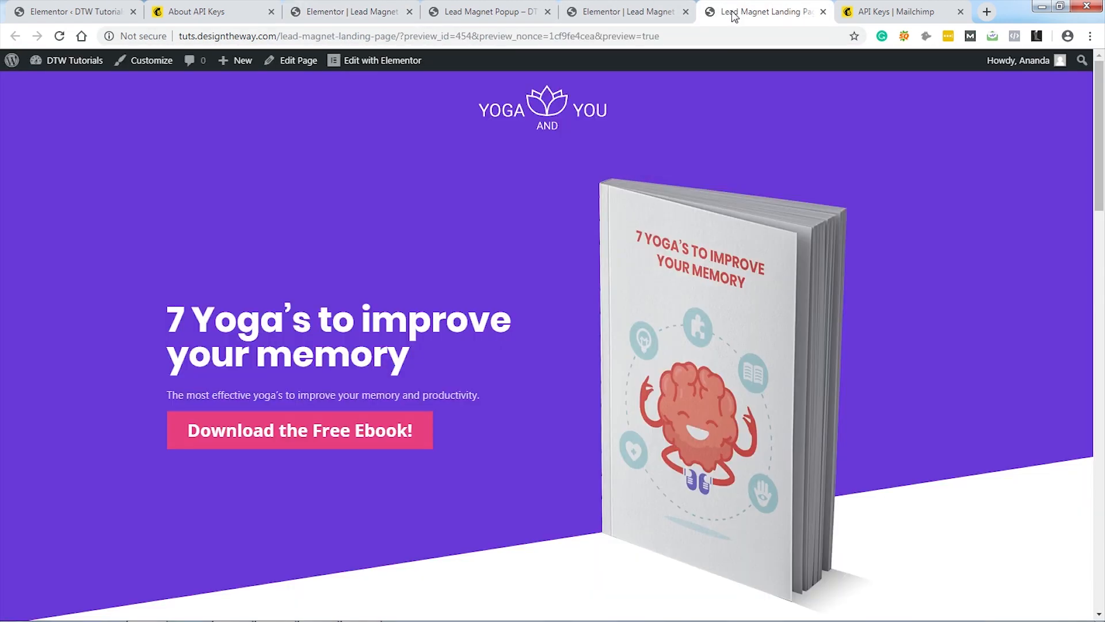
Step: Strip the preview query from the URL to load the live landing page
drag(400, 35, 712, 33)
key(BackSpace)
key(Return)
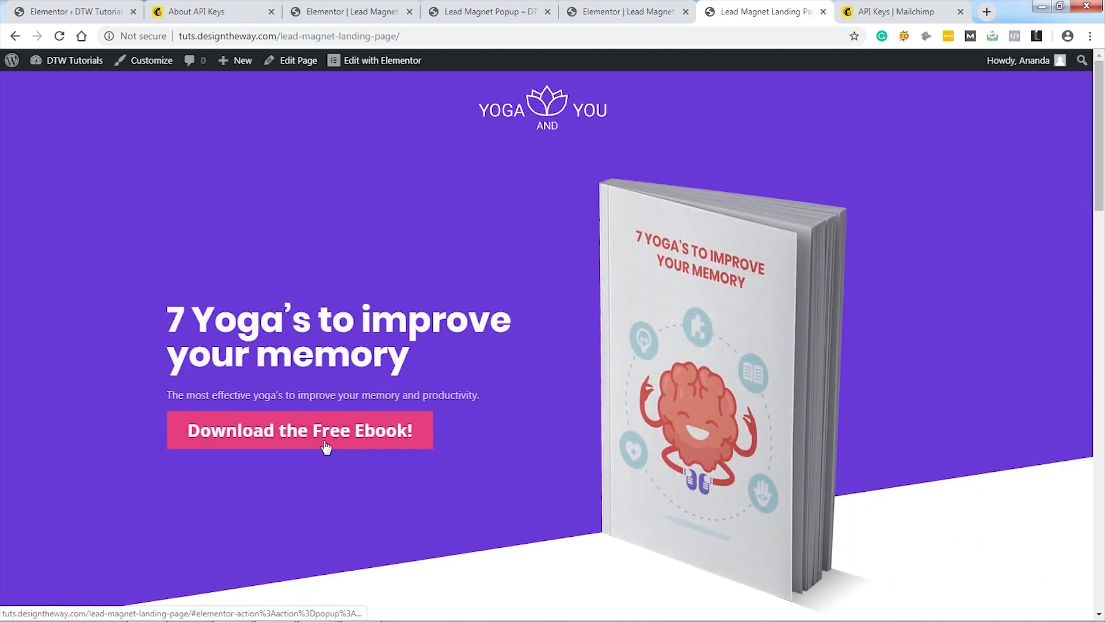
Step: Verify both Download the Free Ebook buttons open the popup, then view the Thank you page
click(323, 437)
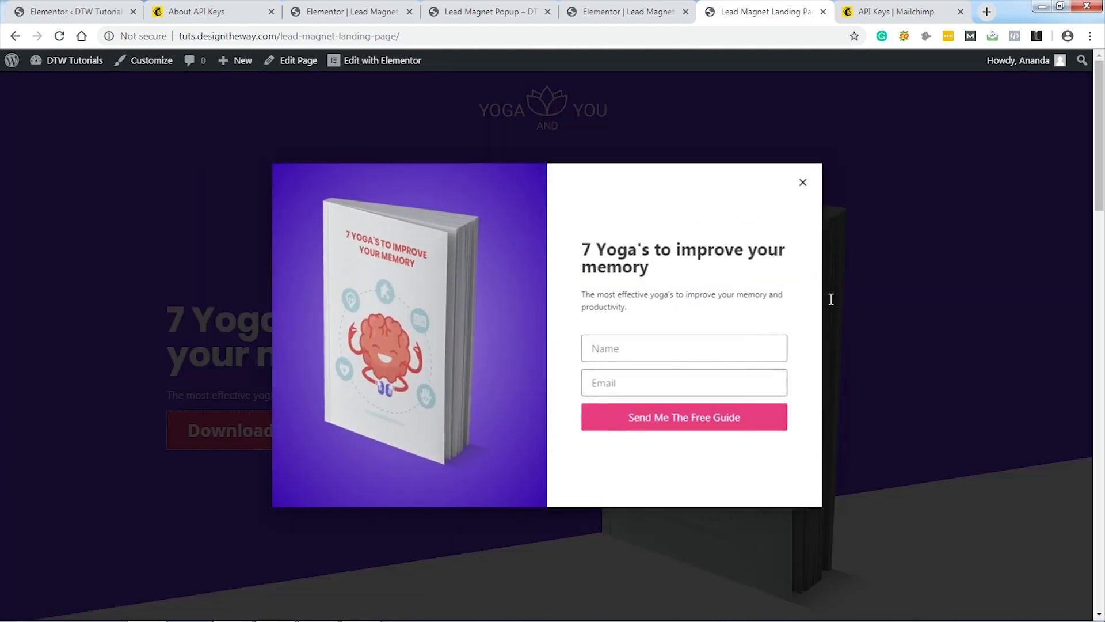
click(804, 182)
scroll(915, 311, down, 20)
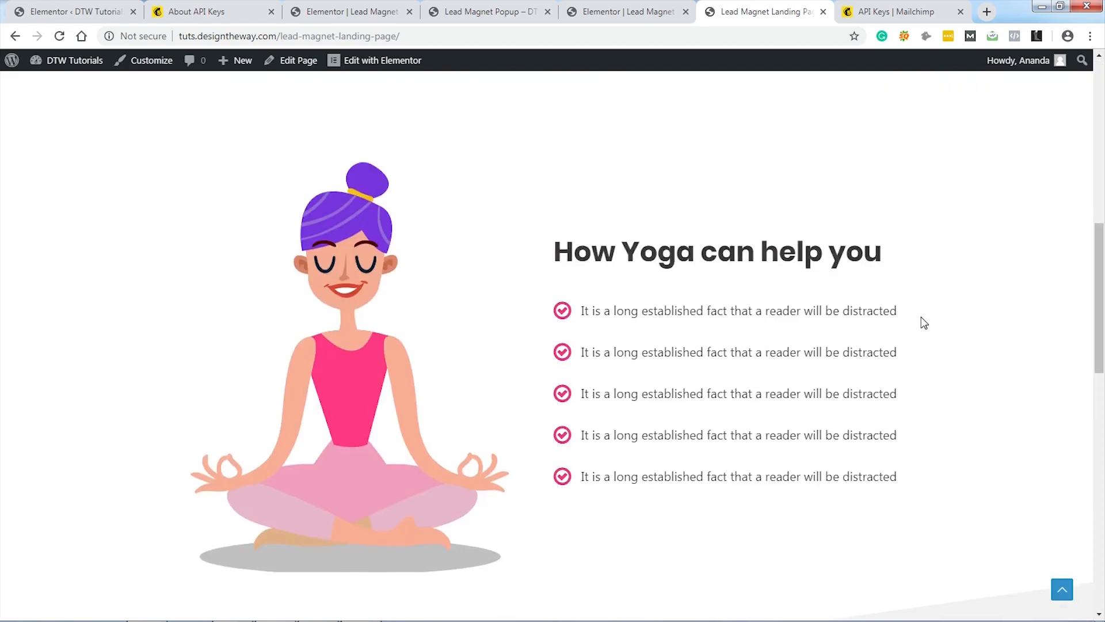
click(558, 473)
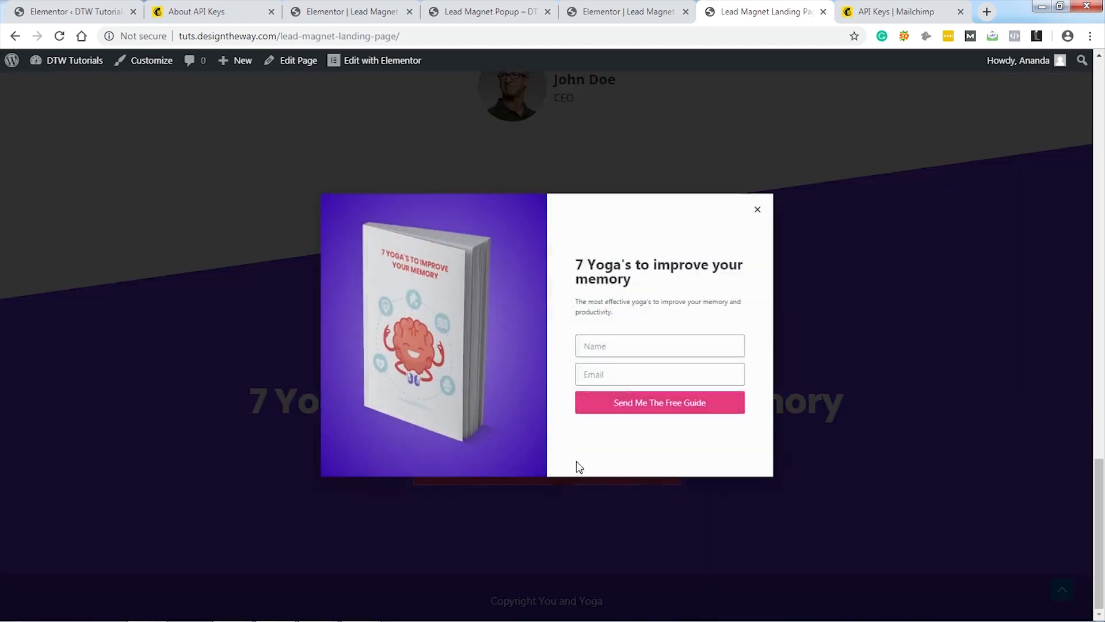
click(800, 183)
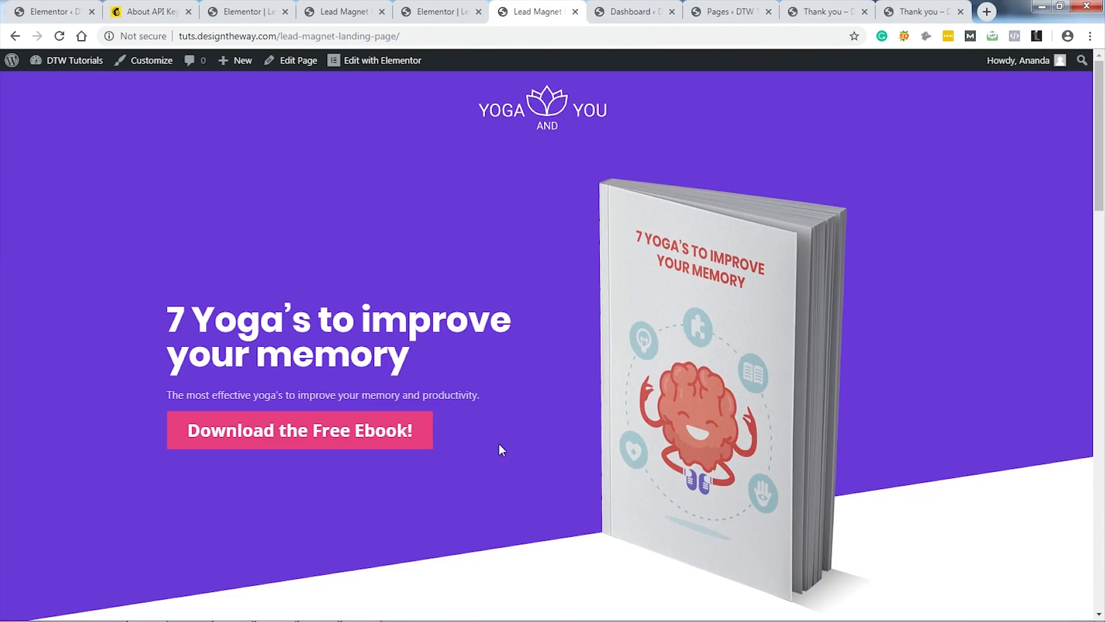
click(341, 434)
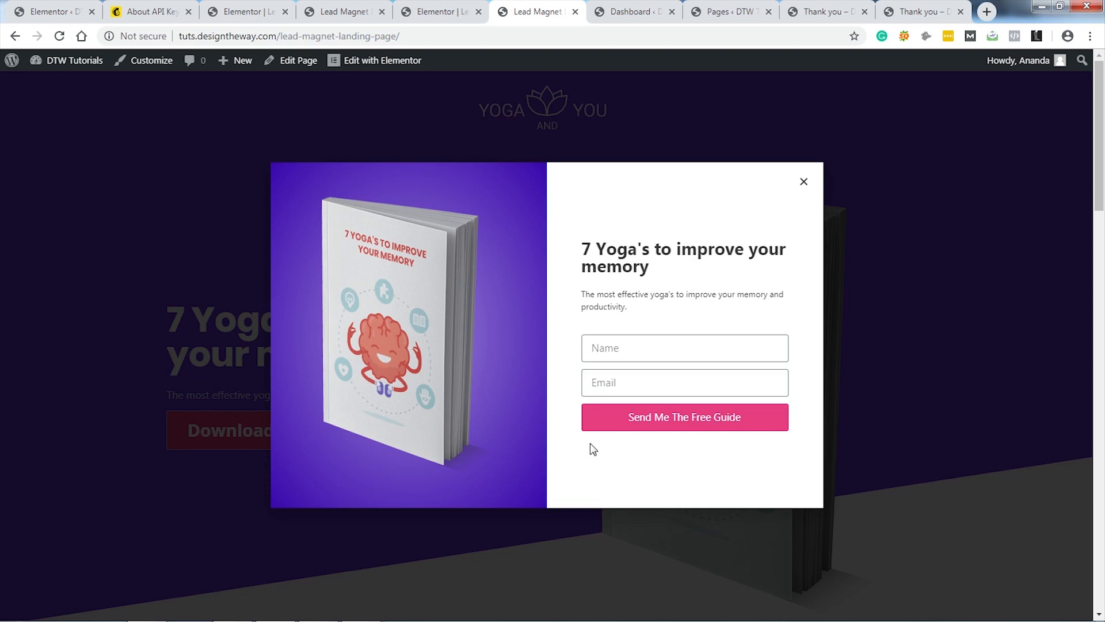
click(823, 19)
Step: Scroll through the first thank-you page saying the free guide is on the way
scroll(1009, 316, down, 3)
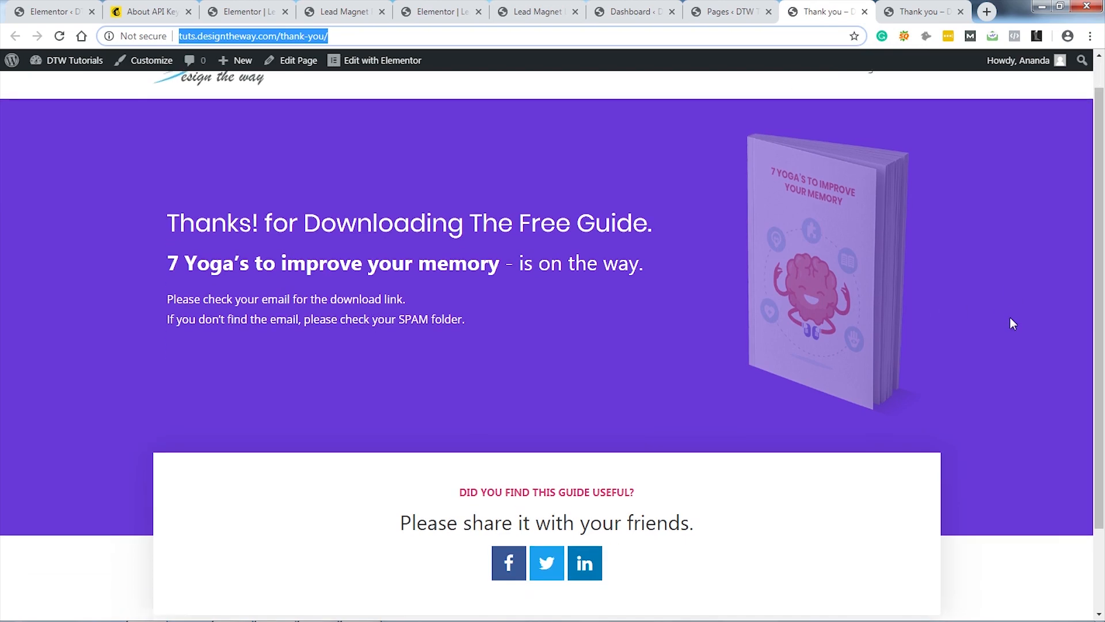
scroll(1010, 312, up, 3)
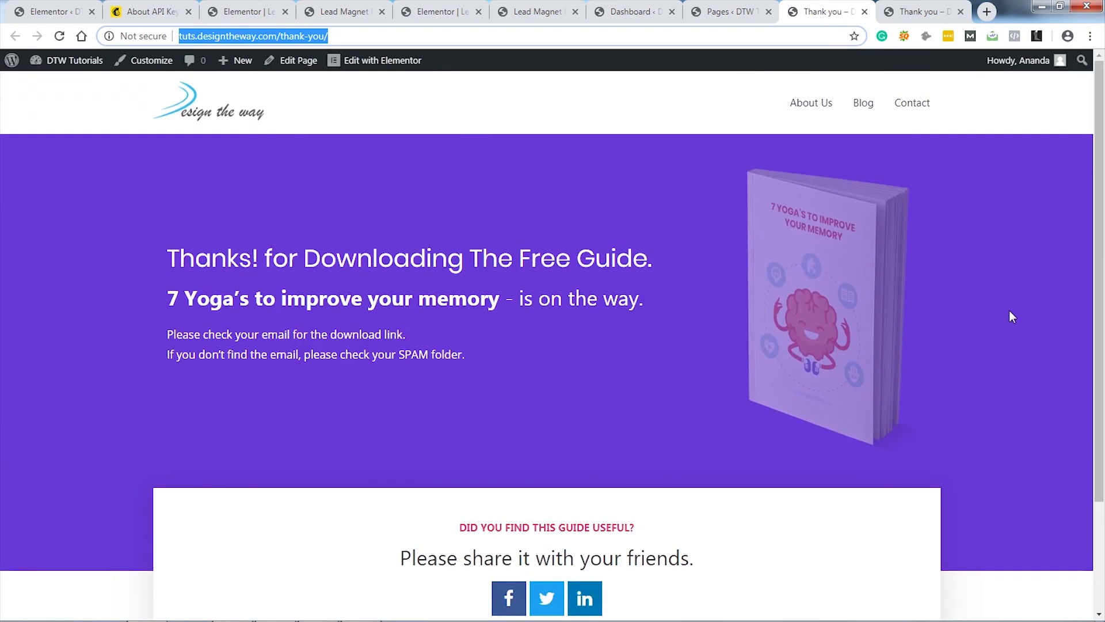
scroll(1002, 299, down, 3)
scroll(996, 274, up, 3)
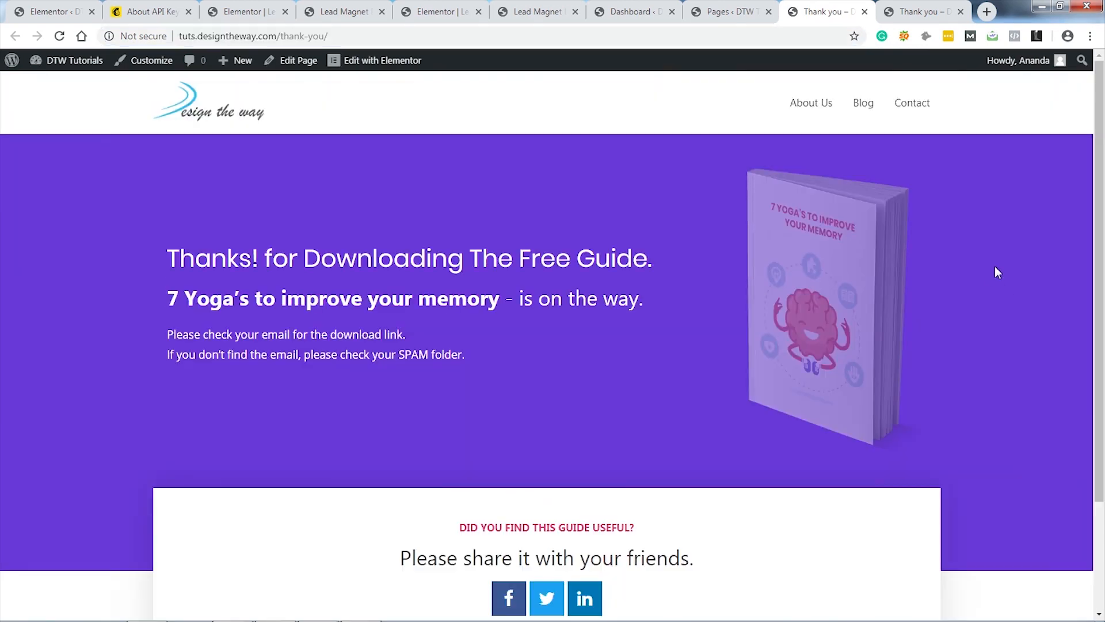
Step: Review the other thank-you page, then return to the Lead Magnet Popup editor
click(920, 12)
scroll(988, 318, down, 6)
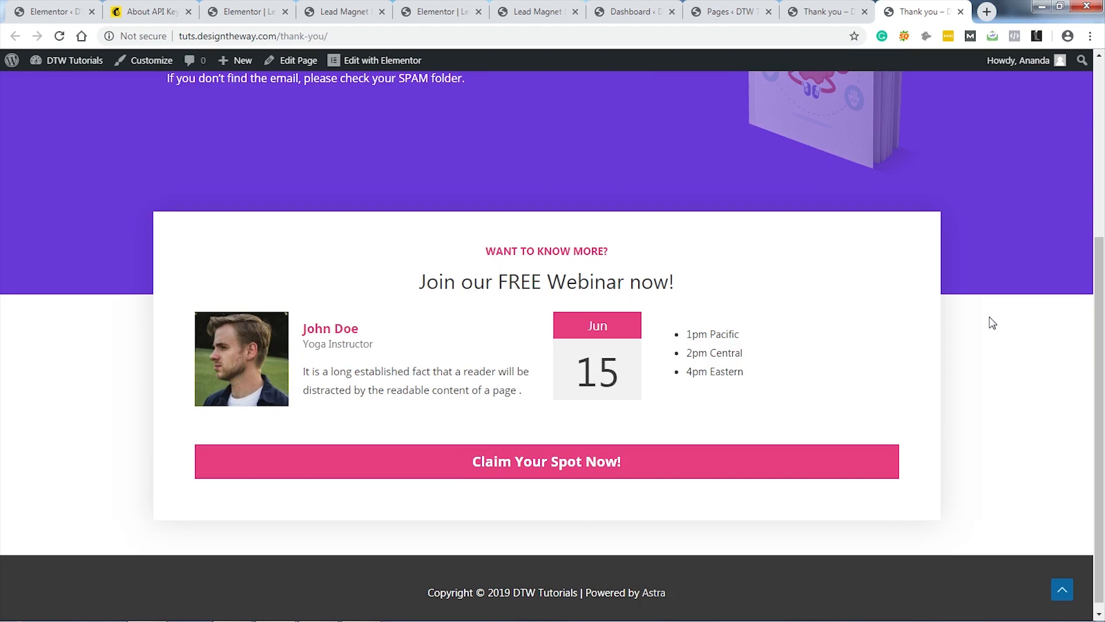
scroll(991, 318, up, 2)
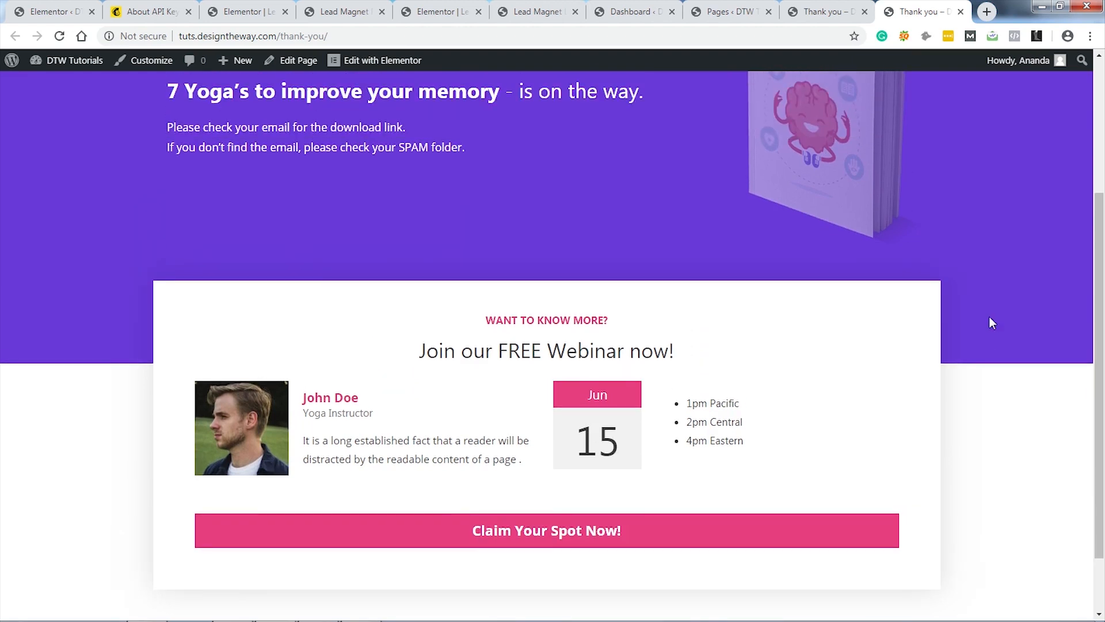
scroll(991, 318, up, 3)
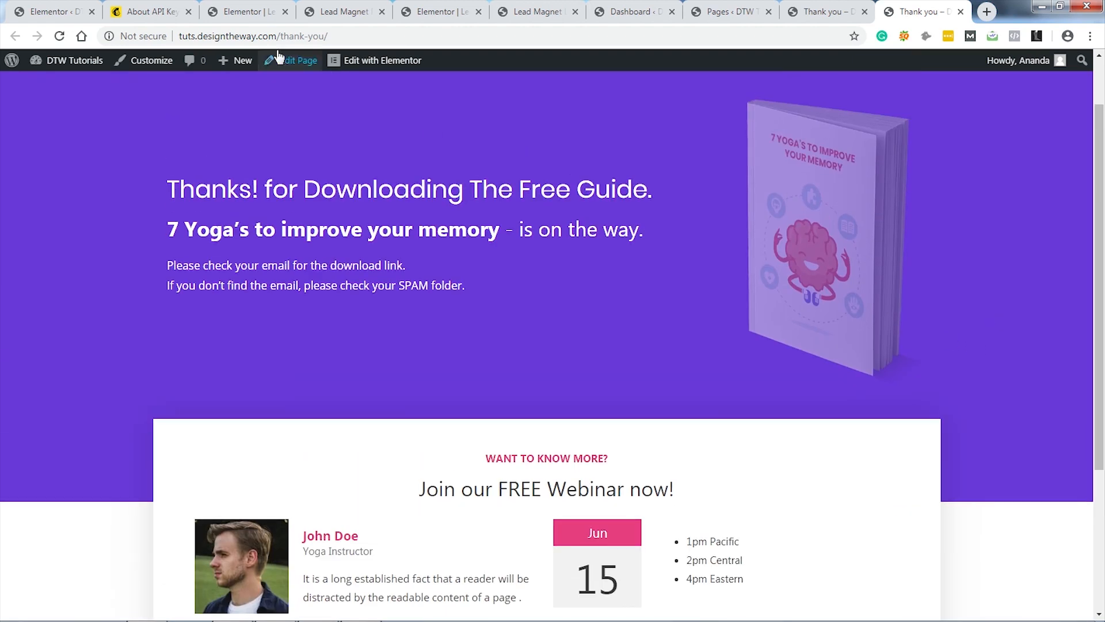
click(253, 12)
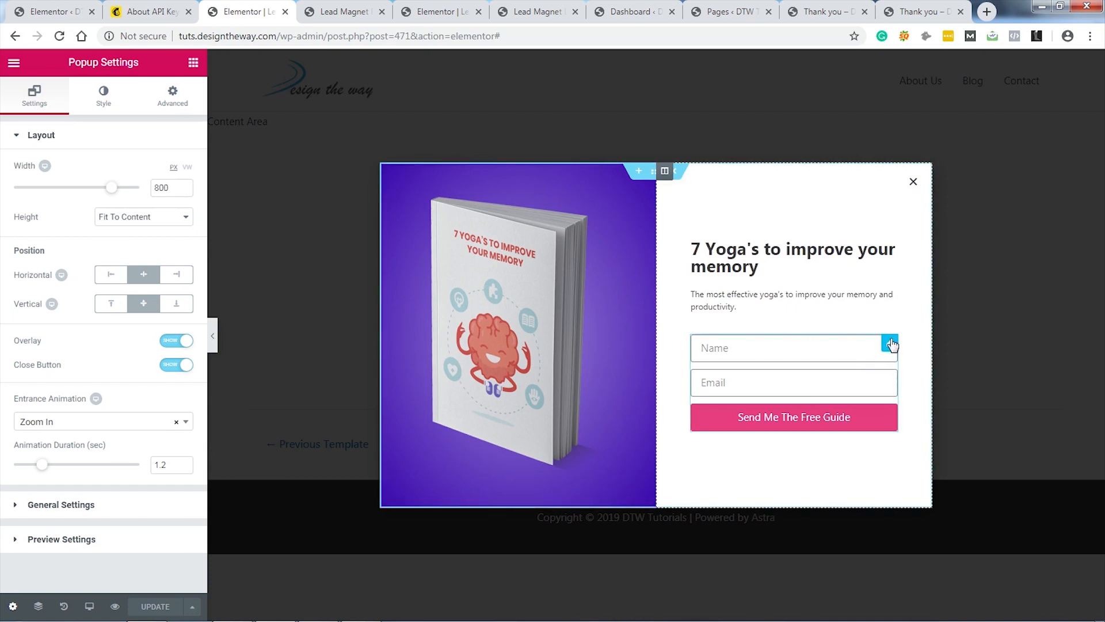
Step: In the popup form's after-submit actions, replace the email notification with a Redirect action
click(821, 394)
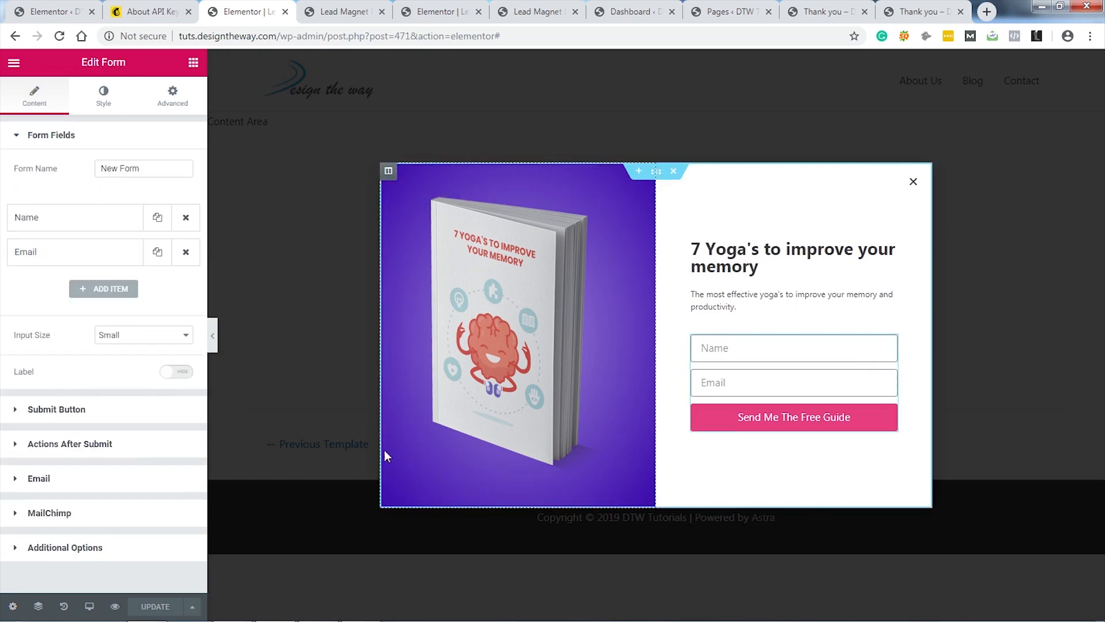
click(104, 445)
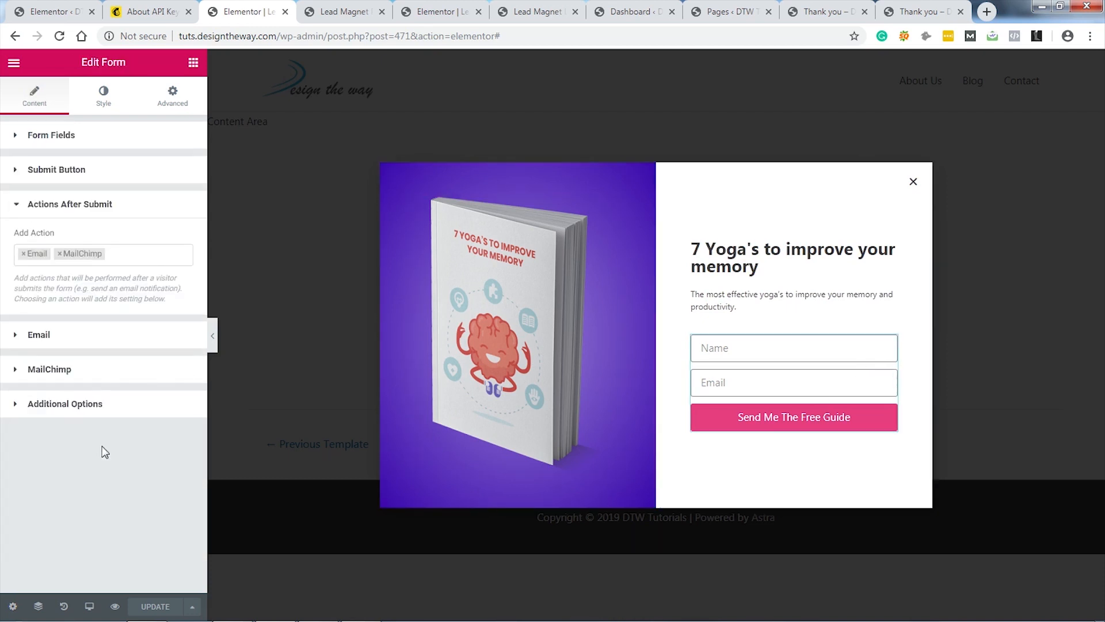
click(23, 254)
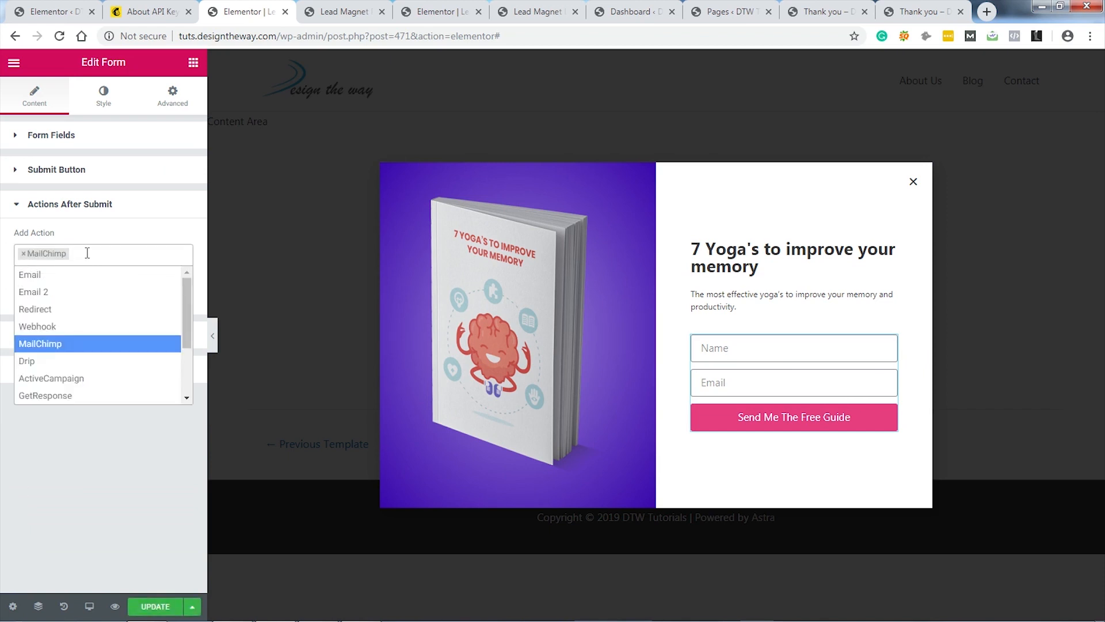
click(40, 310)
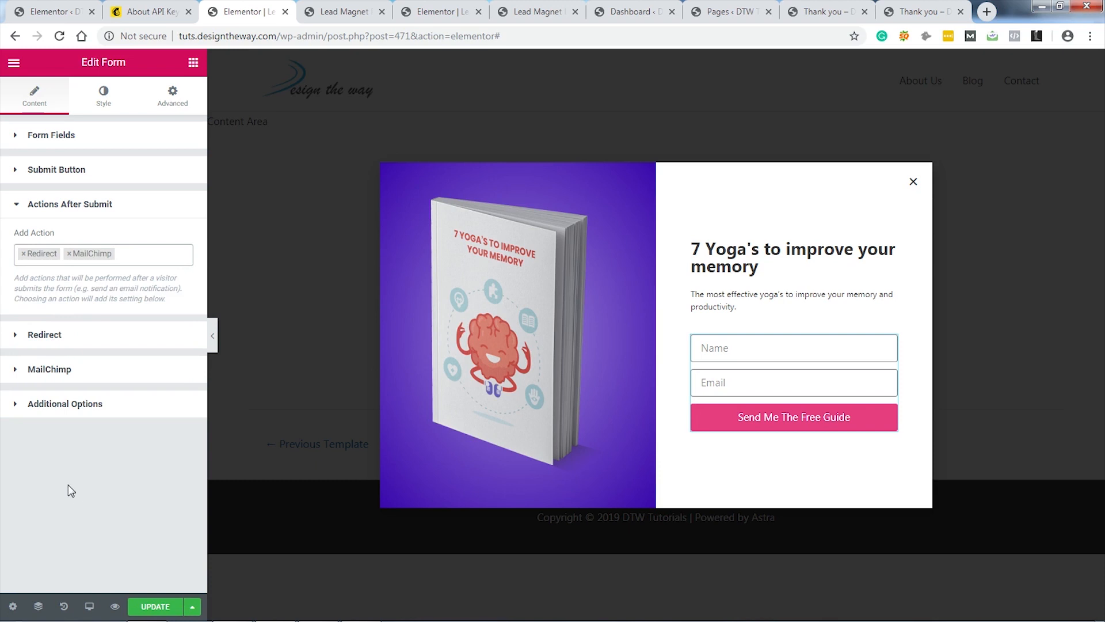
click(59, 339)
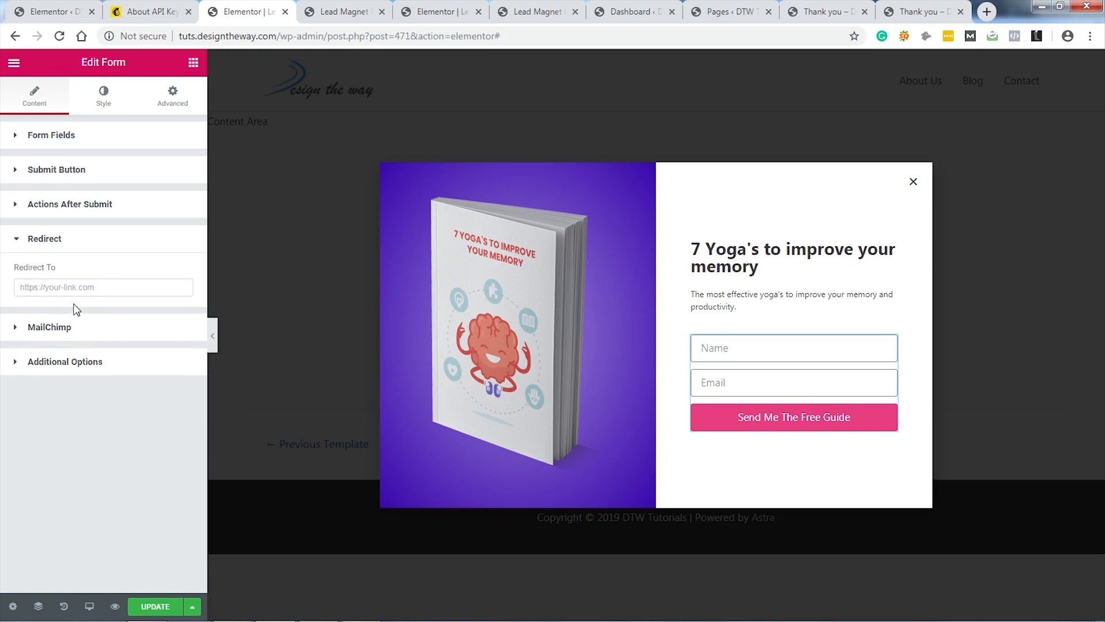
Step: Copy the thank-you page URL and paste it into the form's Redirect To field
click(102, 286)
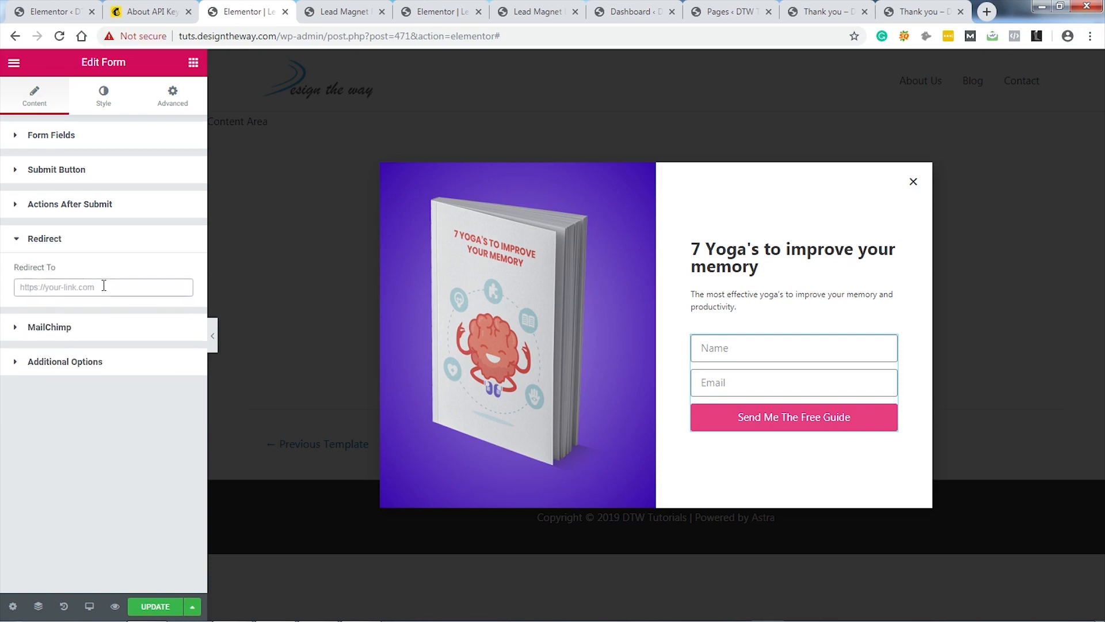
click(823, 14)
click(367, 36)
key(ctrl+c)
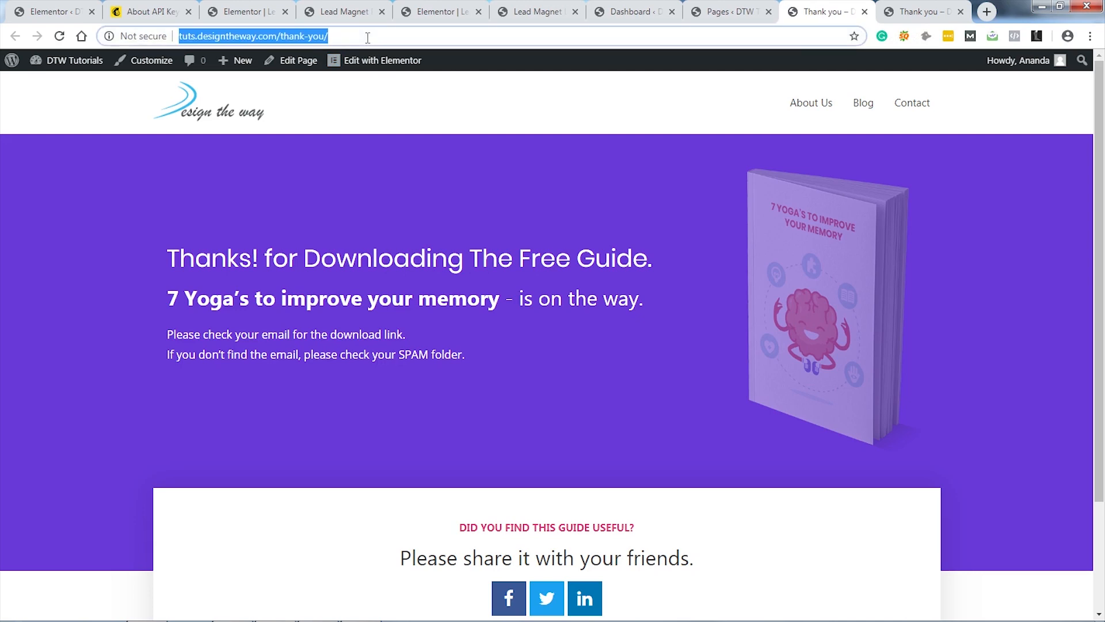
click(245, 11)
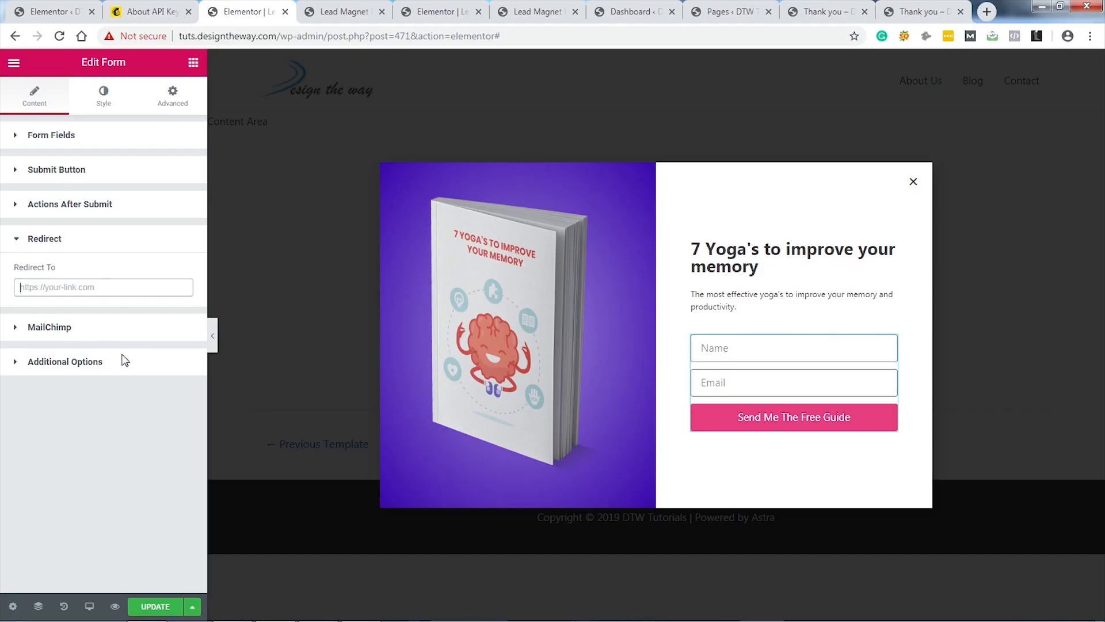
click(98, 287)
key(ctrl+v)
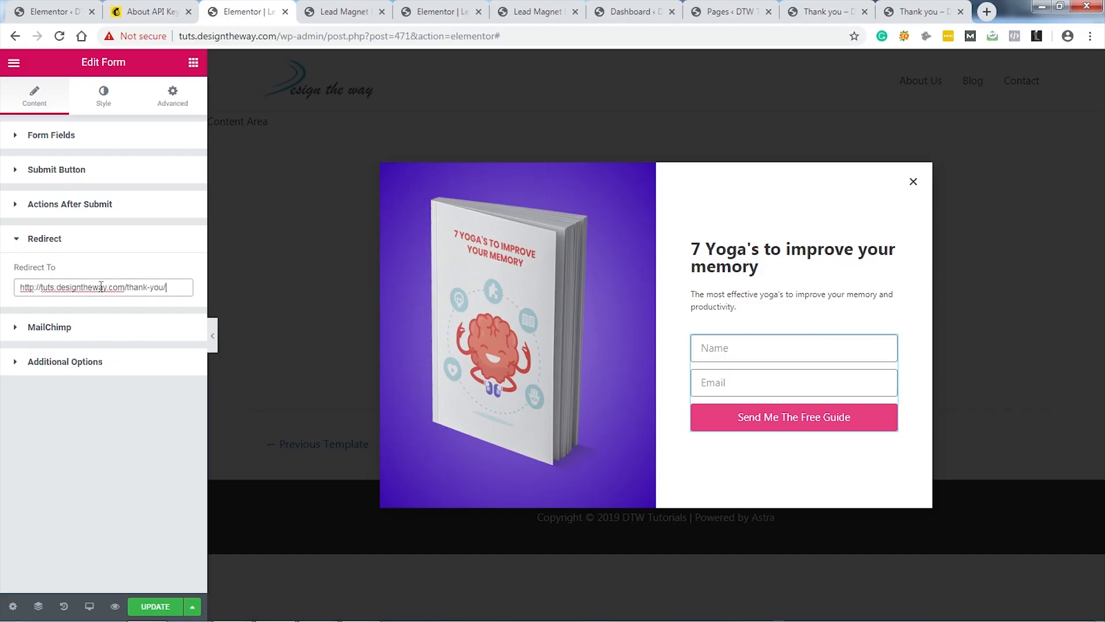
Step: Update the popup and Save & Close its publish settings
click(155, 606)
click(850, 595)
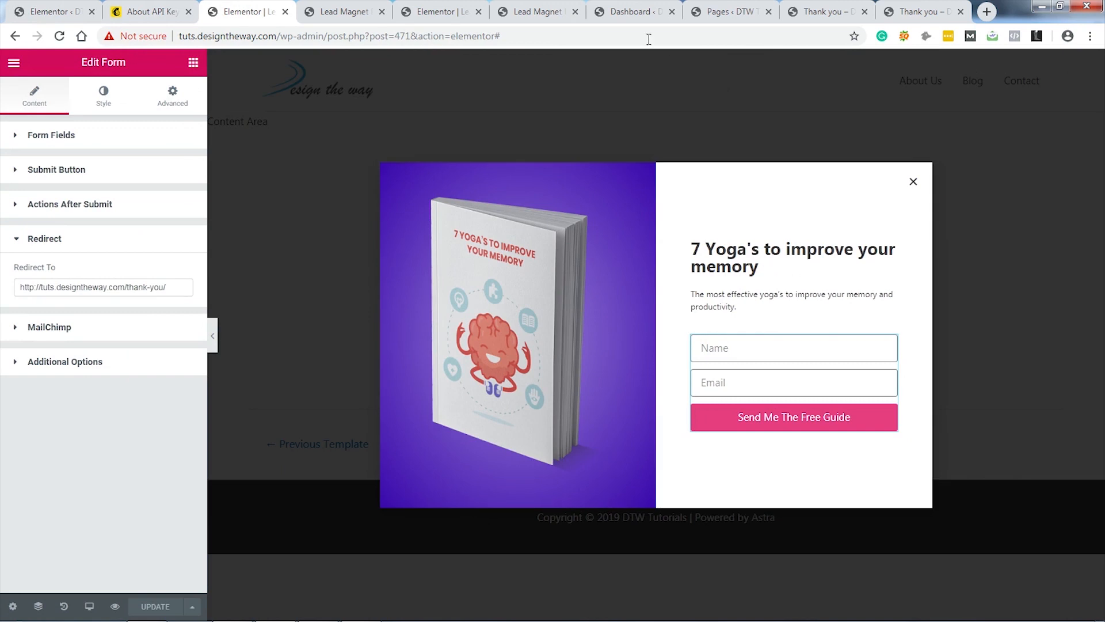
click(538, 12)
Step: Reload the landing page and close the Thank you, admin and editor tabs
key(F5)
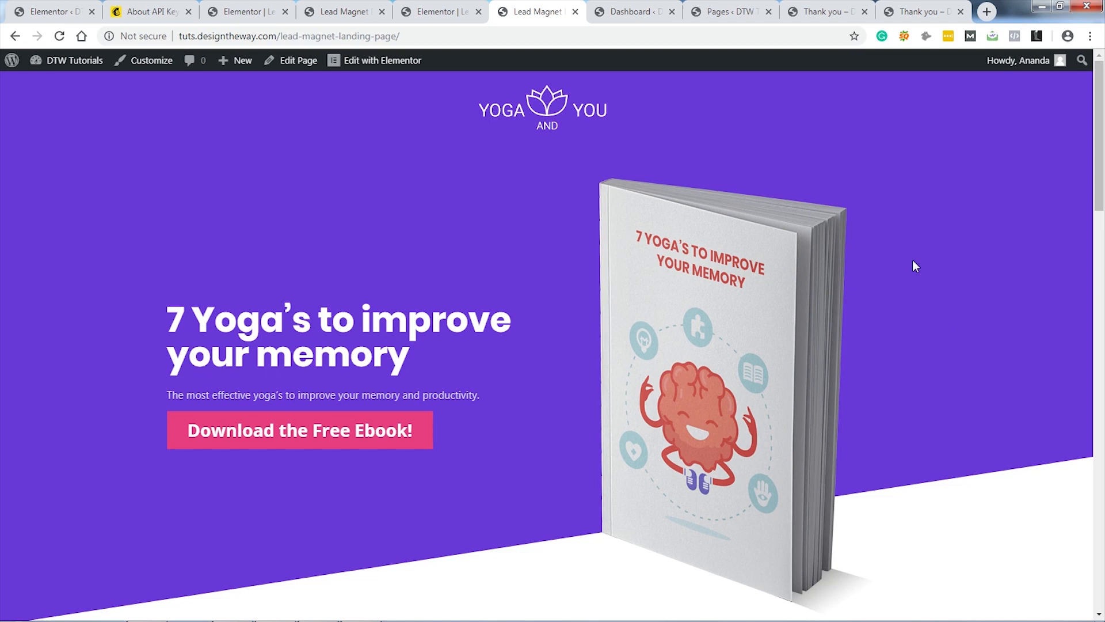
click(961, 11)
click(961, 12)
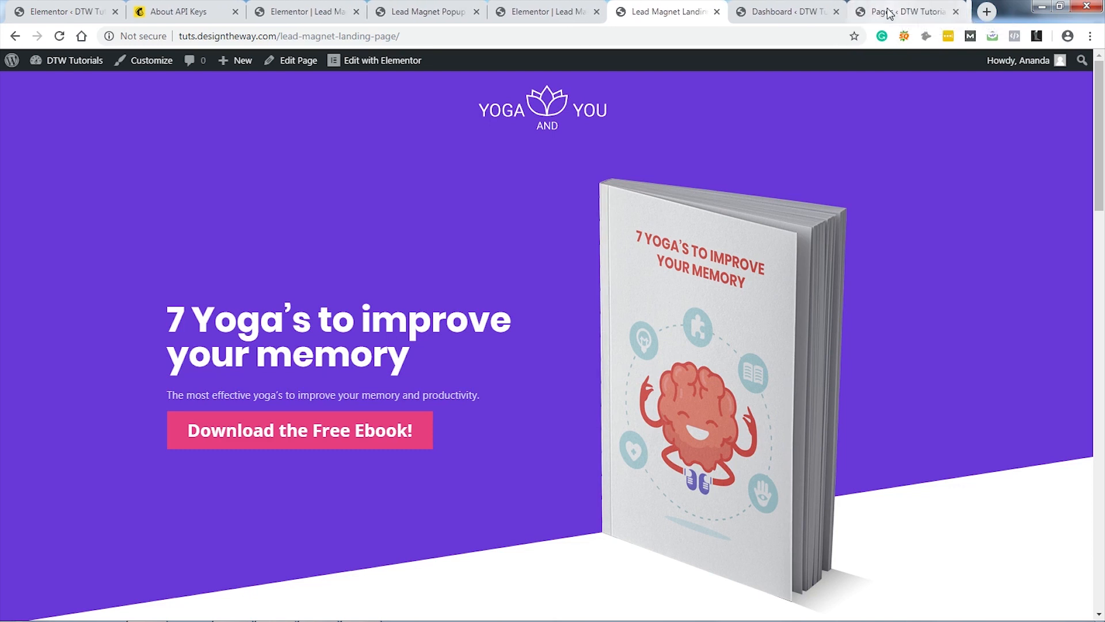
click(956, 12)
click(962, 12)
click(804, 12)
Step: Close the remaining popup, API key and Elementor admin tabs, leaving one blank tab
middle_click(550, 11)
middle_click(416, 11)
middle_click(247, 11)
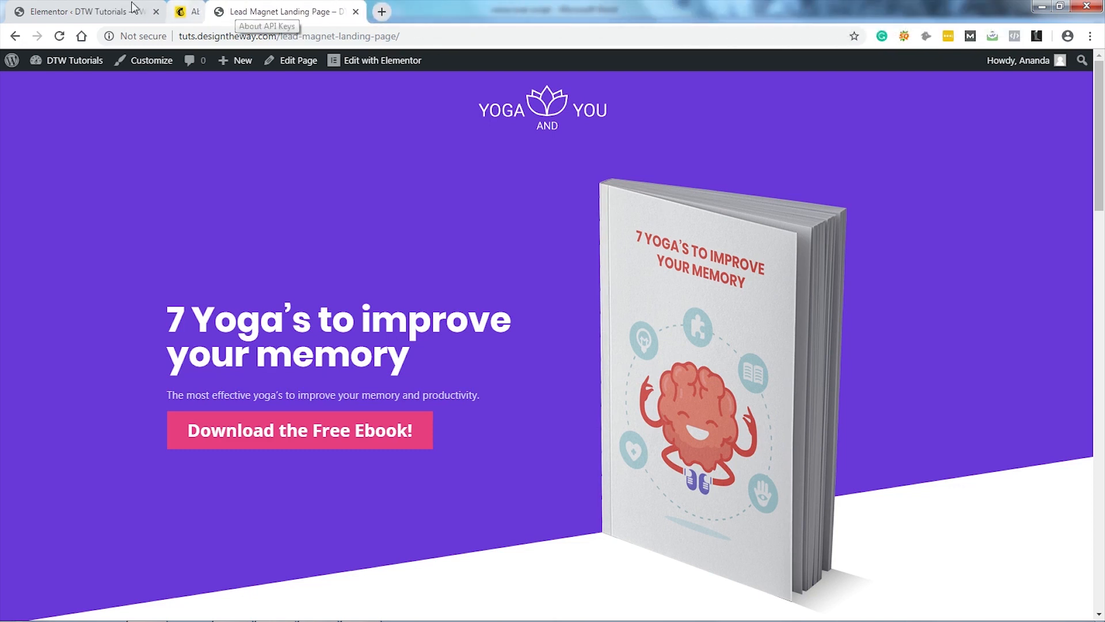
middle_click(78, 10)
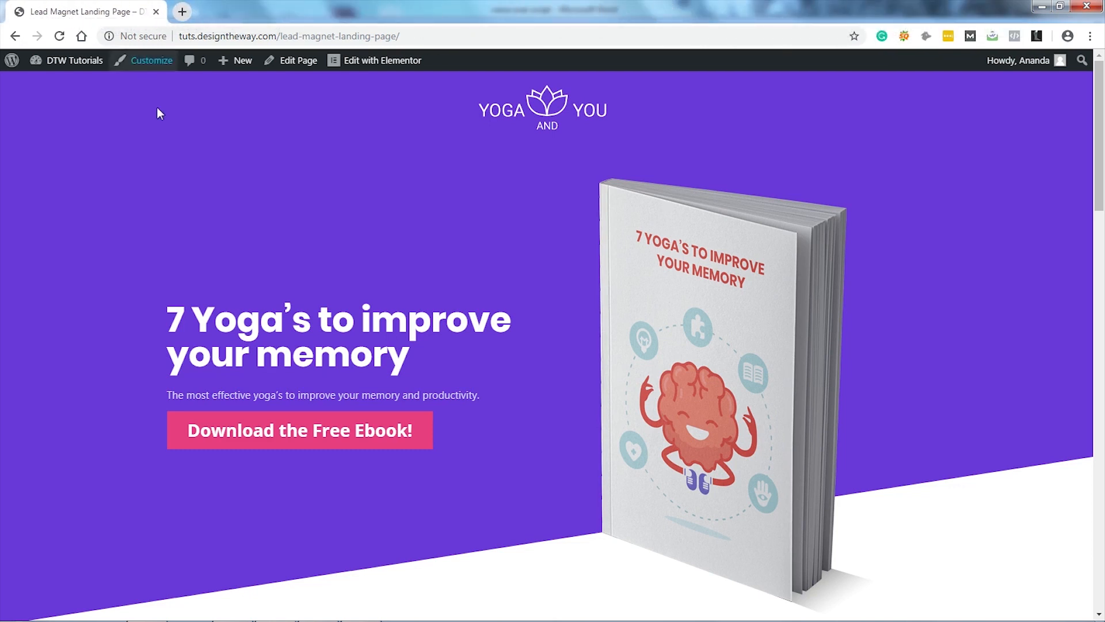
click(186, 12)
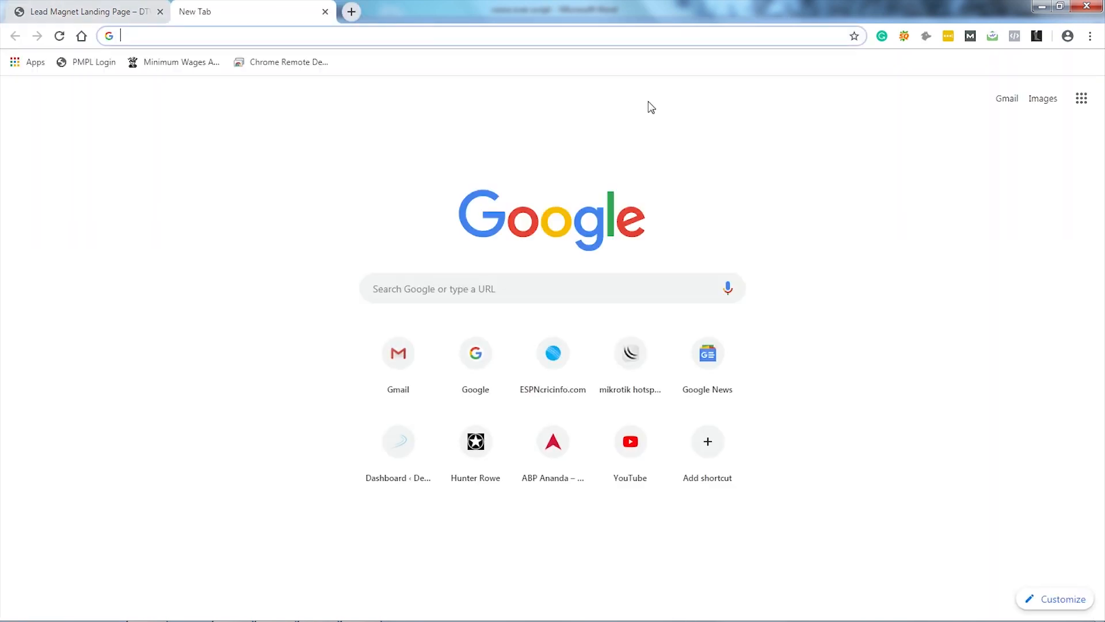
Step: Go to us20.admin.mailchimp.com to show the LM Improve Memory audience with 0 contacts
text(us2)
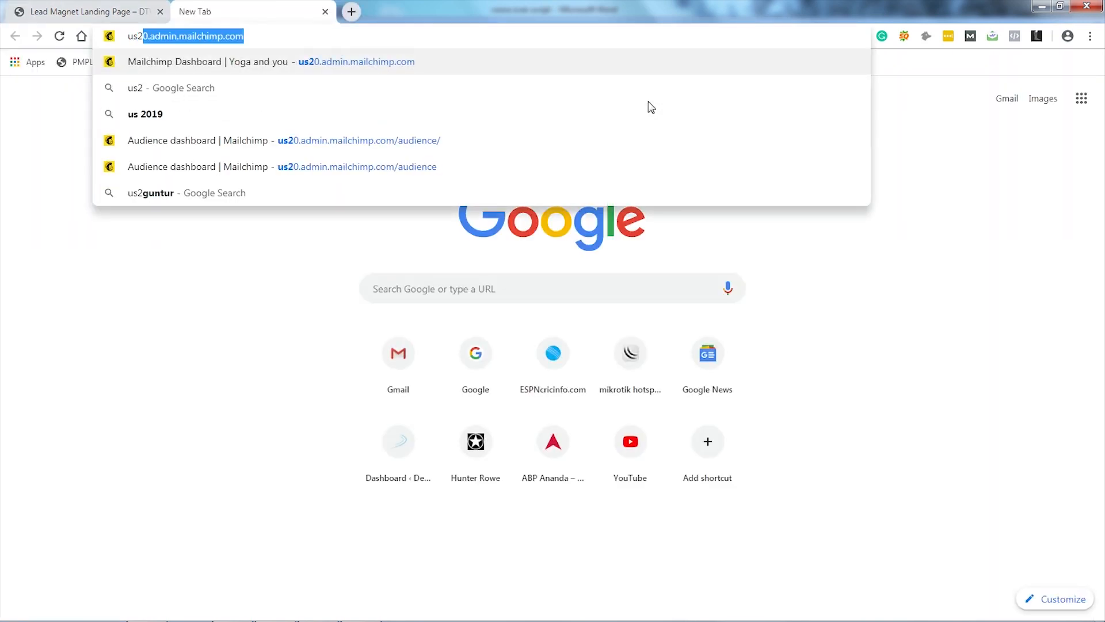
key(Return)
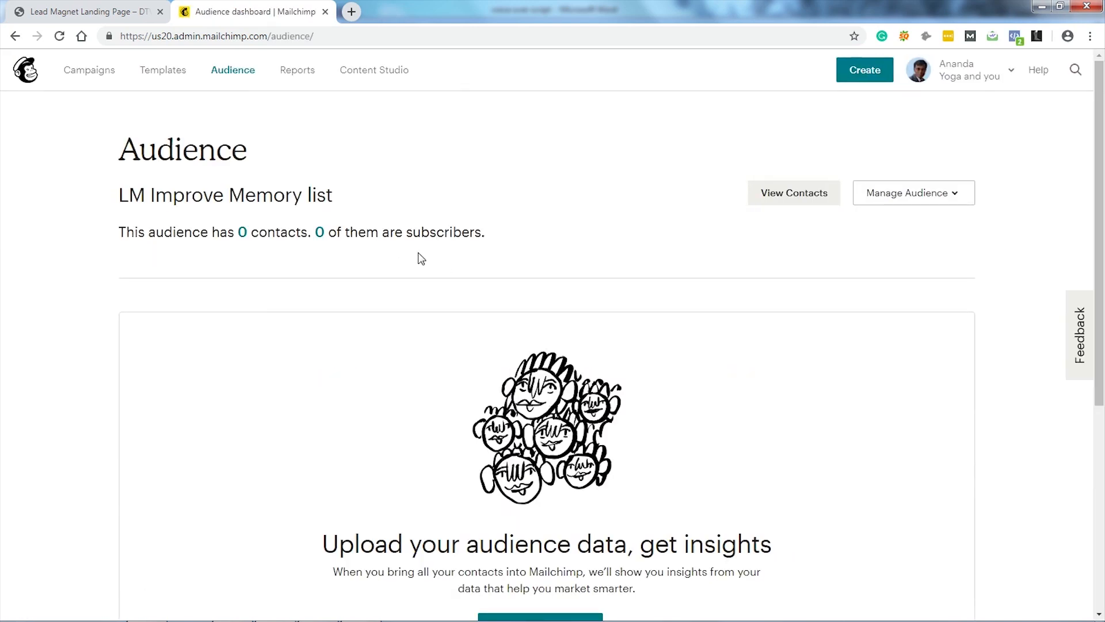
click(81, 13)
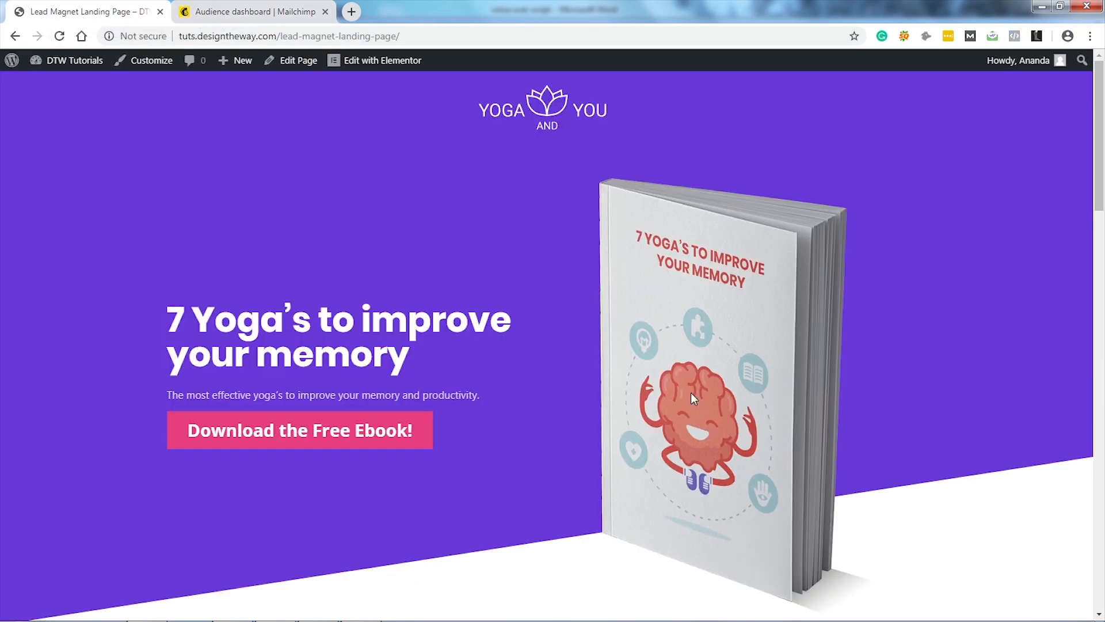
Step: Open the Download popup, enter a test name and e-mail address, and submit the form
click(330, 441)
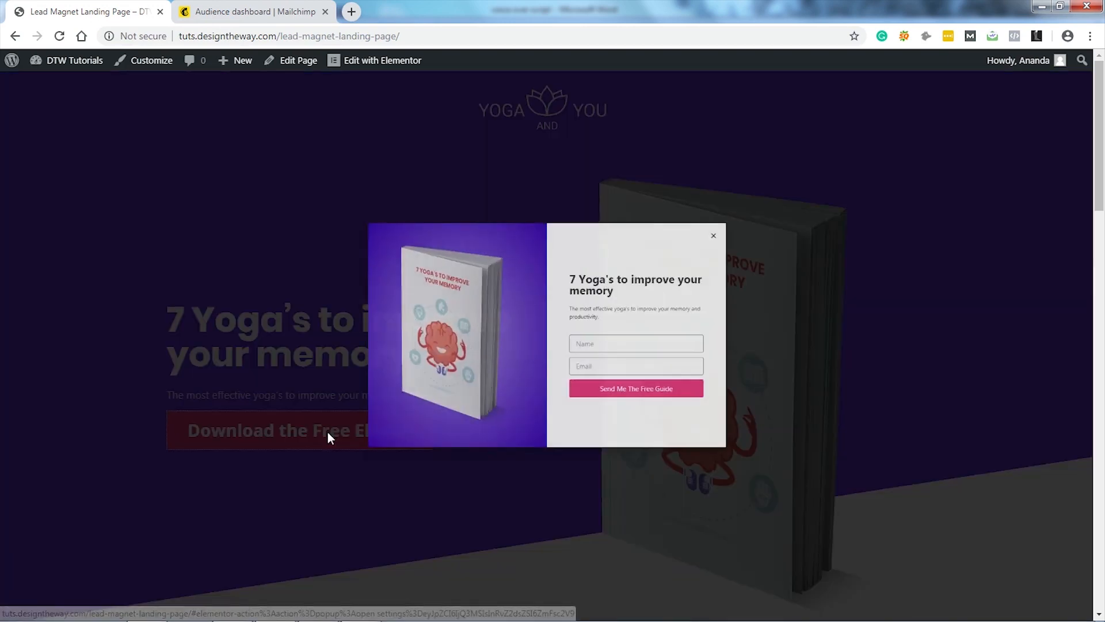
click(628, 349)
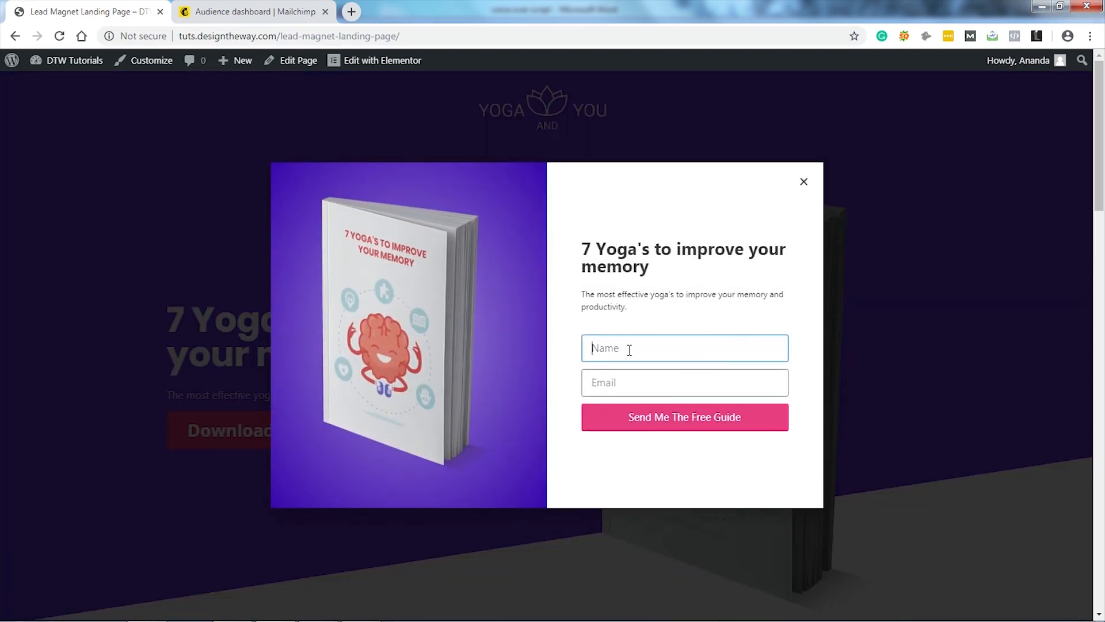
text(Ananda)
key(Tab)
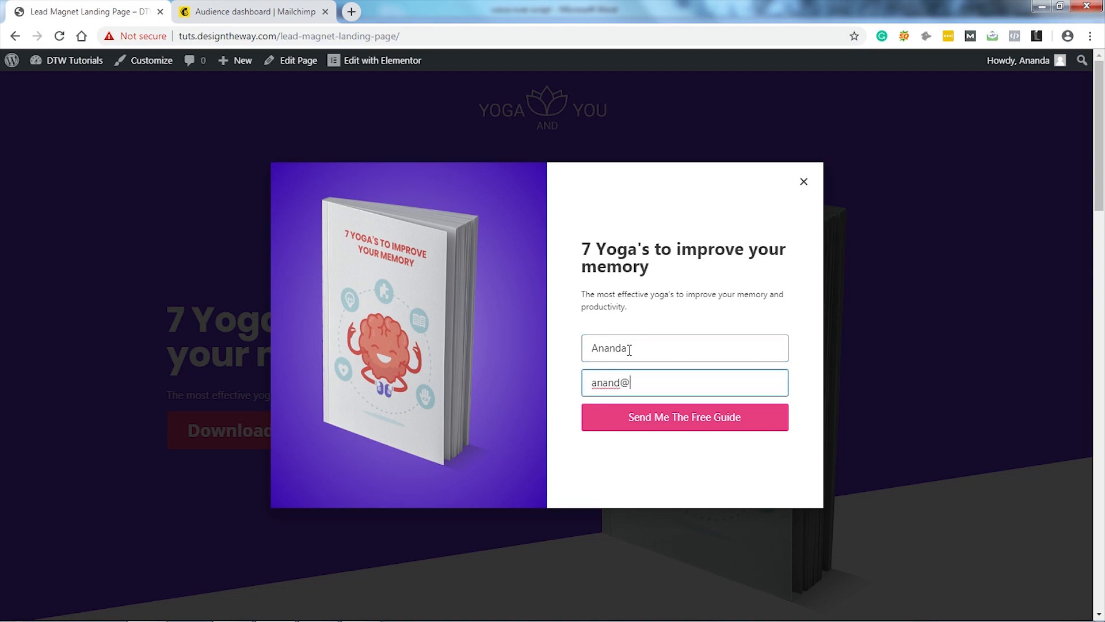
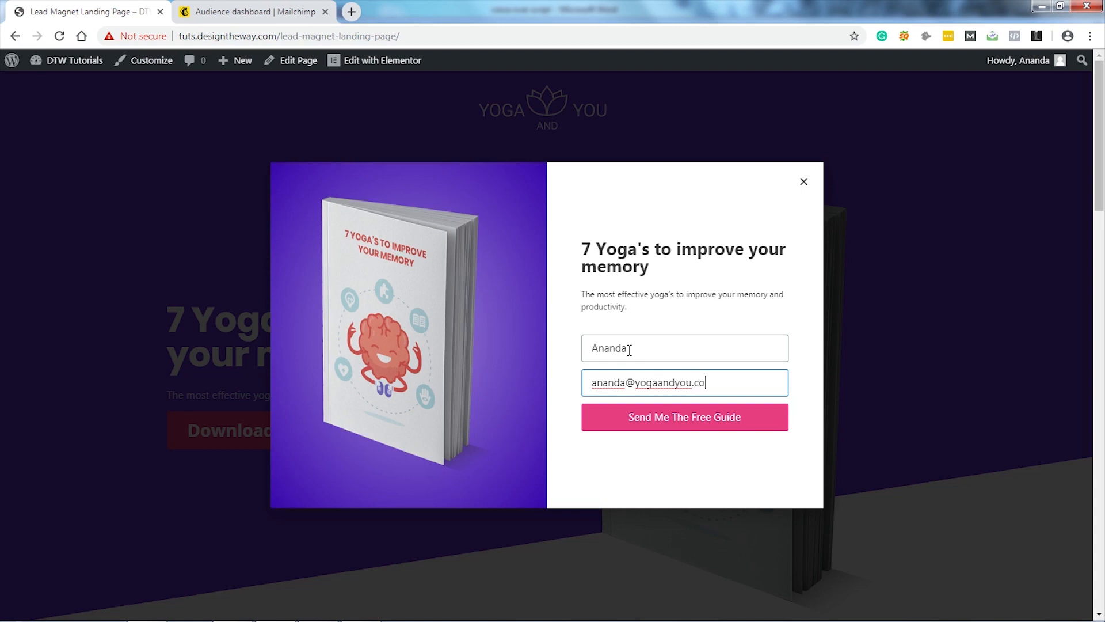
click(670, 425)
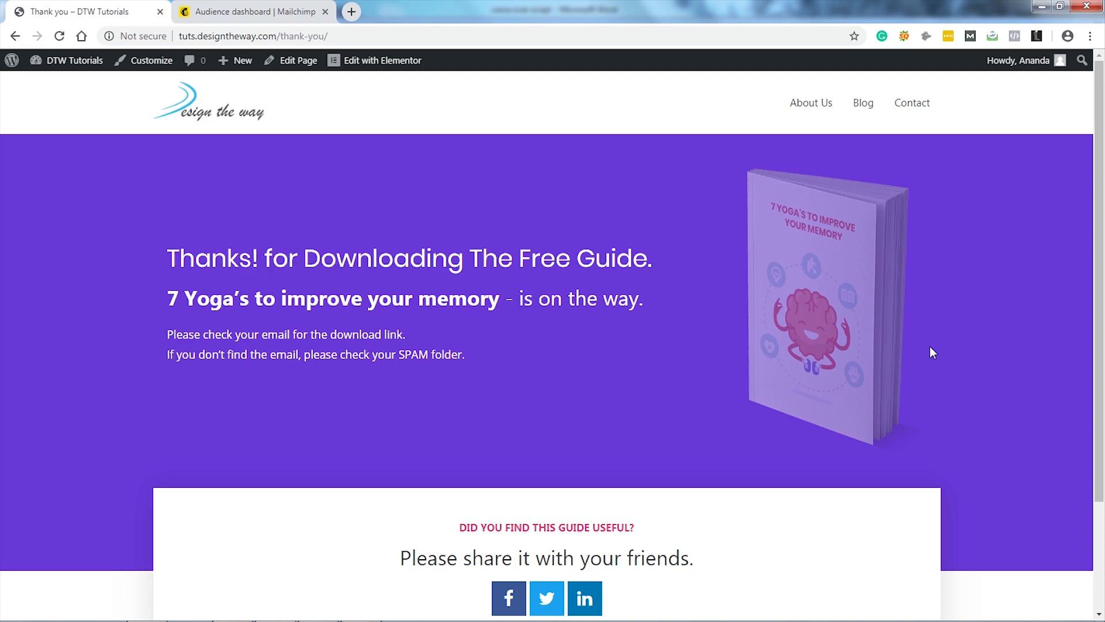
scroll(930, 347, down, 3)
scroll(930, 348, up, 3)
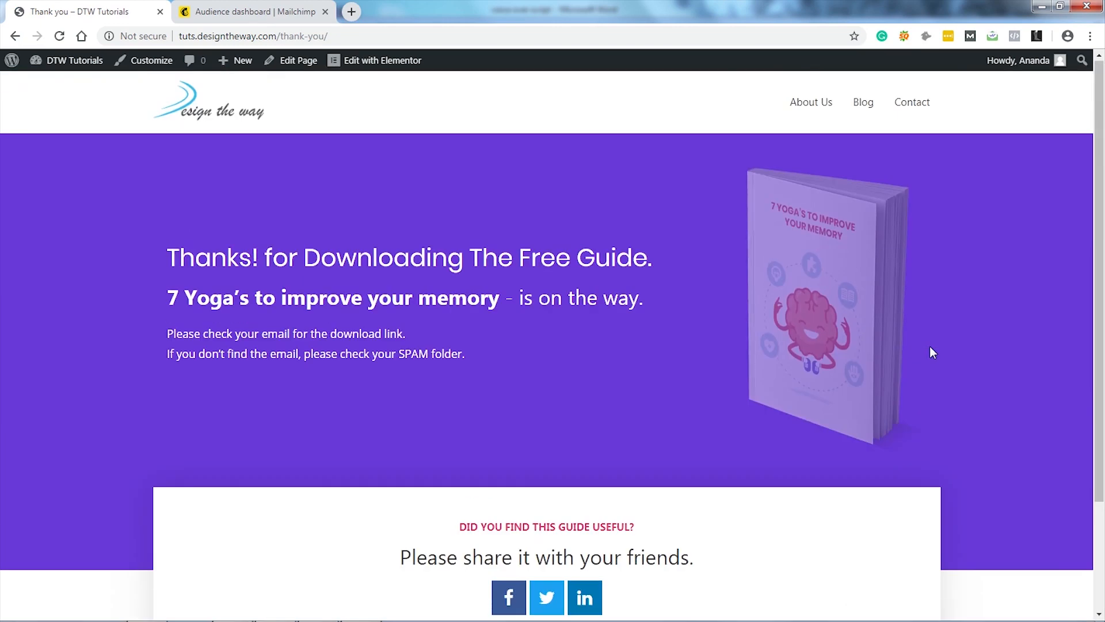
Step: Refresh the Mailchimp audience, view contacts to confirm the new subscriber, then go to Campaigns
click(261, 12)
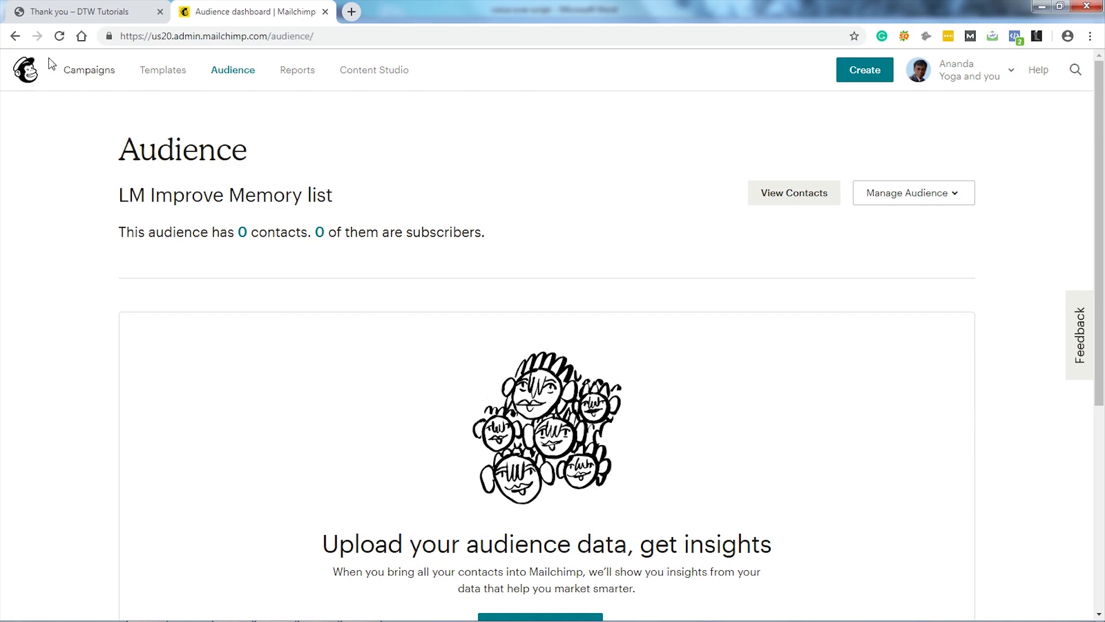
click(60, 36)
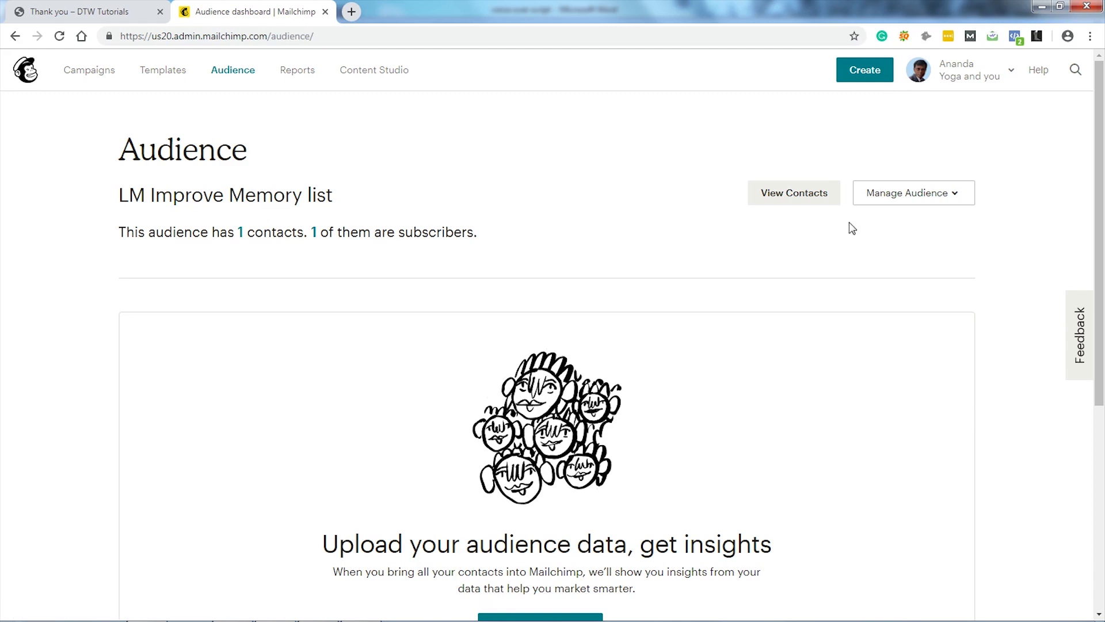
click(801, 197)
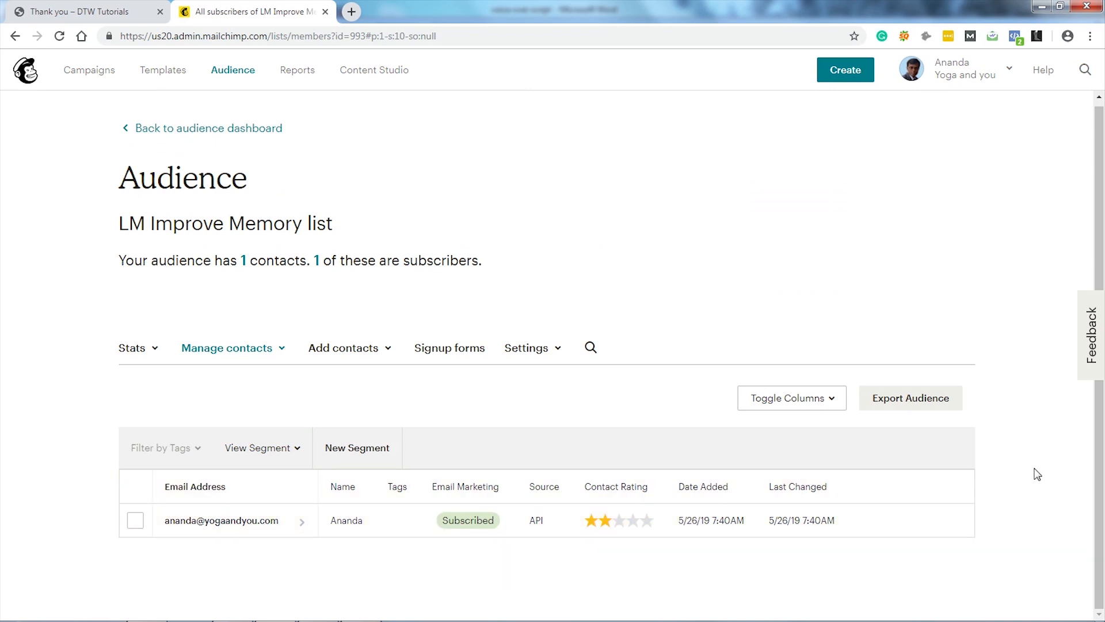
click(52, 14)
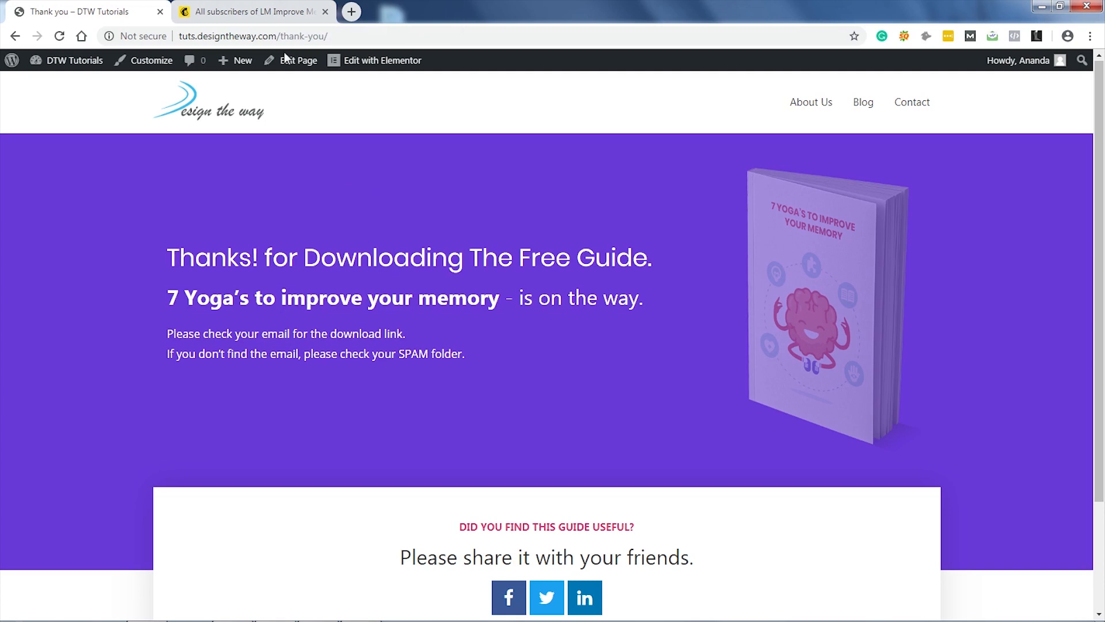
click(257, 12)
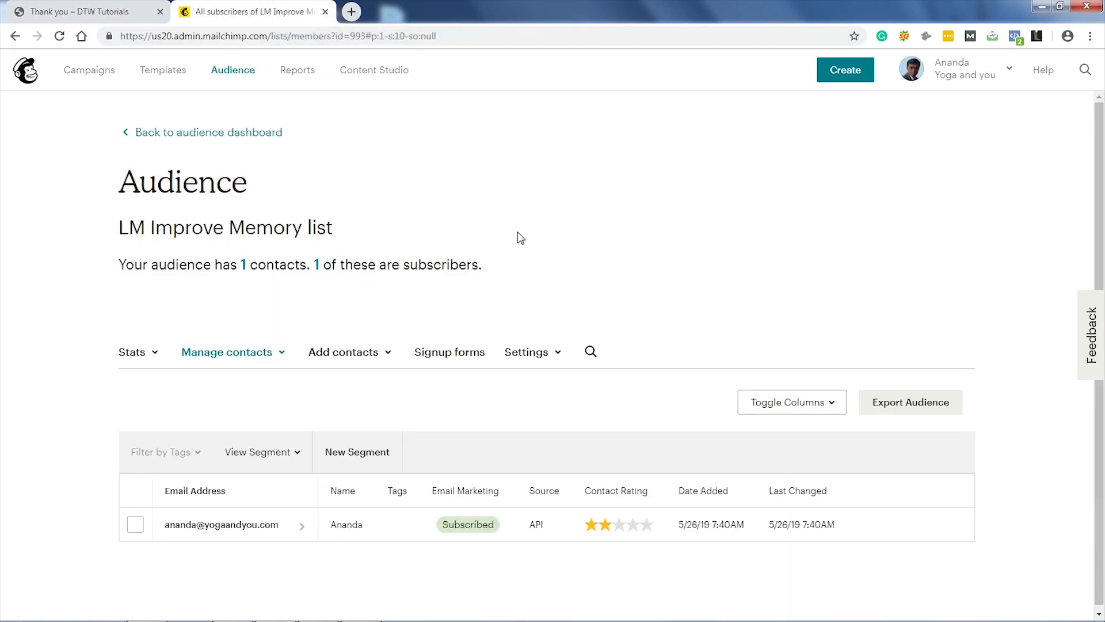
click(85, 75)
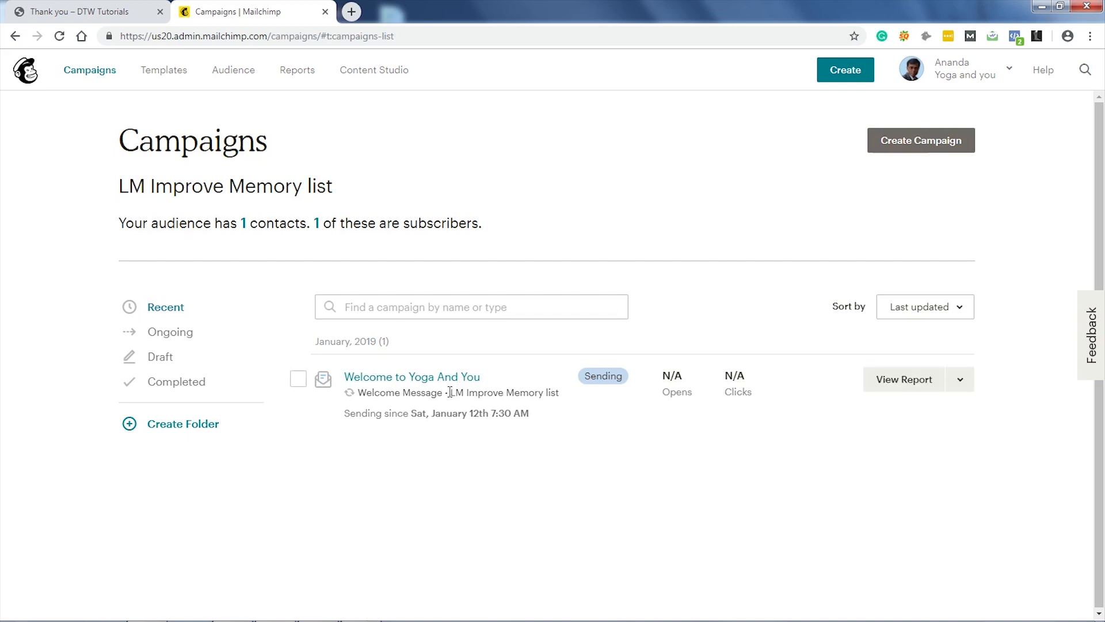
Step: Edit the Welcome to Yoga And You automation, pause the Welcome Email, and open its content
click(960, 382)
click(901, 419)
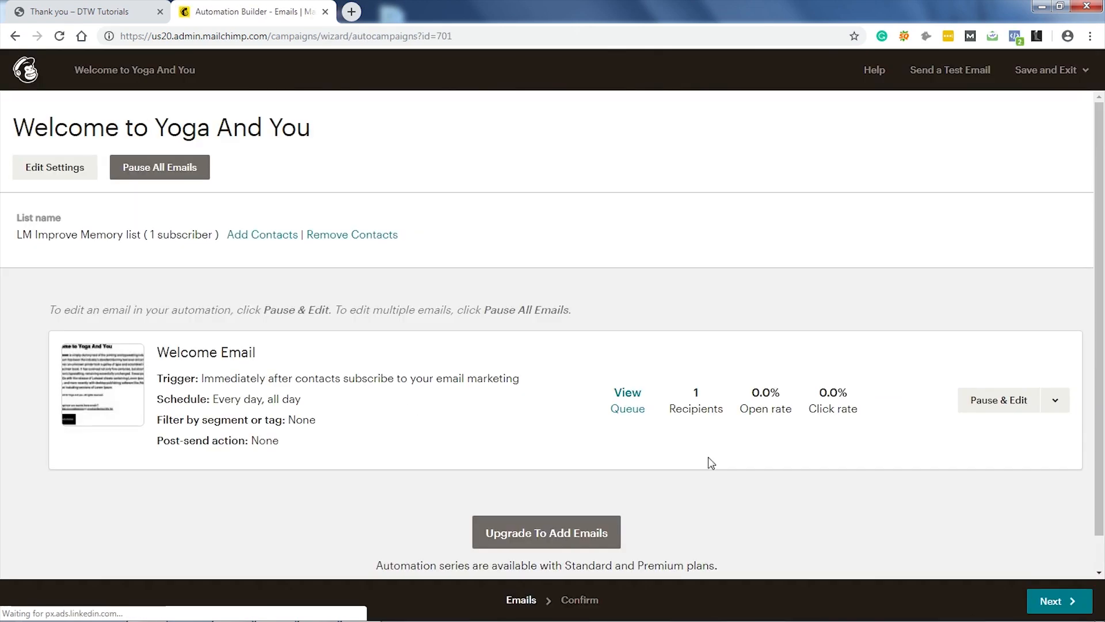
click(1009, 406)
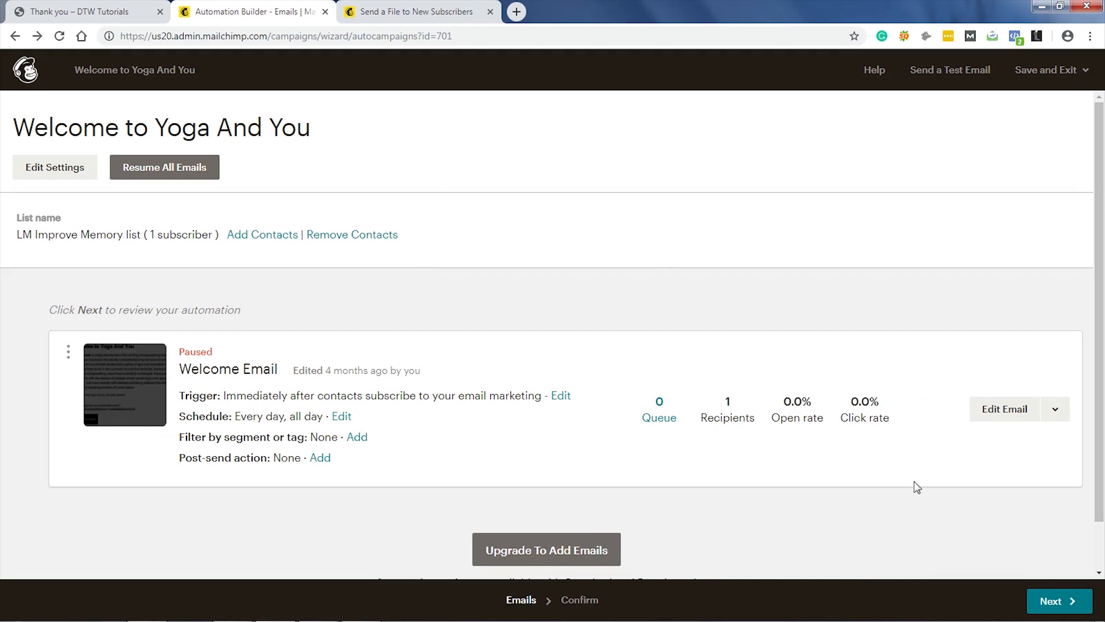
click(1004, 407)
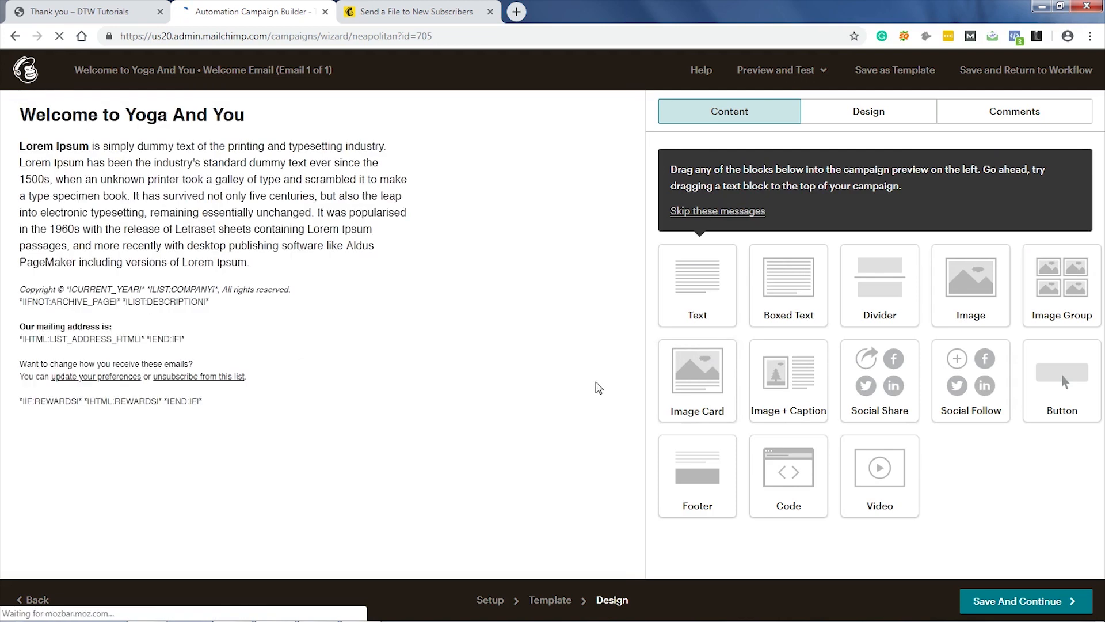
mouse_move(394, 150)
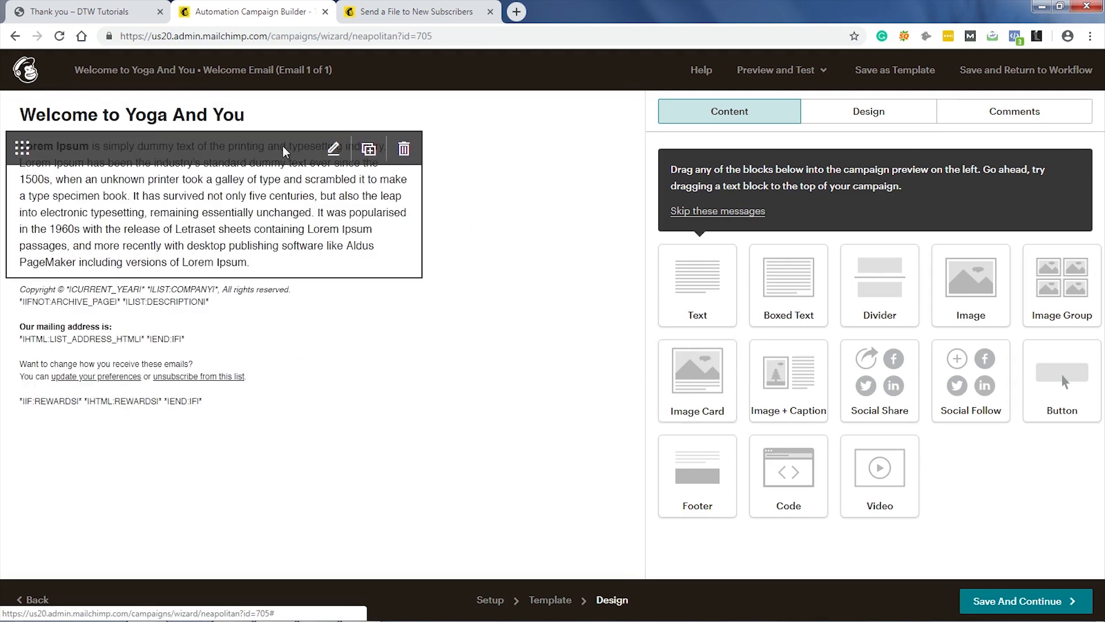
Step: Upload the ebook PDF from the Desktop as a file link target and copy its URL
click(314, 153)
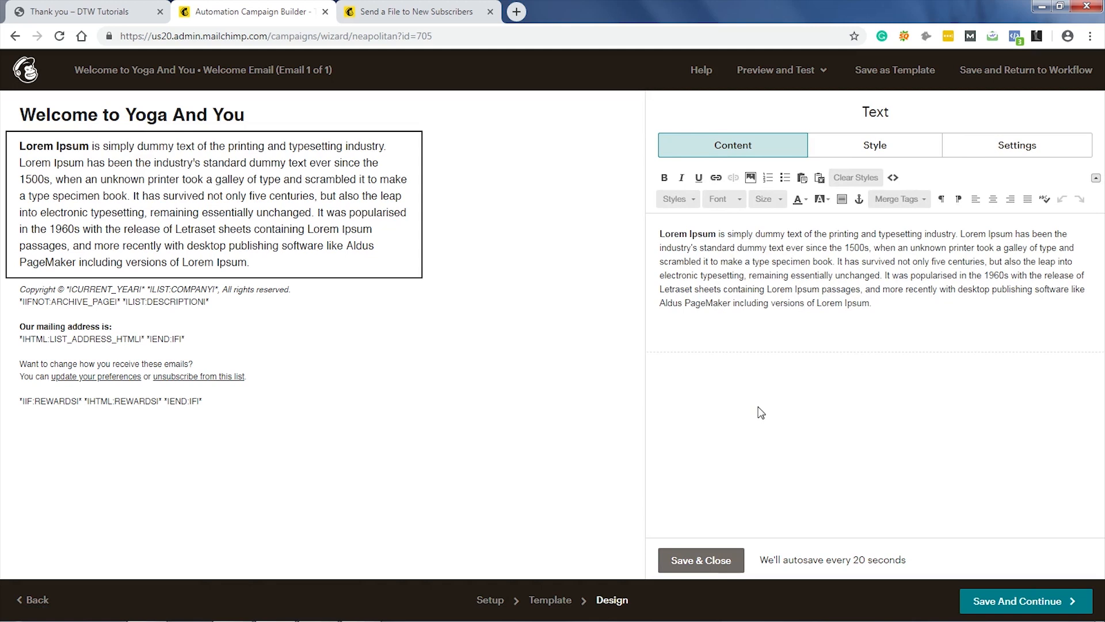
click(715, 178)
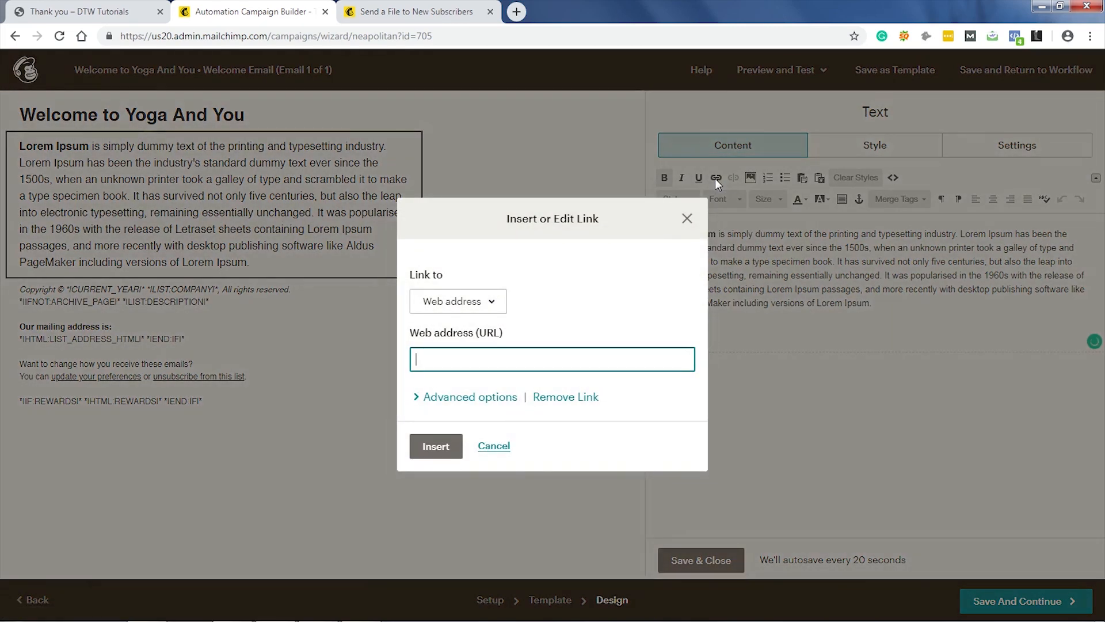
click(488, 305)
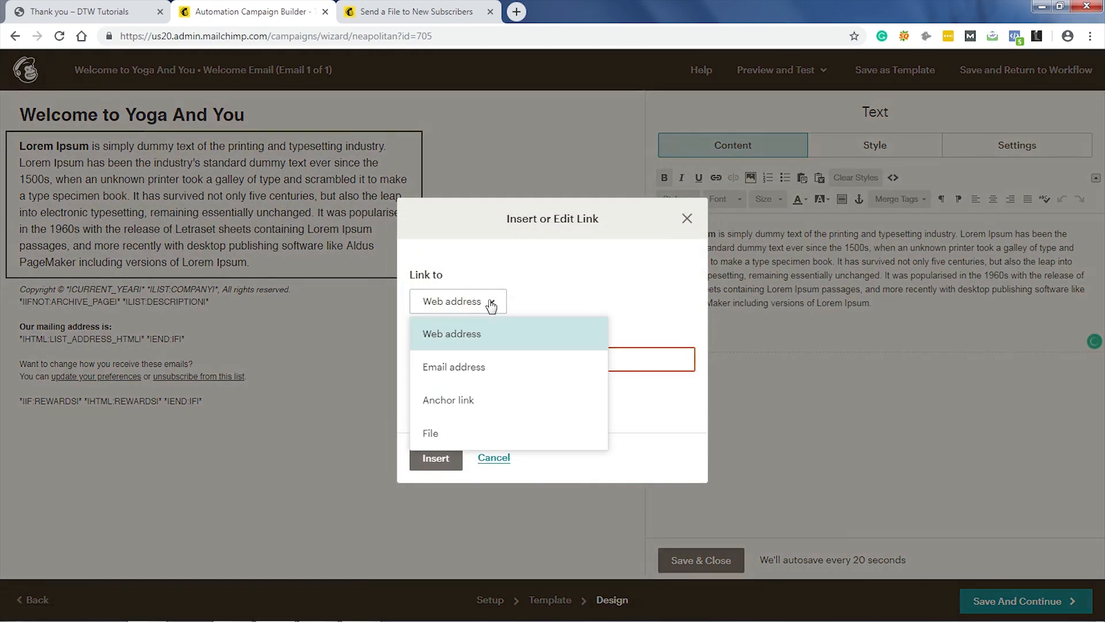
click(455, 436)
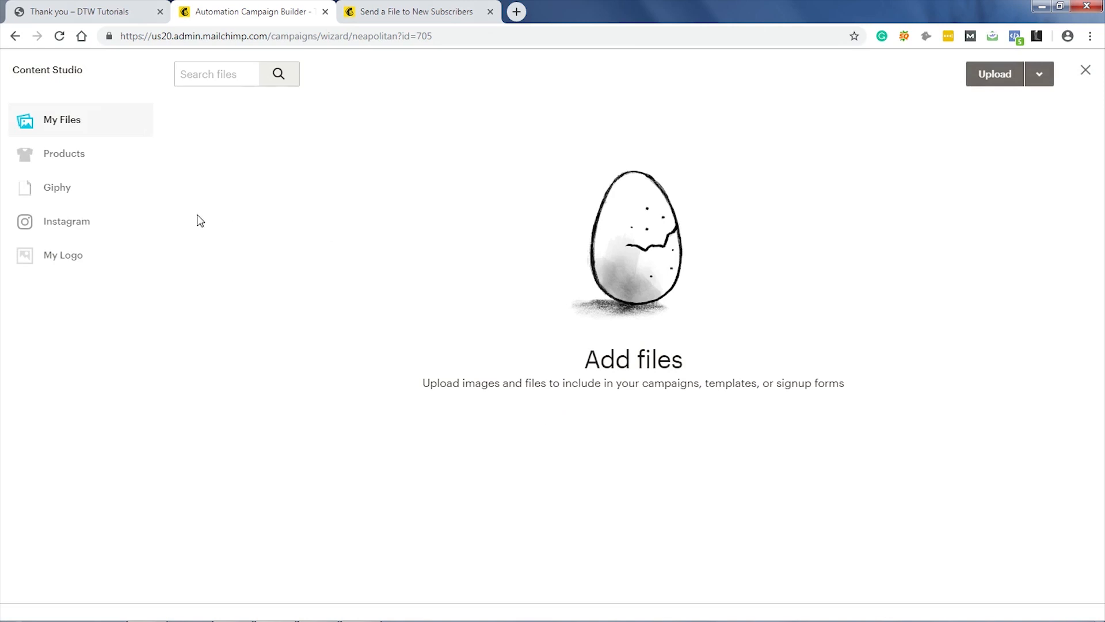
click(1002, 78)
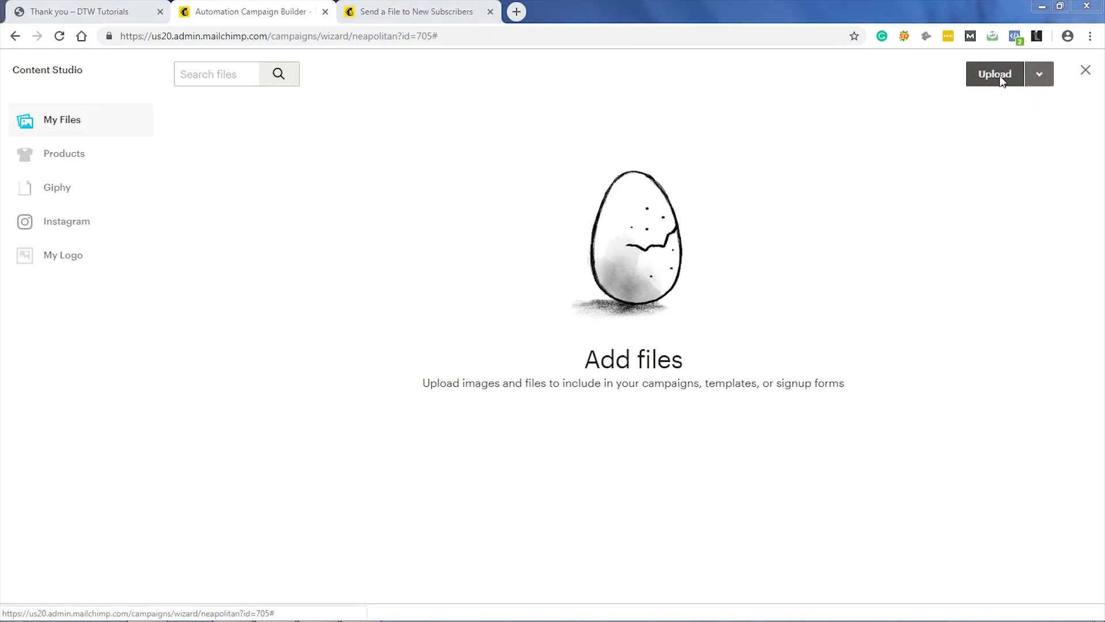
click(55, 94)
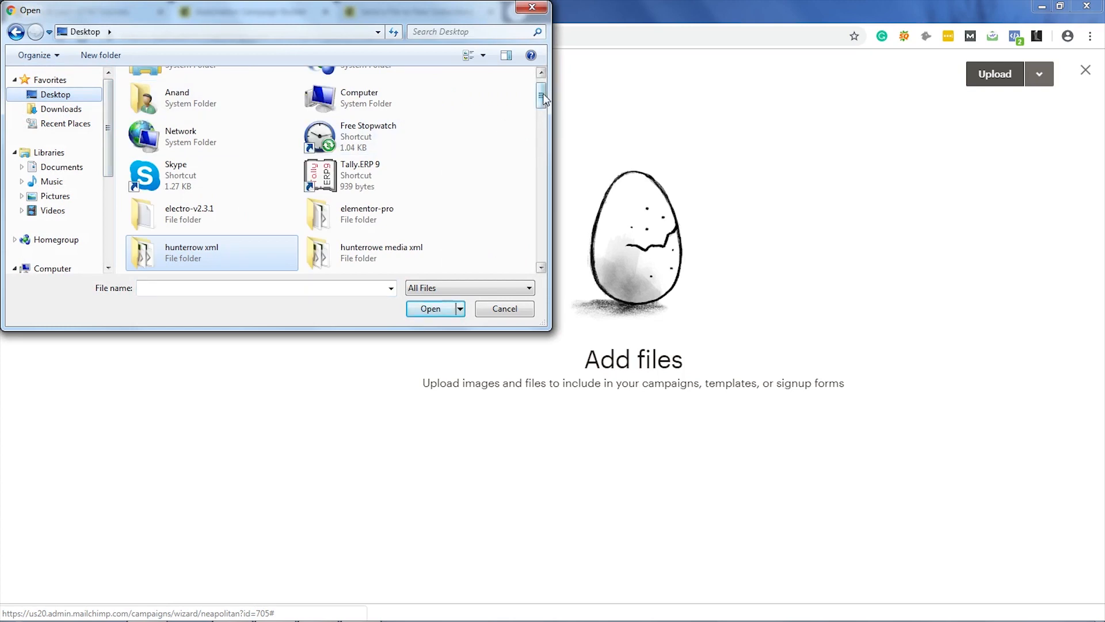
drag(544, 93, 542, 147)
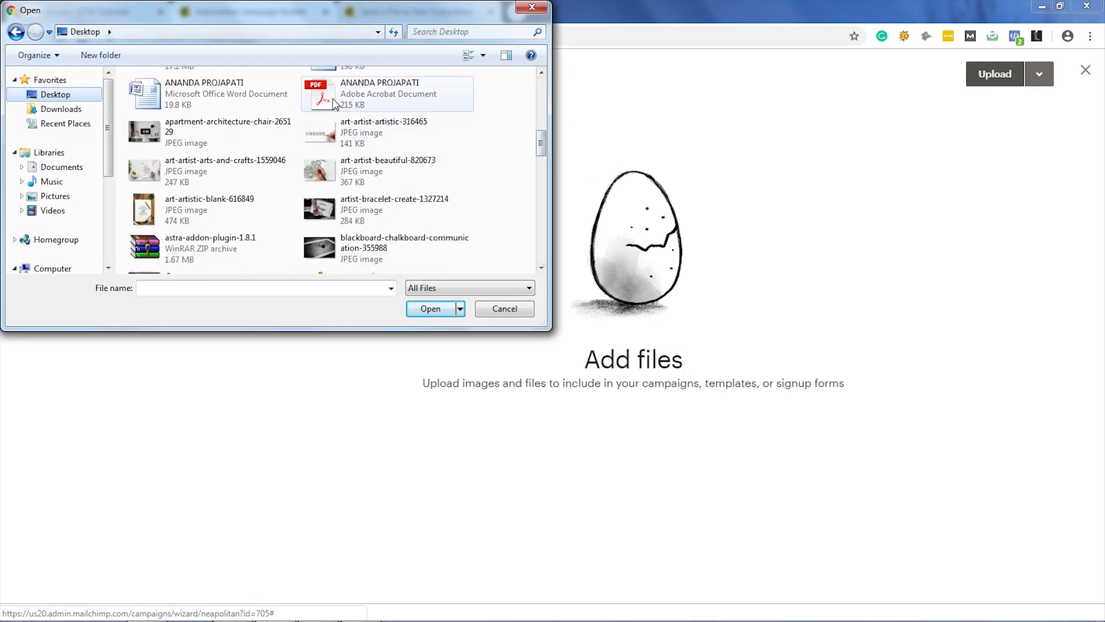
double_click(374, 92)
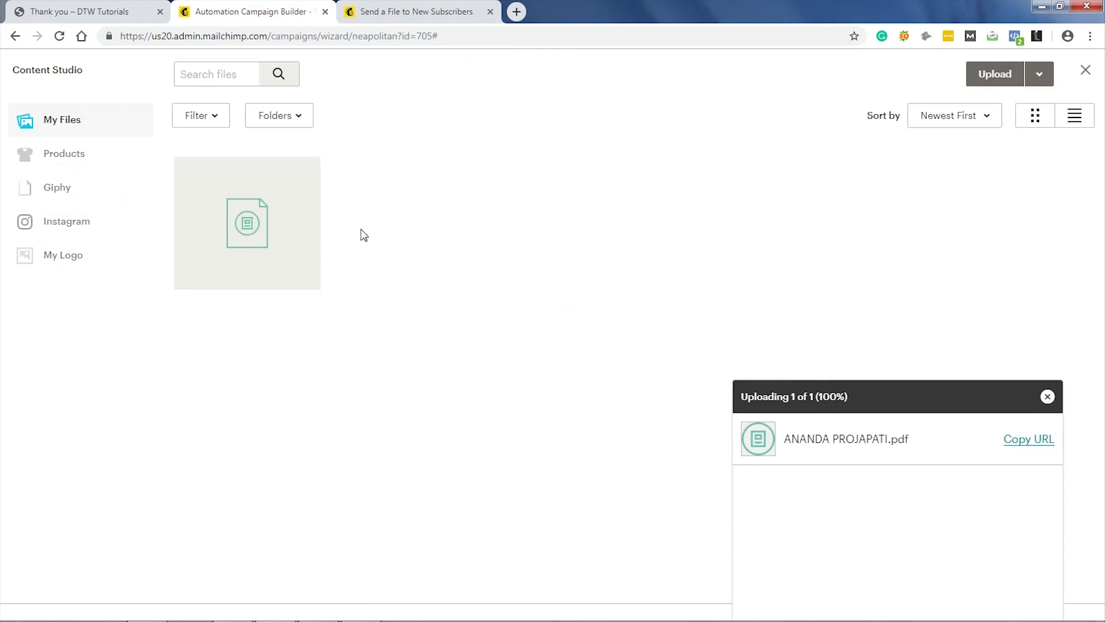
click(1031, 448)
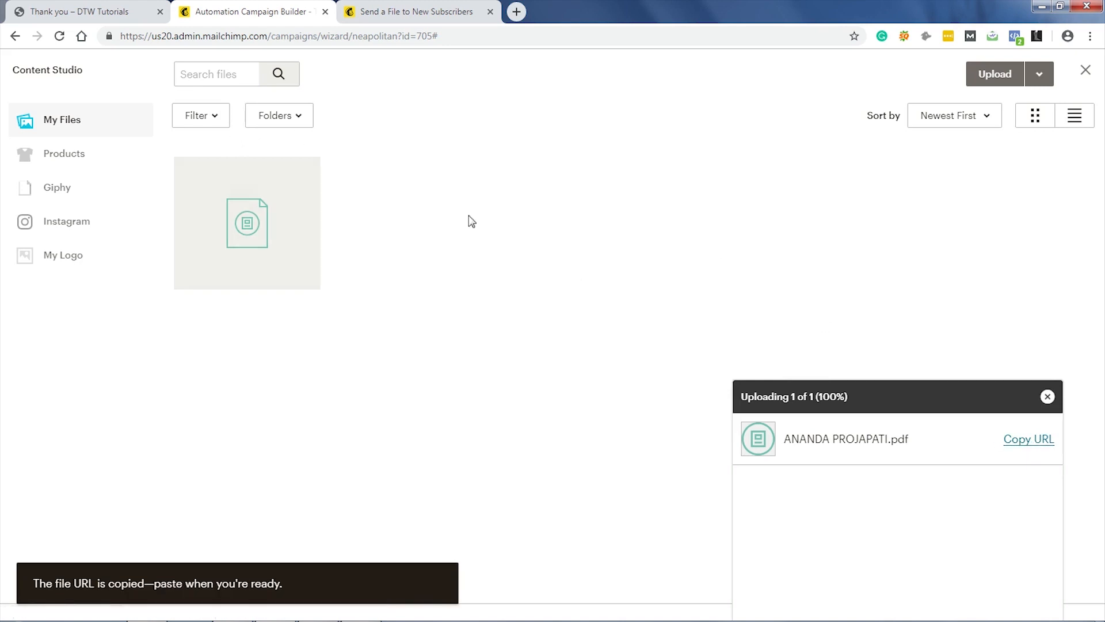
click(1087, 71)
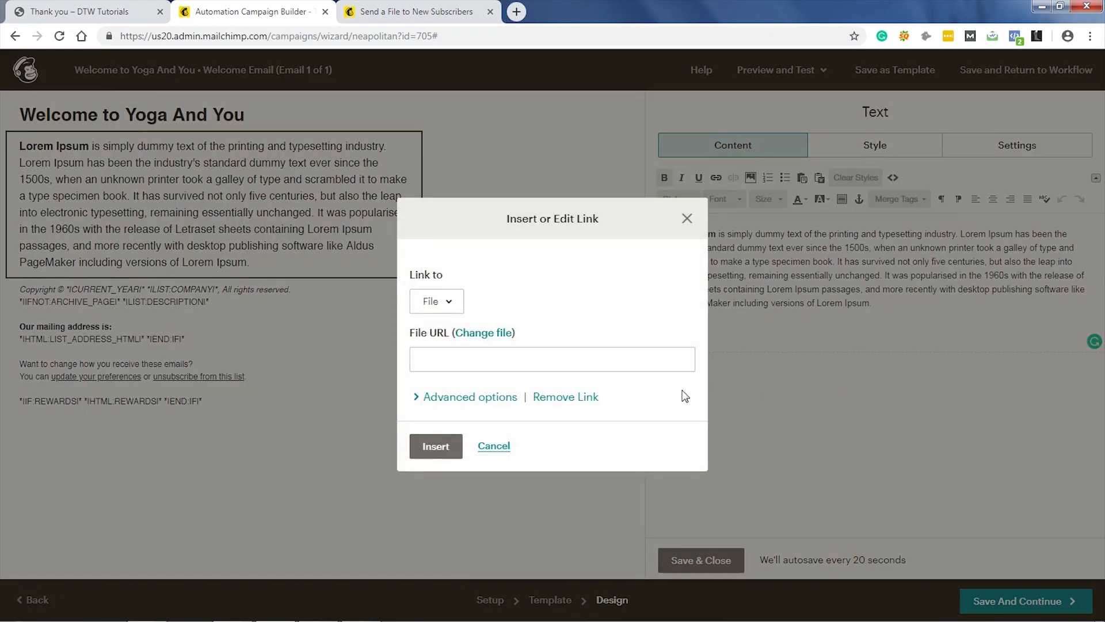
Step: Insert the PDF link and move it onto its own line below the paragraph
click(474, 359)
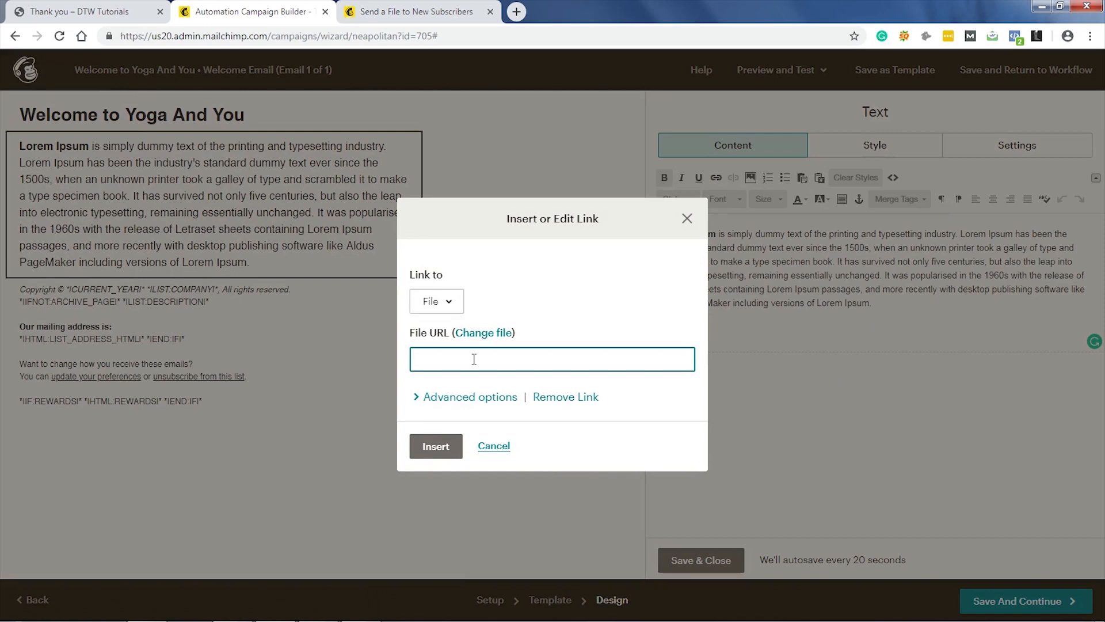
key(ctrl+v)
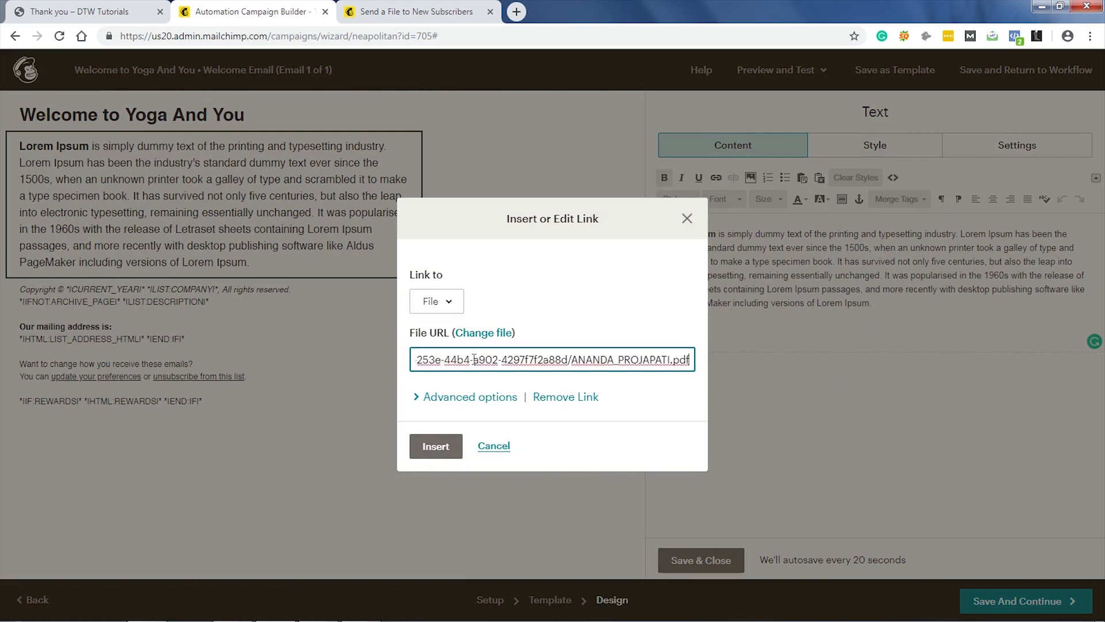
click(436, 447)
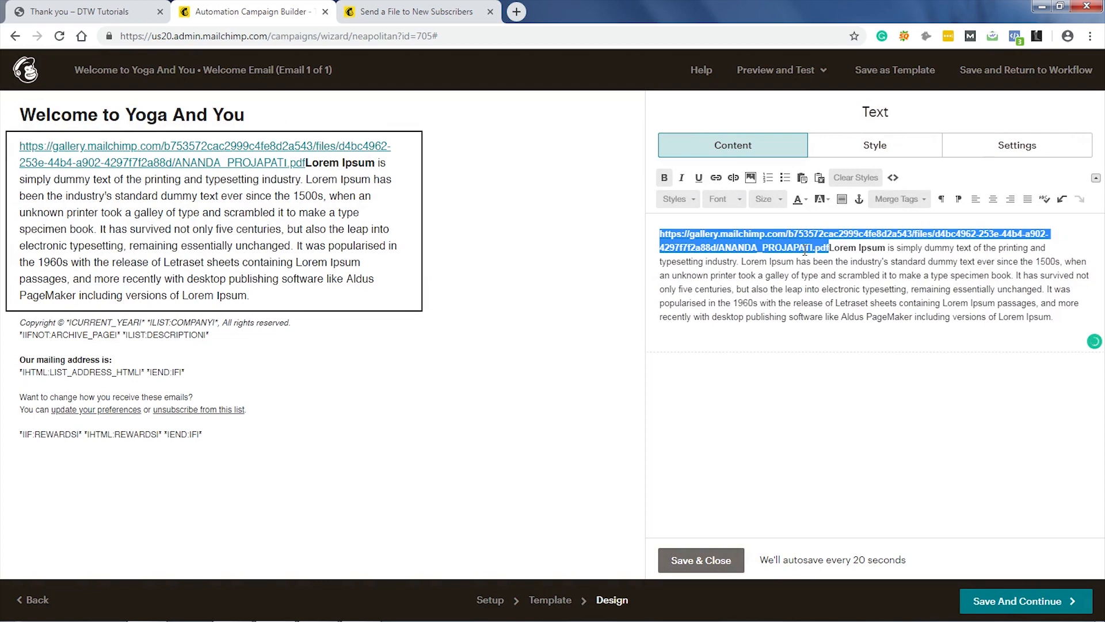
key(BackSpace)
click(902, 310)
key(Return)
key(ctrl+v)
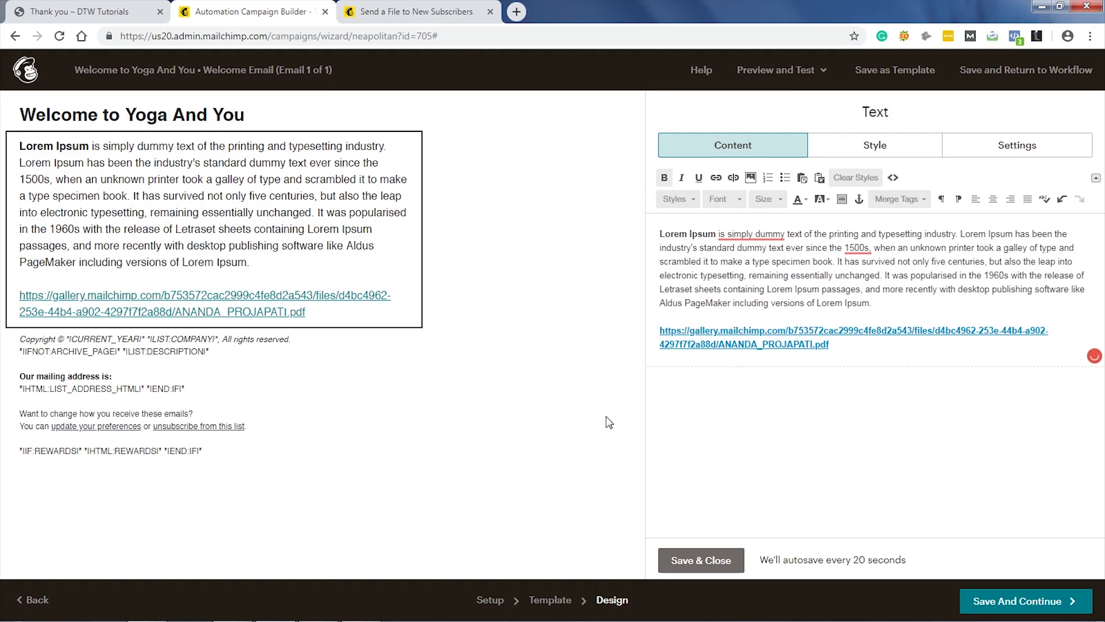
click(684, 560)
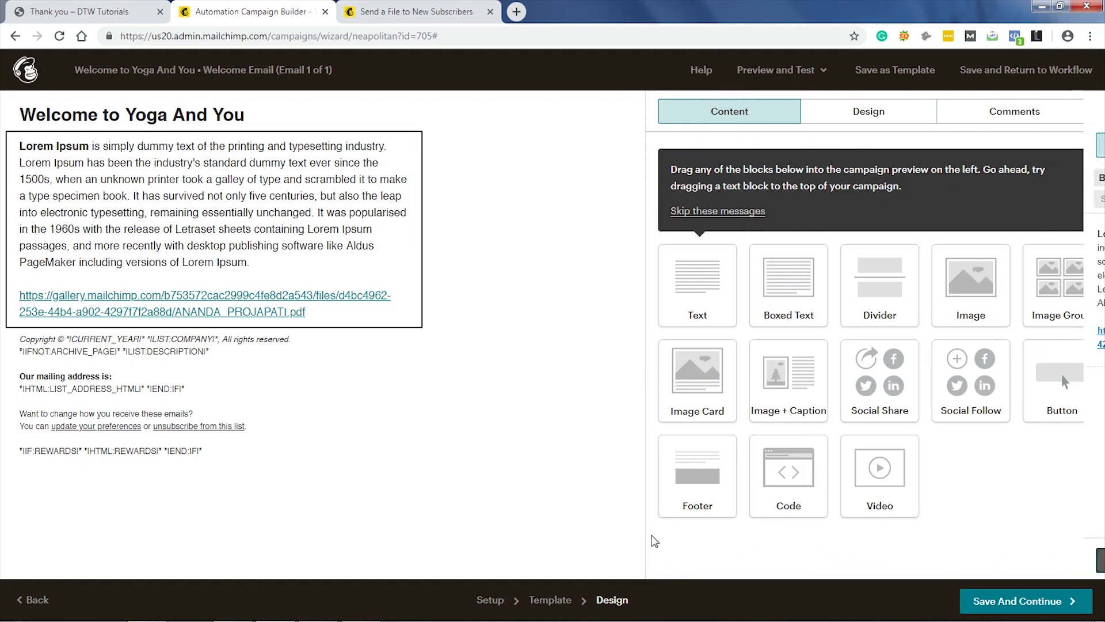
Step: Save the email, keep the trigger delay at Immediately, and resume the Welcome to Yoga And You automation
click(1027, 602)
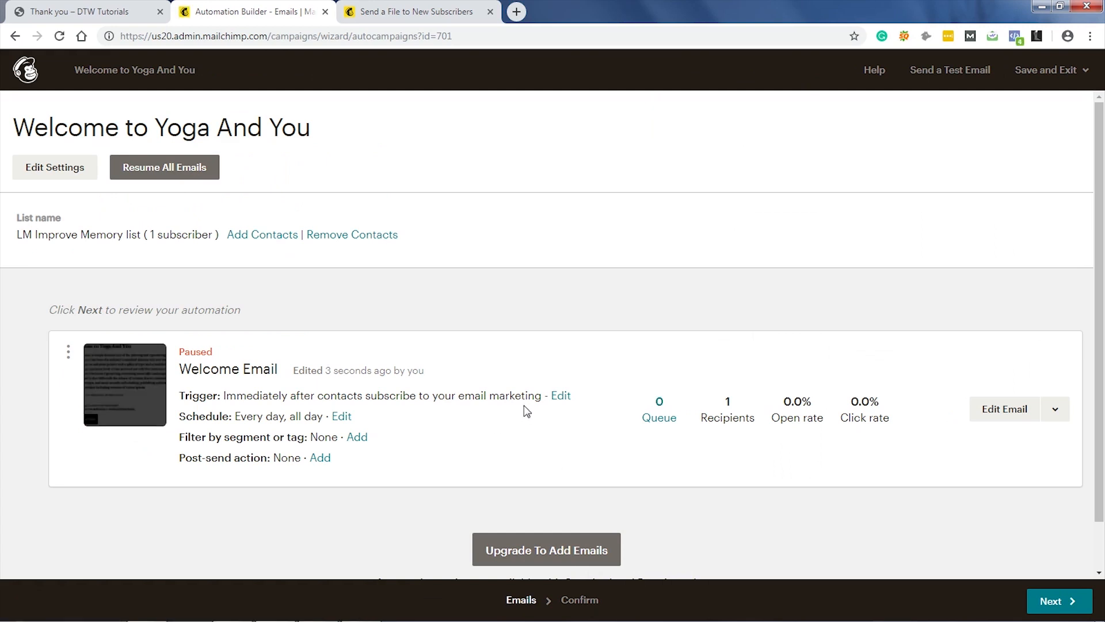
click(561, 397)
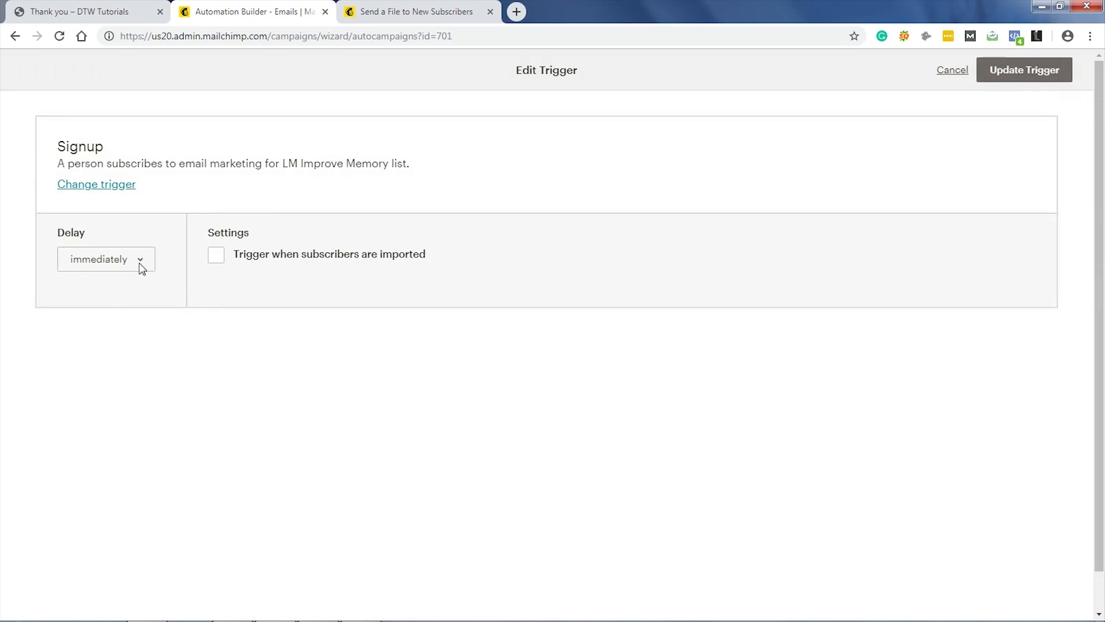
click(142, 259)
click(142, 259)
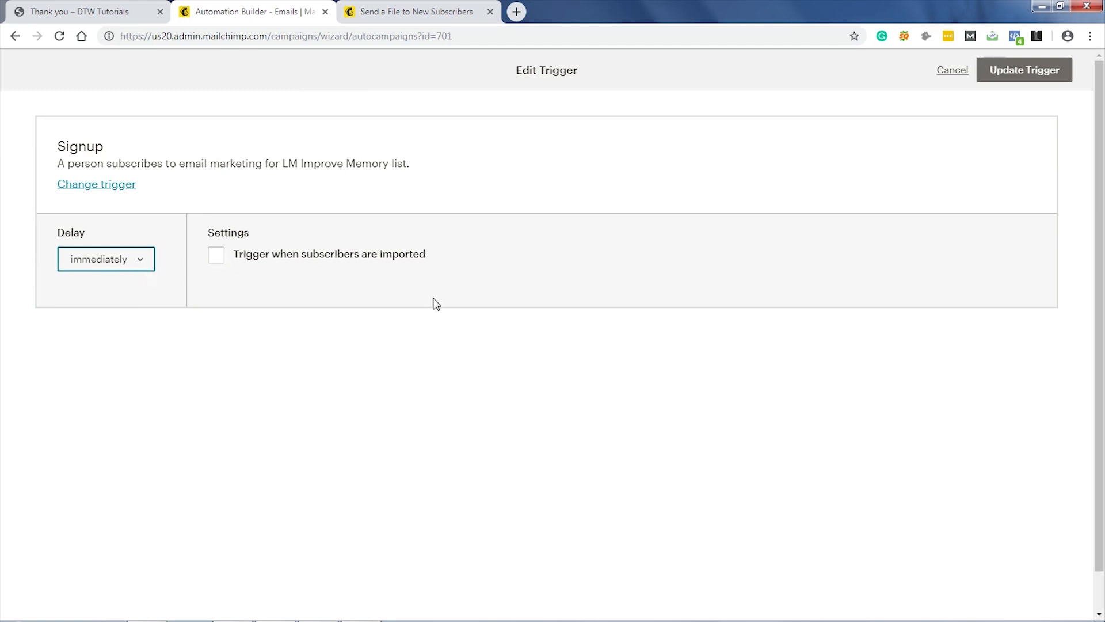
click(1010, 77)
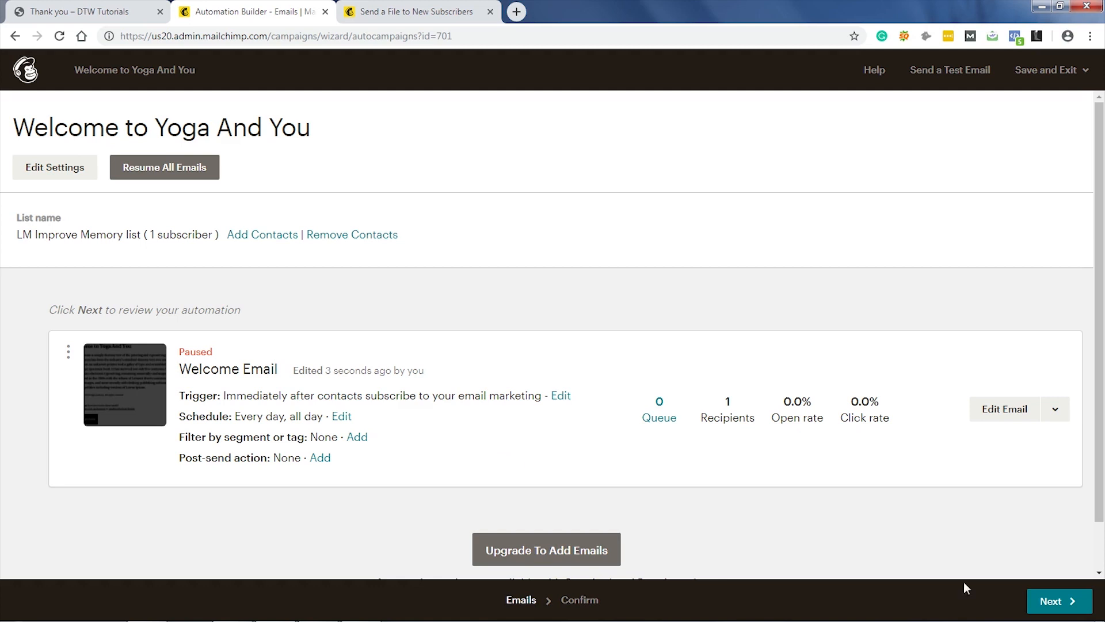
click(1058, 600)
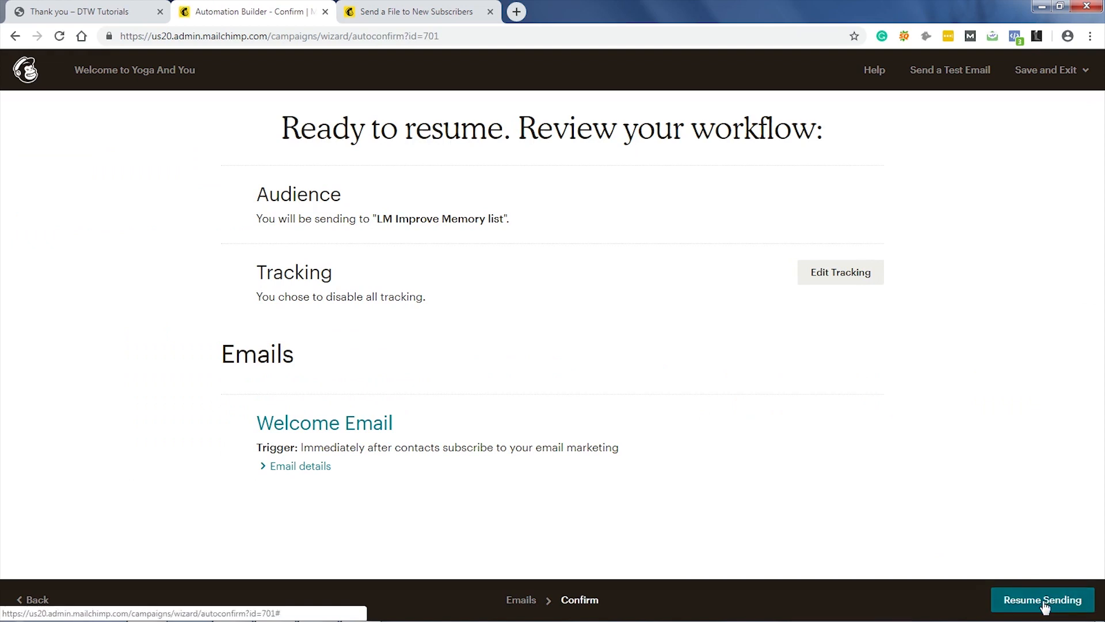
click(1043, 602)
click(433, 382)
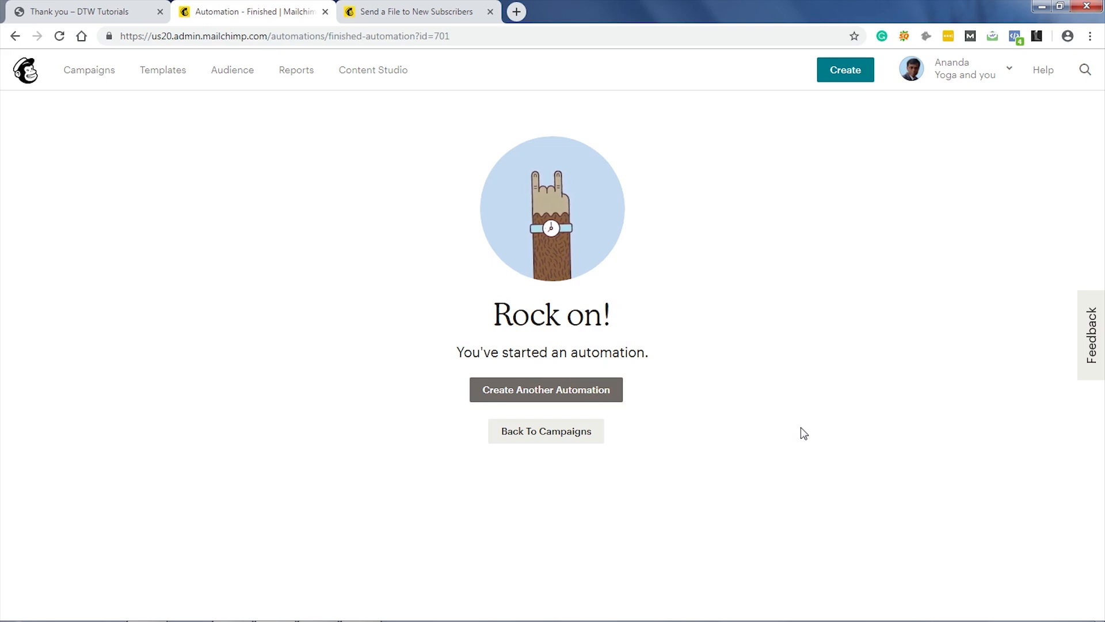
Step: Skim the Send a File to New Subscribers help article, then return to the thank-you page
click(420, 13)
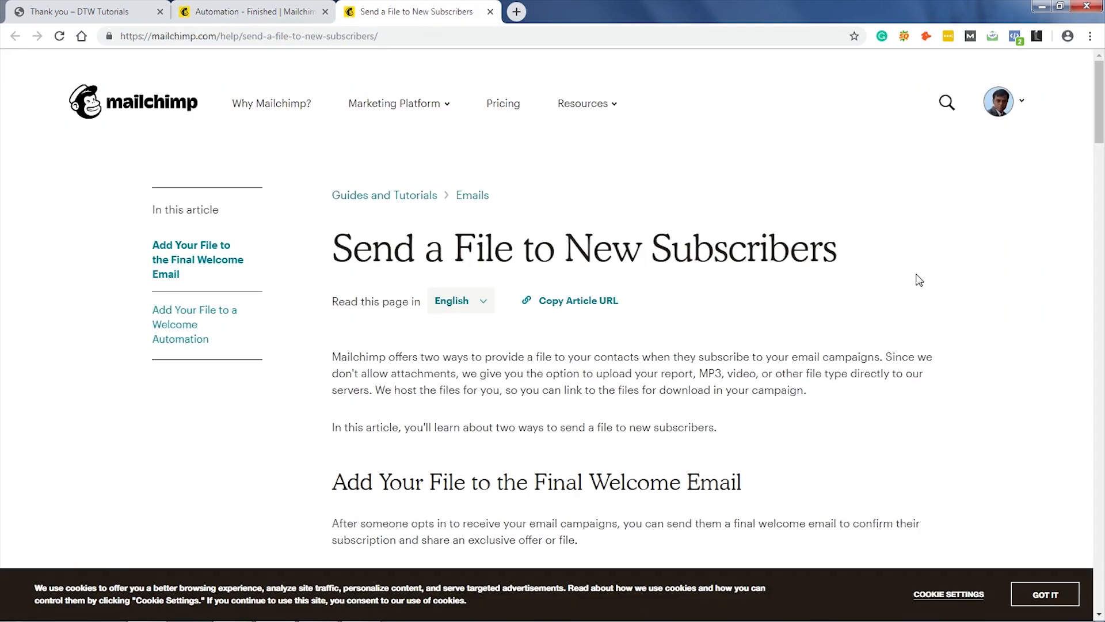
scroll(919, 279, down, 15)
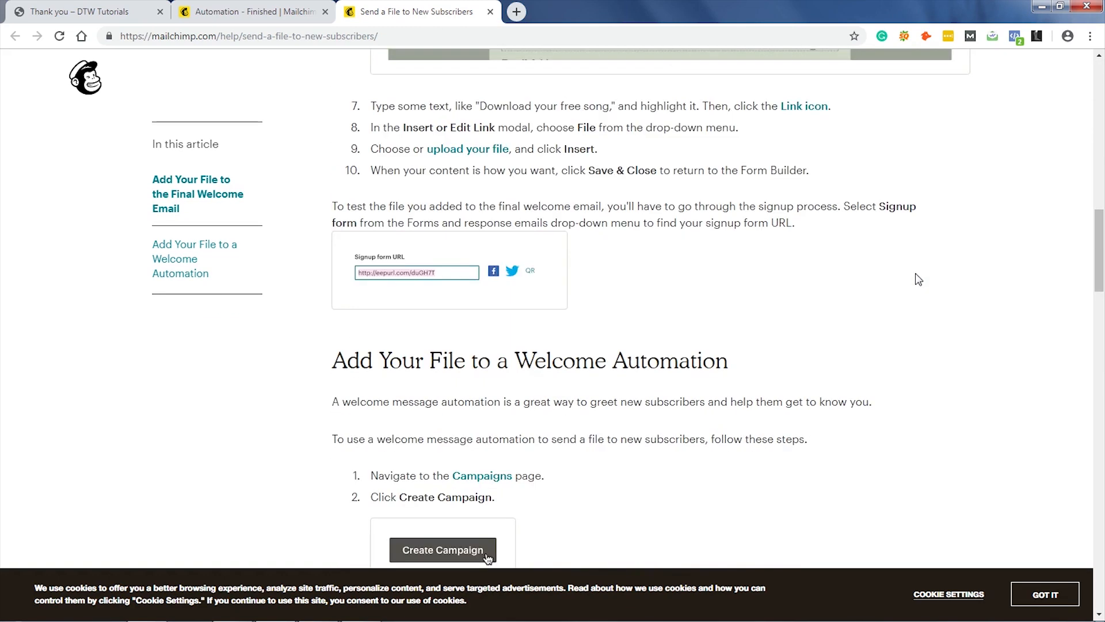
scroll(919, 280, down, 13)
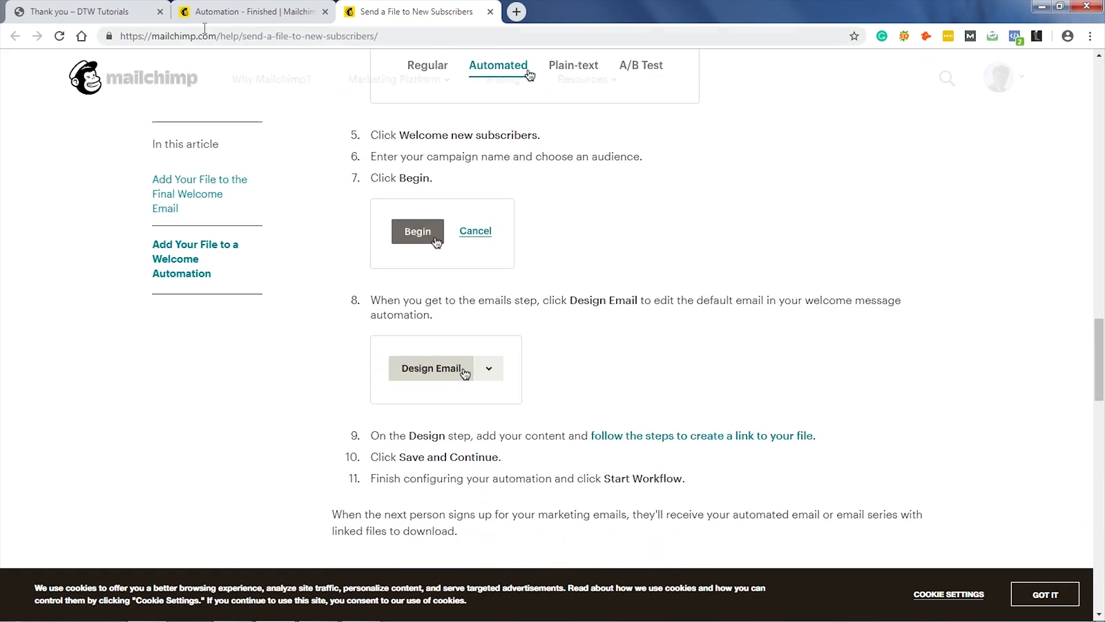
click(79, 17)
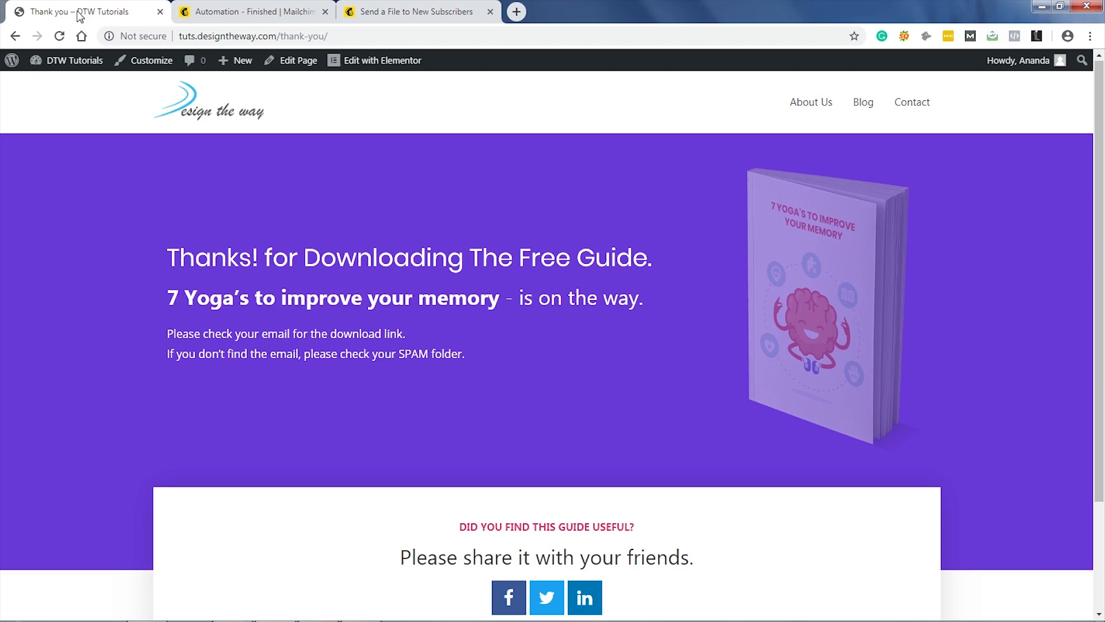